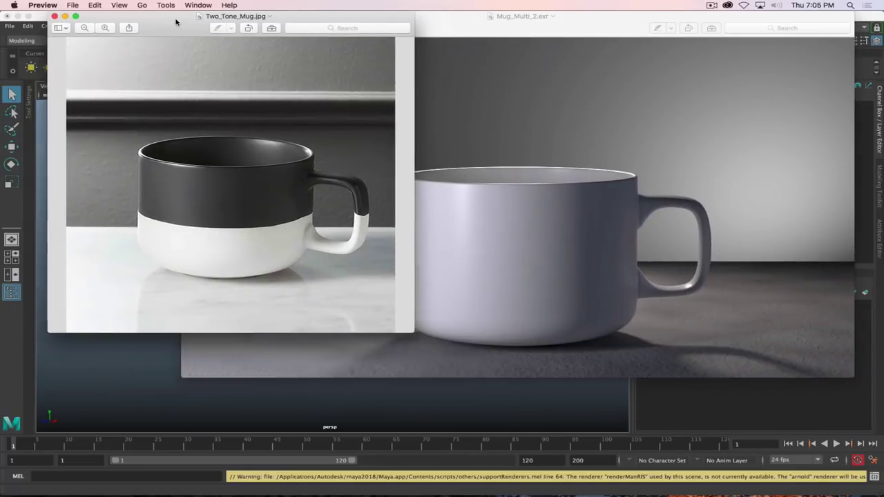
Close the ember mug and Two_Tone_Mug reference images in Preview.
drag(228, 13, 1, 49)
key(super+w)
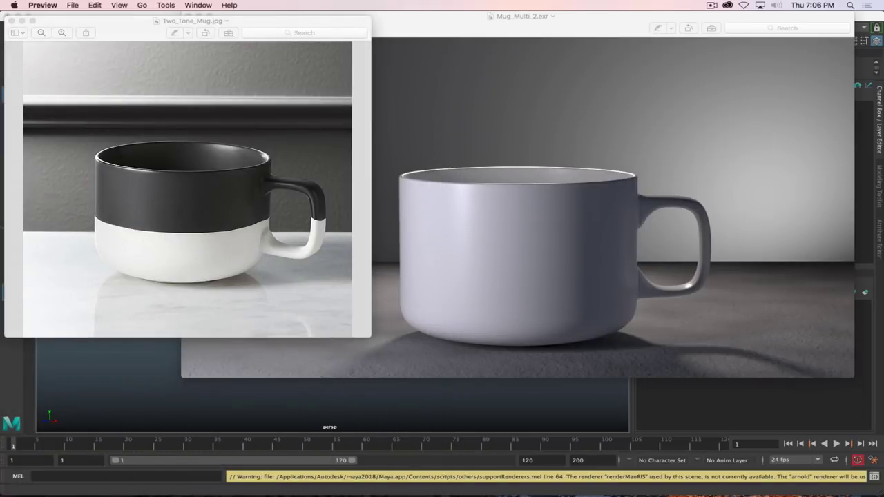
drag(131, 32, 154, 42)
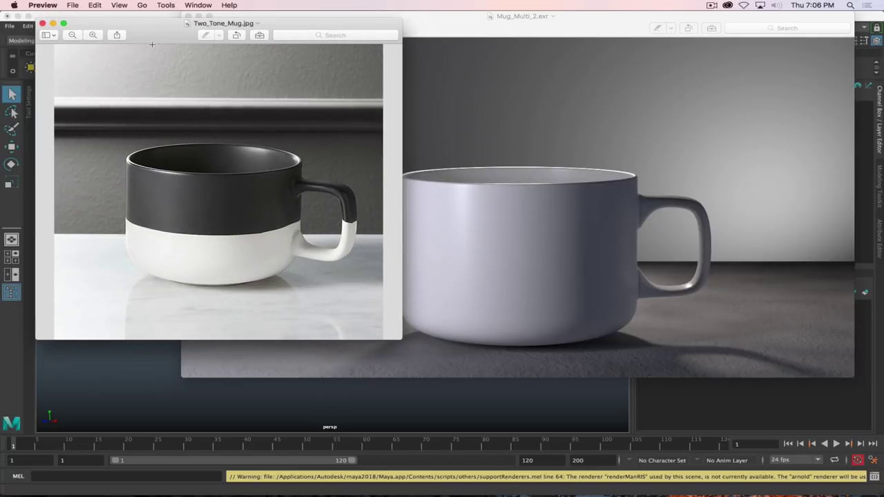
drag(168, 42, 219, 32)
key(super+w)
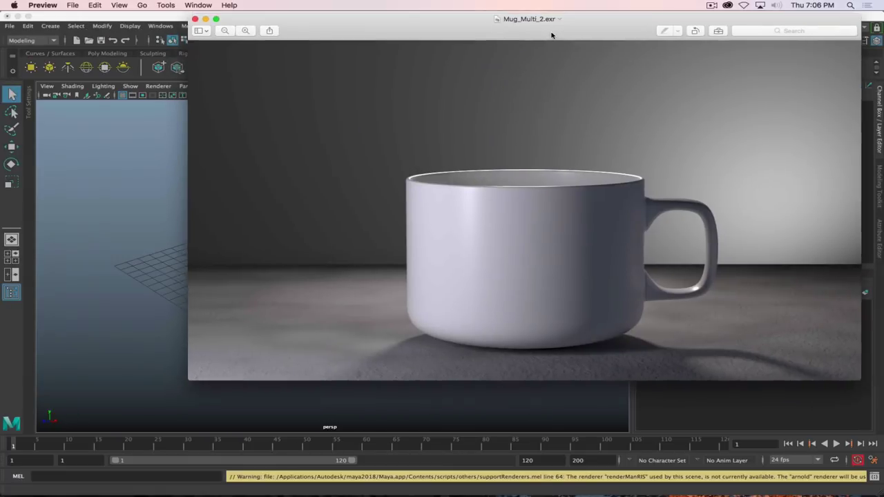
Bring the Mug_Multi_2.exr render forward, then minimize it.
drag(532, 32, 525, 41)
drag(335, 41, 326, 63)
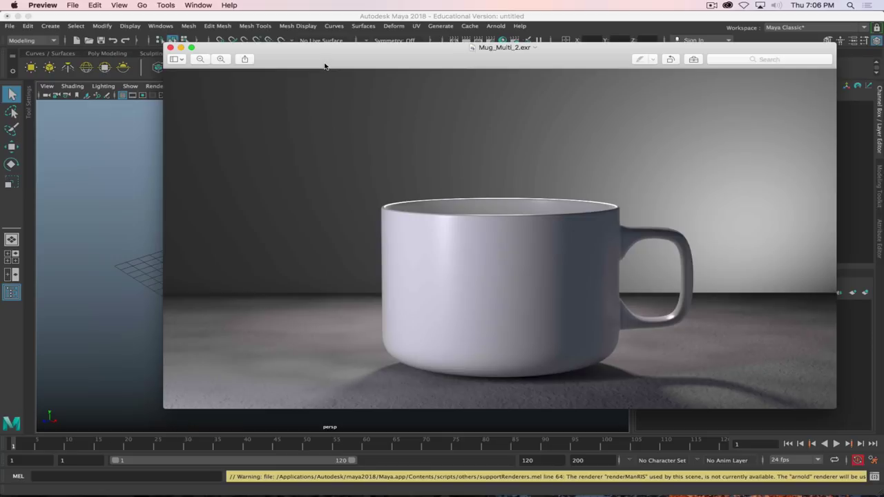
key(super+m)
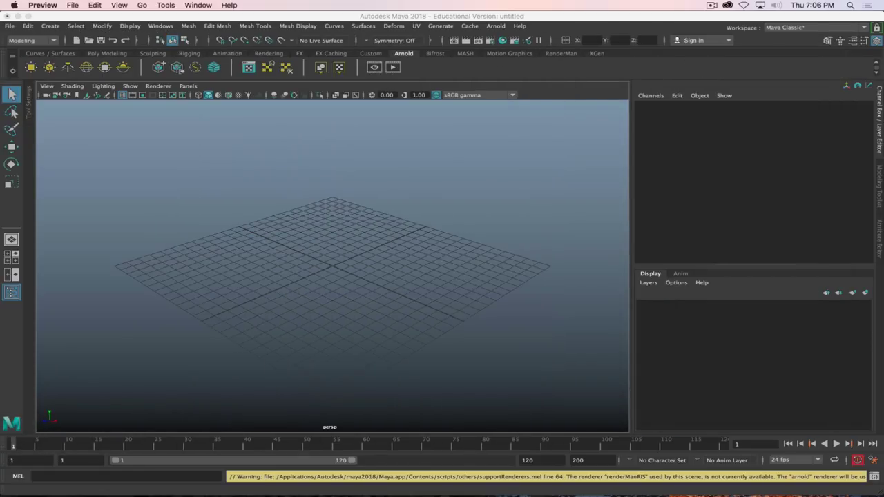
From the Project Window, start a new Maya project named Coffee_Mug.
click(227, 17)
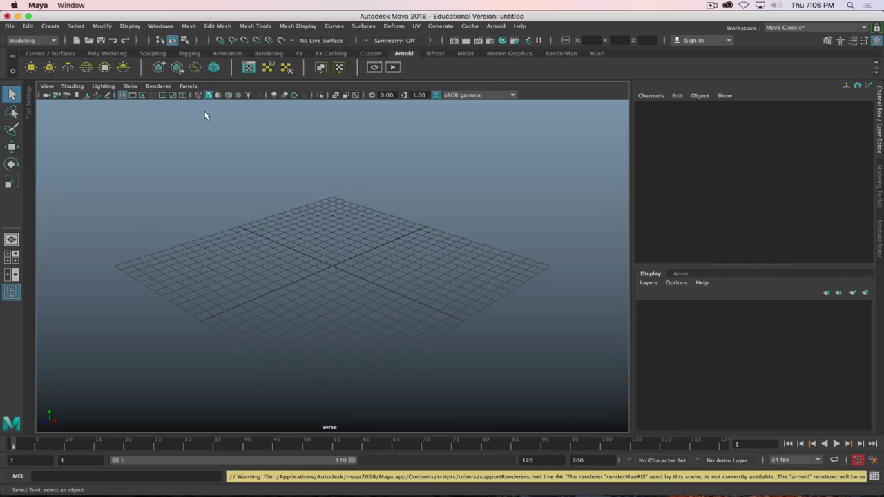
click(10, 28)
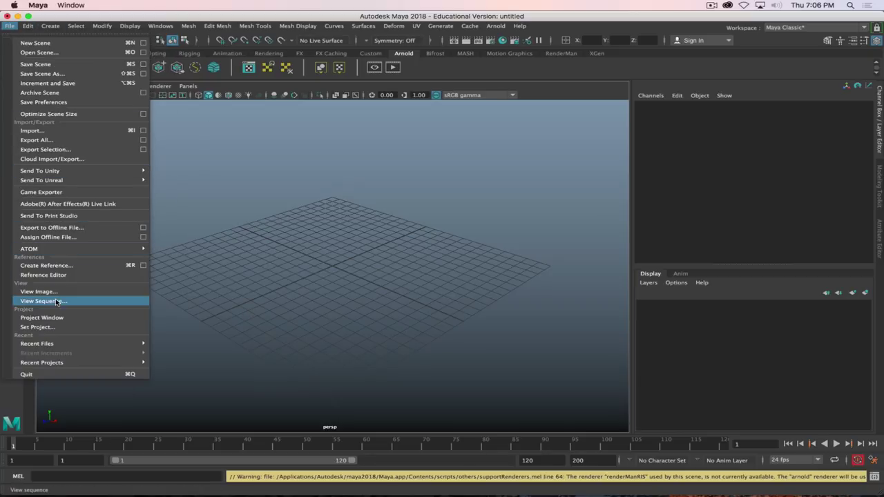
click(41, 318)
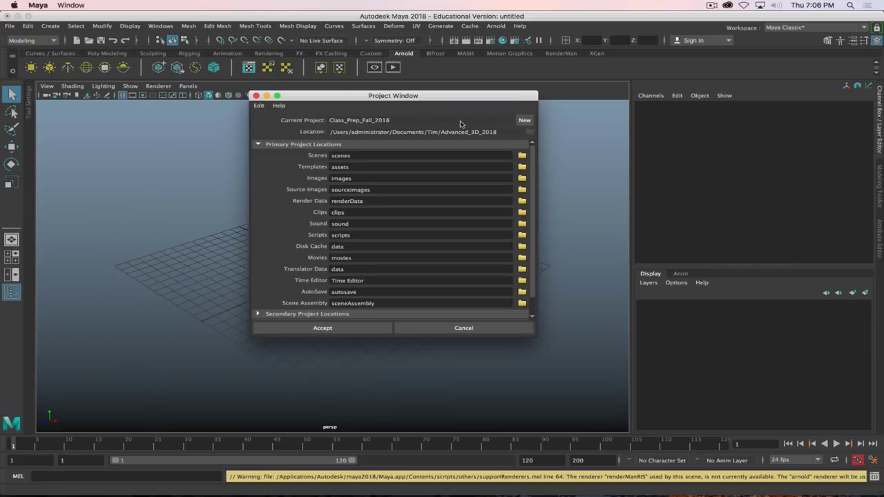
click(525, 121)
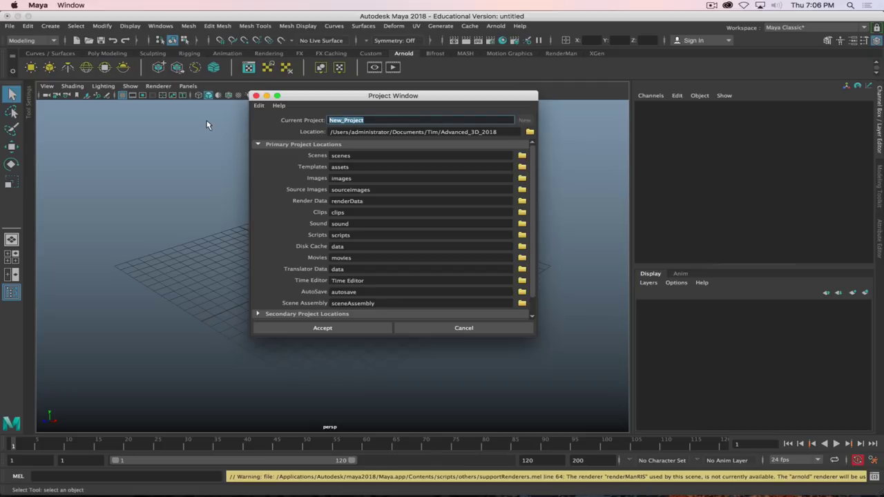
text(C)
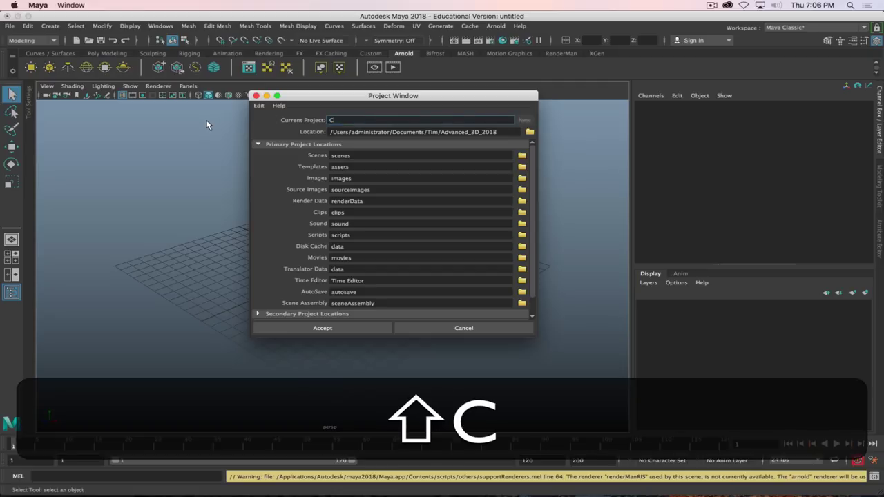
text(offee_Mug)
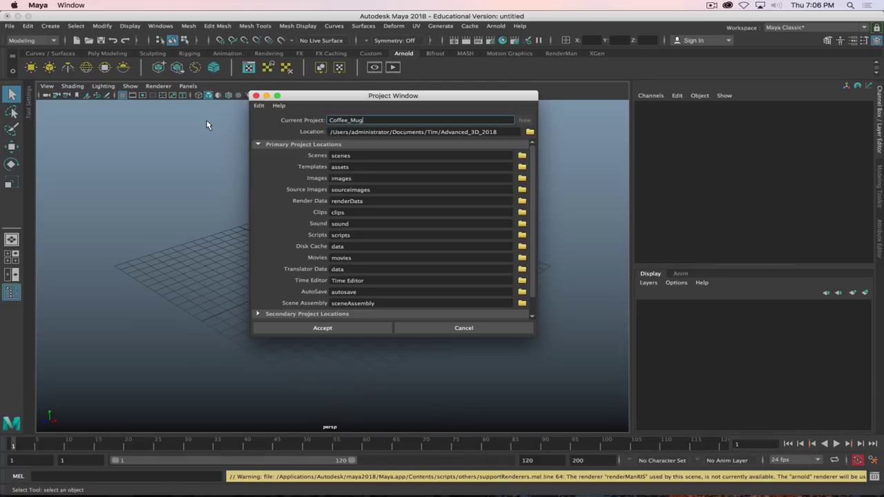
key(shift)
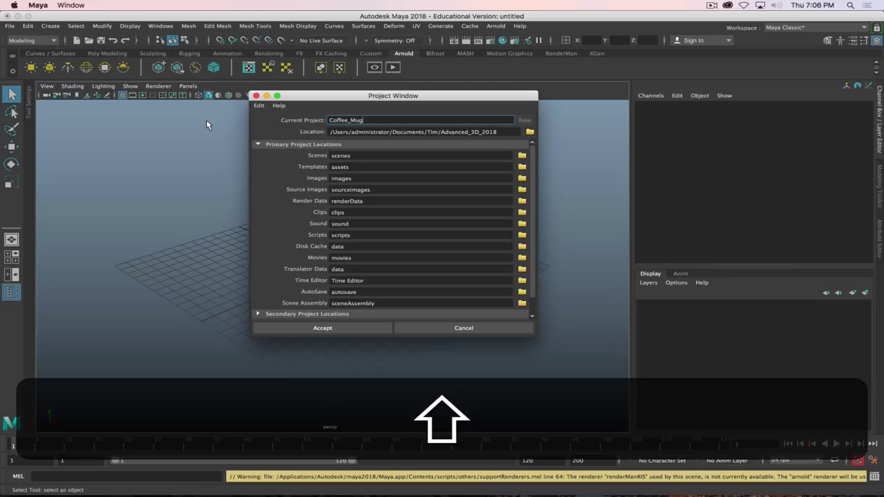
Set the project location to Advanced_3D_2018/Demo_Files and accept the new project.
click(530, 132)
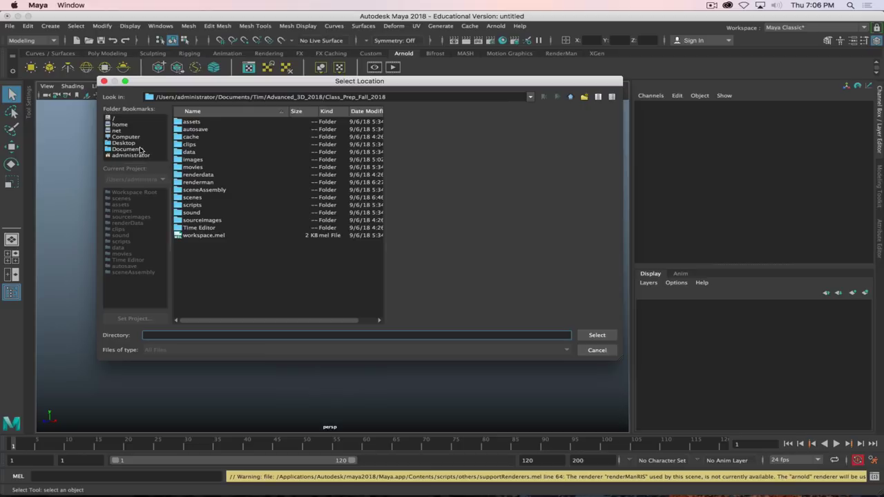
click(572, 97)
click(572, 98)
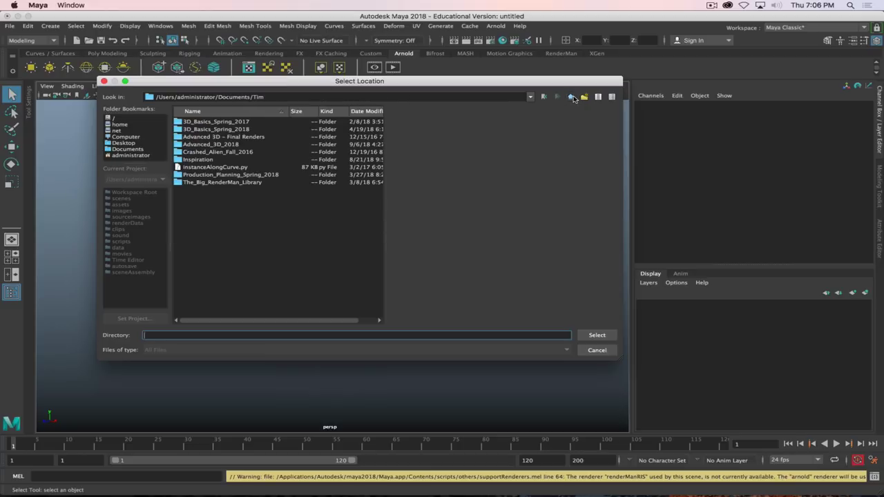
double_click(221, 144)
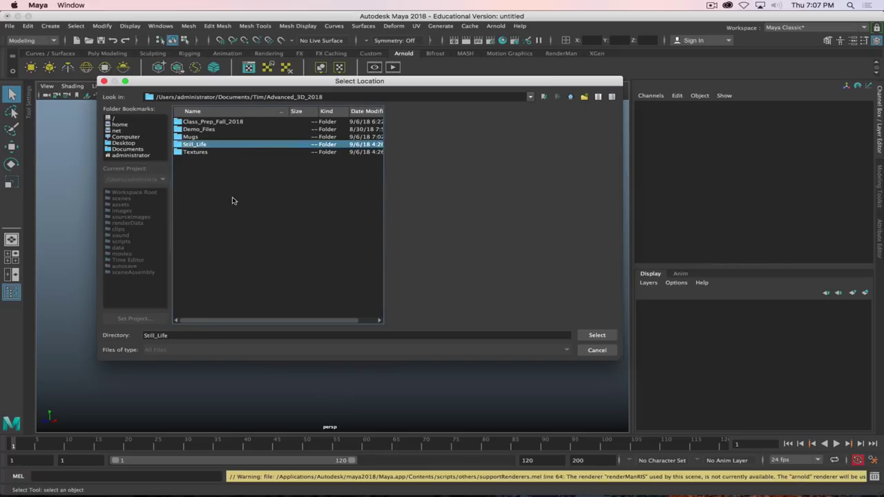
click(234, 130)
double_click(207, 129)
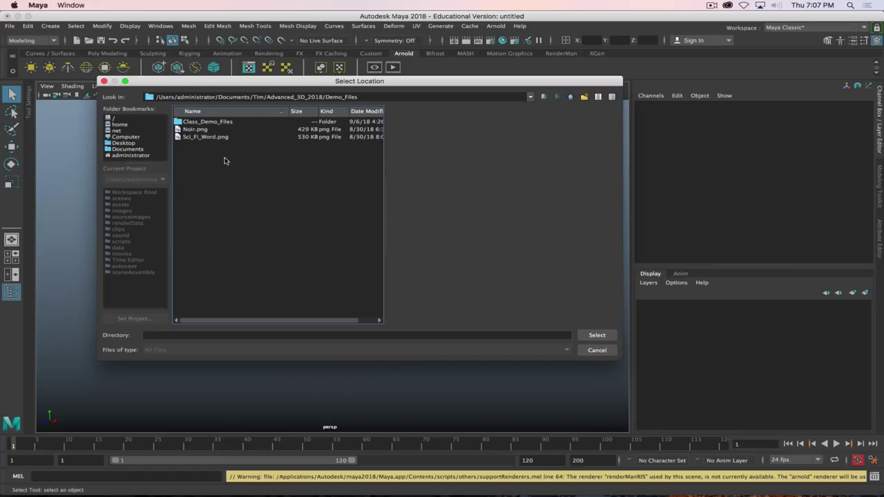
click(593, 338)
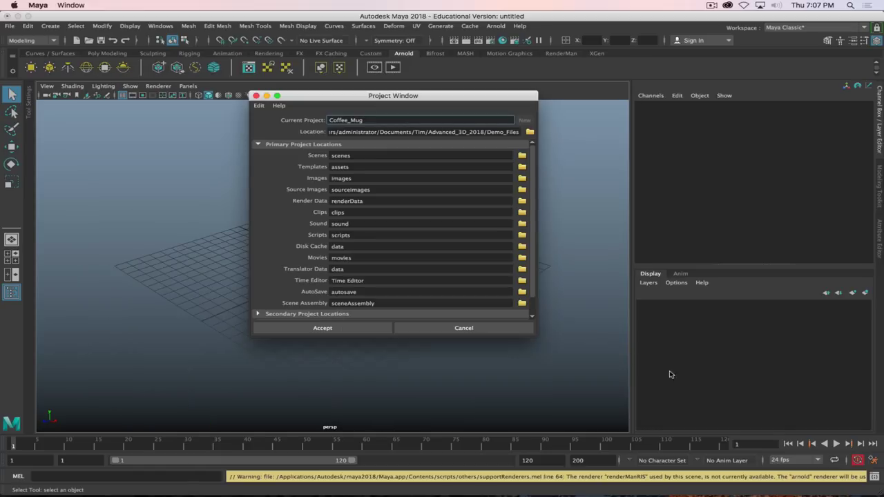
click(322, 329)
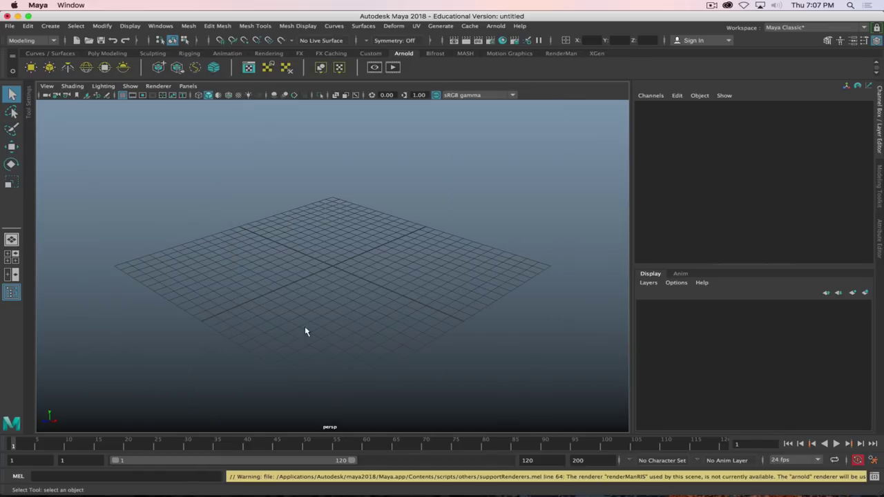
key(super+Tab)
key(super+Tab)
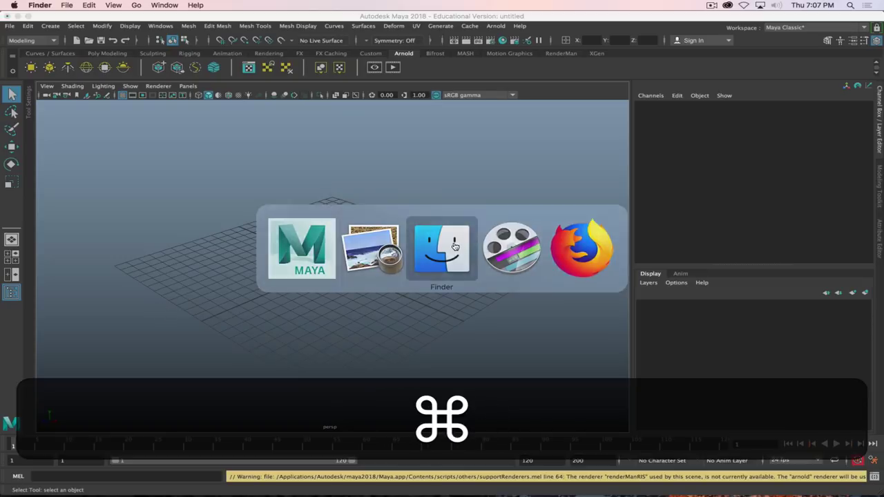
Move the Finder window fully onto the screen.
drag(7, 90, 218, 93)
click(713, 6)
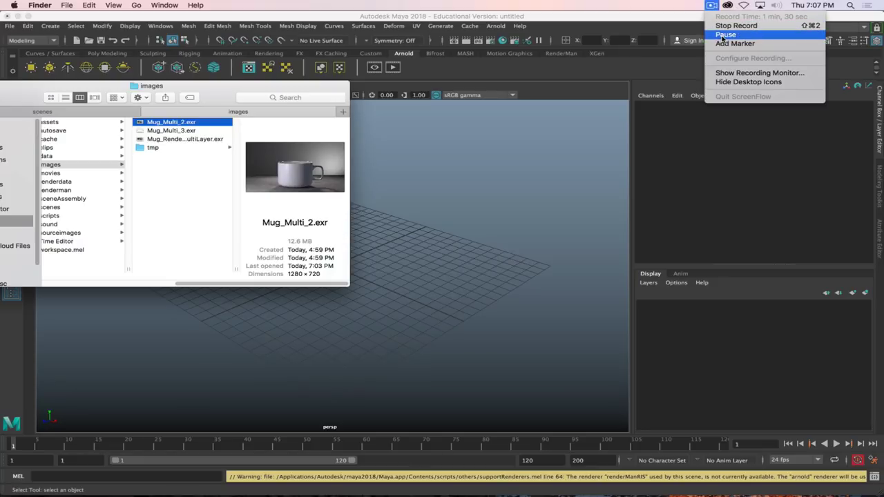
click(722, 36)
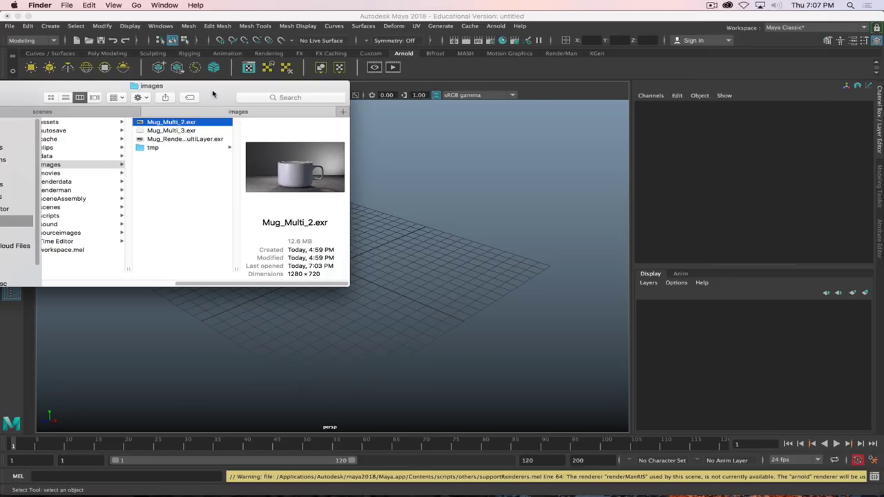
drag(213, 94, 432, 65)
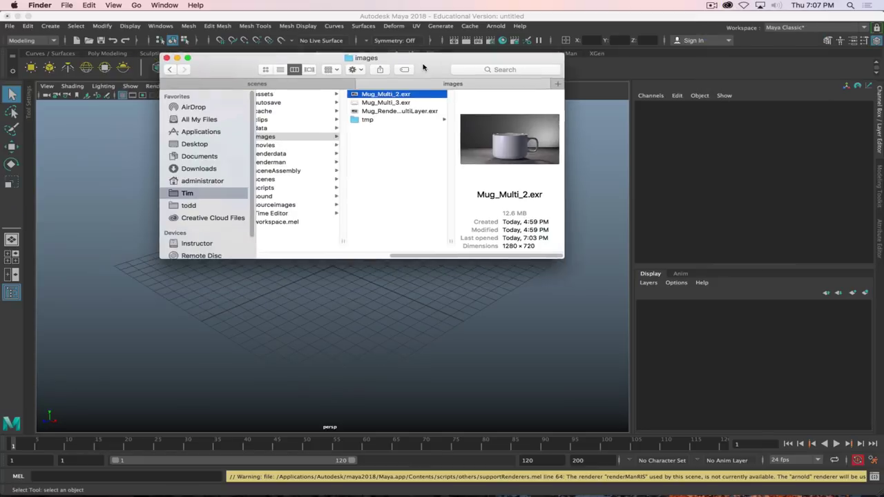
In a new Finder tab, browse Tim > Advanced_3D_2018 > Demo_Files > Coffee_Mug.
key(super+t)
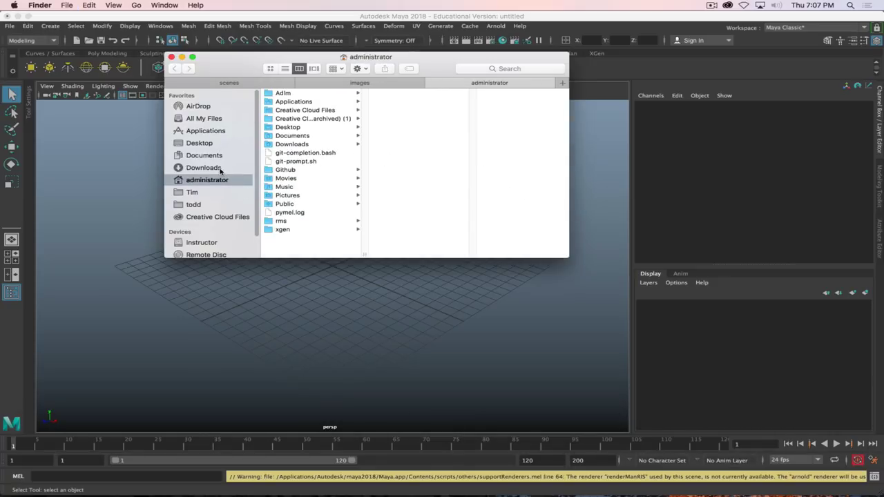
click(210, 193)
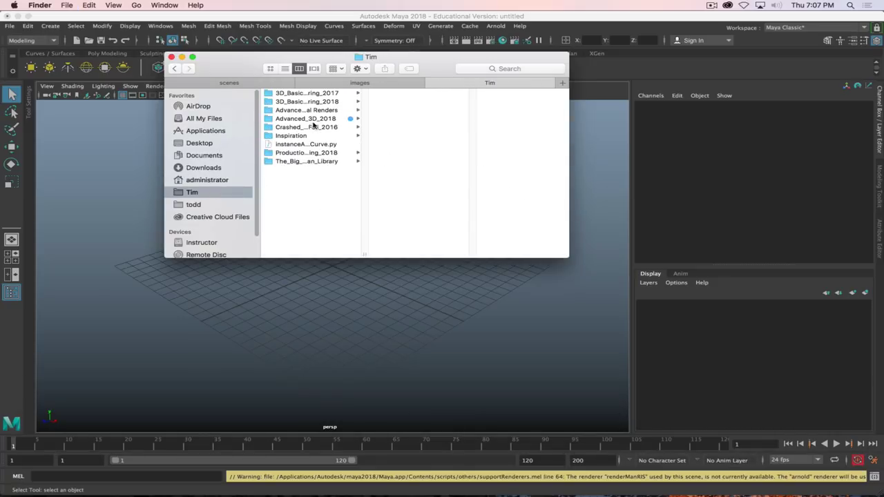
click(311, 120)
click(408, 119)
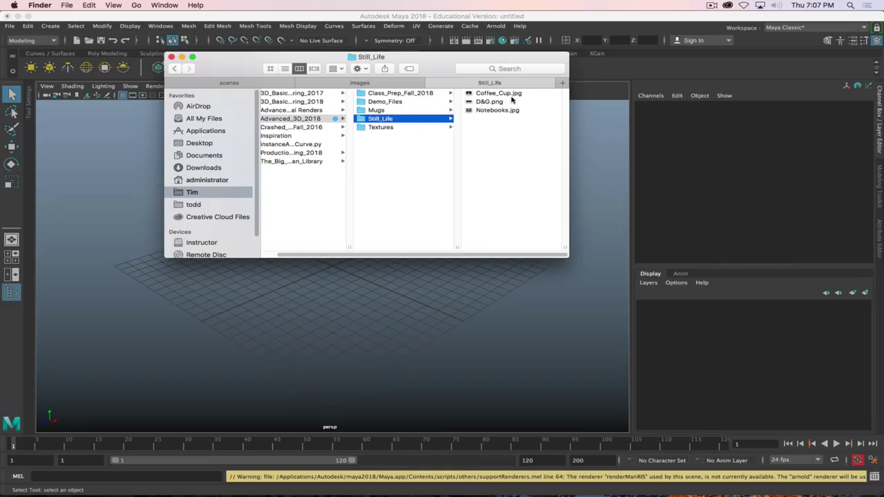
click(409, 128)
click(400, 103)
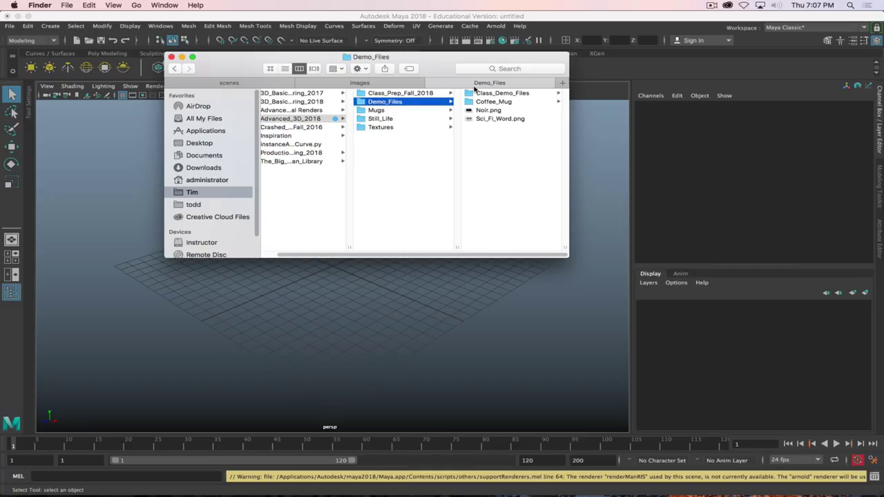
click(503, 102)
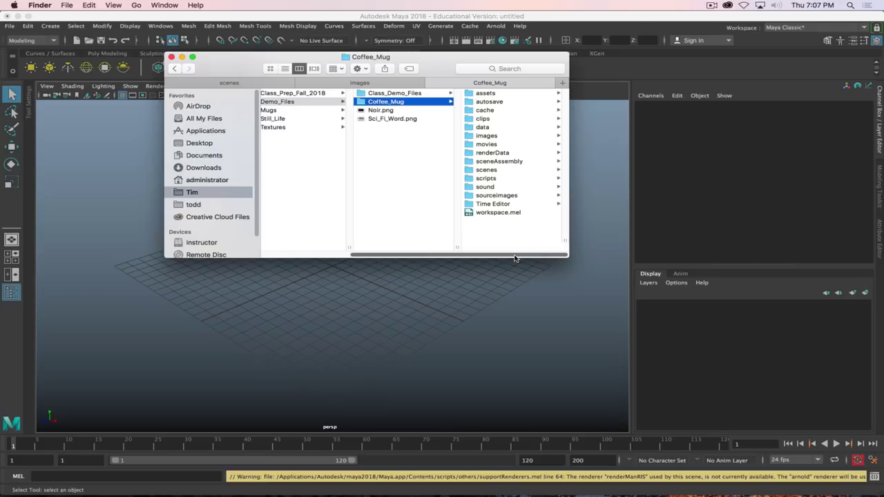
Inspect the sourceimages, images and scenes subfolders of the Coffee_Mug project.
click(514, 197)
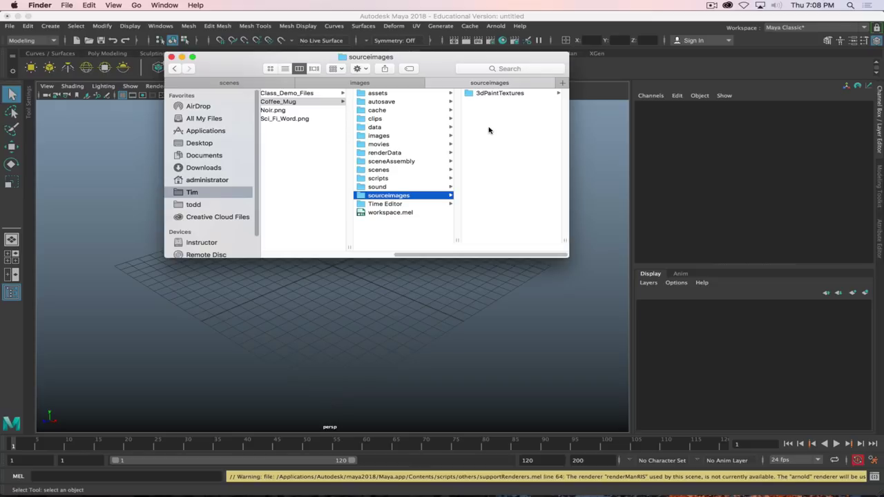
click(384, 137)
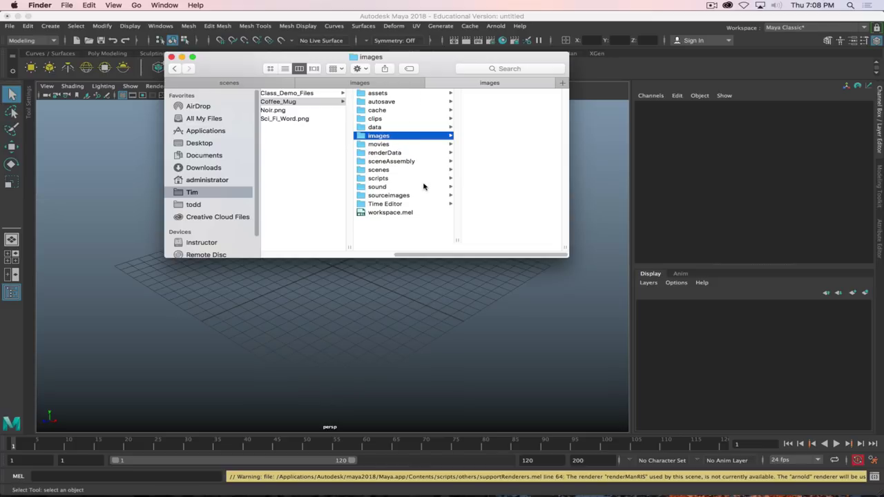
click(381, 170)
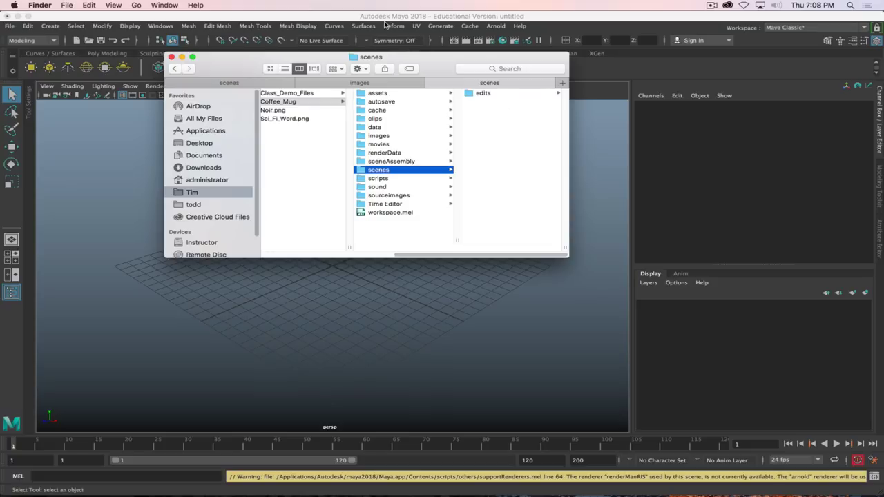
drag(429, 66, 464, 64)
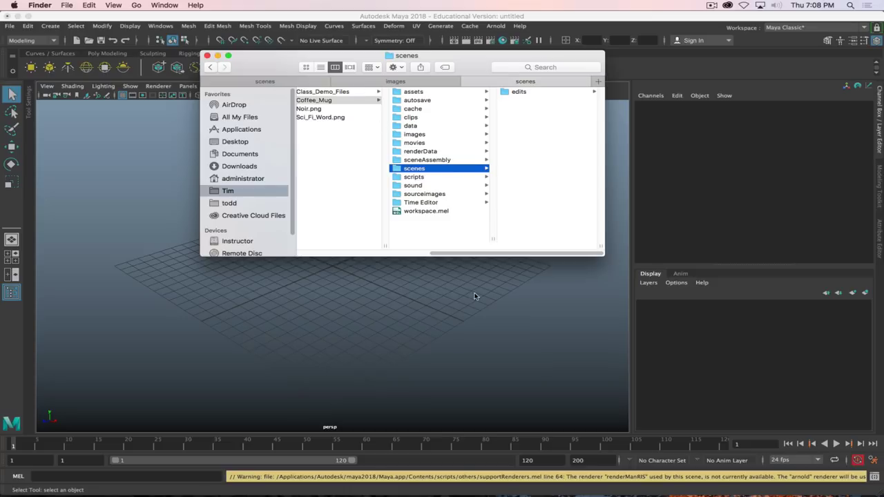
drag(474, 254, 446, 257)
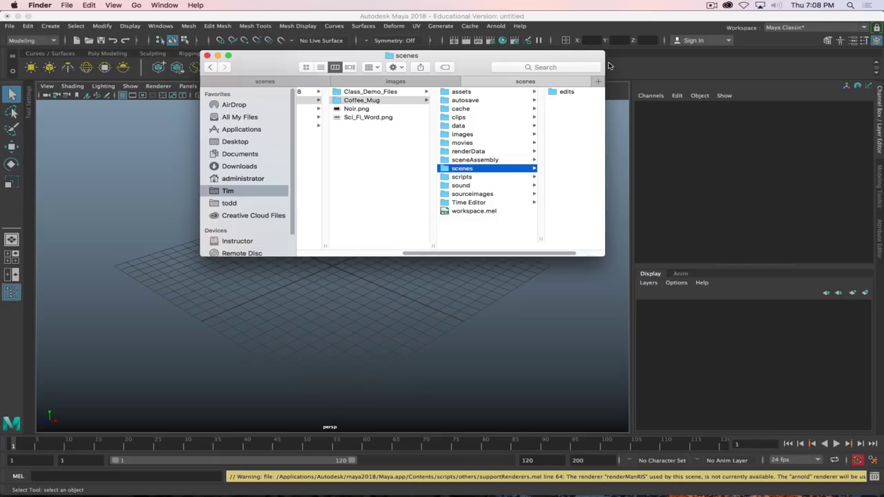
click(361, 101)
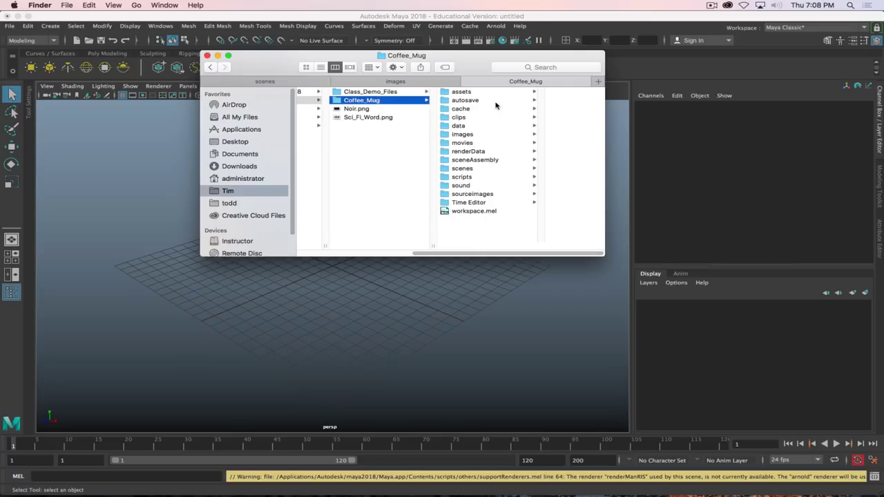
Close the Finder window and return to Maya.
drag(491, 62, 344, 127)
key(super+w)
click(377, 17)
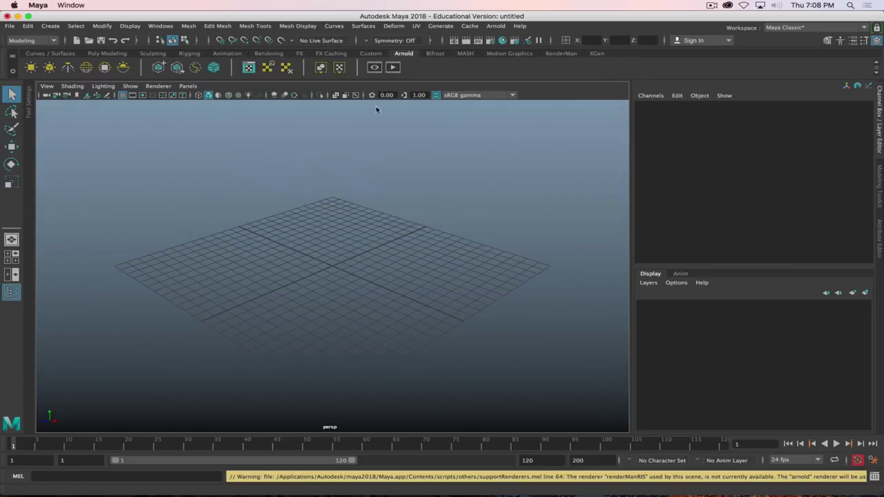
Save the scene as Coffee_Mug_01_White.mb in Maya Binary format, fixing typos in the name.
key(shift+super+s)
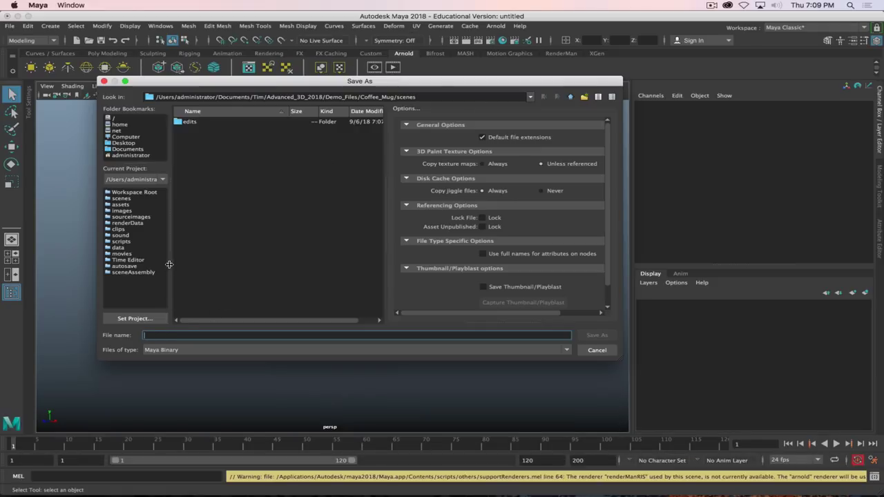
key(shift)
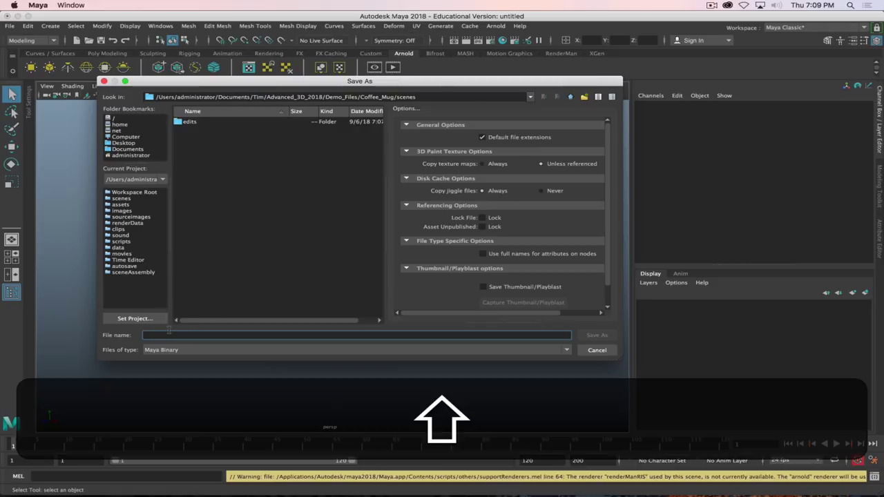
text(Cof)
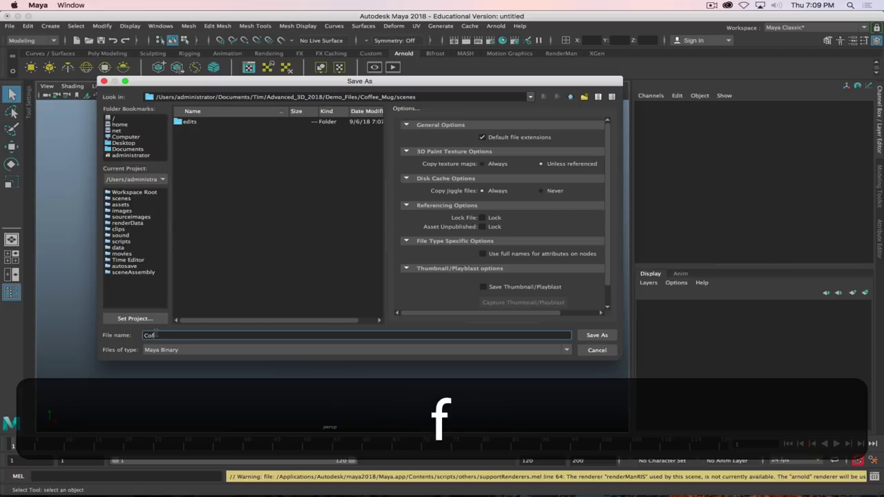
text(fee_Mug_01)
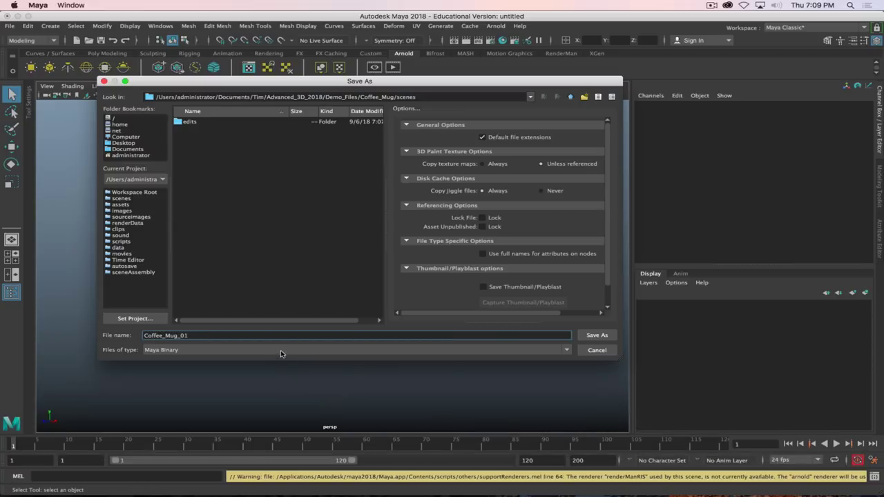
key(shift)
text(_)
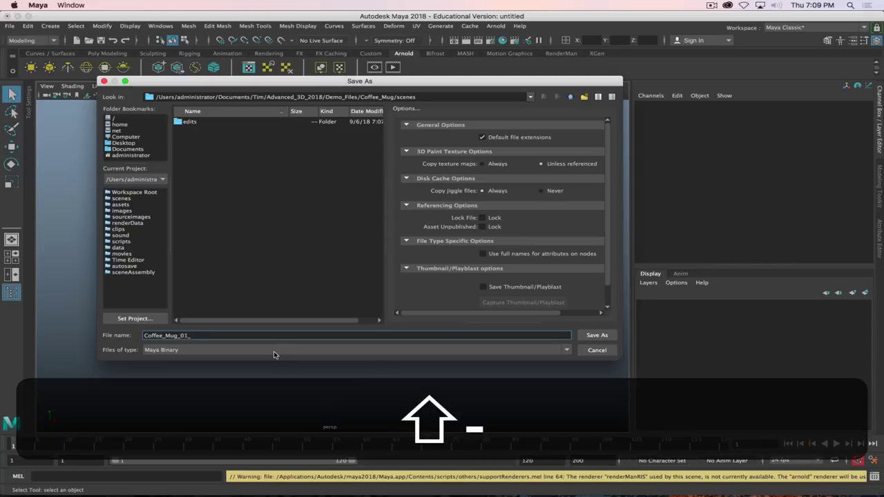
text(Whole)
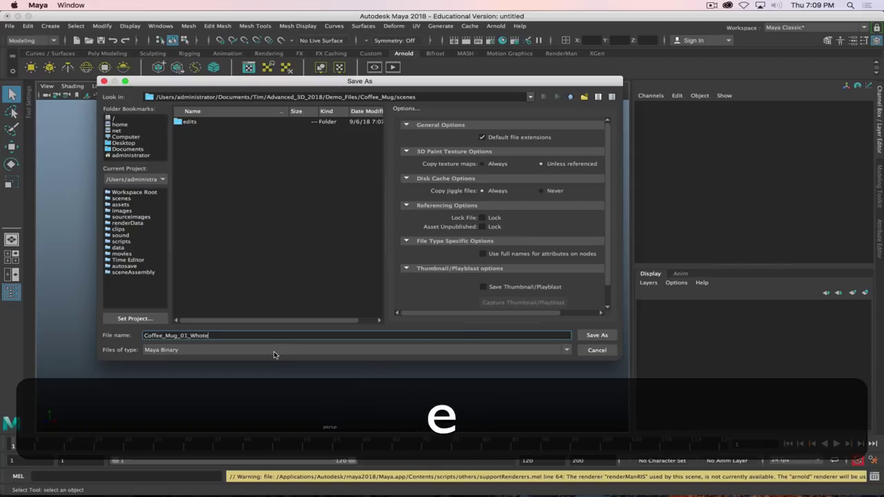
key(BackSpace)
key(BackSpace)
key(BackSpace)
key(BackSpace)
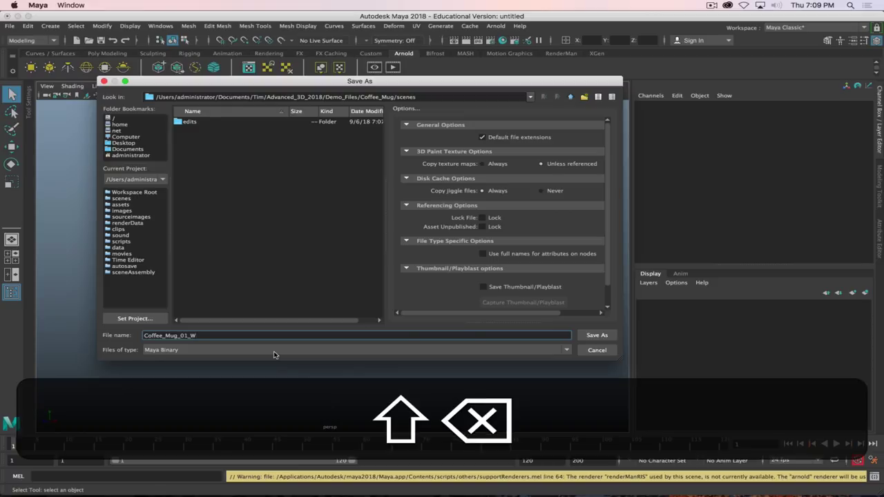
text(HIte)
key(BackSpace)
key(BackSpace)
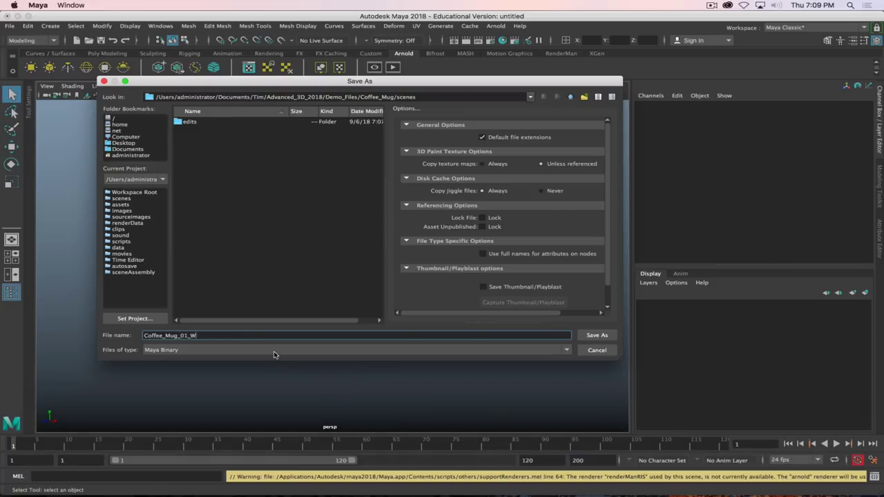
text(hite)
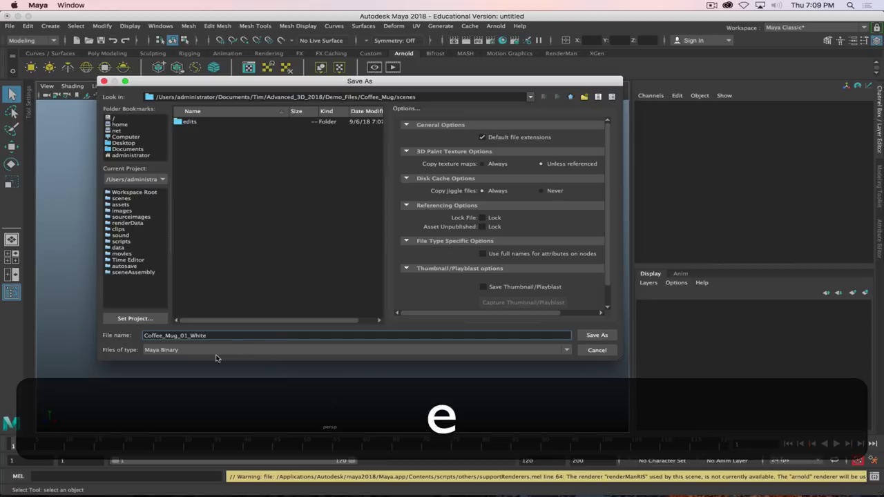
click(596, 335)
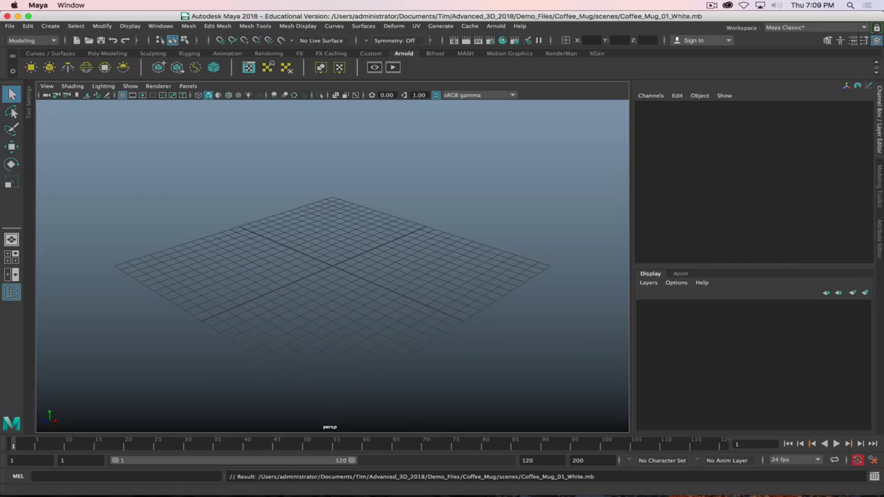
key(super+Tab)
Confirm Coffee_Mug_01_White.mb is in scenes, then review the Mug_Multi_2.exr white mug render.
click(394, 196)
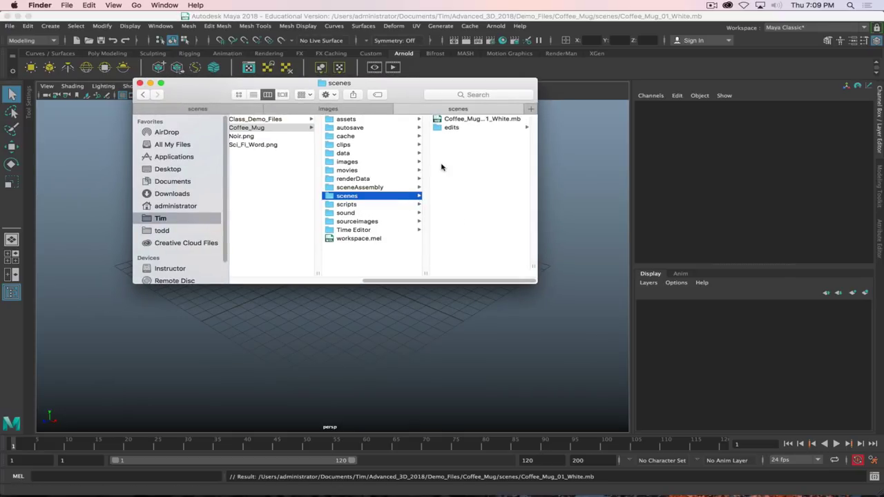
click(489, 120)
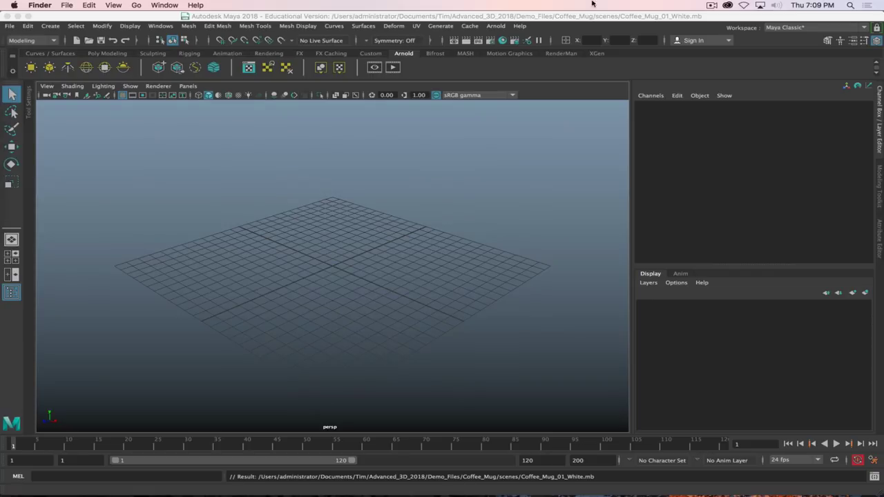
click(711, 5)
click(726, 31)
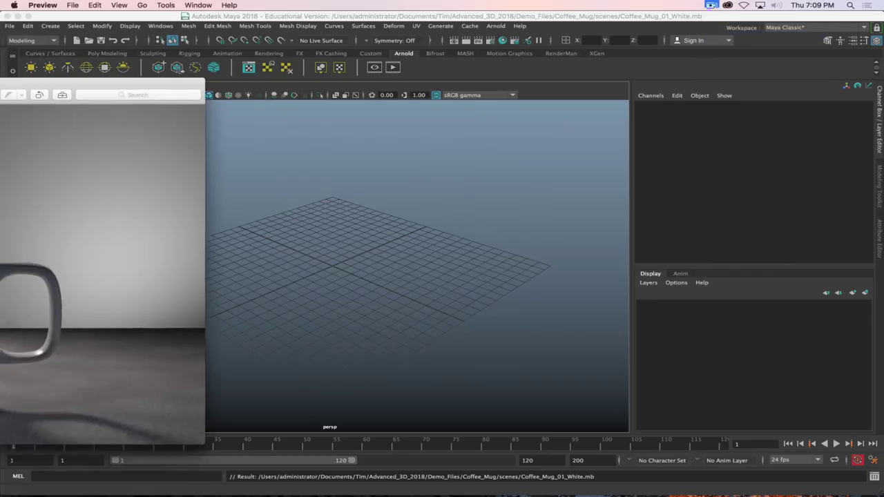
drag(138, 76, 340, 43)
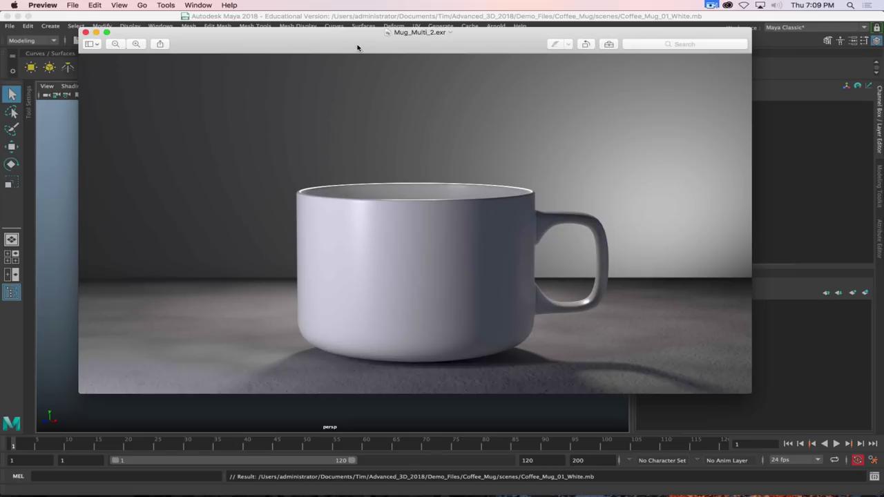
key(super+w)
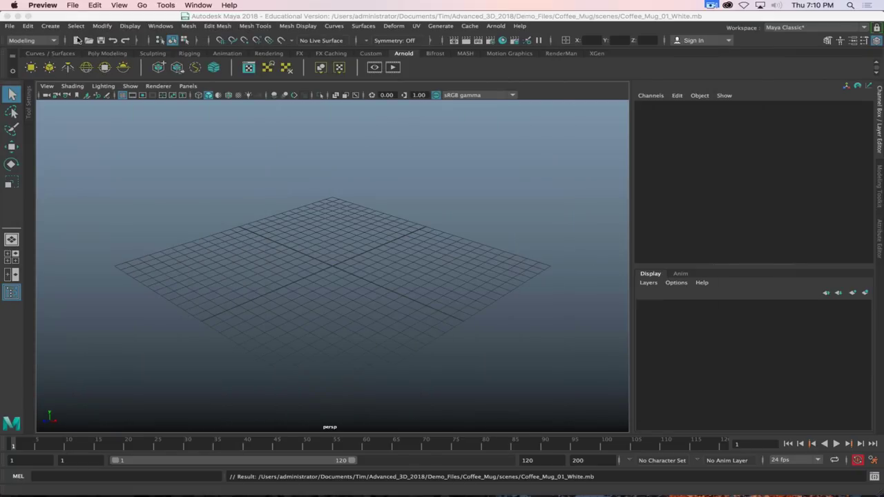
Create a polygon plane and rename it Ground.
click(99, 54)
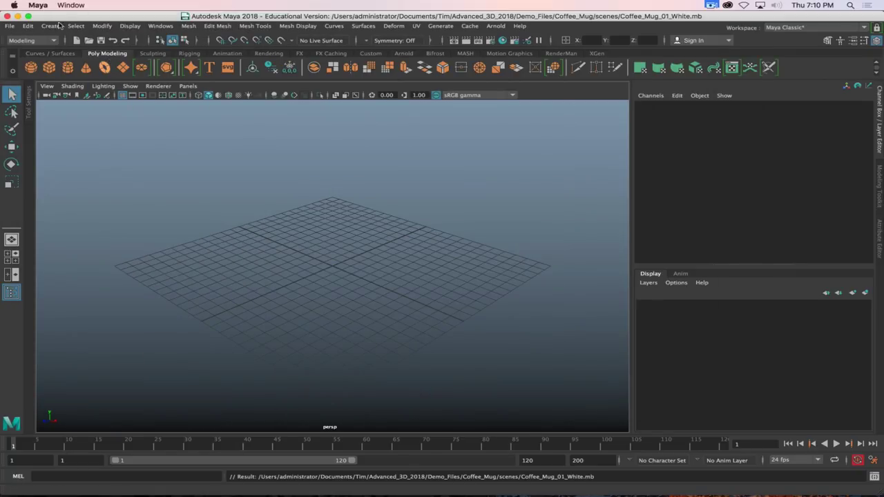
click(123, 67)
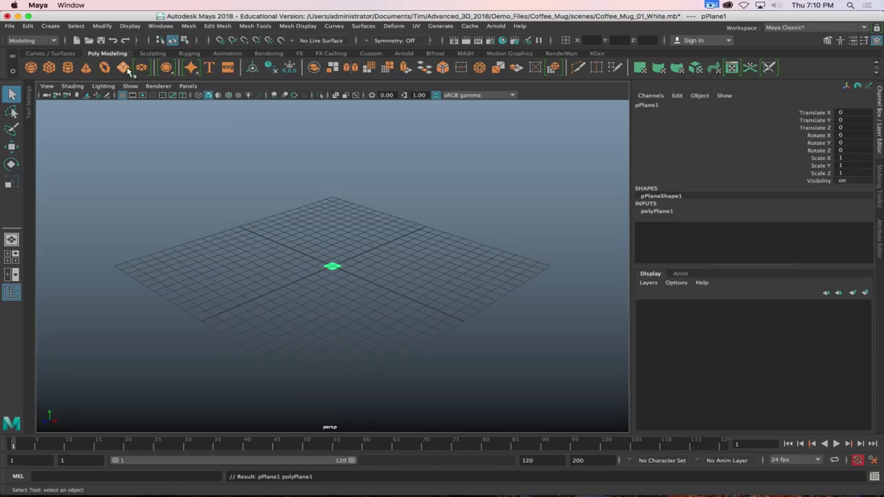
double_click(650, 106)
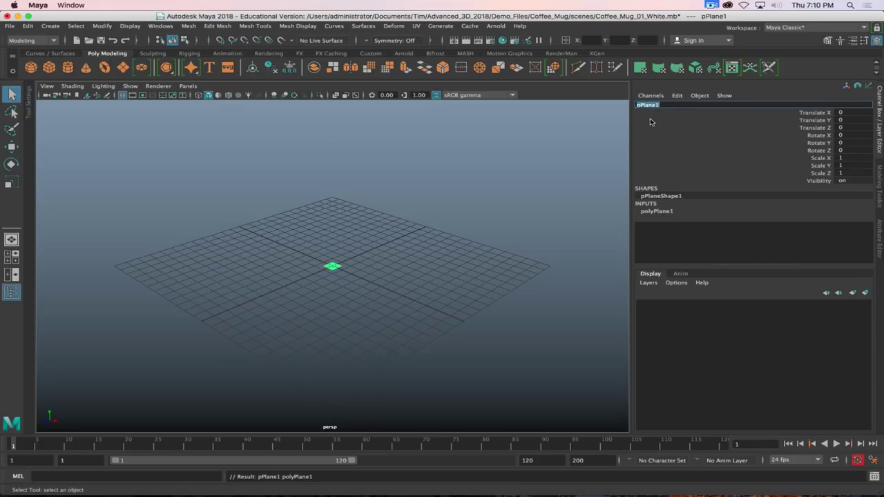
text(Ground)
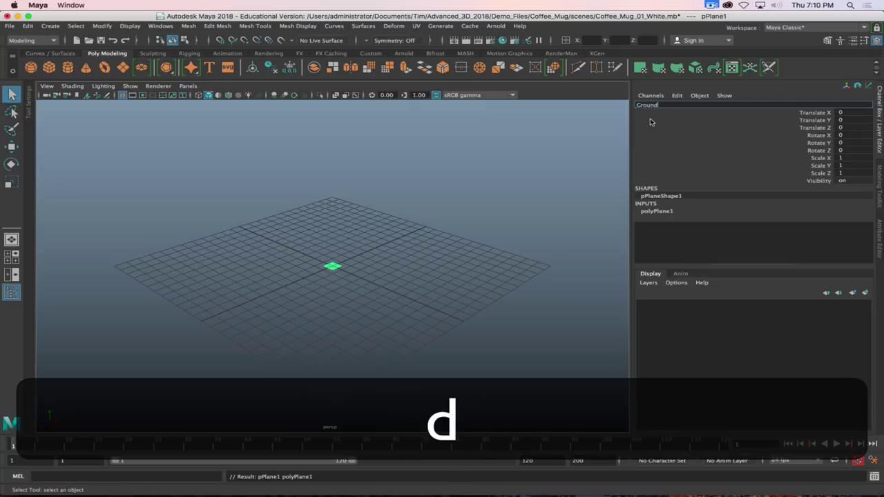
key(Return)
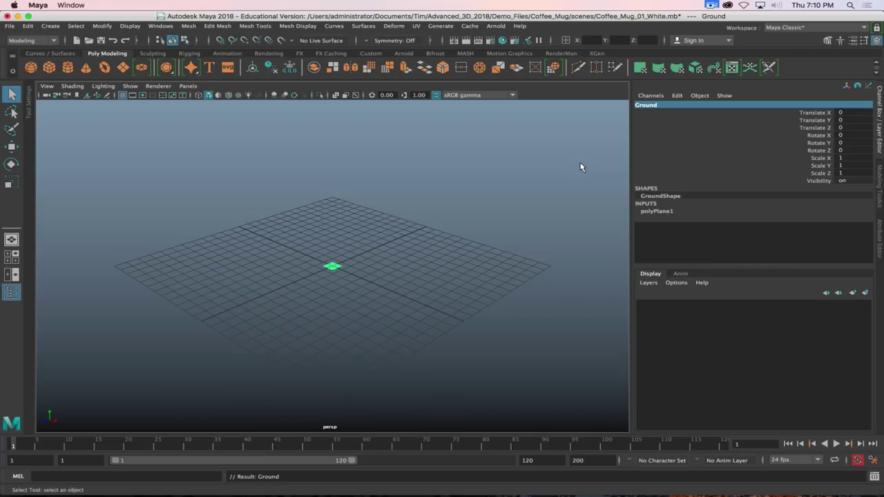
Set the Ground plane's polyPlane1 Width and Height to 300.
click(663, 212)
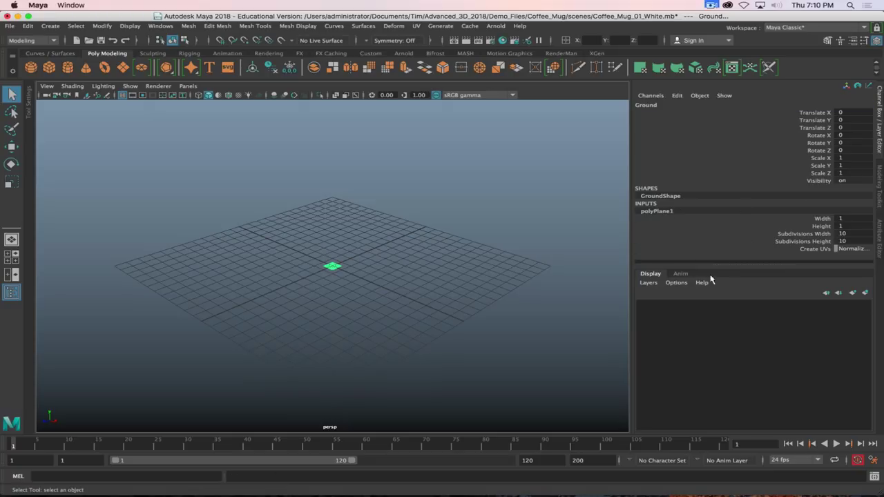
drag(724, 264, 758, 330)
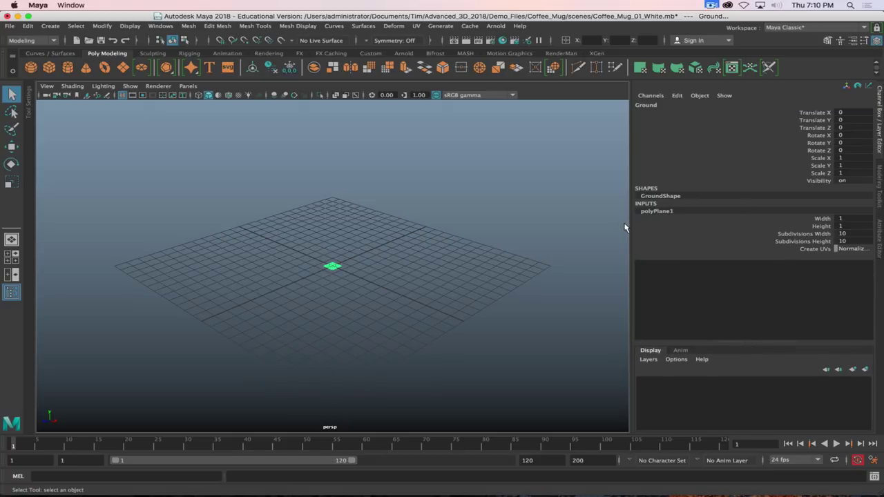
drag(629, 228, 736, 226)
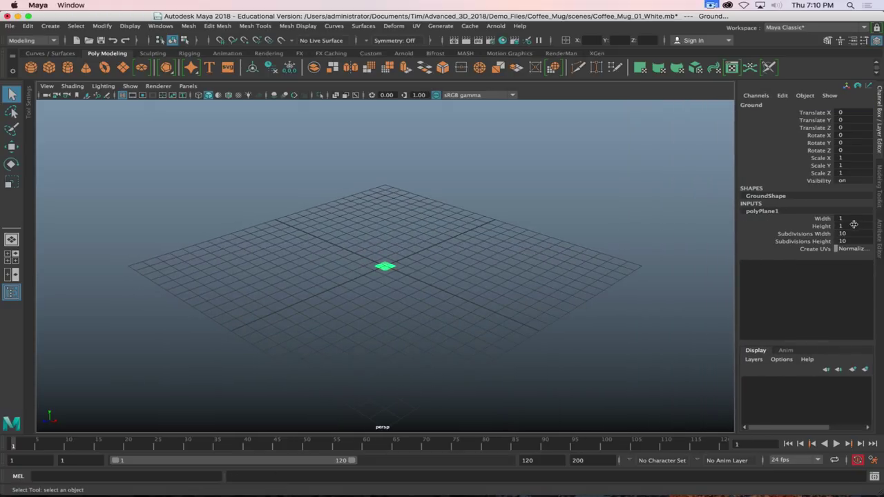
scroll(387, 249, up, 10)
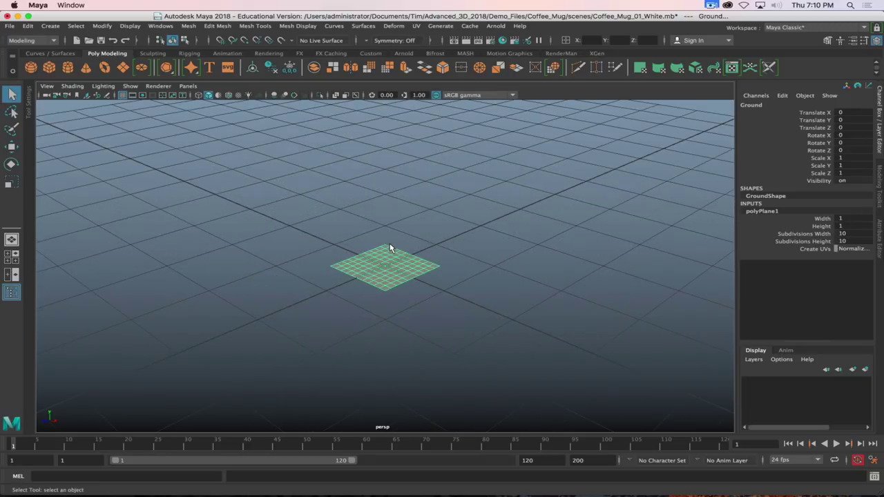
scroll(391, 249, down, 2)
click(849, 219)
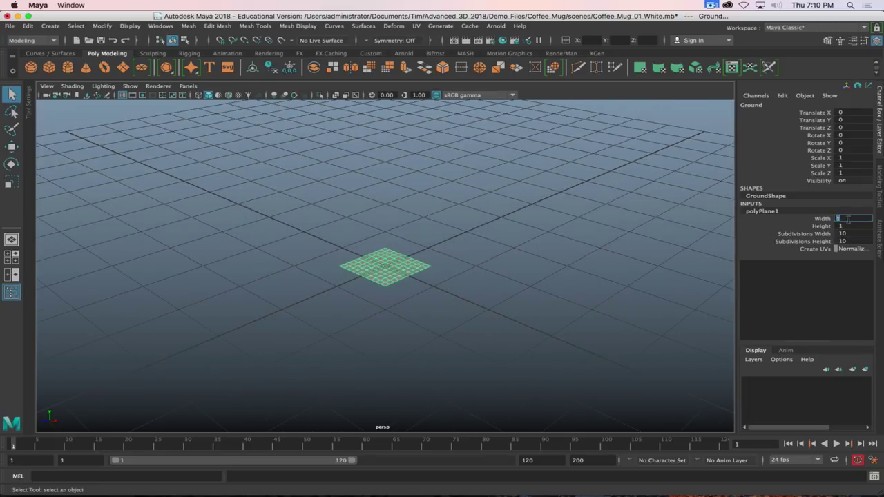
text(300)
key(Return)
text(300)
key(Return)
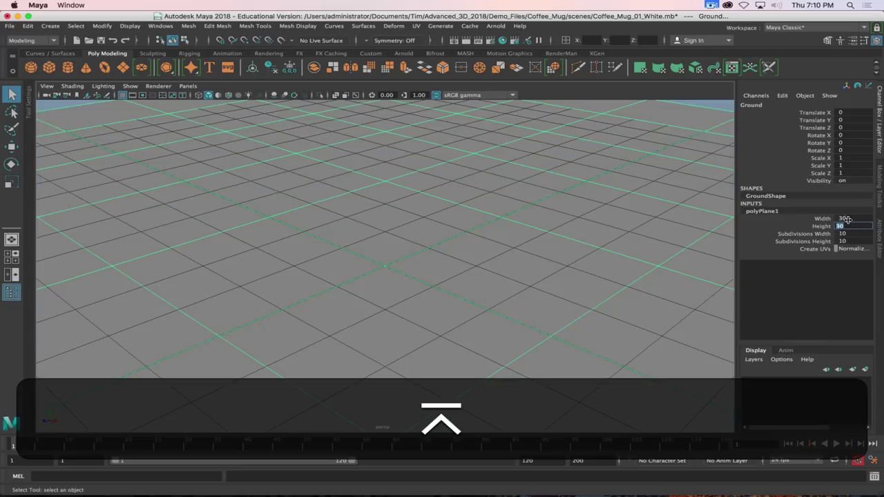
scroll(336, 286, down, 10)
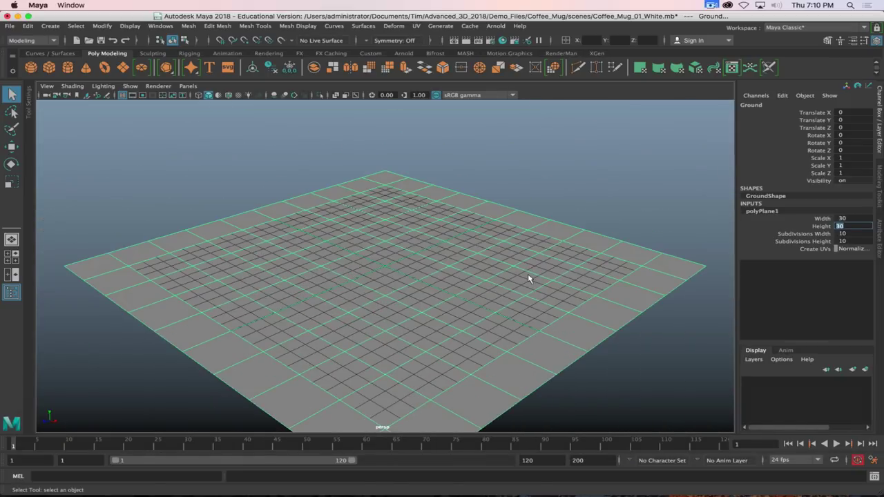
Add a polygon cylinder for the mug body at the origin.
click(757, 142)
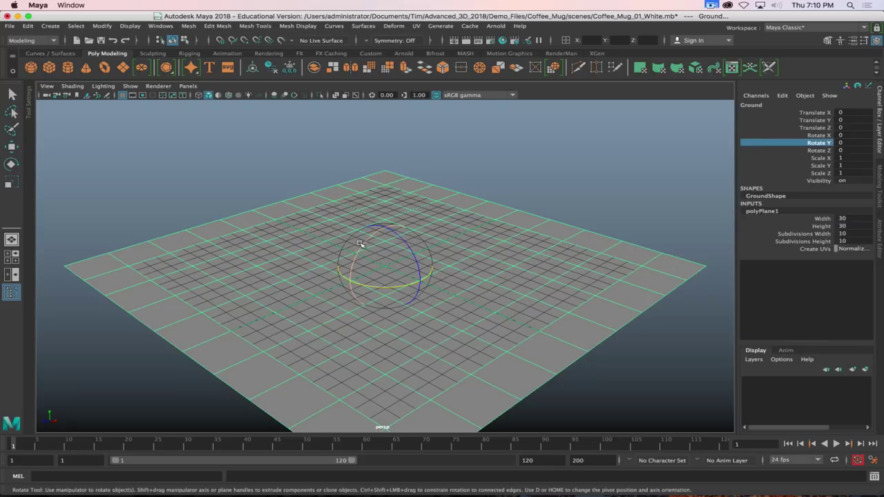
key(w)
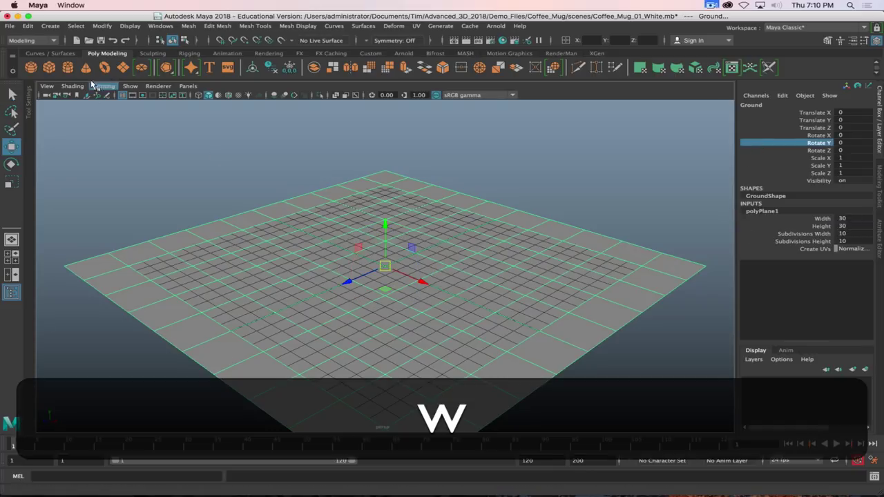
click(68, 69)
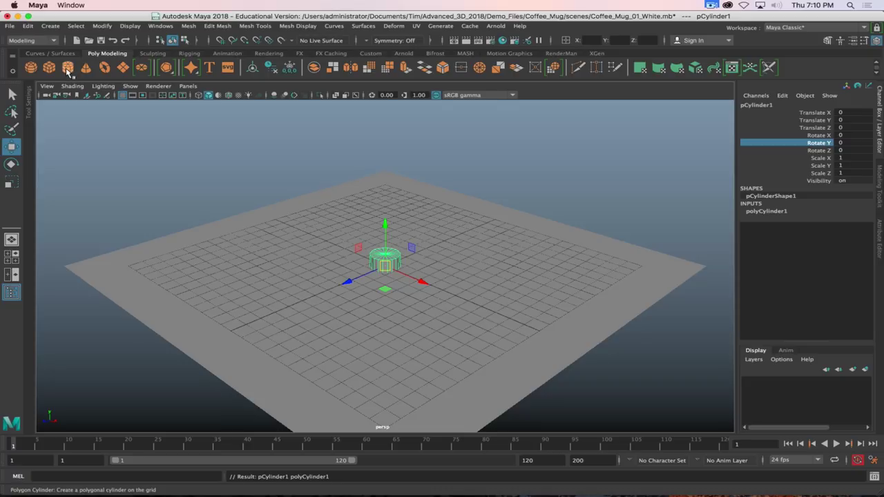
click(50, 26)
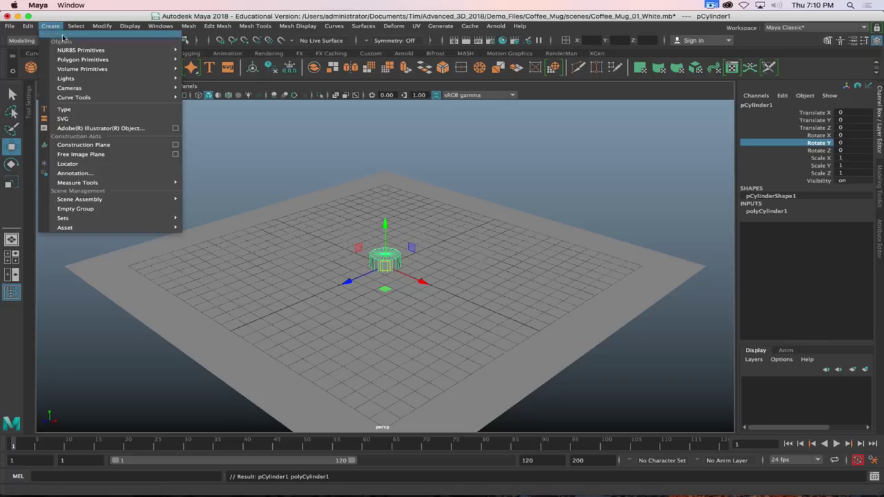
mouse_move(87, 60)
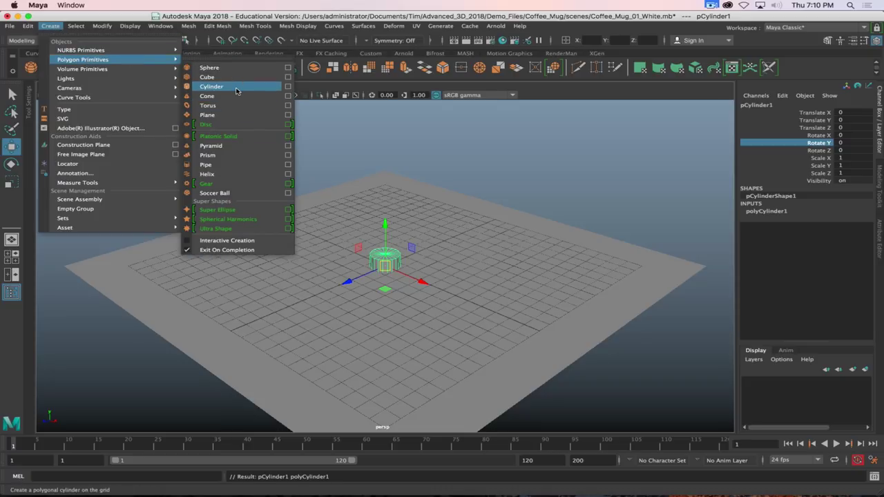
key(Escape)
key(Escape)
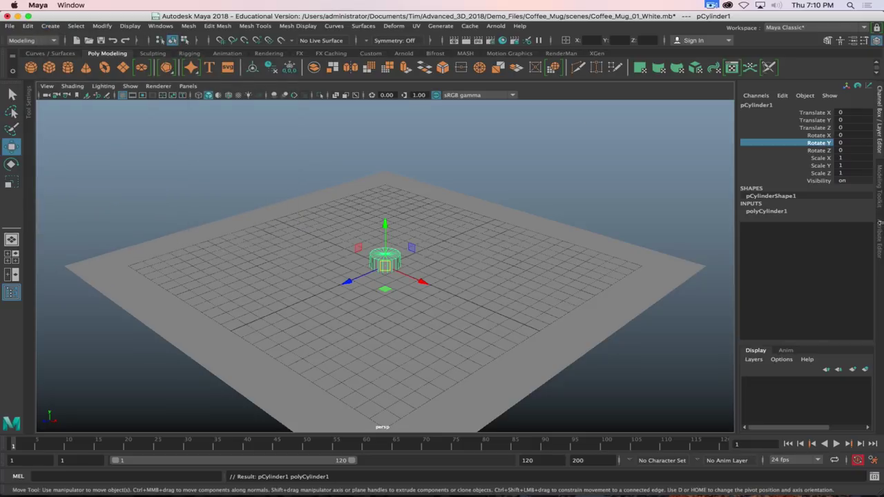
Rename the cylinder to Coffee_Mug in the Channel Box.
double_click(745, 105)
key(shift)
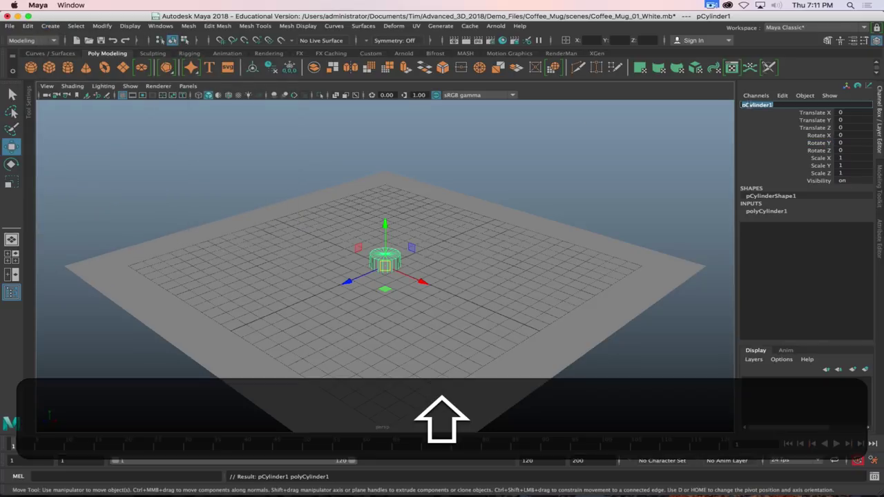
text(Mug)
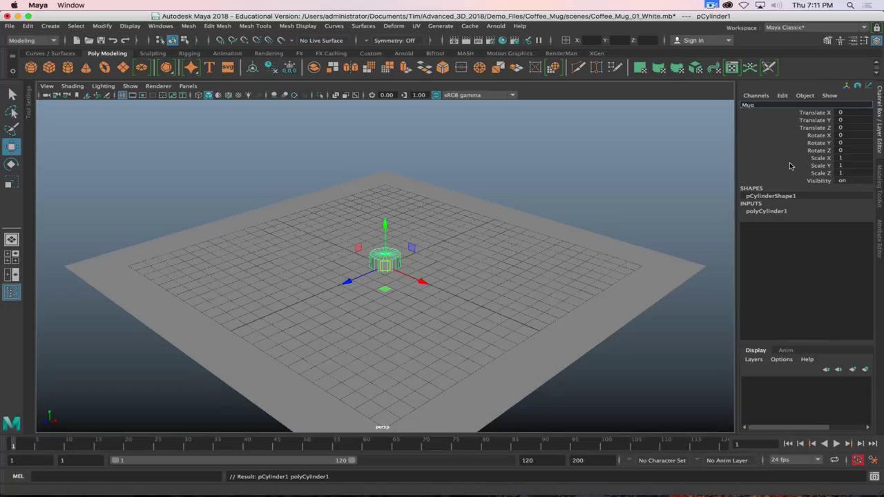
key(Left)
key(Left)
key(Left)
text(Coffee)
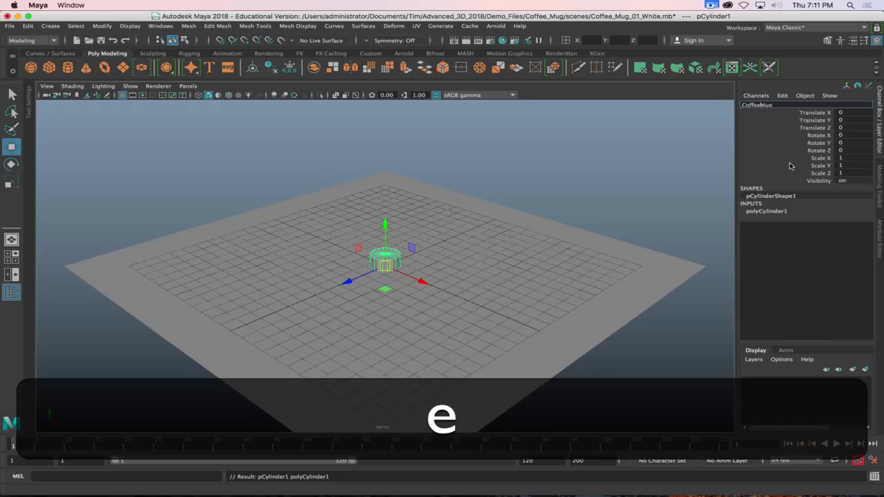
text(_)
key(Return)
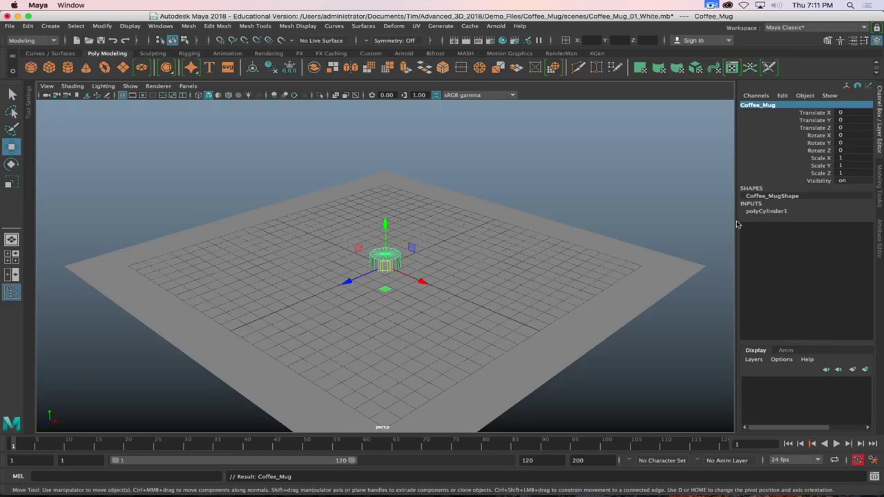
Set the Coffee_Mug polyCylinder1 Subdivisions Axis from 20 to 16.
scroll(383, 290, down, 4)
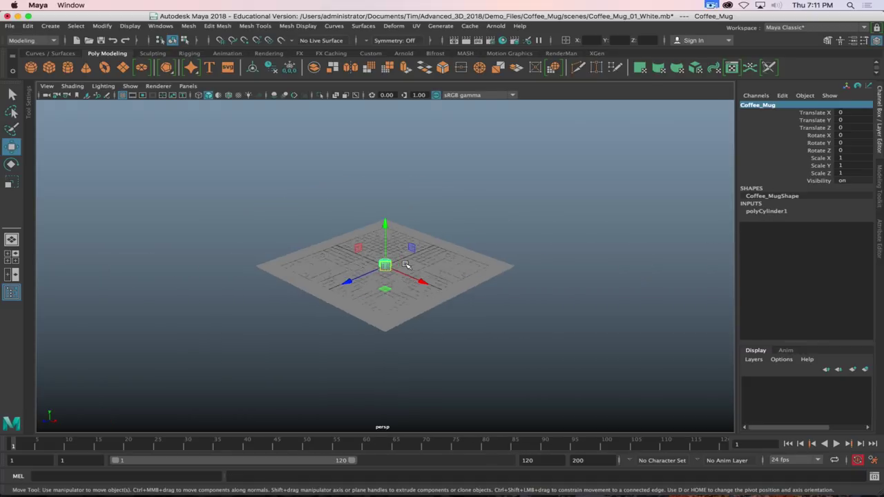
scroll(383, 290, up, 8)
alt+drag(373, 304, 482, 291)
alt+right_drag(481, 291, 521, 271)
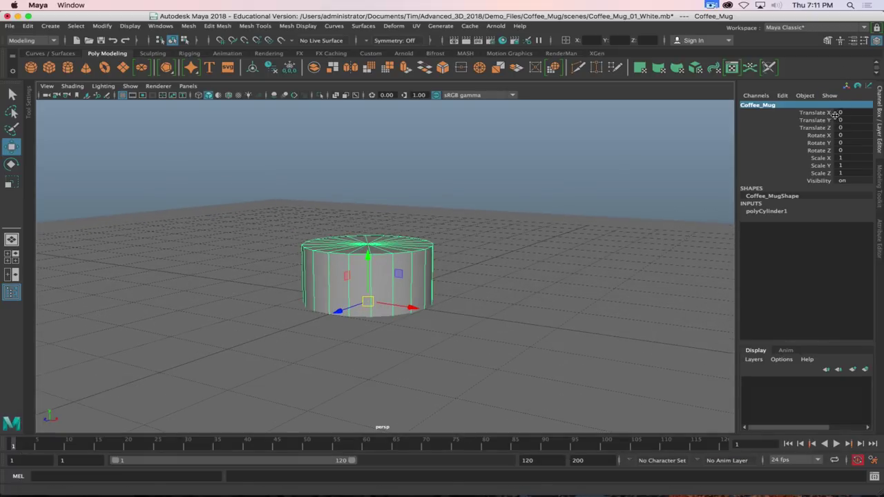
click(771, 211)
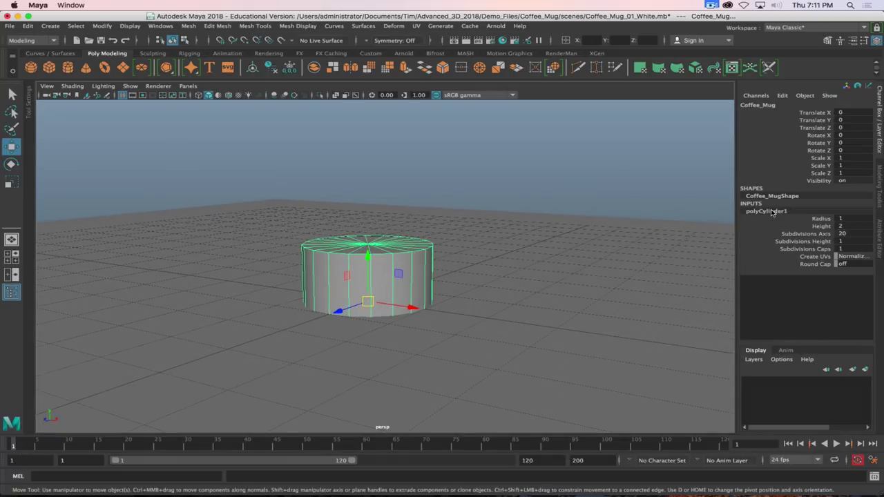
double_click(845, 234)
text(16)
key(Return)
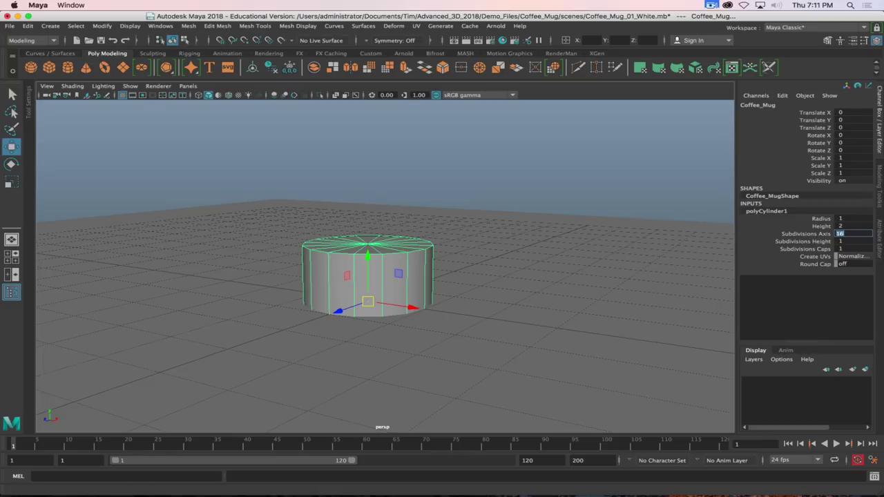
key(super+Tab)
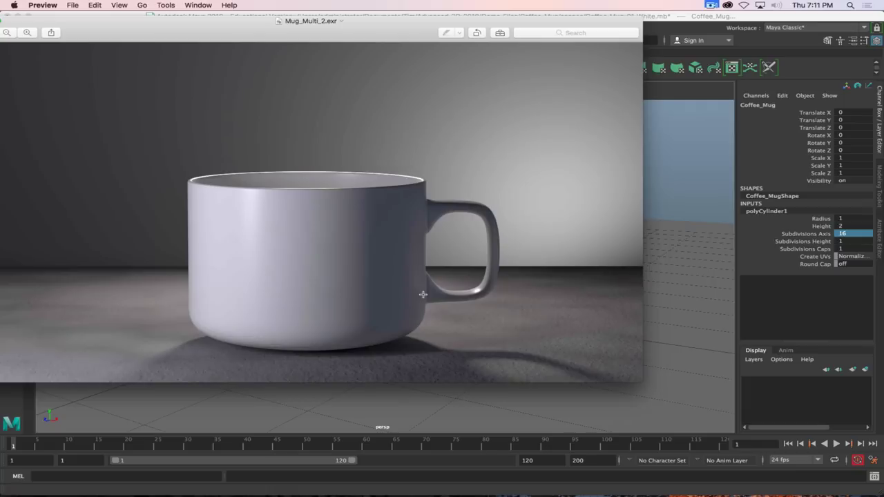
Close the Mug_Multi_2.exr render window in Preview.
key(super+w)
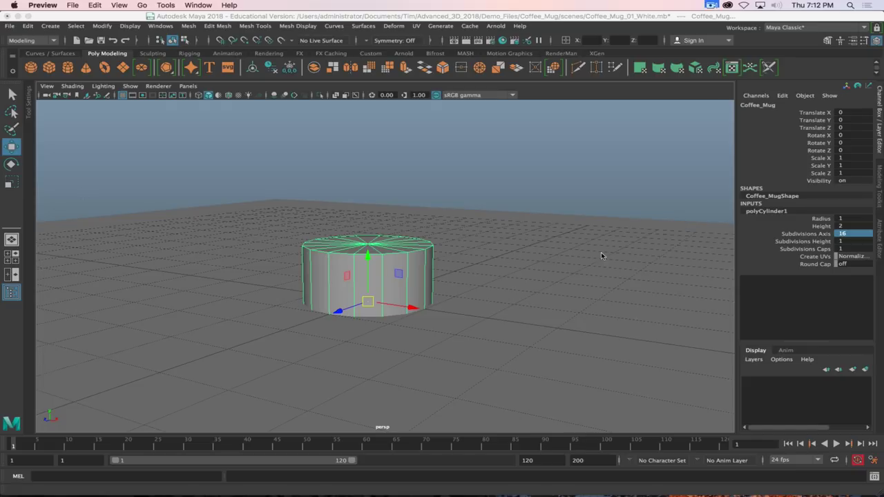
Set the cylinder's Translate Y to 1 so it sits on the grid.
click(848, 120)
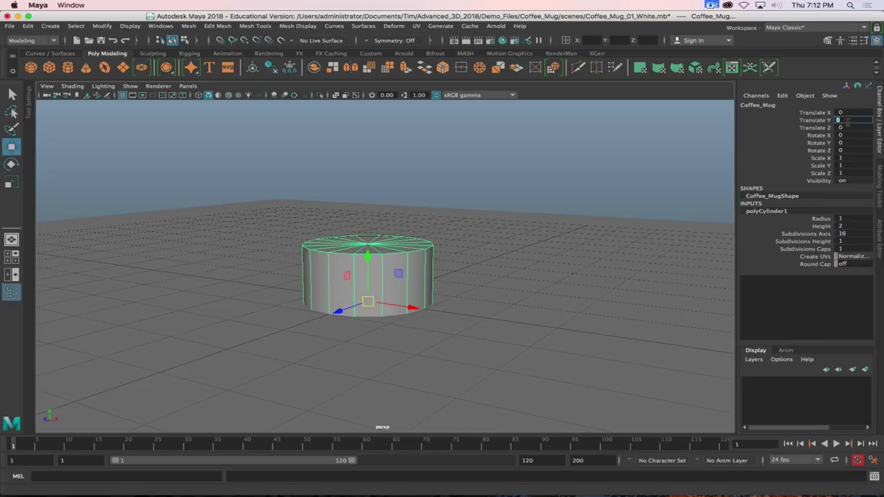
text(1)
key(Return)
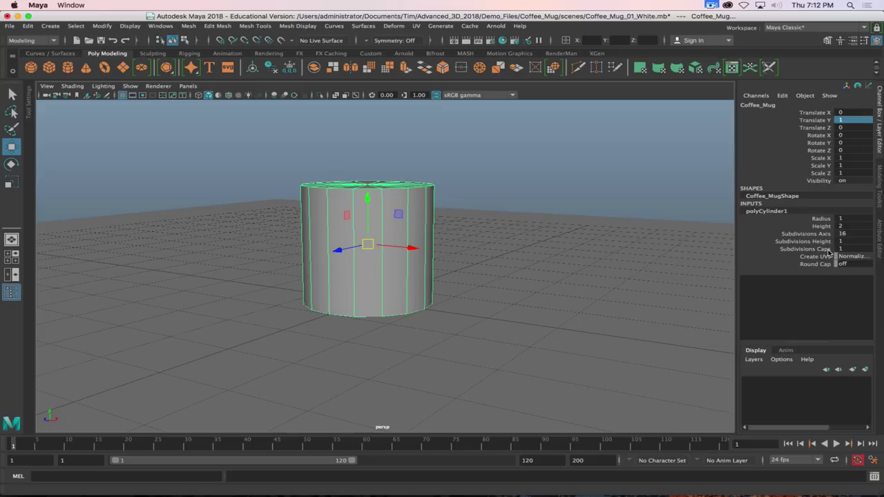
alt+drag(422, 228, 413, 241)
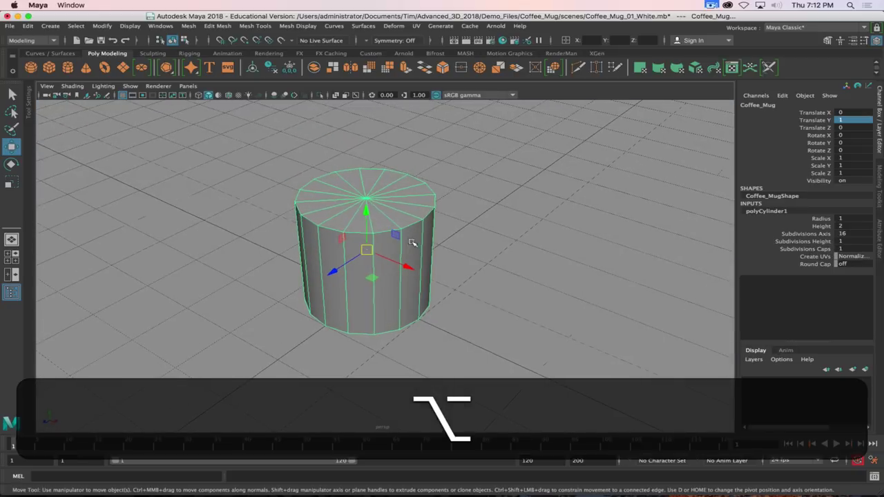
Set polyCylinder1 Subdivisions Caps to 2 and inspect the new cap ring from below.
click(848, 249)
text(0)
key(Return)
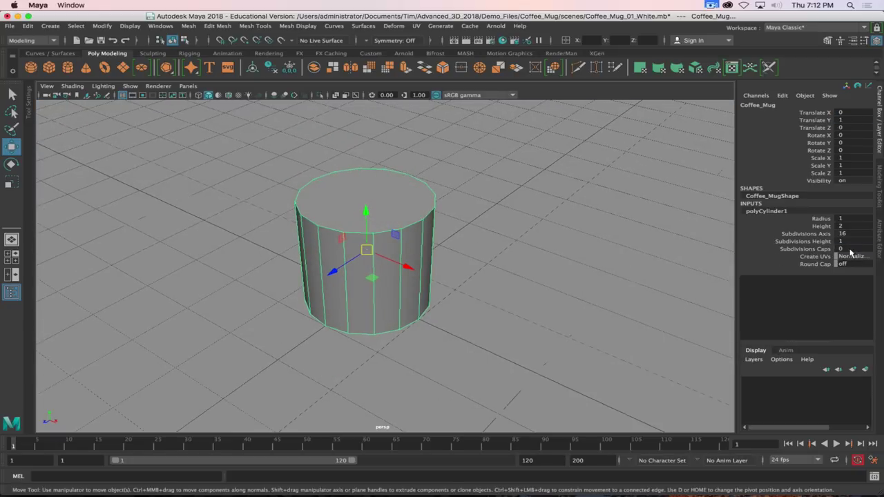
double_click(854, 248)
text(2)
key(Return)
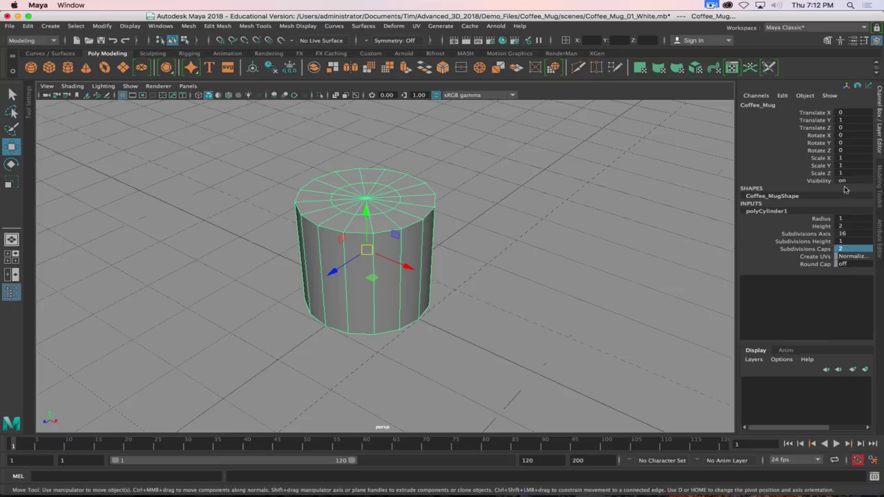
scroll(389, 252, up, 3)
alt+drag(389, 252, 405, 274)
click(815, 220)
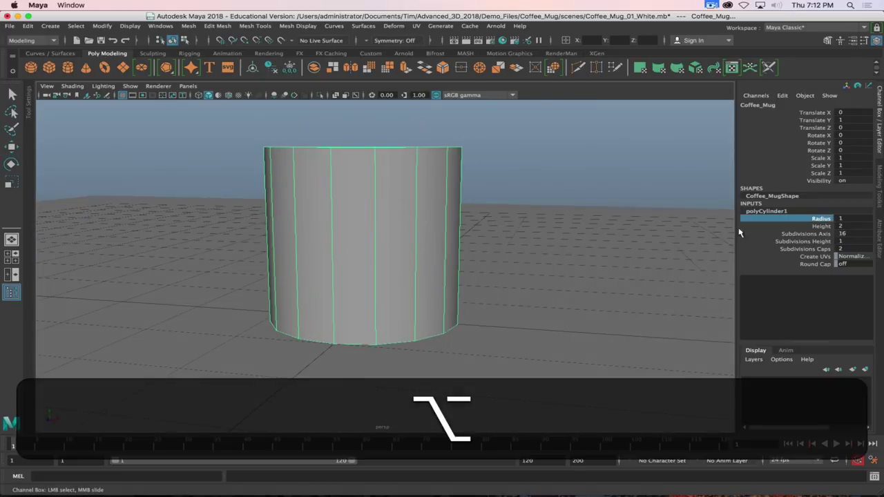
Switch Maya to the four-view layout and bring the Mug_Multi_2.exr render forward in Preview.
alt+drag(338, 280, 373, 279)
key(space)
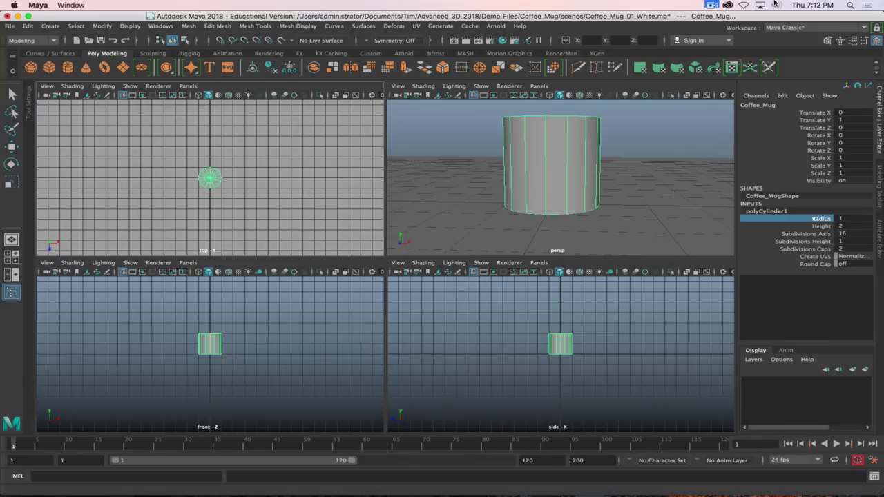
click(714, 5)
click(722, 32)
key(super+Tab)
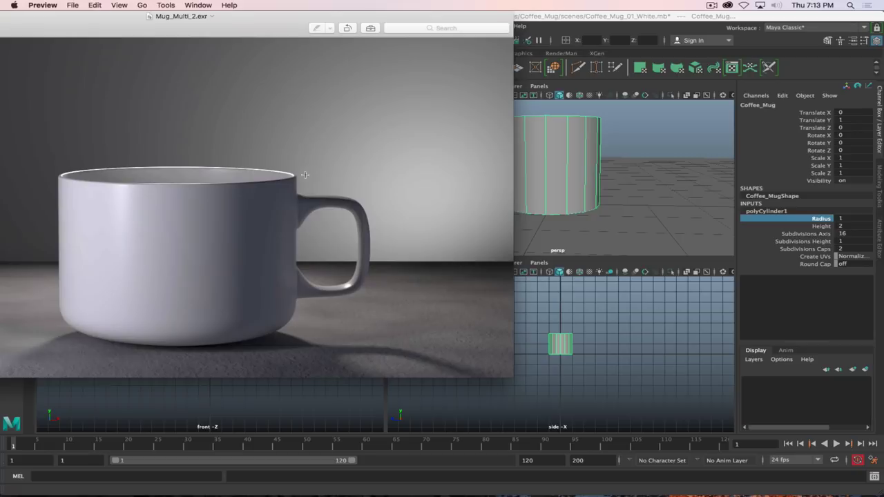
Shift the Mug_Multi_2.exr render window to the right, then close it.
drag(233, 29, 297, 28)
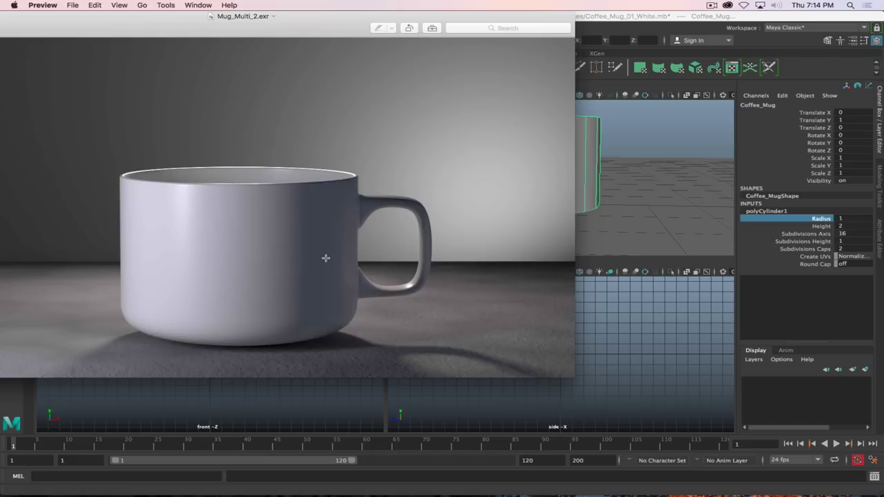
key(super+w)
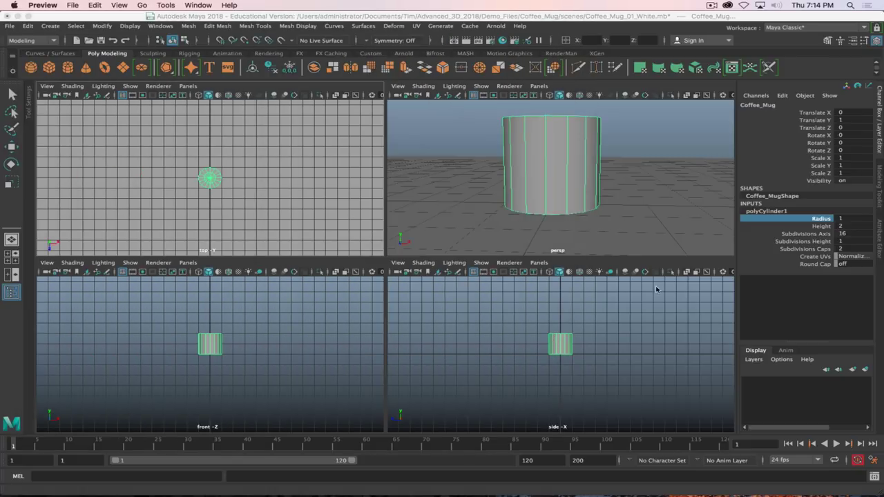
Select the mug and pan the four-view layout so the mug fills the front view.
key(space)
click(517, 188)
key(w)
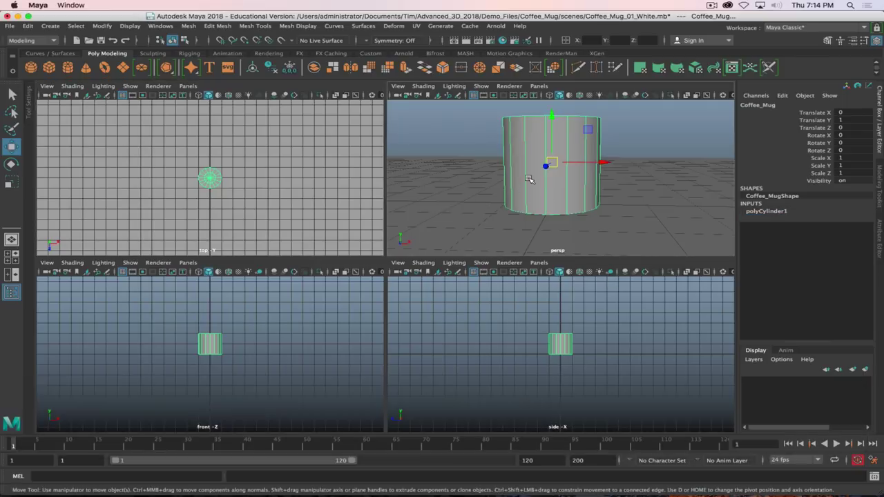
key(space)
key(space)
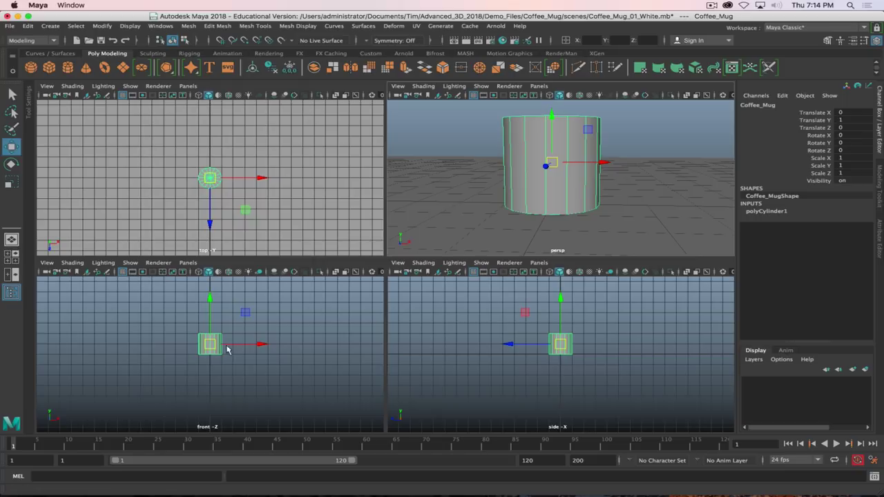
scroll(205, 348, up, 5)
scroll(197, 347, up, 2)
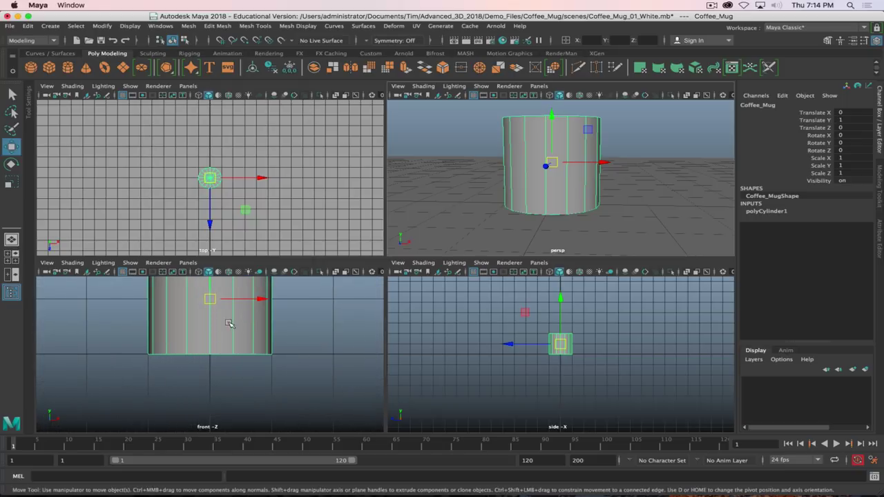
alt+middle_drag(231, 322, 228, 371)
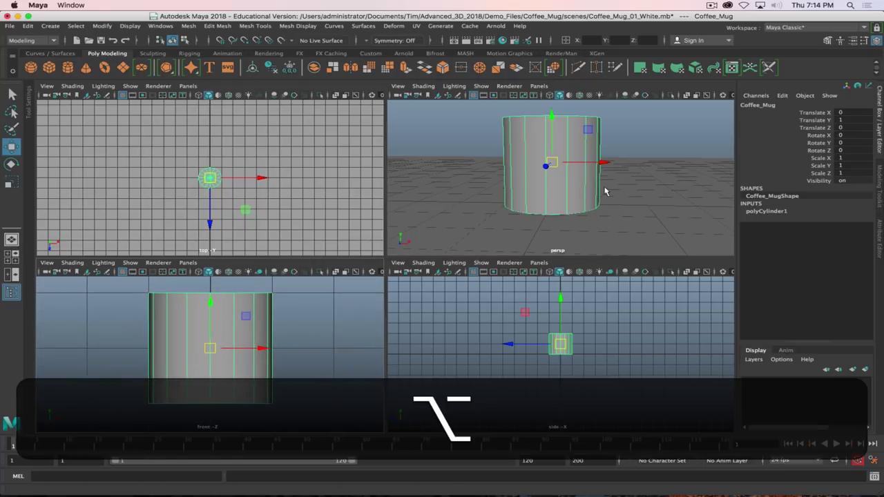
Widen the polyCylinder1 radius to 1.56 and maximise the perspective view.
click(772, 211)
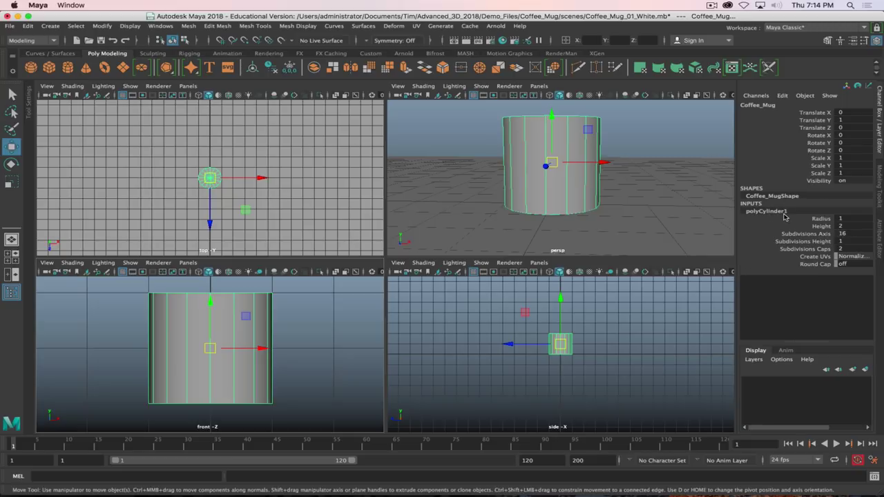
click(821, 220)
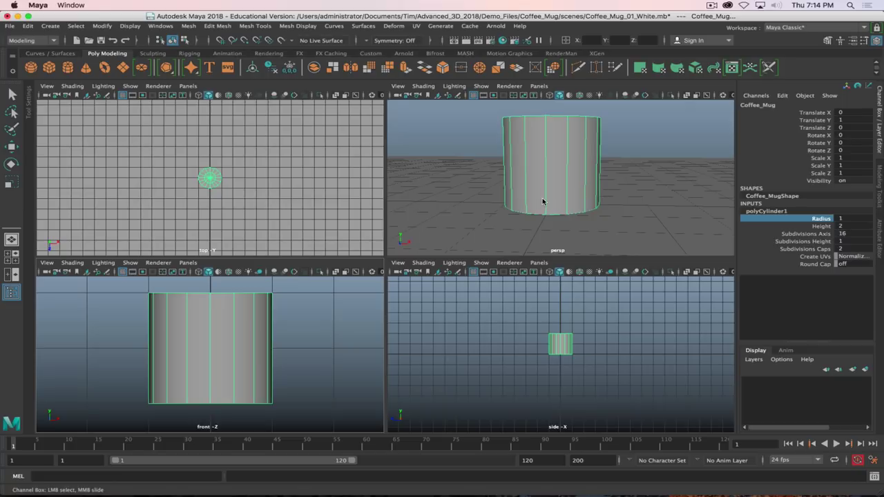
middle_drag(543, 201, 548, 199)
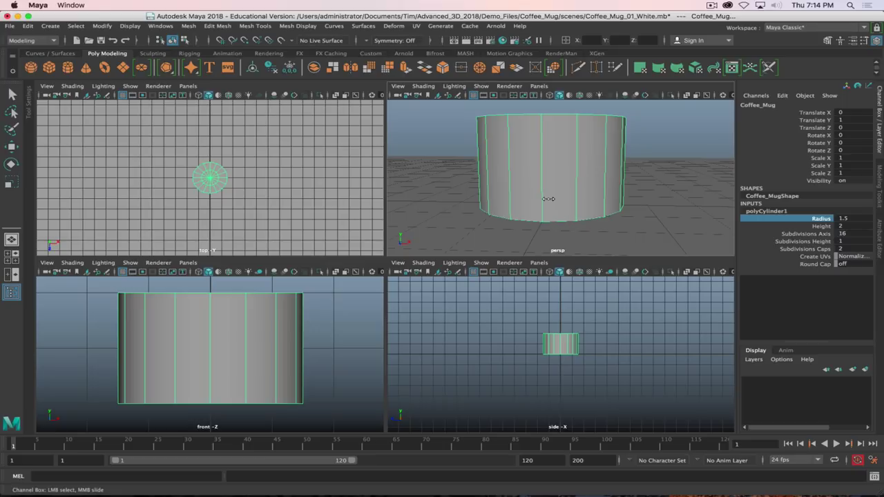
middle_drag(548, 198, 577, 200)
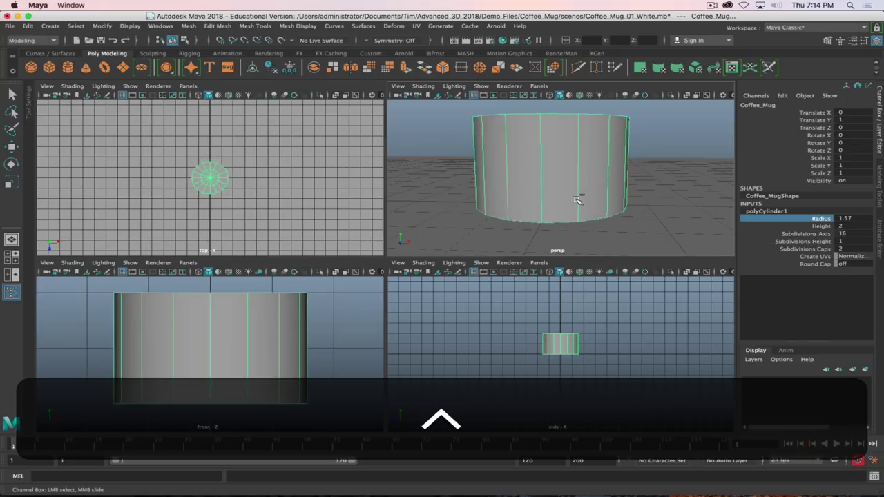
middle_drag(577, 200, 577, 201)
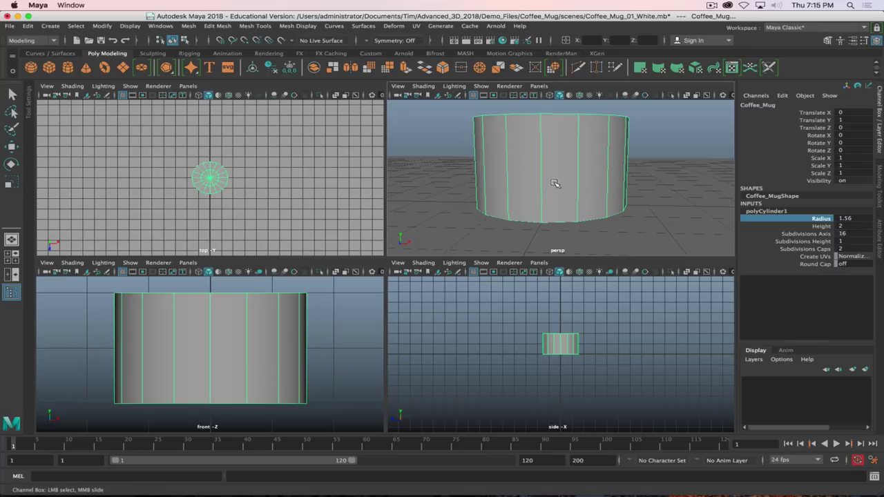
key(space)
scroll(339, 306, up, 2)
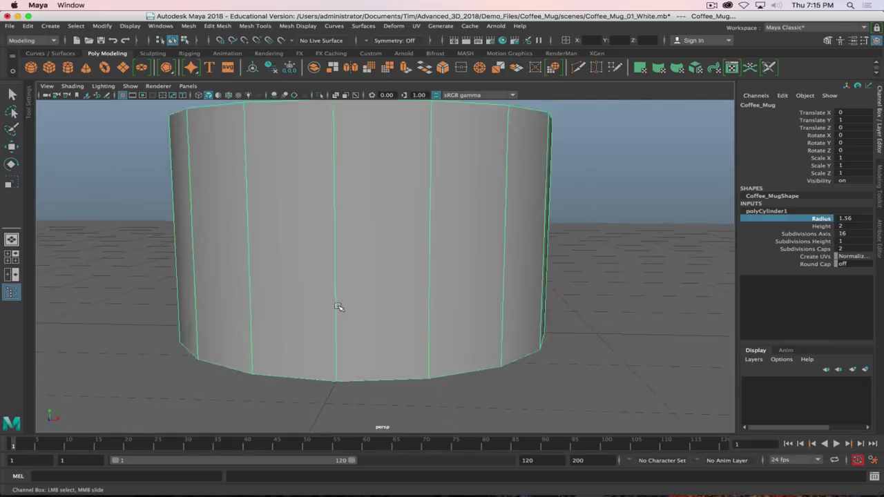
Select the ground plane in the perspective view.
scroll(444, 325, down, 3)
mouse_move(444, 325)
alt+mouse_down()
mouse_move(401, 339)
mouse_move(383, 316)
mouse_move(431, 324)
alt+mouse_up()
click(431, 324)
key(w)
alt+drag(543, 306, 495, 256)
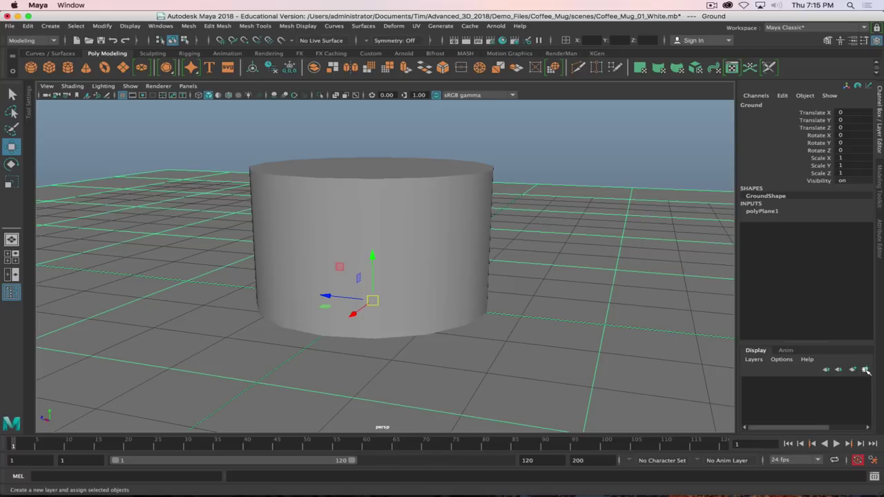
Assign the ground to a new display layer named Layer_Ground and hide it.
click(867, 370)
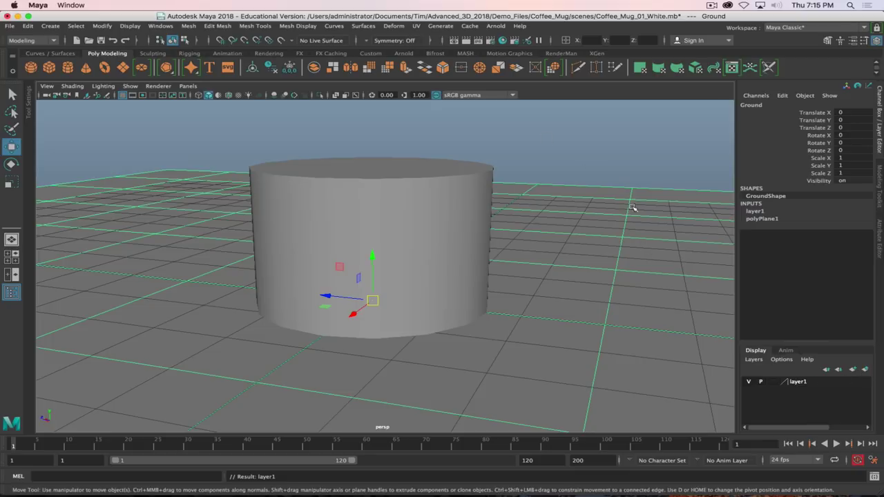
double_click(798, 382)
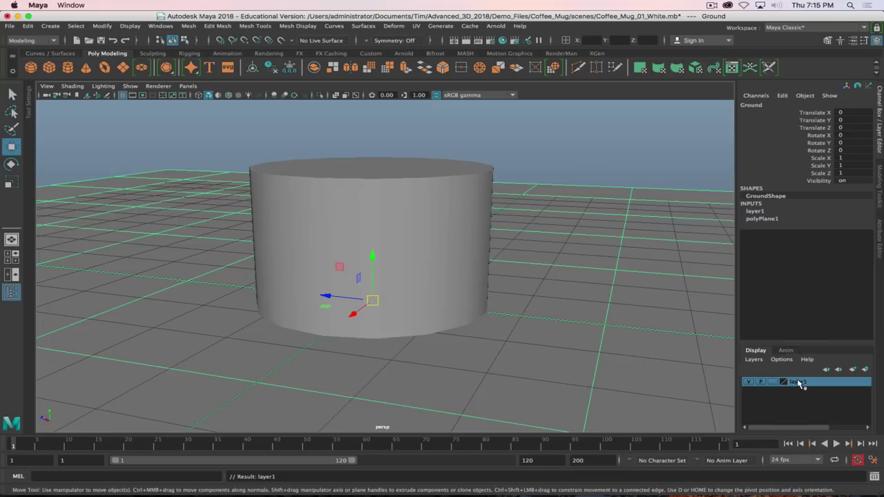
double_click(560, 151)
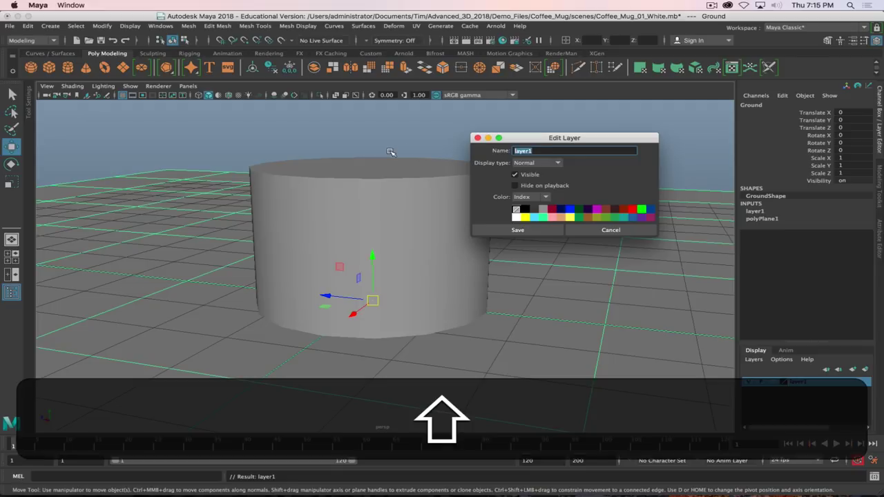
text(Ground)
key(Left)
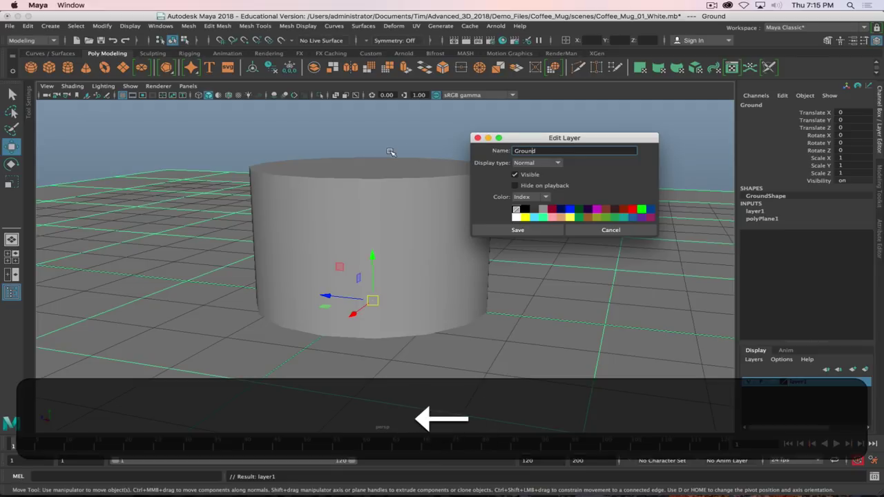
key(Up)
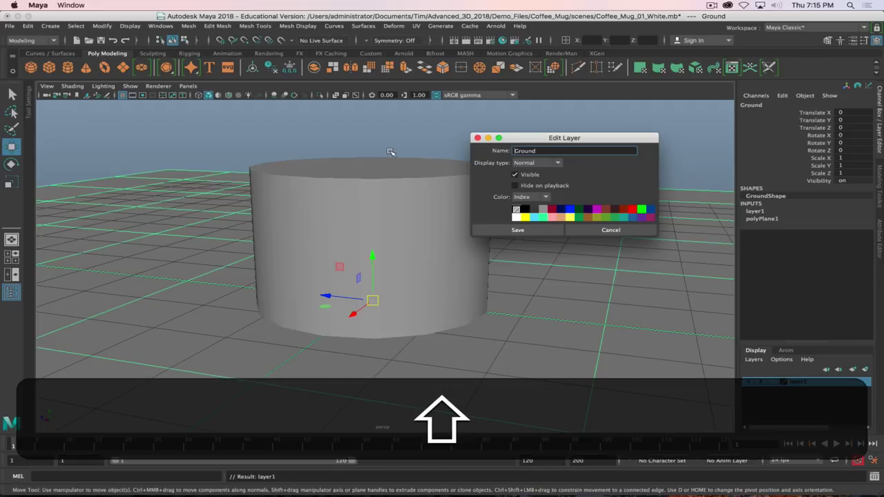
text(Layer_)
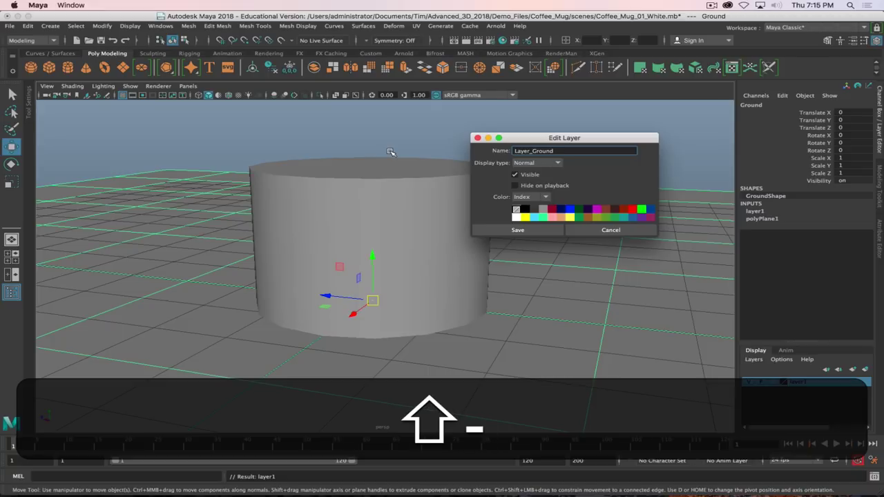
click(511, 230)
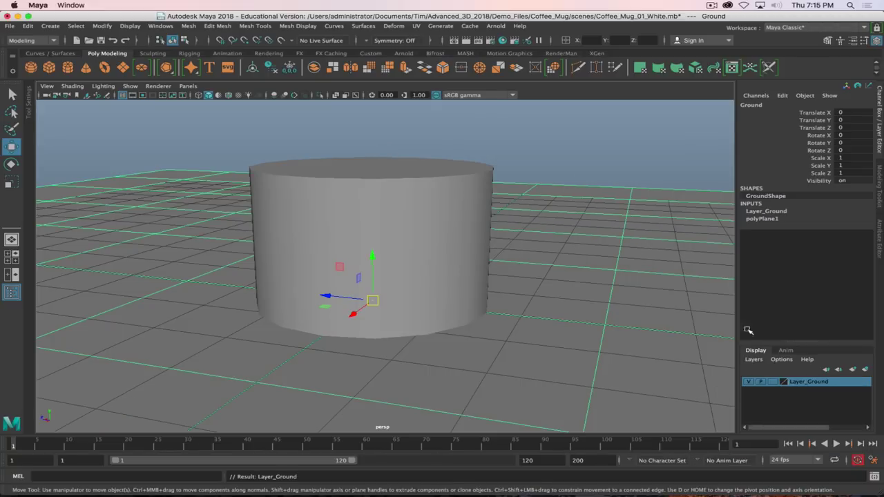
click(750, 382)
Select the Coffee_Mug, frame it in all four views, and show the white mug render.
click(456, 279)
alt+drag(384, 322, 357, 230)
key(space)
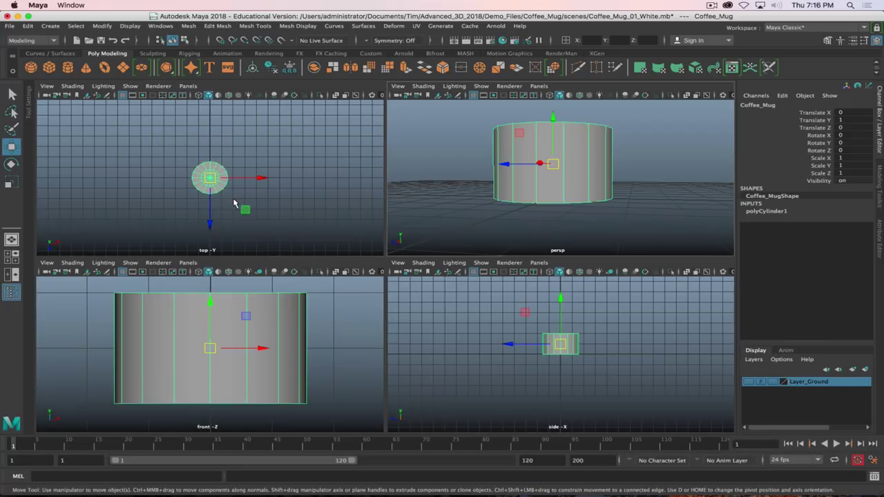
key(a)
key(f)
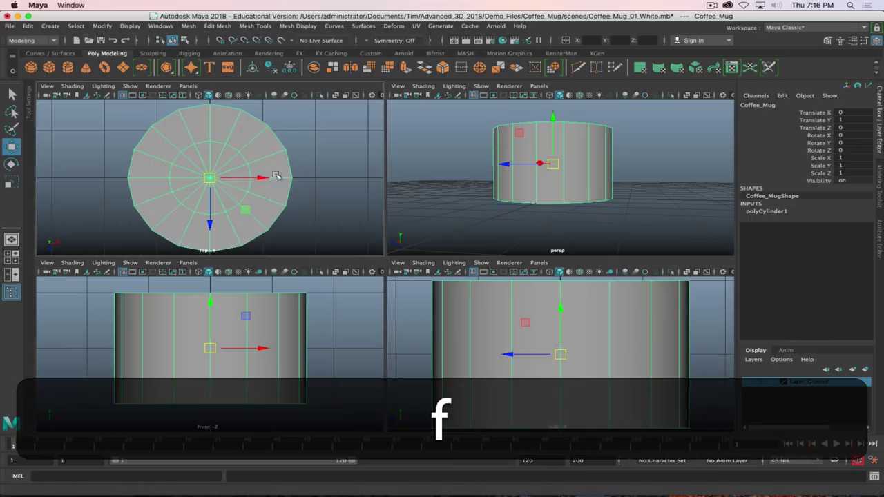
key(f)
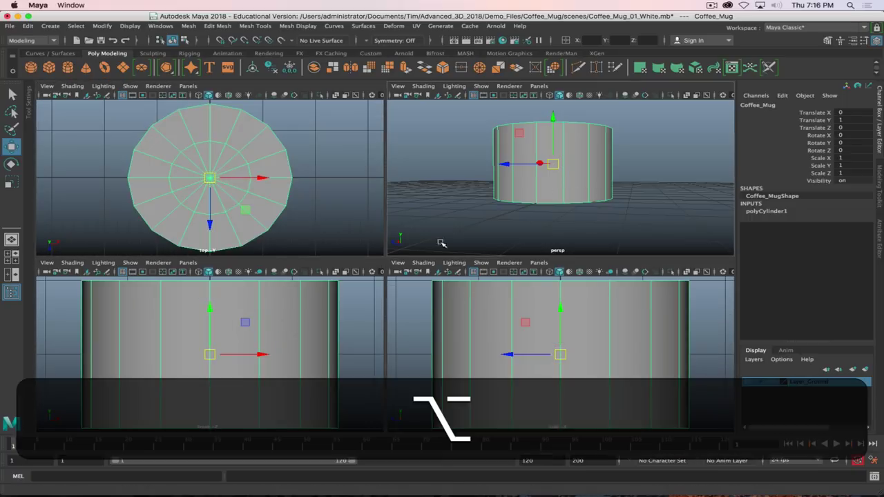
alt+drag(474, 231, 543, 191)
key(super+Tab)
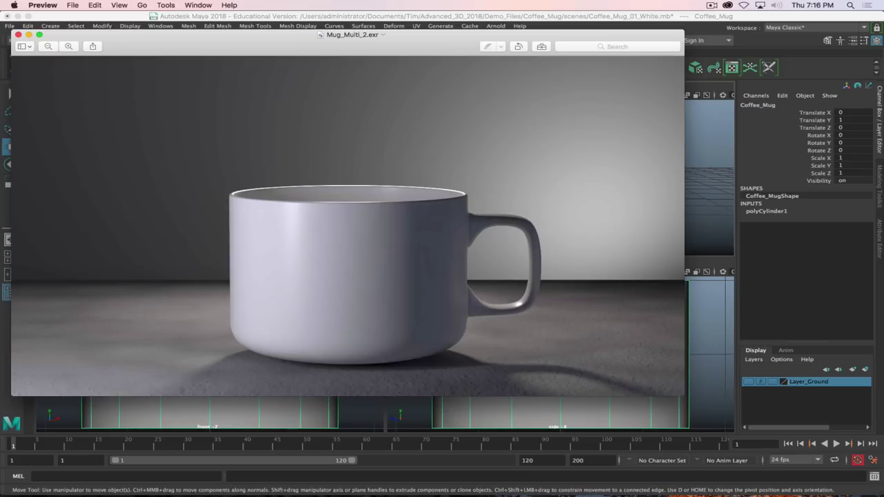
Bring Two_Tone_Mug.jpg forward, close Mug_Multi_2.exr, and move the photo window aside.
key(super+grave)
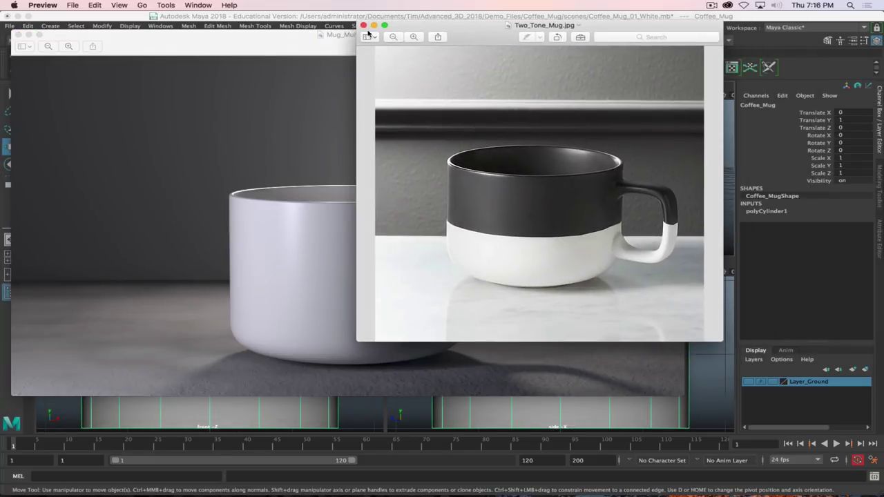
key(super+w)
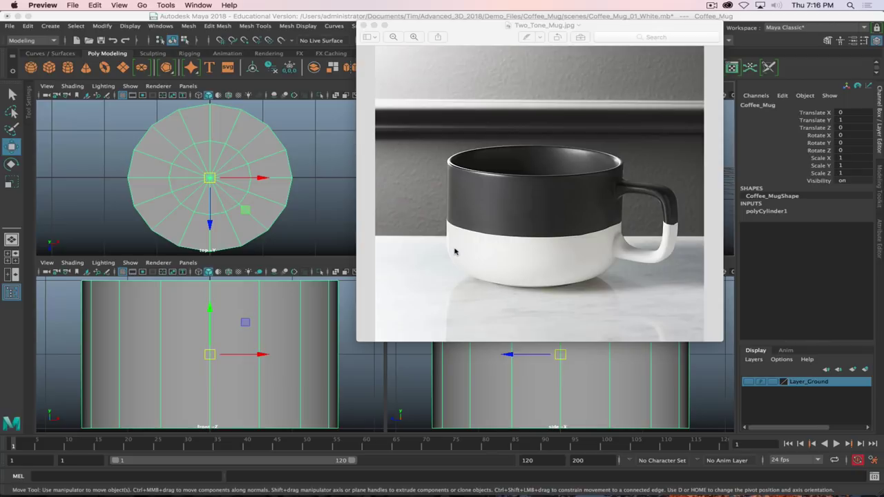
drag(496, 37, 13, 54)
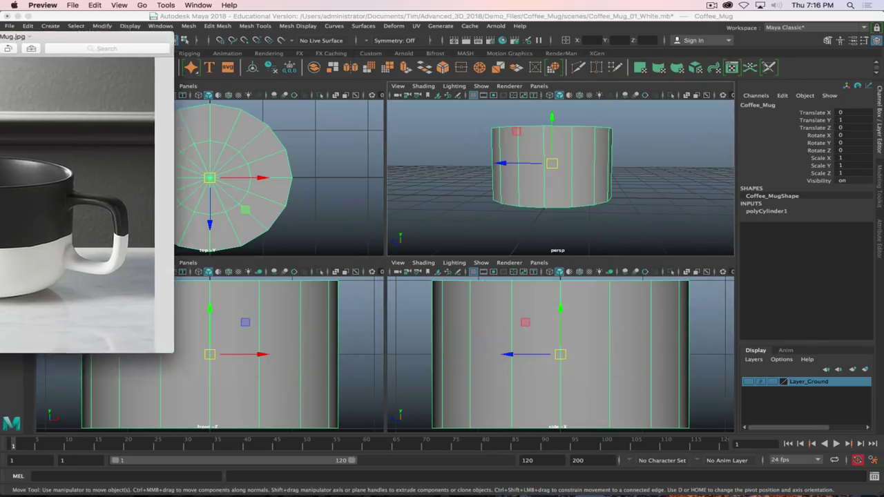
key(super+w)
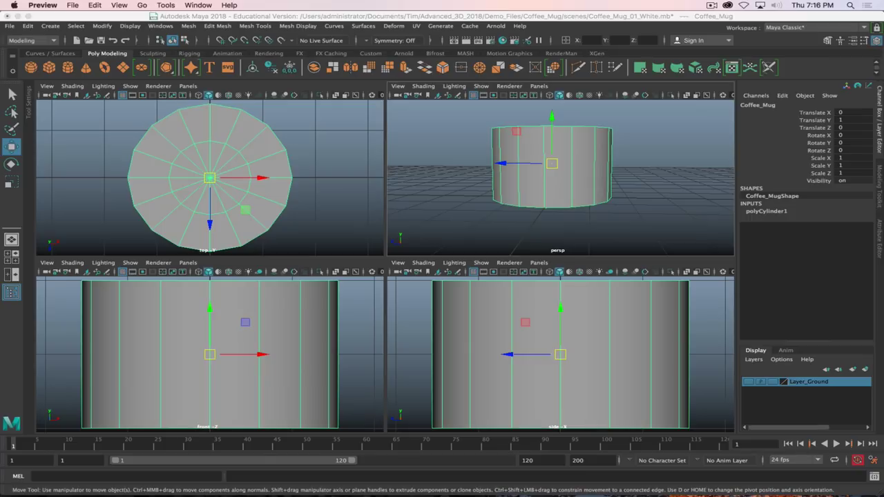
Raise the mug's bottom edge loop 0.448 units to taper the base, then view the two-tone photo.
click(551, 201)
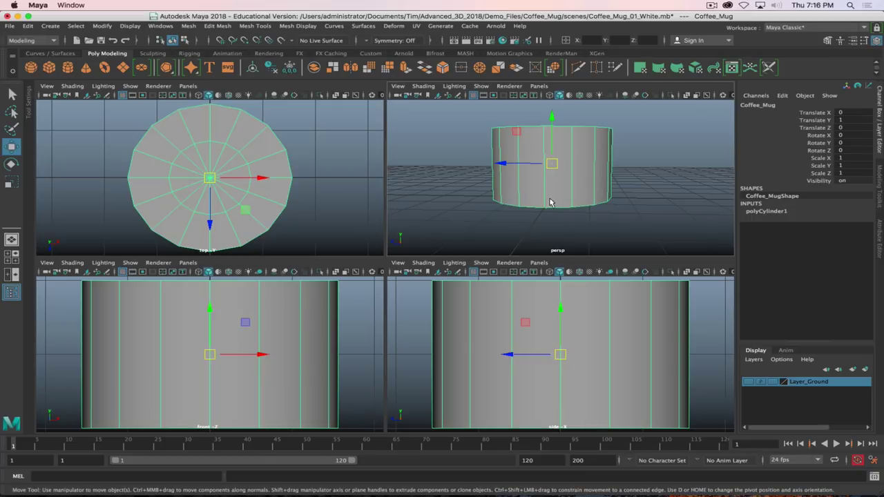
right_drag(560, 181, 565, 158)
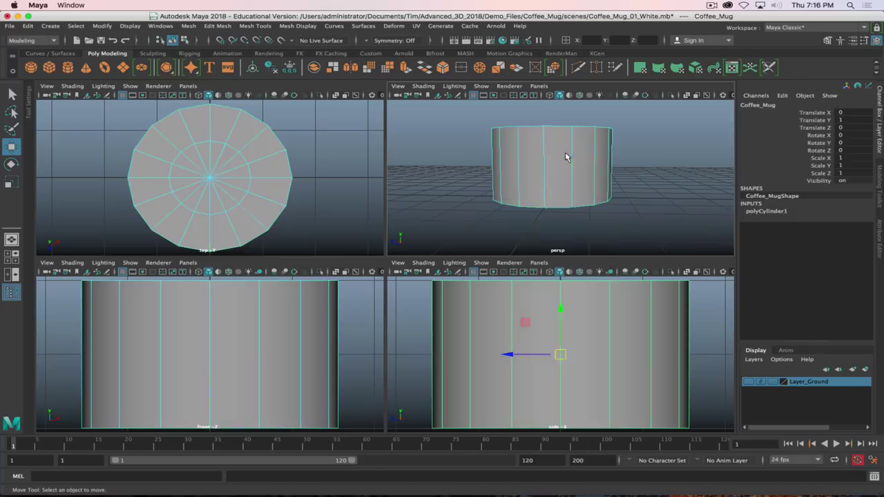
double_click(562, 205)
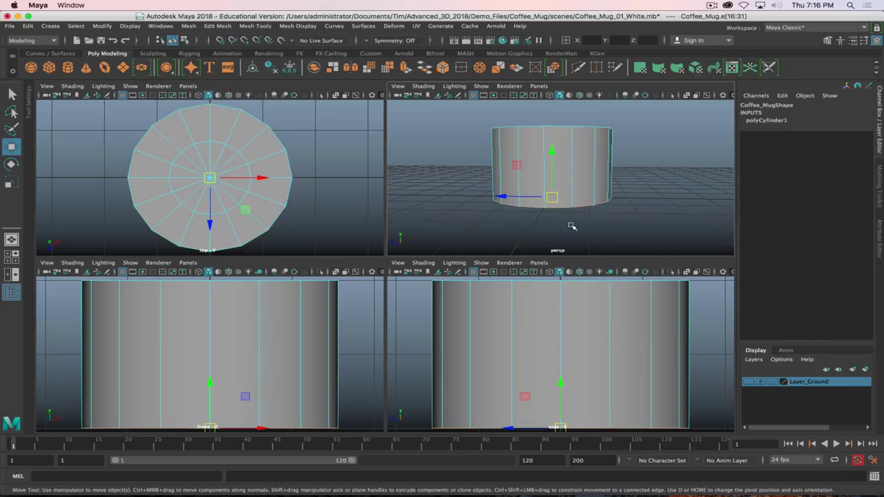
scroll(570, 214, down, 3)
scroll(572, 207, up, 3)
alt+drag(574, 207, 561, 158)
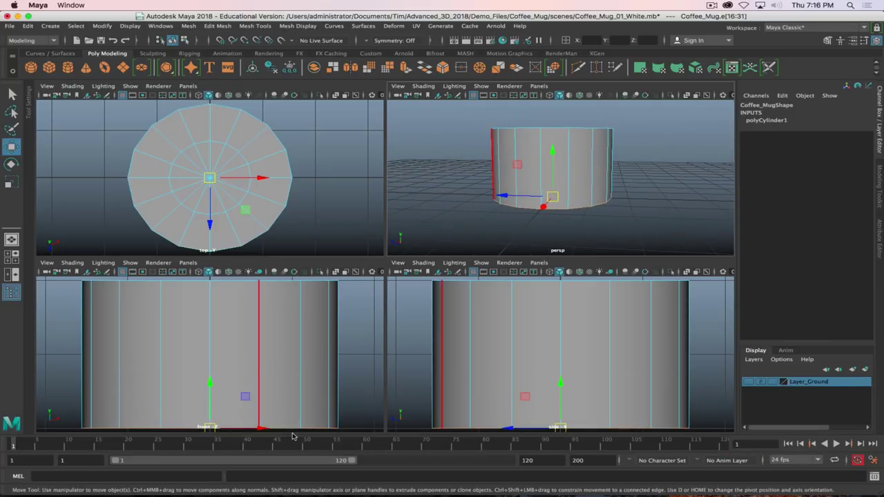
drag(211, 383, 215, 349)
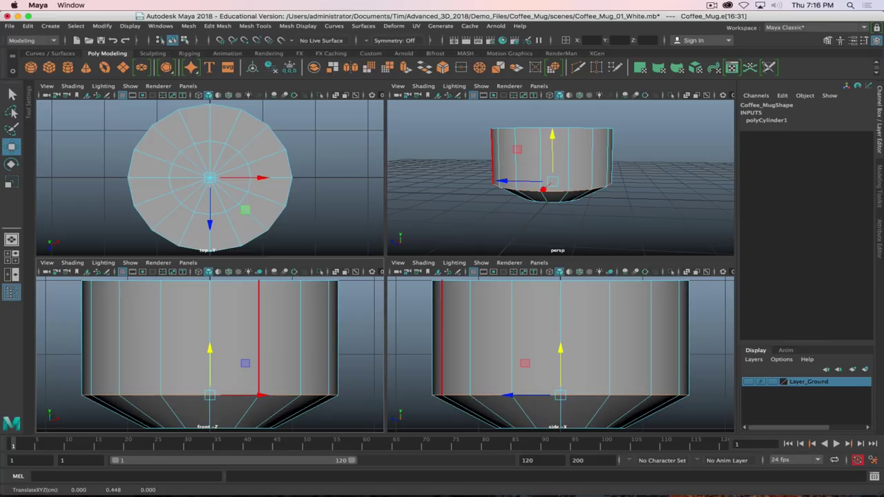
key(super+Tab)
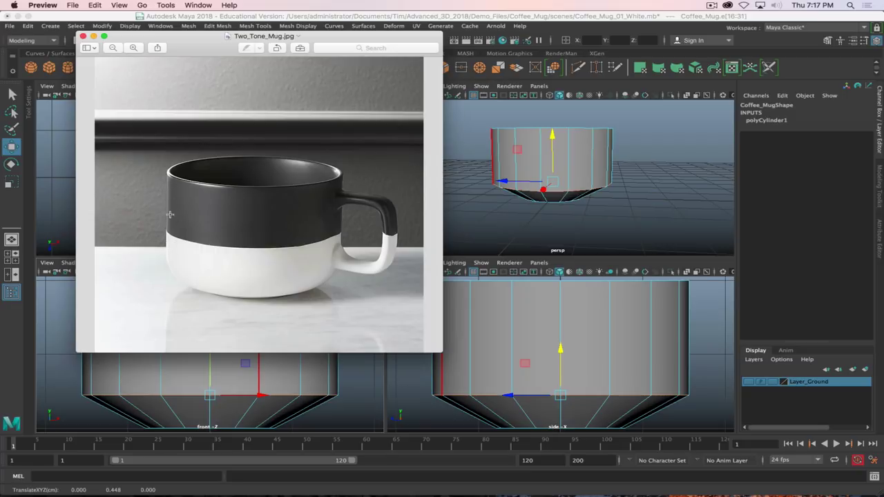
Put away the Two_Tone_Mug.jpg photo, orbit around the mug base, and switch to vertex mode.
key(super+w)
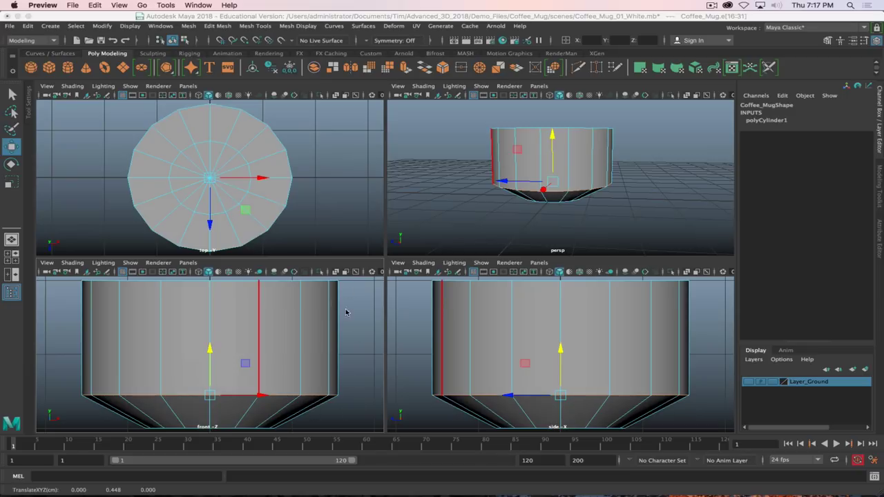
click(711, 5)
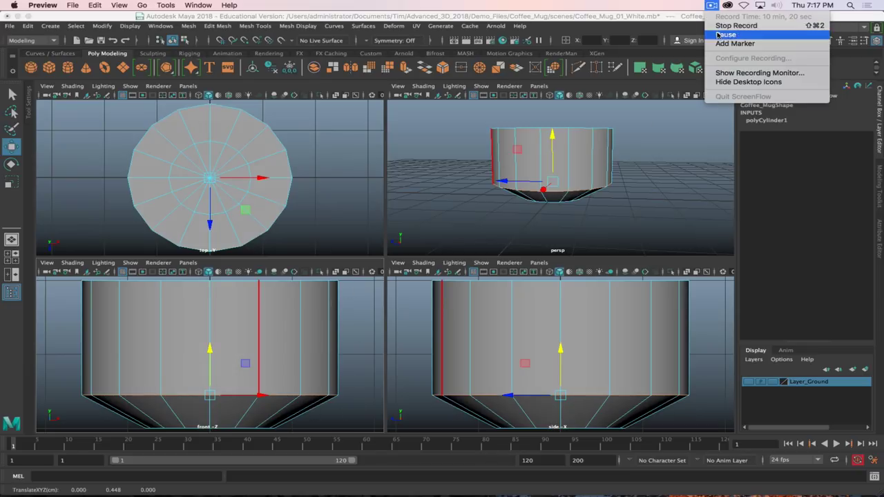
click(716, 35)
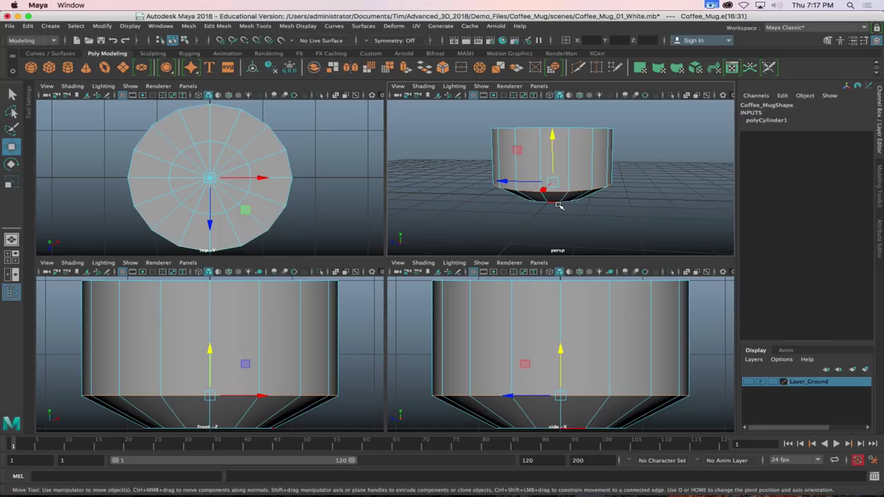
alt+drag(555, 233, 556, 200)
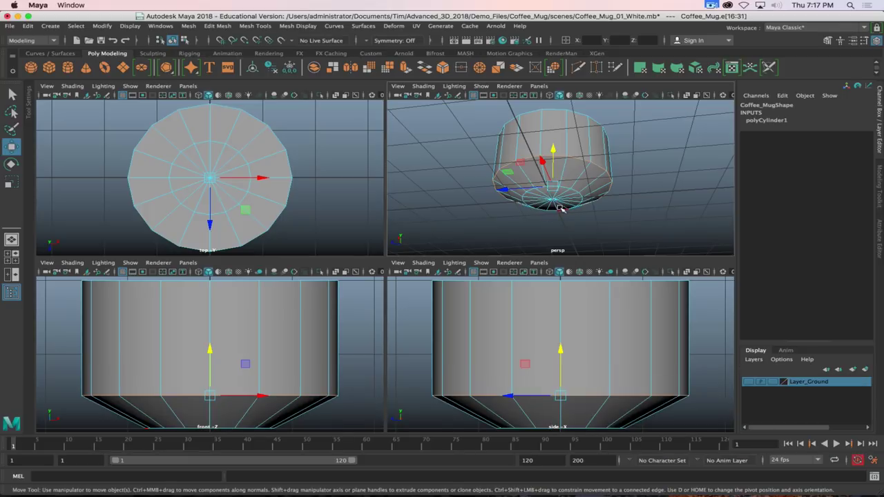
mouse_move(561, 208)
alt+mouse_down()
mouse_move(550, 193)
mouse_move(580, 200)
mouse_move(545, 210)
mouse_move(572, 203)
mouse_move(558, 193)
alt+mouse_up()
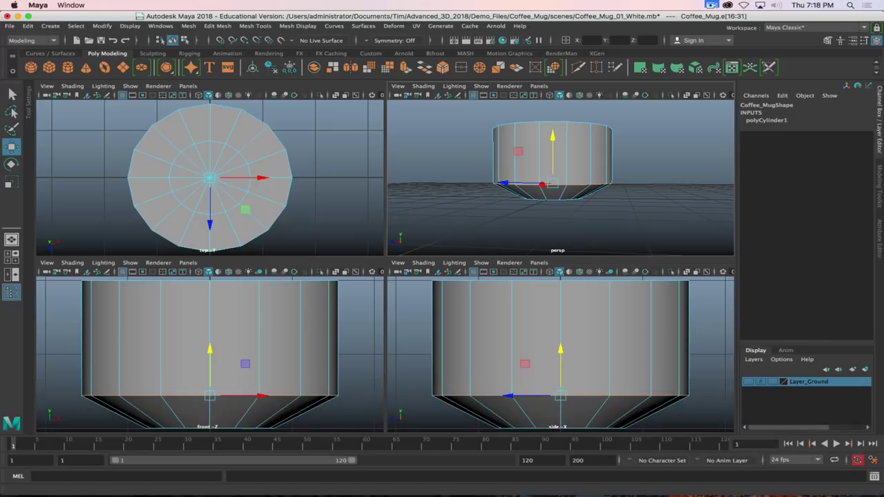
key(super+Tab)
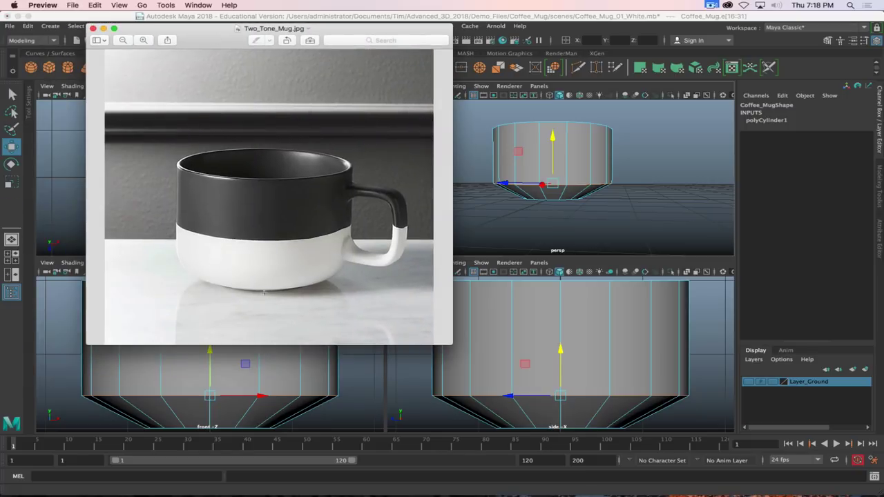
key(super+m)
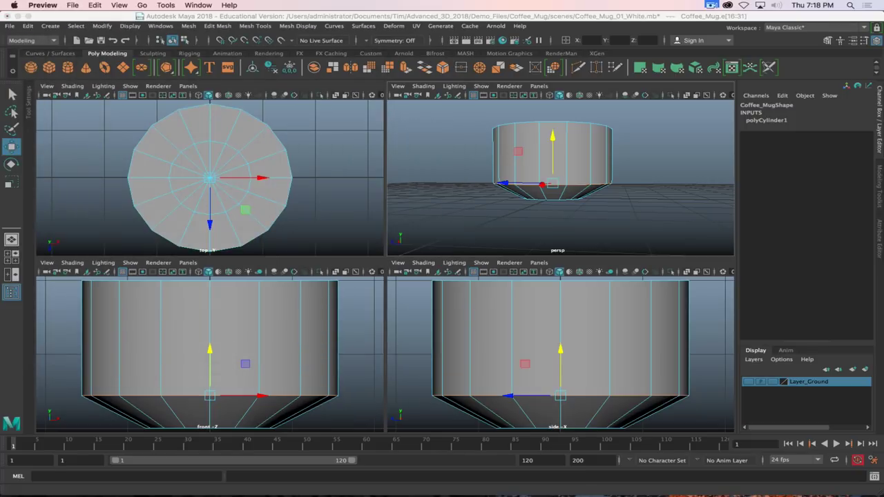
scroll(535, 201, up, 3)
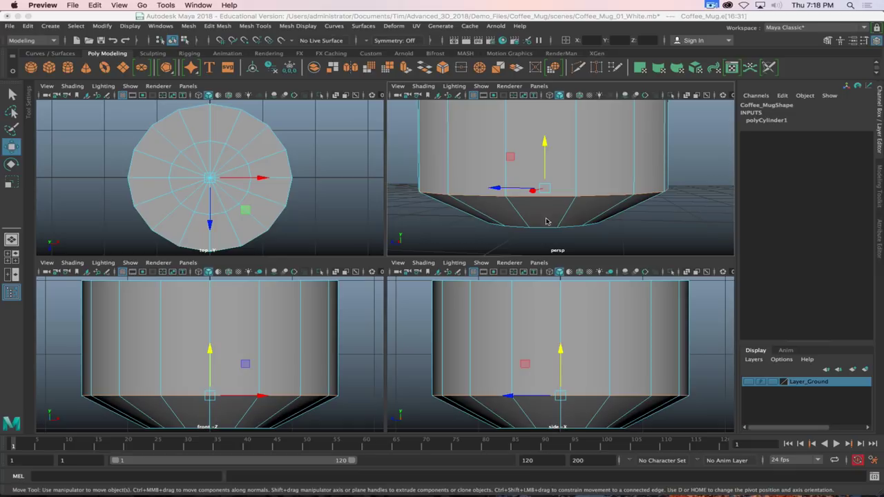
alt+drag(555, 231, 563, 210)
right_drag(563, 210, 529, 210)
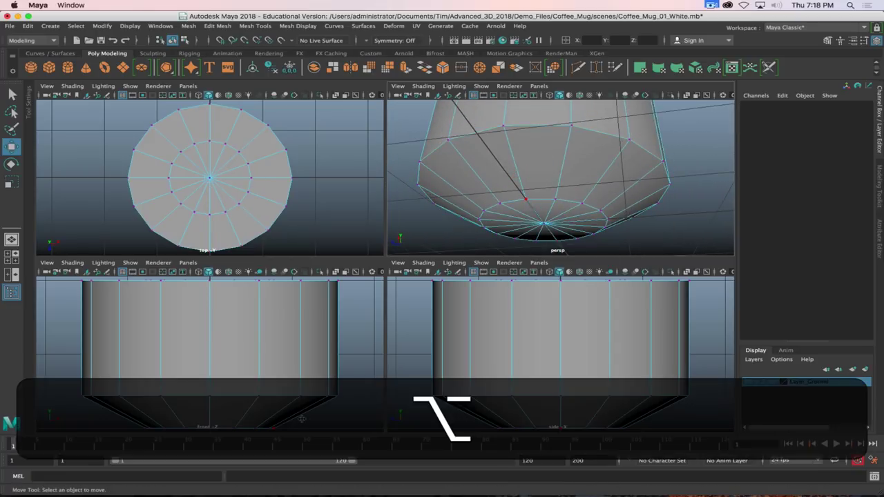
Raise the bottom vertex ring about 0.058 on Y and maximise the perspective view.
drag(296, 415, 131, 436)
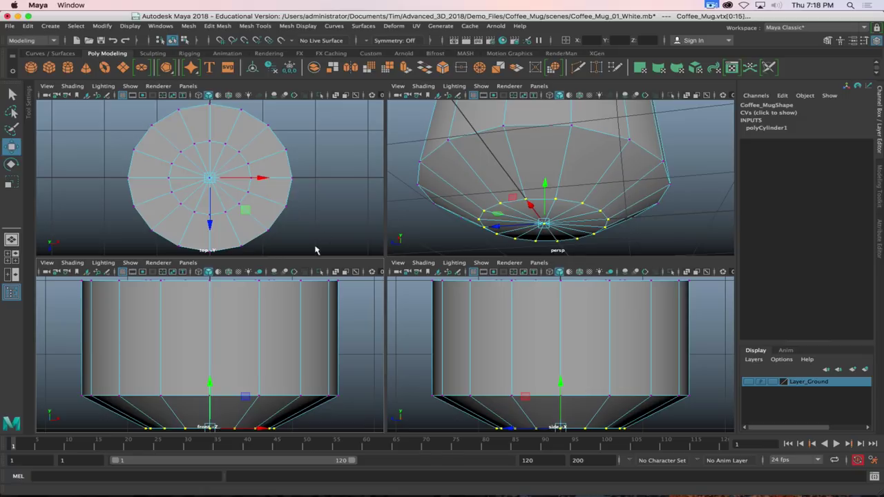
click(212, 398)
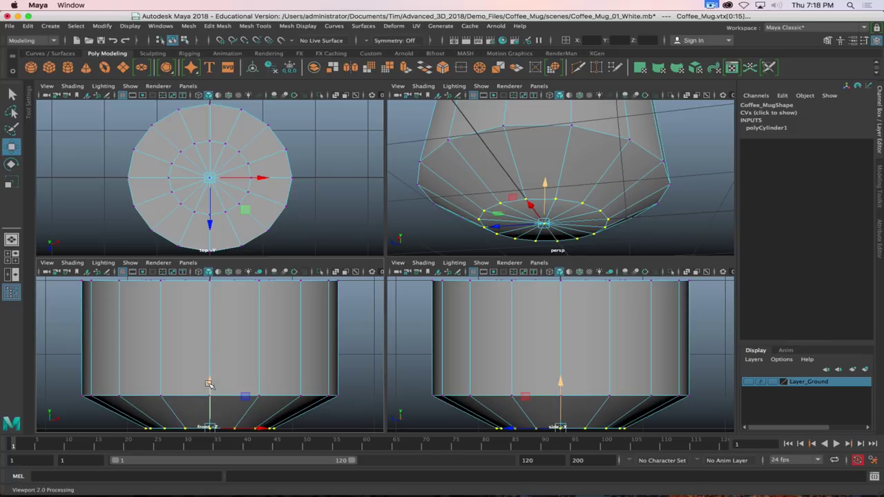
drag(210, 386, 210, 379)
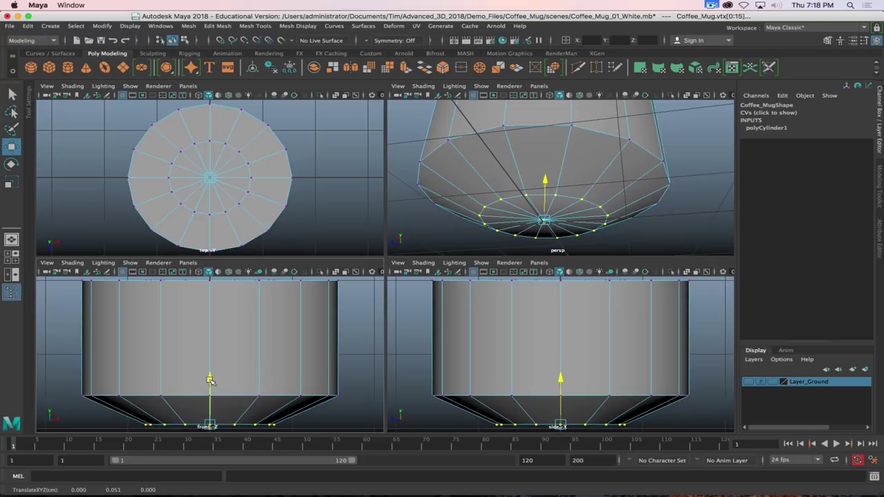
drag(210, 379, 210, 380)
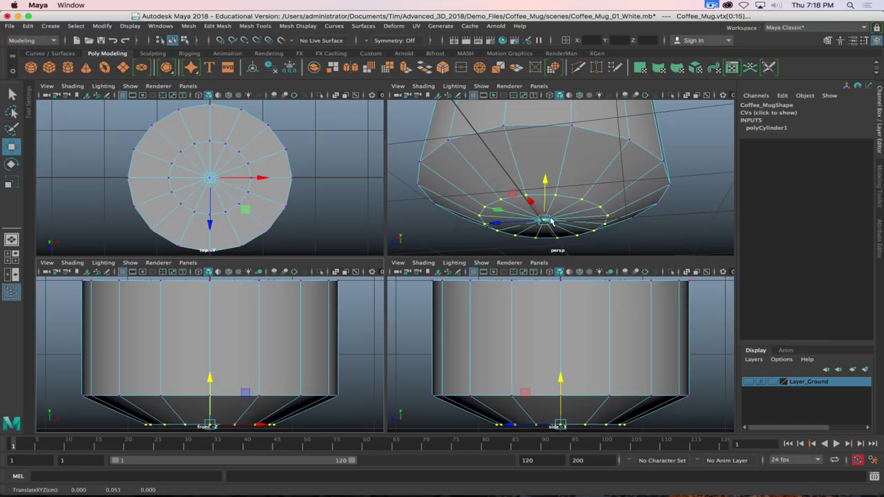
alt+drag(570, 238, 551, 239)
drag(211, 384, 210, 382)
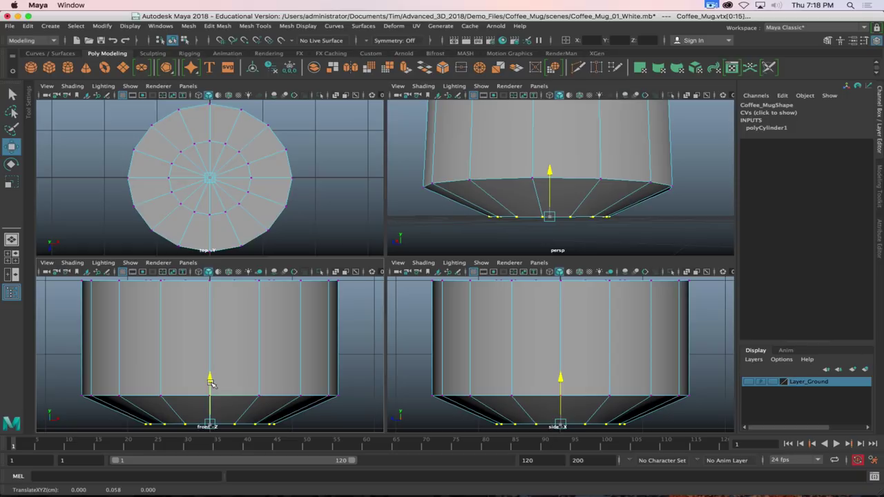
drag(211, 382, 211, 382)
key(space)
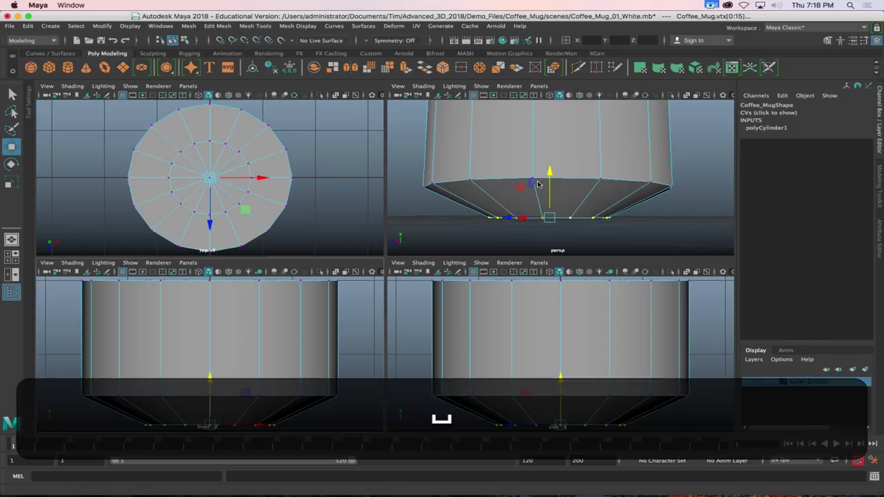
alt+drag(449, 262, 403, 318)
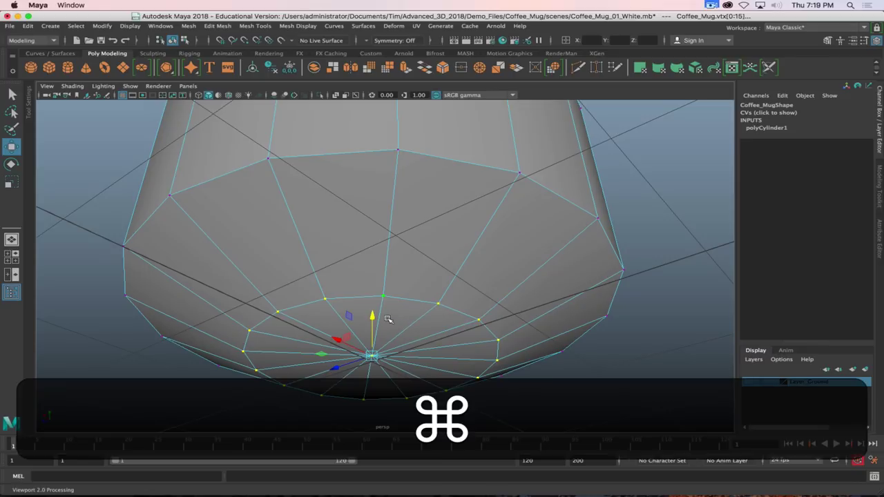
super+right_click(405, 313)
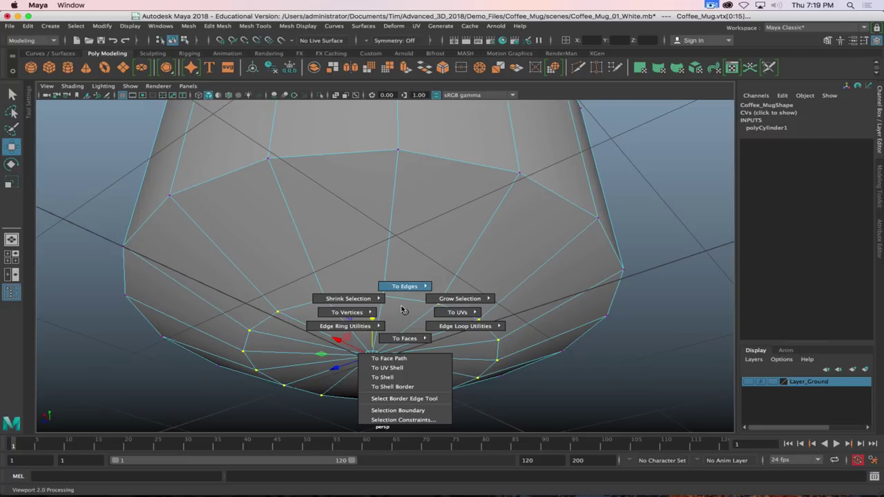
mouse_move(395, 336)
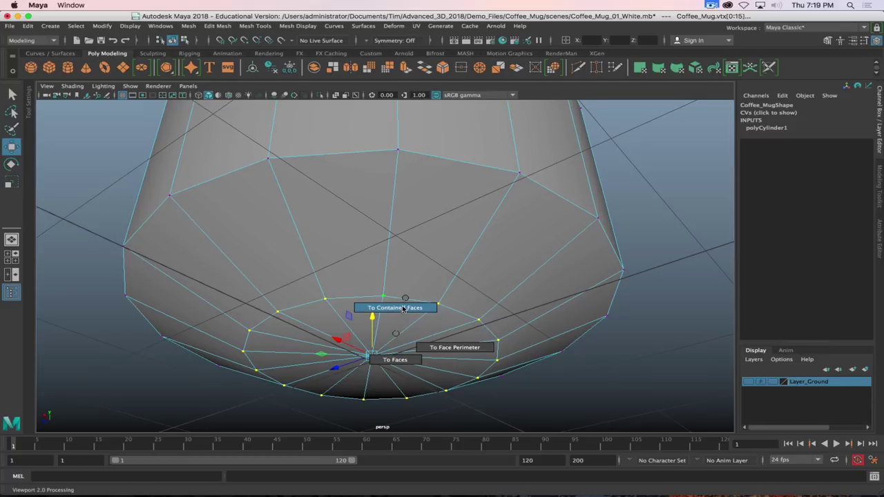
click(404, 309)
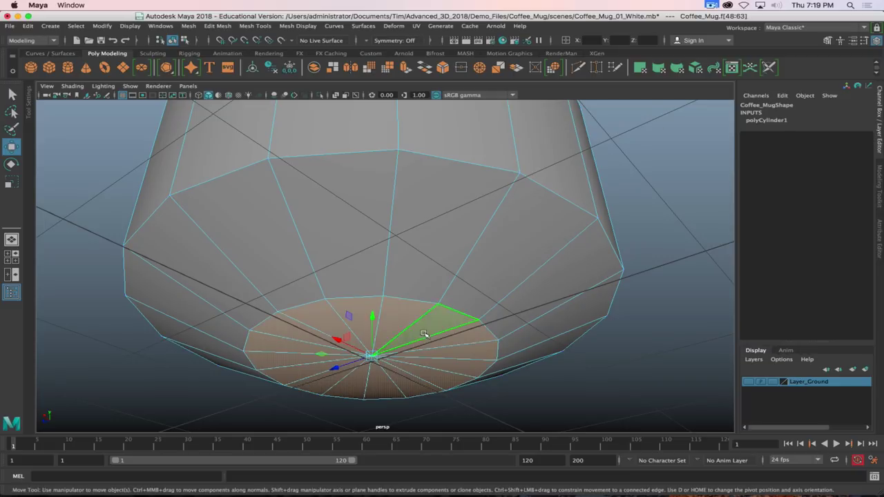
key(z)
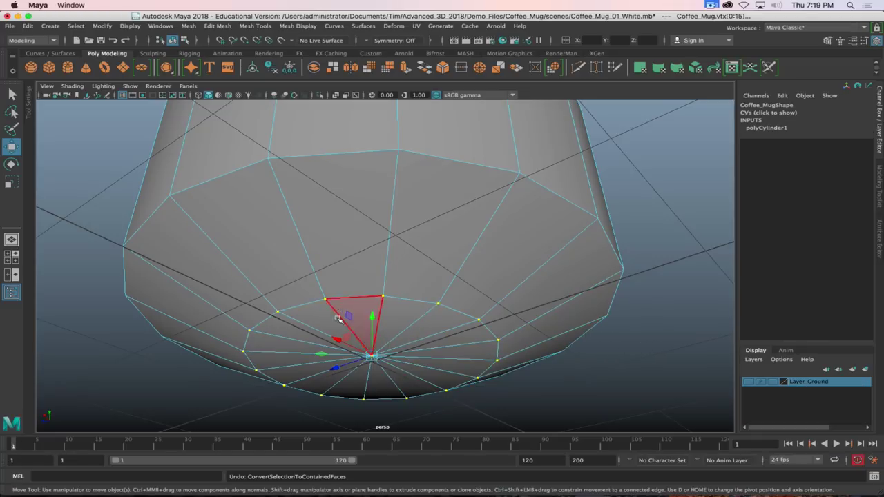
alt+drag(355, 316, 381, 325)
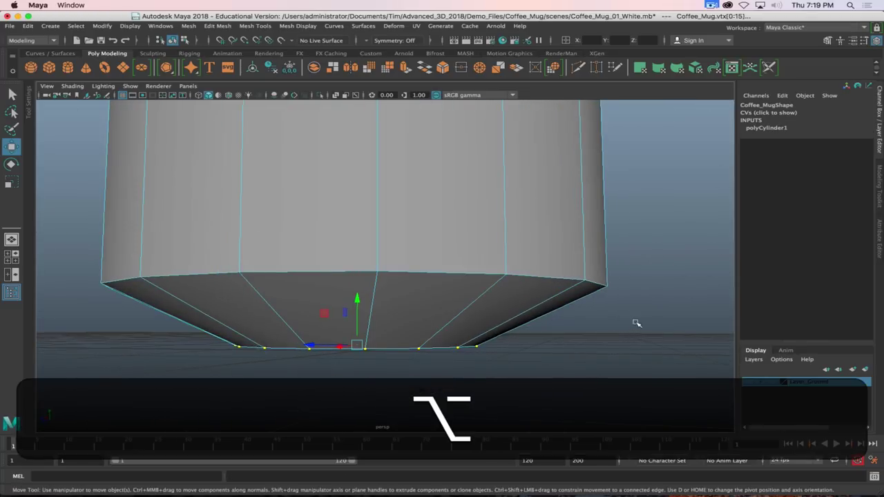
drag(610, 315, 222, 389)
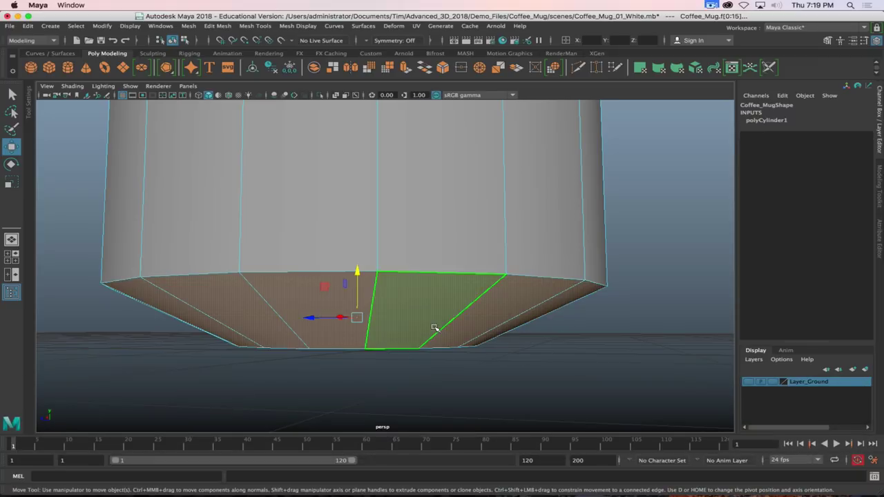
right_drag(434, 214, 390, 215)
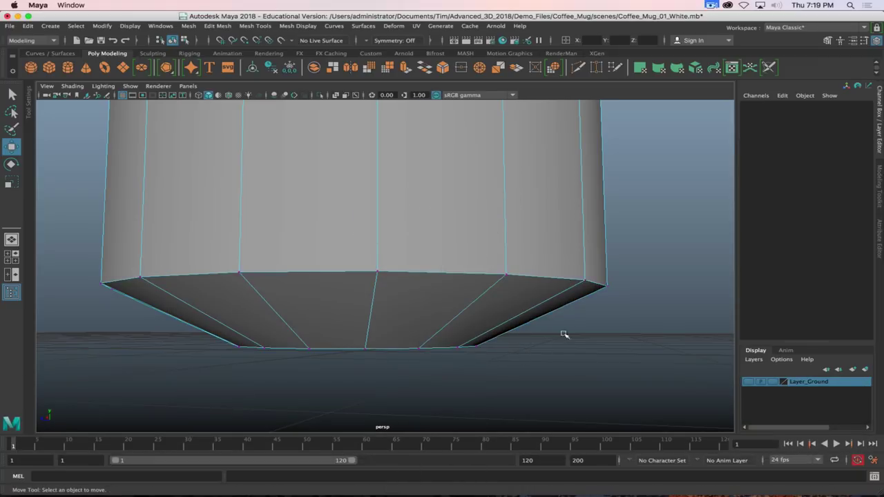
drag(580, 326, 73, 394)
alt+drag(73, 394, 483, 133)
key(alt+4)
mouse_move(466, 415)
alt+mouse_down()
mouse_move(444, 398)
mouse_move(447, 345)
mouse_move(418, 353)
mouse_move(388, 378)
mouse_move(385, 339)
mouse_move(385, 424)
mouse_move(449, 389)
mouse_move(438, 369)
alt+mouse_up()
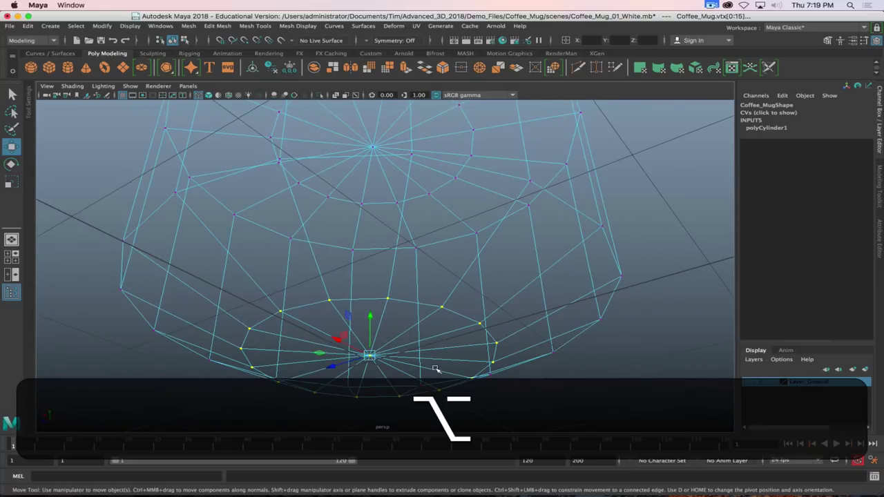
Return the mug to shaded view and convert the base vertices to all adjoining faces.
key(alt+5)
alt+drag(476, 328, 479, 322)
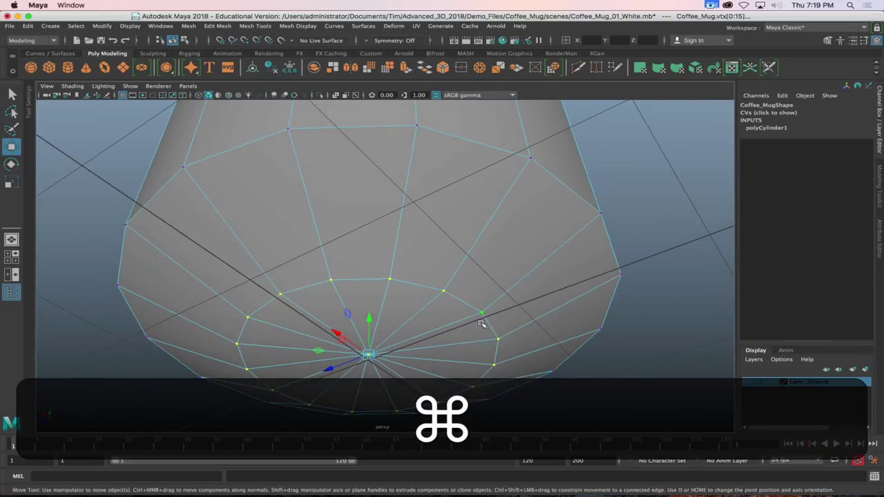
super+right_click(394, 321)
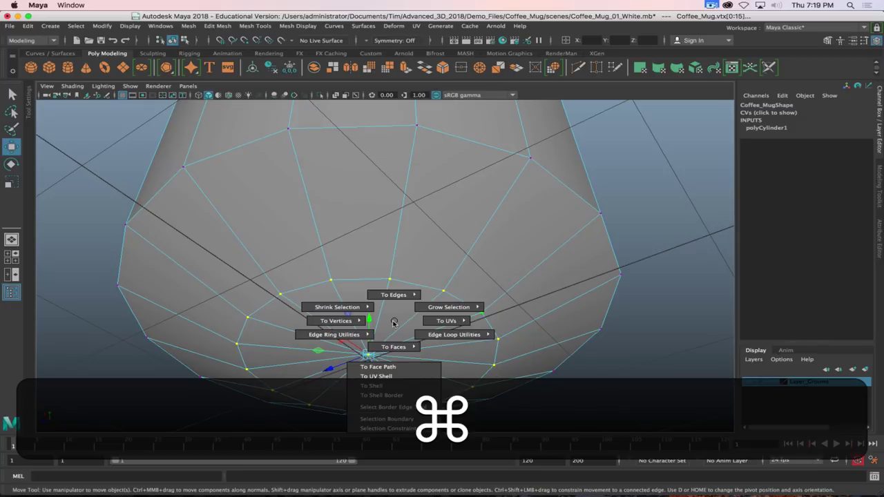
mouse_move(393, 322)
super+right_down()
mouse_move(417, 311)
mouse_move(385, 321)
mouse_move(394, 322)
super+right_up()
super+right_click(396, 322)
super+right_drag(393, 329, 397, 347)
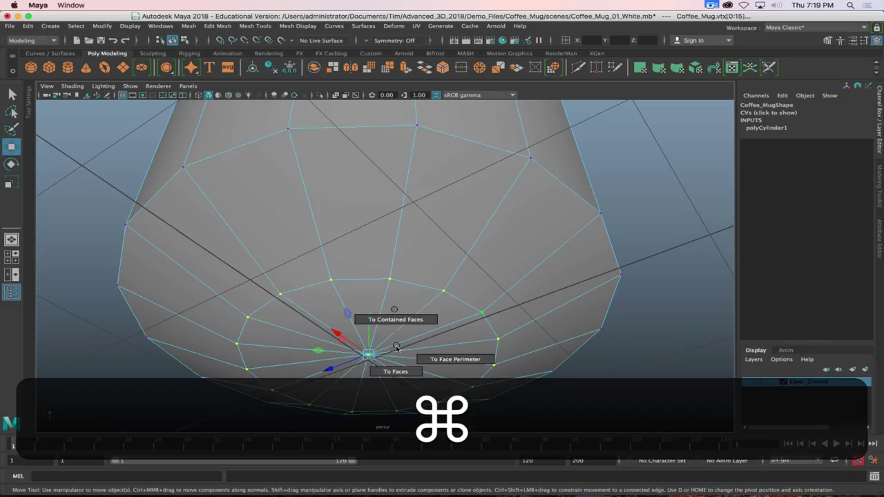
super+right_drag(396, 347, 398, 330)
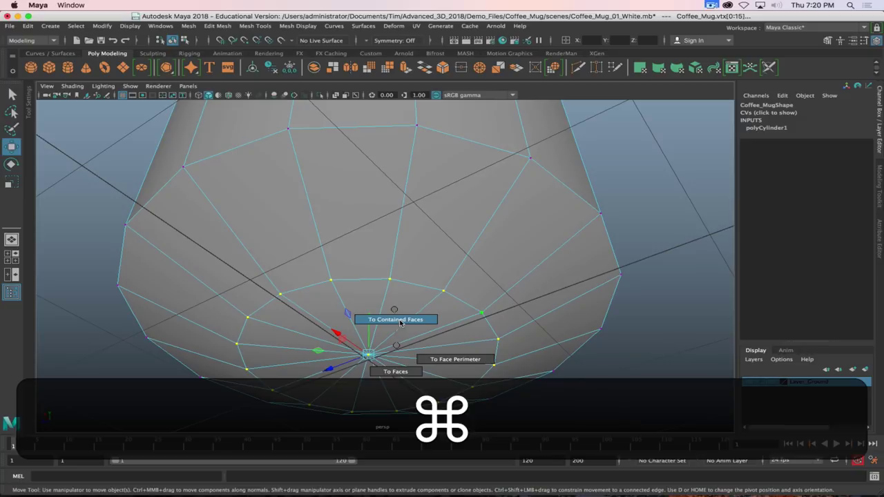
super+right_drag(395, 347, 395, 371)
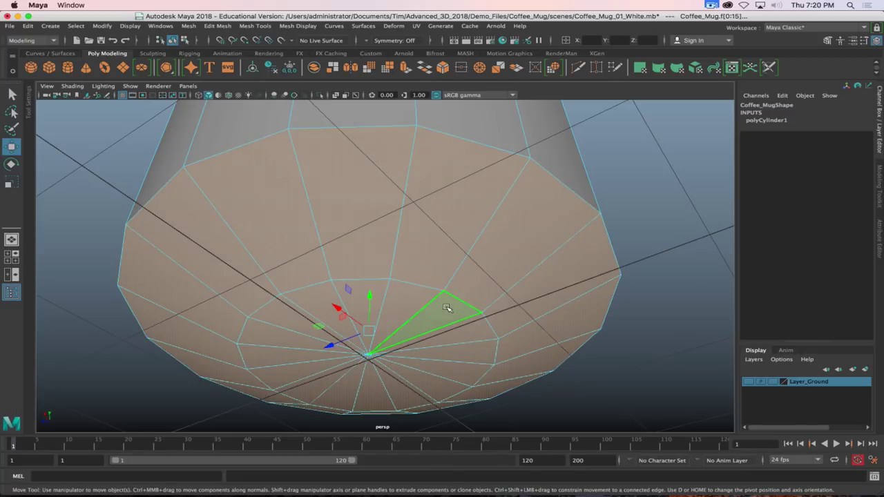
Undo that conversion and convert the base vertices to only their contained bottom cap faces instead.
key(z)
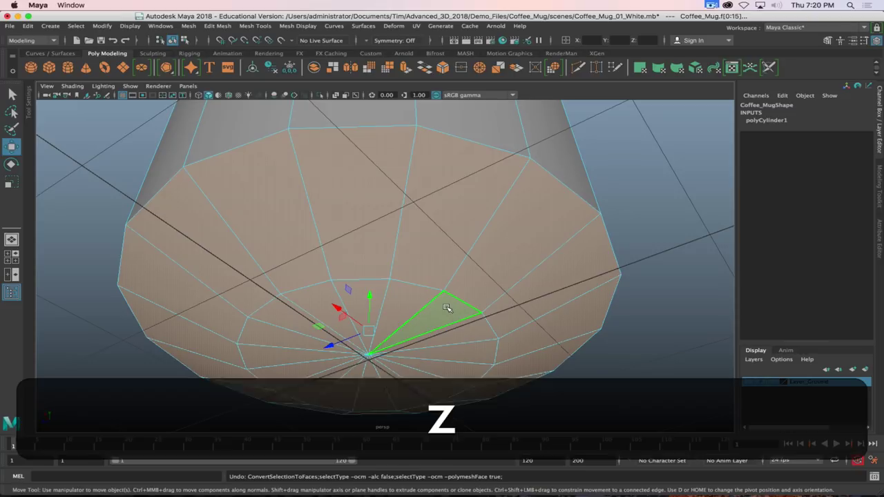
super+right_drag(412, 308, 465, 350)
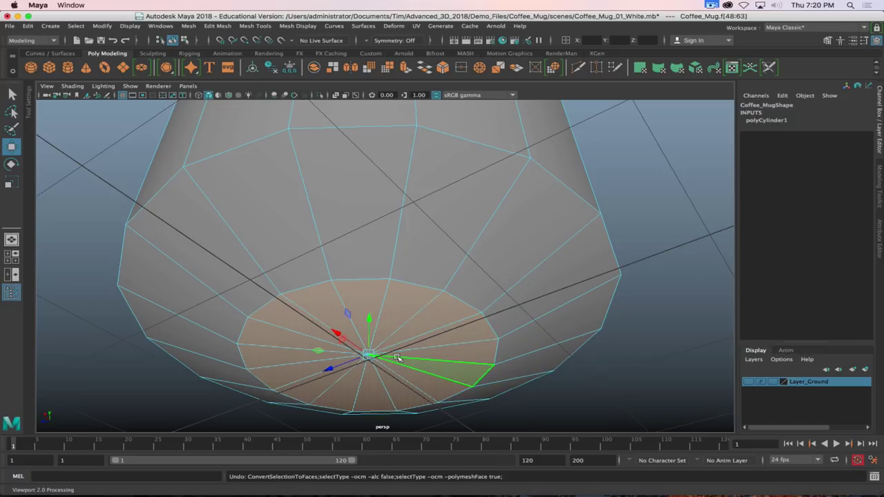
mouse_move(368, 323)
super+right_down()
mouse_move(369, 353)
mouse_move(367, 315)
mouse_move(368, 325)
super+right_up()
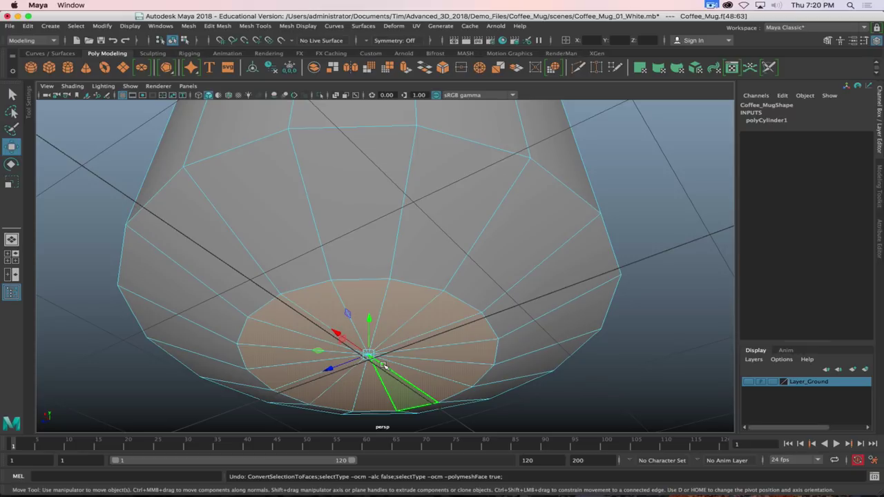
super+drag(384, 367, 407, 345)
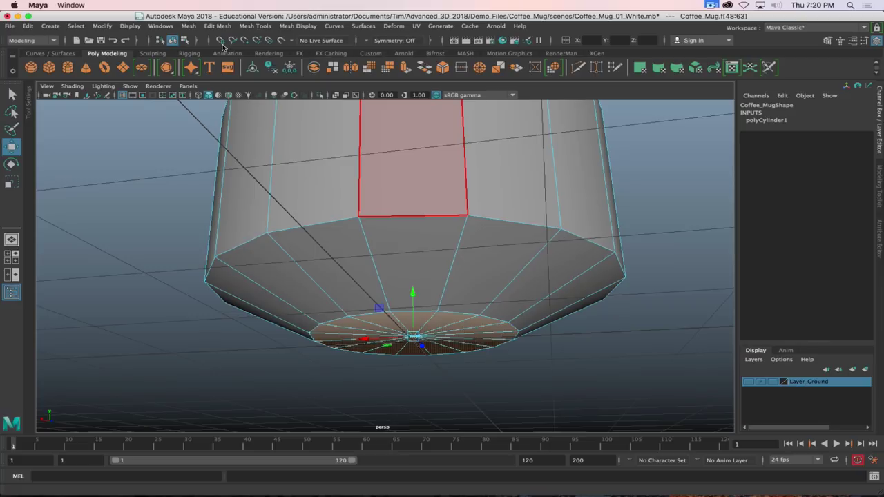
Enable Snap to Grids and orbit under the mug to frame the selected bottom cap faces.
click(221, 42)
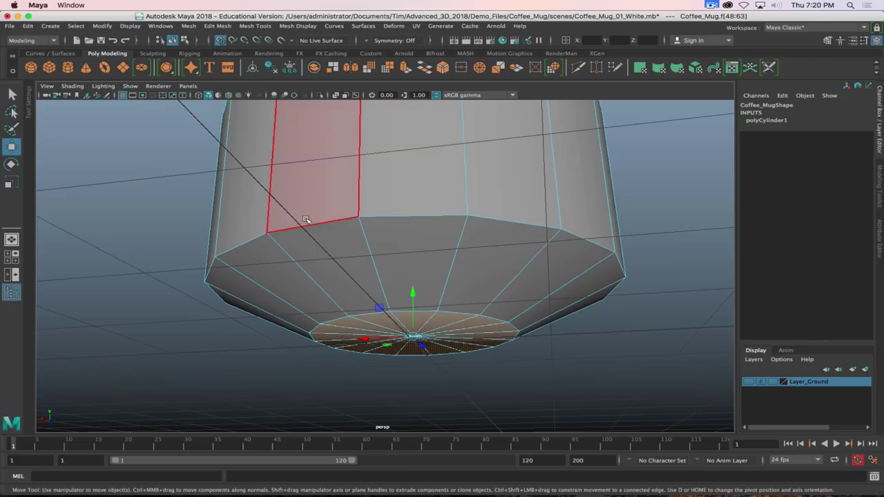
scroll(413, 338, down, 3)
scroll(414, 345, up, 8)
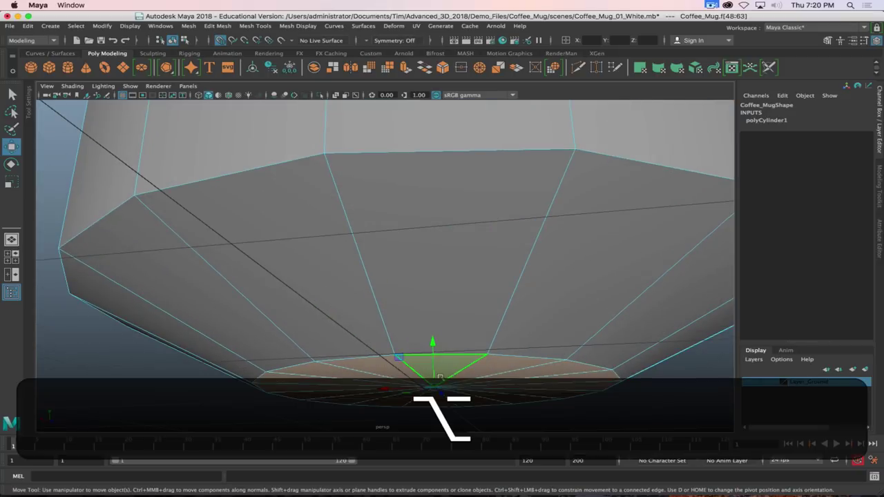
alt+middle_drag(445, 370, 449, 335)
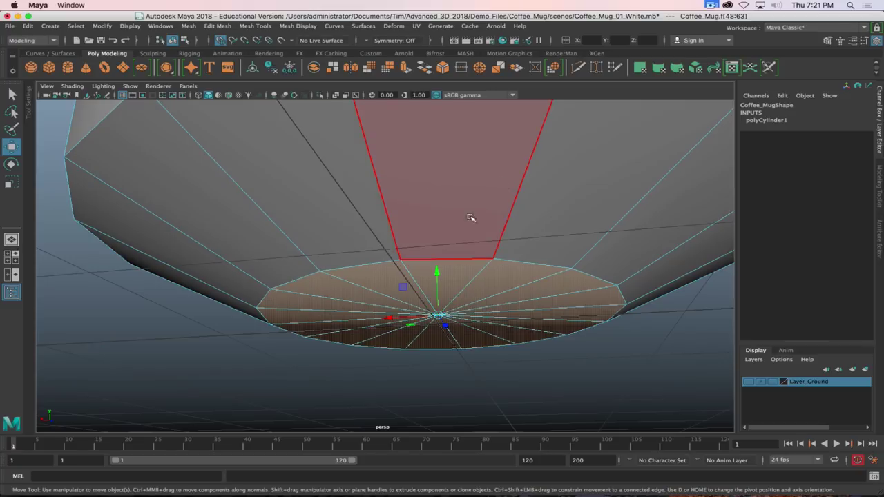
alt+drag(465, 221, 453, 239)
key(shift)
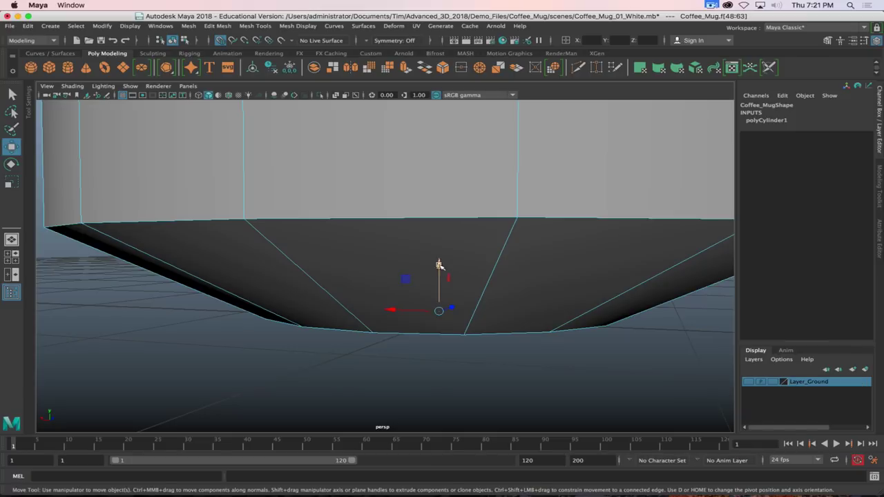
alt+drag(405, 381, 446, 360)
key(shift)
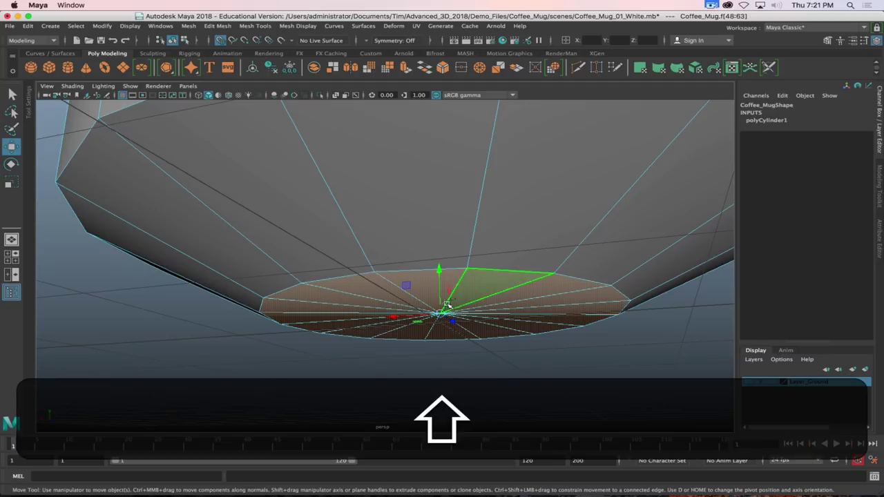
Extrude the bottom cap faces into a thin flat foot band beneath the tapered base.
shift+drag(443, 270, 442, 276)
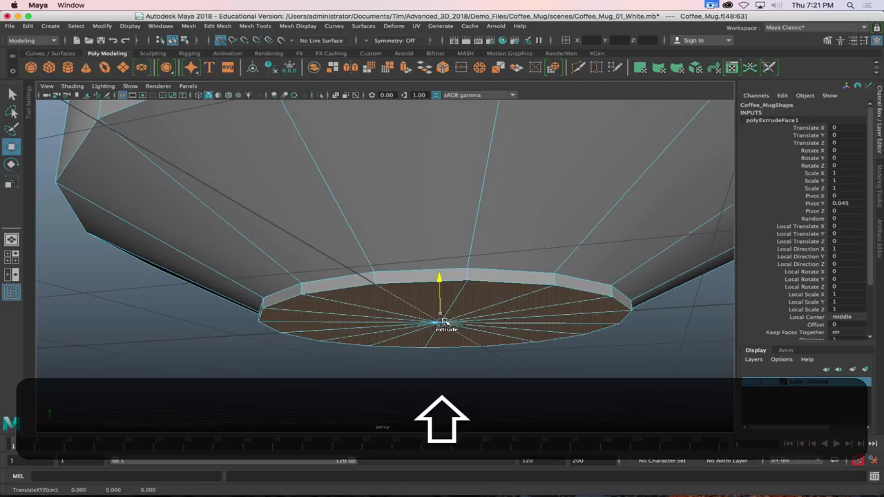
key(t)
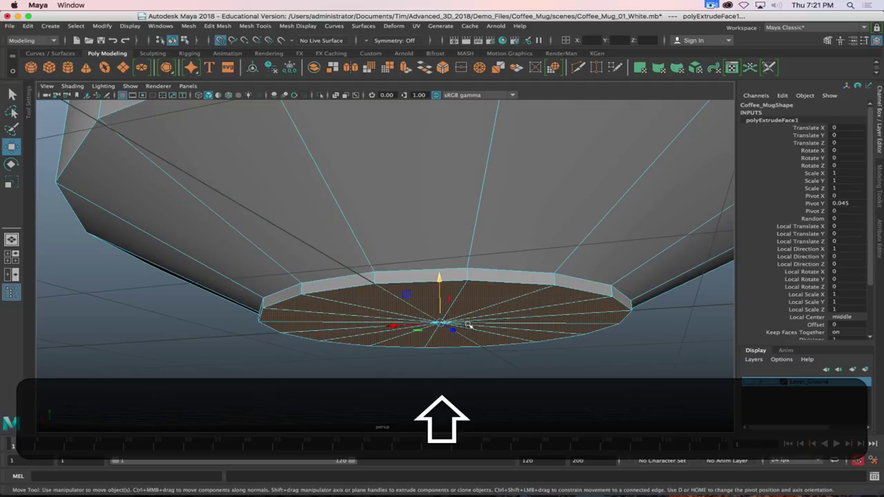
alt+drag(456, 360, 331, 276)
click(221, 41)
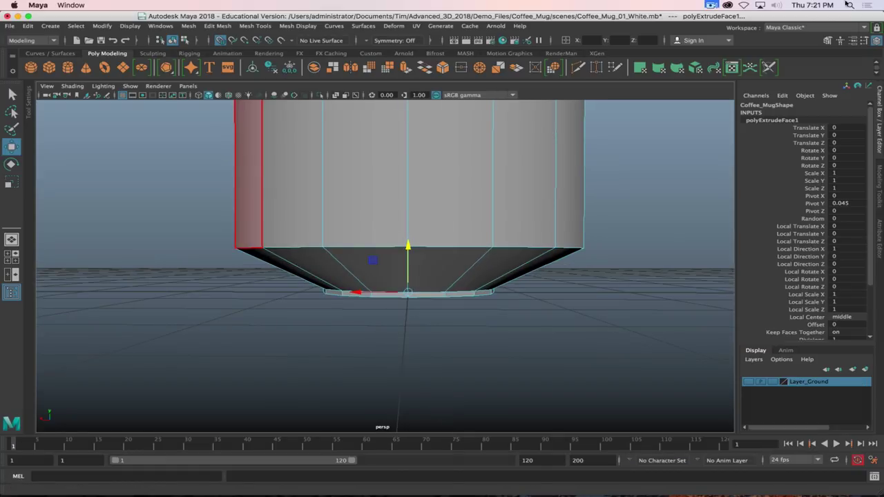
click(711, 5)
click(722, 31)
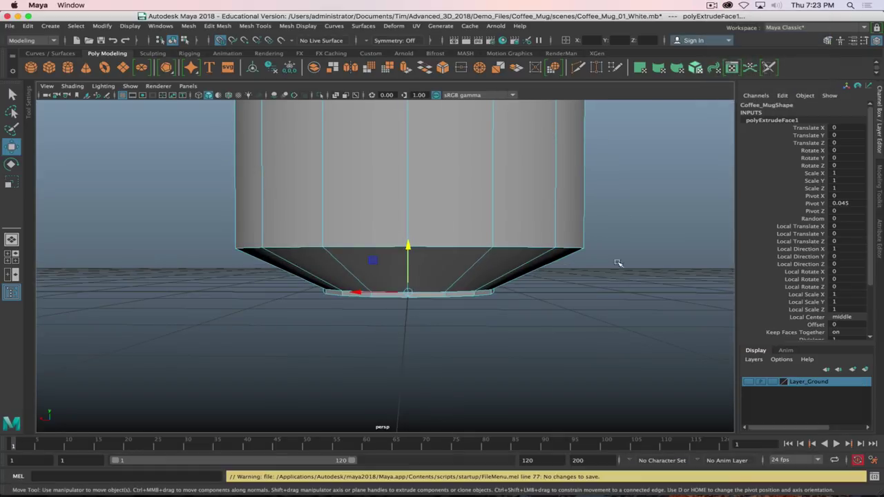
click(378, 269)
Reselect the bottom cap face and inspect the new foot from below against the reference renders.
click(442, 293)
alt+drag(474, 338, 426, 332)
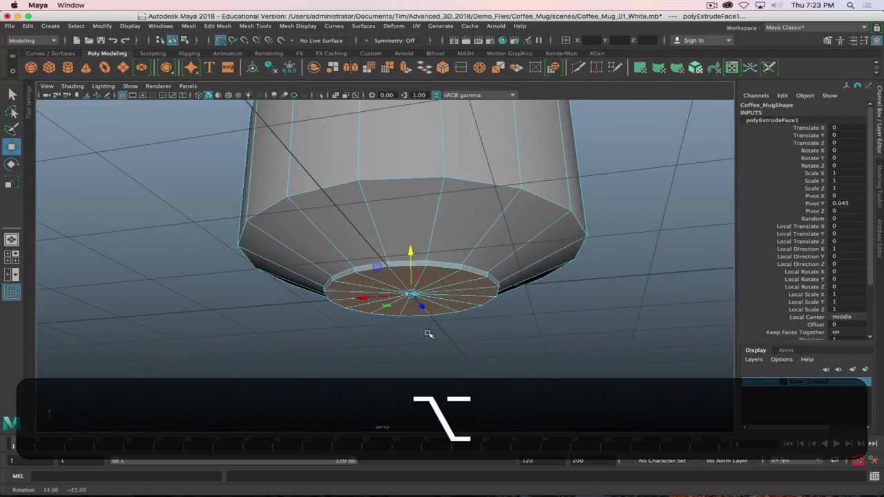
alt+drag(430, 373, 356, 389)
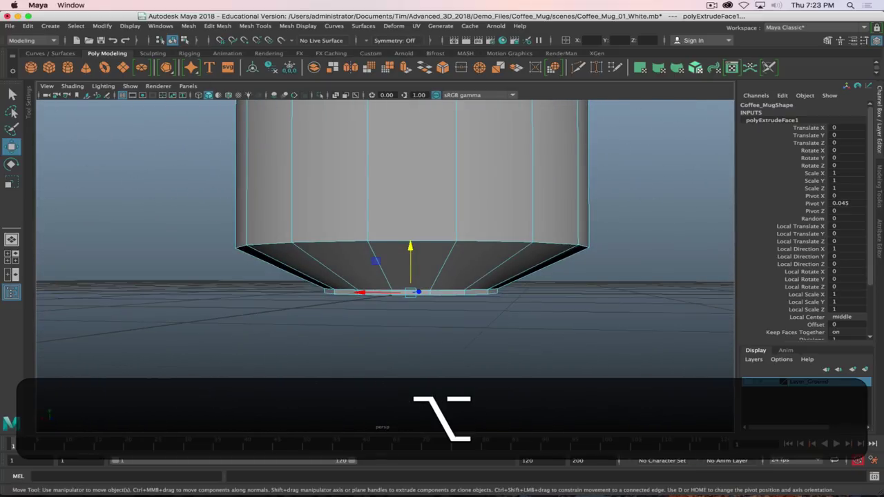
key(super+Tab)
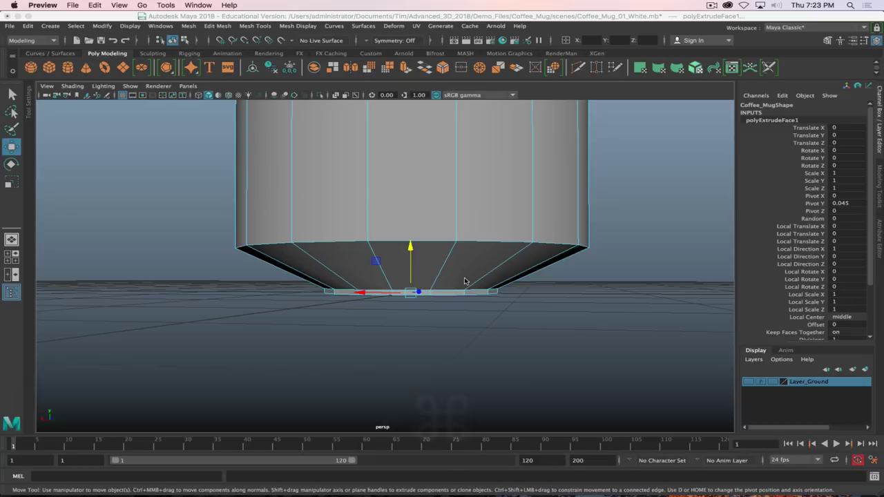
alt+drag(467, 279, 443, 280)
key(space)
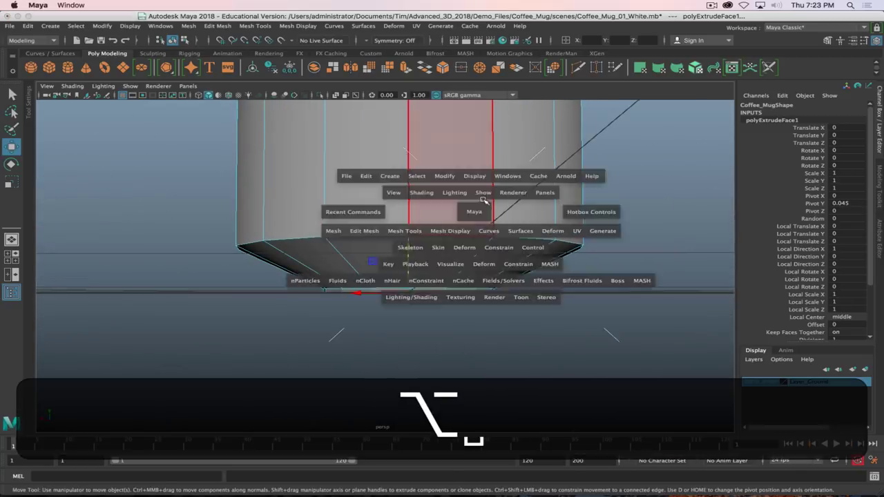
Compare against the Preview references and orbit closely around the mug's thin base lip.
key(super+Tab)
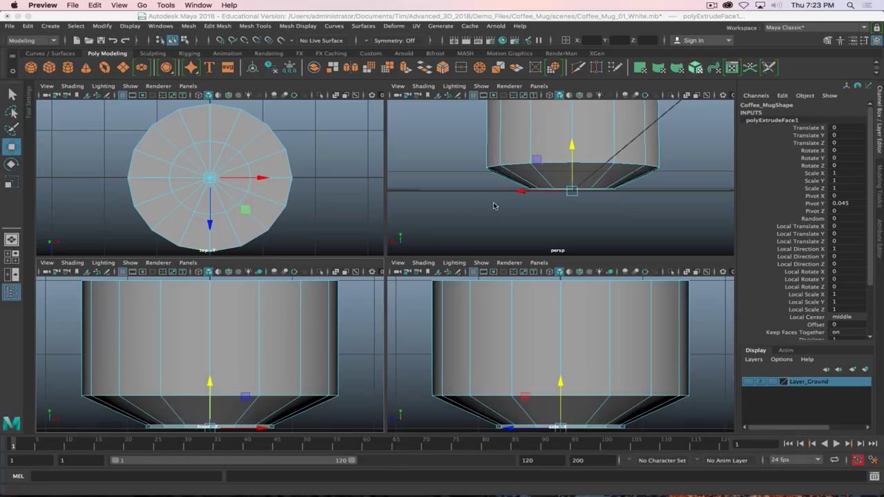
scroll(555, 206, up, 3)
alt+drag(555, 206, 584, 210)
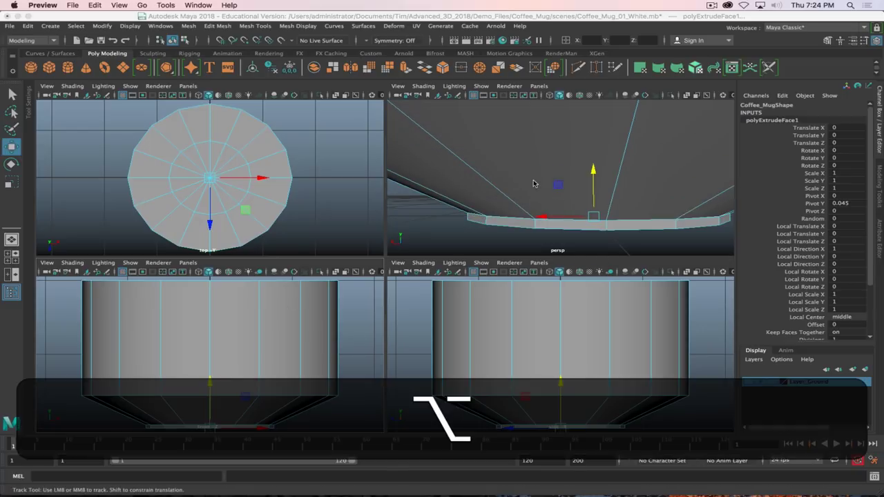
alt+drag(535, 184, 557, 191)
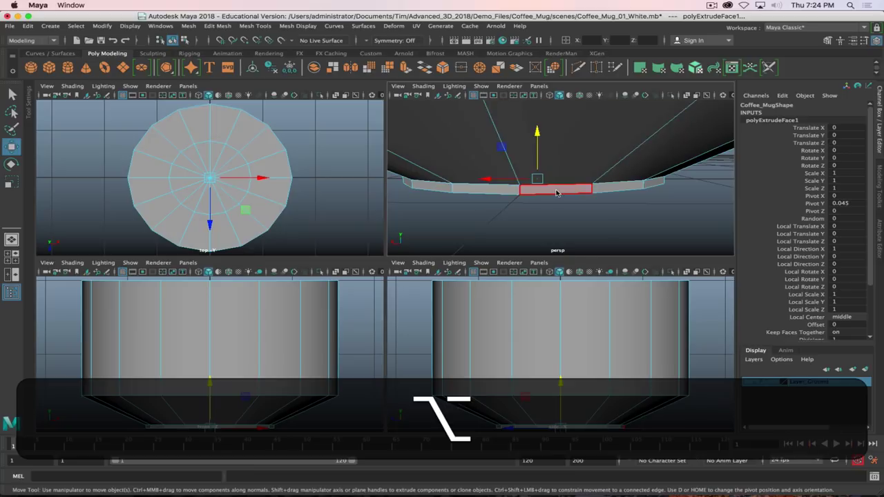
right_click(556, 192)
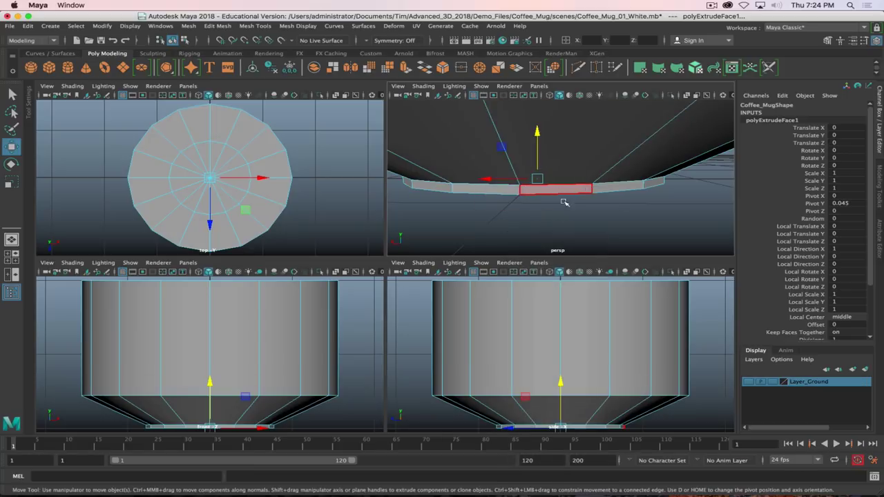
alt+drag(557, 192, 492, 204)
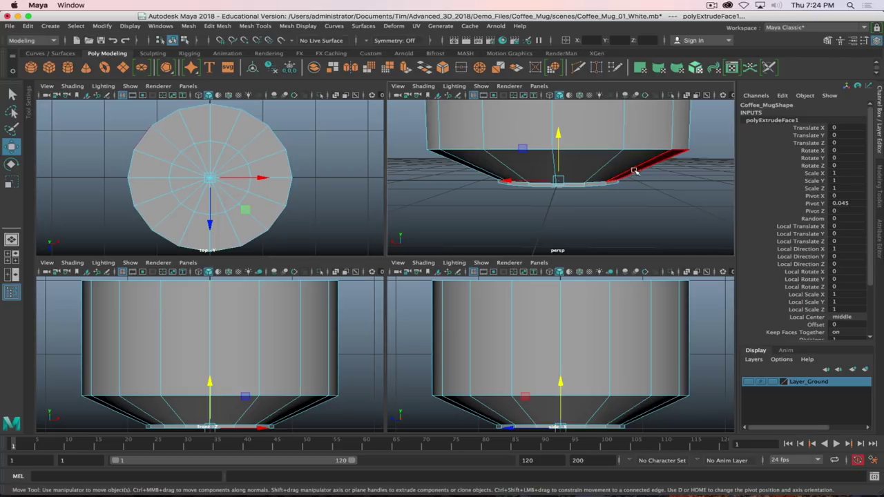
right_drag(643, 168, 641, 142)
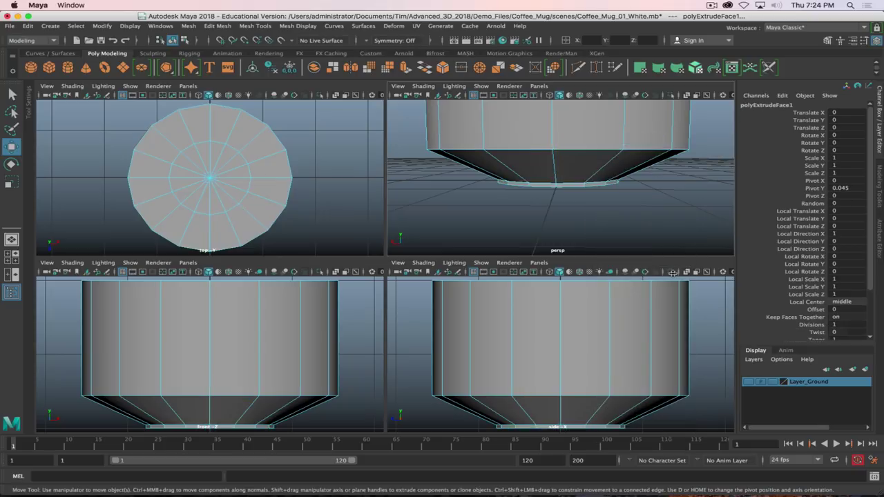
shift+right_click(640, 166)
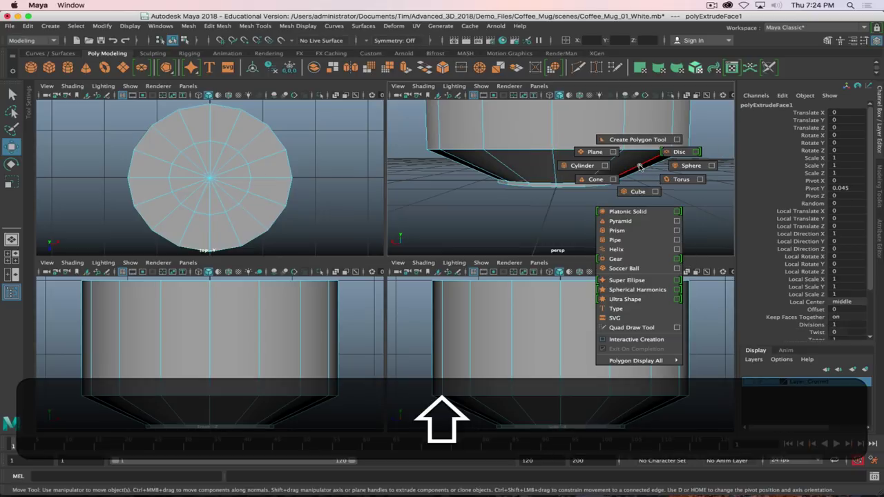
Select a lower bevel edge and open Insert Edge Loop Tool settings with Equal distance from edge.
click(645, 163)
shift+right_click(652, 161)
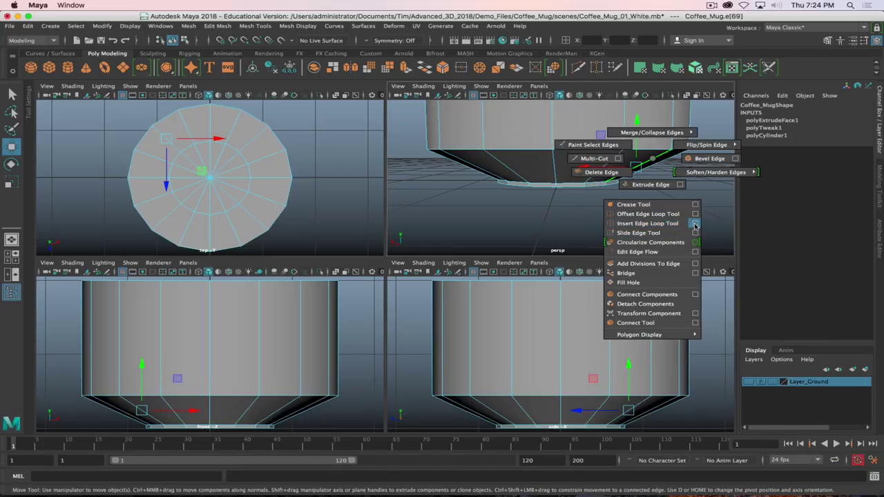
click(695, 225)
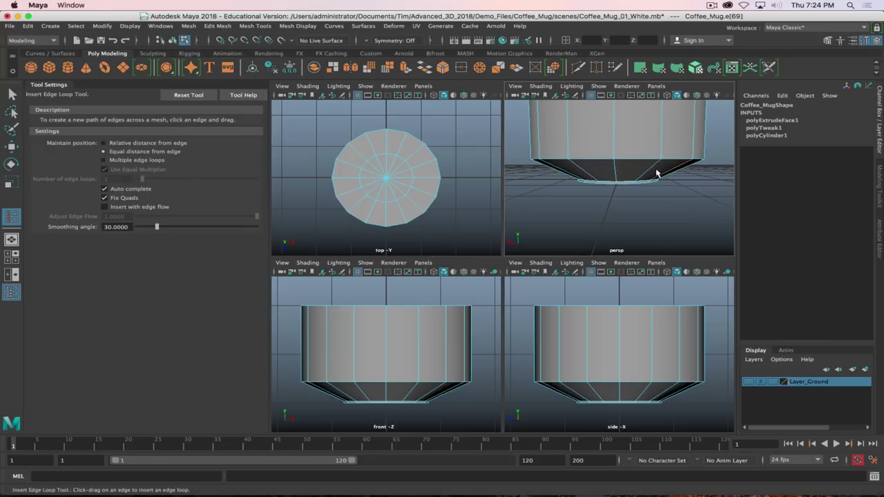
Insert an edge loop around the lower bevel in the maximized perspective view and move it down.
key(space)
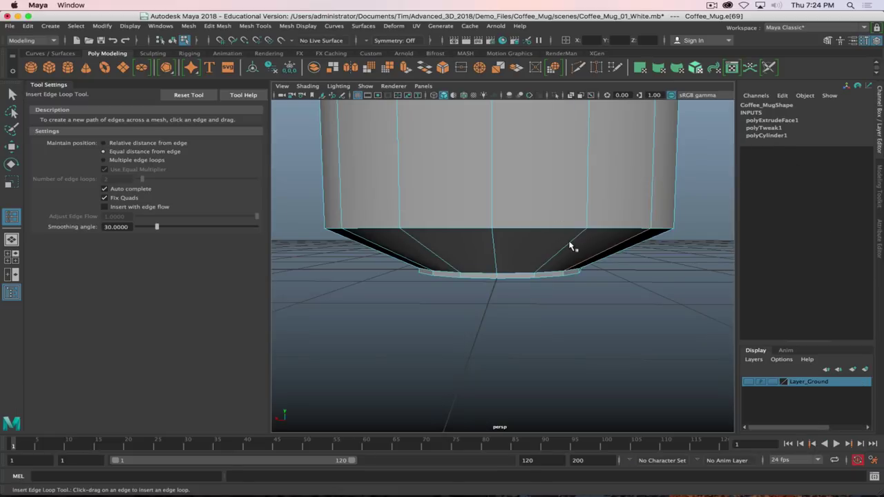
drag(571, 246, 581, 245)
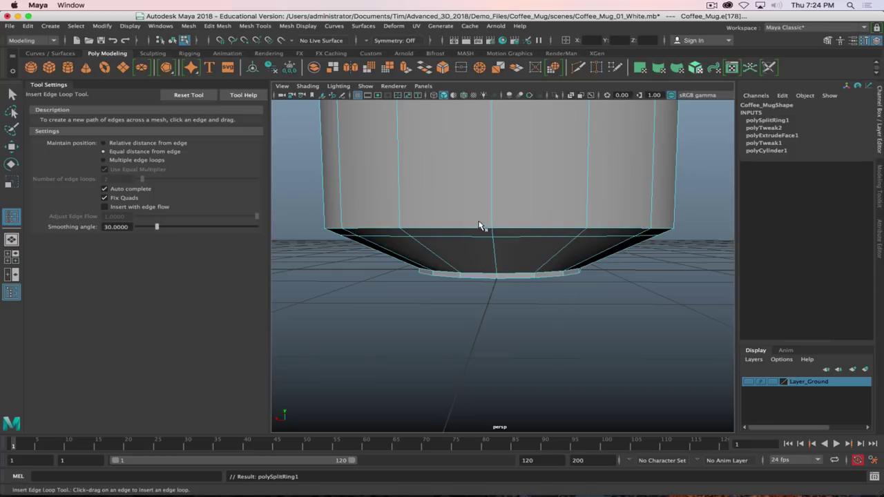
key(w)
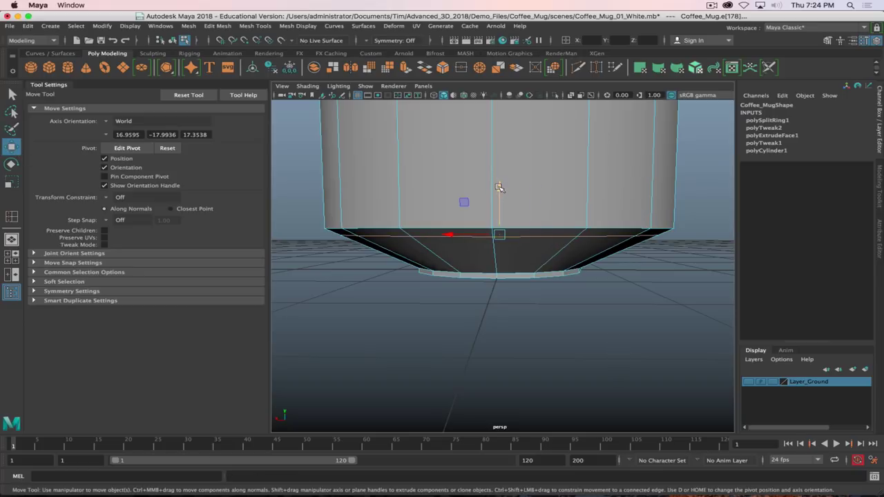
drag(500, 191, 516, 204)
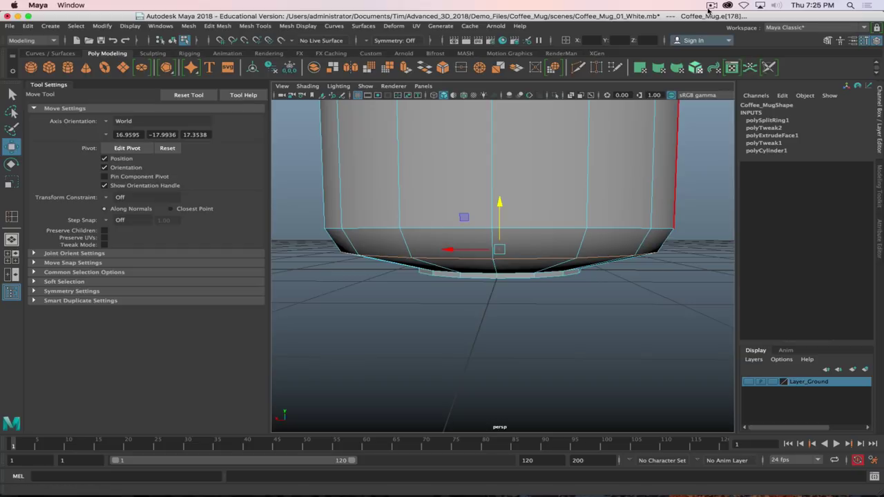
Orbit around the base and display the mug in smooth preview.
click(712, 8)
click(721, 33)
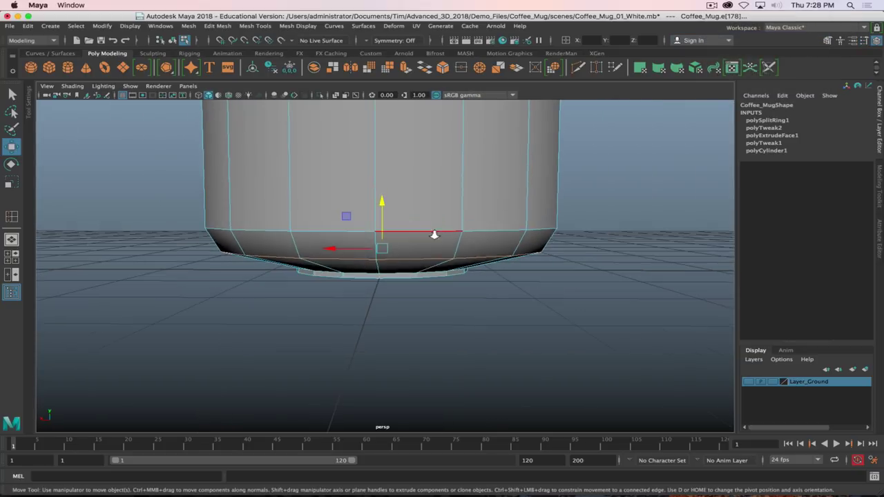
alt+drag(434, 235, 445, 311)
key(3)
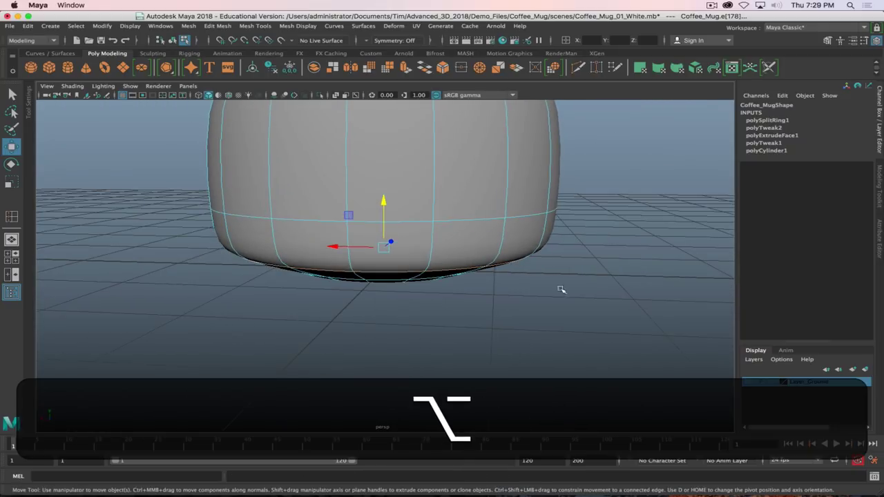
Toggle smooth and faceted display while orbiting the base, then select the edge loop above the bevel.
alt+drag(561, 290, 432, 272)
key(1)
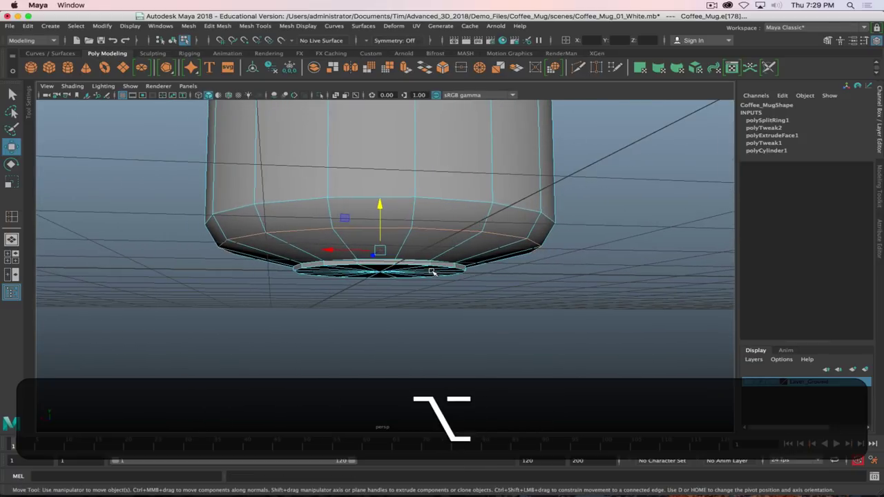
key(3)
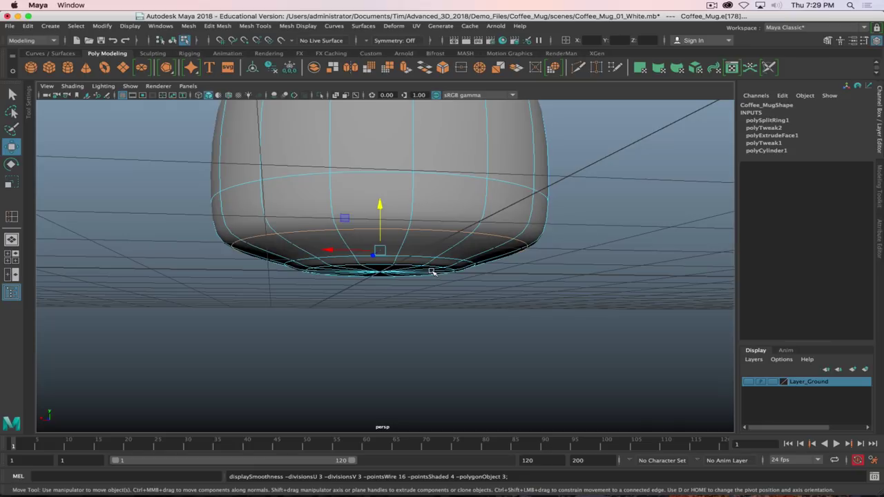
scroll(477, 284, down, 5)
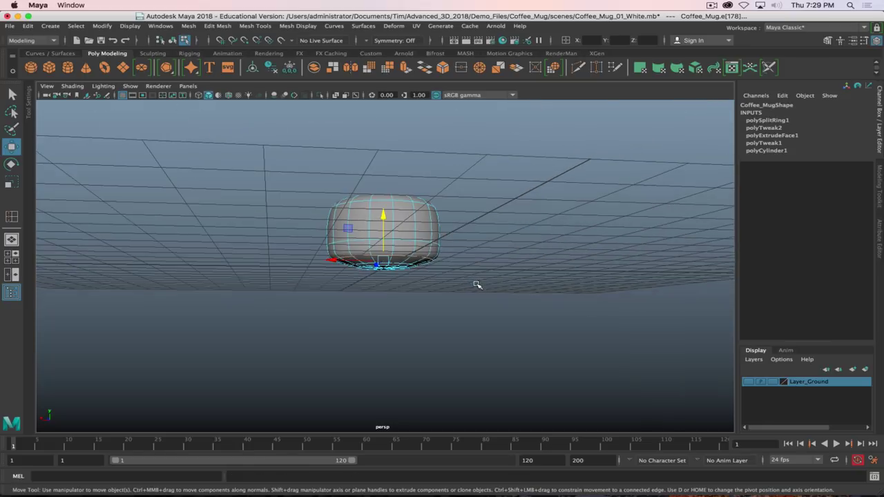
scroll(477, 286, up, 10)
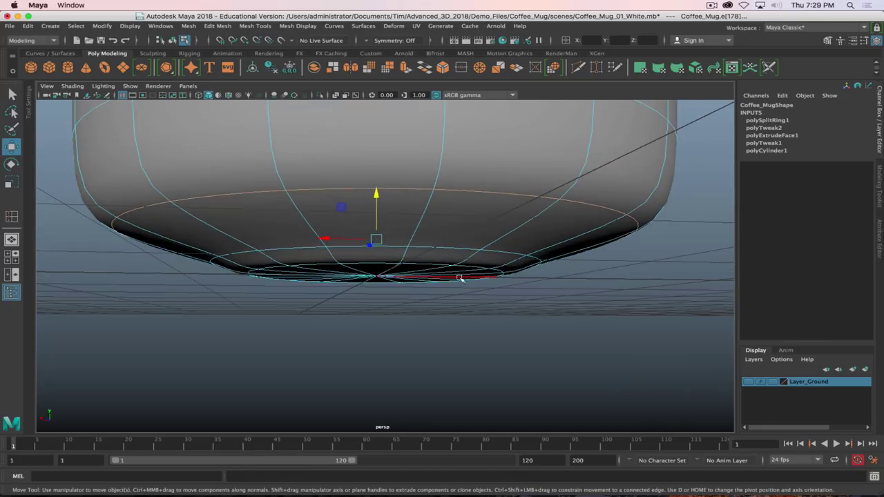
alt+drag(461, 278, 433, 282)
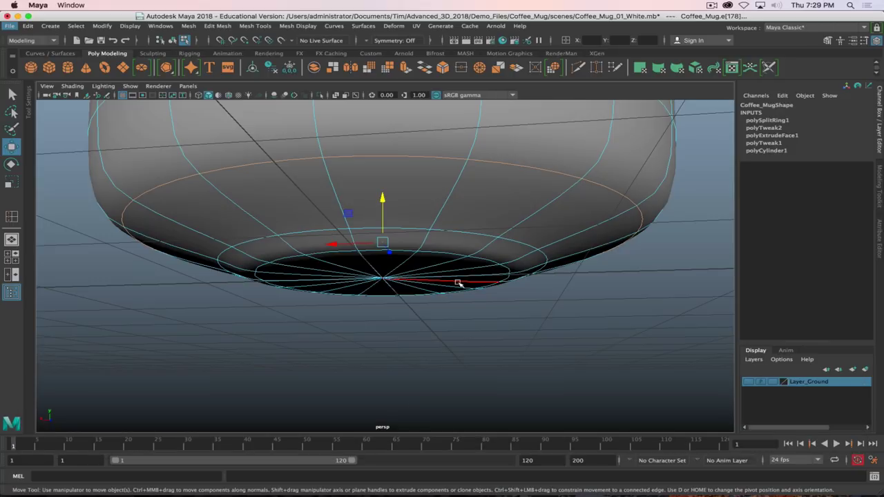
key(1)
alt+drag(458, 283, 463, 271)
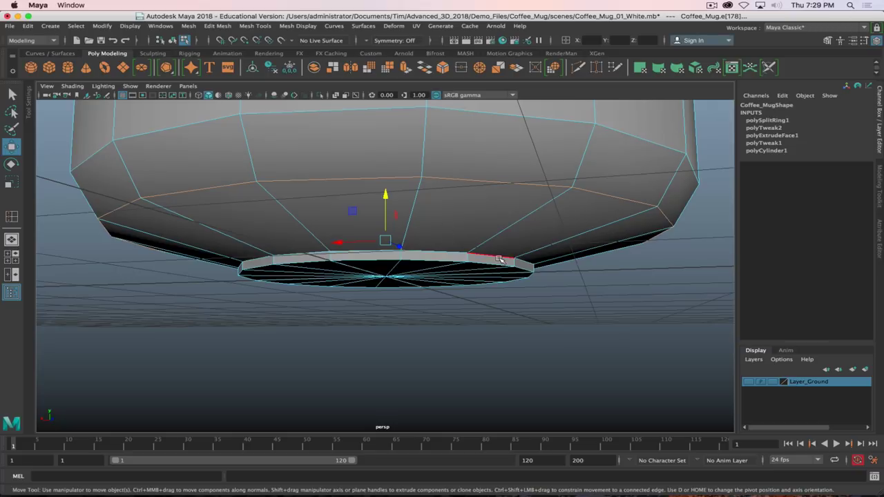
alt+drag(509, 264, 412, 291)
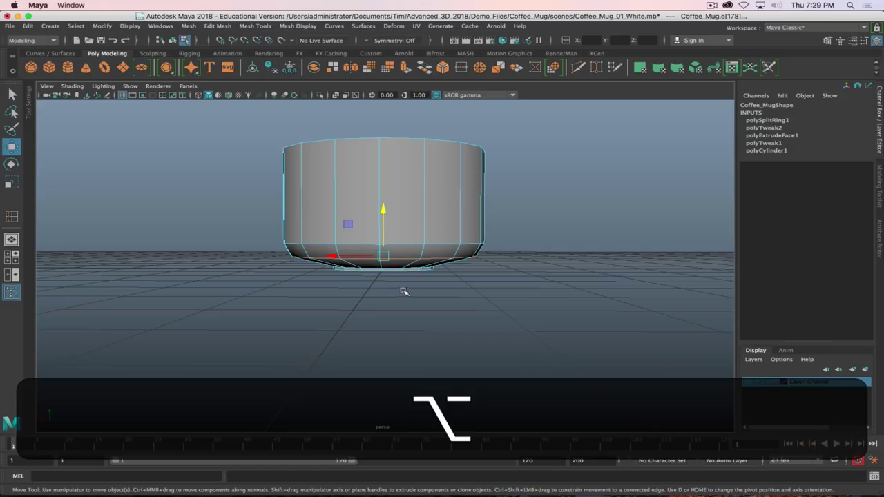
shift+double_click(441, 257)
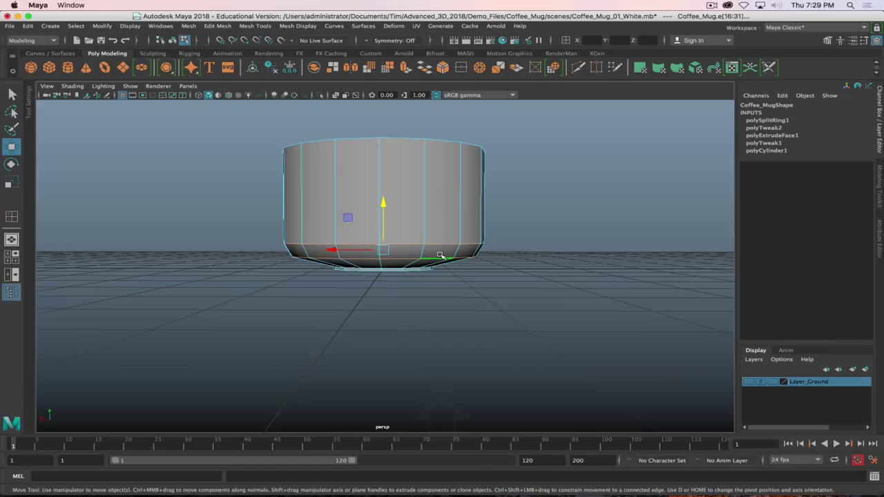
Raise the selected base edge loop with the Move tool's Y handle and check it smoothed.
click(384, 205)
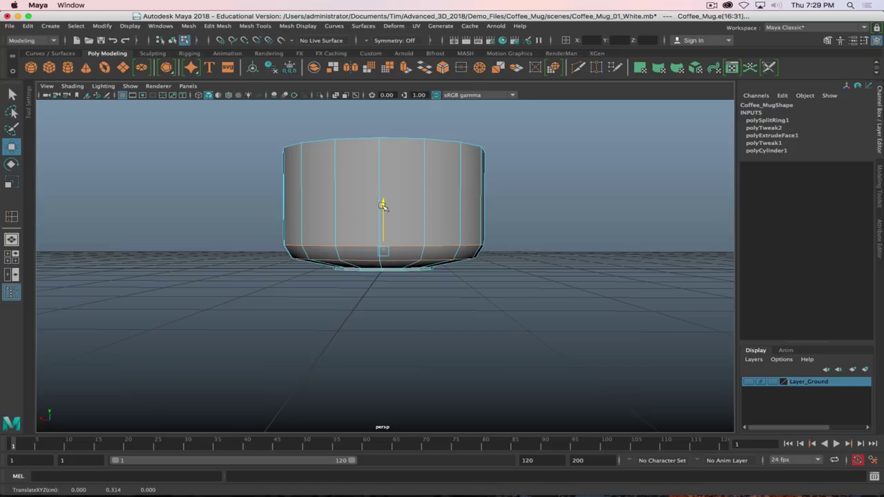
drag(384, 206, 384, 209)
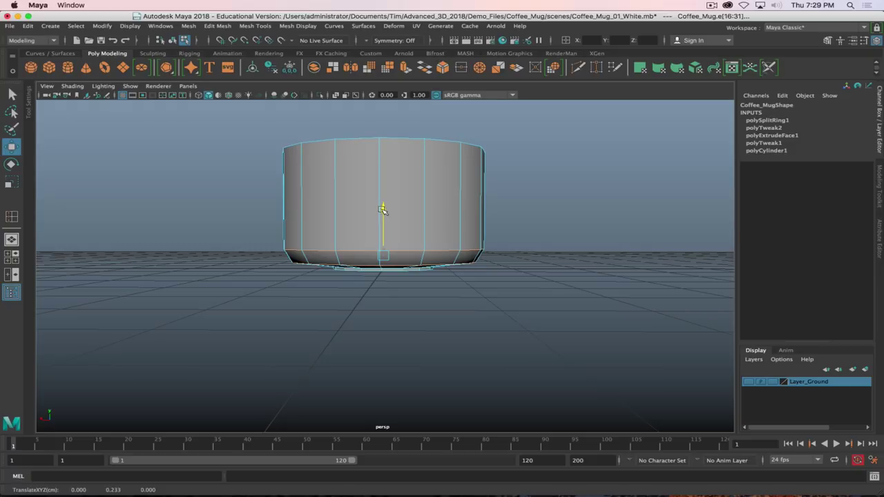
drag(384, 209, 351, 303)
key(3)
key(1)
Check the foot in four-view layout with smooth preview, then return to perspective on the base.
scroll(384, 288, down, 3)
scroll(436, 266, up, 6)
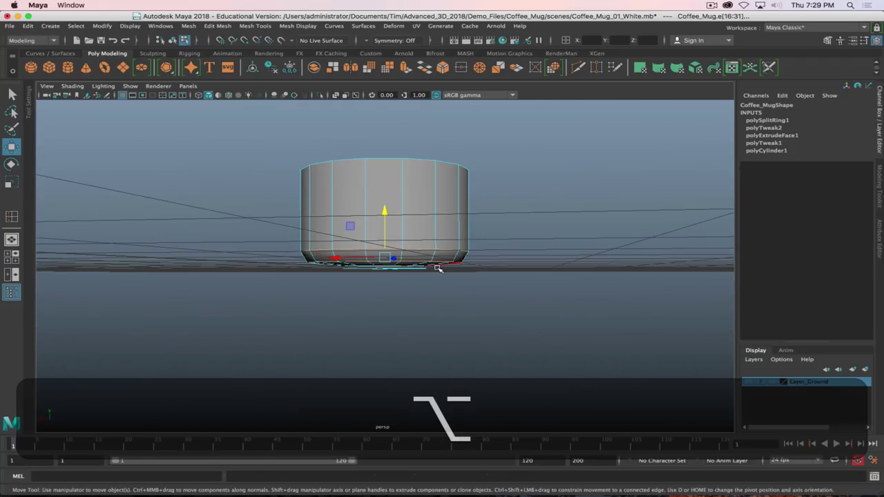
key(space)
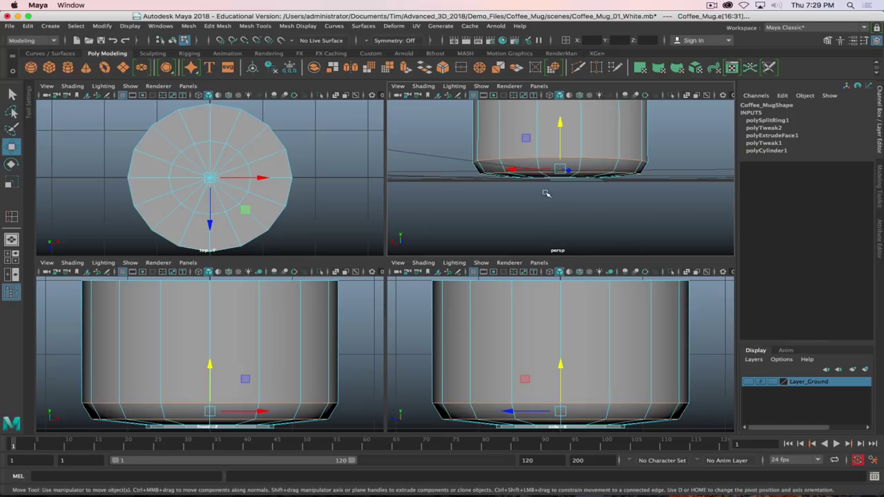
click(535, 171)
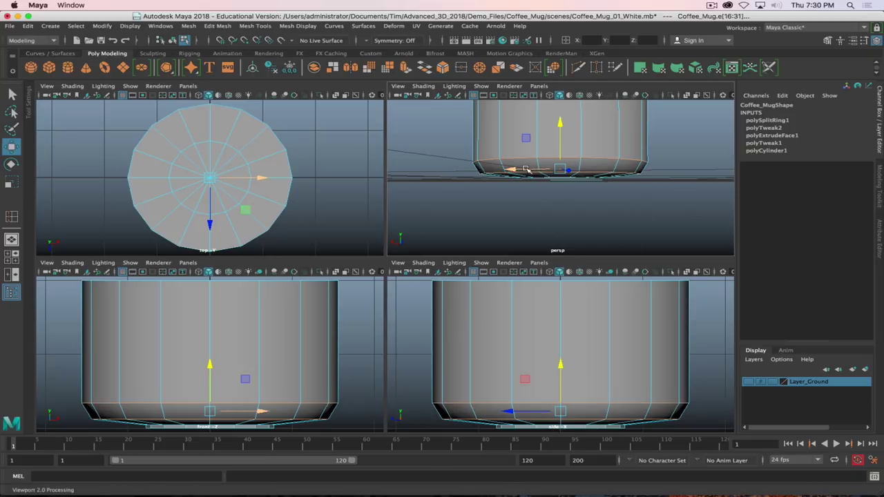
key(3)
key(1)
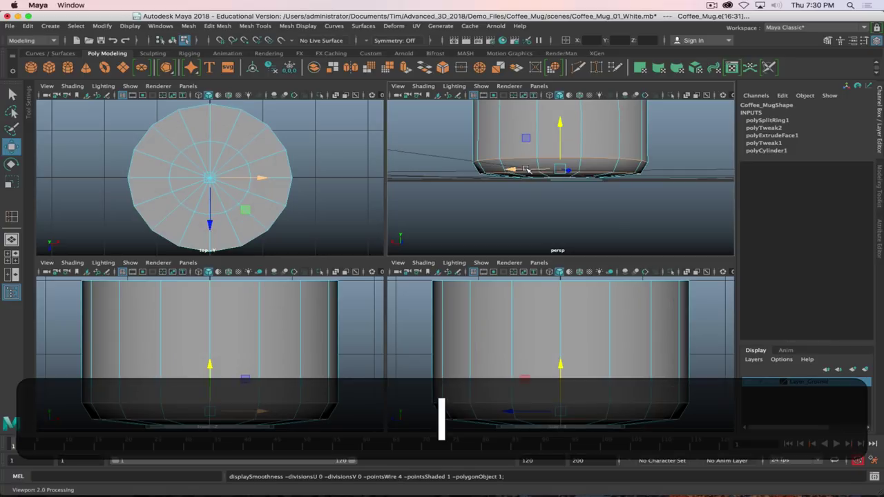
key(space)
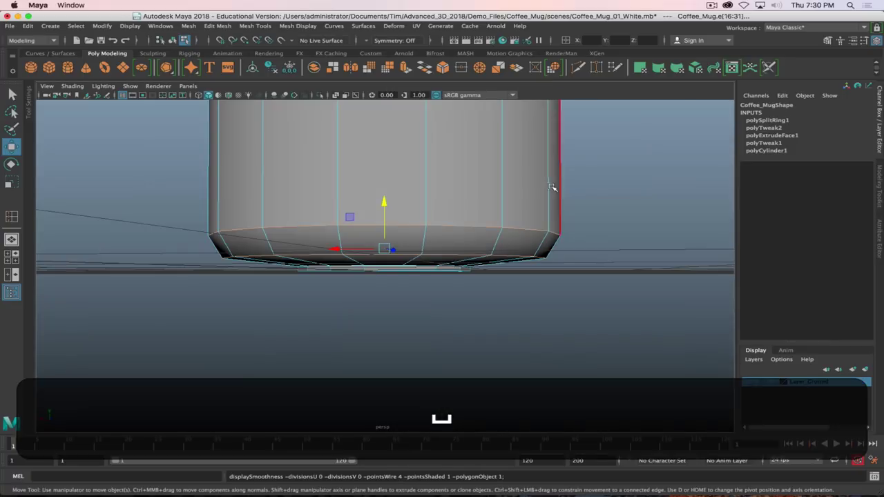
scroll(432, 253, down, 3)
scroll(435, 255, up, 6)
alt+drag(440, 261, 495, 282)
alt+drag(565, 224, 582, 235)
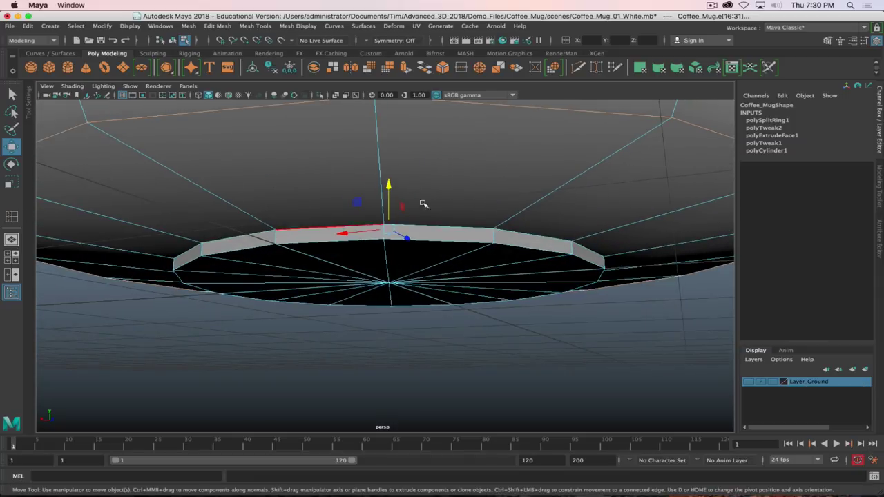
With Insert Edge Loop Tool, add loops beside the bottom ring and just above the lower bevel.
shift+right_click(562, 188)
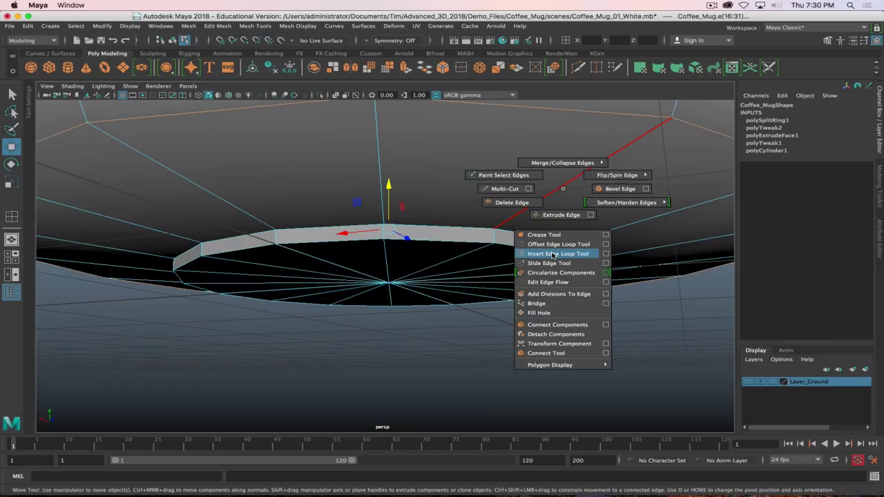
click(552, 255)
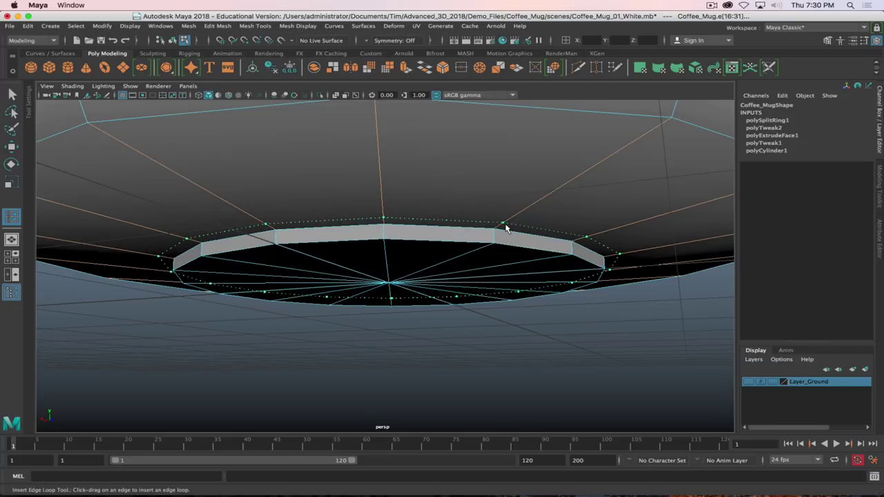
click(508, 228)
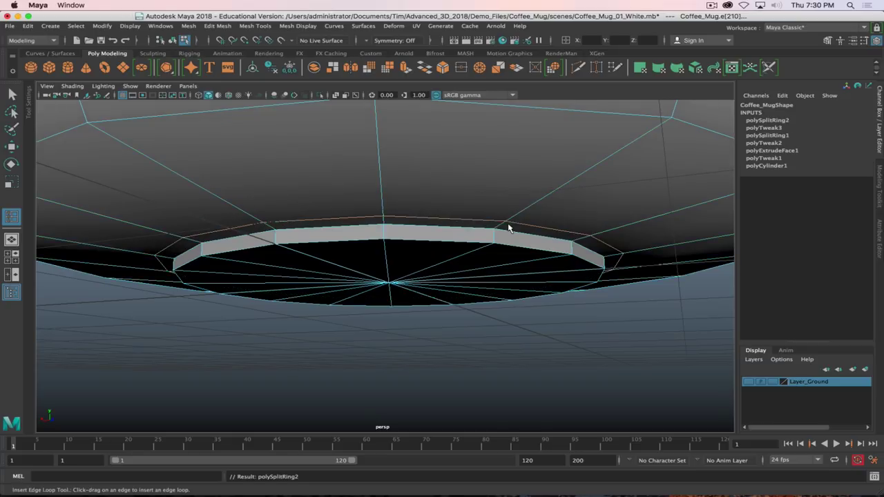
alt+drag(509, 229, 563, 218)
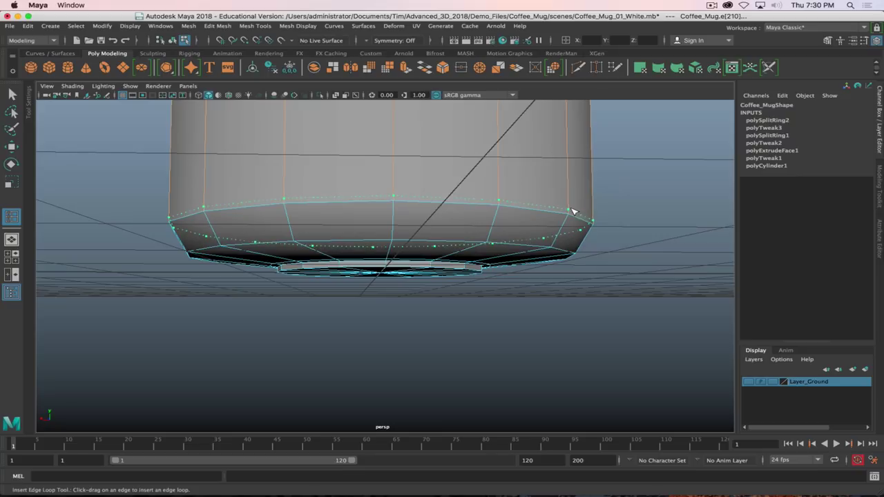
click(571, 212)
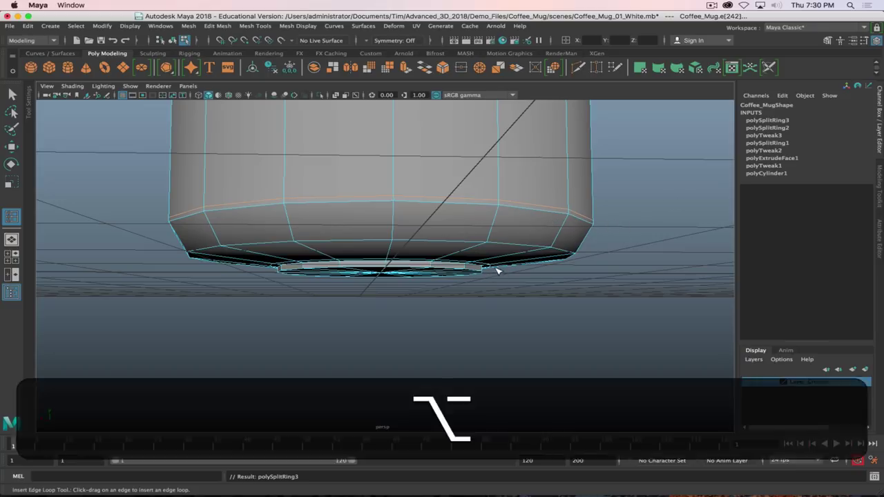
alt+drag(495, 269, 436, 251)
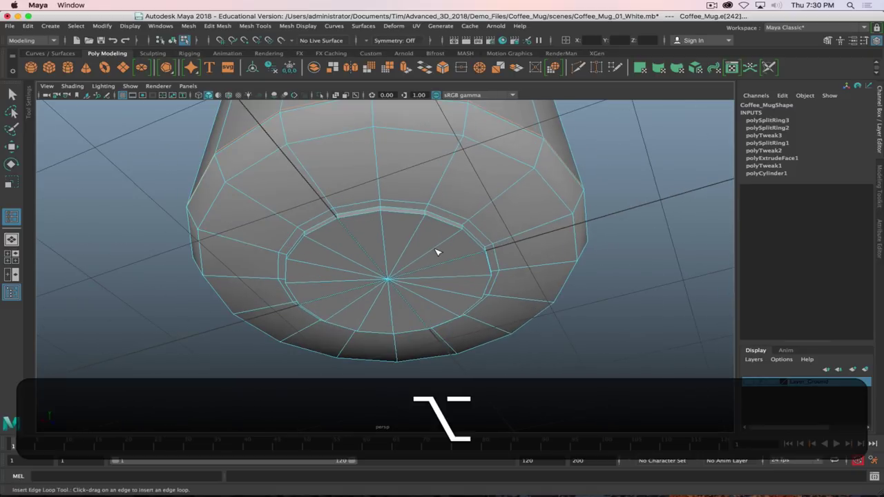
In face mode, select all the wedge faces of the mug's bottom cap.
right_drag(437, 252, 434, 246)
click(435, 245)
key(w)
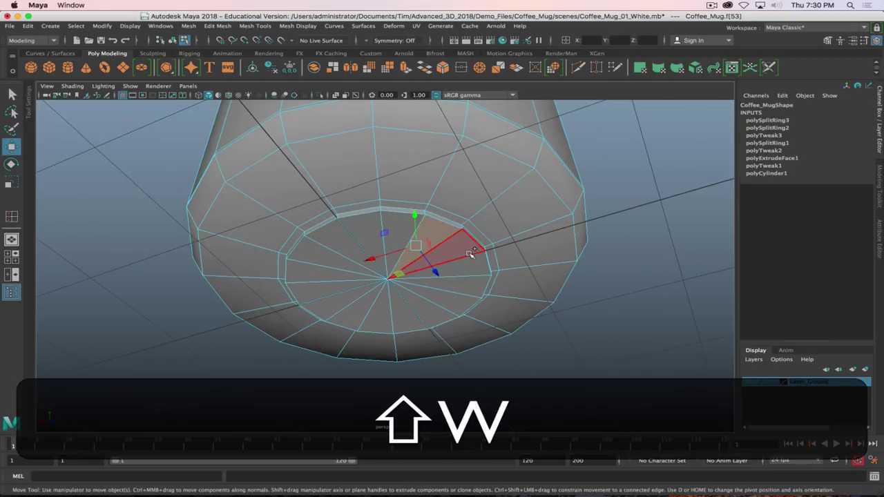
shift+click(466, 265)
shift+click(470, 290)
shift+click(428, 306)
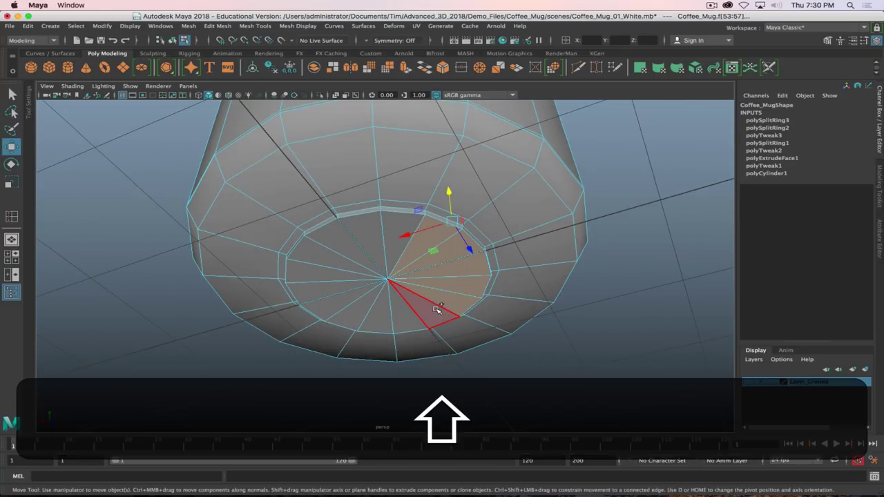
shift+click(383, 315)
shift+click(361, 308)
shift+click(348, 297)
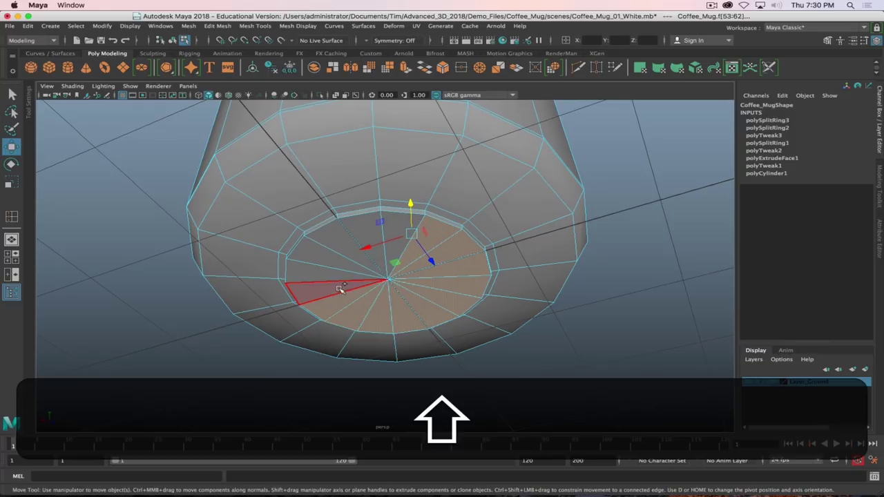
shift+click(341, 289)
shift+click(339, 268)
shift+click(339, 241)
shift+click(366, 227)
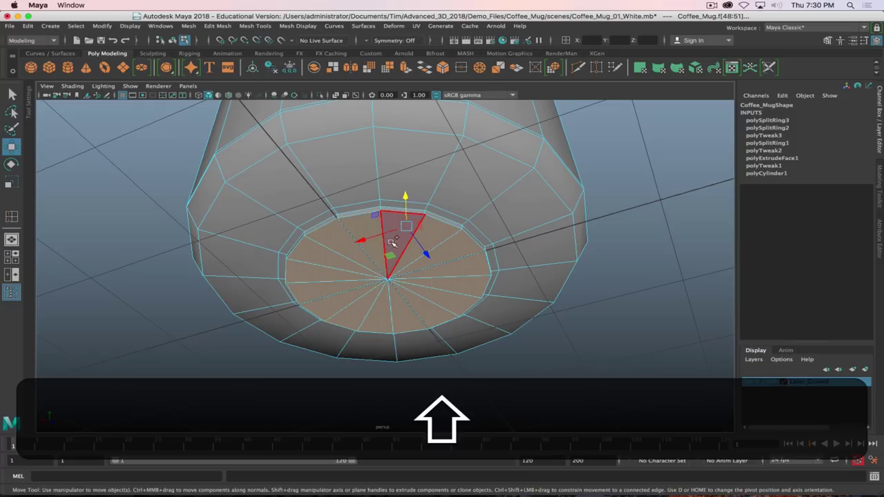
Extrude the bottom faces with an Offset of 0.04 to inset them.
shift+right_drag(467, 264, 465, 289)
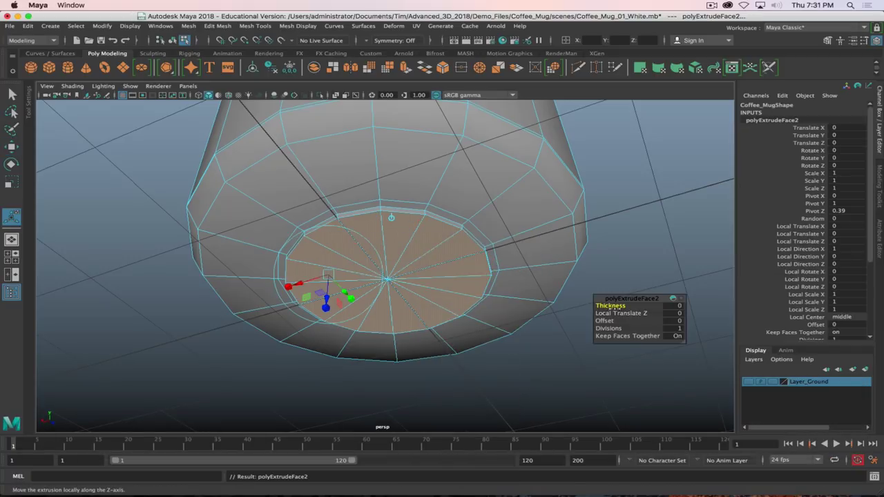
click(608, 321)
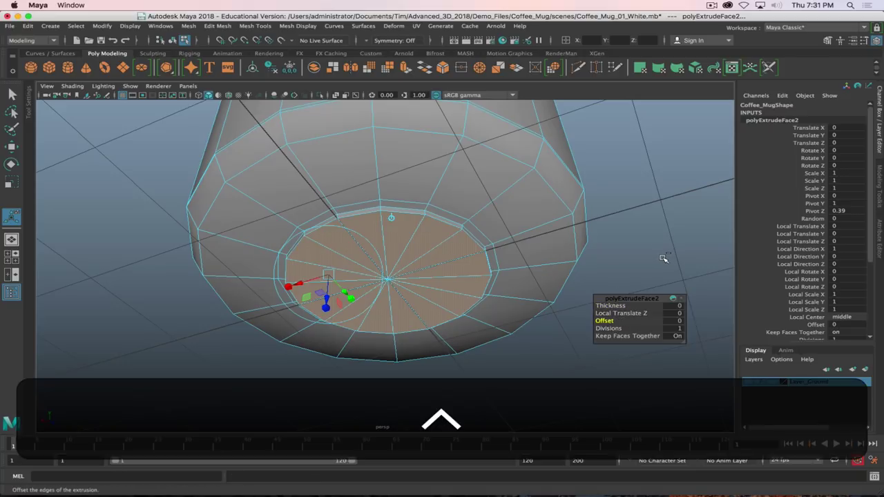
middle_drag(663, 260, 665, 259)
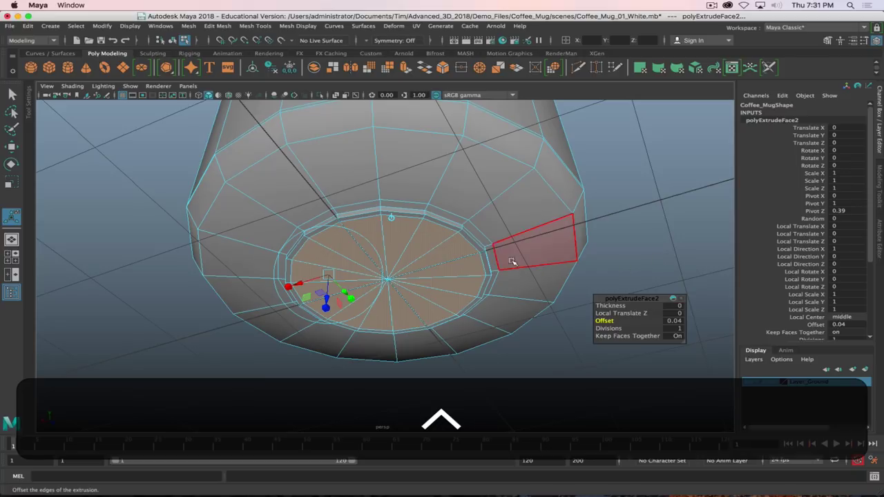
Preview the smoothed inset, then view from underneath in edge mode with the cage display.
key(3)
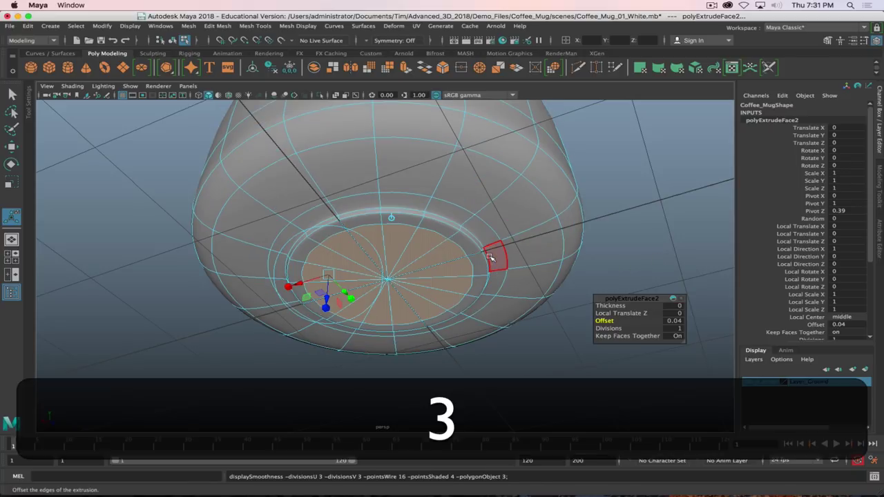
key(q)
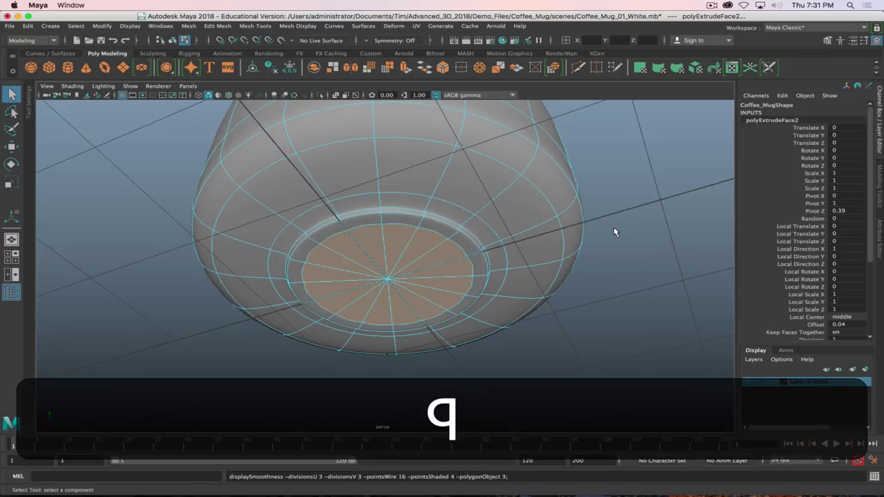
click(597, 236)
alt+drag(596, 236, 509, 257)
alt+right_drag(509, 256, 555, 237)
alt+drag(512, 230, 573, 192)
right_click(593, 215)
click(589, 205)
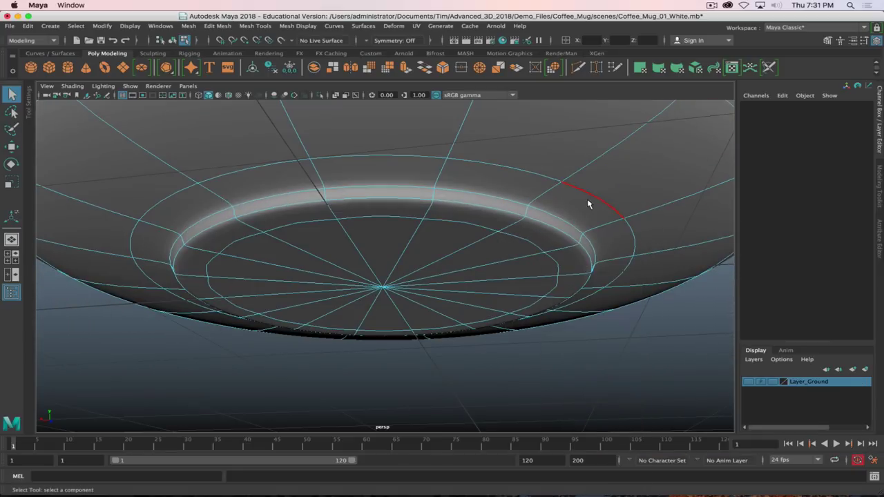
key(1)
Select the bottom inset edge loop and scale it inward to 0.955.
double_click(587, 212)
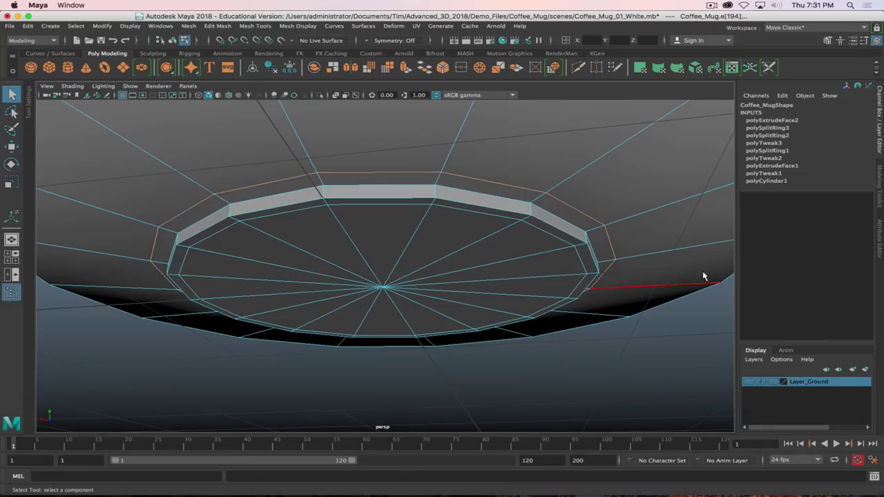
alt+drag(639, 279, 639, 281)
key(r)
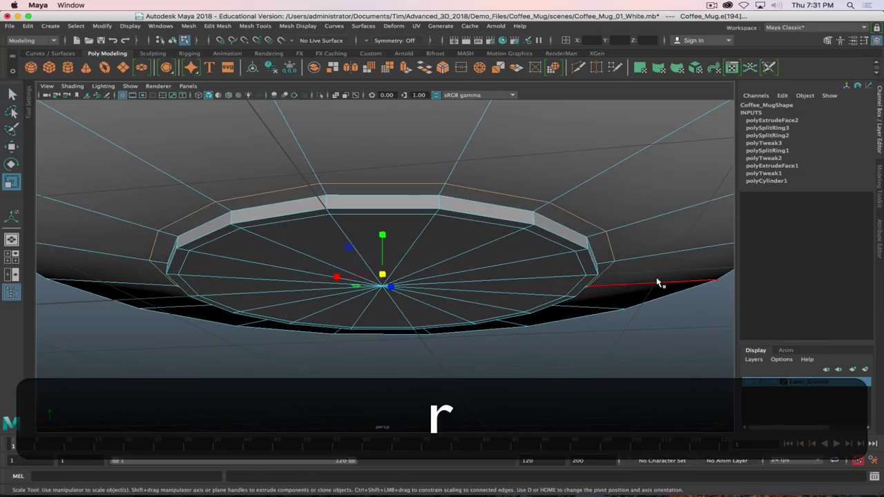
middle_drag(663, 274, 658, 277)
alt+drag(657, 278, 611, 285)
key(q)
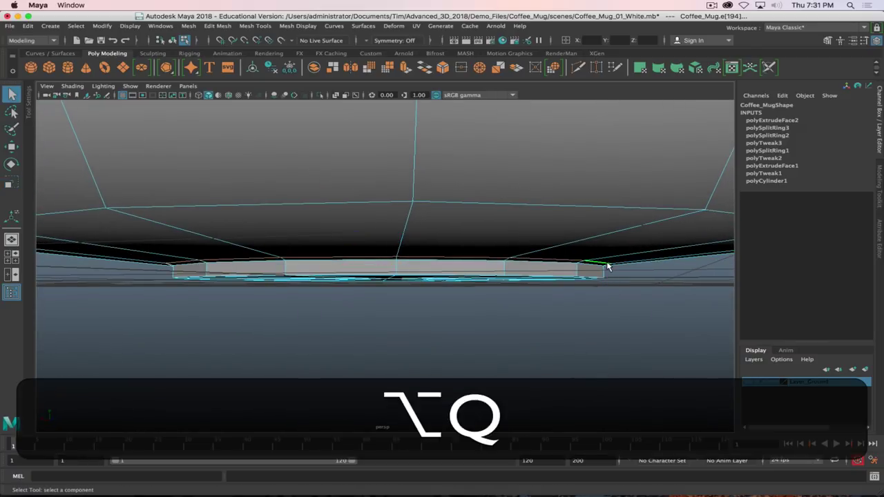
Raise the inset loop about 0.05 units and preview the smoothed mug.
key(w)
drag(389, 221, 389, 222)
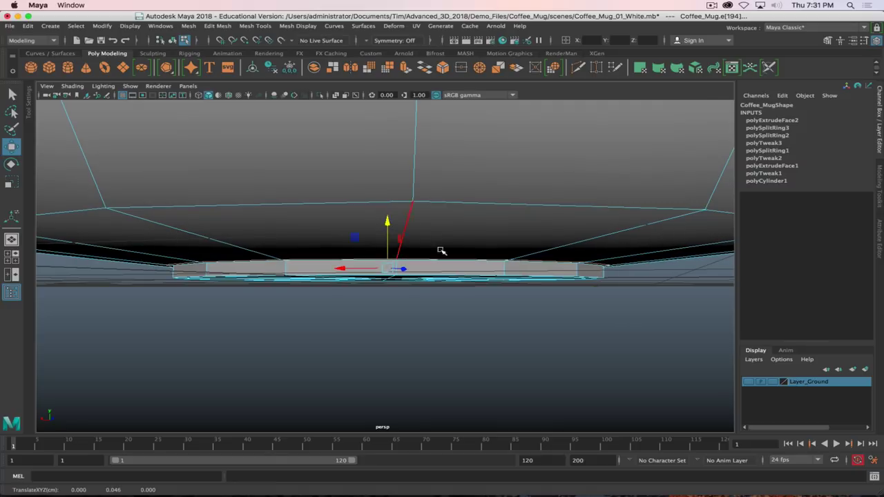
key(3)
alt+drag(601, 320, 517, 311)
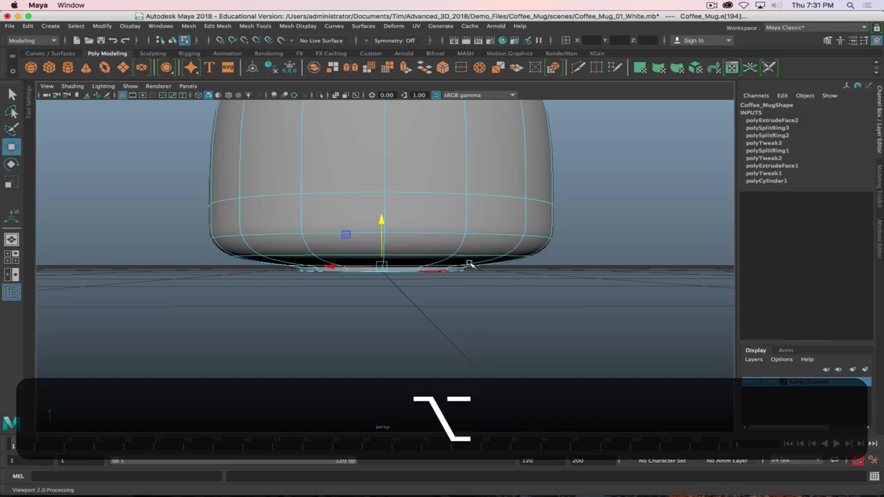
Inspect the mug's top in cage and smooth preview, then enter vertex mode.
alt+drag(467, 280, 447, 145)
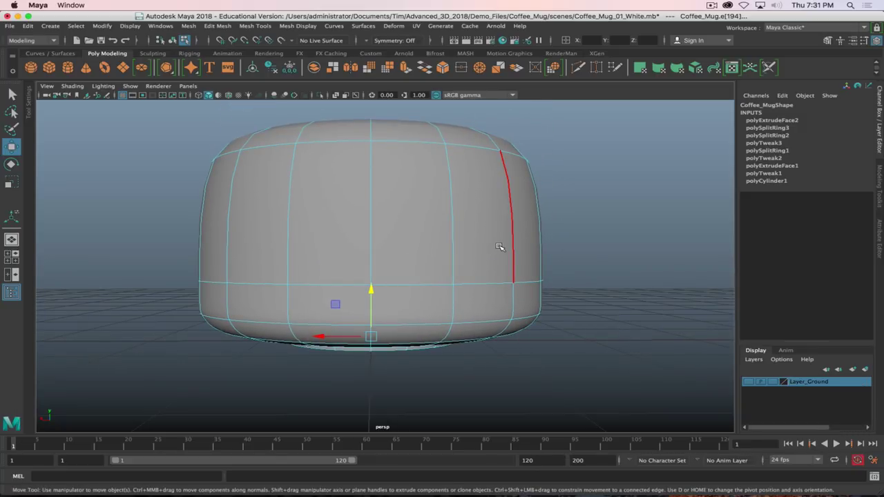
key(1)
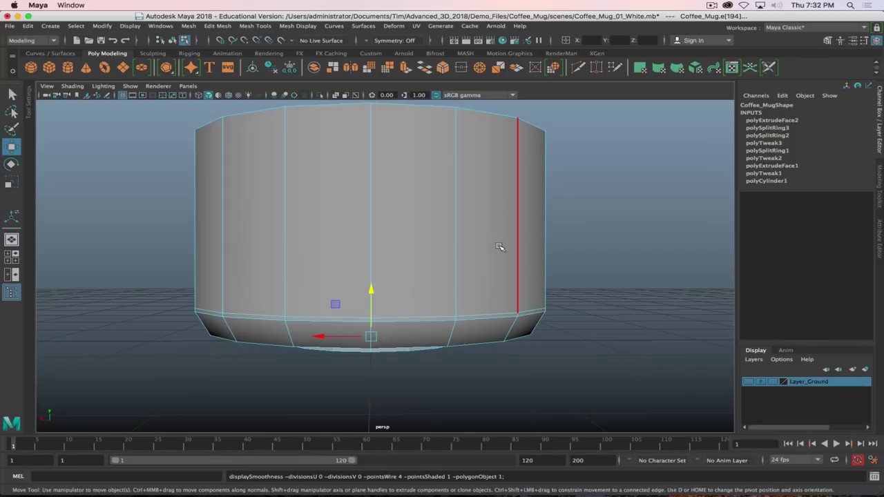
alt+drag(483, 227, 451, 217)
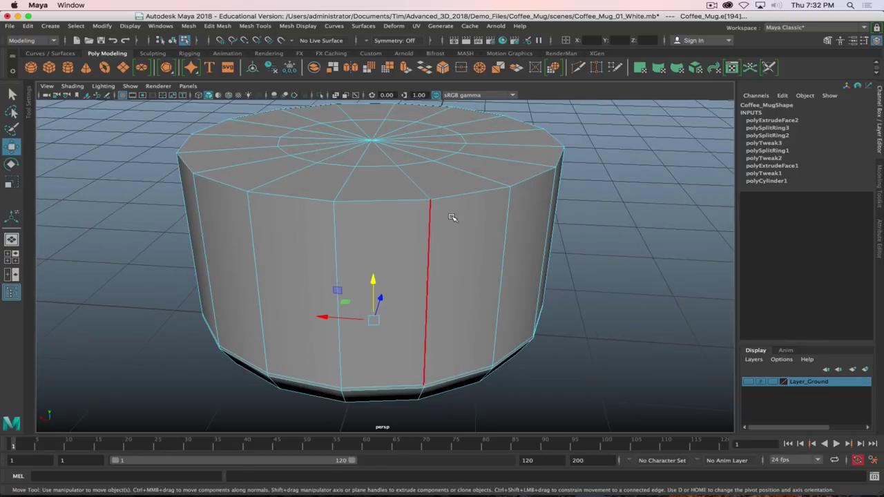
key(3)
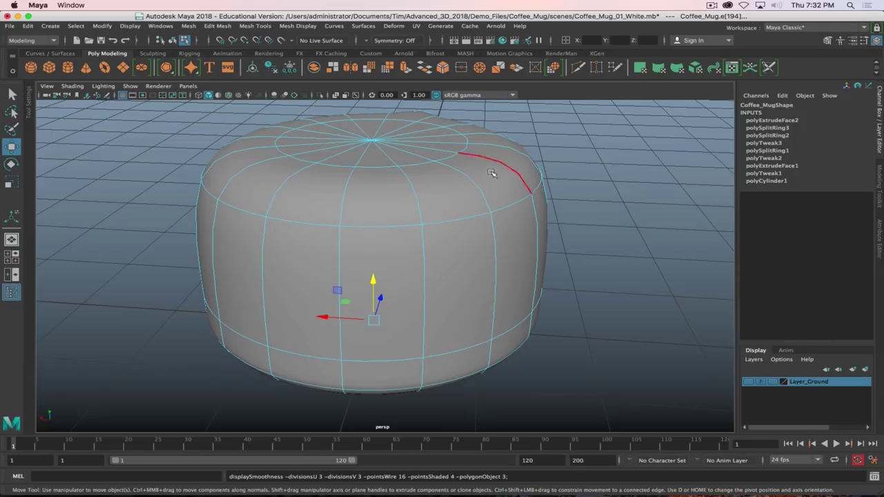
right_drag(464, 204, 429, 203)
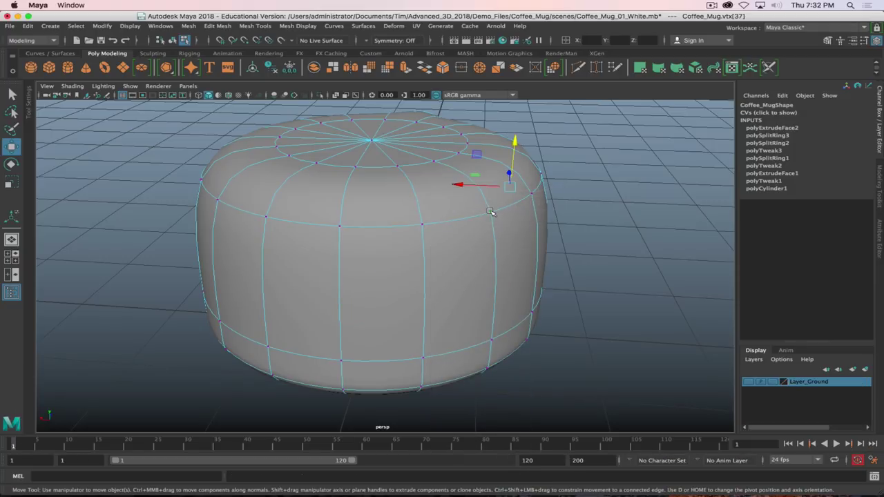
Compare faceted, cage and smooth previews from several angles, ending in faceted display.
key(1)
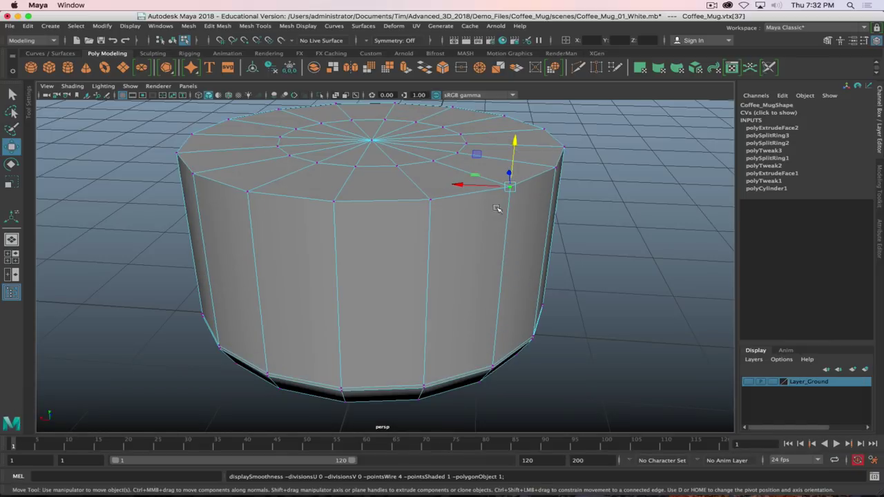
key(2)
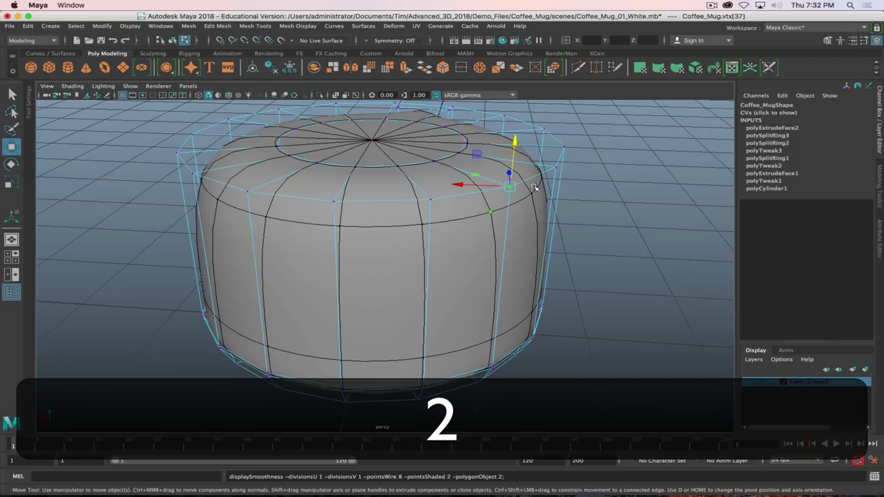
alt+drag(479, 223, 528, 235)
key(3)
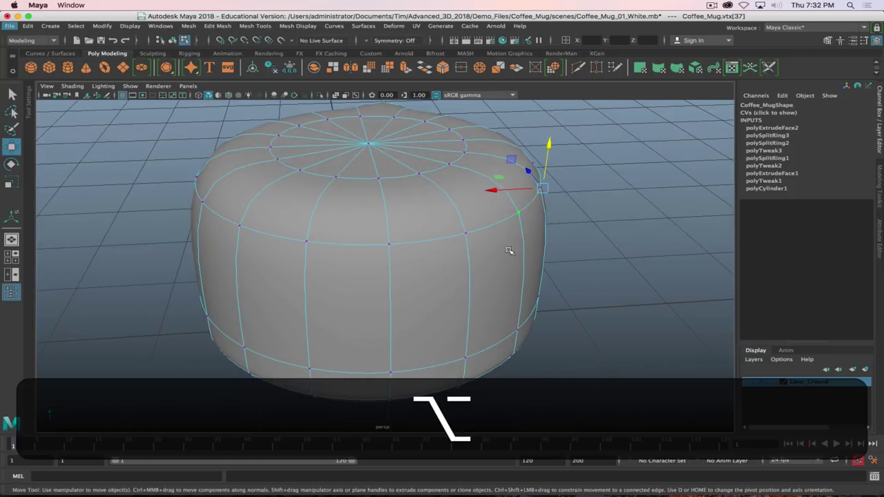
alt+drag(476, 207, 466, 253)
click(382, 245)
key(1)
Delete one side face of the mug body in face mode.
right_click(442, 207)
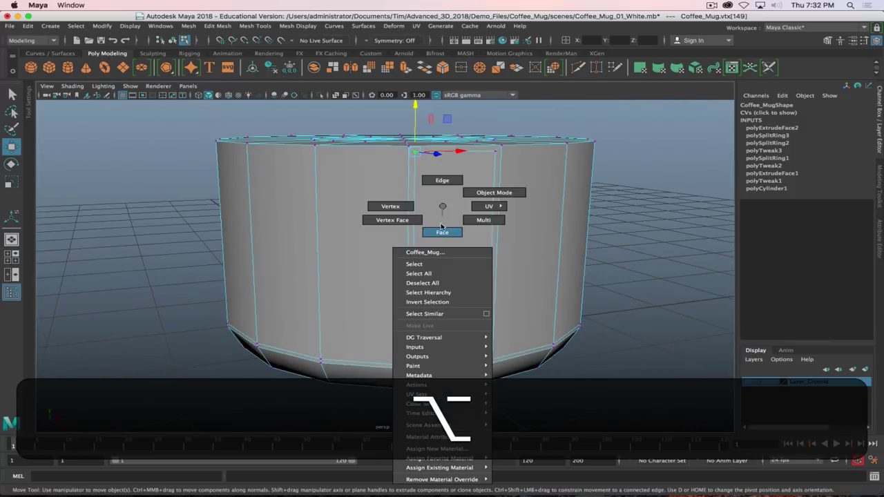
click(442, 233)
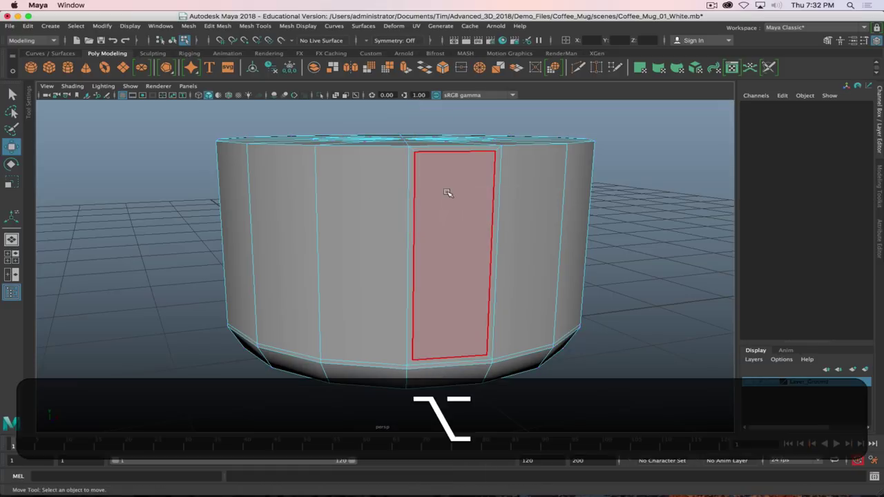
click(447, 193)
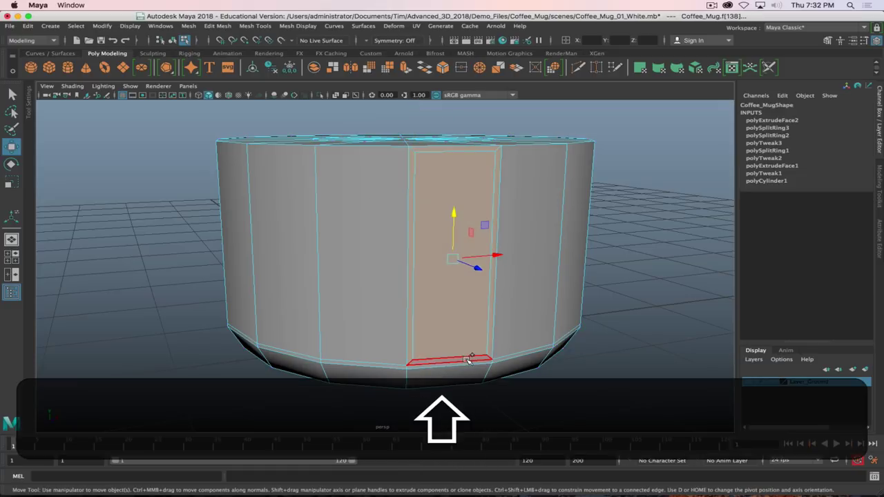
key(BackSpace)
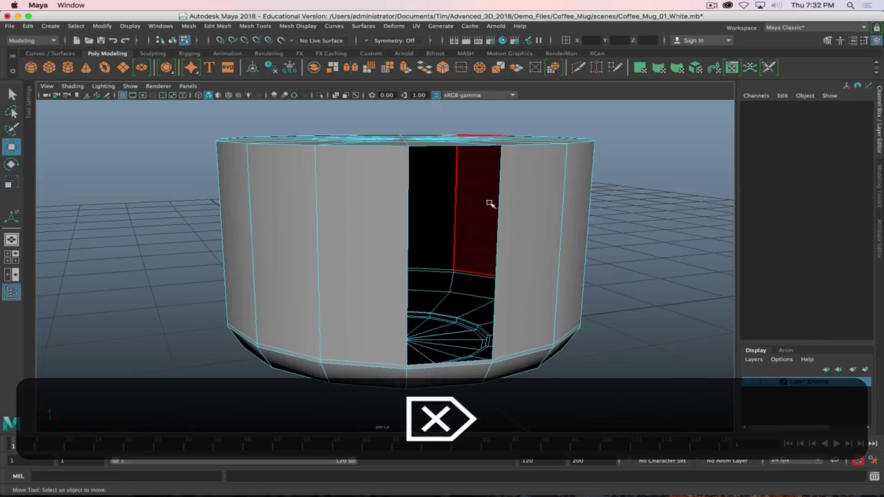
Close the opening with Fill Hole from its border edge, checking smooth and faceted views.
right_click(502, 183)
click(503, 159)
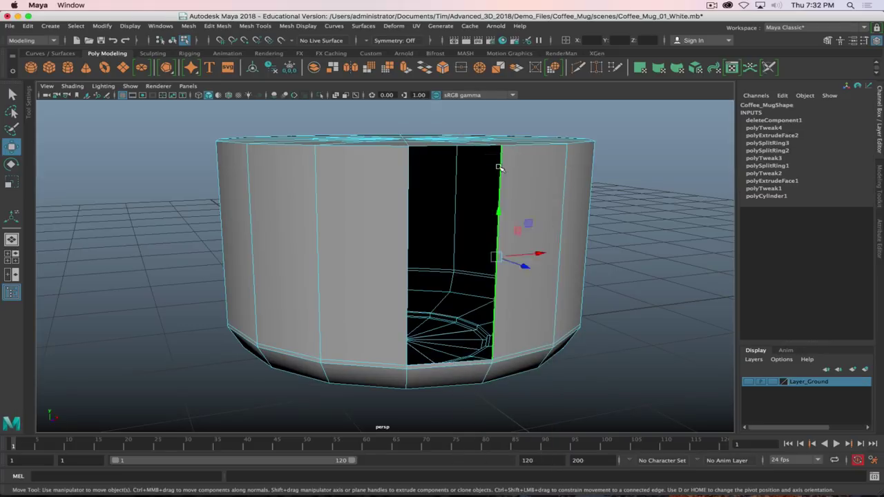
shift+right_drag(502, 183, 496, 309)
alt+drag(389, 246, 389, 263)
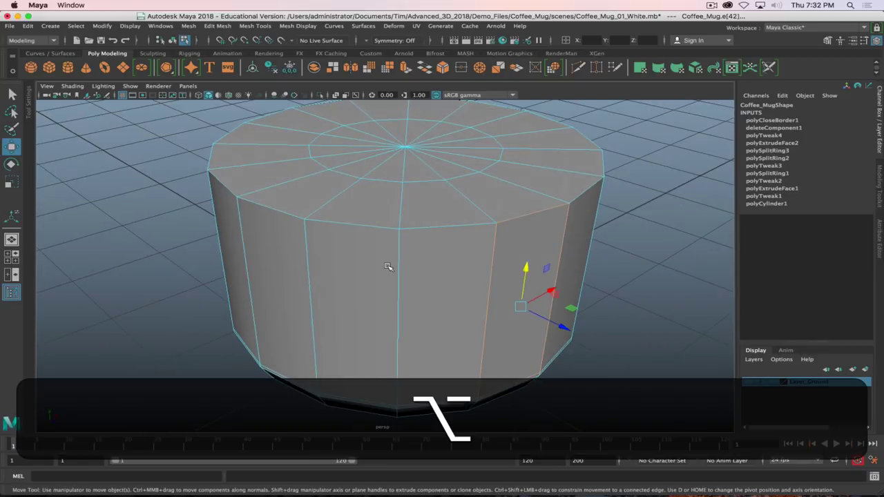
key(3)
alt+drag(311, 318, 379, 299)
key(alt+1)
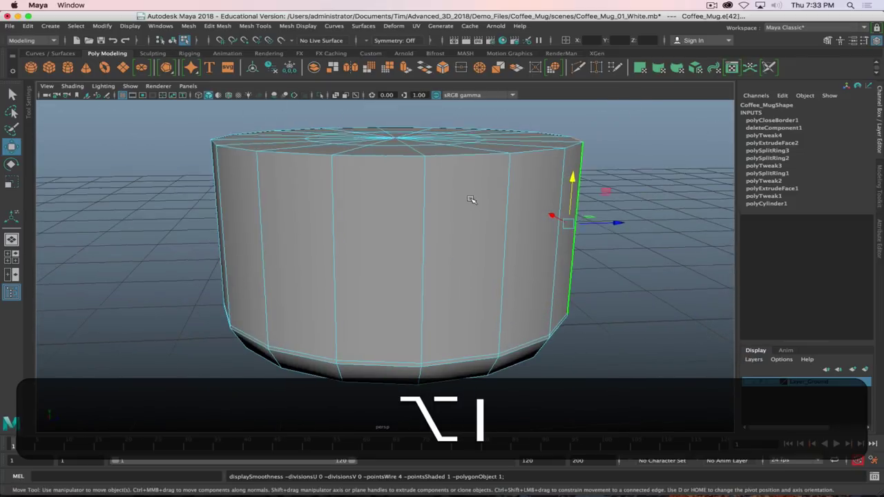
alt+drag(474, 197, 463, 208)
alt+drag(422, 173, 443, 163)
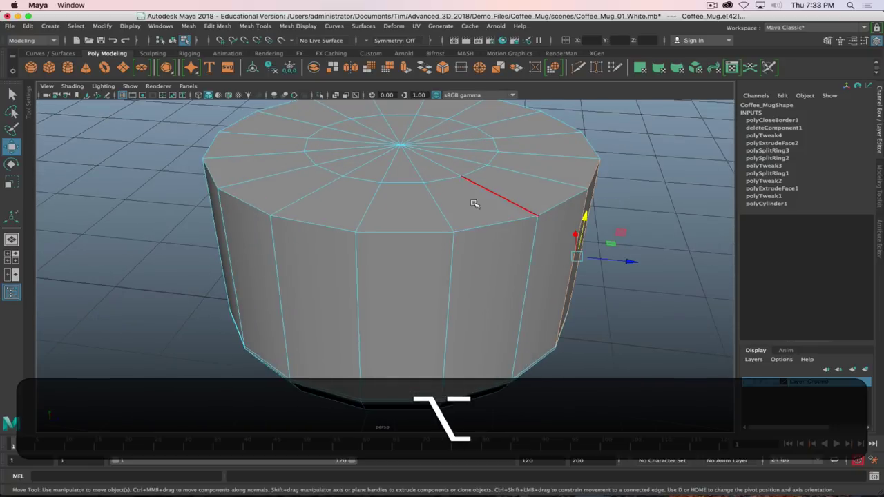
right_drag(474, 200, 437, 178)
Select the top's inner edge ring and scale it outward to about 1.589.
double_click(437, 180)
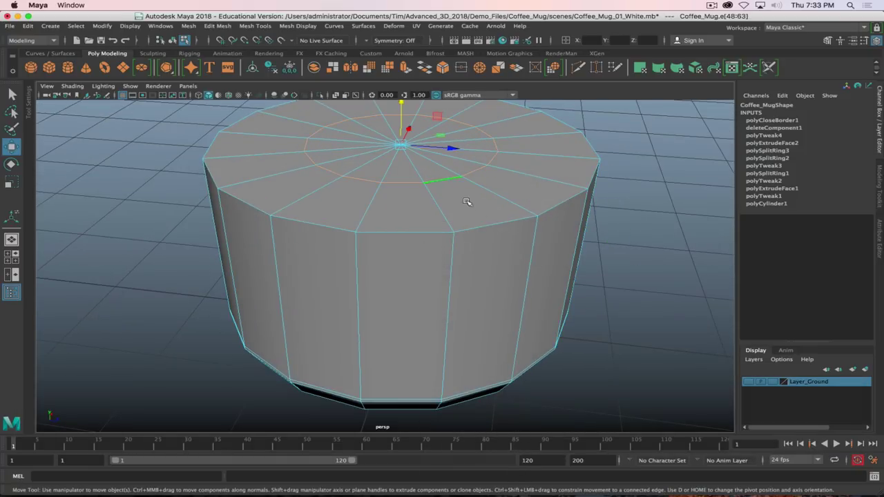
alt+drag(438, 198, 421, 207)
key(alt+r)
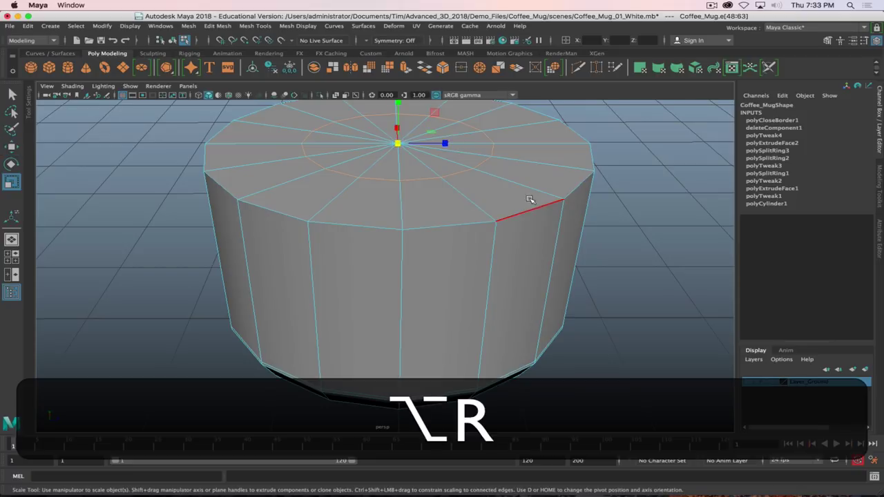
alt+drag(518, 199, 509, 241)
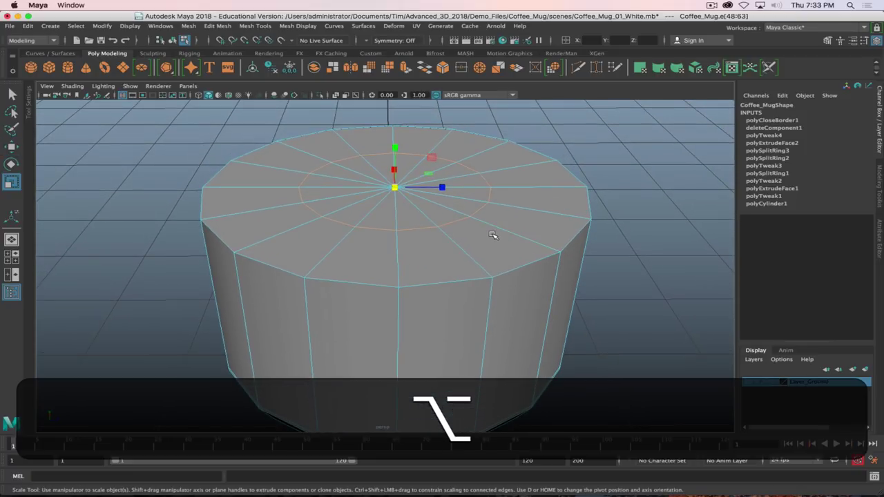
key(alt+r)
key(r)
middle_drag(573, 238, 654, 242)
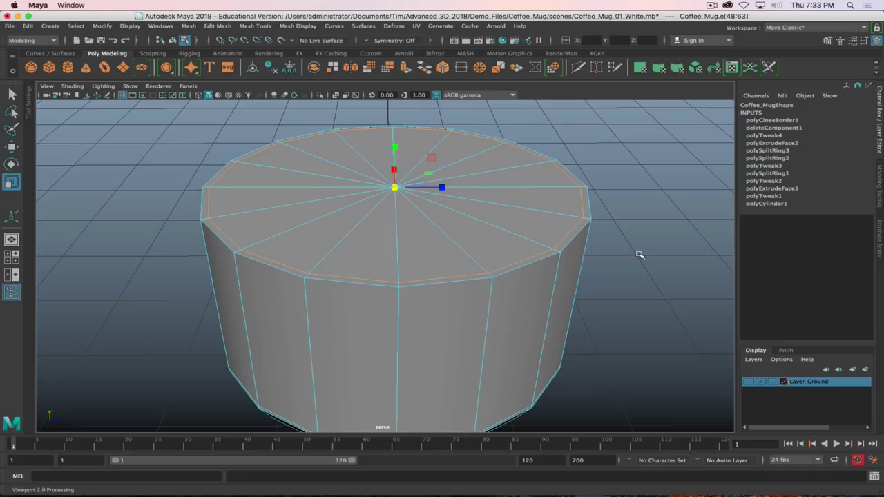
Select the top's centre vertex and convert it to its surrounding wedge faces.
right_click(507, 216)
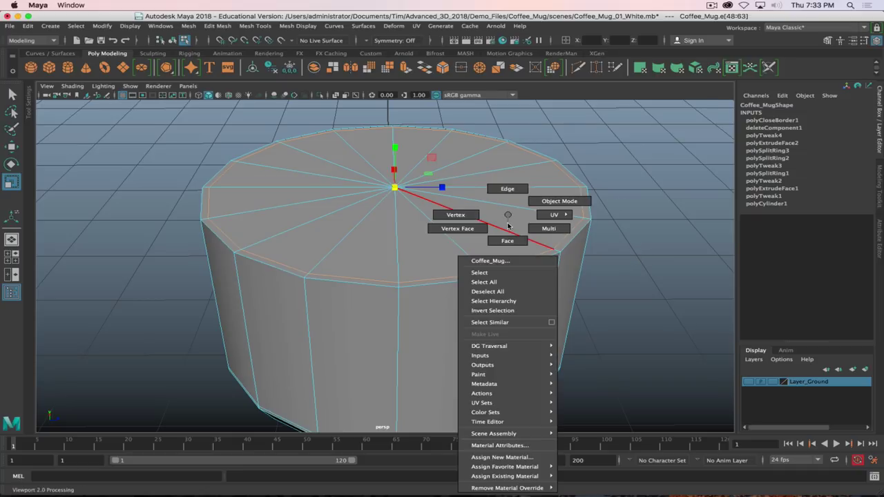
click(455, 238)
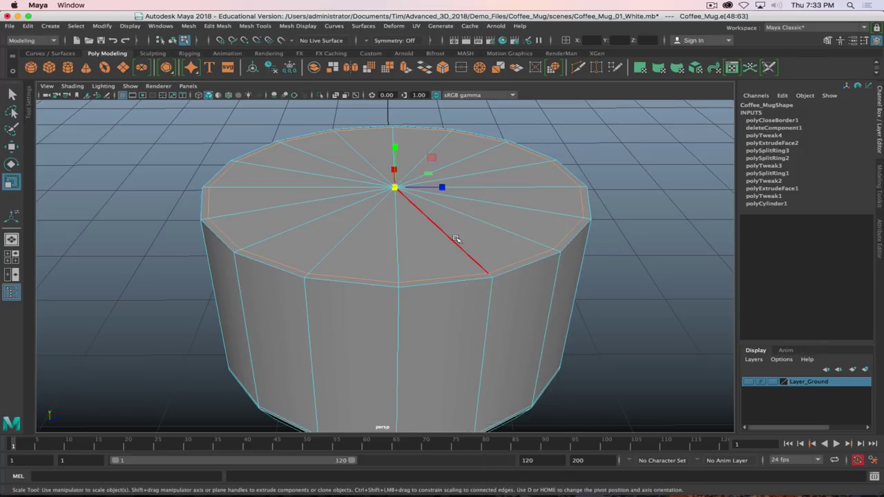
super+right_click(420, 230)
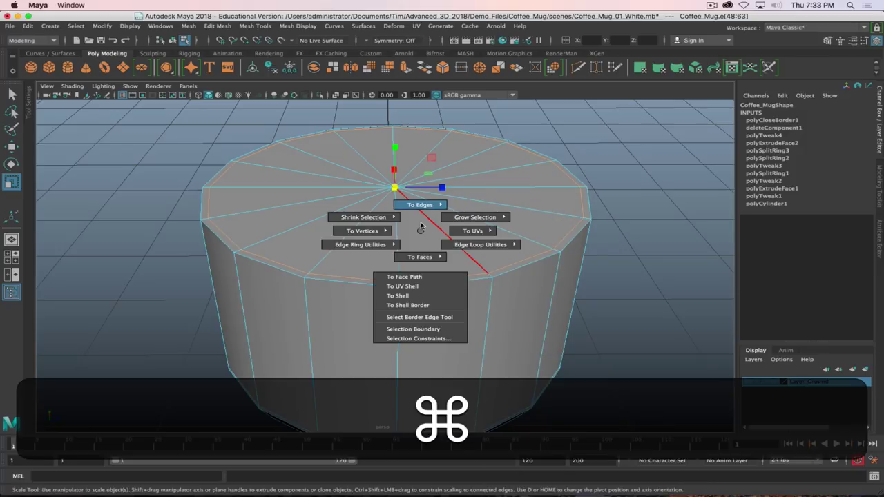
super+right_drag(421, 228, 431, 244)
key(q)
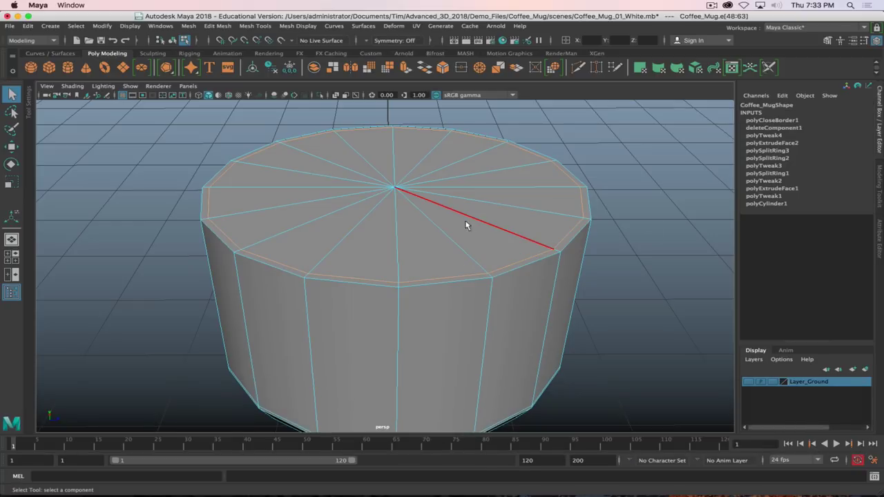
super+right_drag(459, 217, 511, 264)
click(712, 5)
click(722, 31)
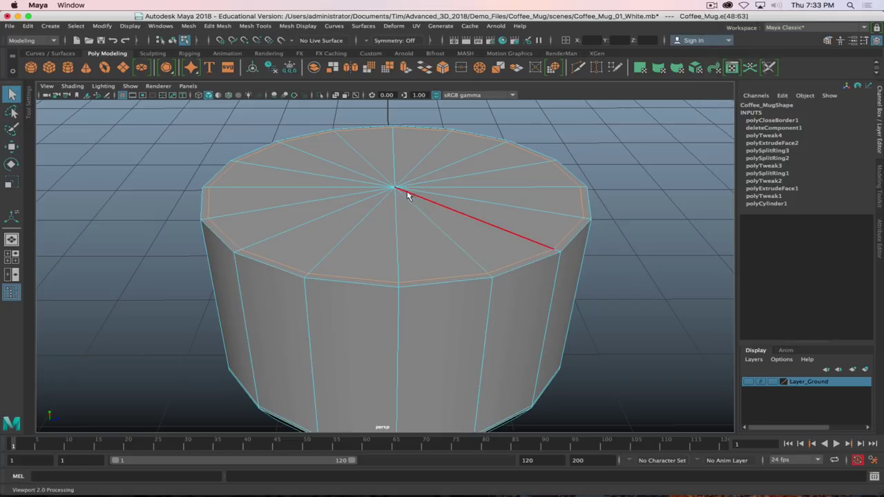
right_drag(393, 188, 343, 189)
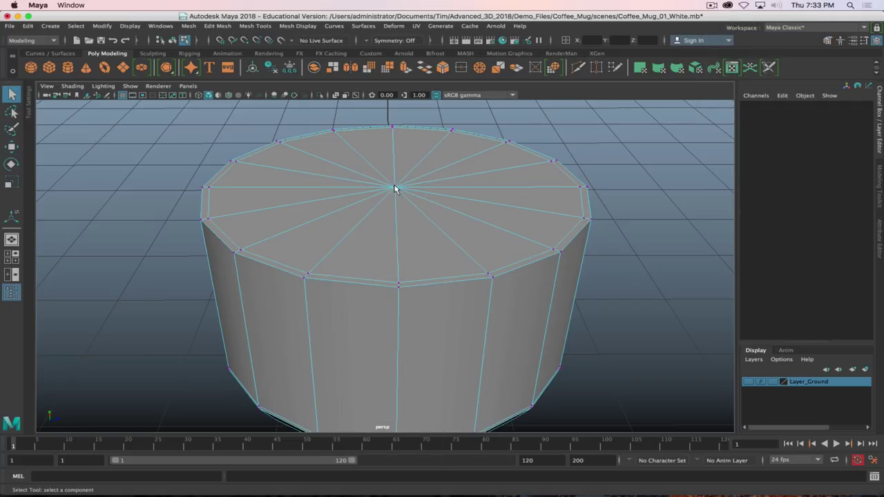
click(394, 187)
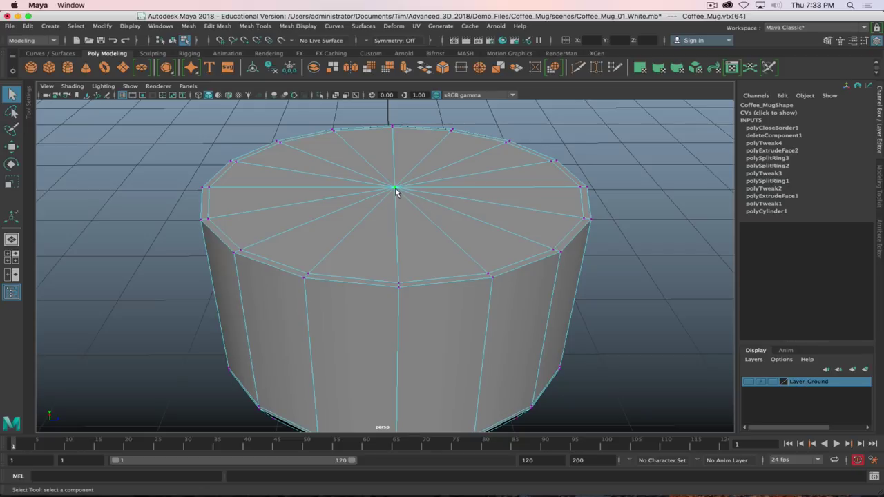
super+right_drag(396, 192, 396, 254)
Extrude the top cap faces downward to hollow the mug, leaving a thick rim.
click(744, 5)
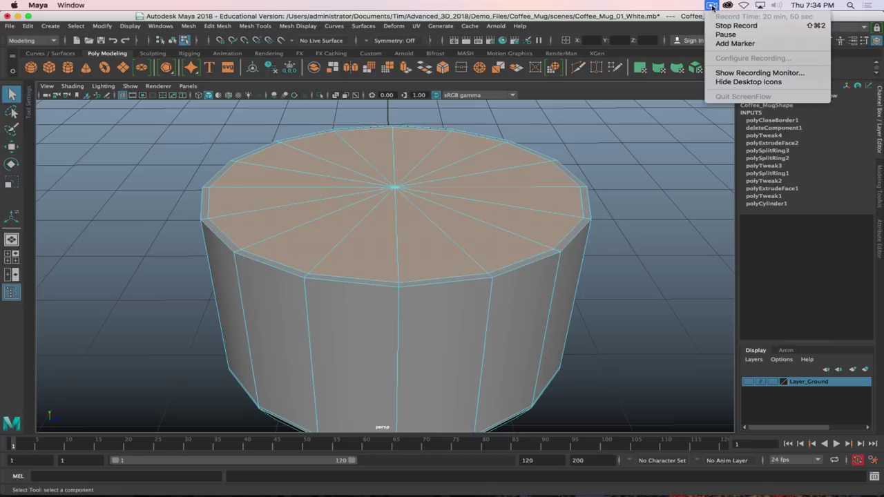
key(Escape)
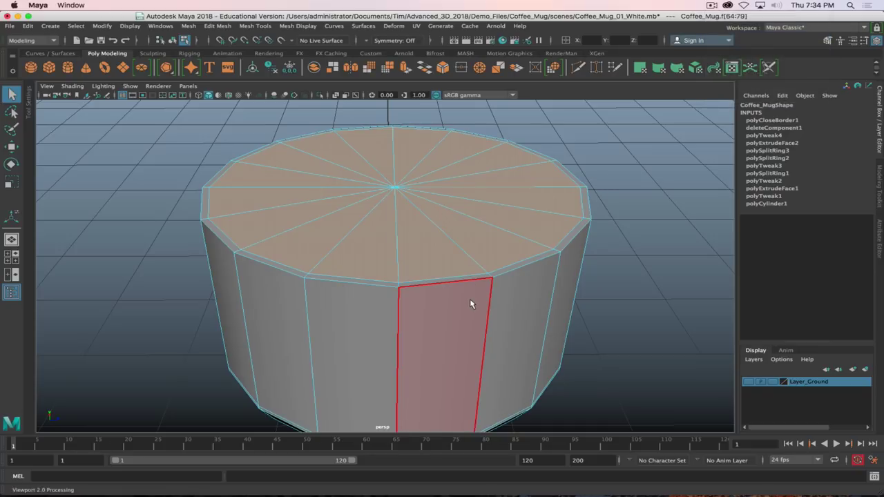
key(alt+w)
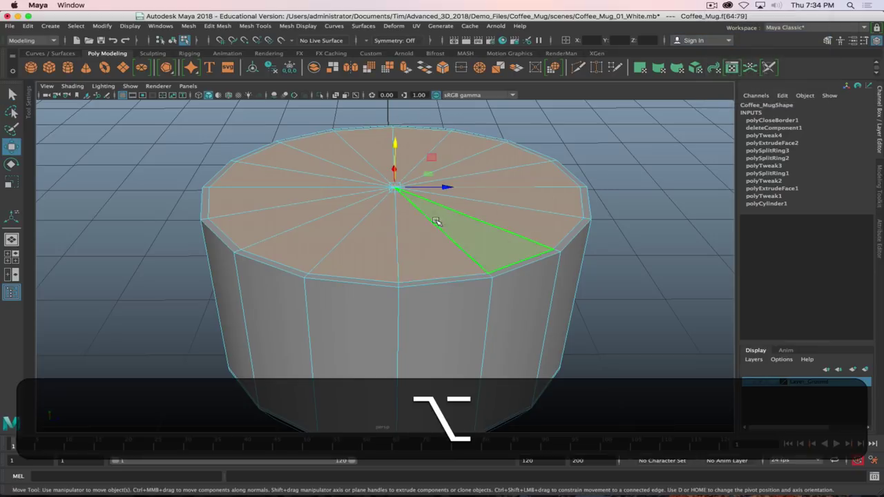
alt+drag(438, 221, 391, 303)
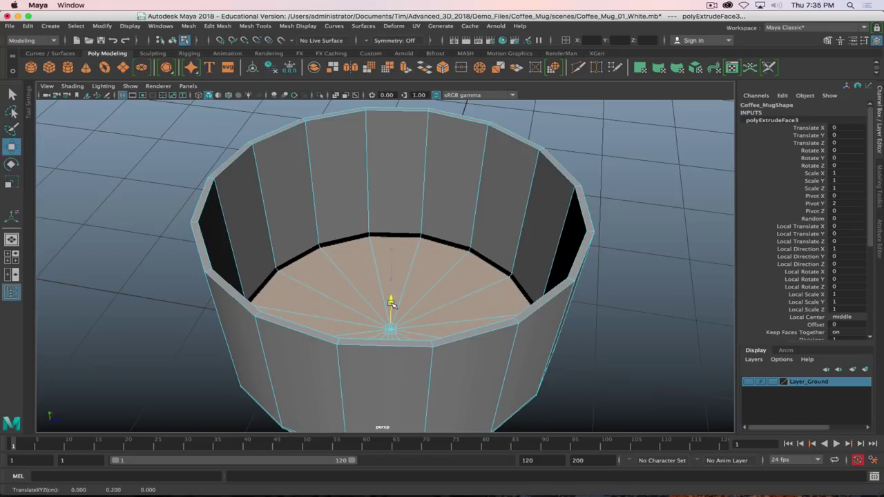
drag(392, 303, 399, 289)
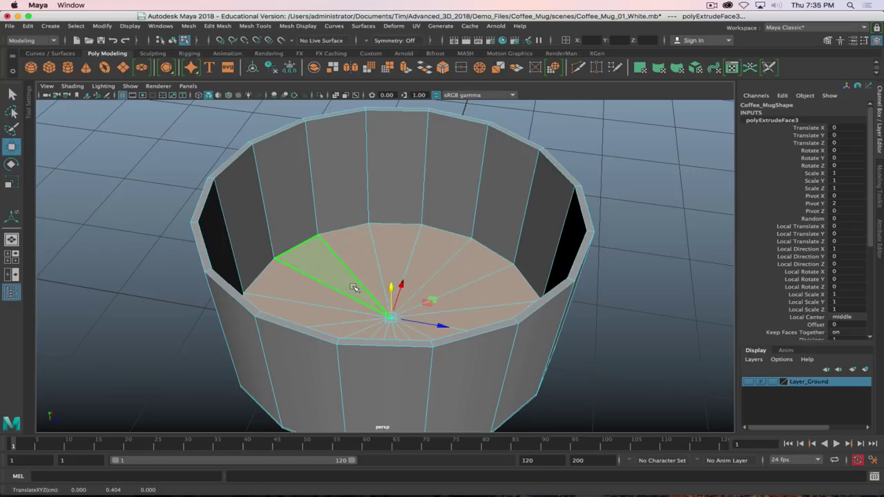
Extrude the floor faces once more slightly downward, then view from a low side angle.
key(shift)
shift+drag(392, 284, 389, 297)
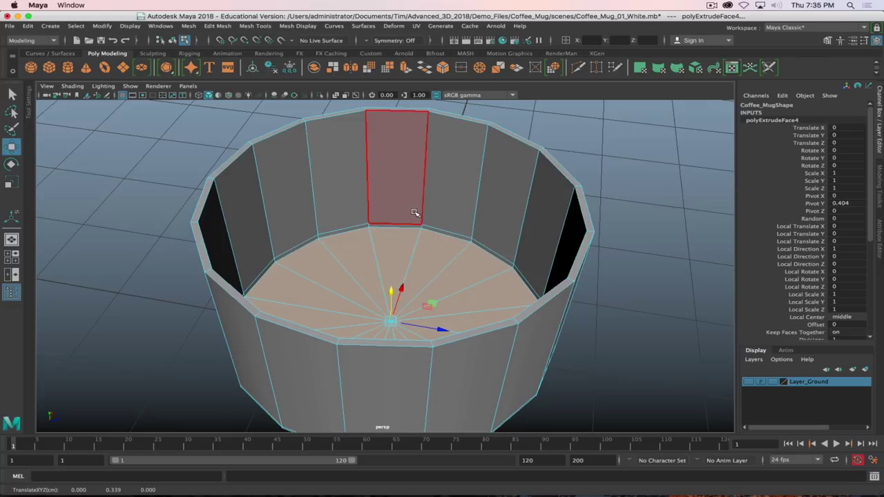
alt+drag(413, 266, 391, 282)
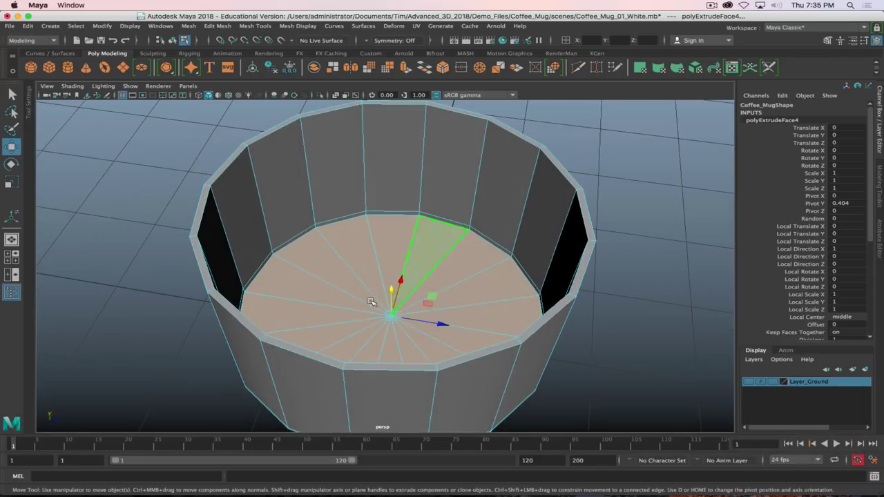
alt+drag(387, 345, 421, 303)
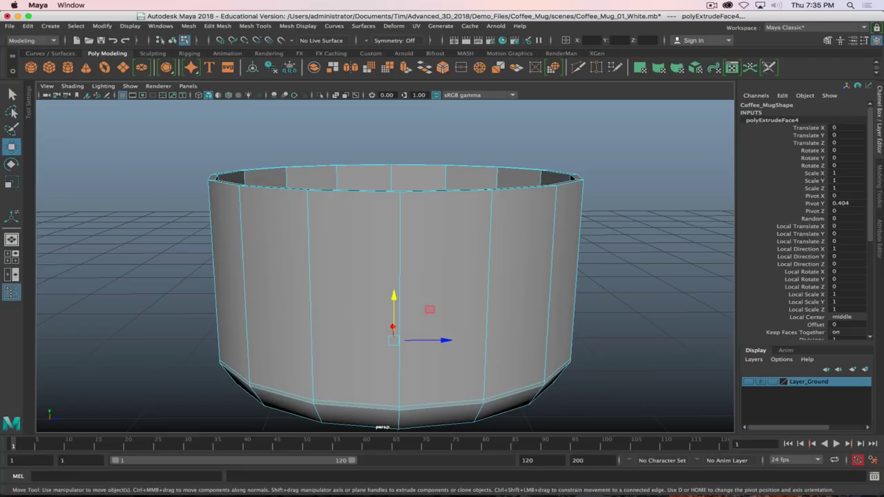
key(super+Tab)
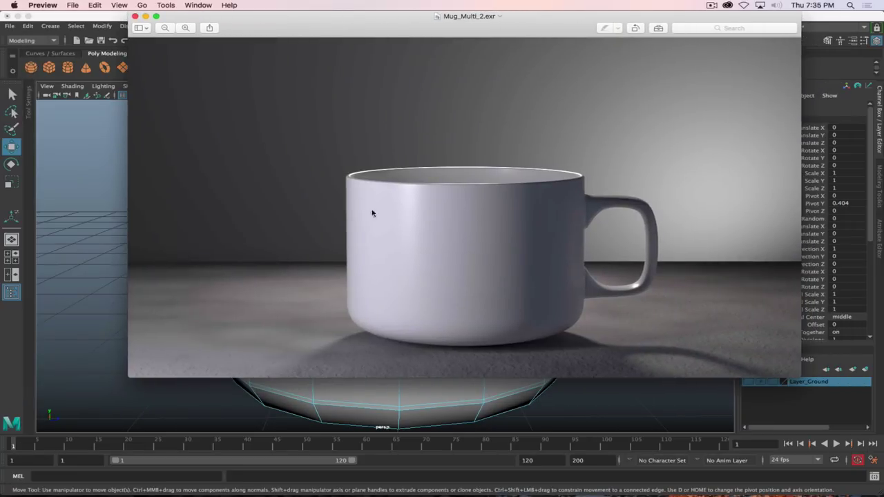
key(super+w)
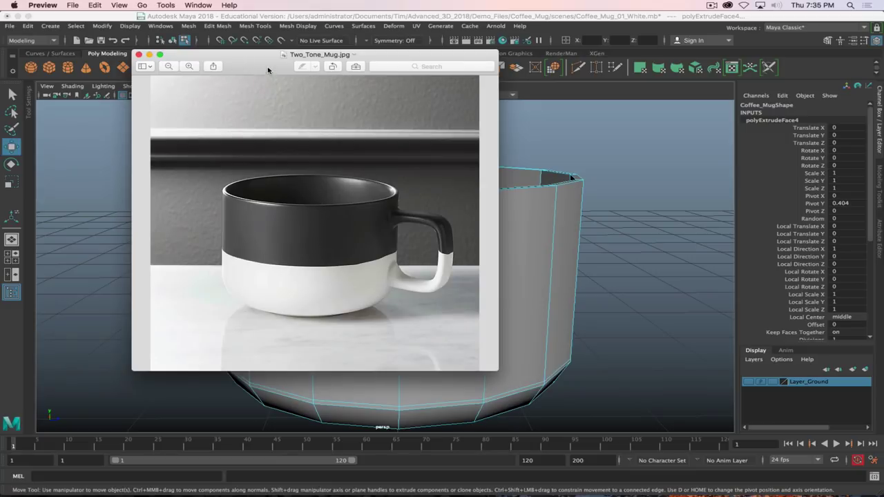
key(super+w)
alt+drag(309, 283, 340, 302)
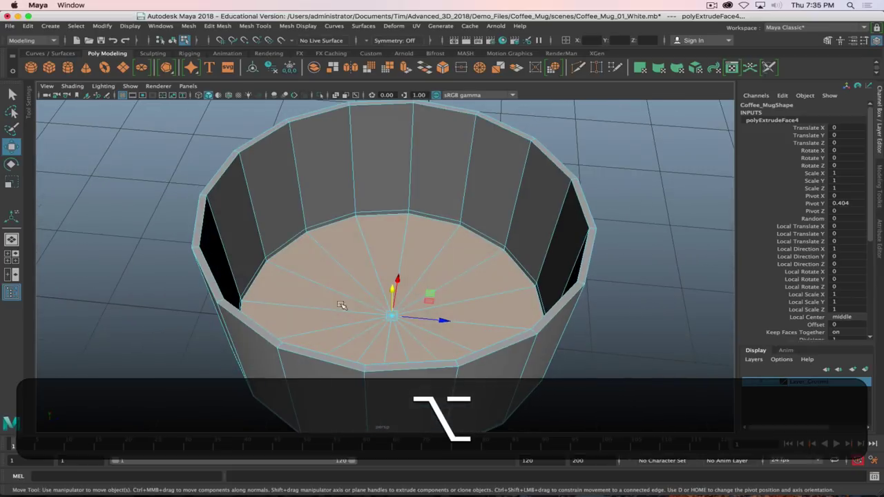
Check the hollow mug against the references in smooth preview, then return to faceted display.
click(472, 269)
alt+drag(483, 309, 449, 280)
key(super+Tab)
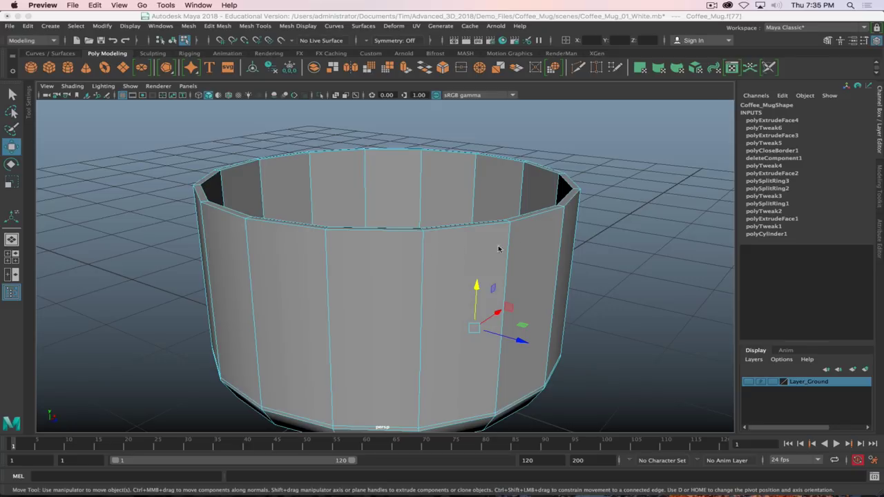
key(3)
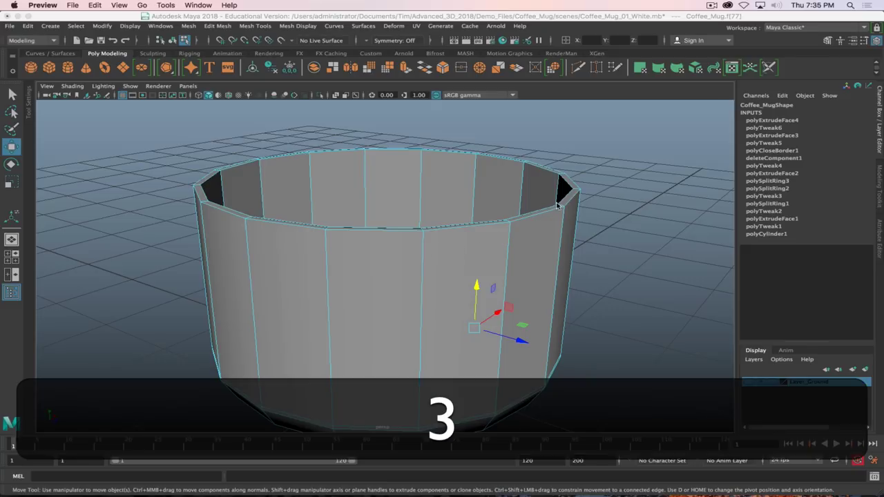
click(556, 205)
key(3)
alt+drag(421, 251, 586, 204)
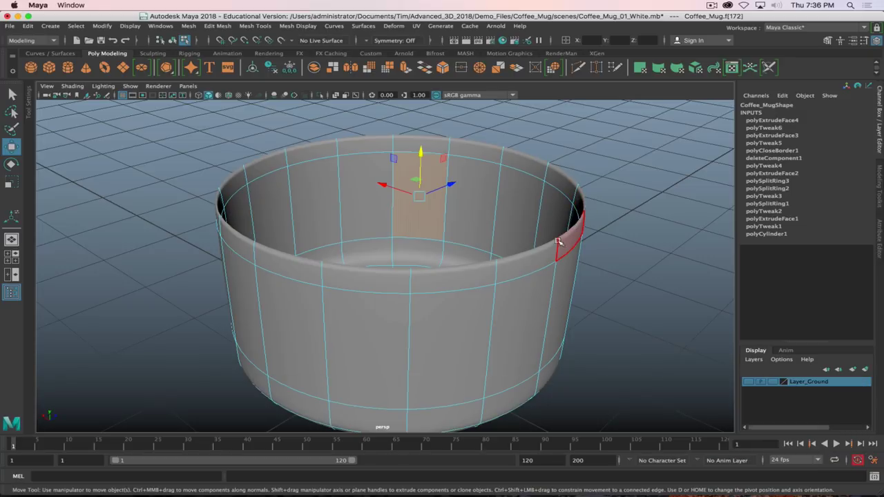
alt+drag(558, 238, 514, 243)
key(1)
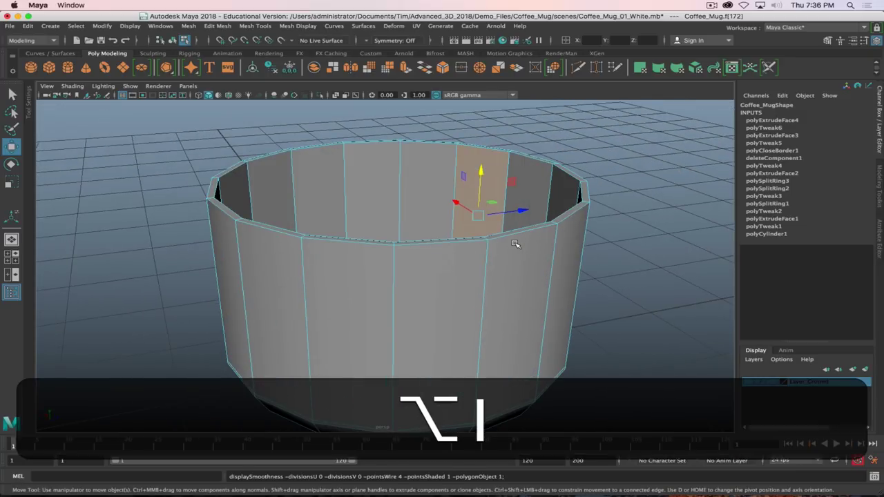
Select a vertical side edge in edge mode and activate Insert Edge Loop.
right_drag(563, 238, 557, 206)
shift+click(557, 236)
shift+right_drag(557, 236, 557, 298)
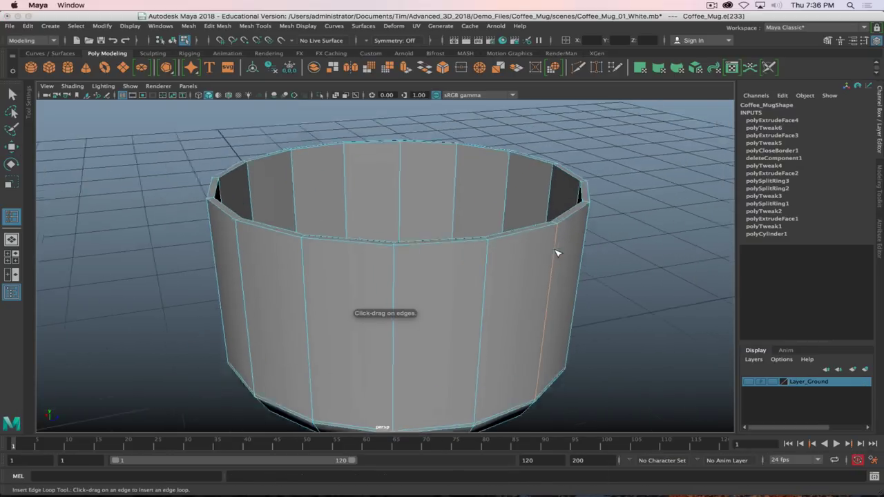
Insert edge loops around the mug wall and near the inner rim, checking smooth preview.
scroll(557, 251, up, 3)
alt+drag(571, 216, 450, 270)
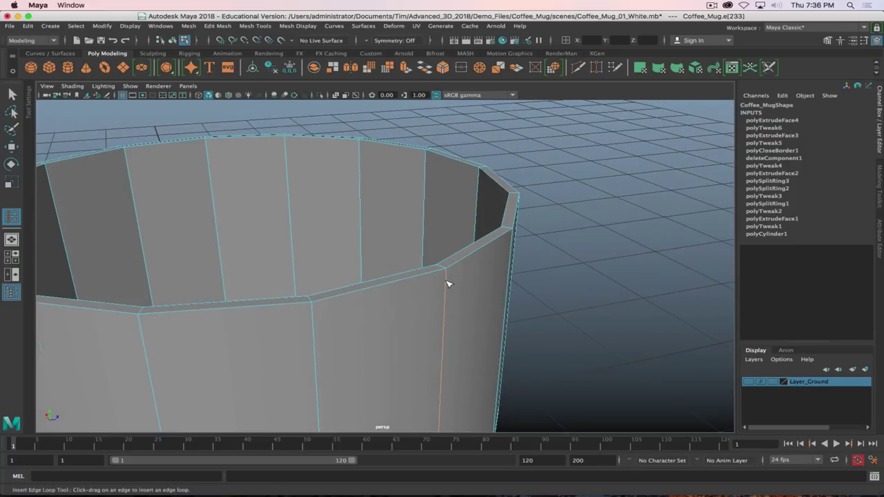
drag(447, 281, 448, 277)
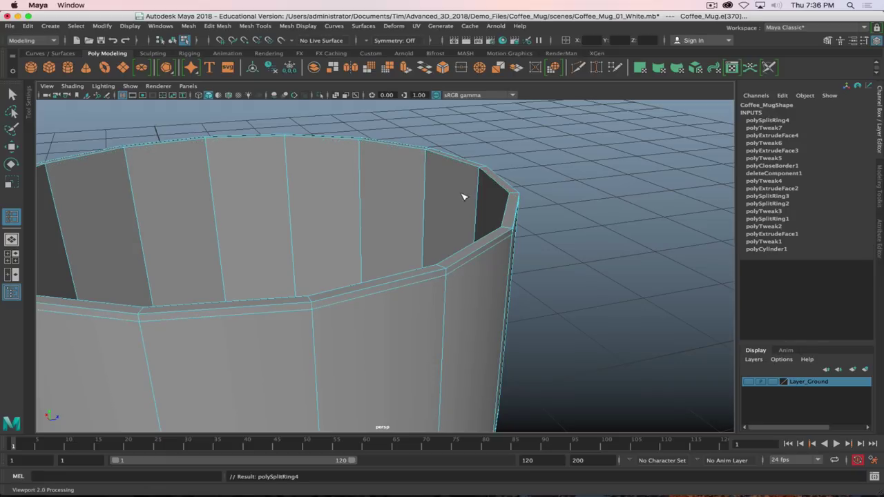
drag(485, 178, 489, 187)
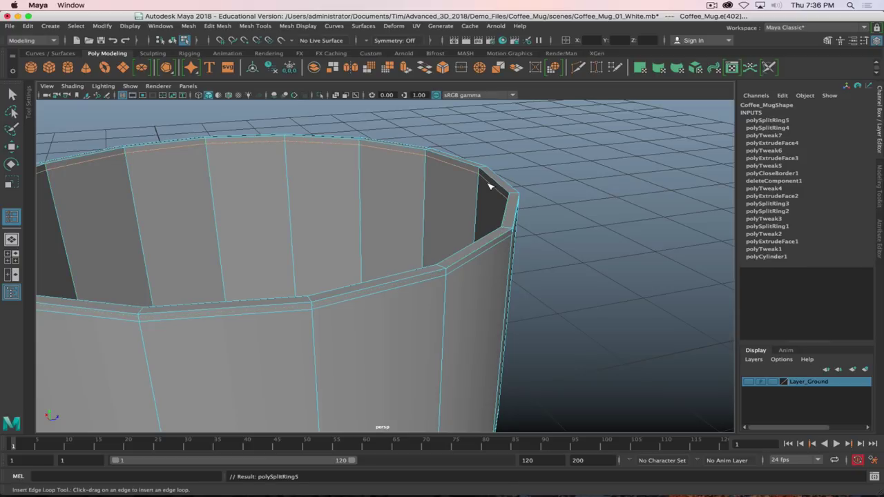
key(3)
key(1)
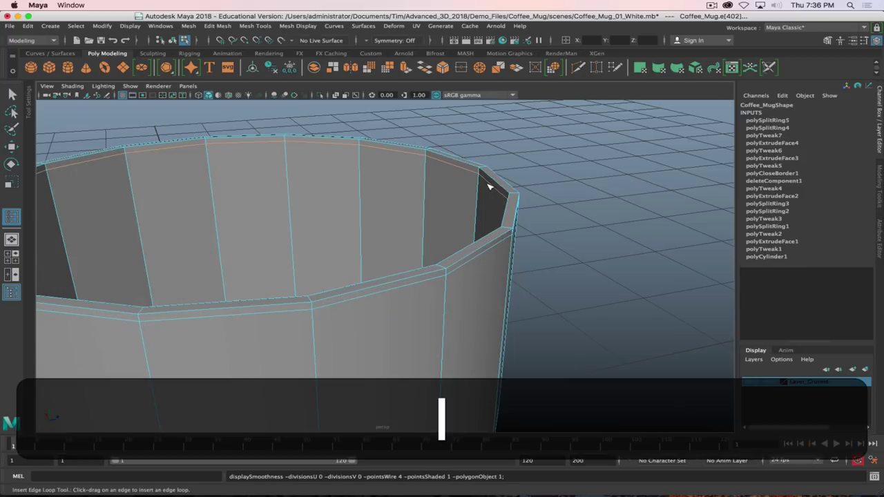
key(3)
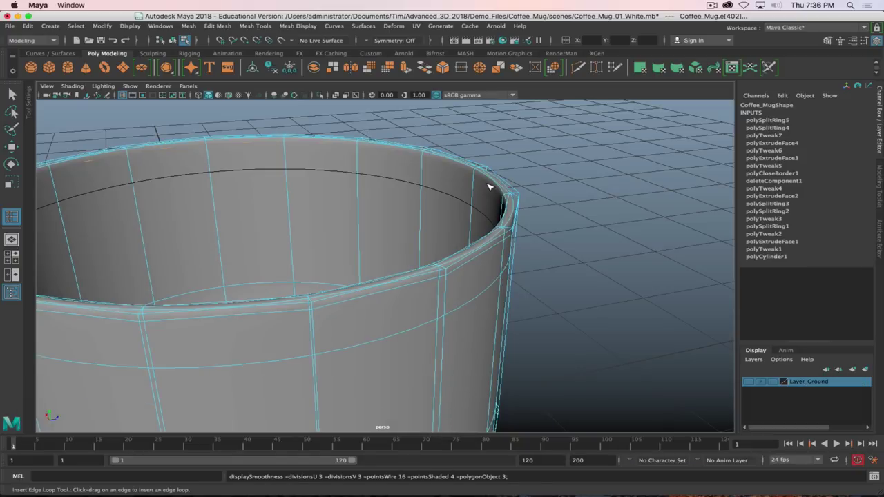
key(1)
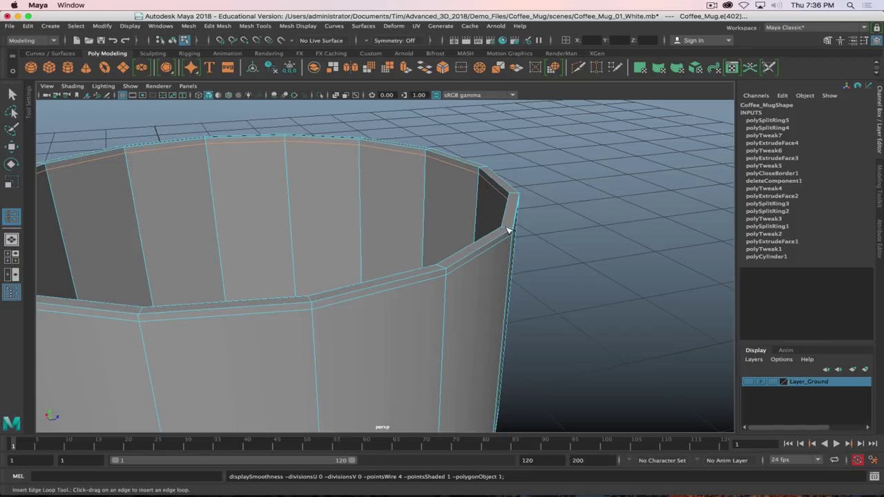
alt+drag(476, 240, 502, 249)
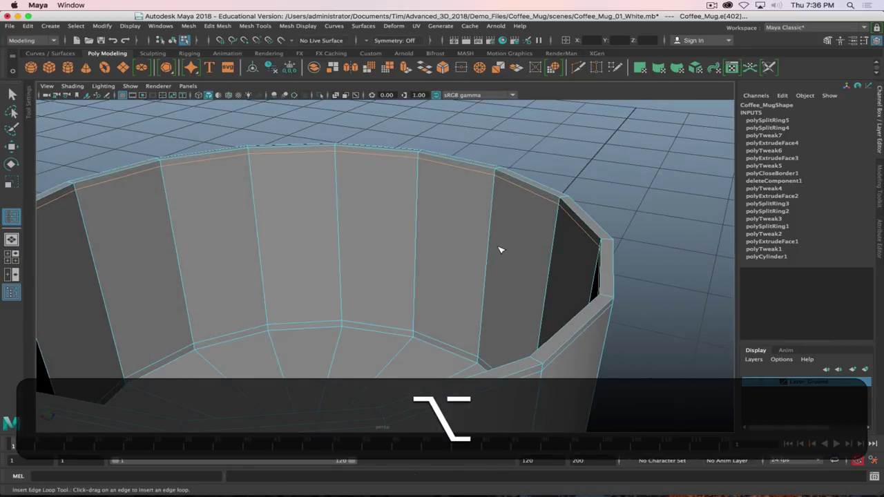
key(3)
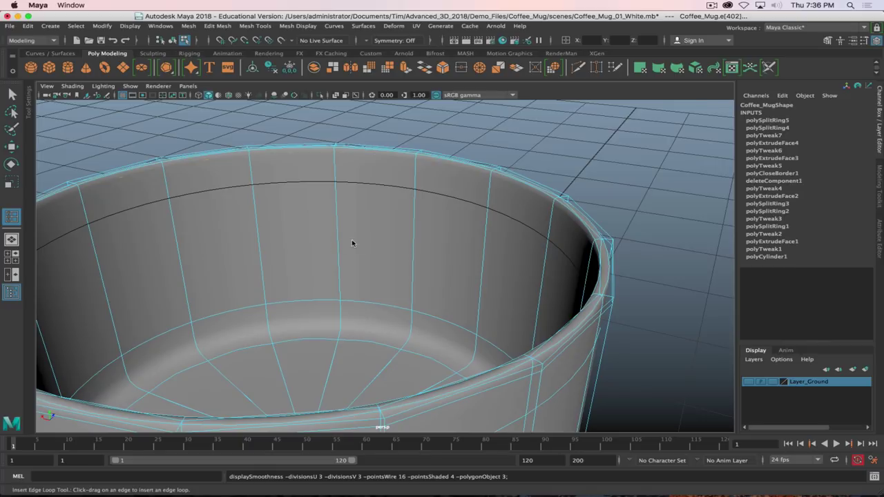
Inspect the rim in object mode, then return to edge editing in faceted view.
right_drag(482, 217, 536, 196)
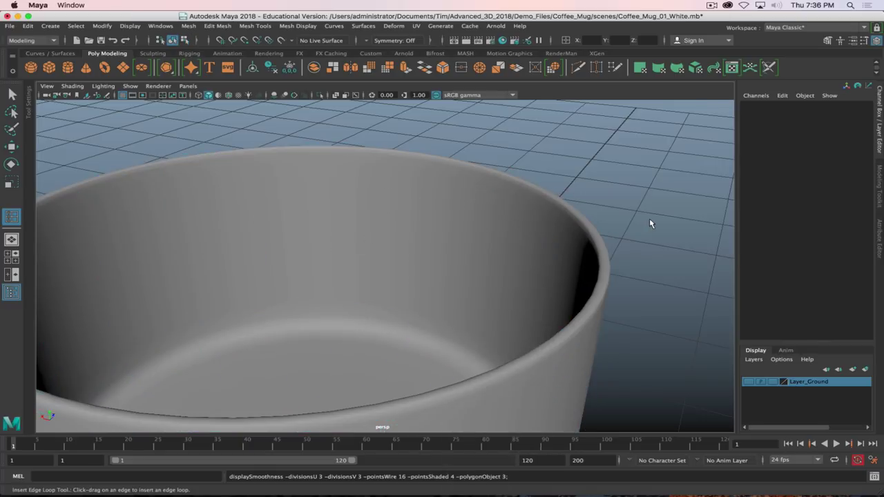
click(598, 300)
alt+drag(598, 300, 614, 258)
click(647, 256)
mouse_move(614, 258)
alt+right_down()
mouse_move(608, 265)
mouse_move(617, 254)
alt+right_up()
mouse_move(616, 253)
alt+mouse_down()
mouse_move(636, 245)
mouse_move(618, 250)
alt+mouse_up()
click(617, 250)
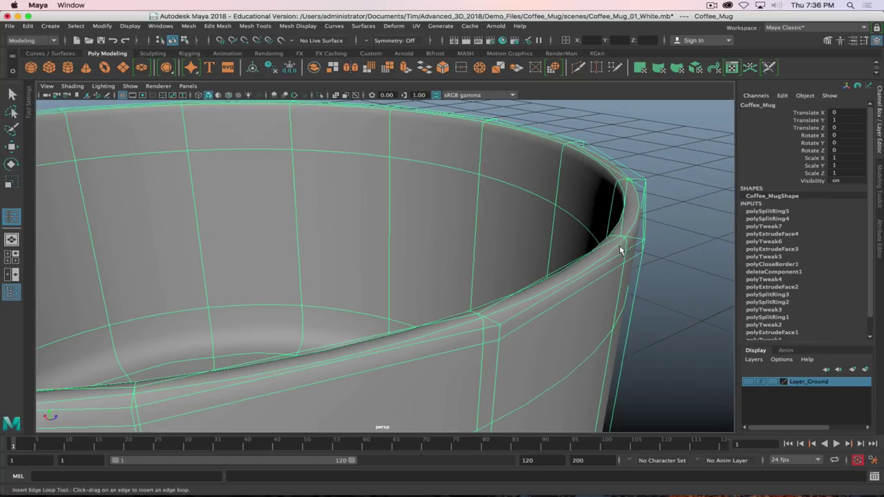
mouse_move(624, 247)
right_down()
mouse_move(628, 207)
mouse_move(627, 234)
right_up()
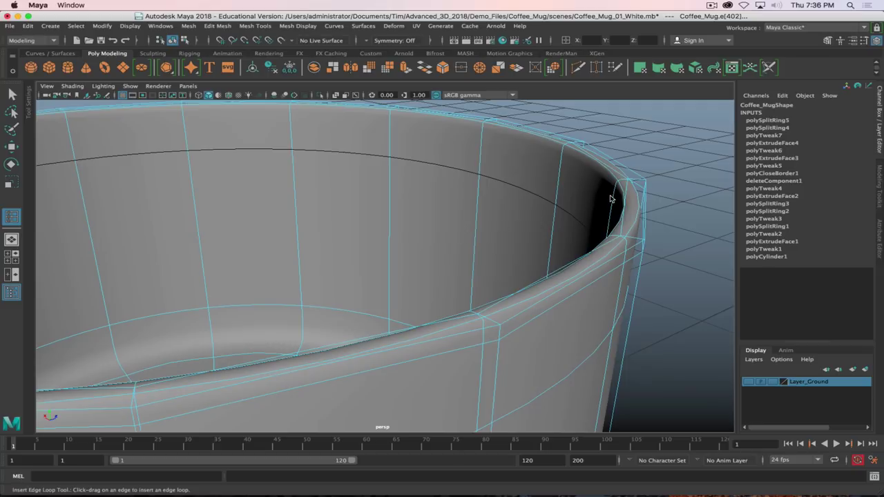
alt+drag(610, 200, 552, 237)
key(1)
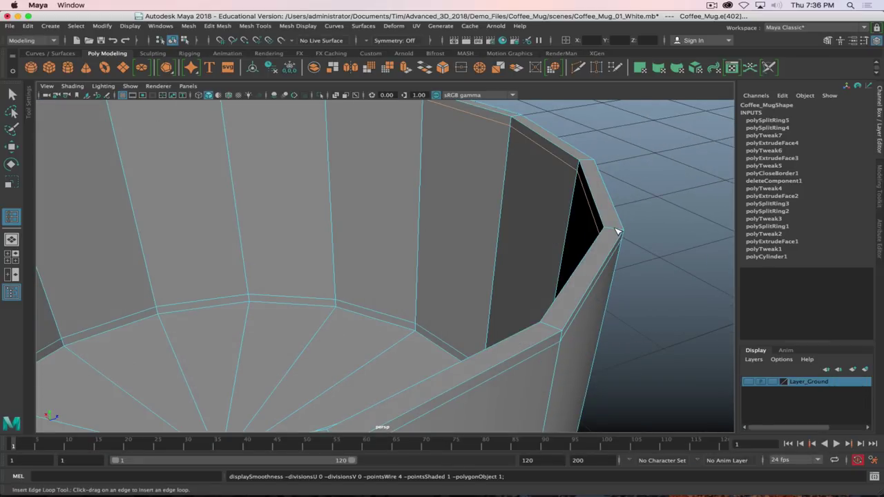
Add a support loop along the rim top, raise it, and check the smoothed rim.
drag(617, 232, 615, 233)
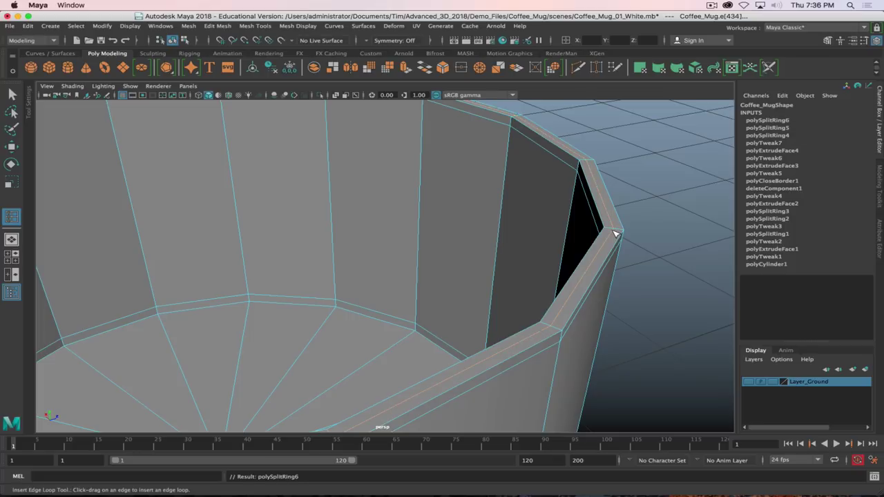
key(w)
drag(149, 127, 551, 256)
key(3)
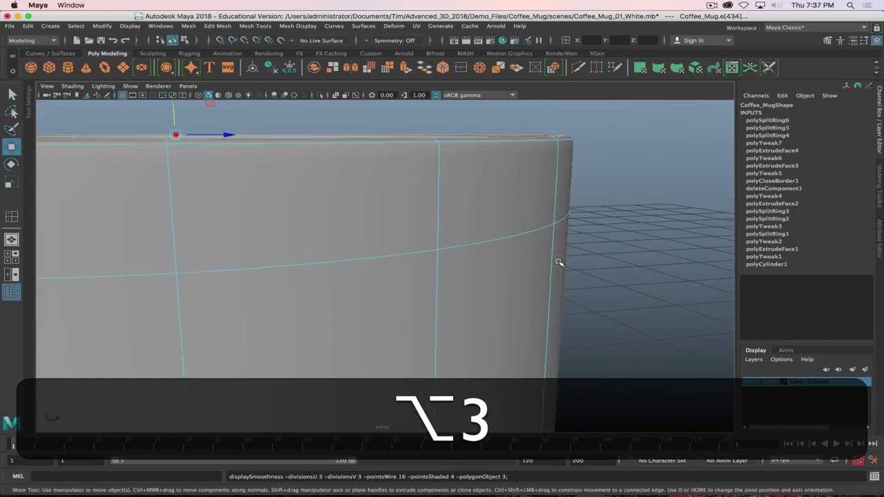
key(q)
right_drag(505, 181, 618, 183)
click(636, 193)
alt+drag(636, 193, 576, 199)
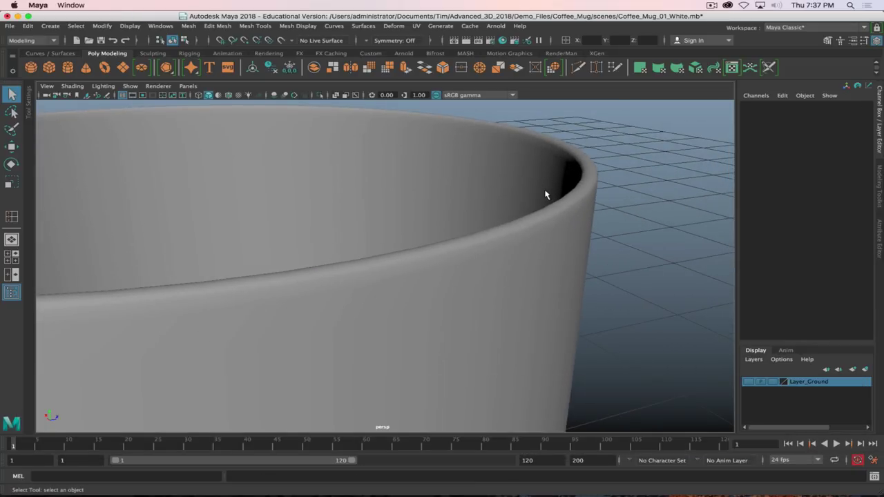
Compare with the Mug_Multi_2.exr render and move Two_Tone_Mug.jpg to the upper left.
key(super+Tab)
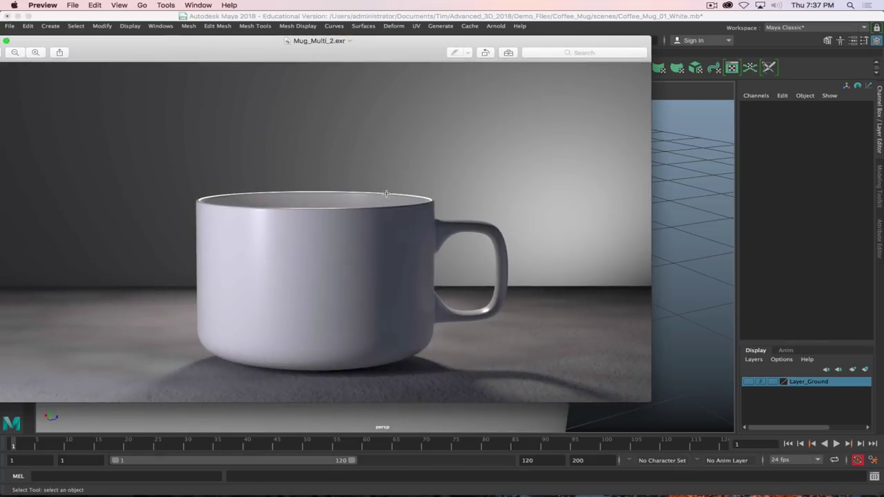
double_click(366, 55)
alt+right_drag(539, 349, 385, 350)
alt+drag(385, 349, 396, 317)
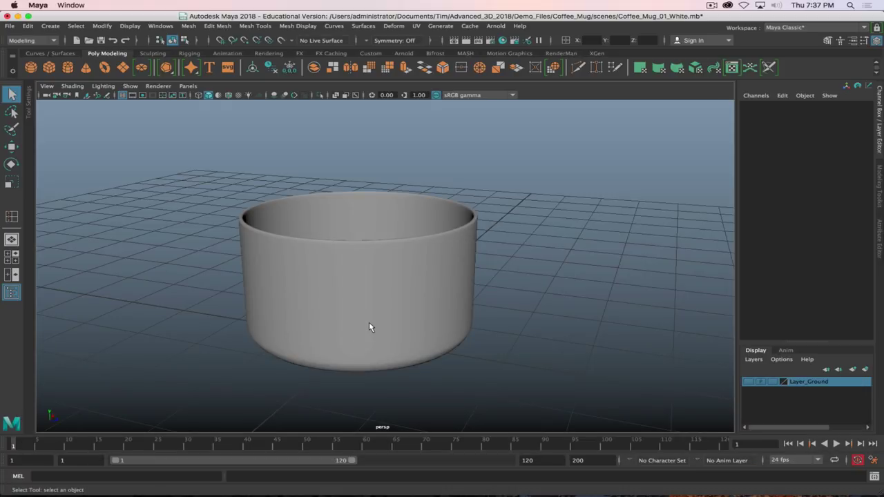
key(super+Tab)
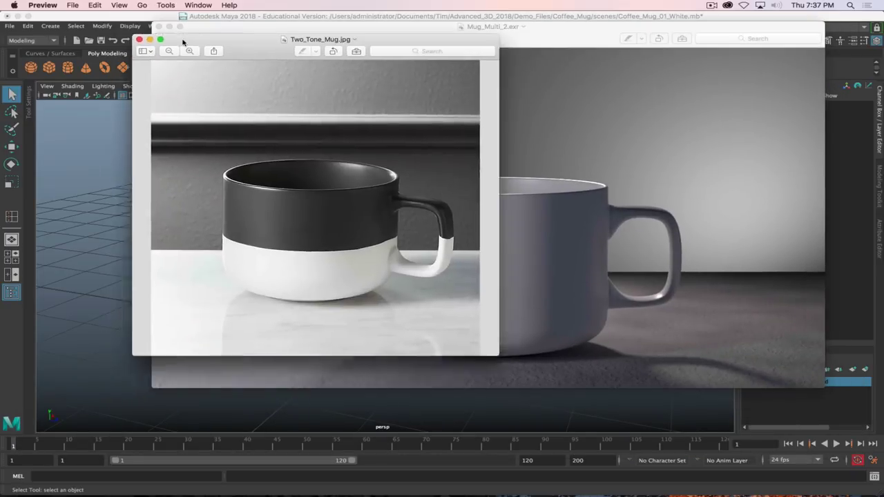
drag(235, 53, 127, 54)
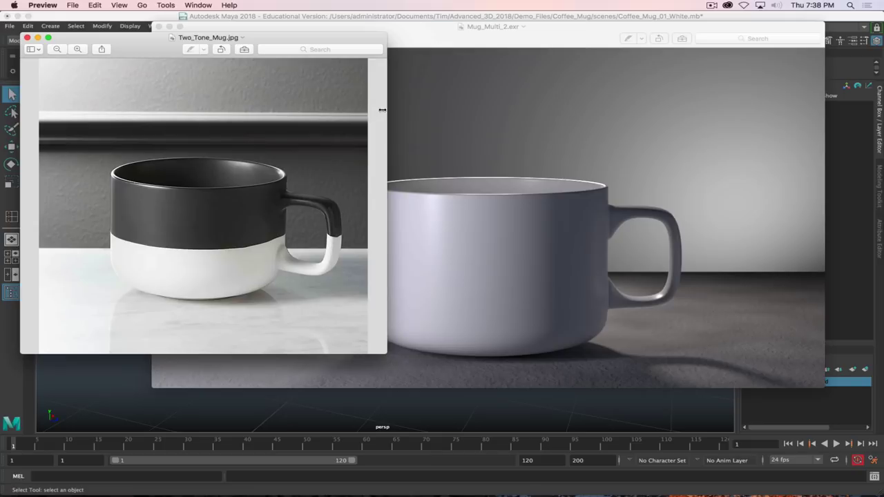
Close the Two_Tone_Mug.jpg and Mug_Multi_2.exr reference images, returning to the Maya mug scene.
key(super+w)
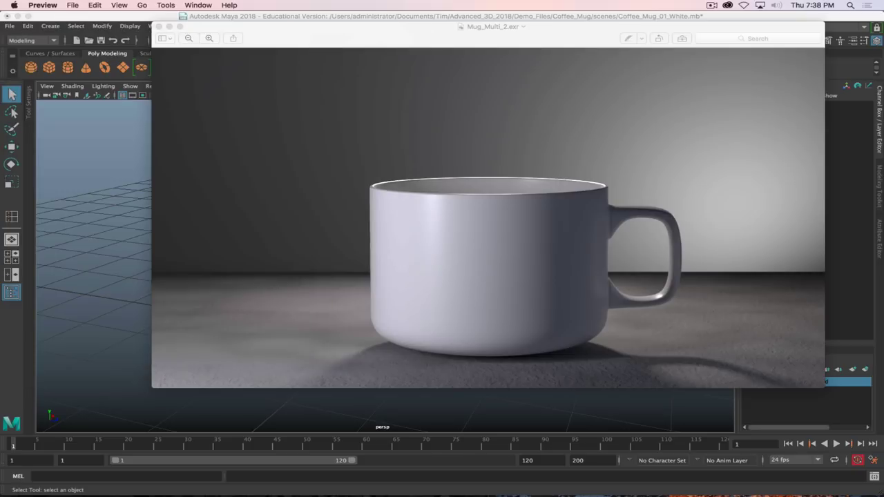
key(super+w)
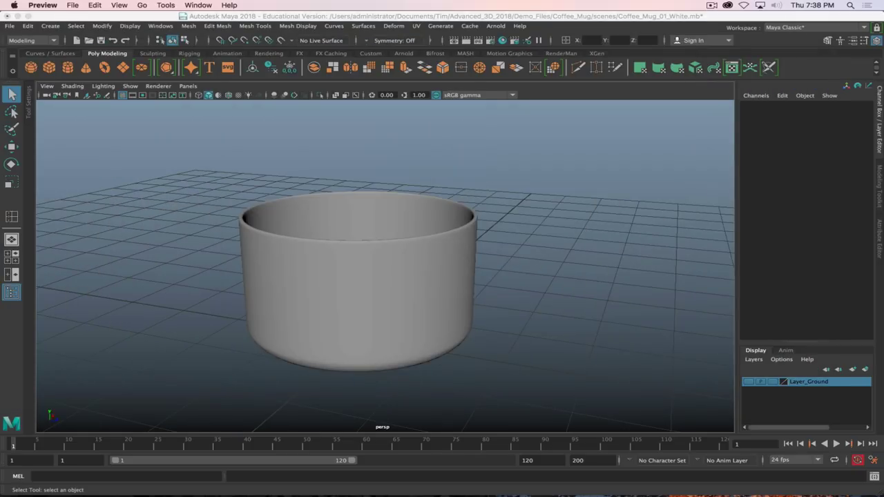
click(711, 5)
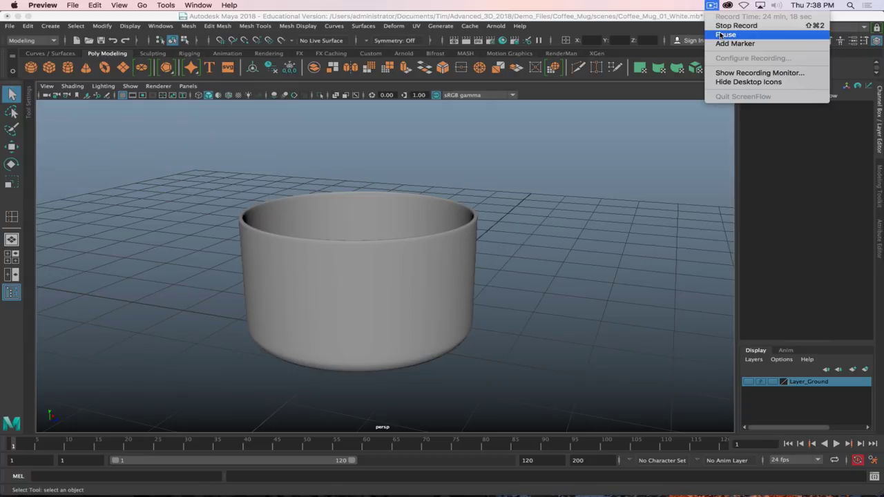
click(721, 35)
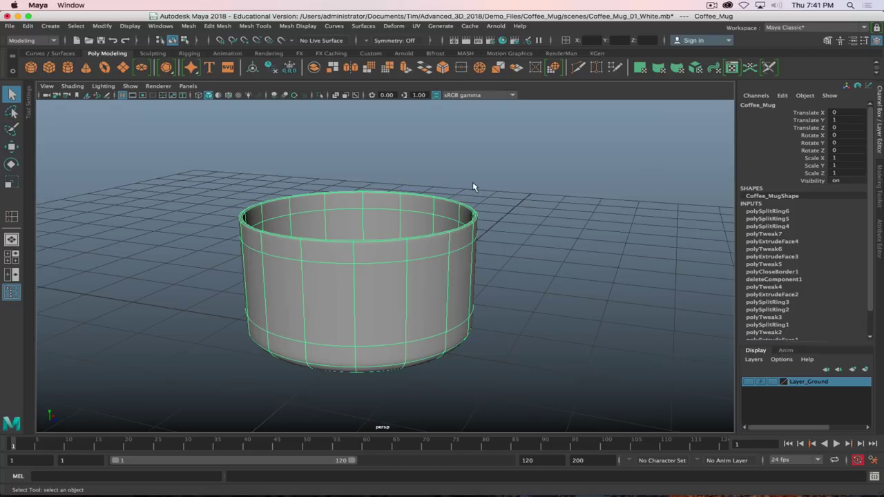
Orbit to a level side view of the mug and show it without smoothing.
scroll(366, 265, down, 2)
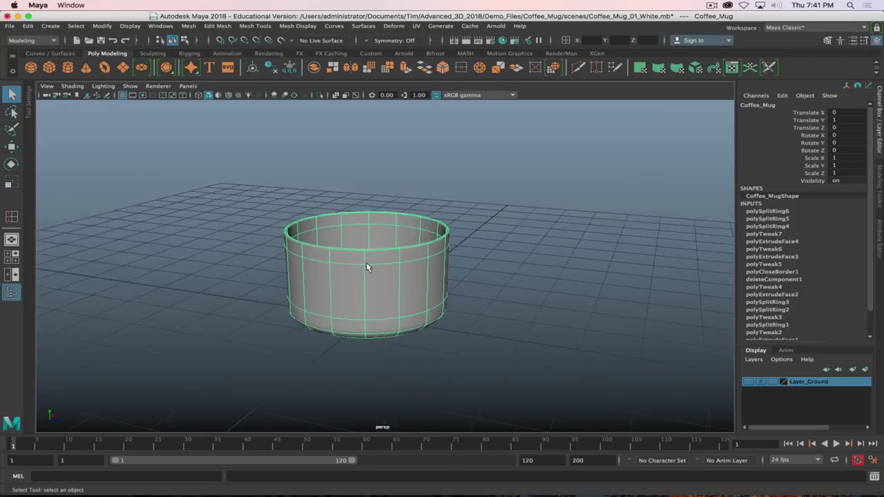
scroll(371, 262, up, 4)
alt+drag(371, 263, 353, 256)
alt+drag(503, 291, 511, 267)
key(alt+1)
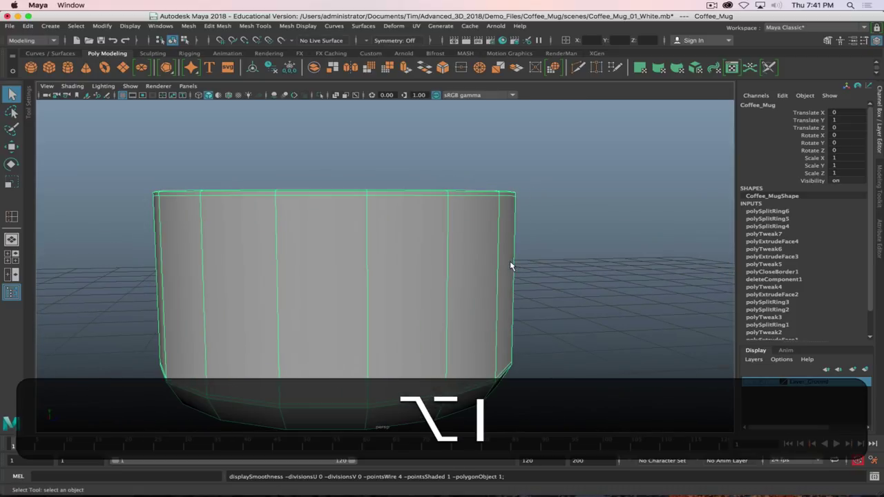
Maximise the front view of the mug and place the two-tone mug reference photo beside it.
alt+drag(497, 205, 246, 282)
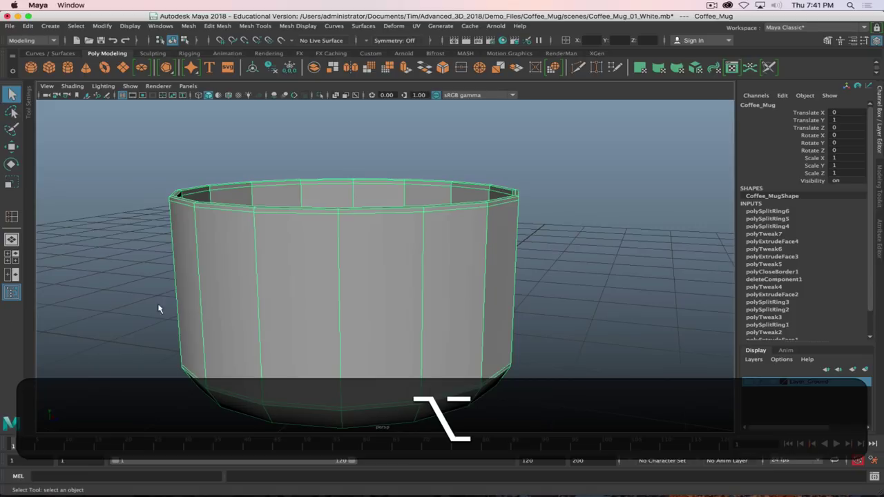
alt+drag(247, 328, 266, 320)
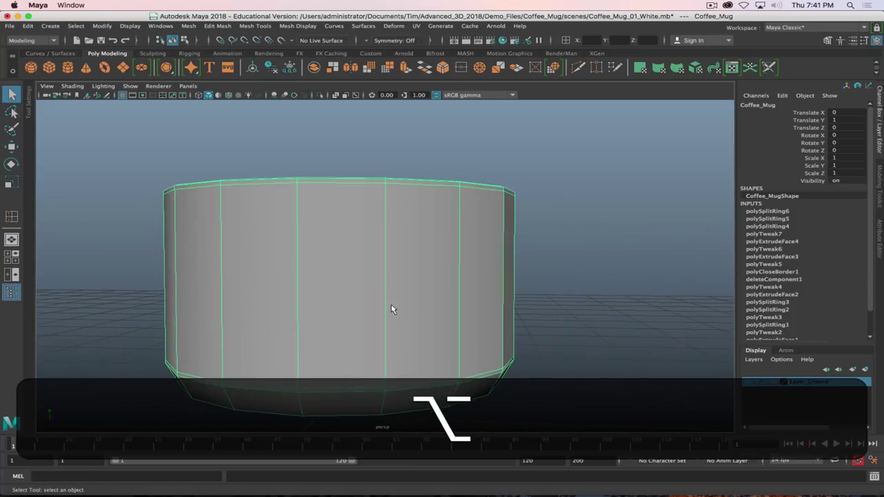
key(space)
key(space)
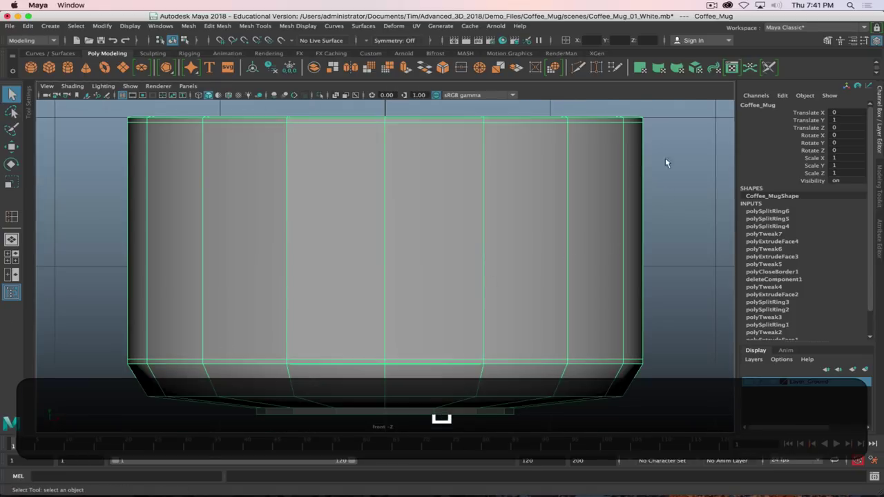
key(super+Tab)
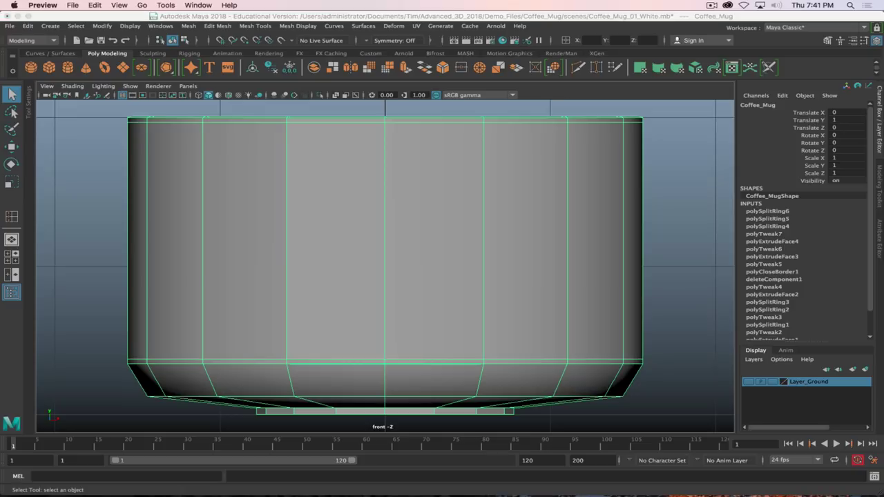
drag(130, 28, 186, 158)
Insert a horizontal edge loop on the mug body and slide it up toward the rim.
click(13, 217)
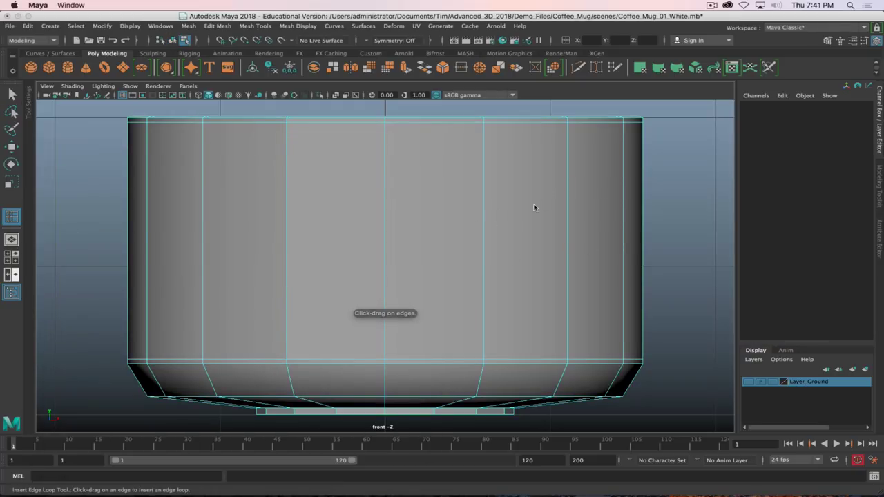
click(568, 160)
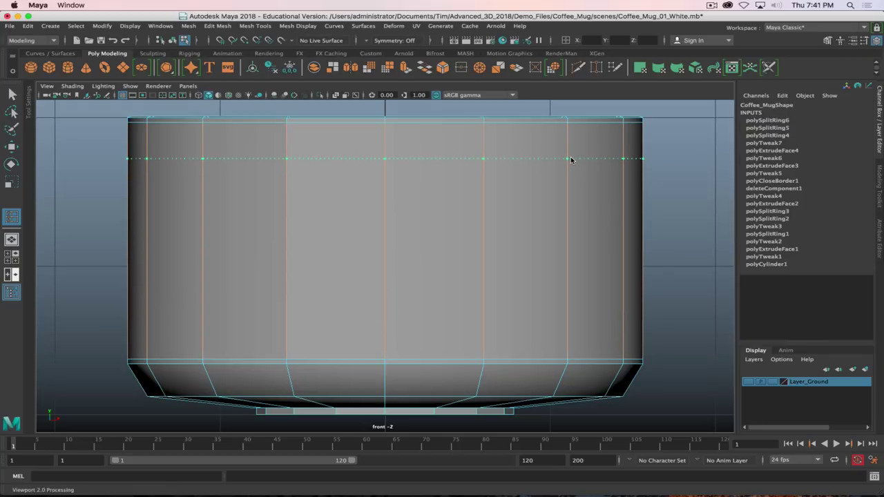
drag(571, 160, 573, 164)
drag(576, 152, 579, 150)
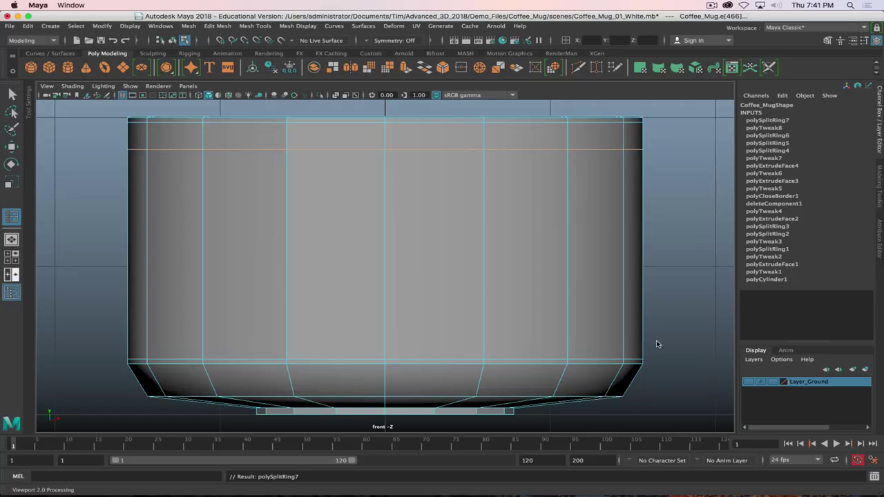
Check and close the reference photo, then open the Insert Edge Loop Tool settings.
key(super+Tab)
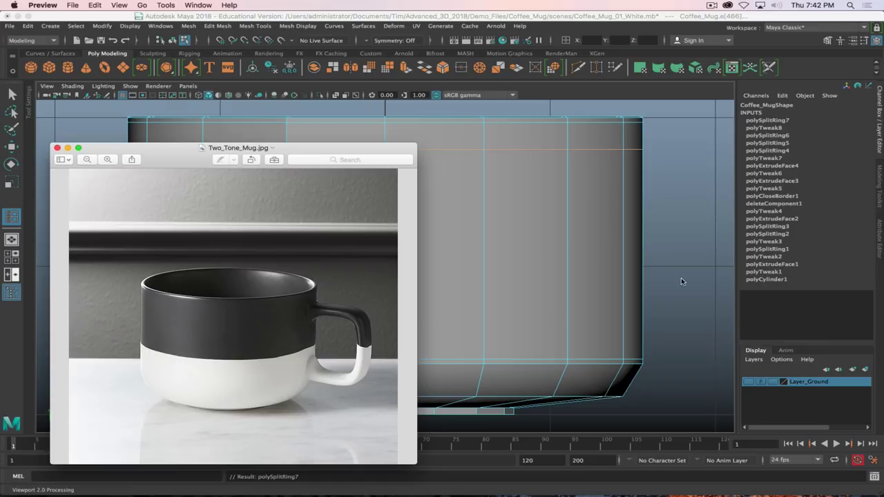
drag(195, 151, 0, 152)
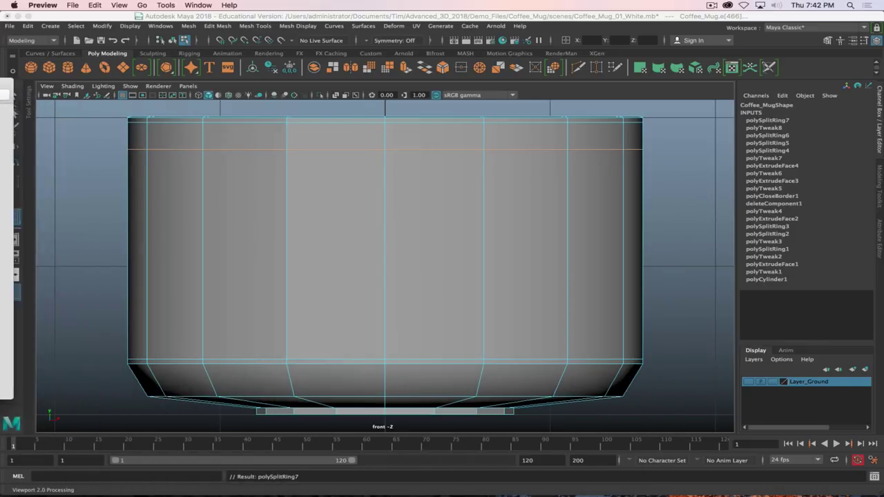
key(super+w)
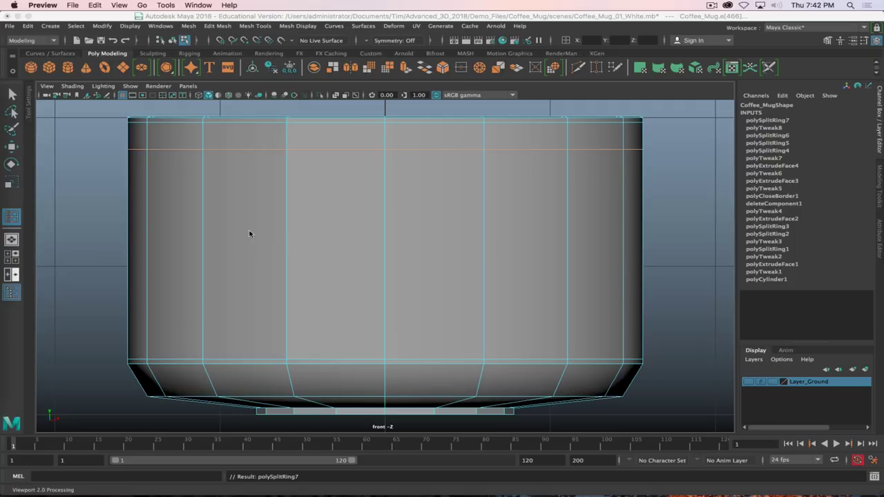
double_click(11, 216)
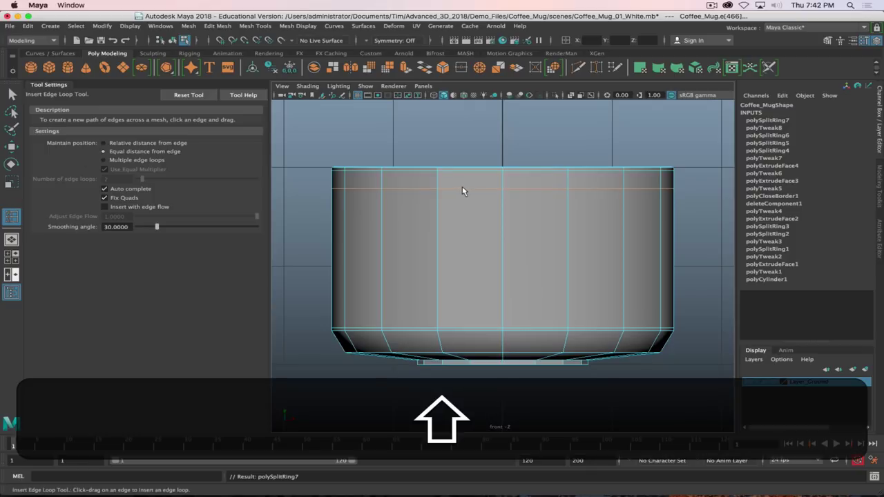
Insert two evenly spaced edge loops across the mug's middle and scale them farther apart vertically.
shift+right_drag(462, 187, 508, 252)
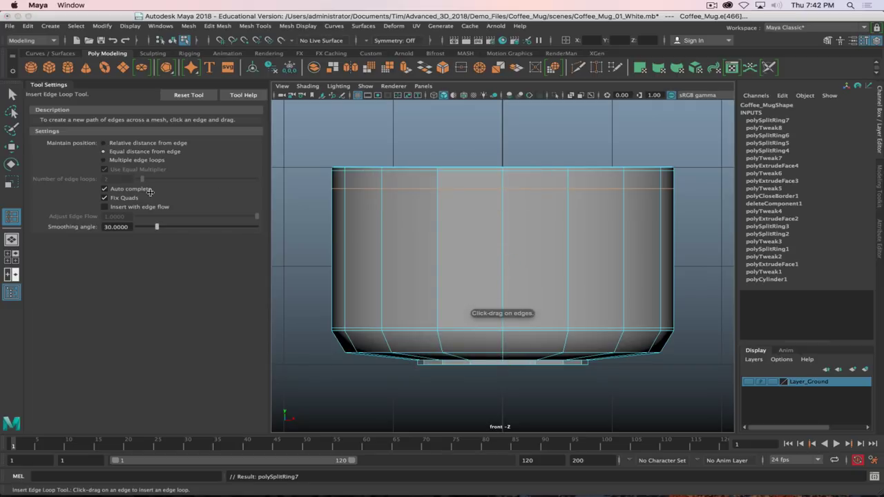
click(104, 160)
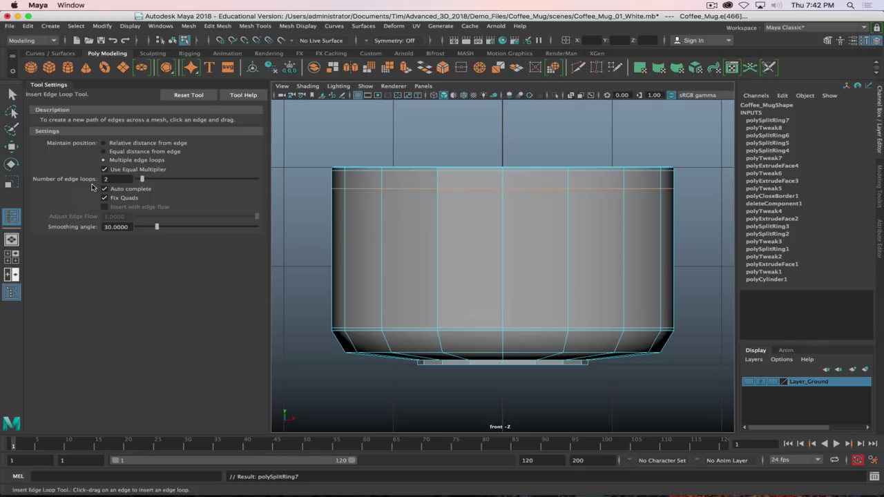
click(566, 250)
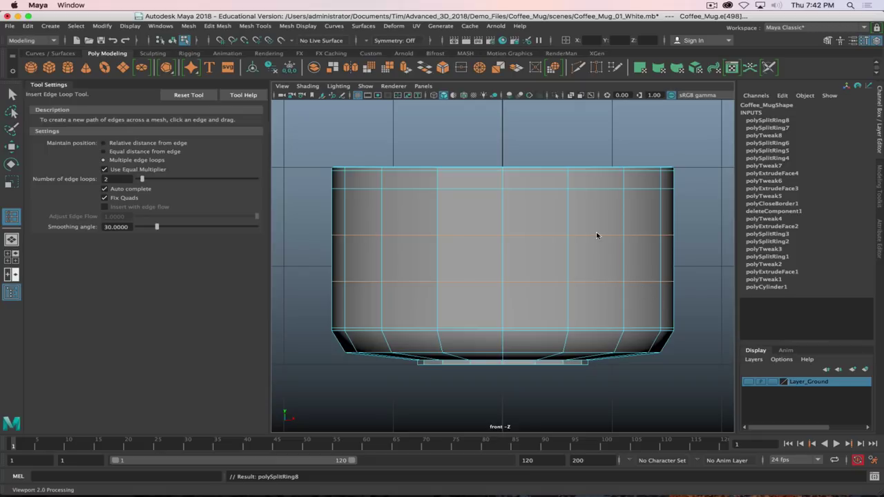
key(r)
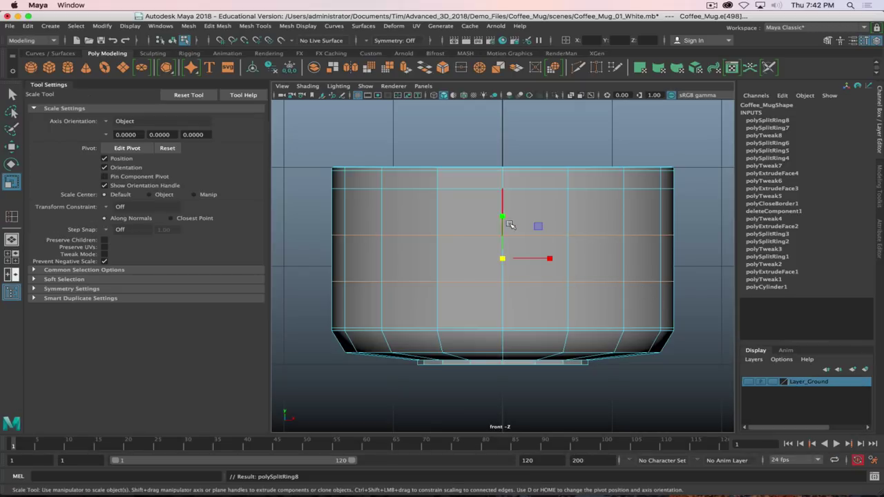
drag(502, 217, 511, 197)
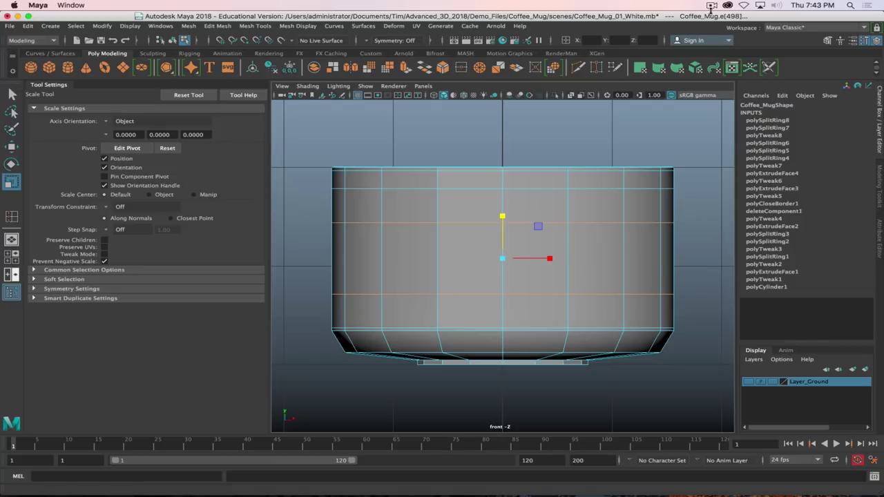
Preview the mug smoothed, return to the unsmoothed display, and switch to vertex selection.
click(711, 5)
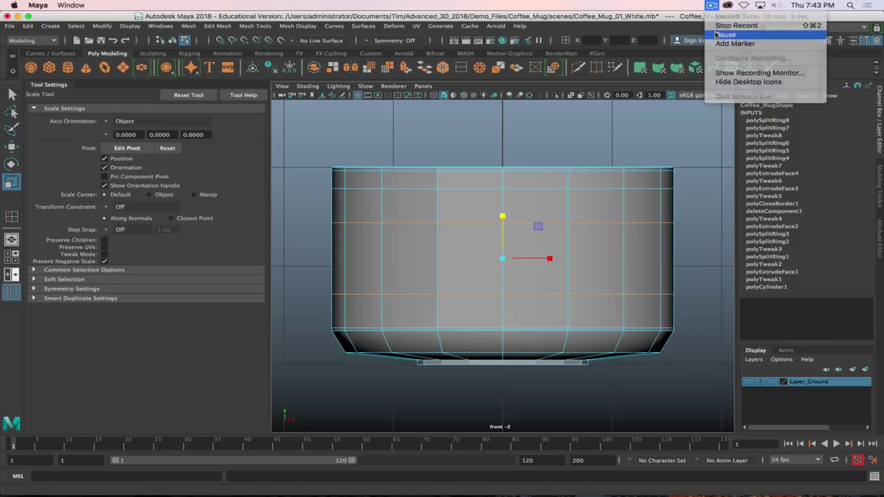
click(726, 35)
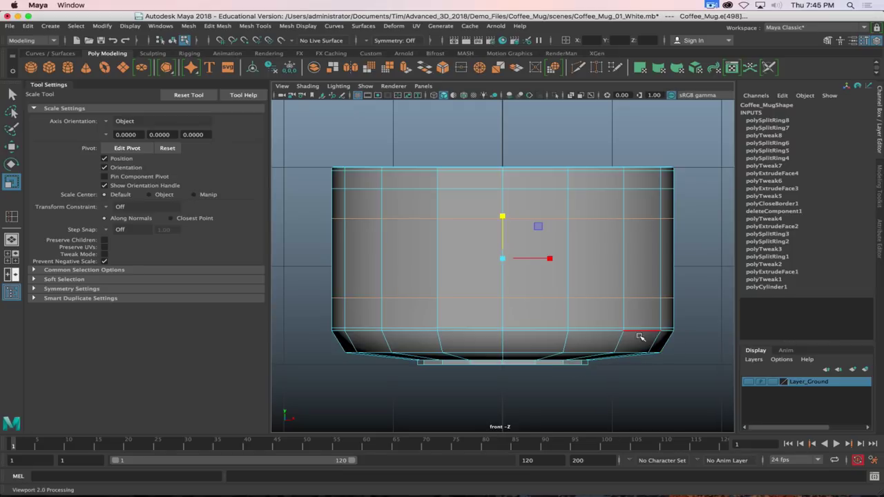
key(3)
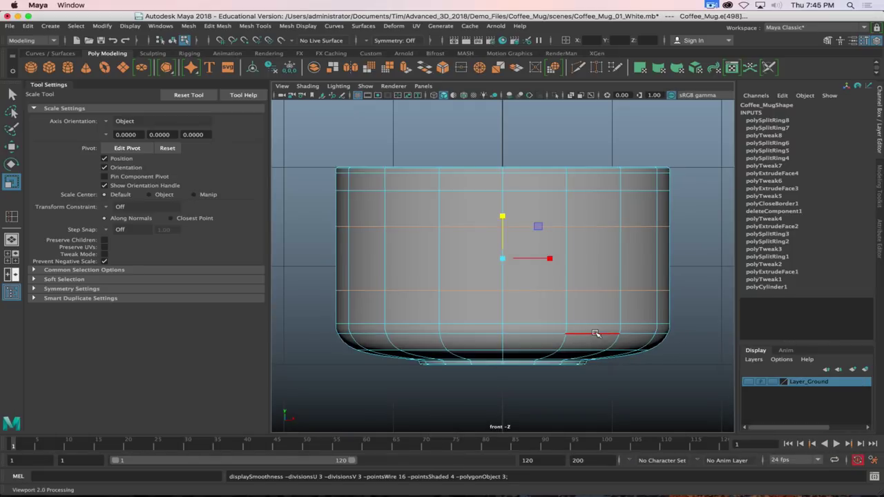
key(1)
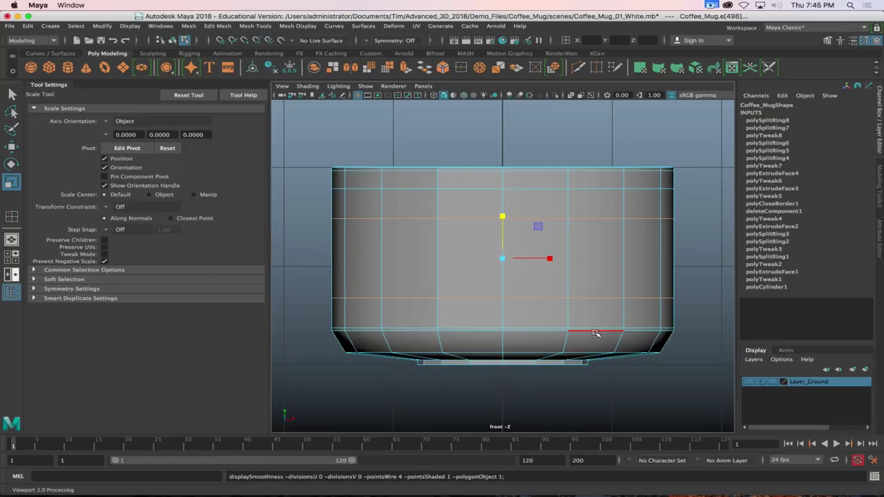
right_drag(633, 215, 594, 214)
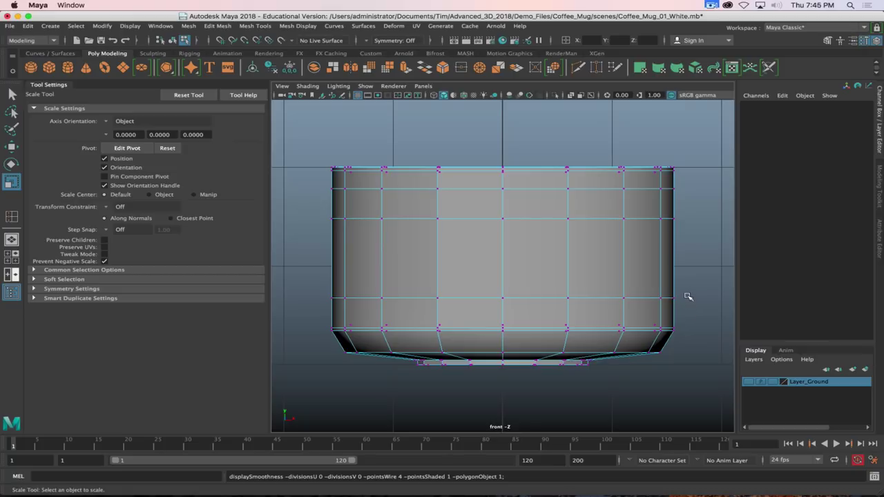
drag(694, 284, 286, 356)
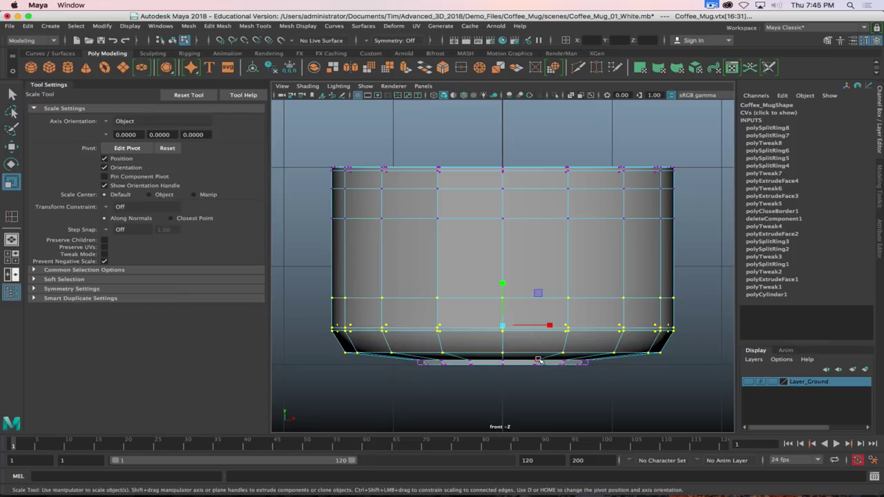
key(w)
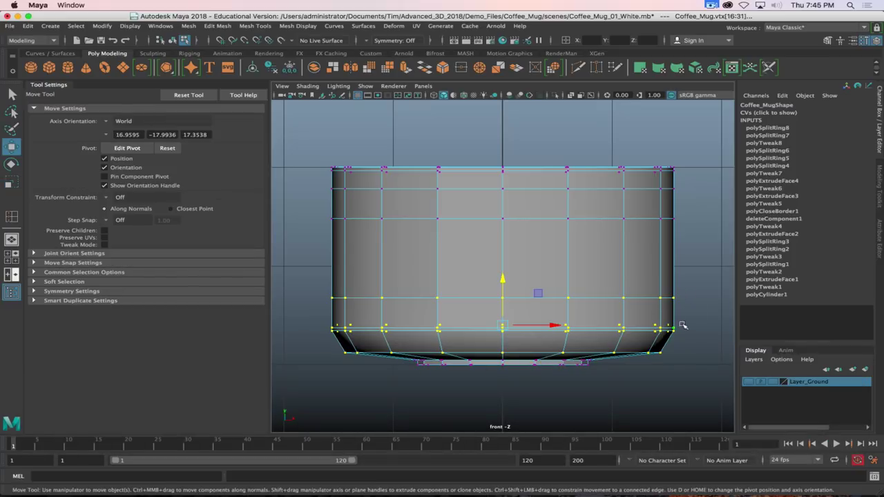
drag(699, 285, 310, 358)
drag(504, 276, 501, 281)
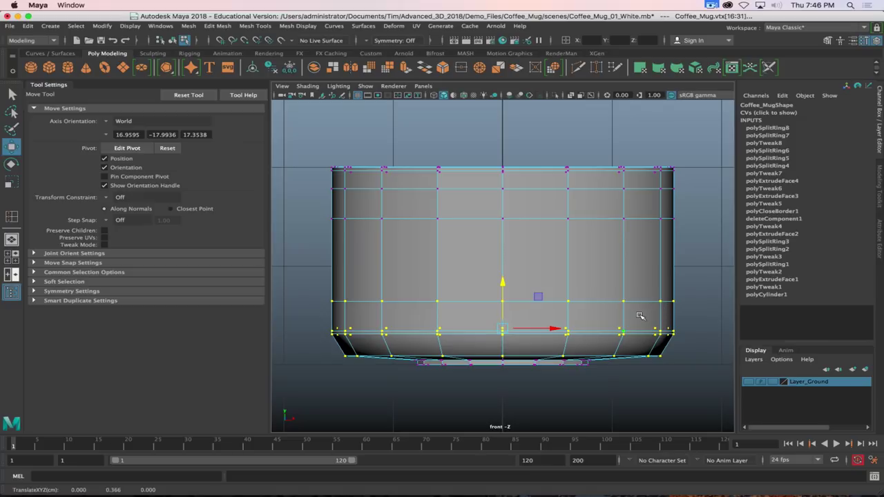
click(702, 276)
key(3)
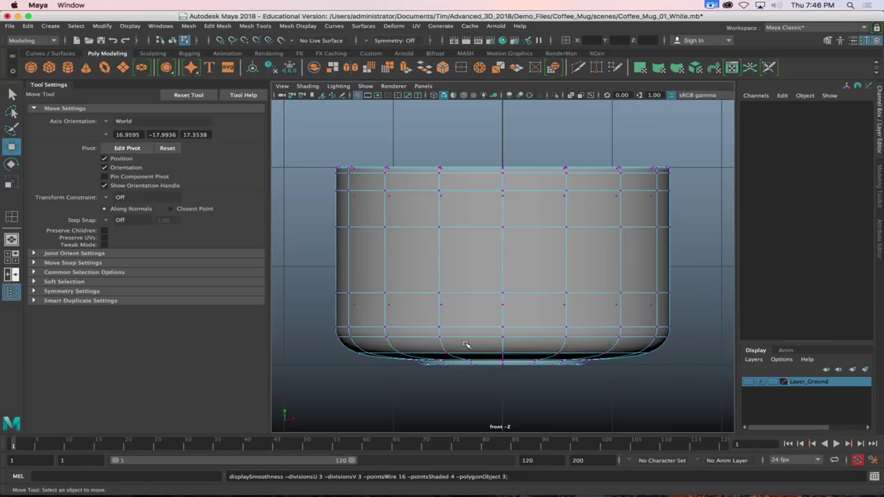
key(super+Tab)
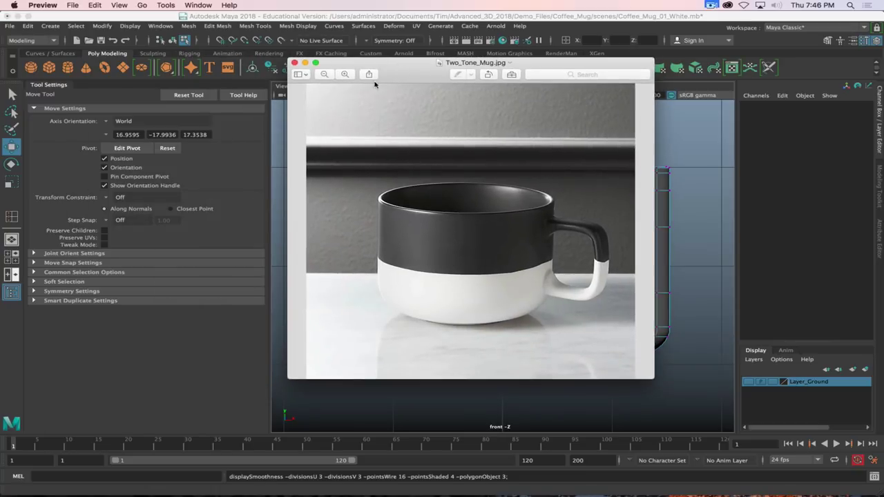
key(super+w)
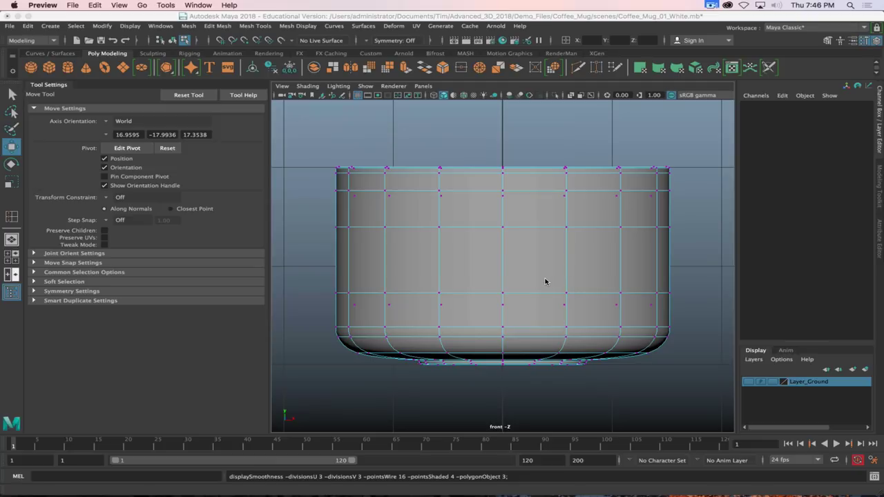
key(3)
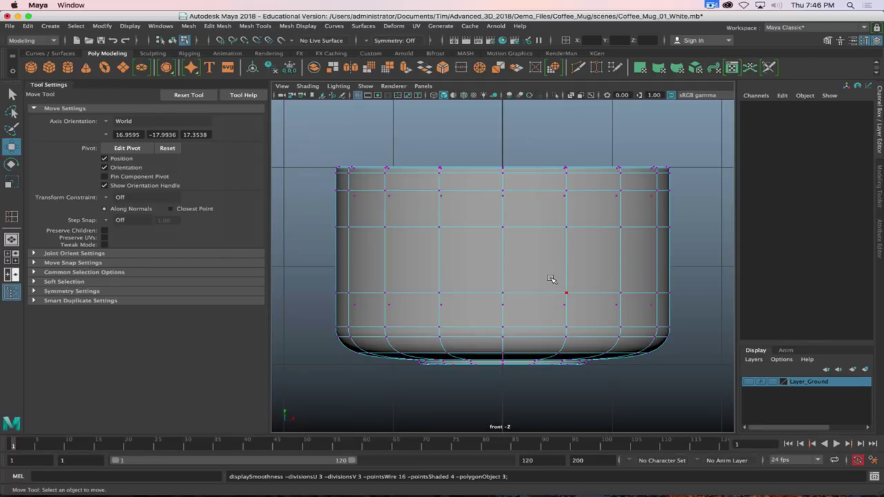
Turn off the mug's smooth preview and bring up the four-view layout.
key(1)
scroll(577, 275, down, 5)
alt+drag(582, 278, 508, 235)
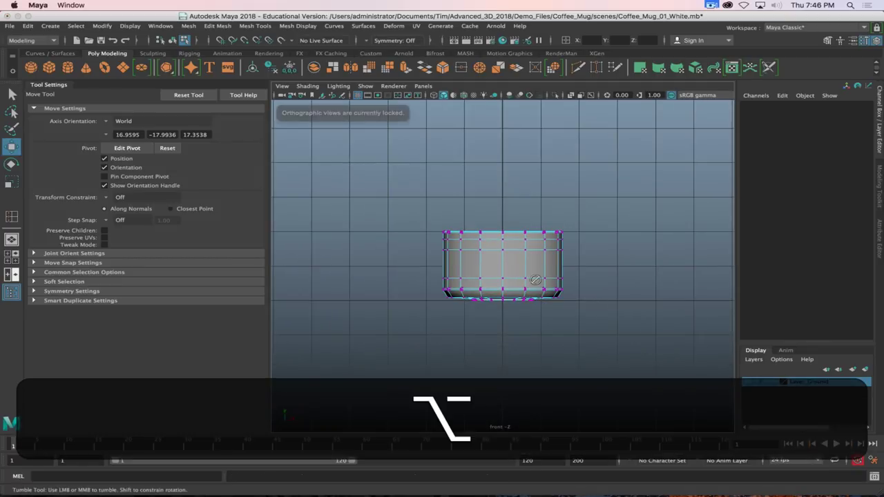
right_drag(508, 234, 538, 220)
key(space)
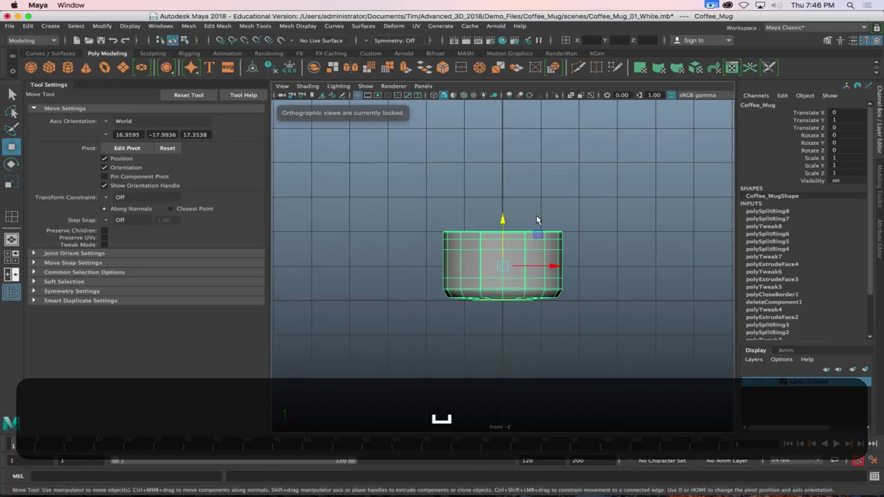
click(604, 224)
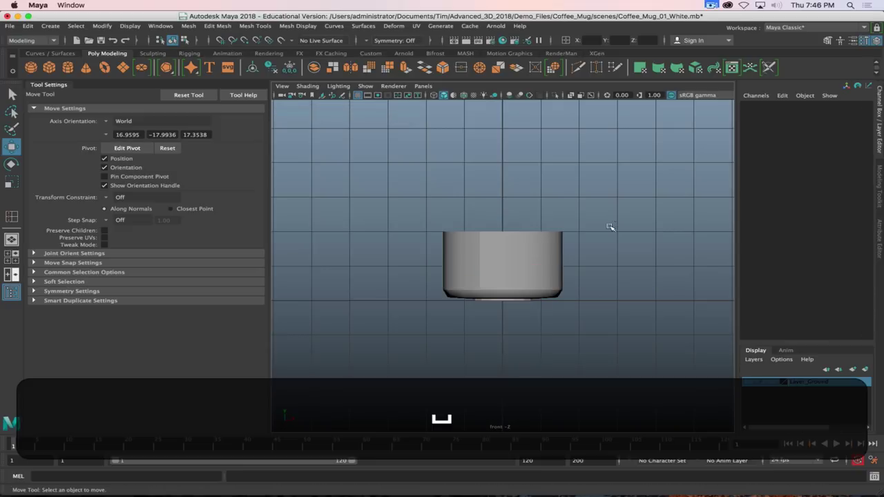
key(space)
key(space)
Select two faces on the mug's side and move in close to inspect the rim.
alt+drag(543, 246, 552, 276)
click(529, 290)
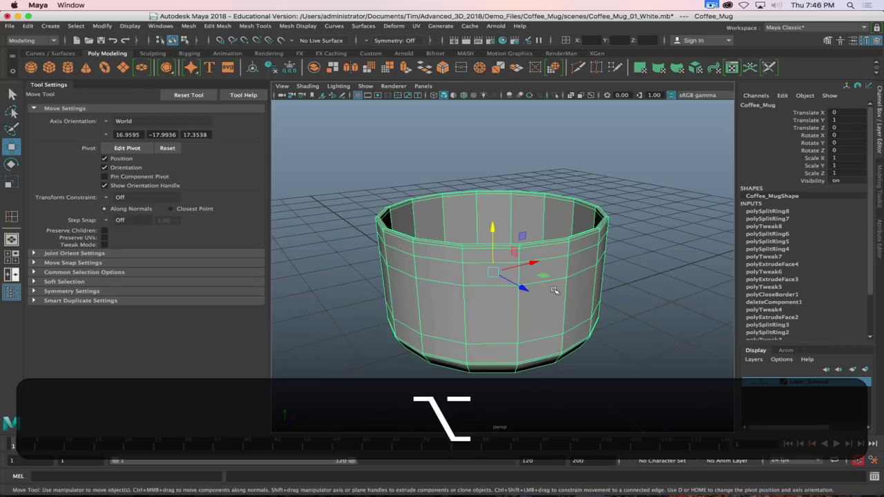
right_drag(556, 268, 556, 241)
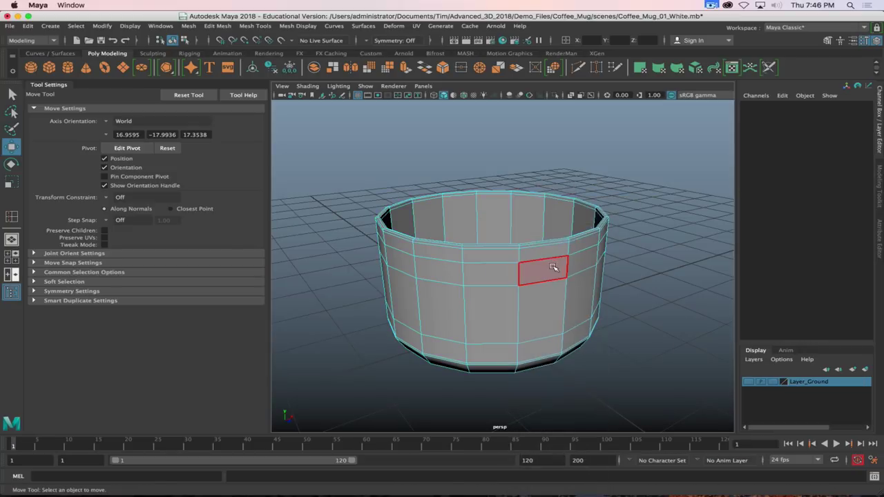
click(557, 270)
shift+click(543, 343)
alt+drag(543, 343, 673, 357)
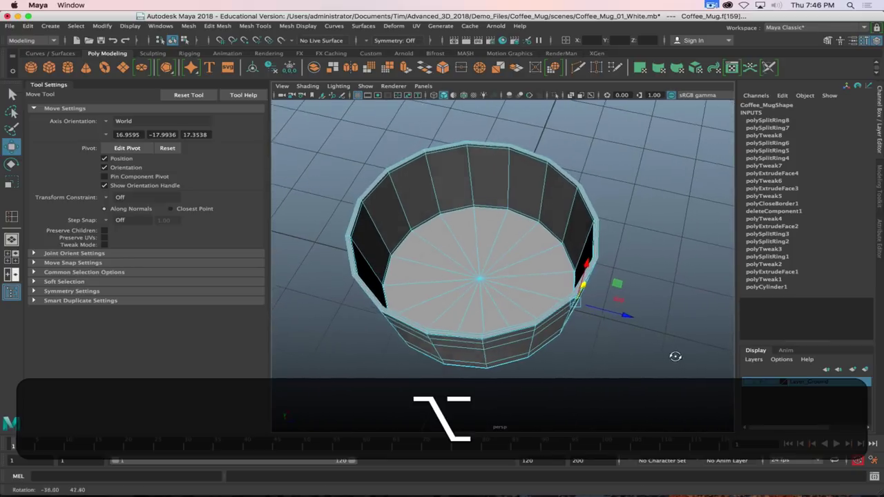
alt+middle_drag(673, 357, 561, 317)
alt+right_drag(561, 317, 490, 296)
mouse_move(491, 297)
alt+mouse_down()
mouse_move(450, 286)
mouse_move(424, 310)
mouse_move(480, 313)
mouse_move(488, 294)
mouse_move(477, 298)
alt+mouse_up()
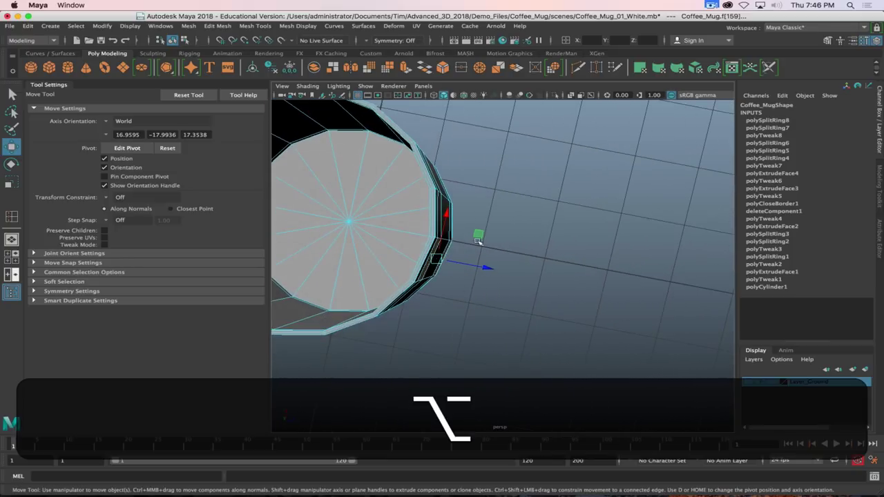
Set the top view to wireframe, zoom the front view to fit the mug, and restore four views.
key(space)
key(4)
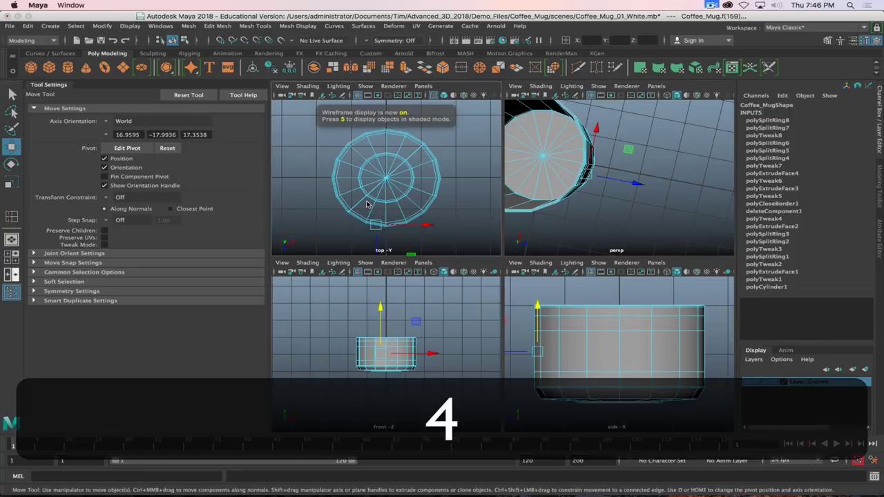
key(space)
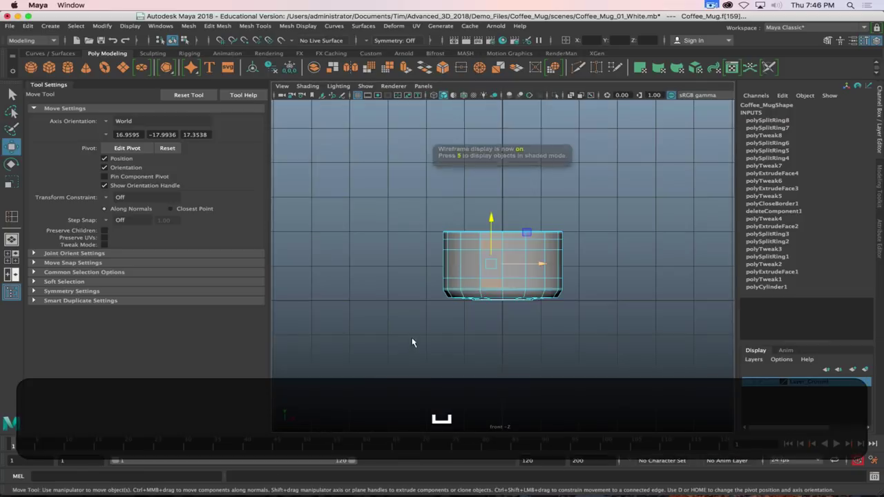
alt+right_drag(464, 256, 481, 266)
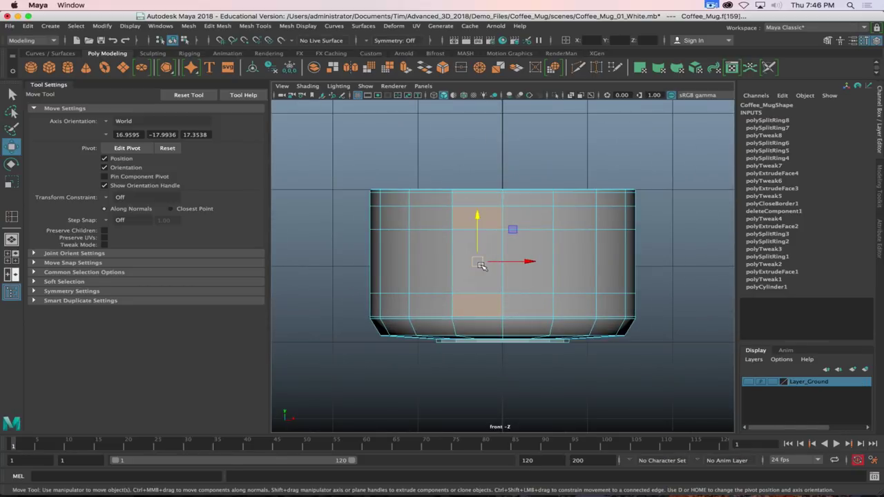
key(space)
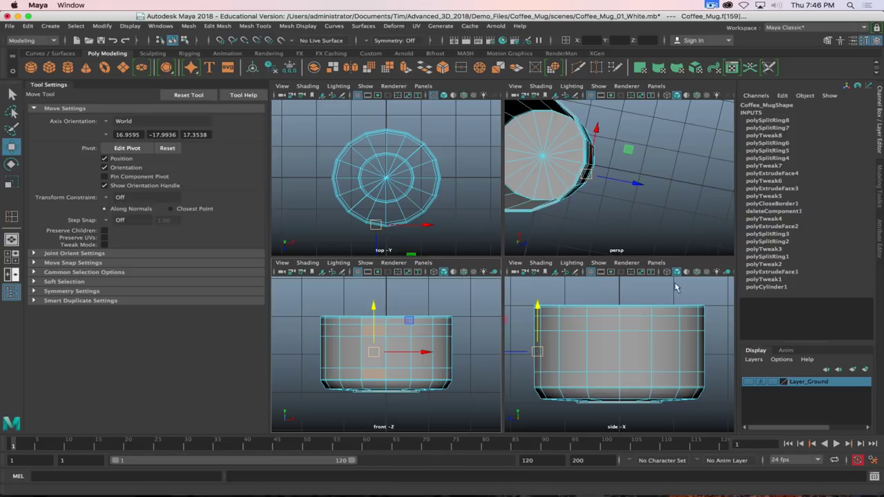
right_click(552, 156)
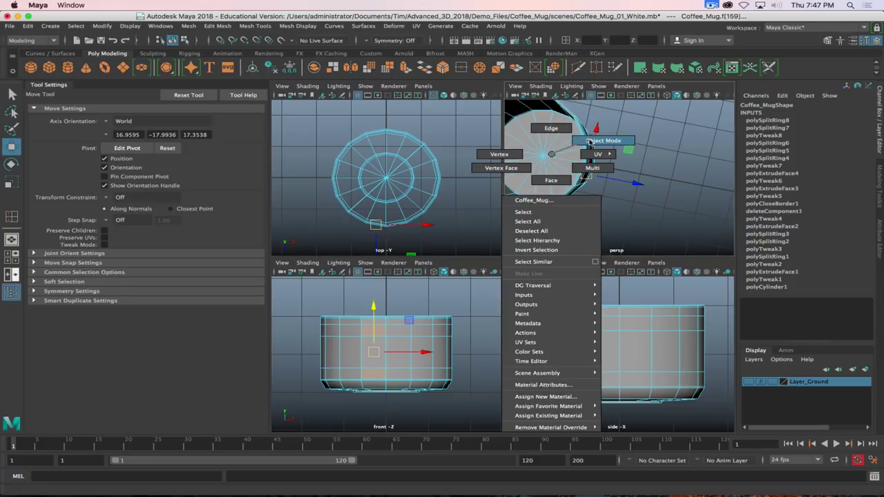
Select the whole mug in Object Mode and set its Rotate Y to 11.25.
click(551, 158)
scroll(551, 158, down, 2)
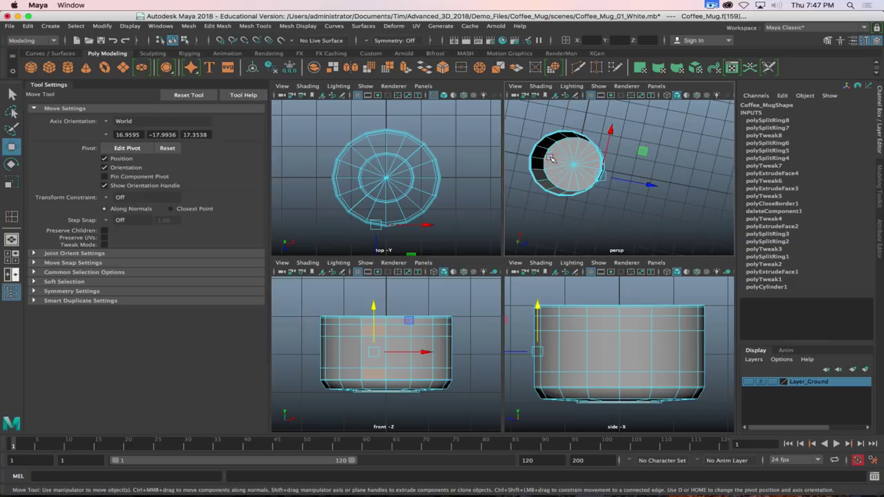
right_drag(552, 158, 554, 181)
alt+middle_drag(579, 171, 630, 176)
right_drag(630, 176, 673, 158)
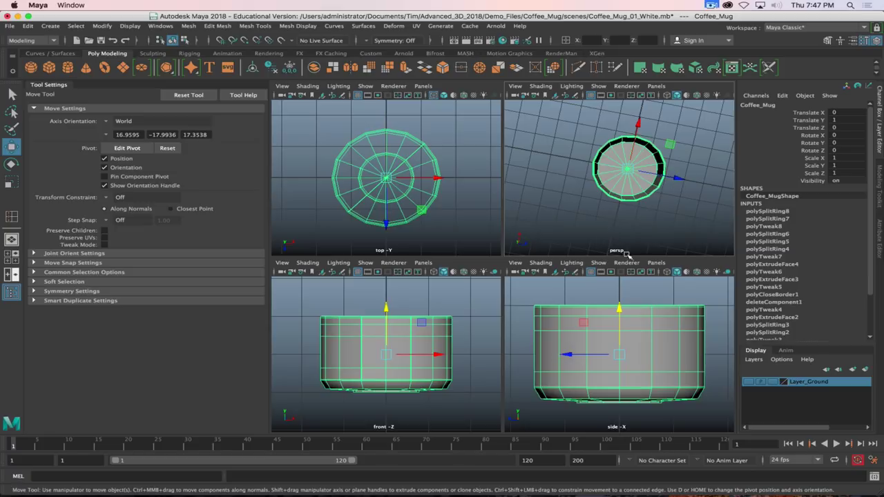
double_click(847, 143)
text(11.25)
key(Return)
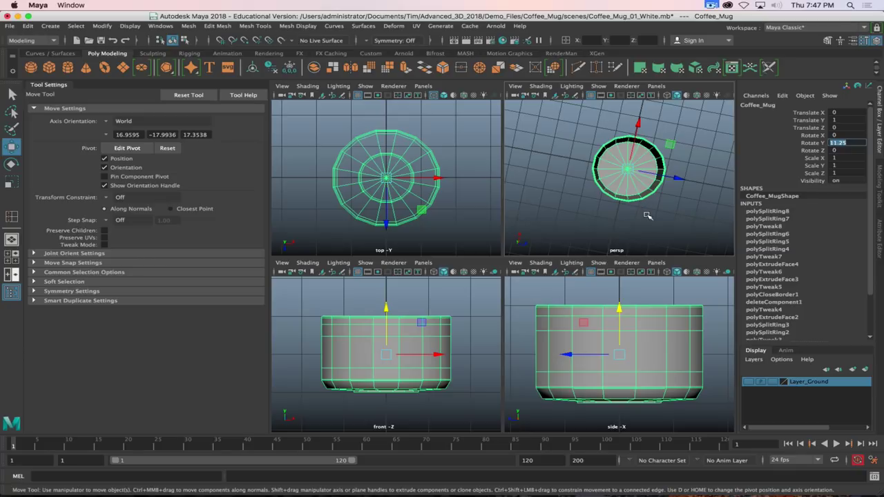
Inspect the rotated mug in a maximized perspective view, undoing an accidental face move.
alt+drag(649, 218, 625, 190)
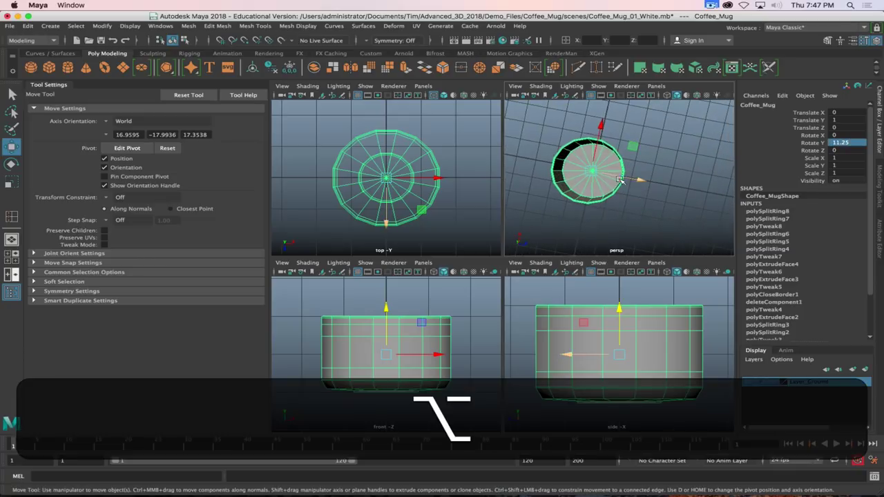
key(space)
scroll(525, 242, down, 2)
scroll(532, 245, up, 8)
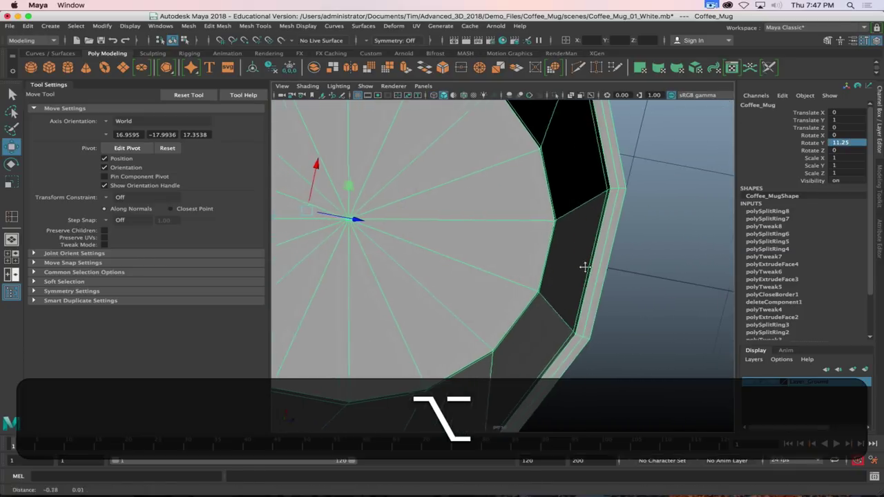
alt+drag(582, 267, 557, 220)
right_drag(556, 215, 559, 242)
click(569, 297)
alt+drag(568, 297, 517, 280)
key(z)
key(alt+z)
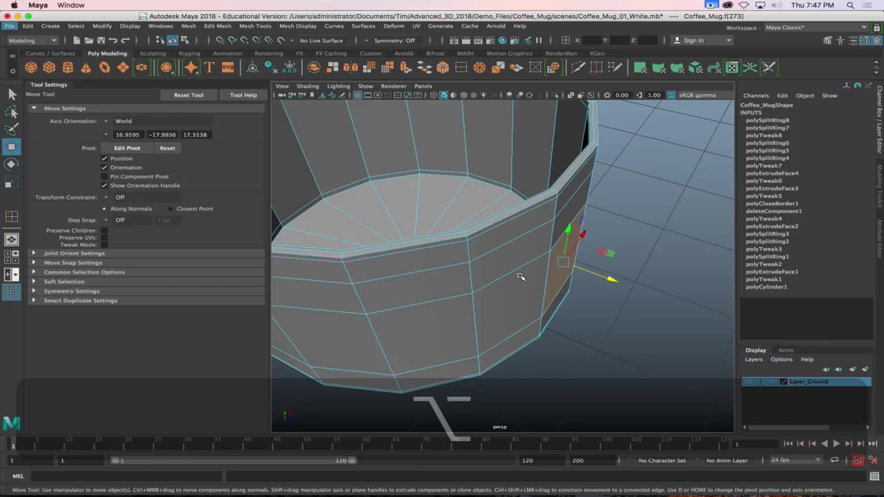
key(super+Tab)
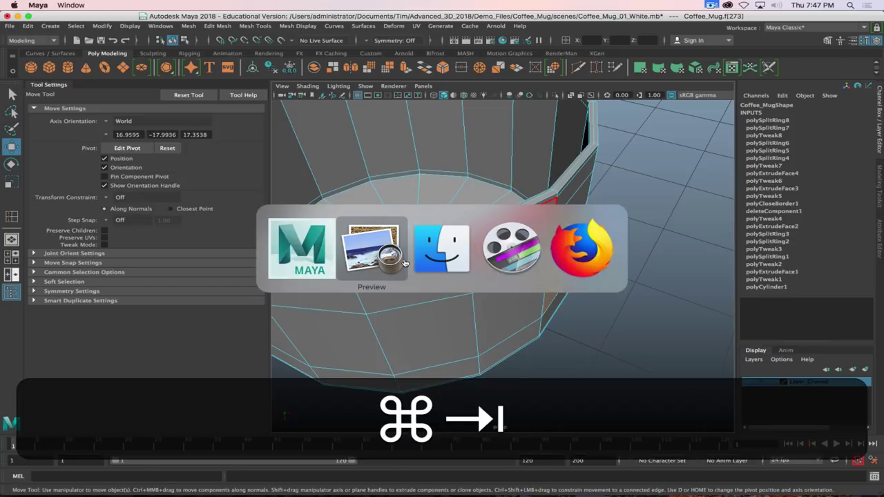
Launch Calculator through system search with 'calc' and move its window aside.
click(317, 252)
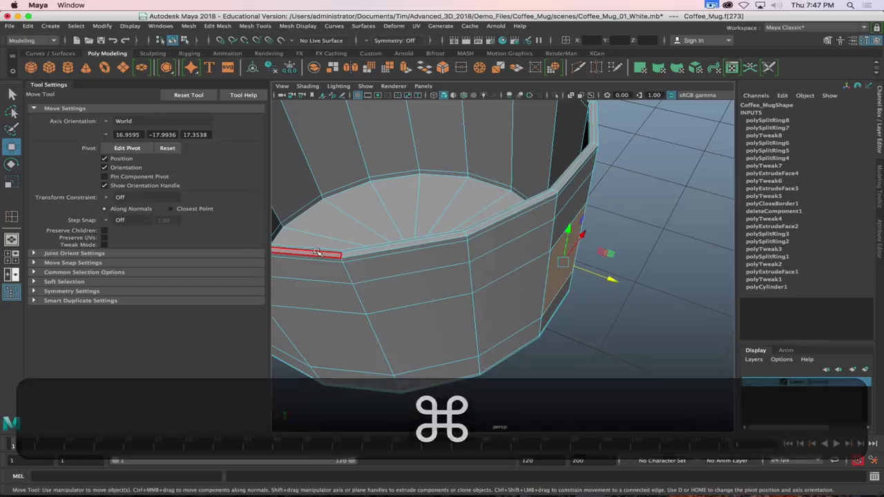
key(super+space)
text(cal)
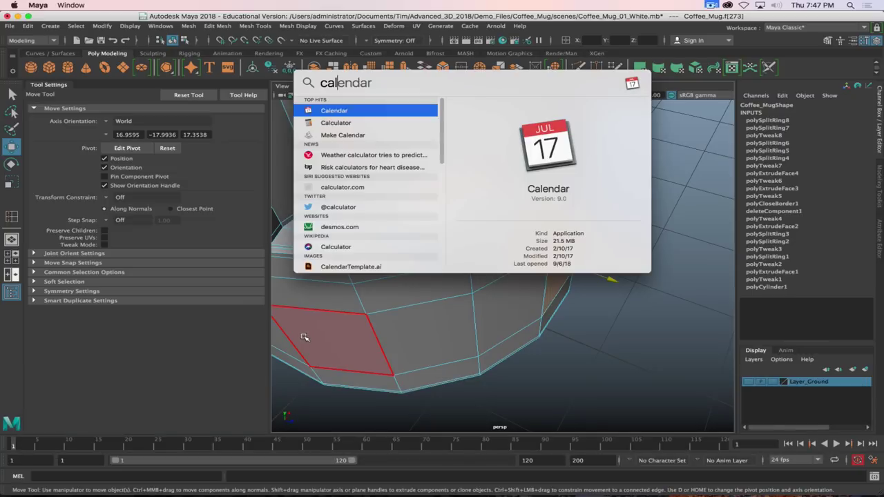
text(c)
key(Return)
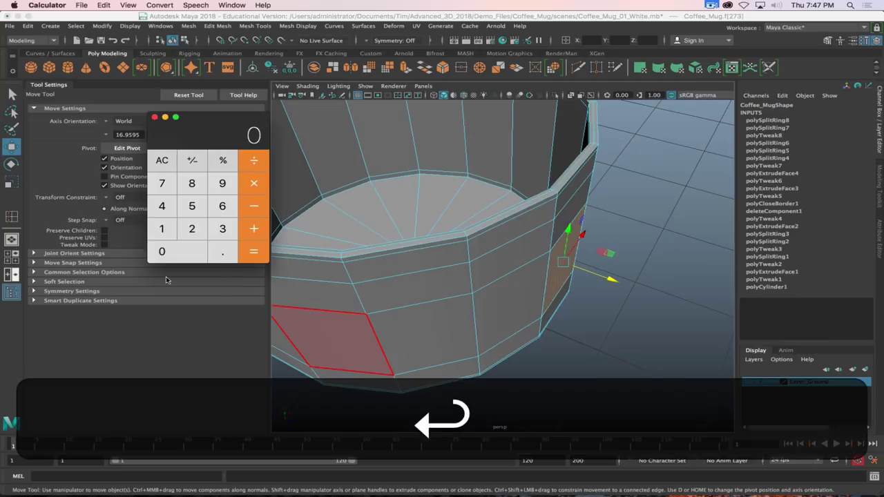
drag(217, 124, 181, 179)
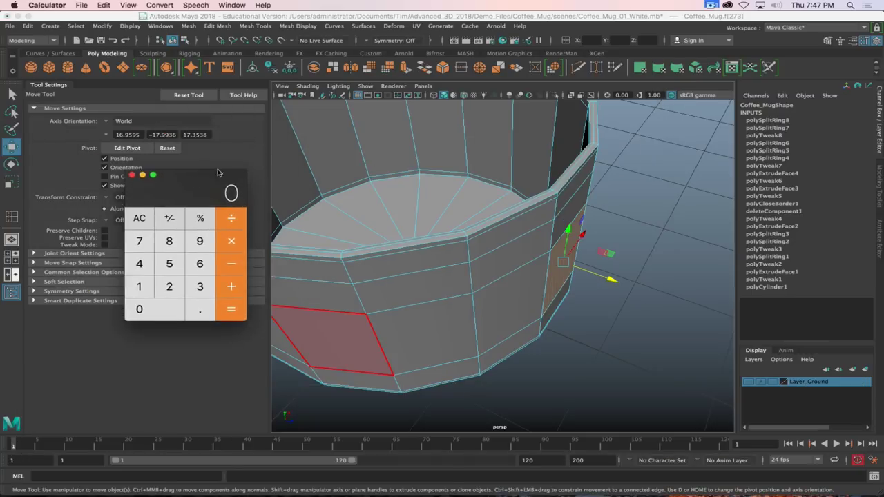
Back in Maya, select the mug in Object Mode and orbit to look down into it.
click(566, 234)
scroll(514, 240, down, 5)
scroll(514, 240, up, 4)
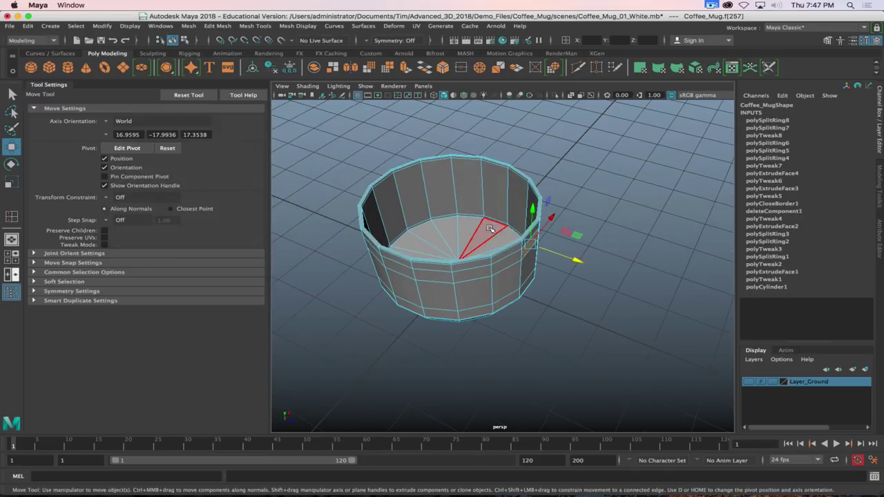
right_drag(487, 234, 490, 282)
mouse_move(490, 283)
alt+mouse_down()
mouse_move(487, 297)
mouse_move(486, 266)
mouse_move(484, 273)
alt+mouse_up()
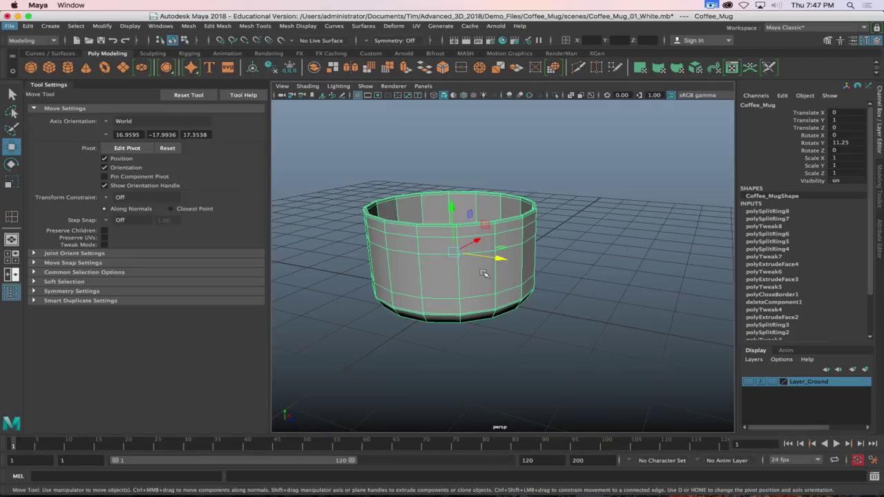
alt+drag(484, 273, 509, 290)
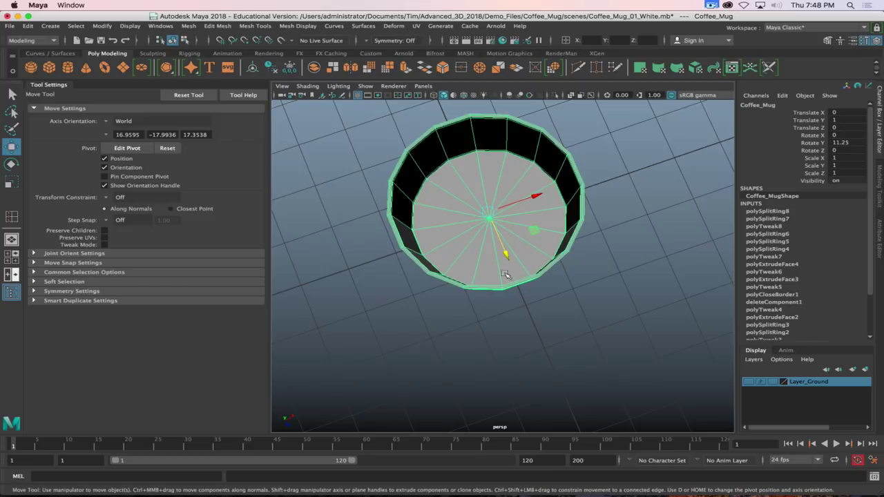
key(super+Tab)
Compute 360 divided by 16 in Calculator, giving 22.5.
click(337, 249)
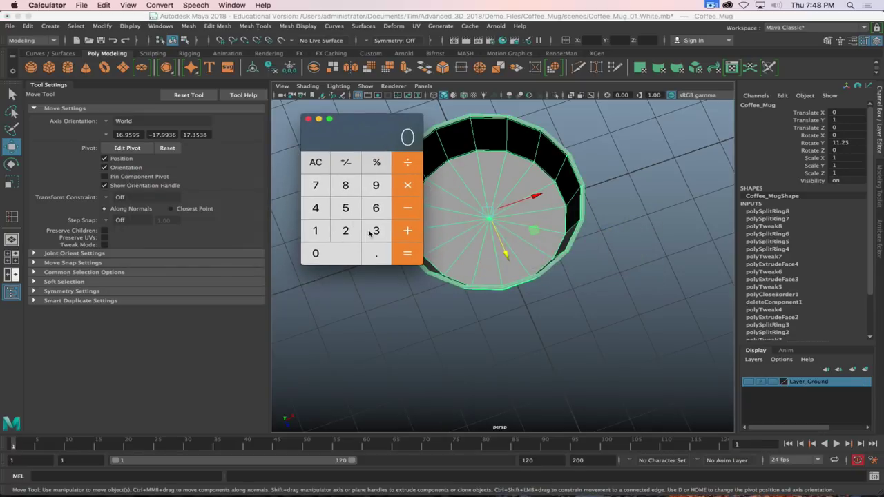
click(373, 232)
click(376, 210)
click(323, 255)
click(405, 162)
click(321, 231)
click(376, 208)
click(406, 253)
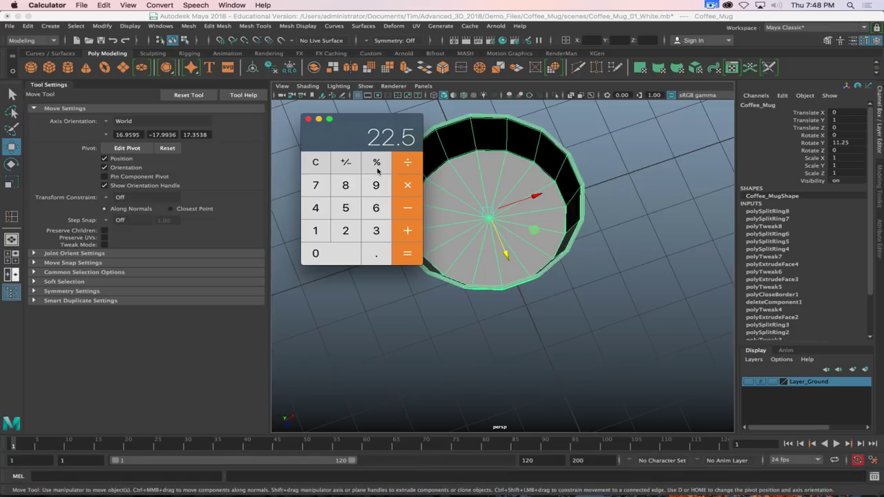
Divide 22.5 by 2 to get 11.25, then close Calculator.
click(407, 162)
click(347, 235)
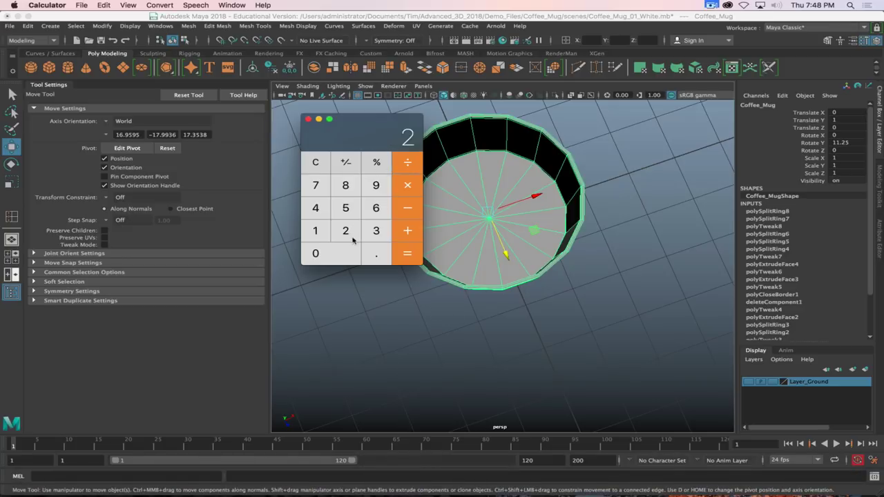
click(407, 256)
drag(352, 125, 330, 120)
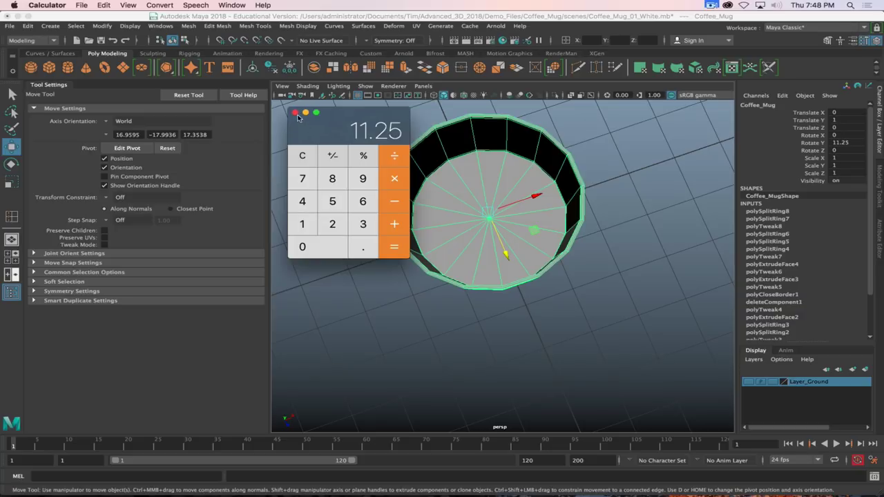
click(295, 113)
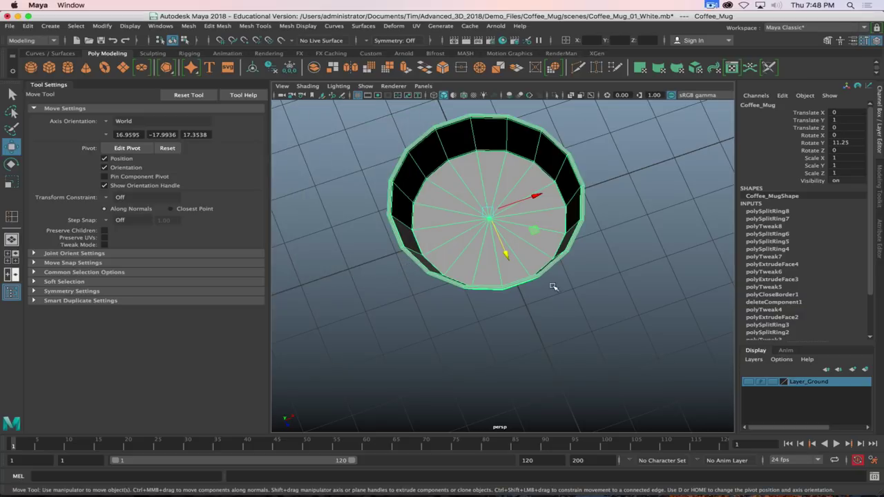
With the Rotate tool active, set the mug's Rotate Y to exactly 11.25.
alt+drag(482, 309, 577, 330)
key(alt+r)
key(e)
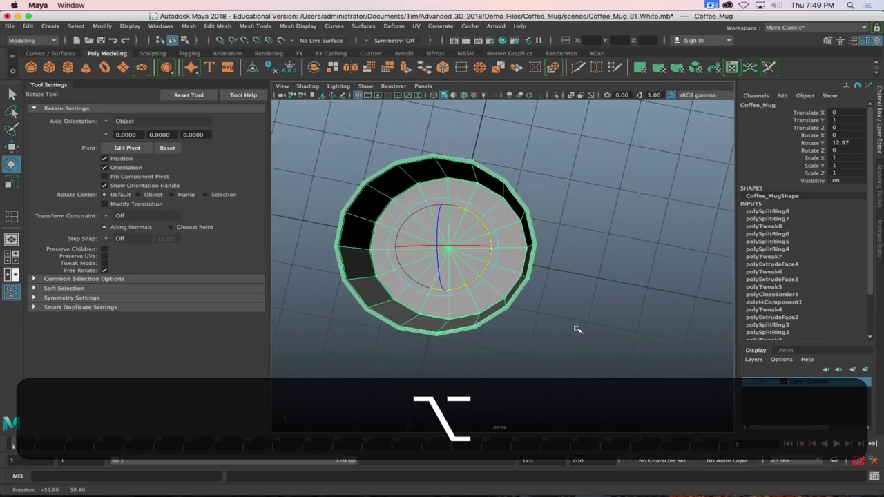
double_click(848, 142)
text(1)
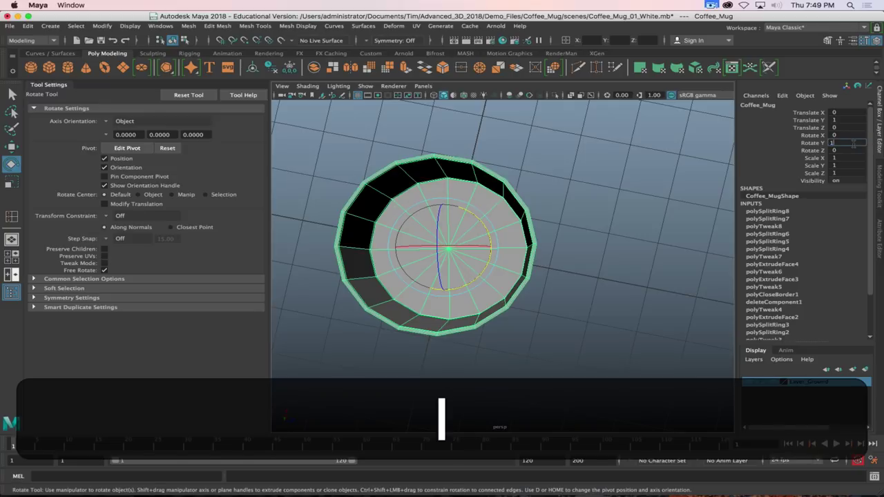
text(1.25)
key(Return)
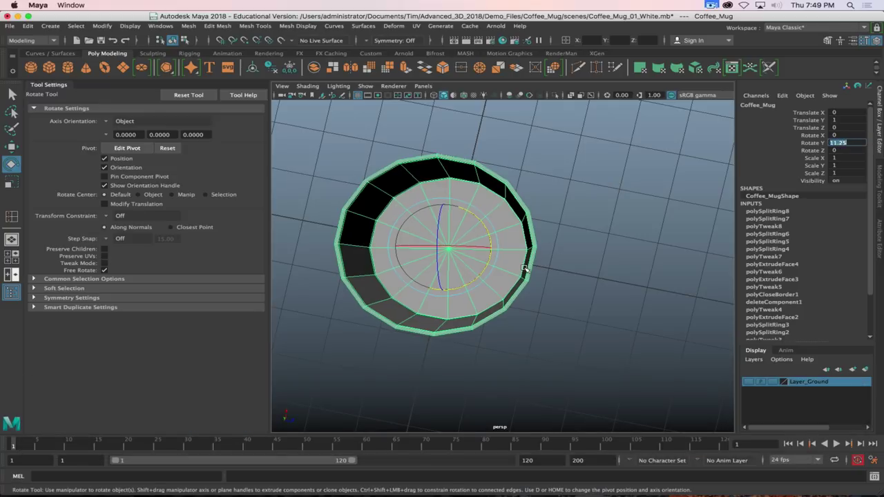
Switch the mug to Multi component selection from the marking menu.
scroll(525, 268, up, 5)
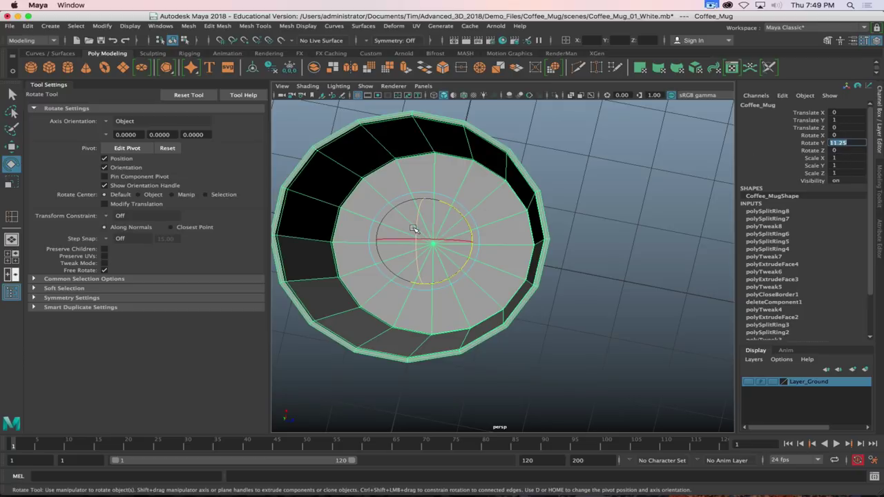
right_drag(476, 214, 492, 225)
alt+drag(461, 279, 529, 329)
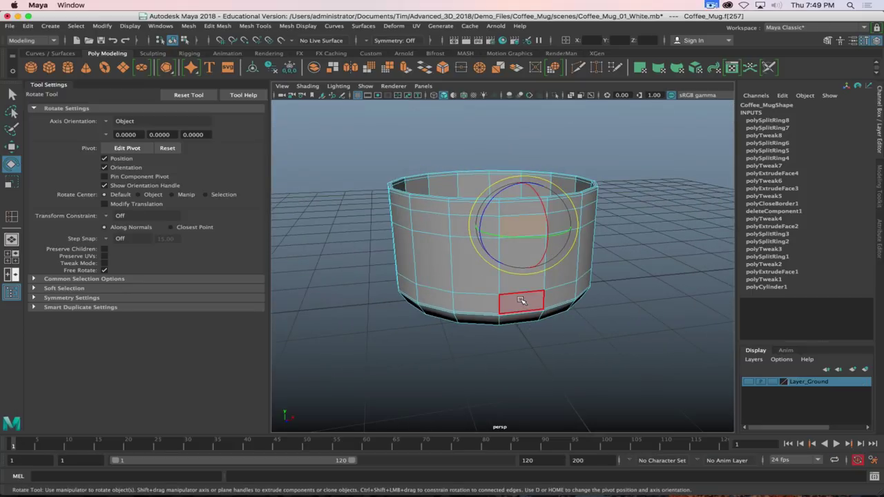
Check the Two_Tone_Mug.jpg reference photo, then select the upper edge loop around the mug.
alt+shift+drag(521, 300, 543, 345)
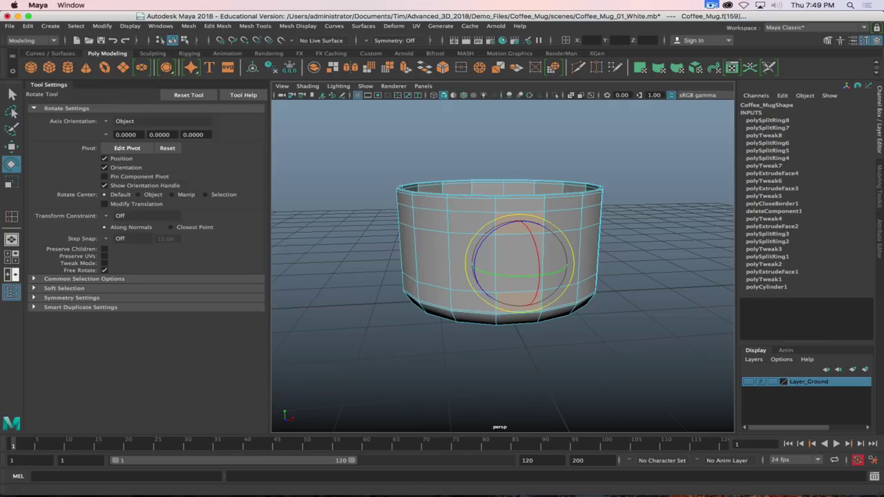
key(super+Tab)
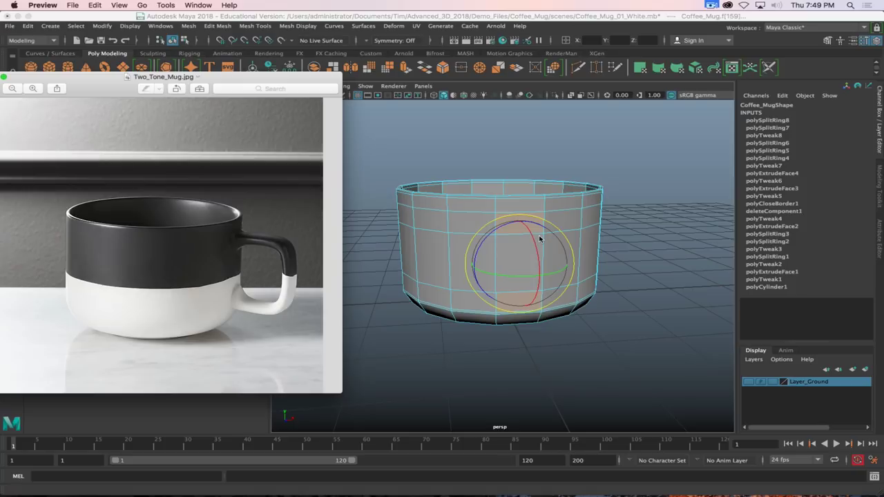
click(444, 230)
right_drag(450, 214, 457, 192)
double_click(475, 235)
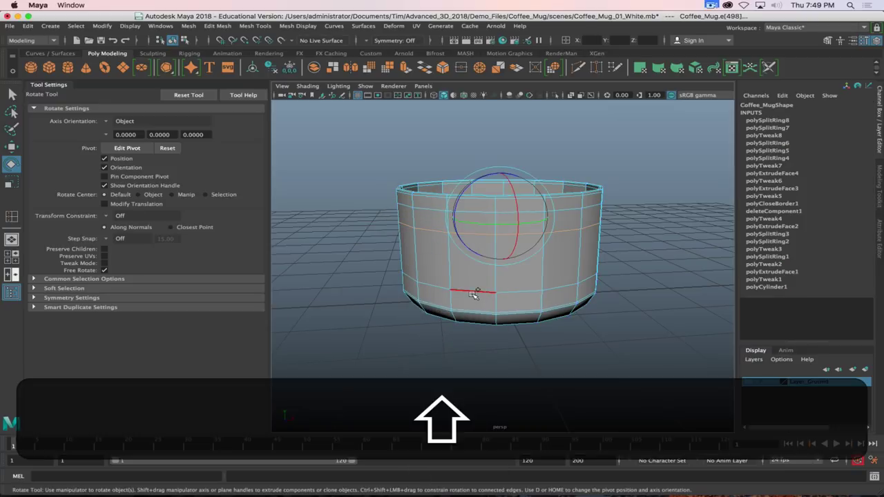
Add the lower edge loop and scale both loops vertically to 0.849 of their spacing.
shift+double_click(474, 293)
key(shift+r)
key(r)
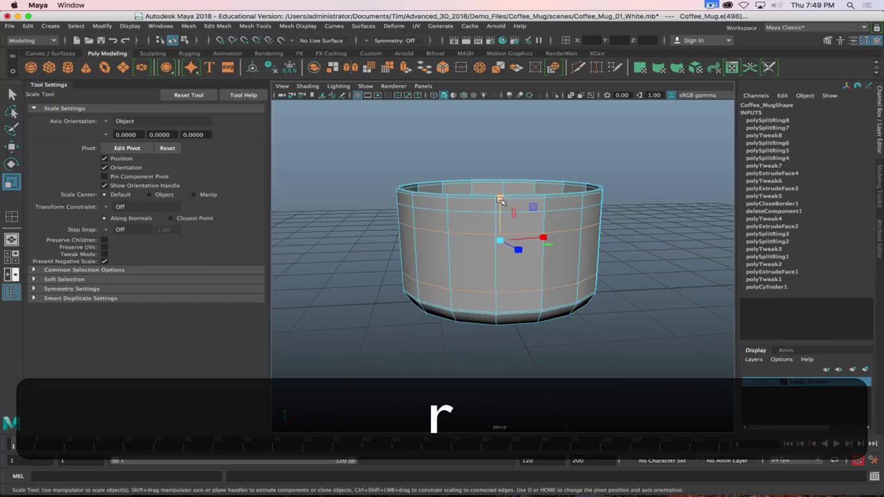
drag(500, 198, 503, 211)
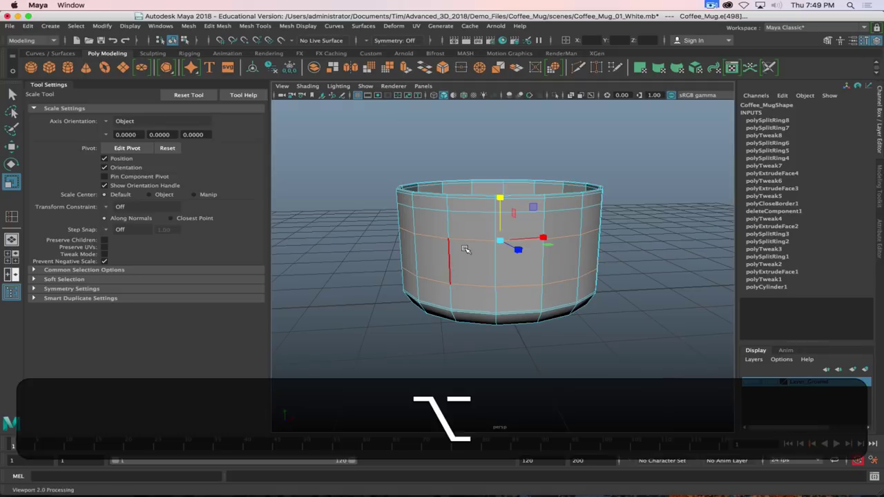
alt+drag(466, 250, 515, 249)
right_drag(530, 215, 536, 239)
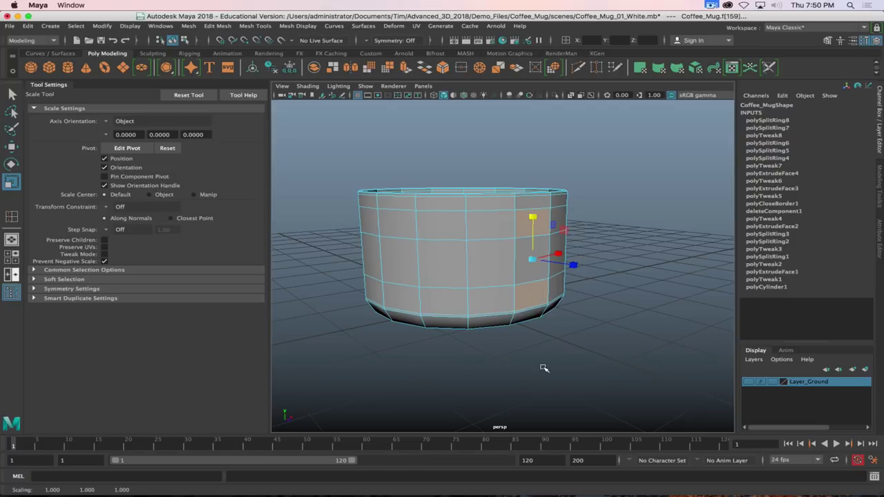
key(q)
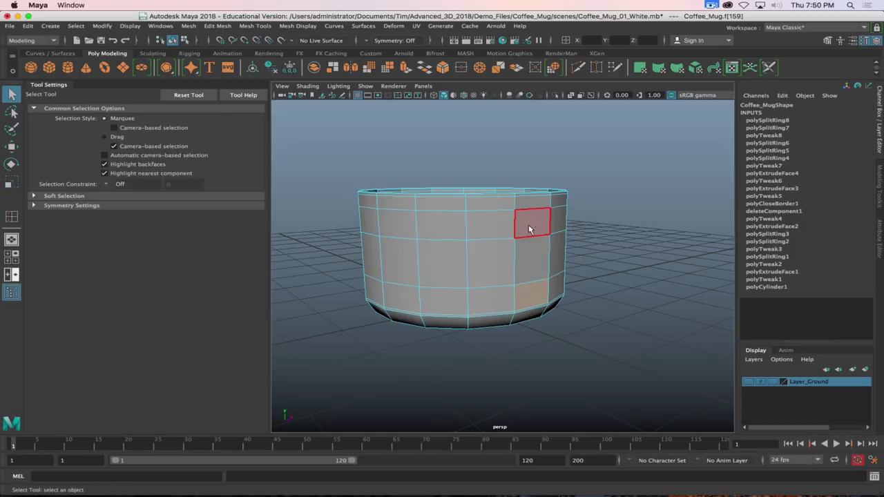
Select two side faces in the side view and check the selection in perspective.
alt+shift+drag(529, 225, 487, 359)
key(space)
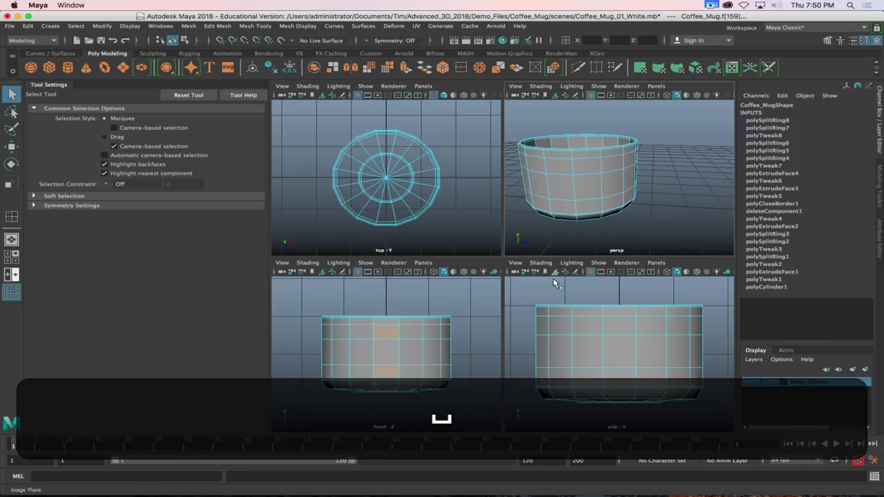
click(625, 330)
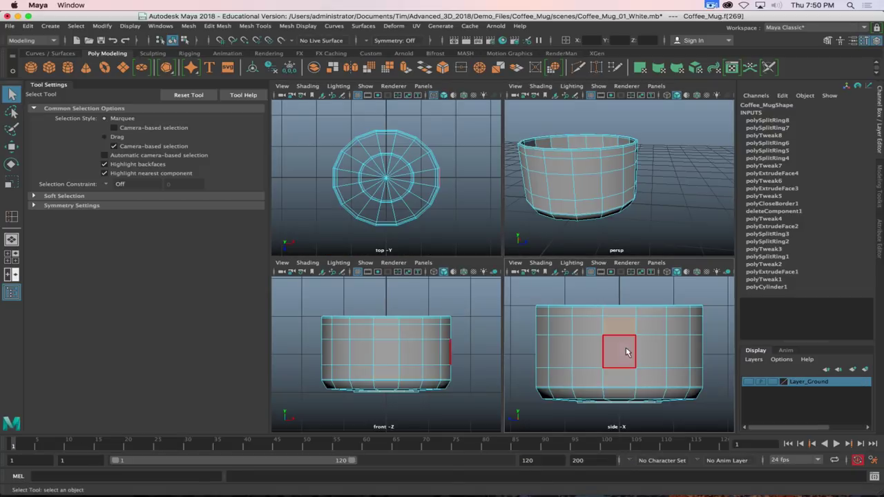
shift+click(622, 378)
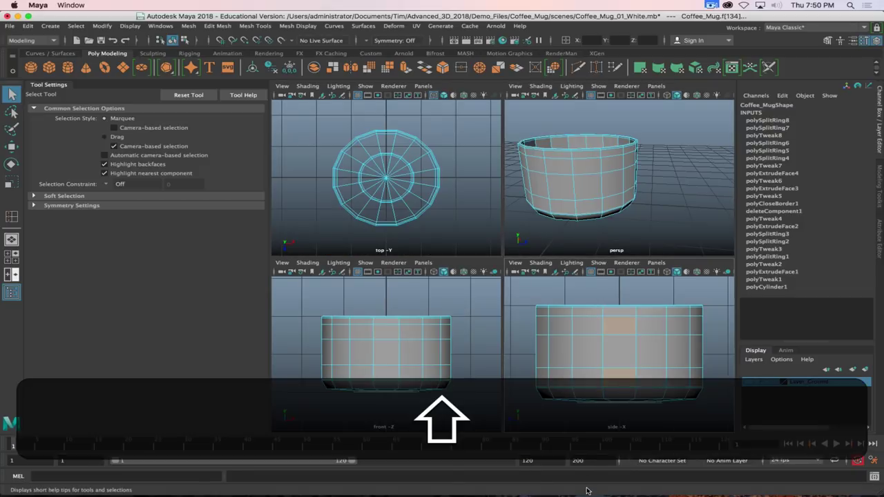
alt+drag(684, 204, 668, 216)
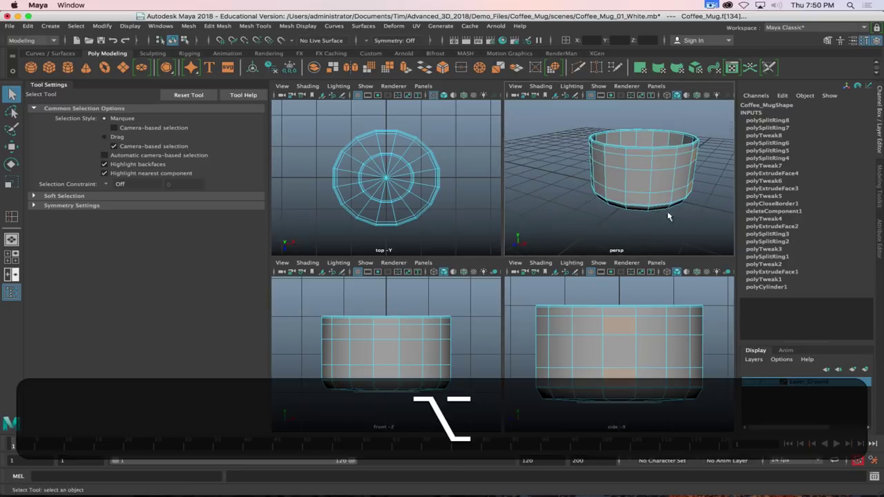
key(space)
alt+right_drag(563, 306, 539, 292)
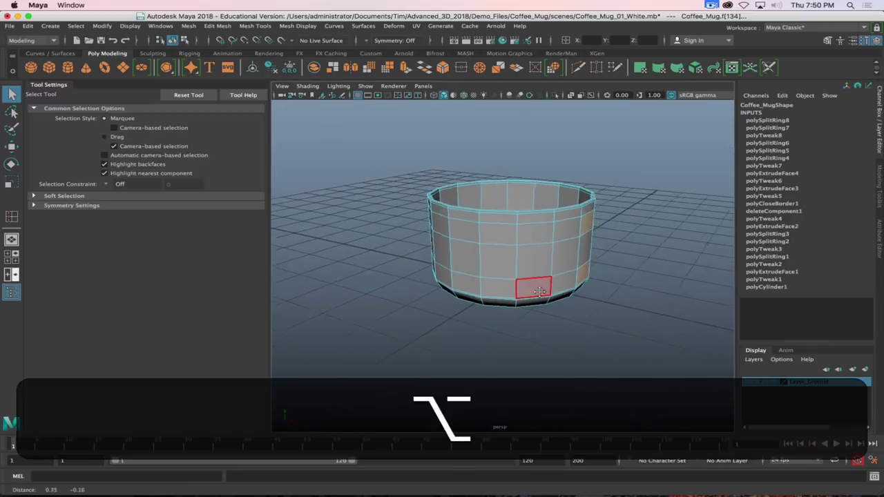
alt+drag(539, 291, 559, 302)
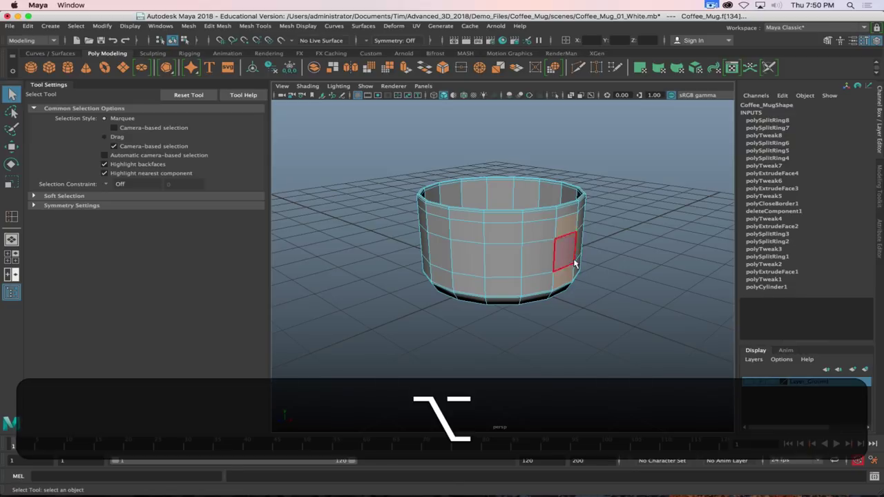
Compare the mug against the Mug_Multi_2.exr render, then return to it with the Move Tool.
key(space)
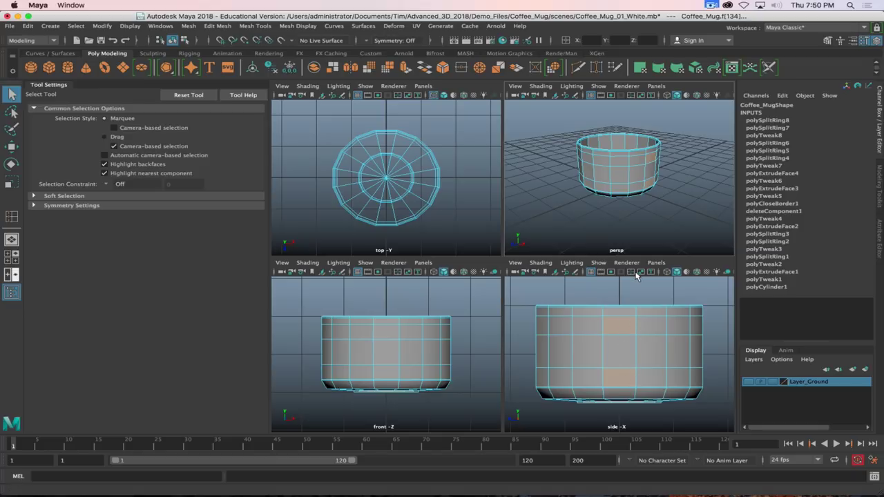
key(space)
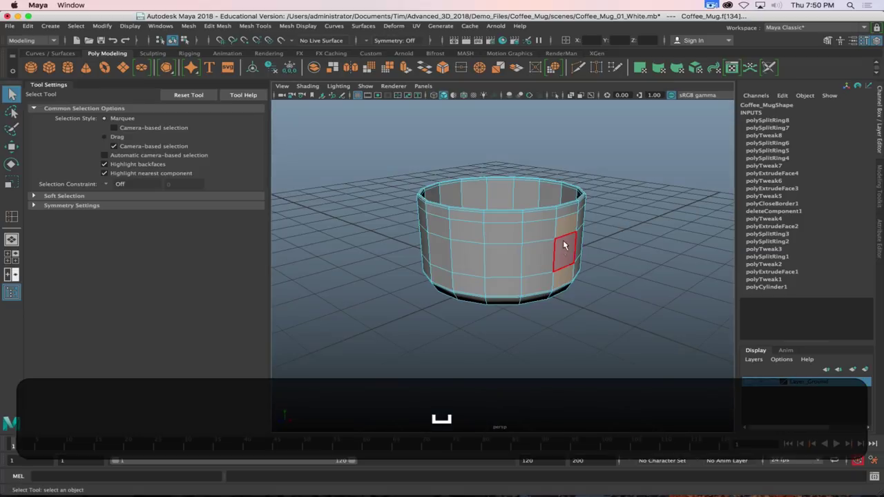
key(super+Tab)
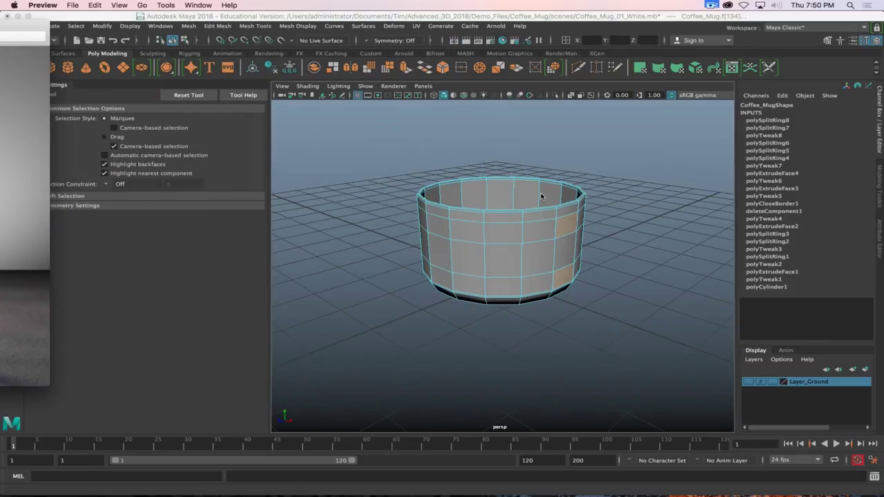
key(w)
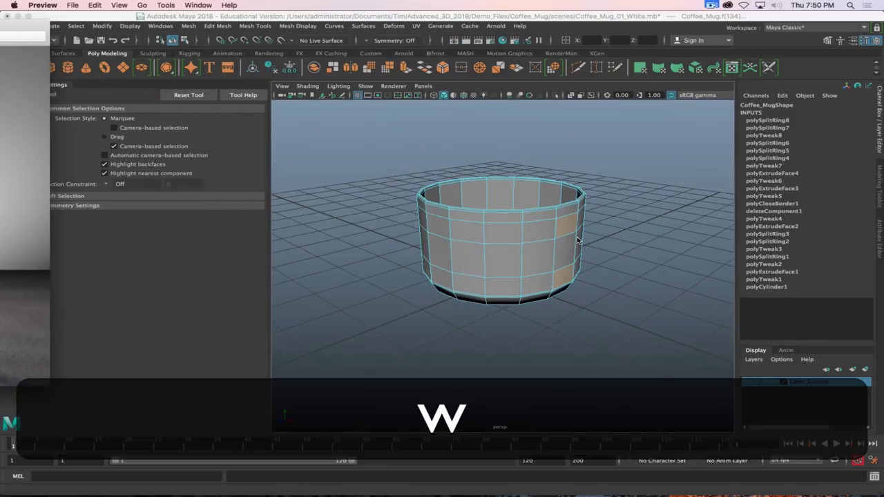
click(569, 233)
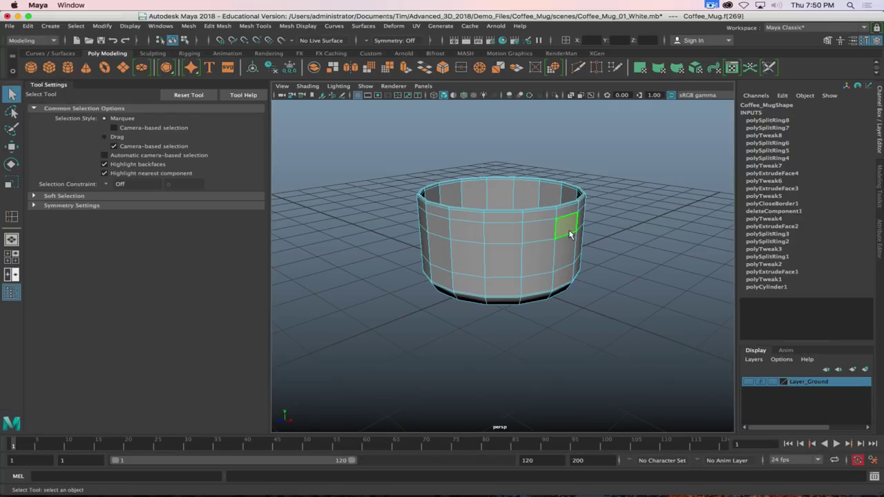
key(w)
shift+click(574, 274)
scroll(622, 242, down, 3)
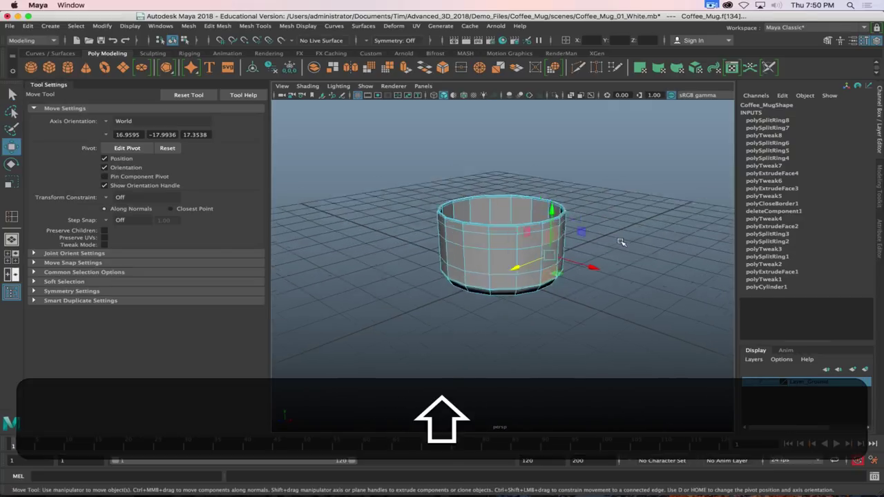
Extrude the two side faces outward twice into short handle stubs, checking the smoothed preview.
scroll(621, 241, up, 5)
alt+drag(608, 238, 517, 259)
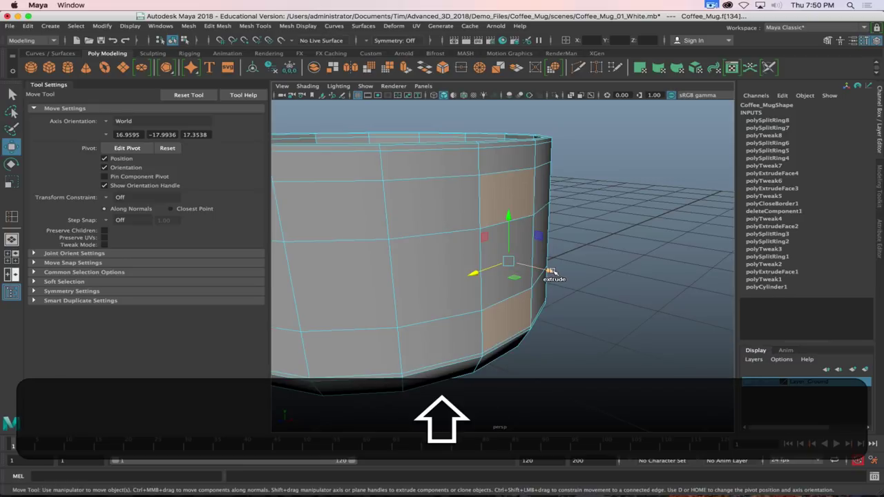
shift+drag(550, 271, 556, 274)
alt+drag(583, 318, 564, 303)
key(3)
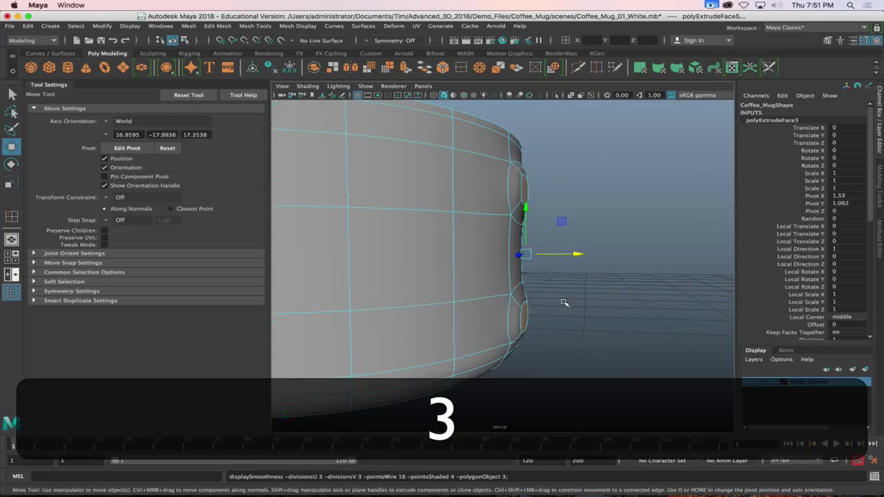
alt+drag(545, 302, 622, 306)
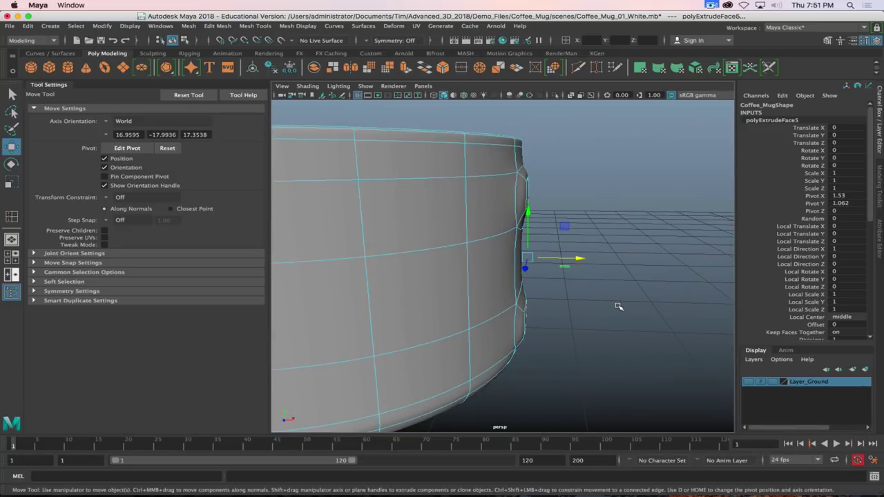
key(1)
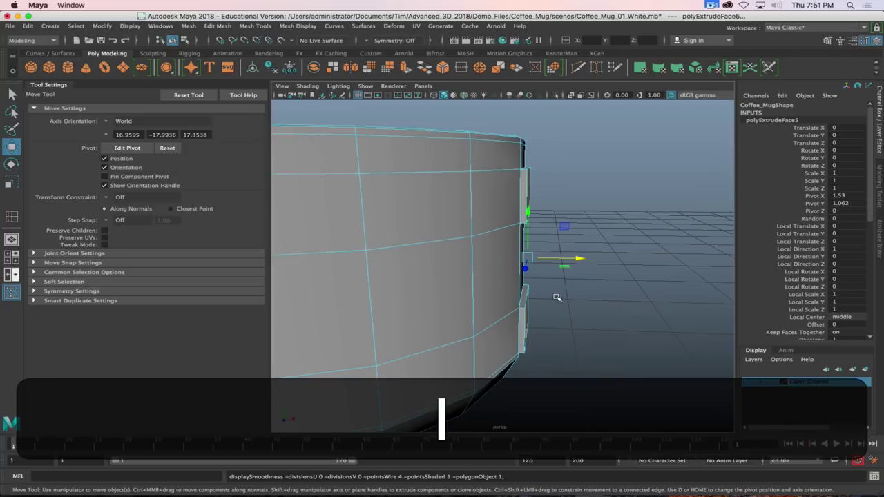
shift+drag(582, 259, 614, 267)
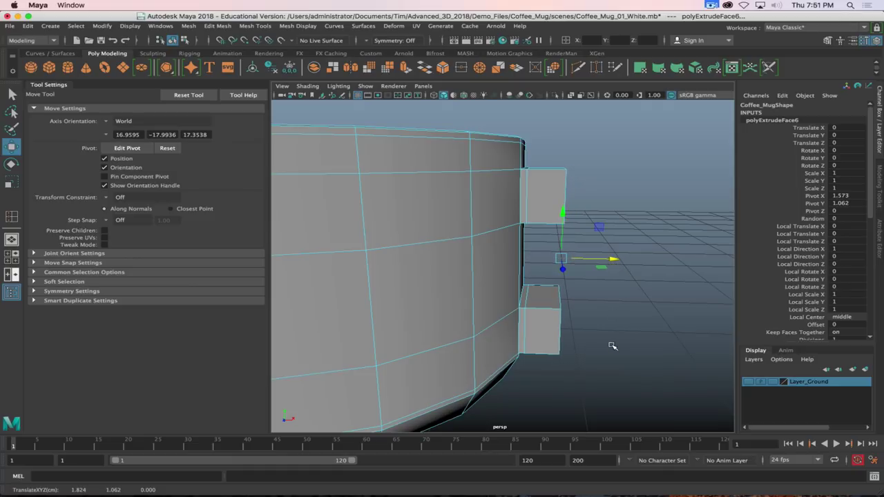
alt+drag(615, 345, 557, 337)
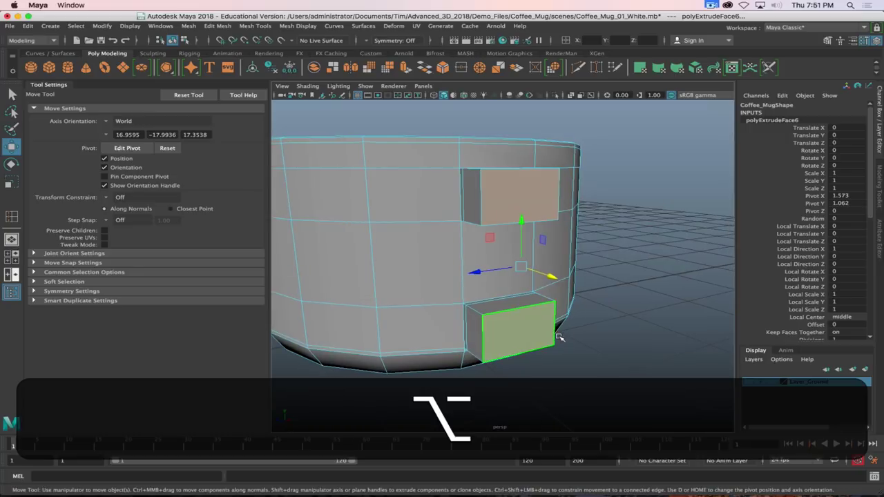
Scale the stub end faces down in Y and slightly in Z, then select only the upper one.
key(alt+r)
key(r)
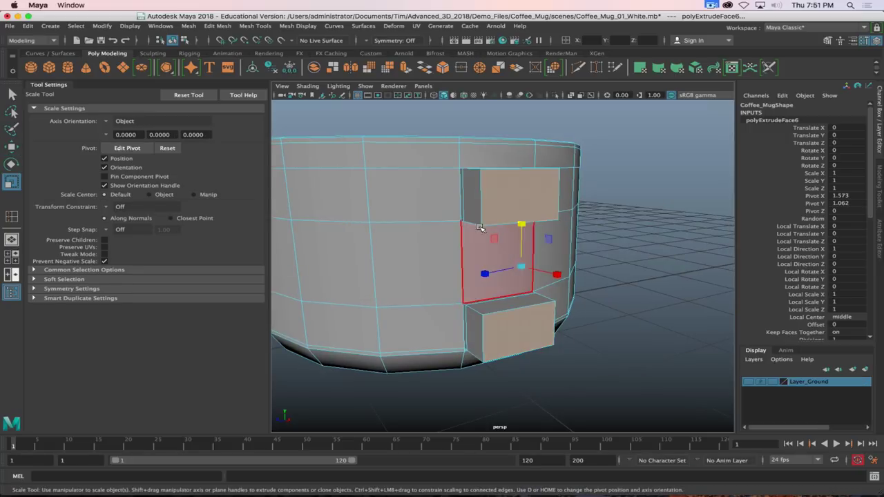
drag(520, 222, 524, 242)
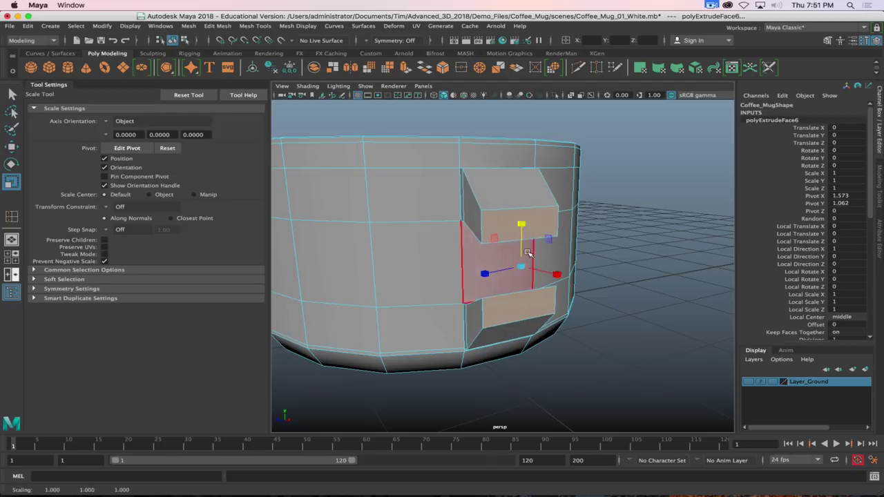
alt+drag(481, 274, 538, 224)
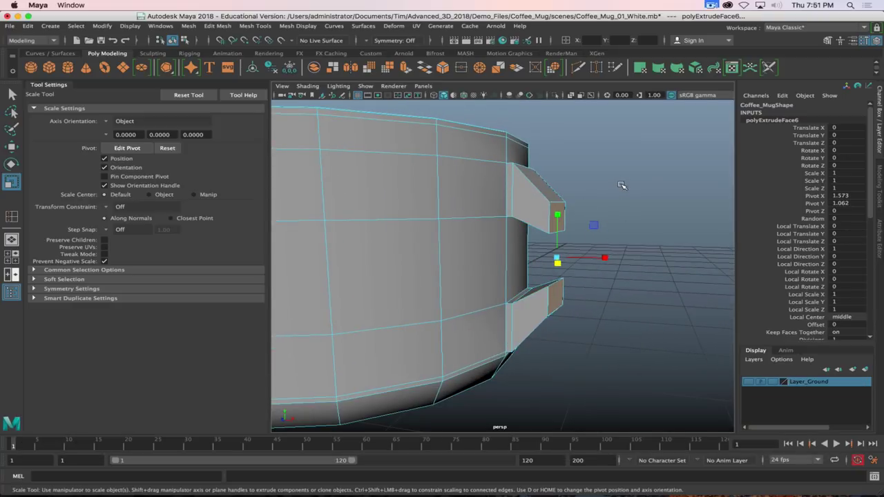
click(557, 211)
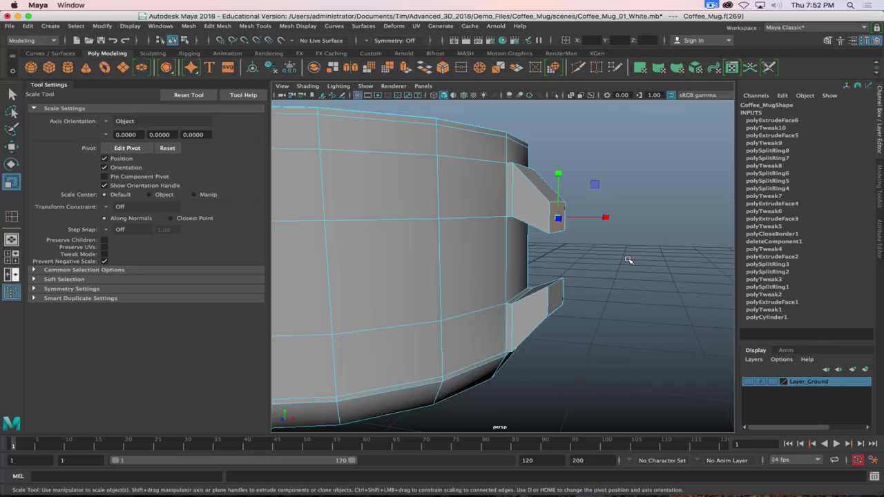
Snap the upper end face's pivot to its top edge, raise it level, then view Two_Tone_Mug.jpg.
key(w)
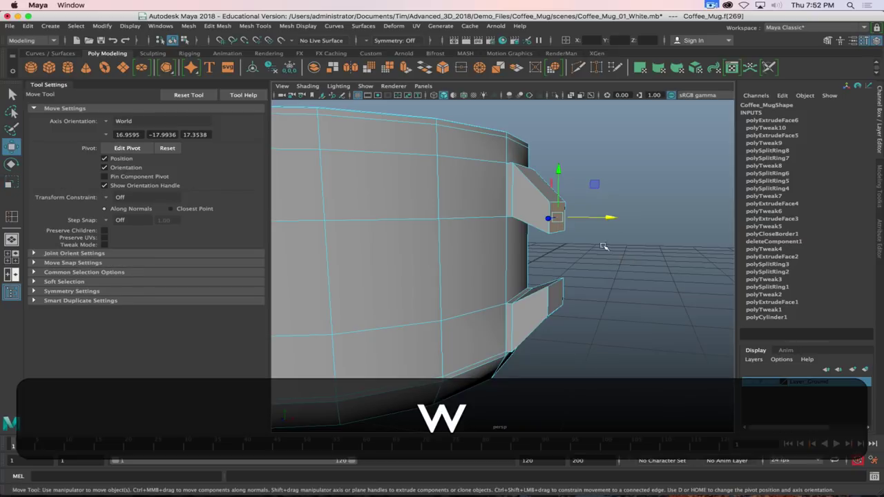
alt+drag(604, 246, 575, 245)
alt+right_drag(575, 245, 568, 290)
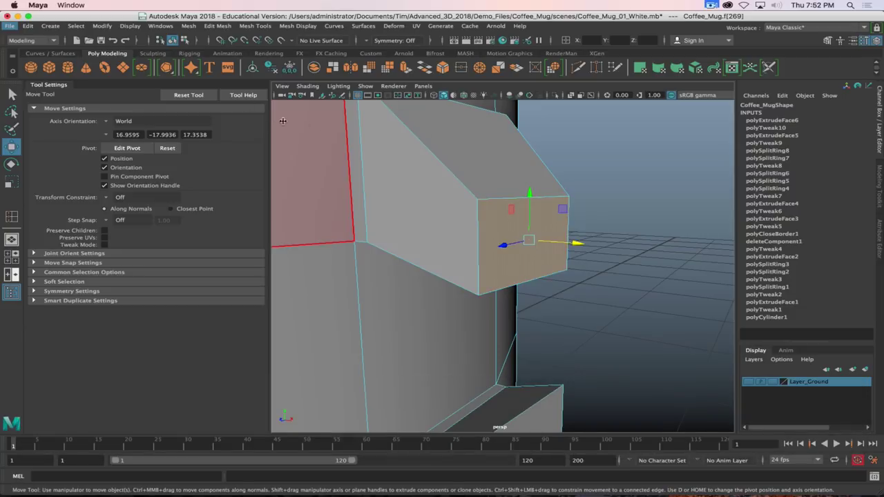
alt+drag(509, 198, 566, 316)
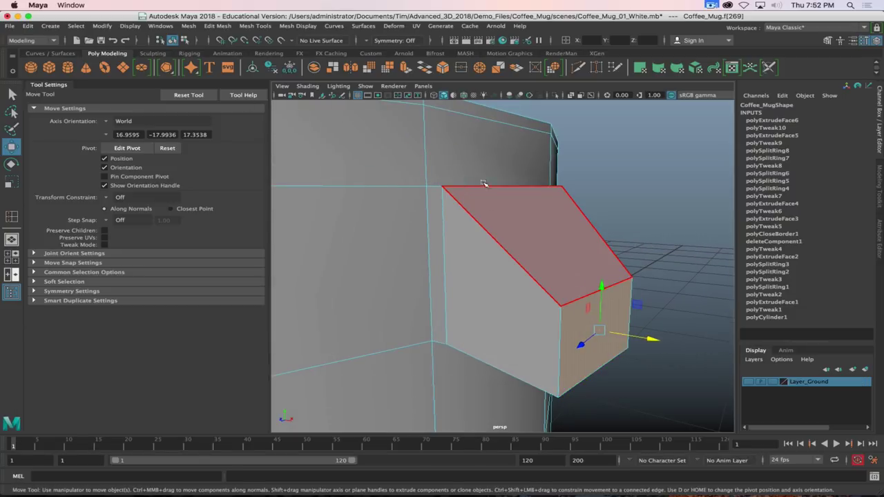
alt+drag(532, 191, 508, 231)
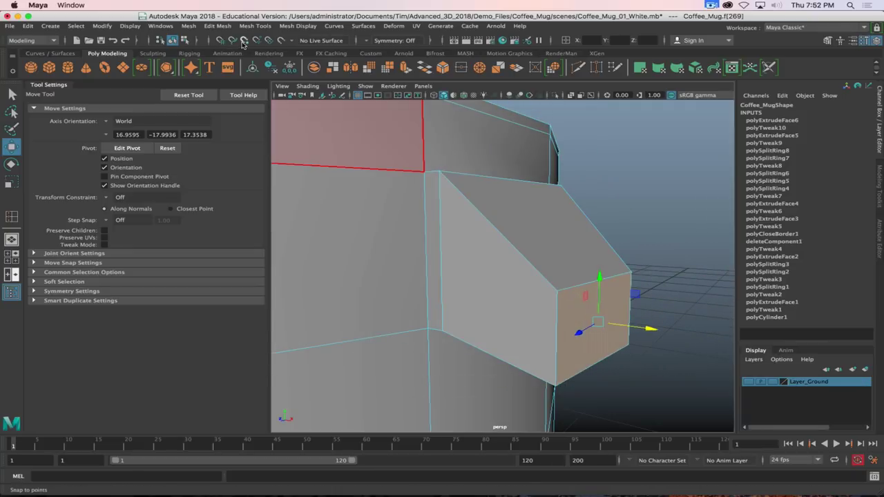
click(243, 41)
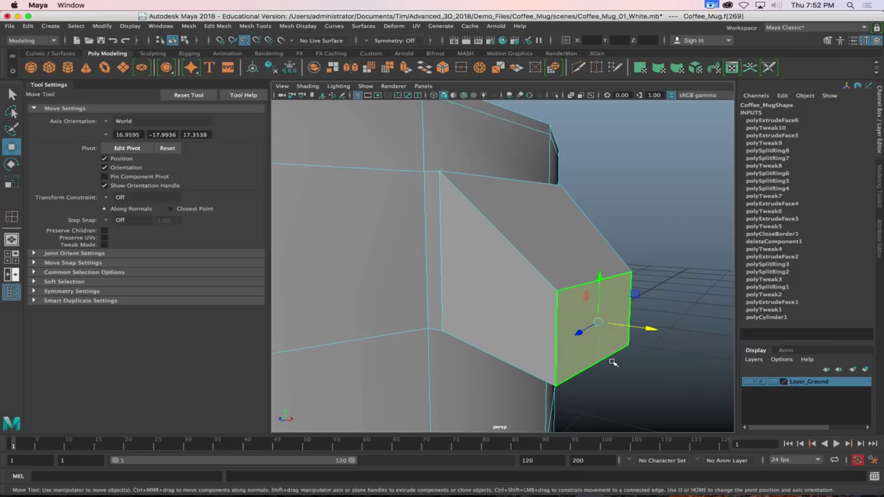
key(d)
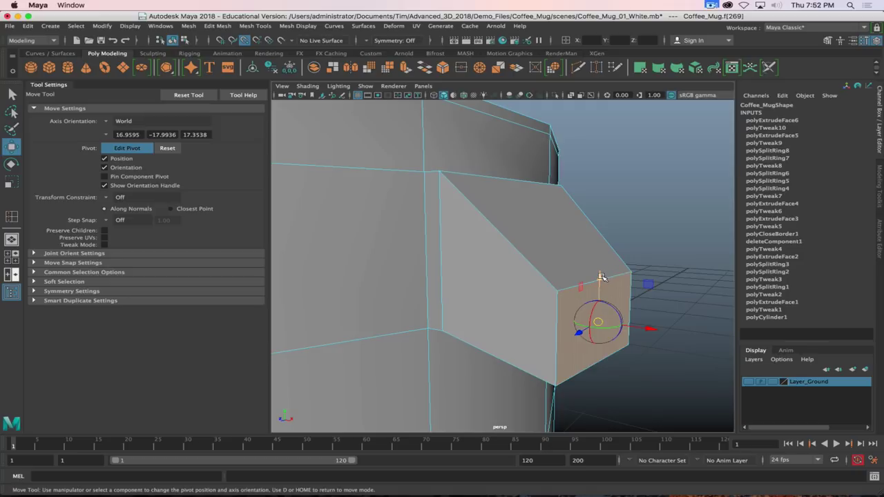
drag(599, 277, 559, 290)
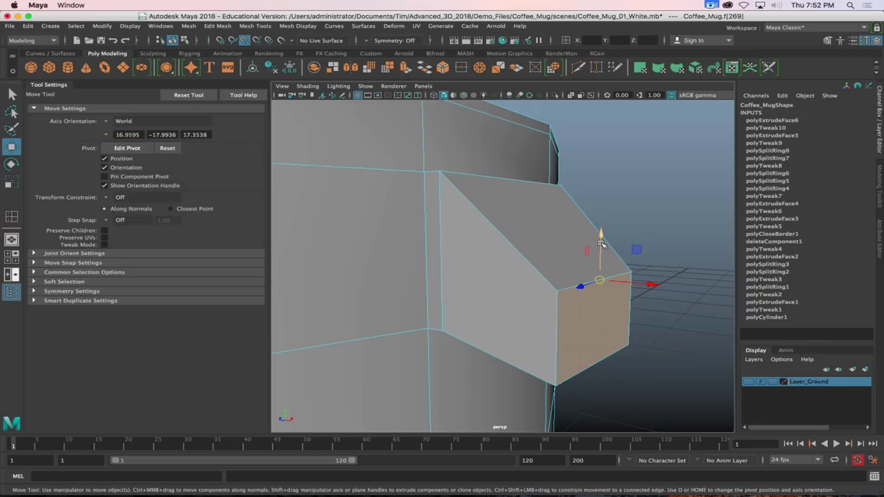
drag(600, 237, 557, 217)
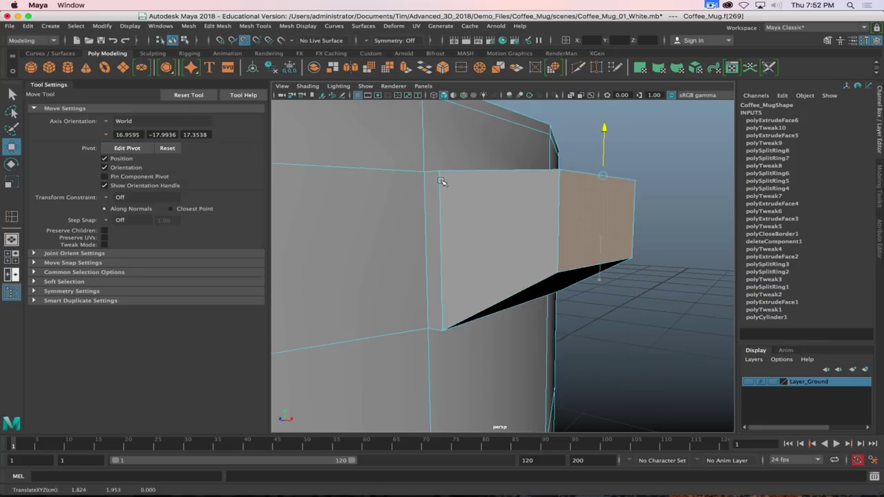
alt+drag(444, 309, 496, 304)
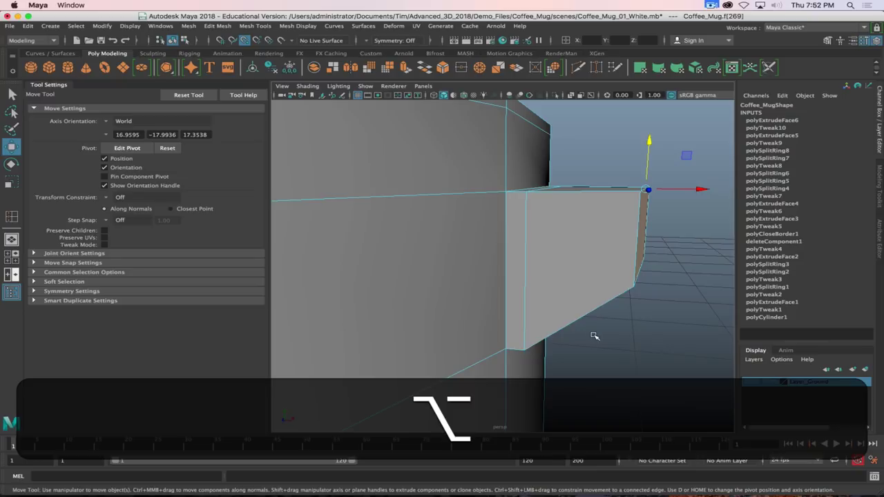
key(alt+super+Tab)
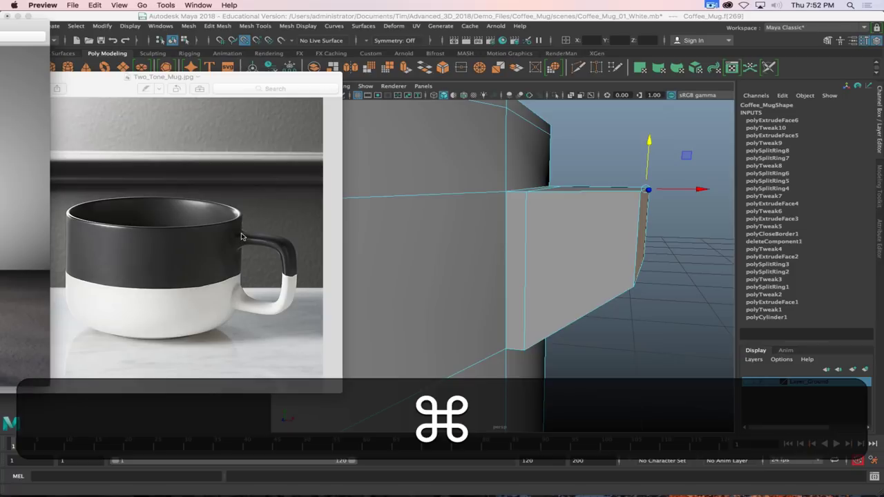
Leave the Preview photo and bring the Maya mug scene back to the front.
key(super+Tab)
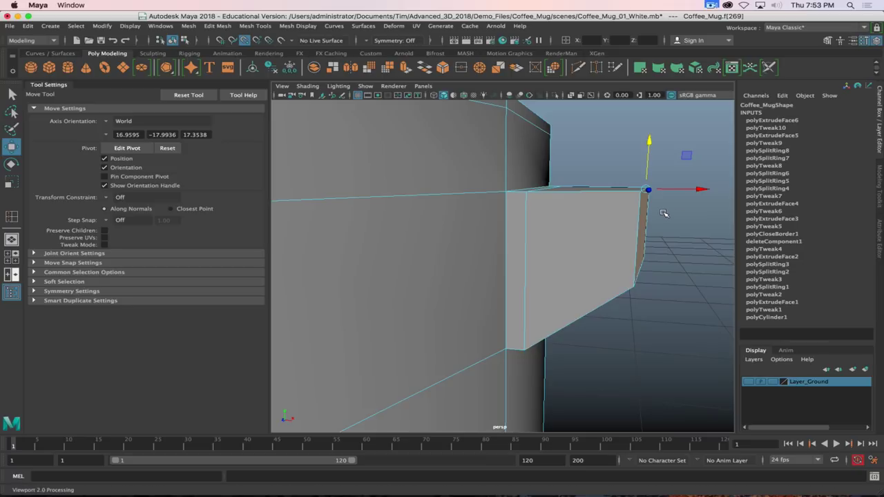
Turn on vertex snapping and snap the lower end face's pivot to its bottom edge midpoint.
alt+right_drag(657, 227, 525, 276)
alt+right_drag(582, 331, 569, 295)
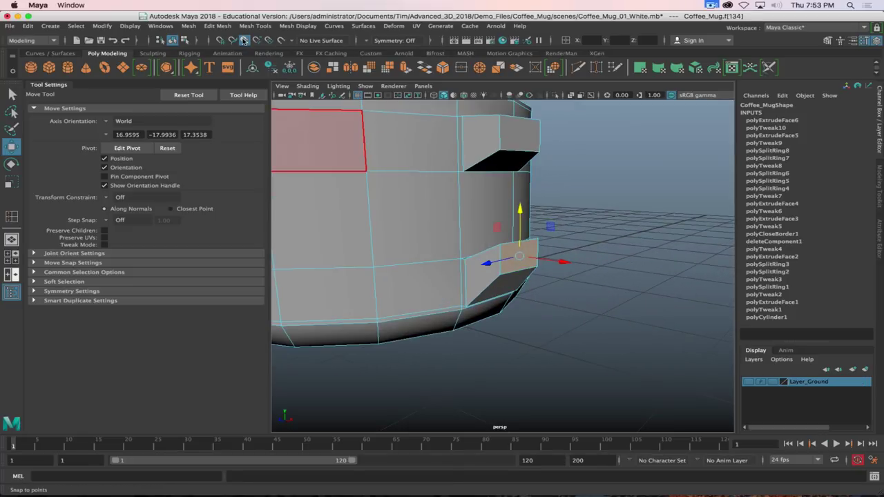
click(243, 40)
alt+drag(628, 218, 587, 228)
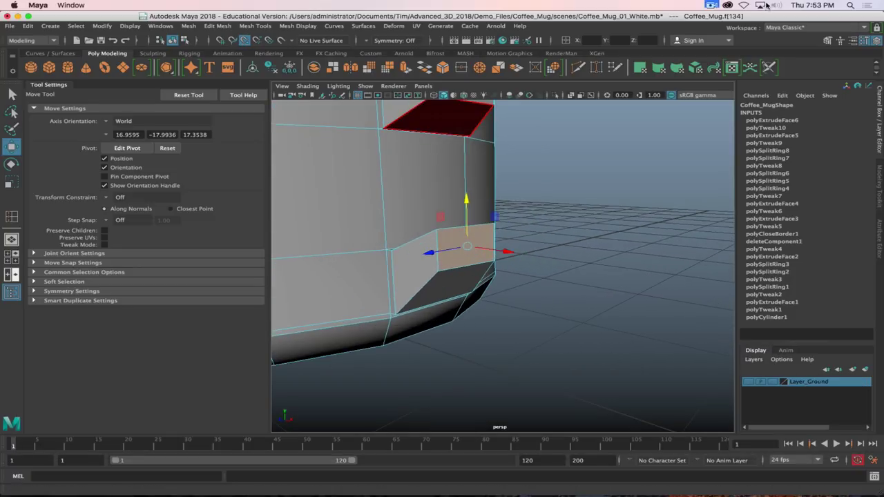
click(712, 5)
click(720, 41)
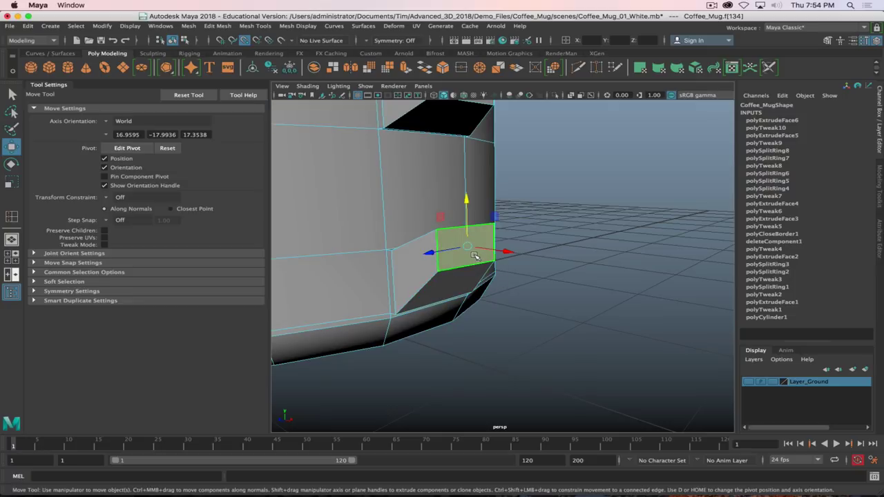
key(d)
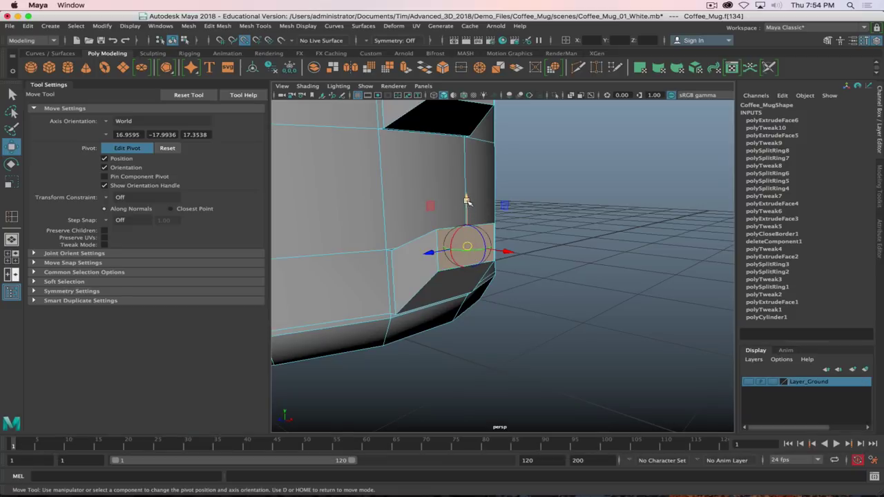
drag(467, 201, 462, 261)
click(440, 271)
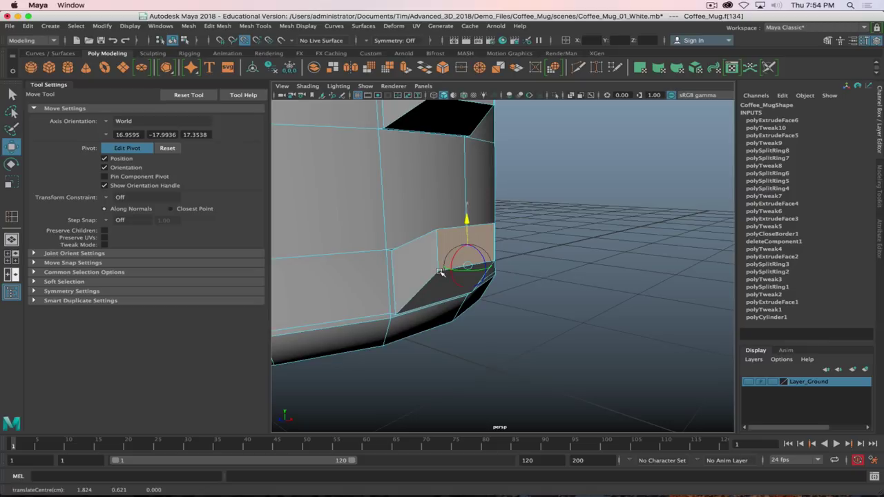
key(d)
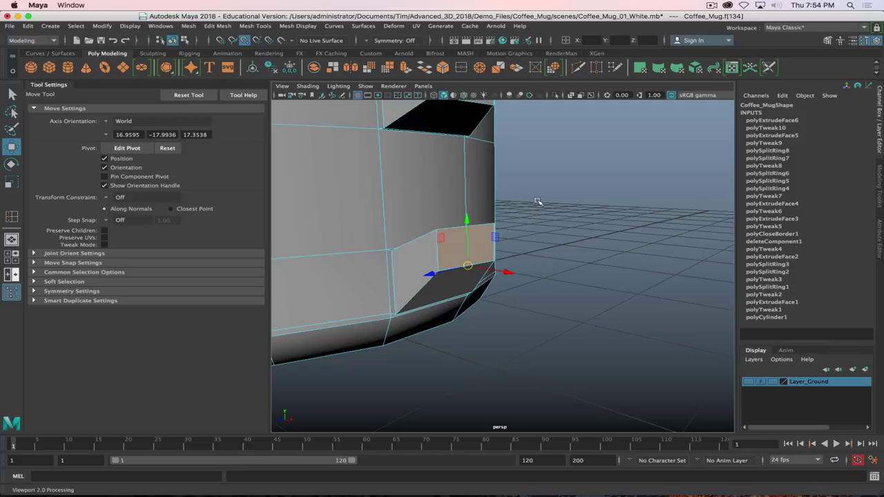
Reselect the lower stub's end face, re-place its pivot on the lower edge, and undo a trial move.
click(345, 196)
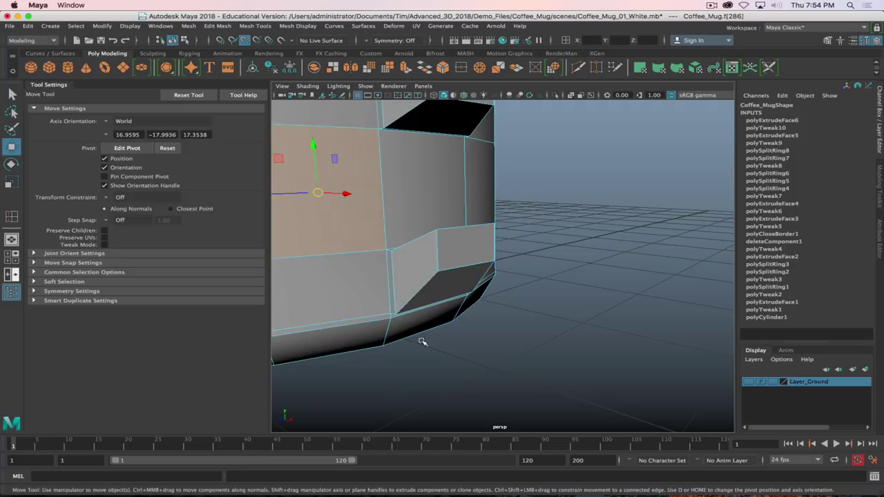
click(464, 254)
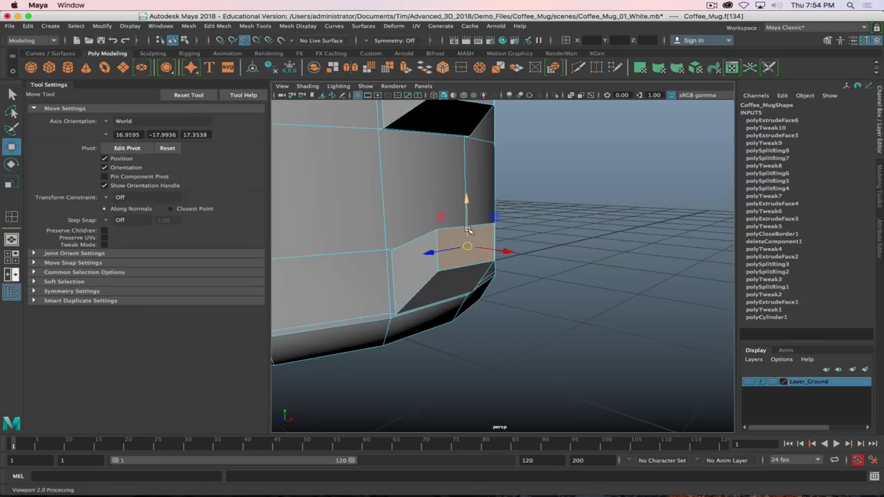
key(d)
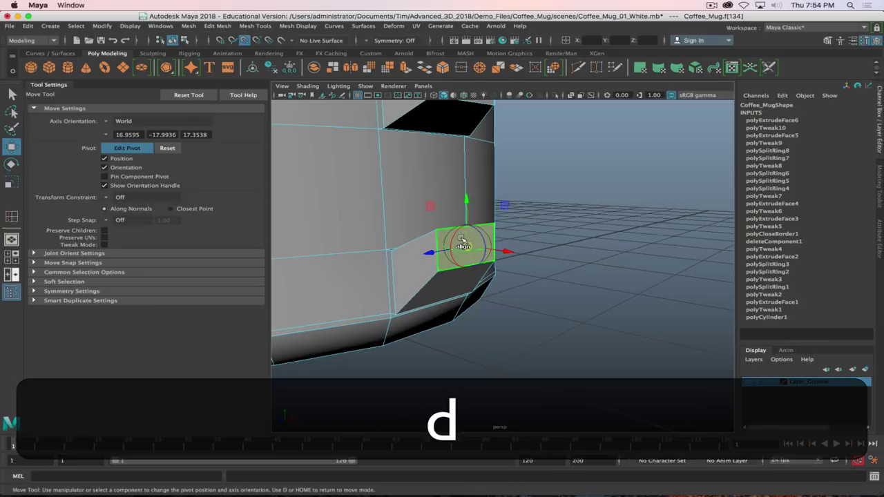
drag(467, 201, 437, 269)
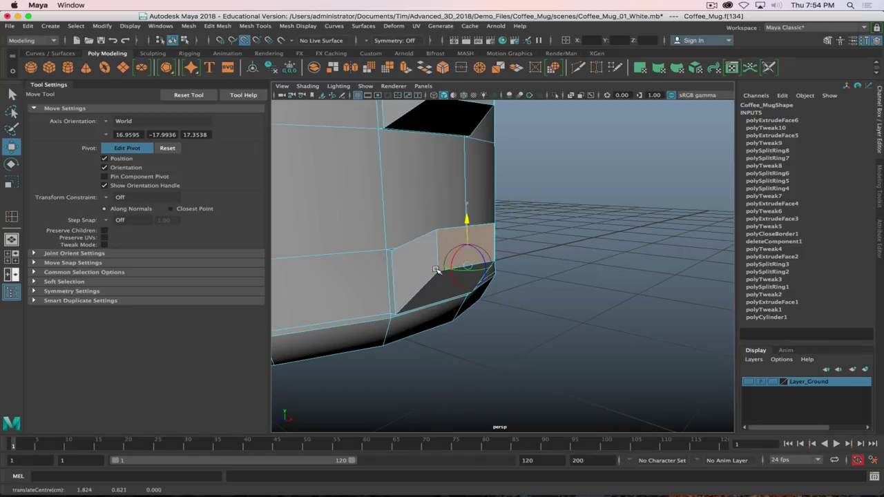
key(d)
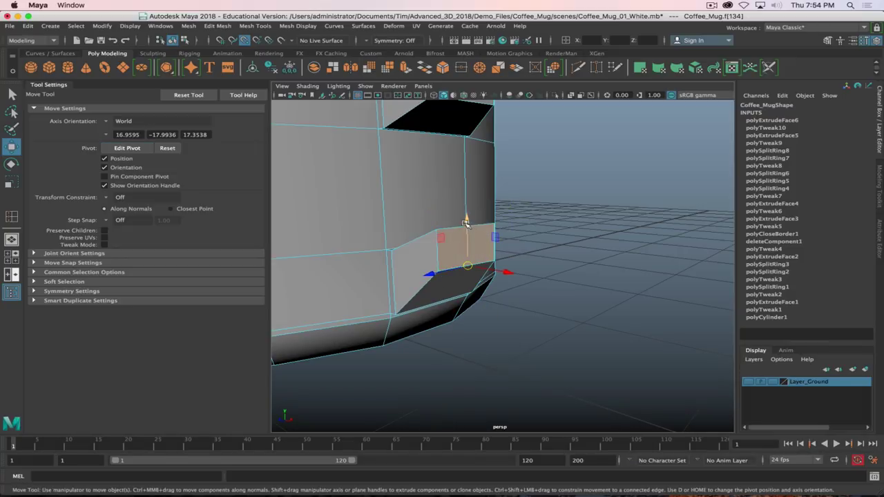
shift+drag(468, 223, 449, 295)
key(z)
alt+right_drag(449, 295, 386, 295)
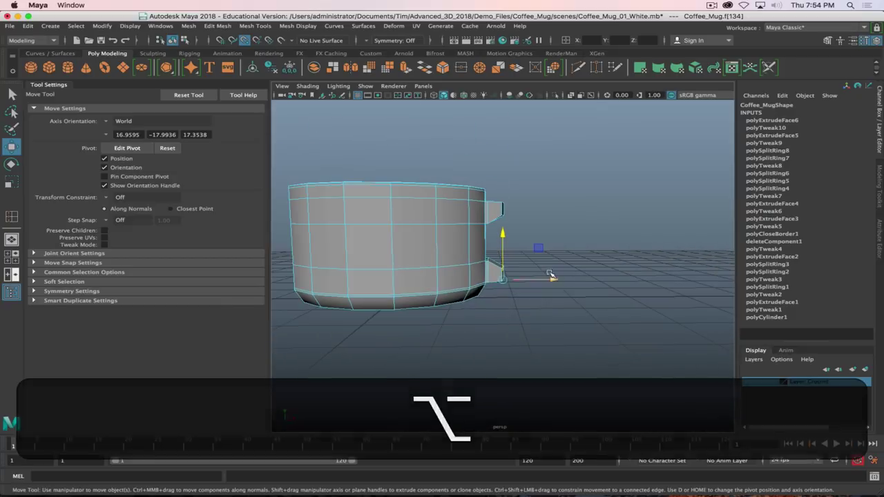
alt+drag(387, 294, 394, 266)
click(709, 7)
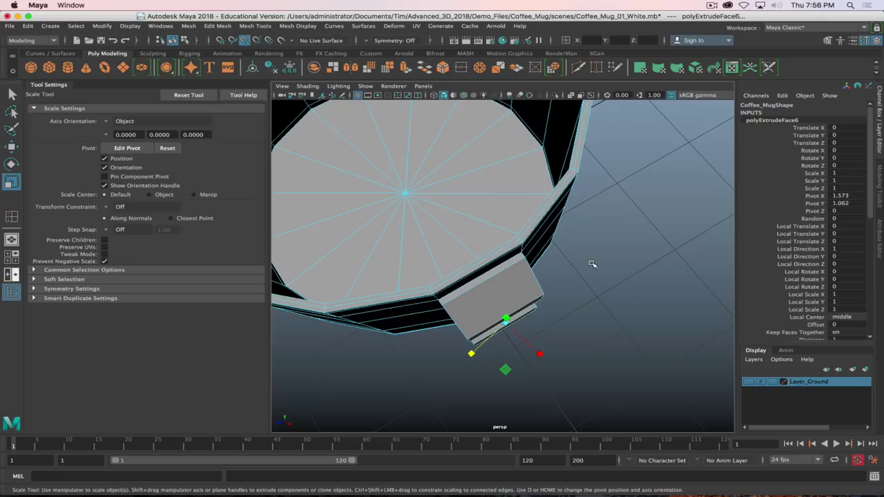
Redo the previously undone face edits and inspect the stubs in front and perspective views.
alt+drag(592, 264, 608, 227)
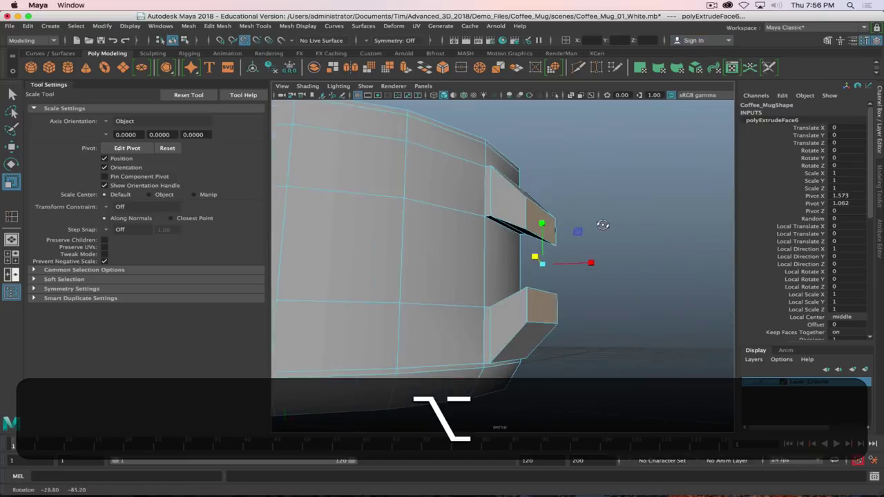
mouse_move(599, 308)
alt+mouse_down()
mouse_move(616, 307)
mouse_move(602, 309)
alt+mouse_up()
key(shift+z)
key(shift+z)
key(shift+z)
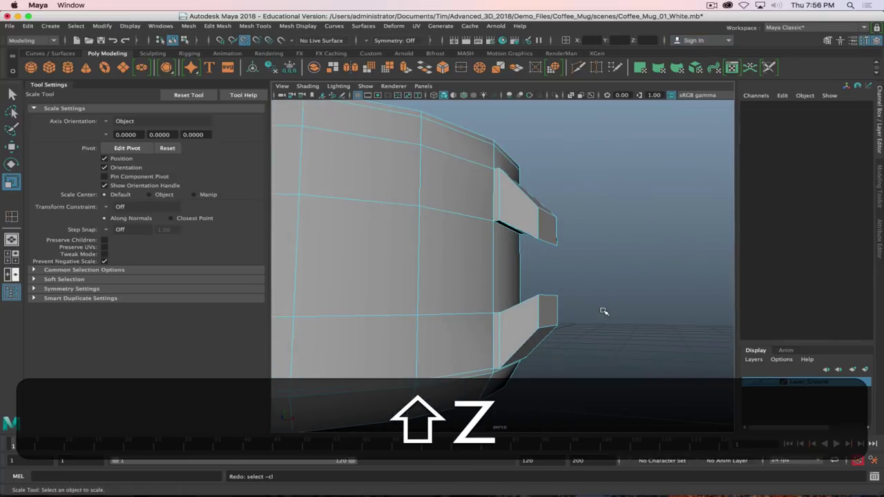
key(shift+z)
key(shift+z)
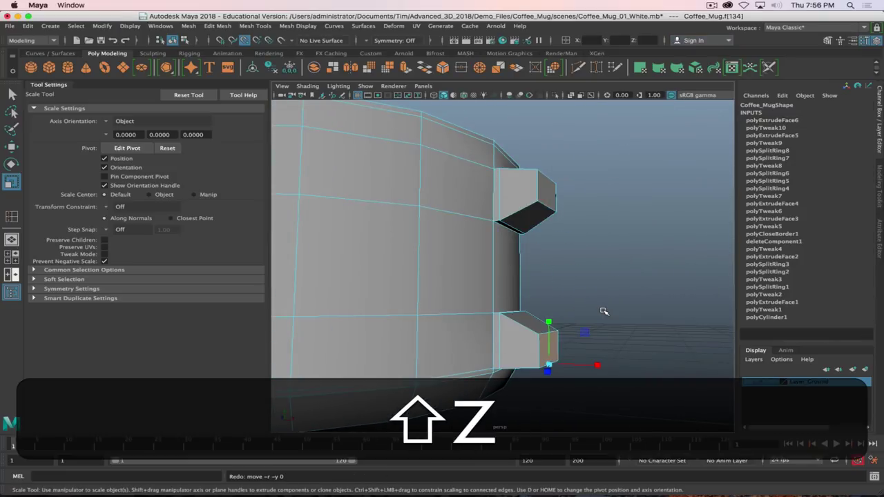
key(shift+space)
key(space)
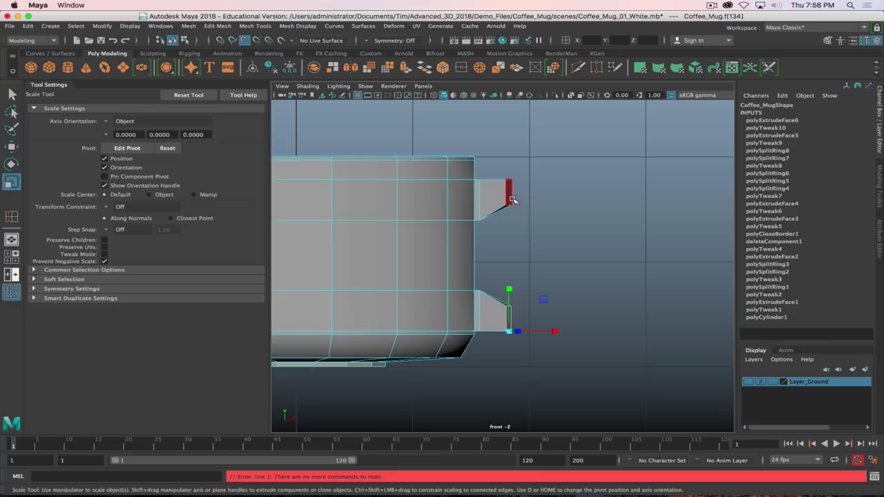
key(space)
key(space)
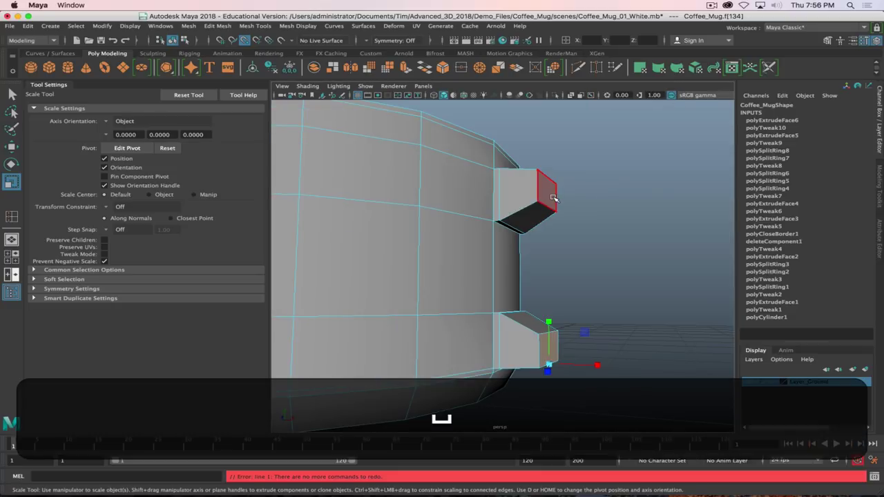
alt+drag(533, 225, 525, 315)
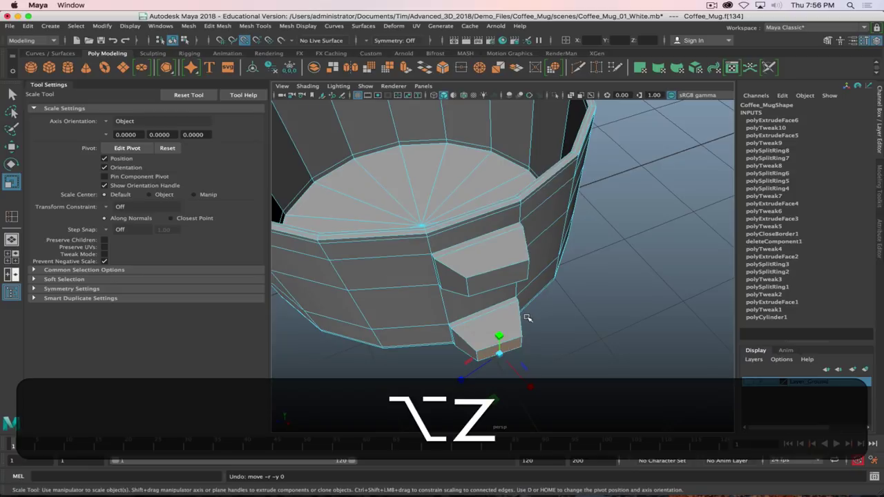
Undo the handle face moves and scaling, then maximize the top view.
key(z)
key(z)
key(z)
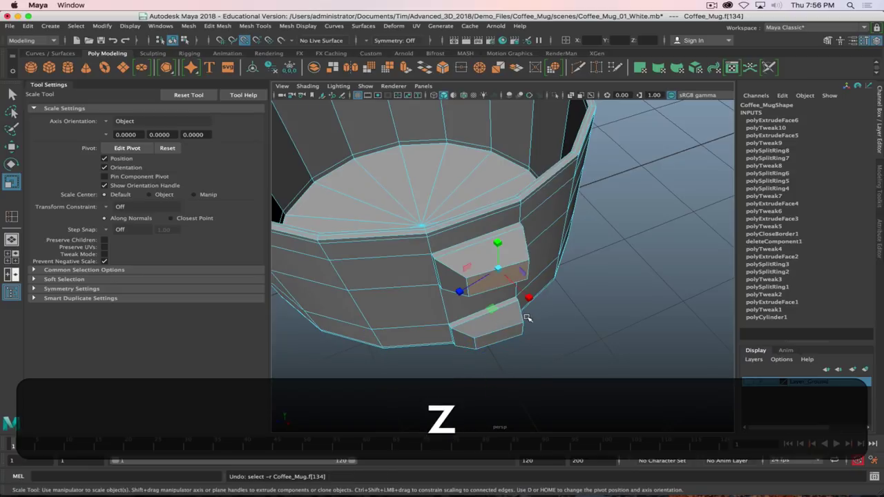
key(z)
key(z)
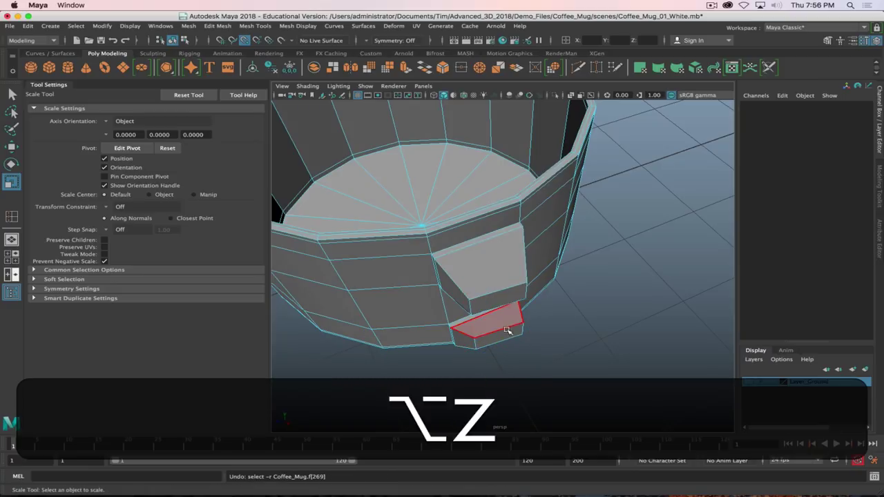
alt+drag(509, 329, 493, 307)
key(alt+z)
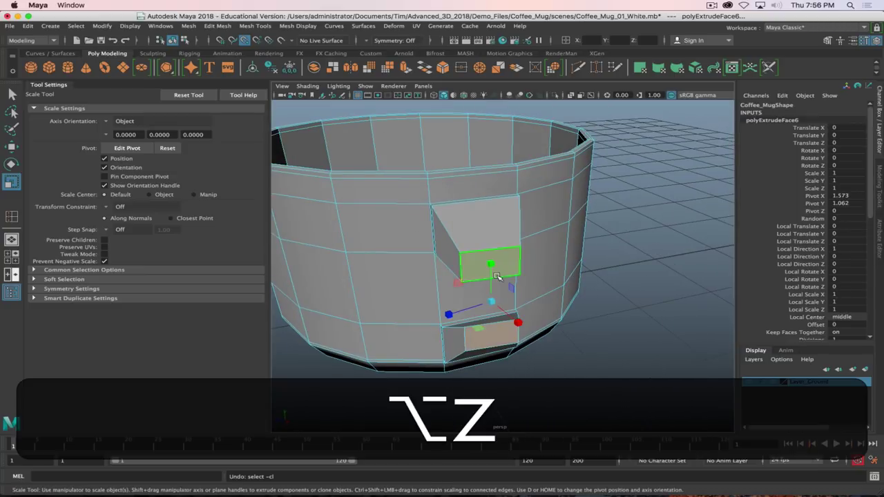
alt+drag(511, 276, 584, 299)
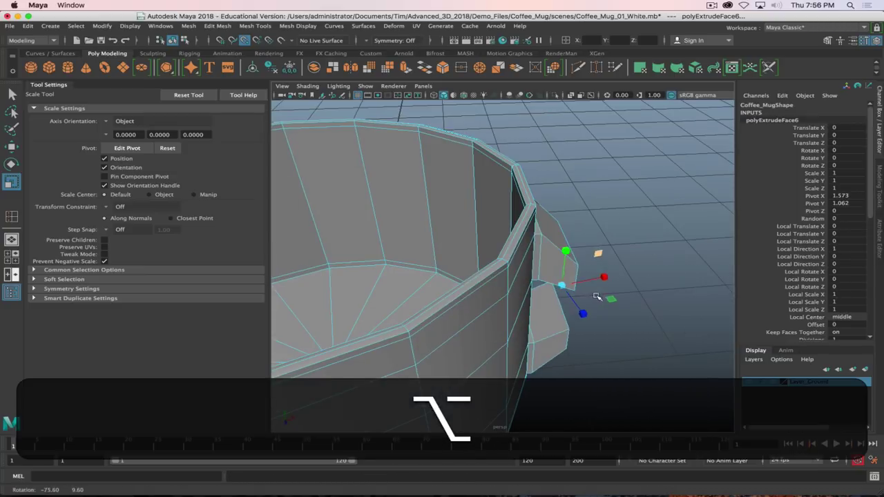
key(alt+space)
key(space)
scroll(512, 256, up, 5)
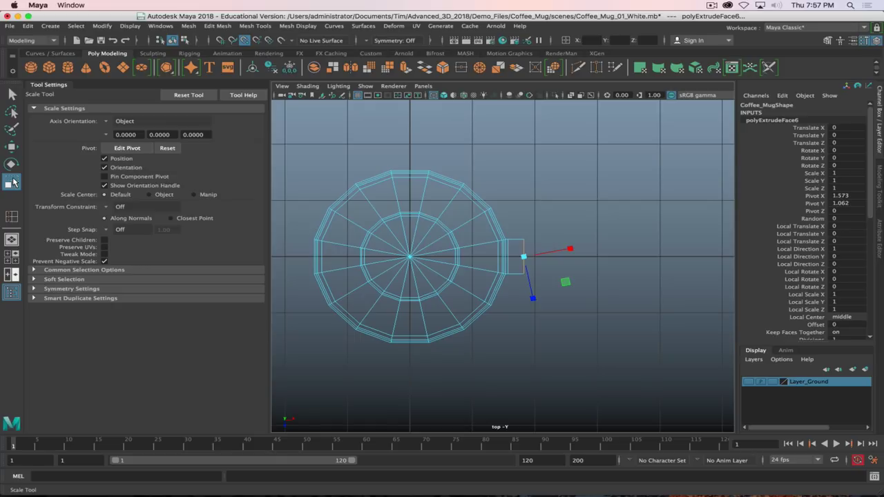
Set the transform axis orientation to World and select the upper stub's end face.
click(107, 123)
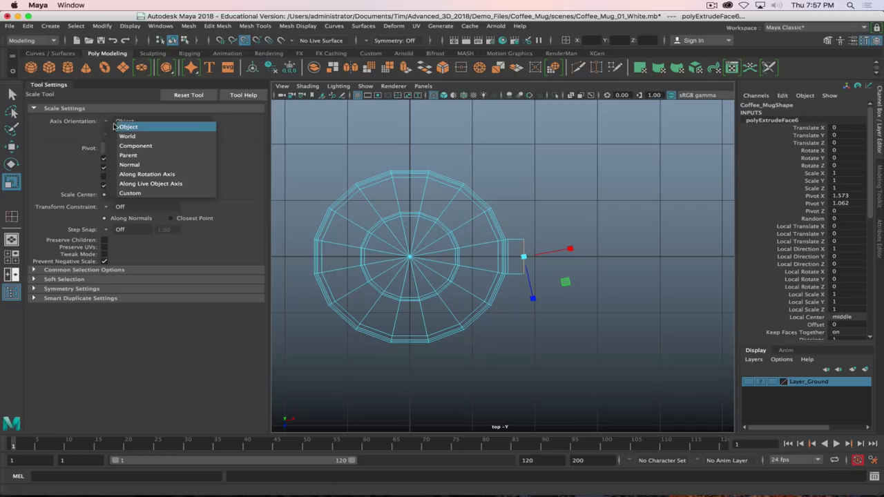
click(143, 138)
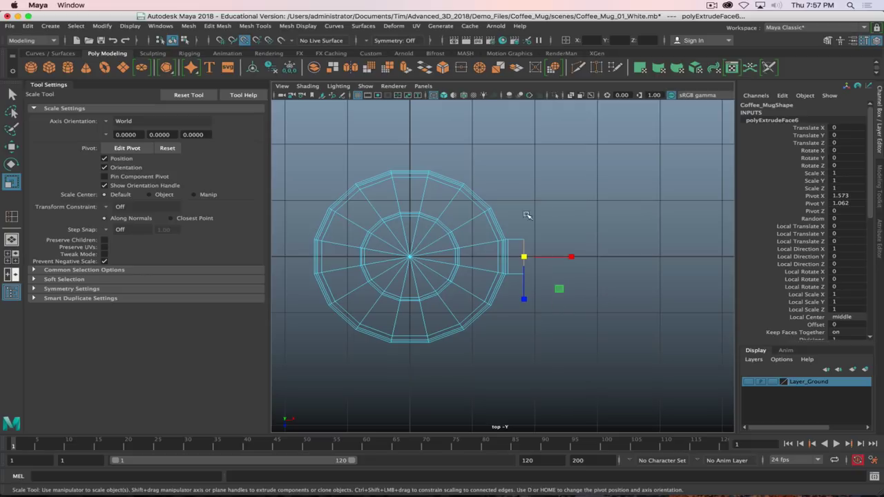
key(space)
key(space)
alt+drag(616, 240, 591, 272)
mouse_move(551, 236)
right_down()
mouse_move(549, 222)
mouse_move(546, 240)
right_up()
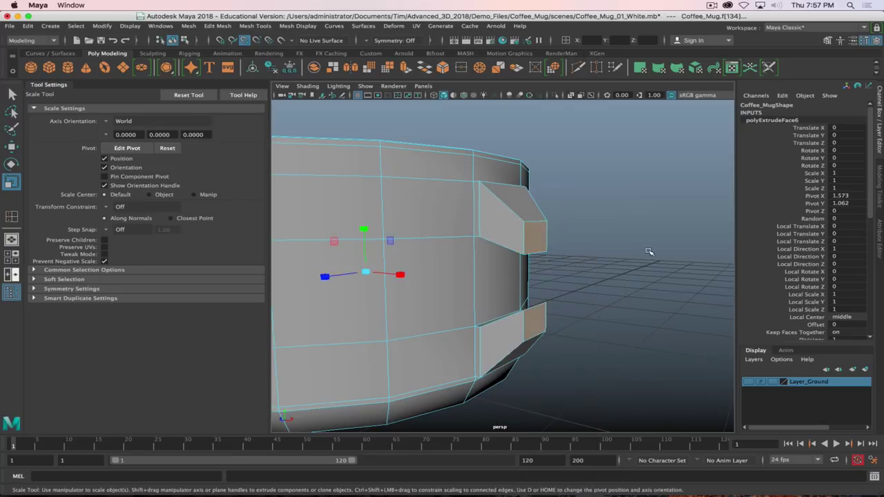
click(536, 237)
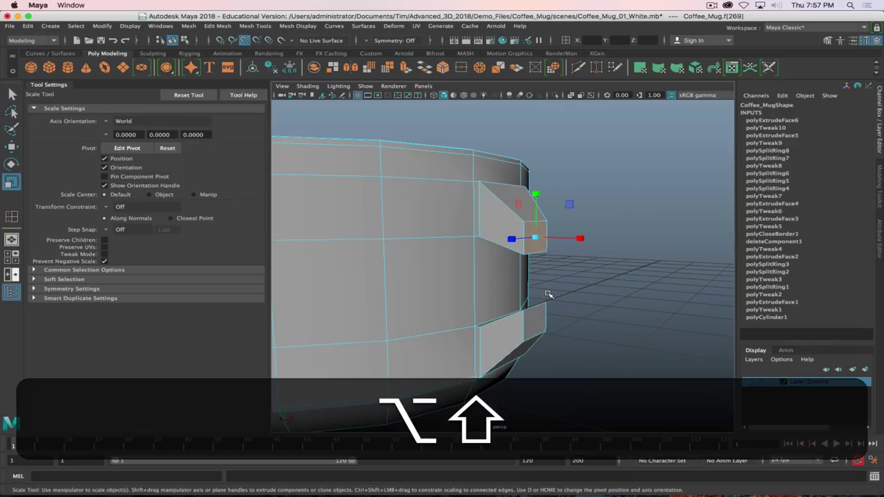
In the front view, move the upper stub's end face up along Y.
key(space)
key(space)
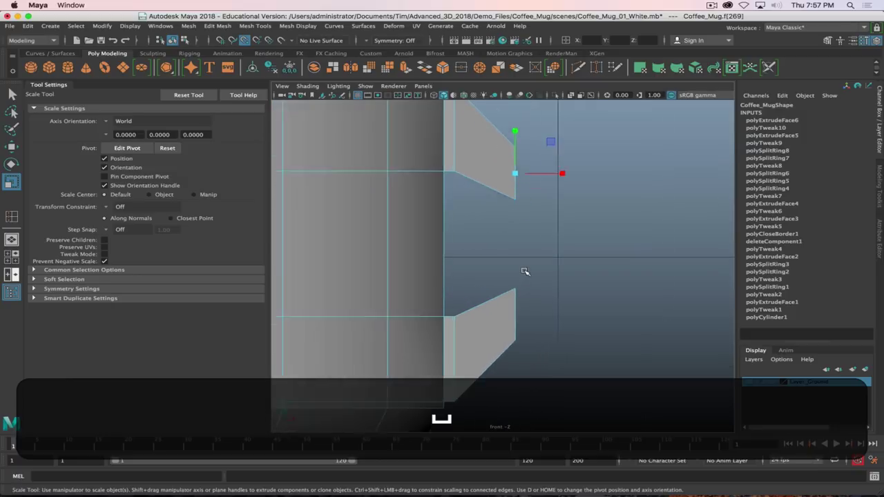
alt+middle_drag(525, 271, 539, 233)
scroll(541, 233, up, 1)
key(w)
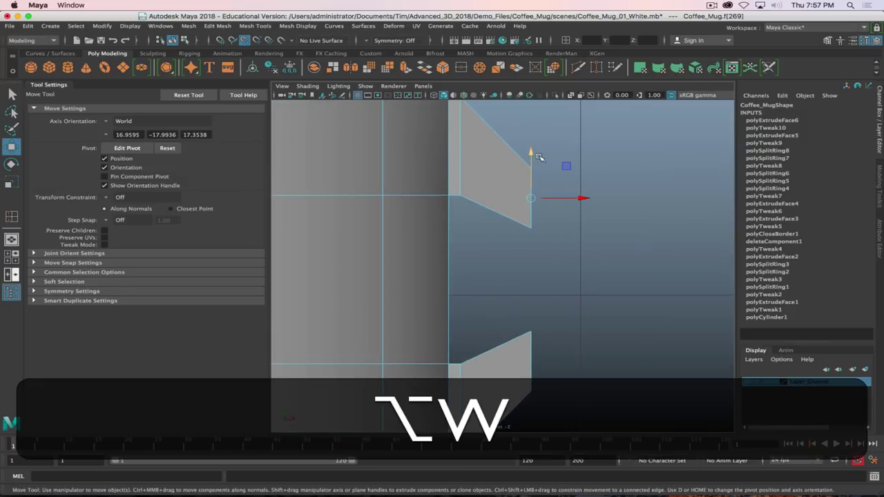
alt+middle_drag(539, 157, 537, 225)
drag(537, 218, 537, 193)
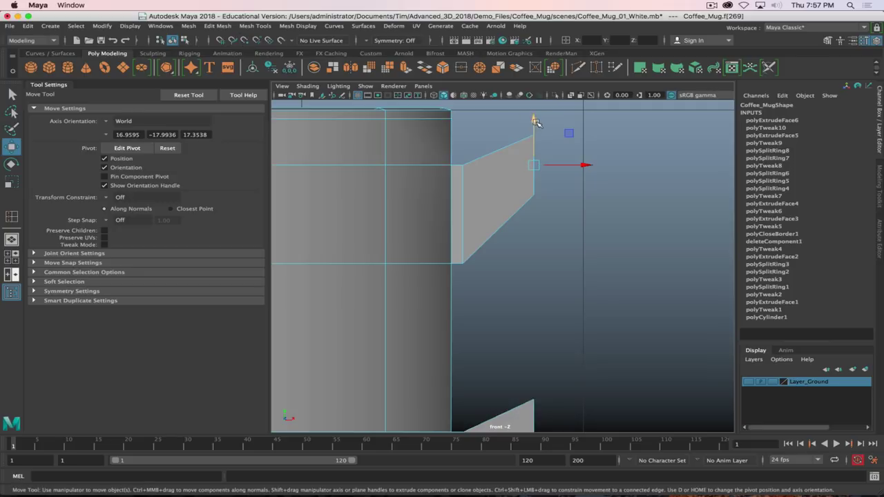
drag(537, 122, 537, 155)
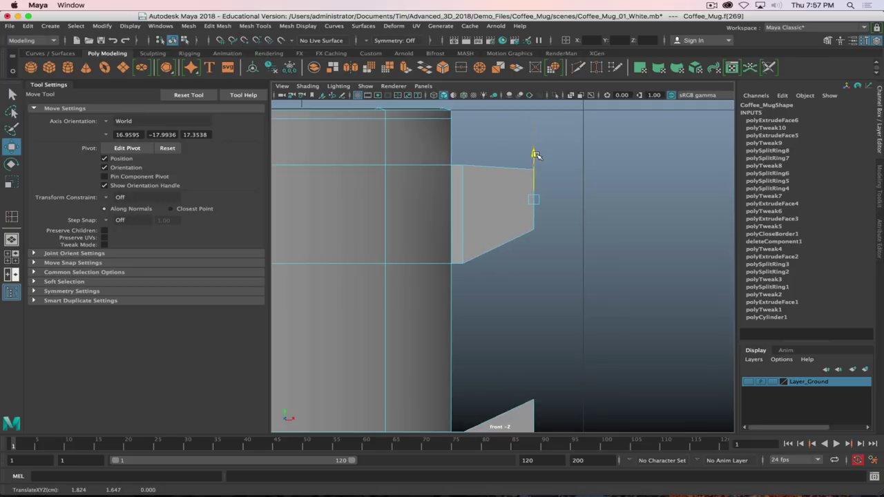
alt+middle_drag(532, 154, 556, 86)
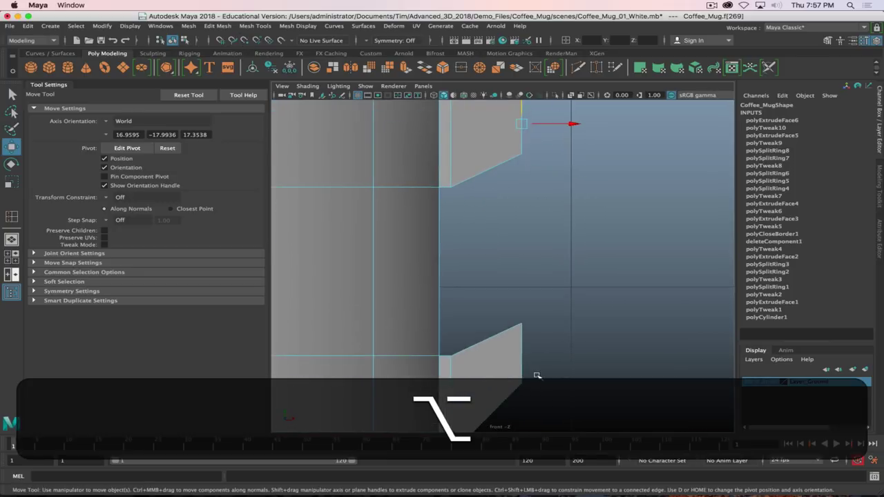
Lower the bottom stub's outer end along Y, then return to the four-view layout.
key(space)
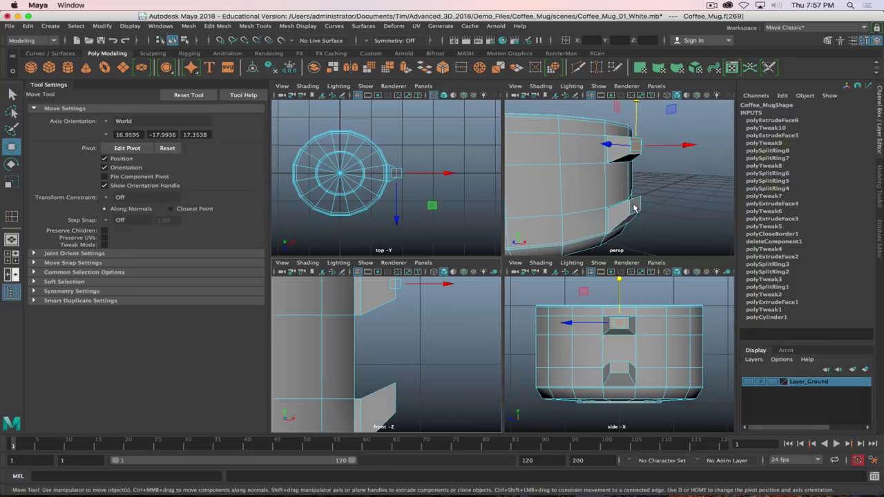
key(space)
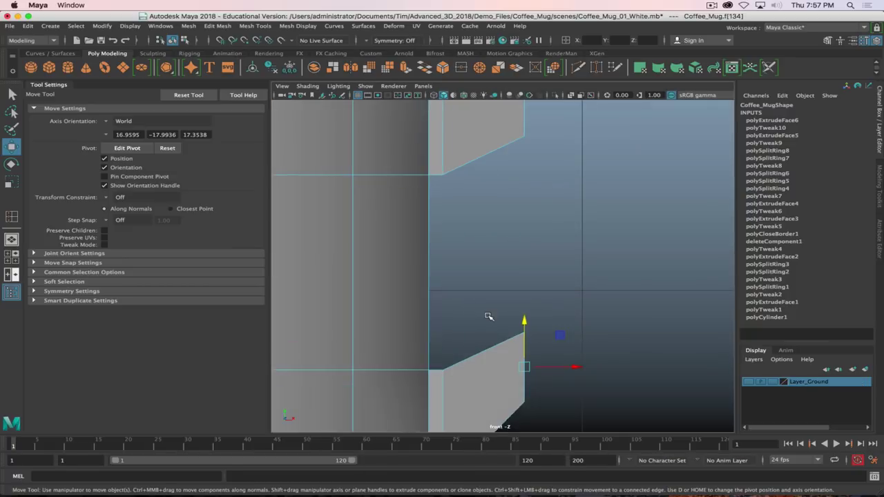
scroll(490, 316, down, 5)
scroll(489, 317, up, 10)
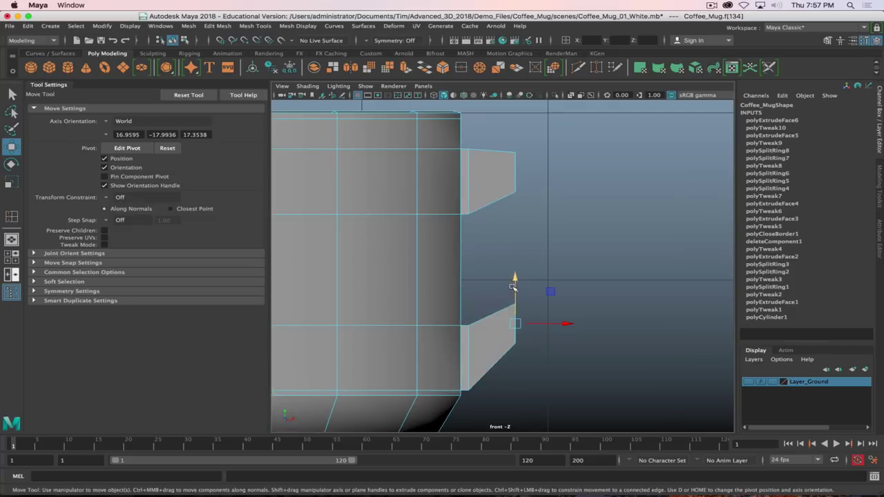
drag(519, 289, 525, 324)
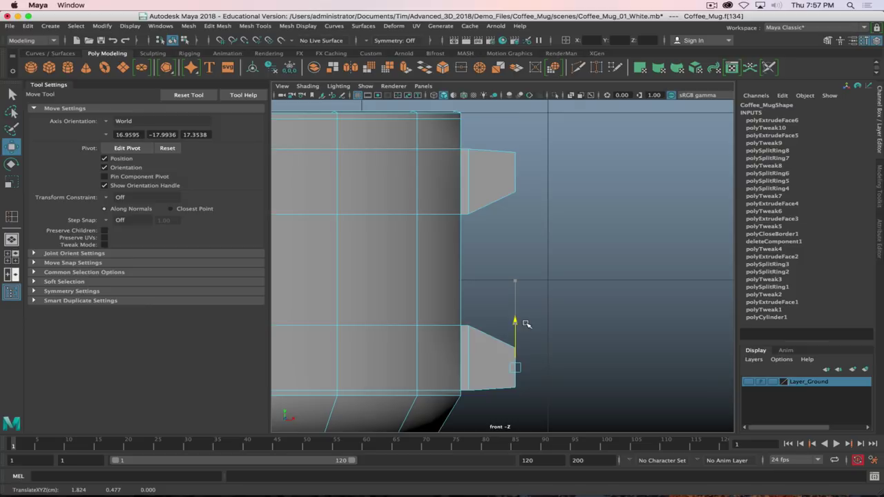
drag(526, 324, 526, 323)
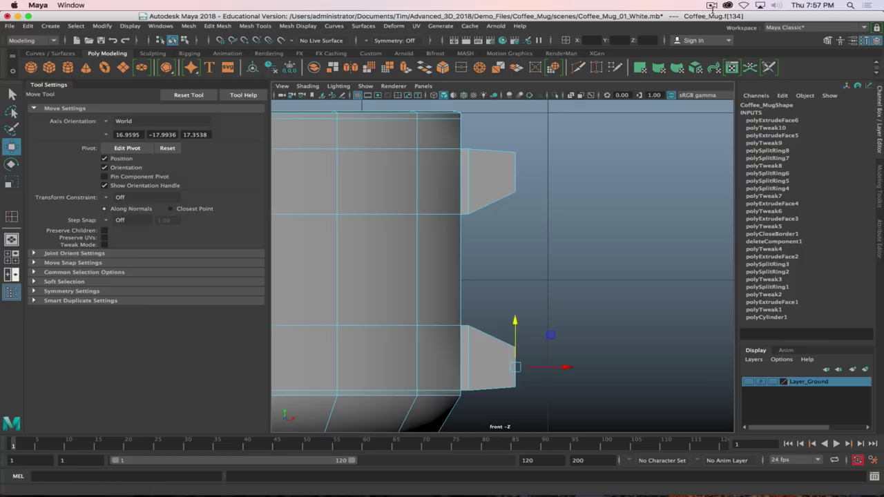
click(712, 10)
click(733, 34)
key(alt)
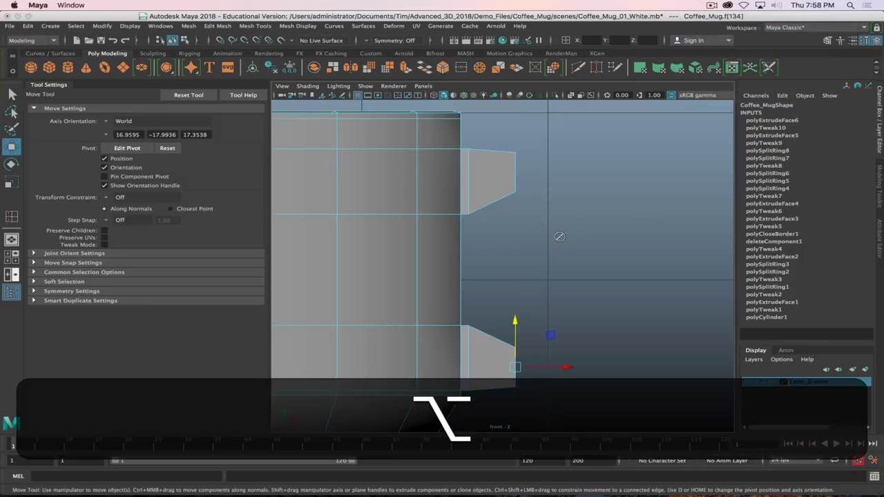
alt+drag(559, 237, 523, 243)
key(space)
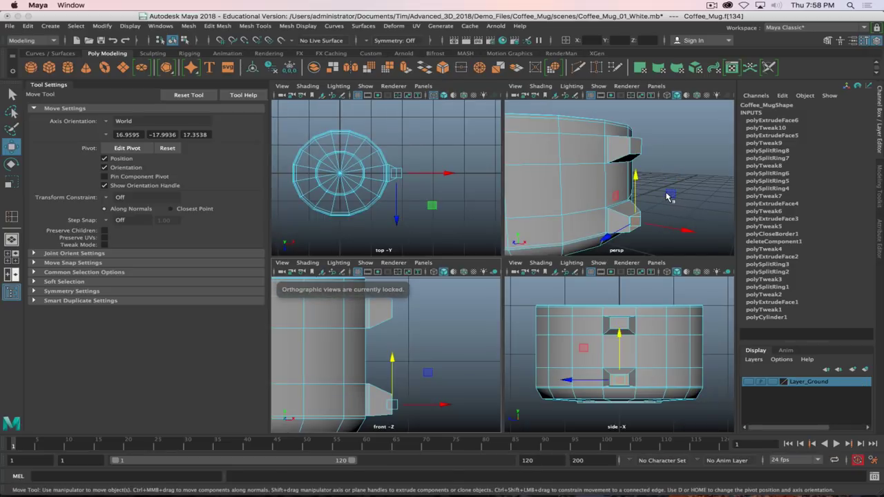
key(space)
alt+drag(667, 198, 547, 247)
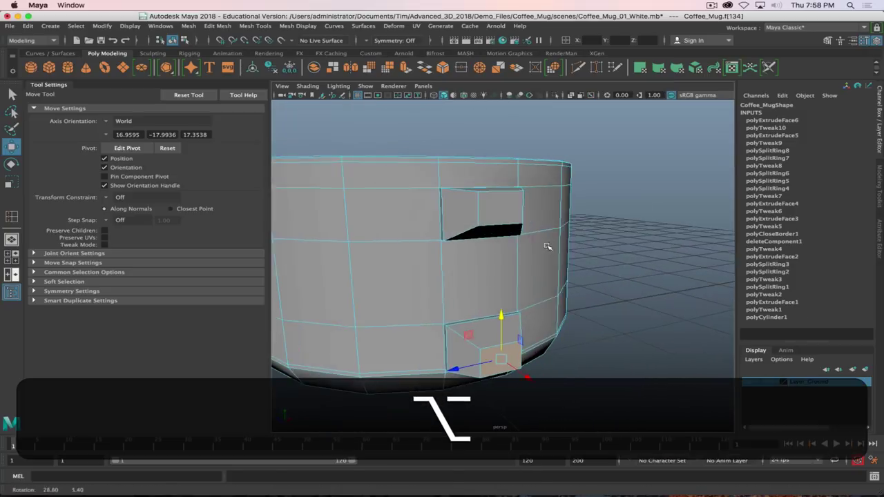
scroll(538, 275, down, 5)
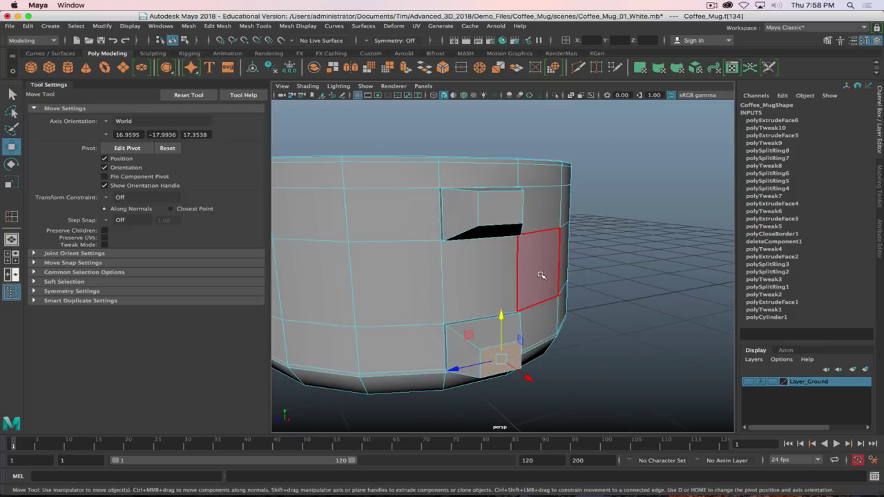
alt+drag(538, 275, 505, 147)
shift+click(519, 157)
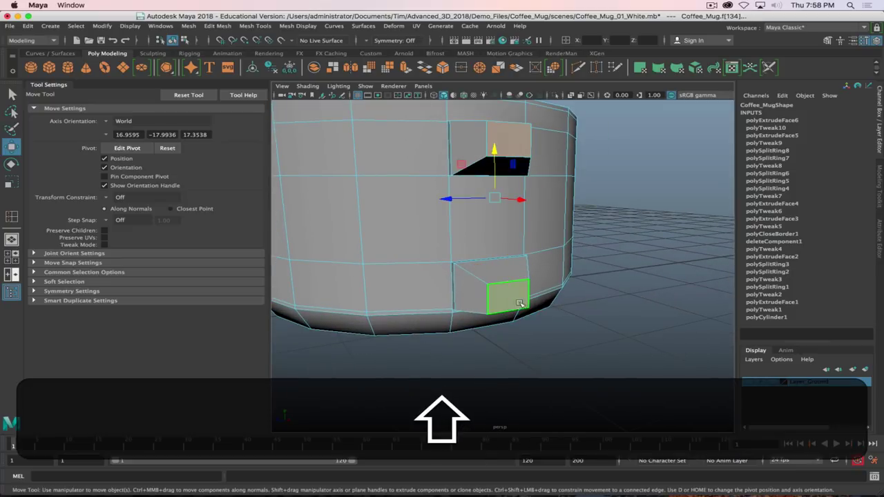
alt+drag(539, 310, 475, 280)
key(space)
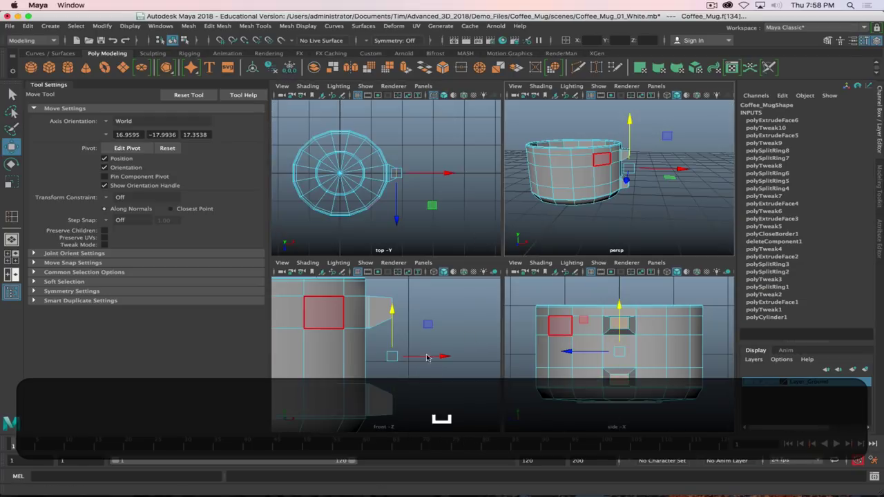
scroll(442, 355, down, 5)
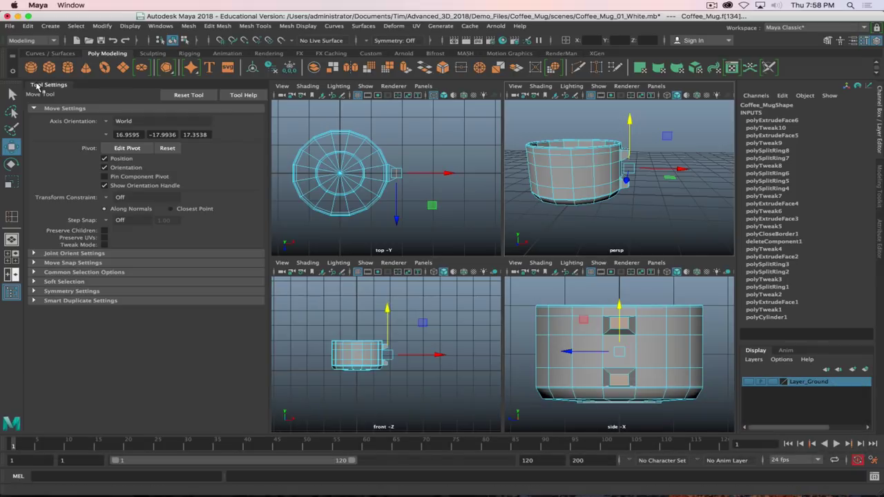
click(38, 86)
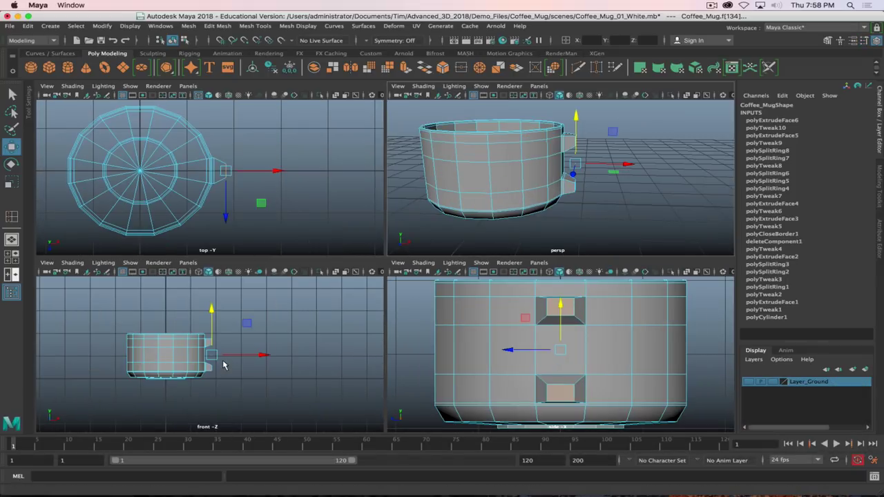
scroll(196, 349, up, 5)
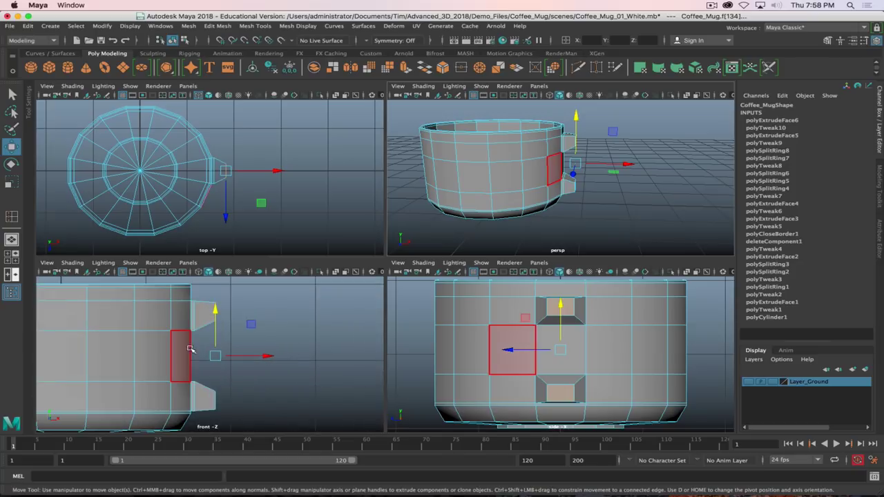
key(super+Tab)
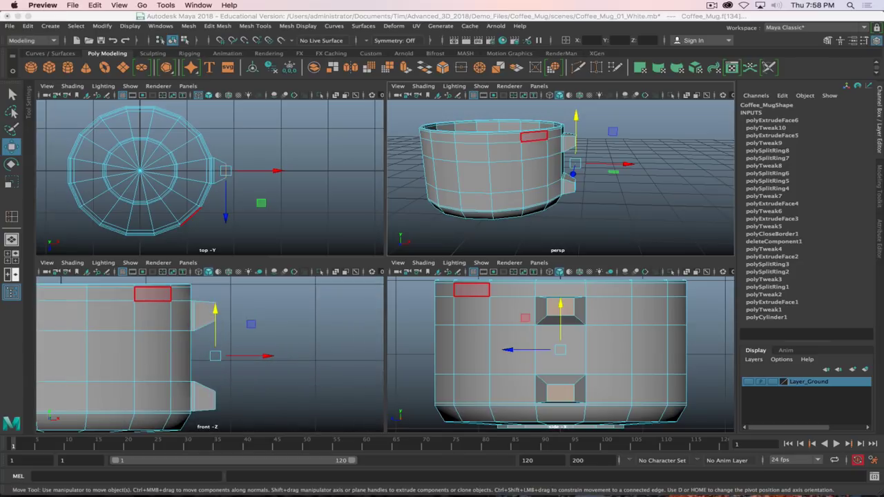
key(super+m)
key(shift)
click(276, 354)
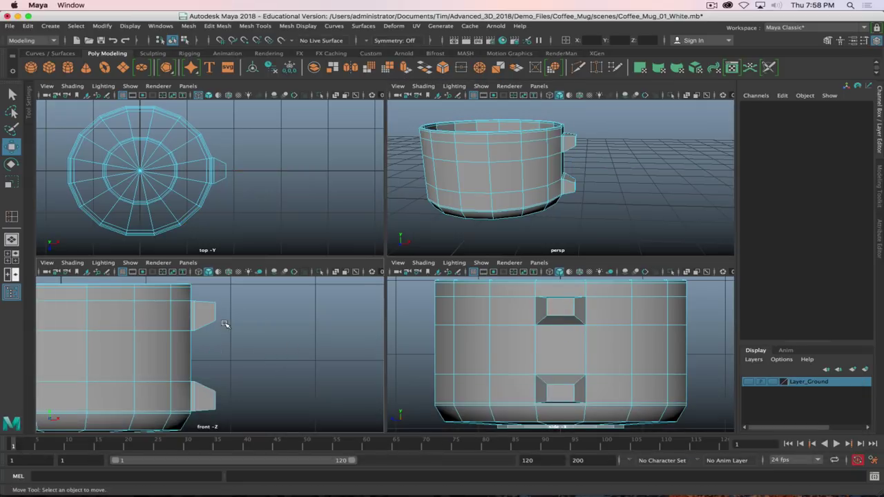
Select both stub end faces and extrude them outward, checking against the reference photo.
click(560, 306)
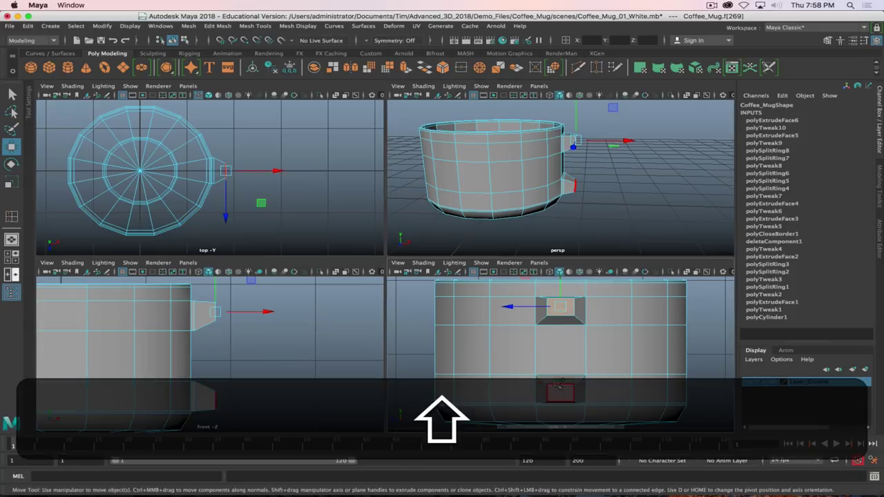
shift+click(560, 390)
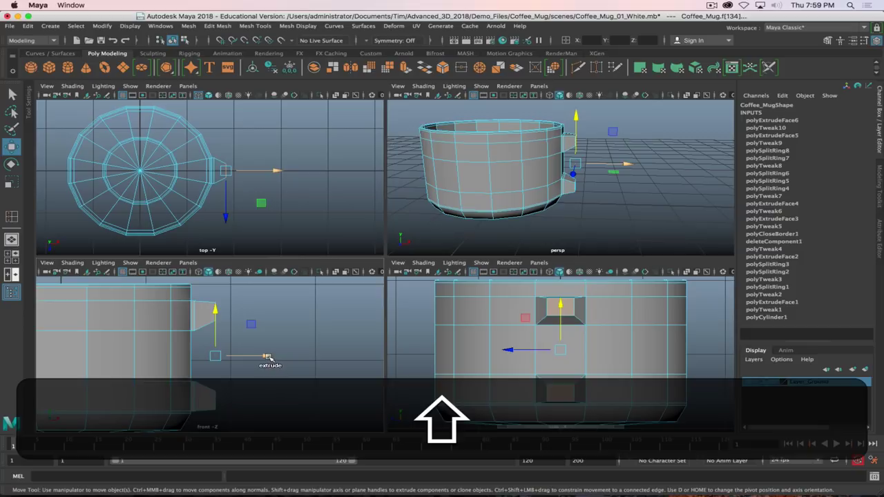
shift+drag(266, 358, 291, 359)
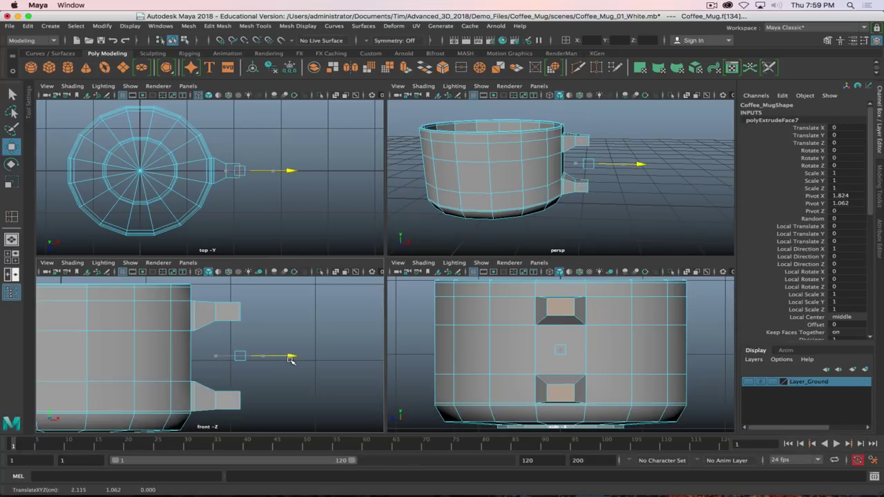
shift+drag(291, 359, 292, 360)
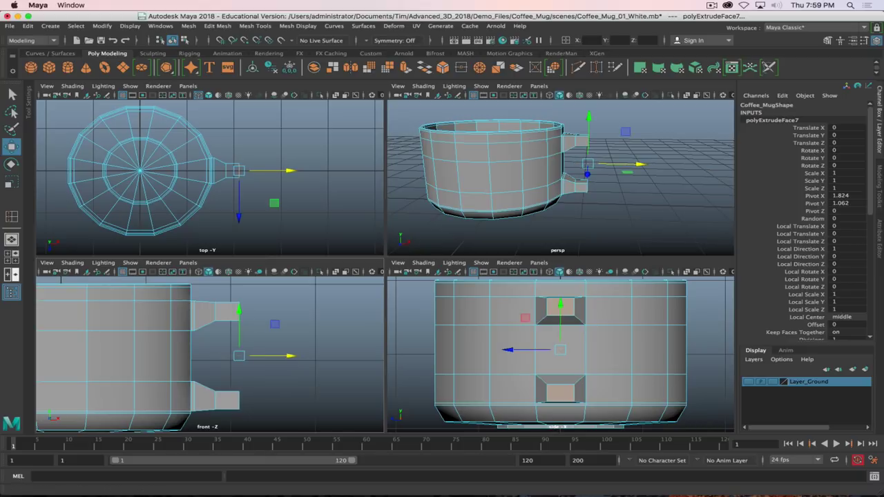
key(super+Tab)
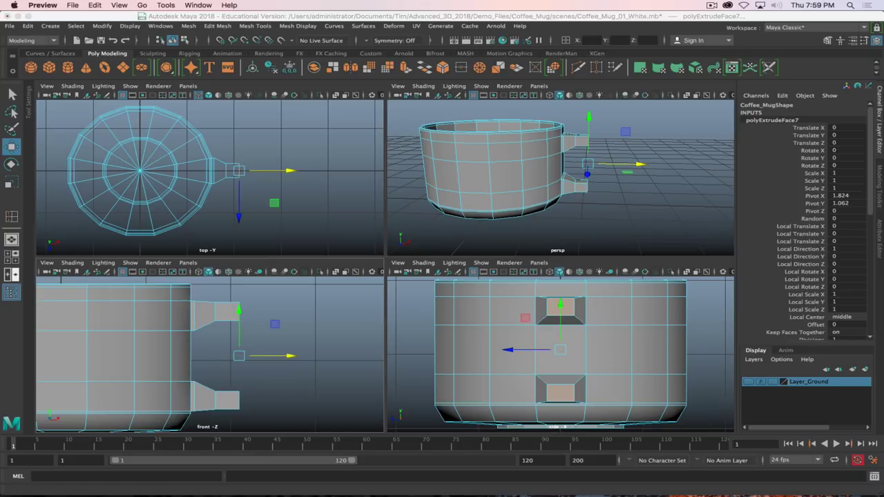
shift+click(291, 356)
Extrude second and third straight sections of both arms, then view them in full-size perspective.
shift+drag(289, 357, 313, 362)
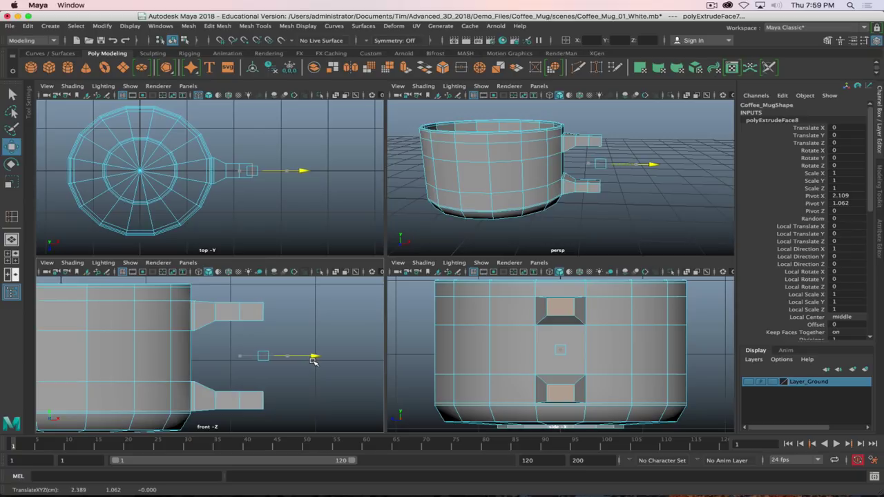
click(245, 315)
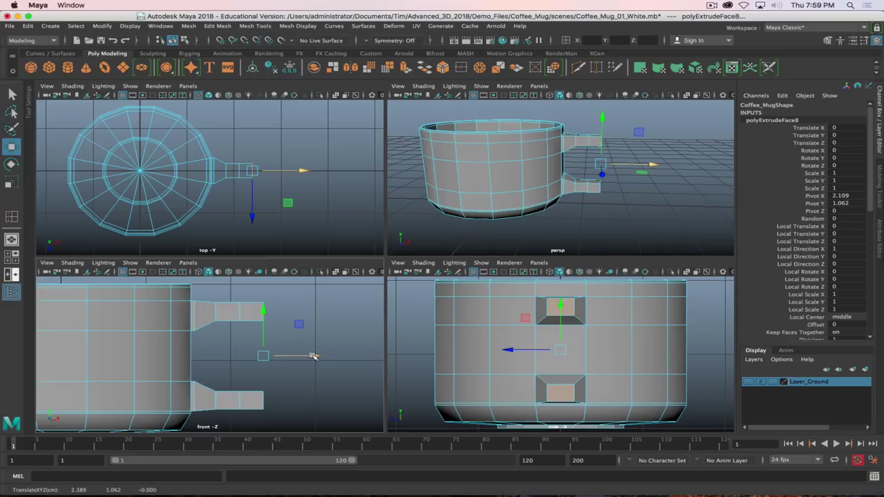
drag(312, 357, 314, 356)
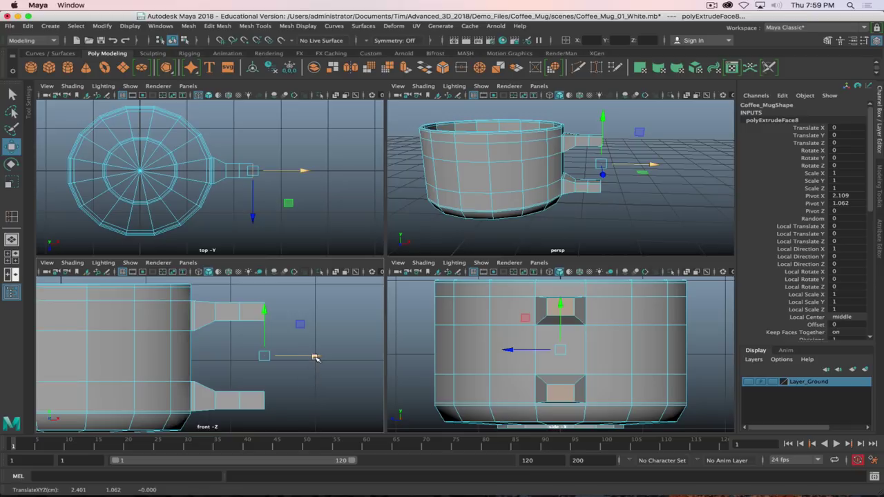
shift+drag(316, 358, 334, 361)
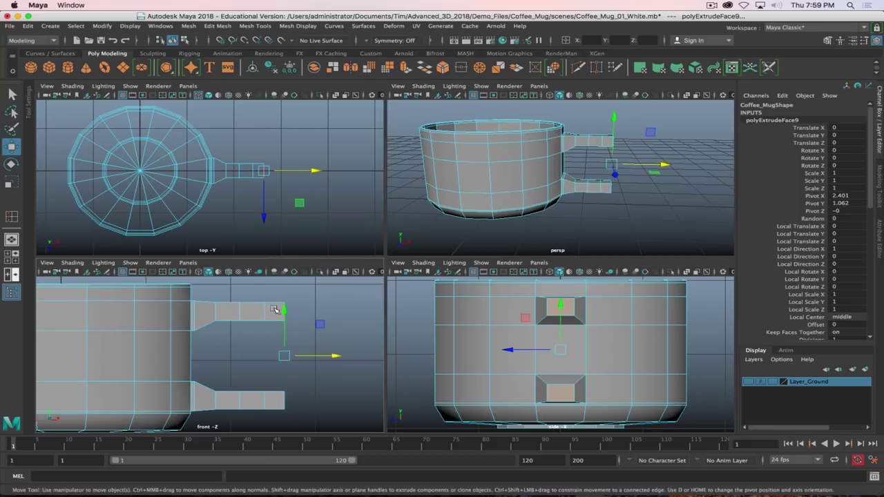
alt+drag(615, 191, 591, 197)
key(space)
alt+drag(501, 248, 544, 253)
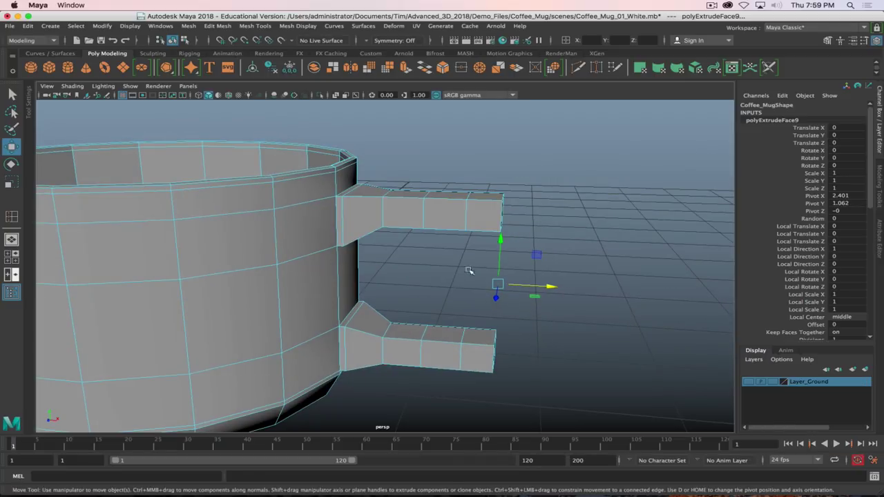
Select the inner end edges of both handle arms and slide them back along −X toward the mug.
alt+drag(481, 301, 460, 244)
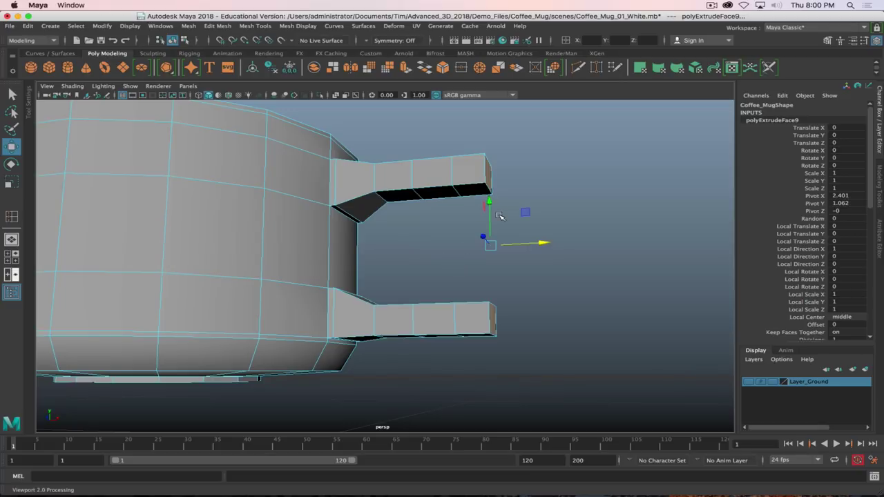
alt+drag(466, 173, 437, 188)
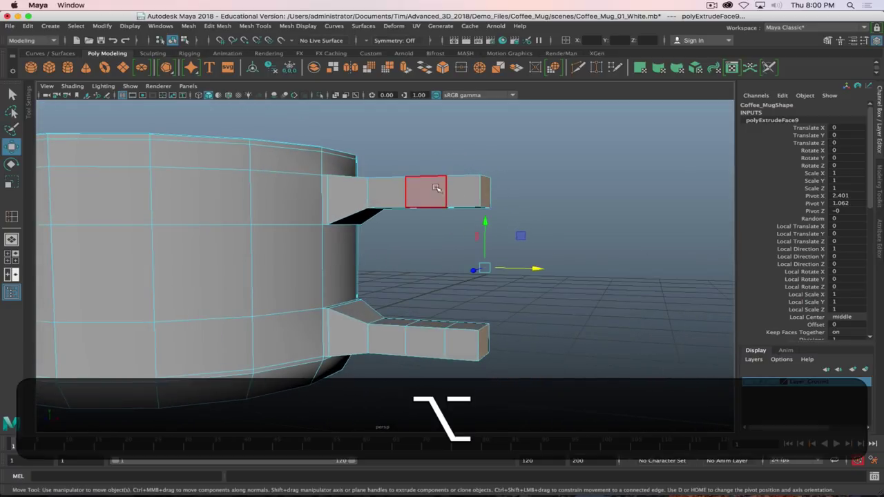
alt+drag(437, 191, 523, 195)
click(484, 197)
right_drag(470, 187, 469, 163)
alt+drag(469, 244, 478, 319)
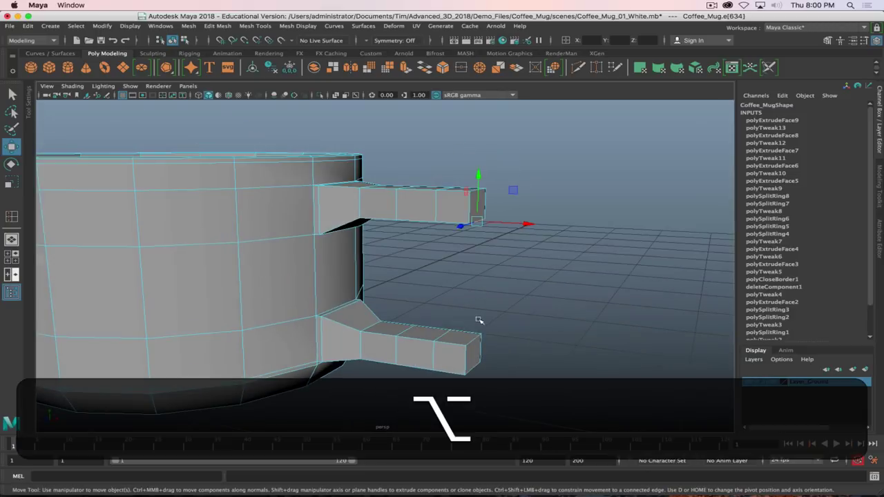
shift+click(476, 339)
key(shift+f)
mouse_move(610, 268)
alt+mouse_down()
mouse_move(610, 247)
mouse_move(607, 255)
alt+mouse_up()
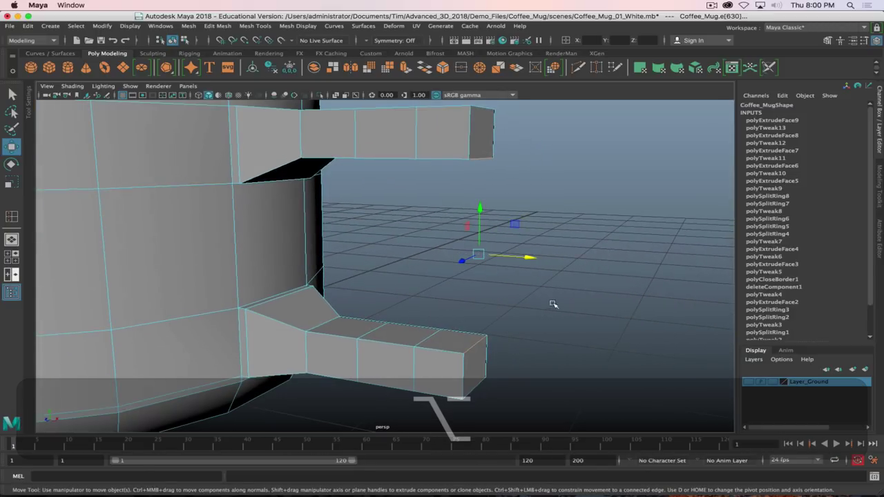
drag(531, 260, 497, 277)
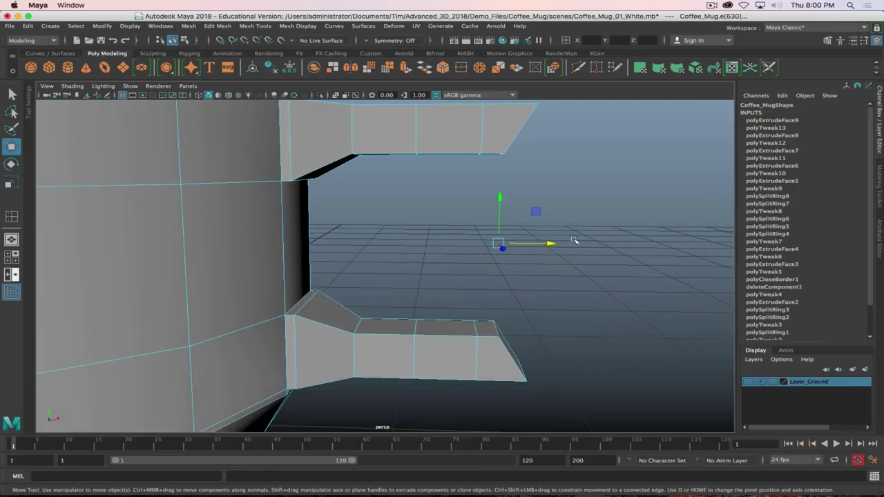
Select the slanted end faces of both handle arms.
mouse_move(574, 243)
alt+mouse_down()
mouse_move(578, 259)
mouse_move(570, 260)
mouse_move(580, 262)
mouse_move(513, 258)
mouse_move(573, 259)
alt+mouse_up()
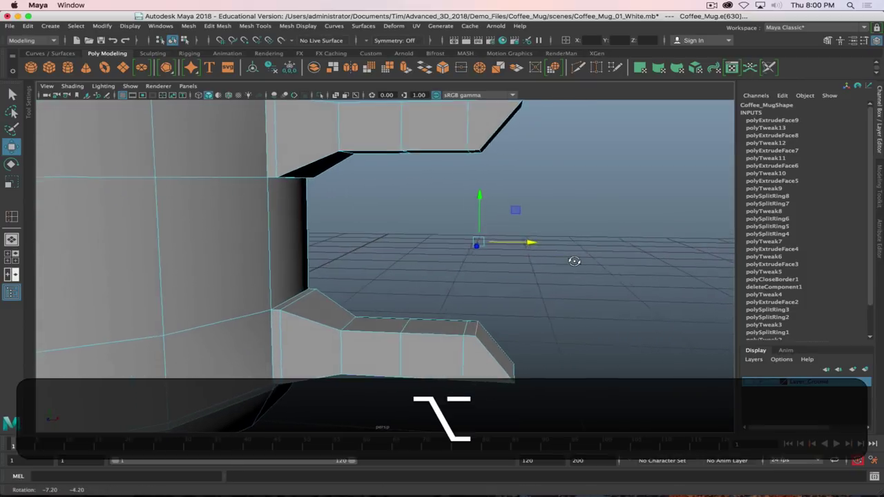
alt+drag(566, 212, 515, 306)
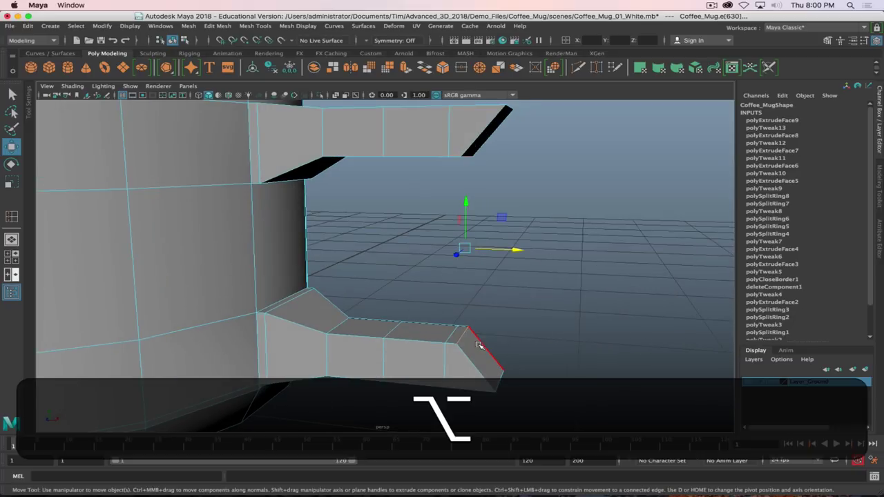
right_drag(476, 215, 483, 239)
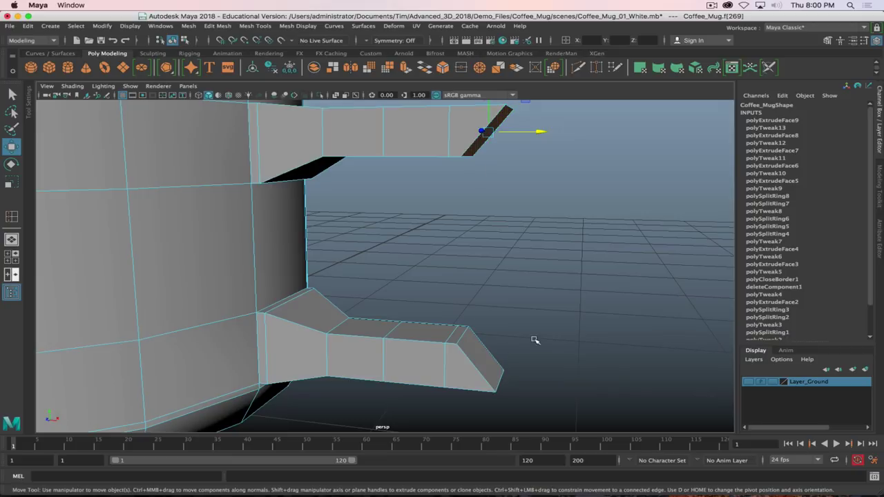
click(484, 338)
shift+click(494, 122)
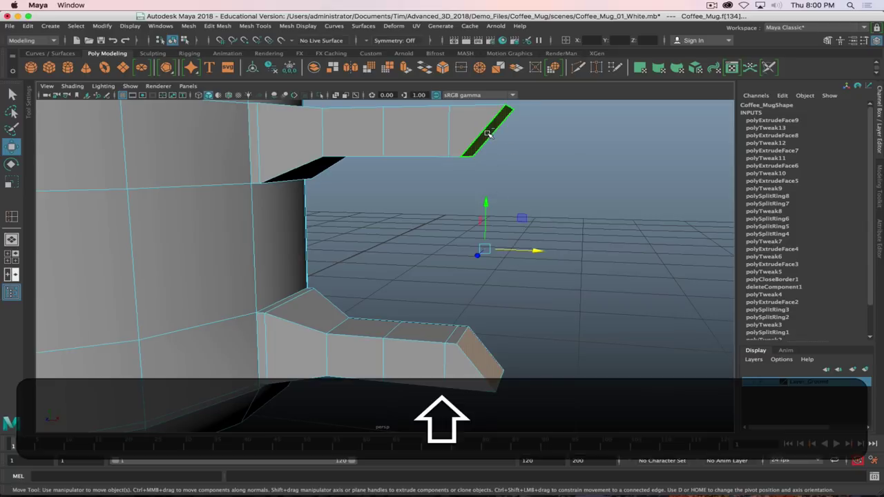
Extrude and trial-scale the two arm end faces, then undo back to the edge selection.
shift+right_drag(487, 133, 492, 163)
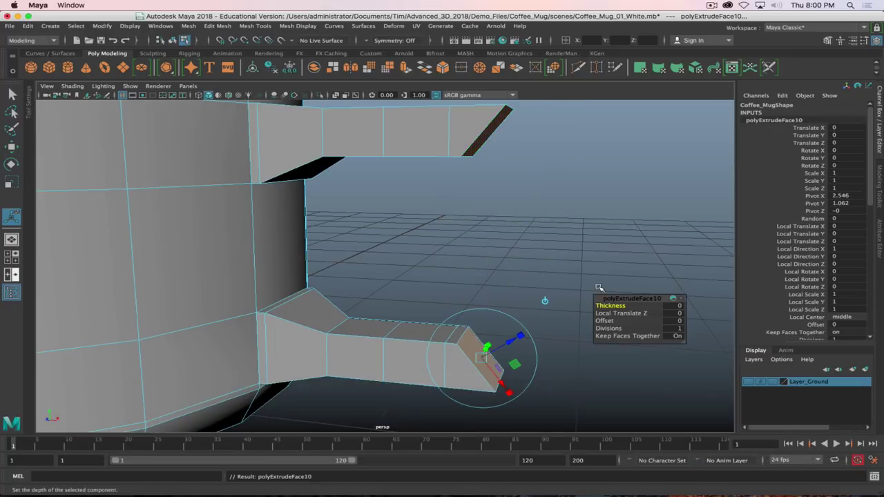
key(r)
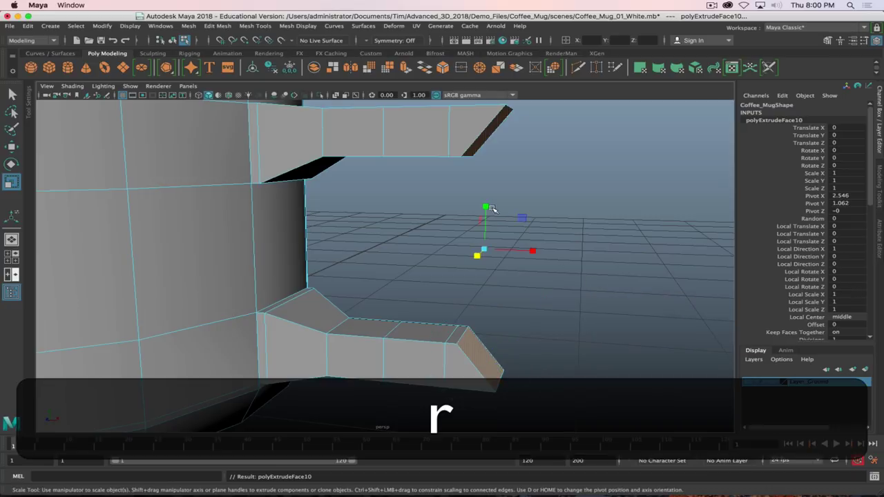
drag(489, 207, 499, 232)
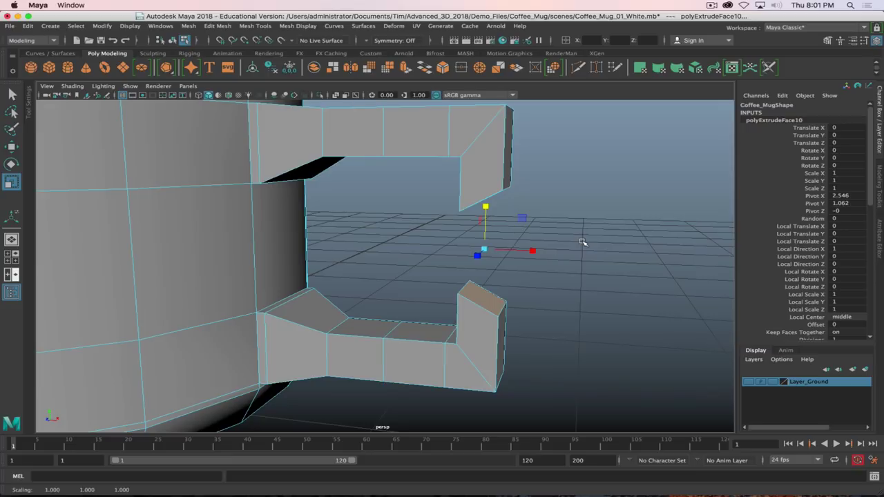
click(712, 6)
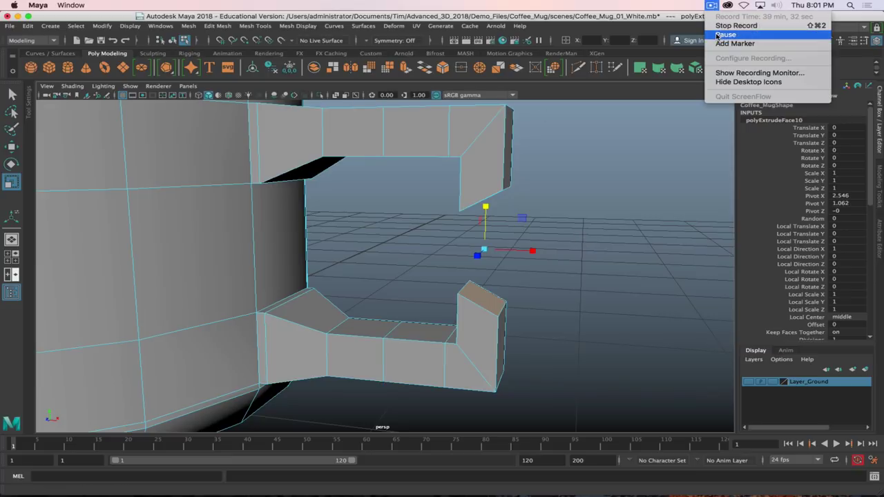
click(718, 34)
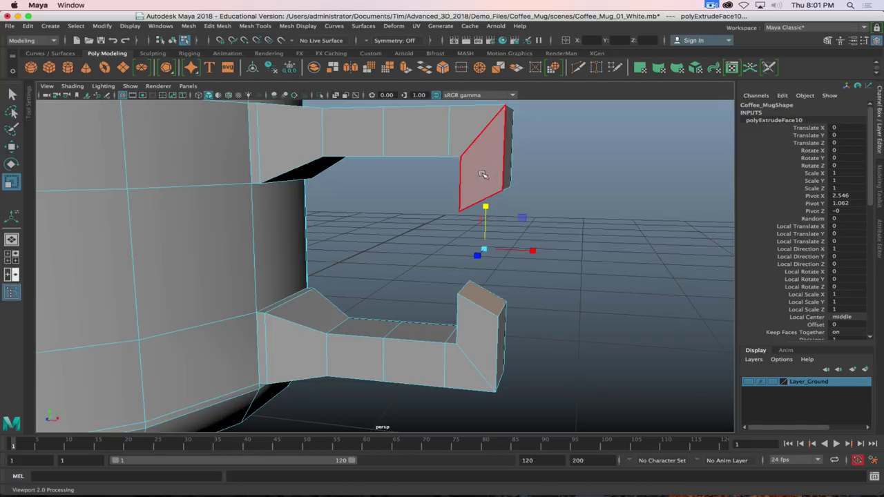
key(z)
key(z)
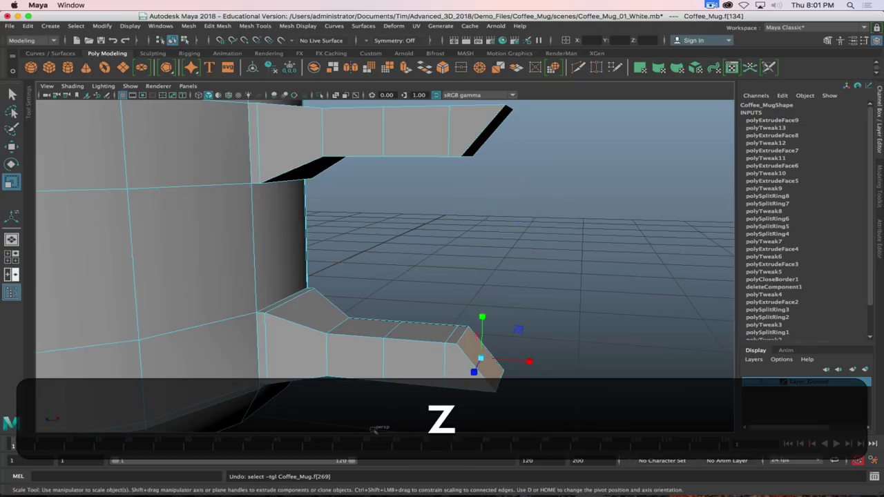
key(z)
key(z)
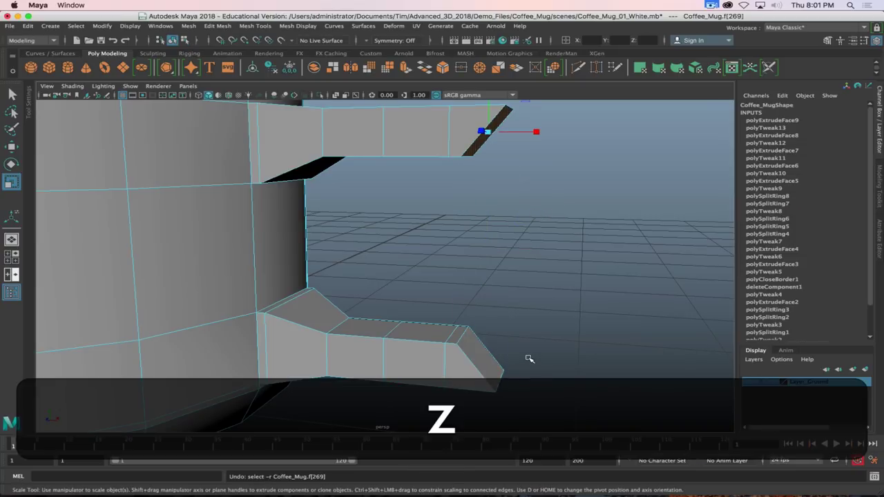
key(z)
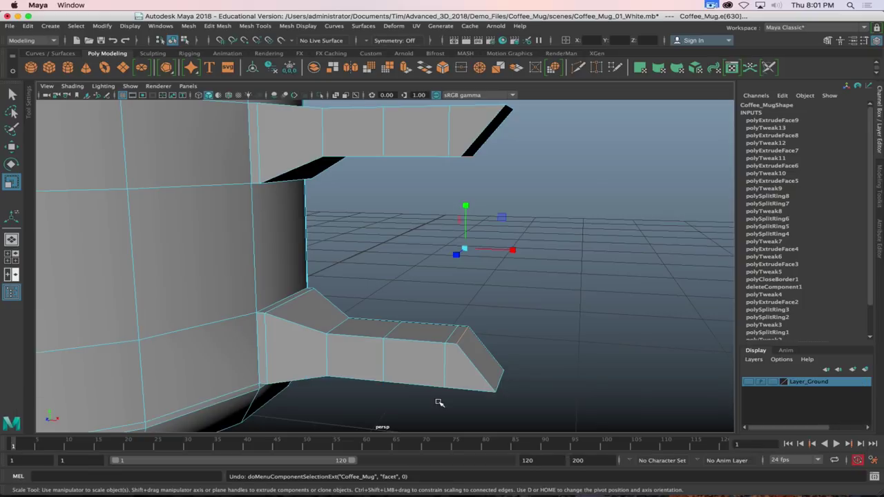
Reselect both arm end faces and extrude them again.
click(492, 276)
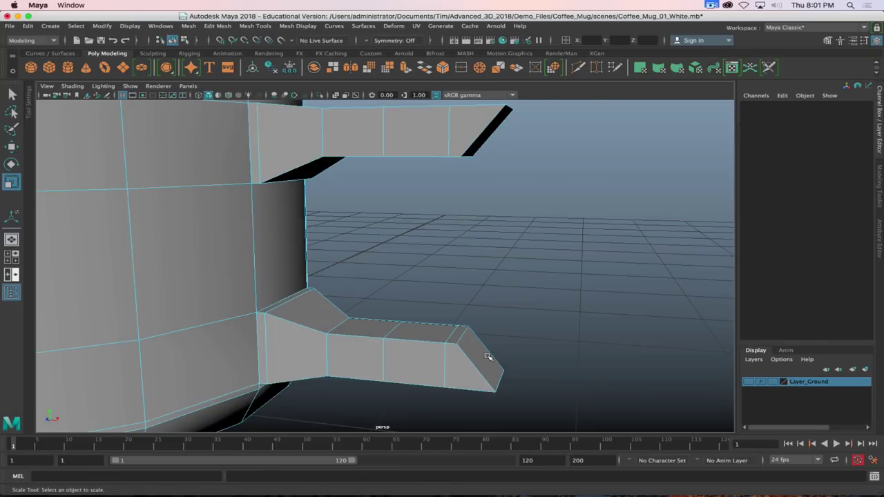
right_drag(479, 215, 484, 241)
click(477, 356)
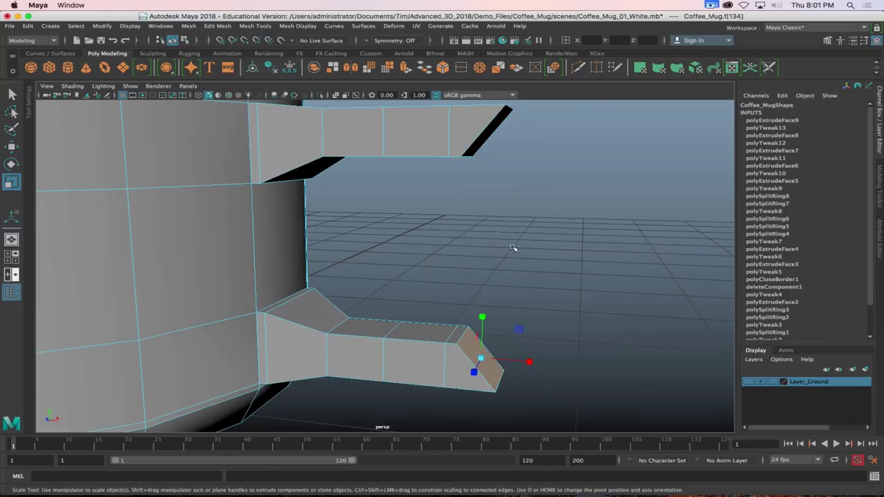
shift+click(488, 137)
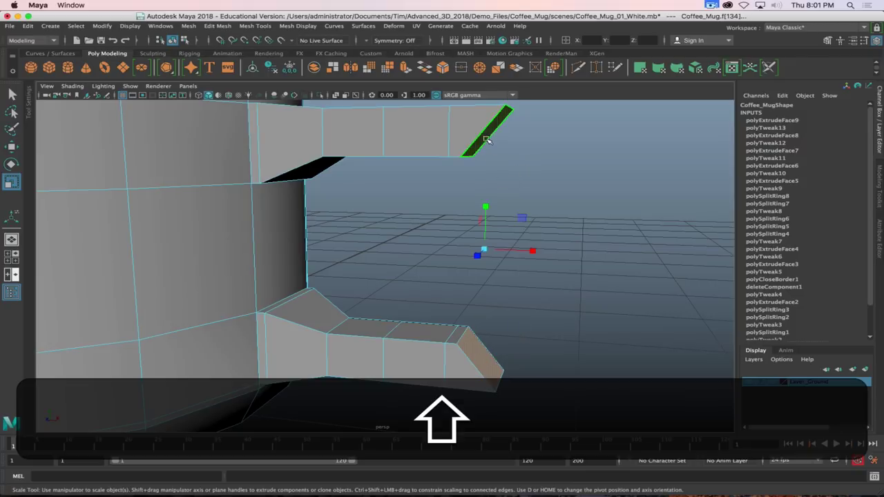
shift+right_drag(487, 138, 486, 166)
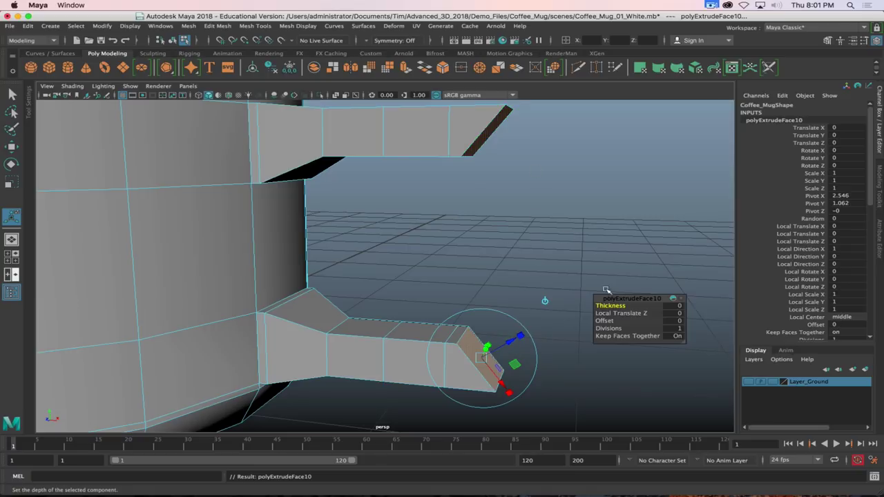
Try Thickness and Local Translate Z on the extrusion, undoing both to keep it at zero length.
mouse_move(580, 217)
middle_down()
mouse_move(588, 216)
mouse_move(573, 218)
middle_up()
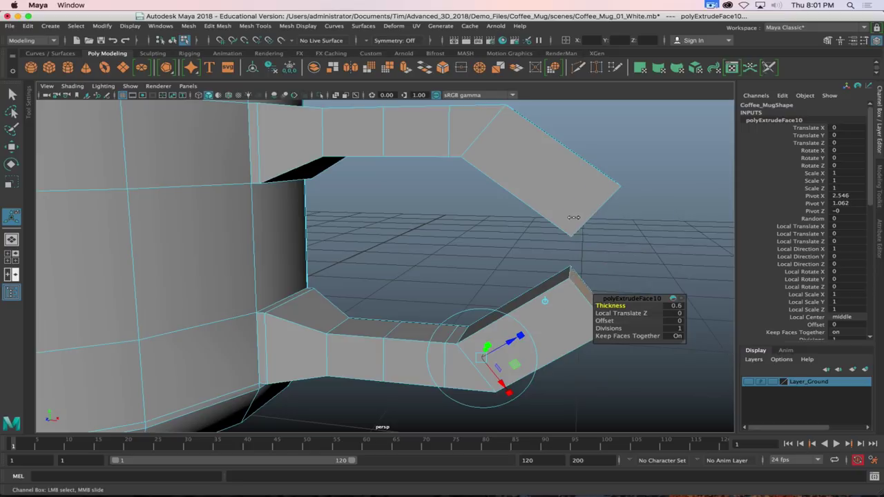
key(z)
click(630, 313)
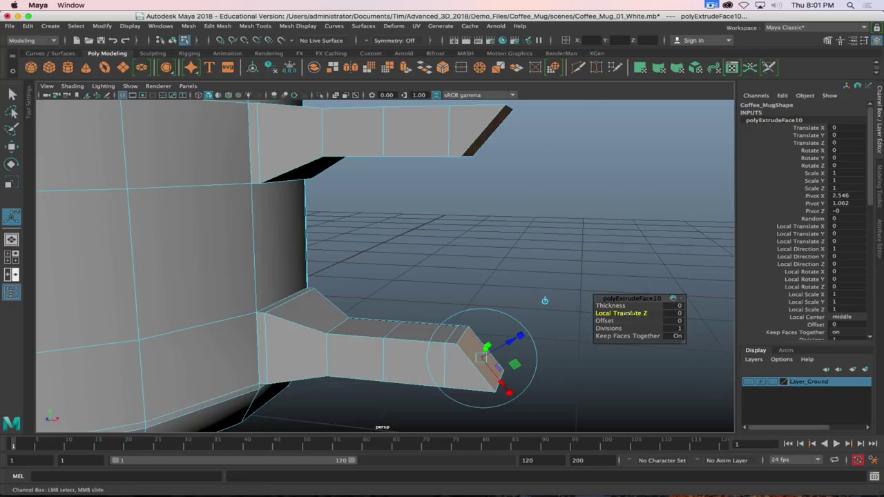
middle_drag(545, 300, 570, 265)
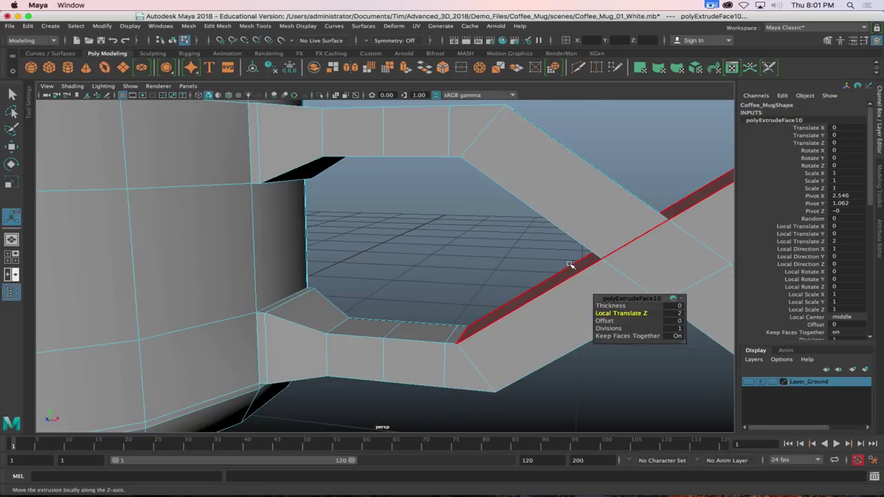
key(z)
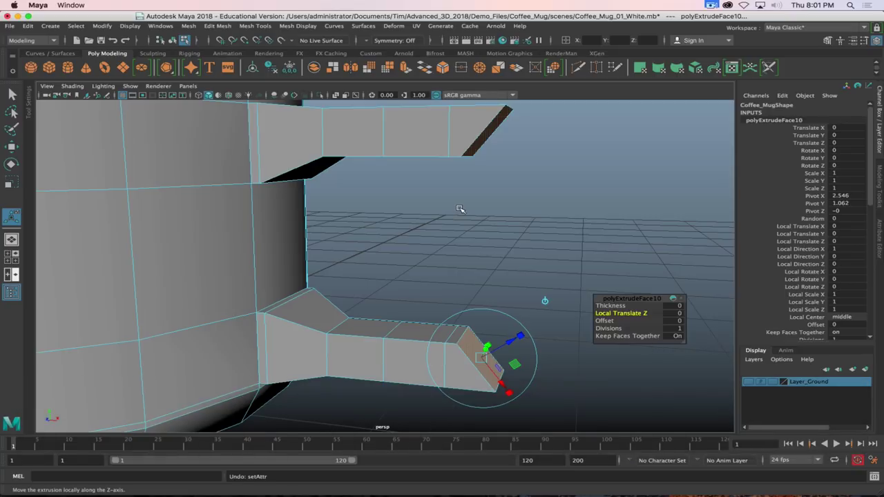
key(r)
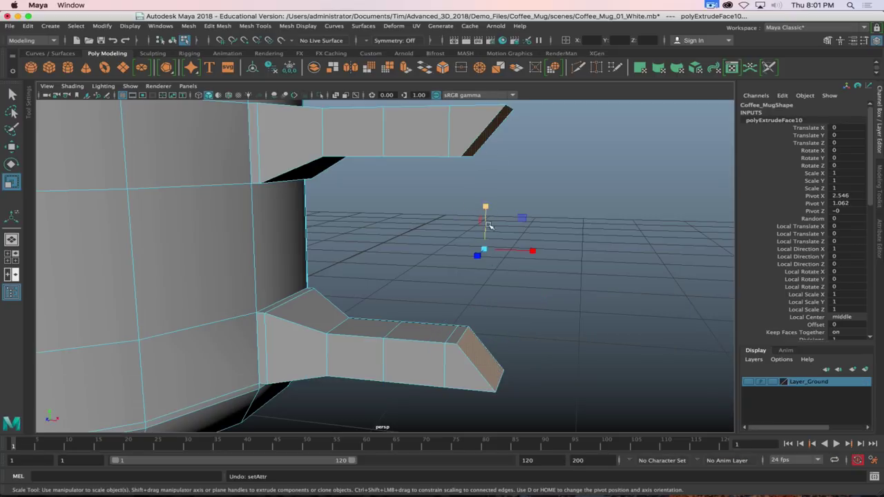
Scale the extruded tip faces down in Y into vertical blocks facing each other.
drag(485, 208, 505, 239)
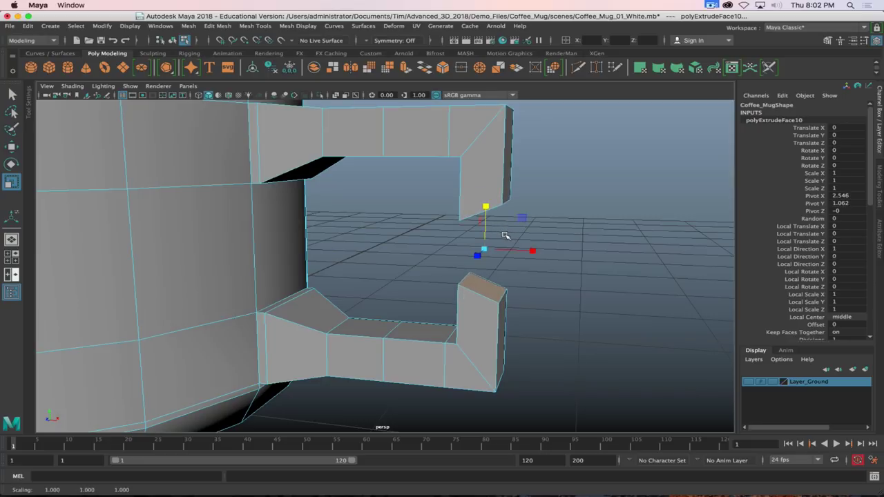
alt+drag(563, 306, 460, 297)
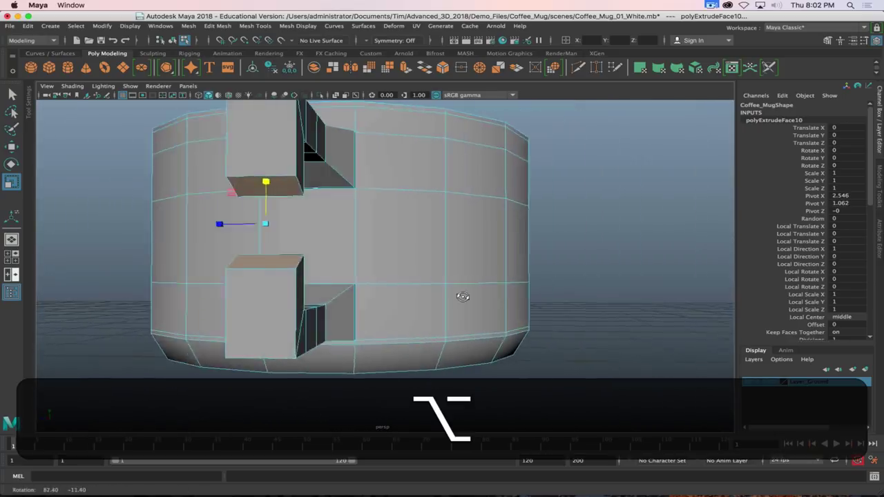
alt+right_drag(460, 297, 503, 302)
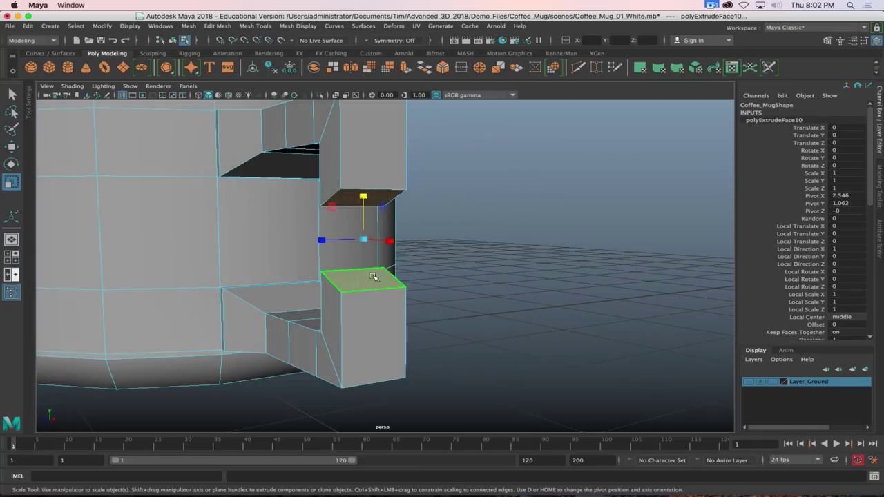
Delete the two facing block faces and bridge their open edges with 1 division.
key(BackSpace)
alt+drag(418, 241, 442, 256)
right_drag(437, 215, 439, 191)
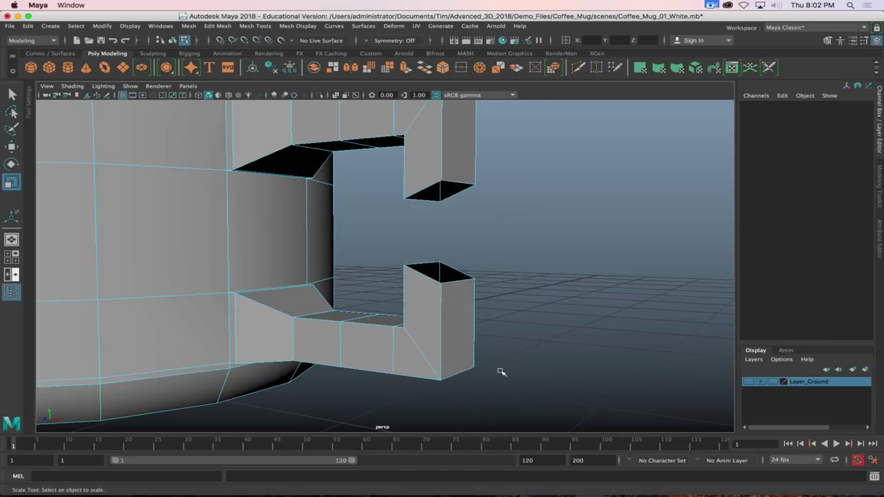
click(423, 266)
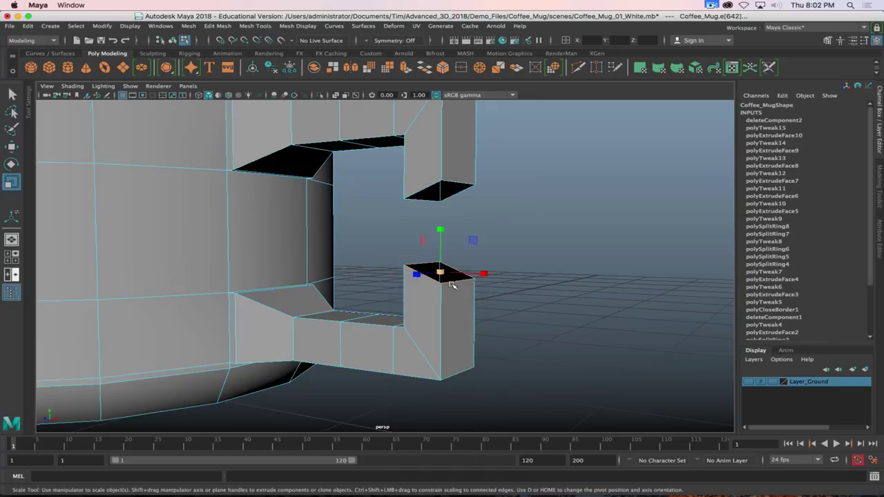
shift+click(425, 195)
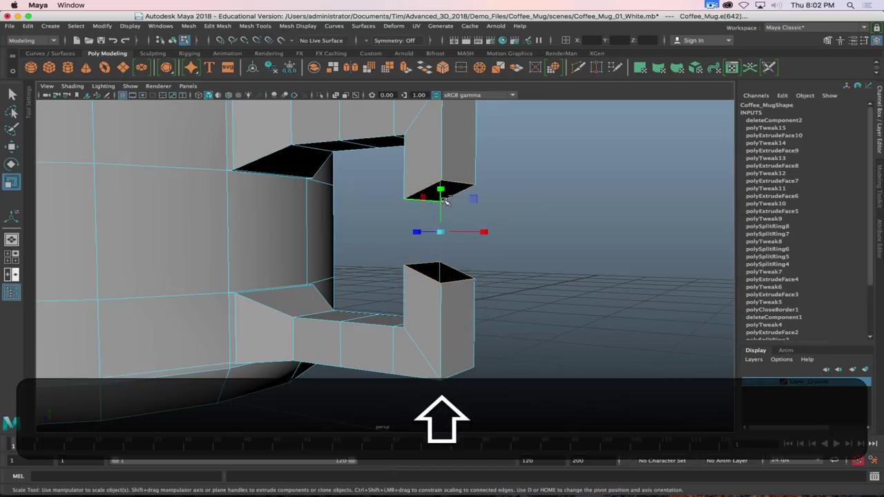
shift+right_click(457, 282)
shift+right_drag(456, 304, 462, 397)
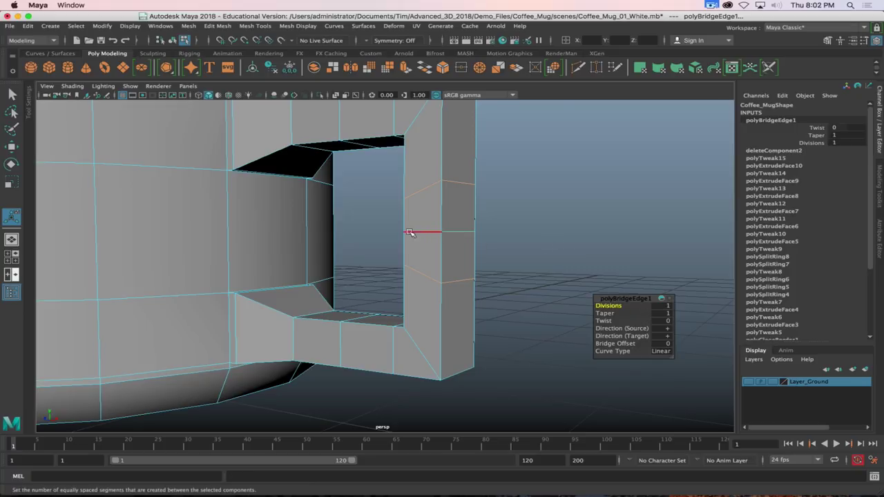
click(712, 5)
click(722, 29)
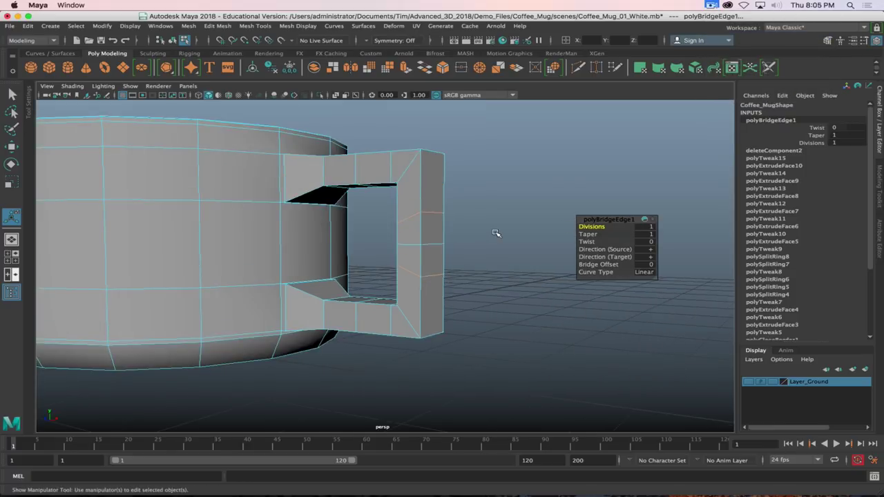
alt+drag(496, 233, 434, 242)
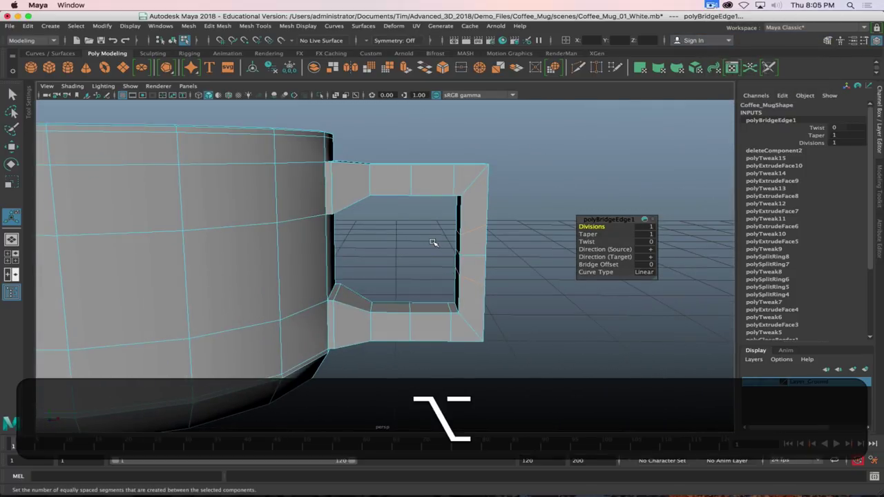
key(3)
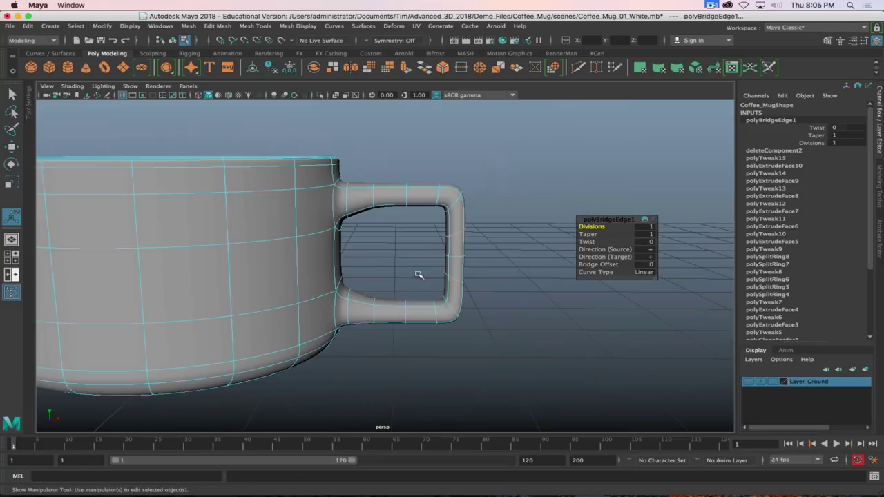
scroll(420, 274, down, 5)
alt+drag(421, 272, 498, 264)
key(1)
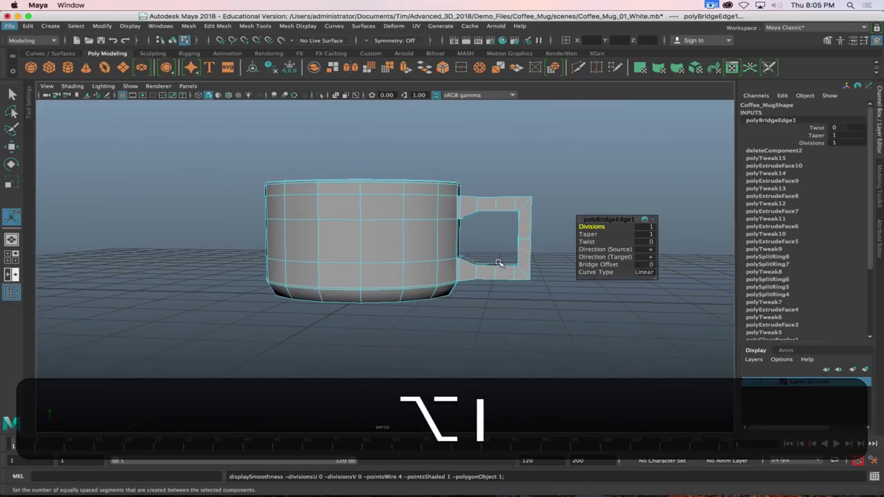
key(3)
key(1)
key(3)
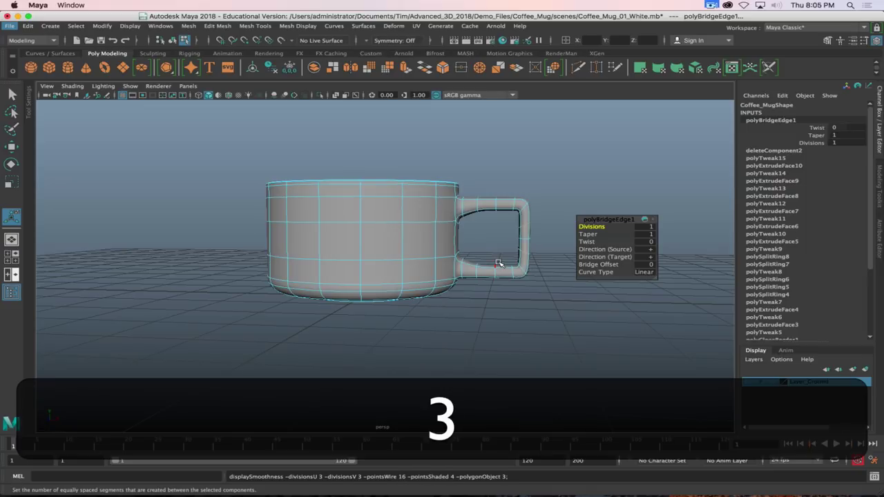
key(1)
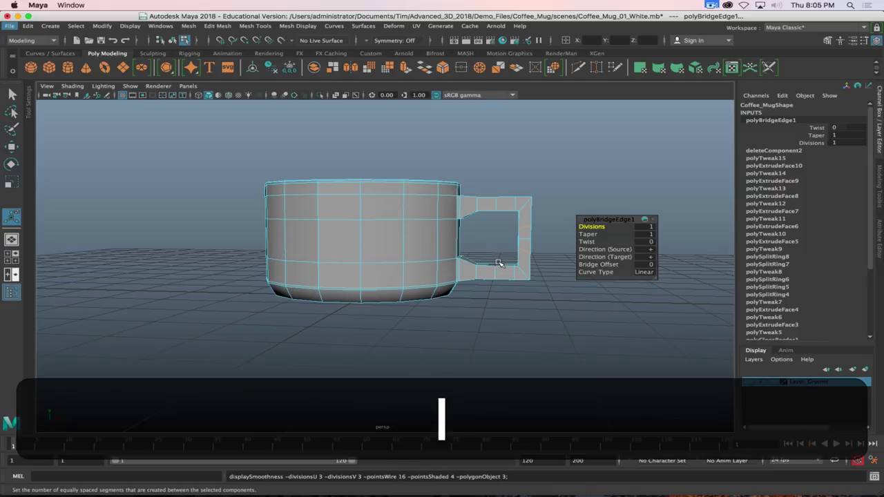
key(alt+3)
alt+middle_drag(499, 263, 411, 233)
alt+scroll(415, 232, up, 5)
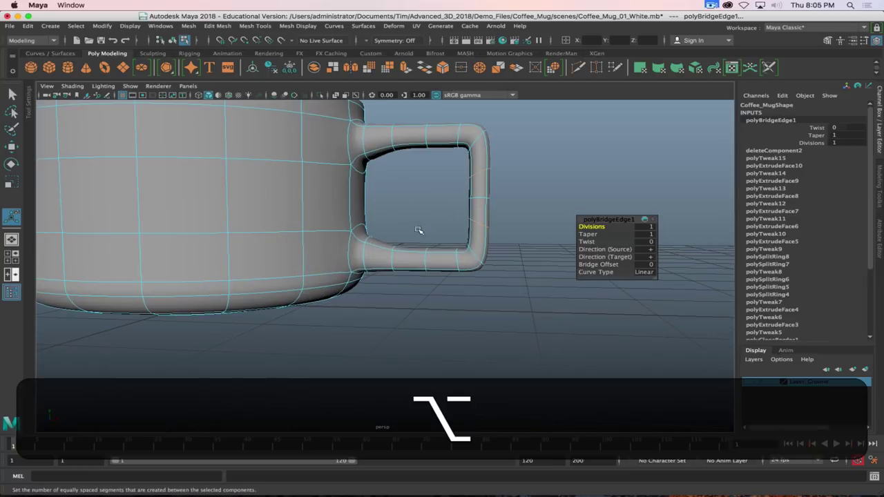
alt+drag(394, 228, 391, 233)
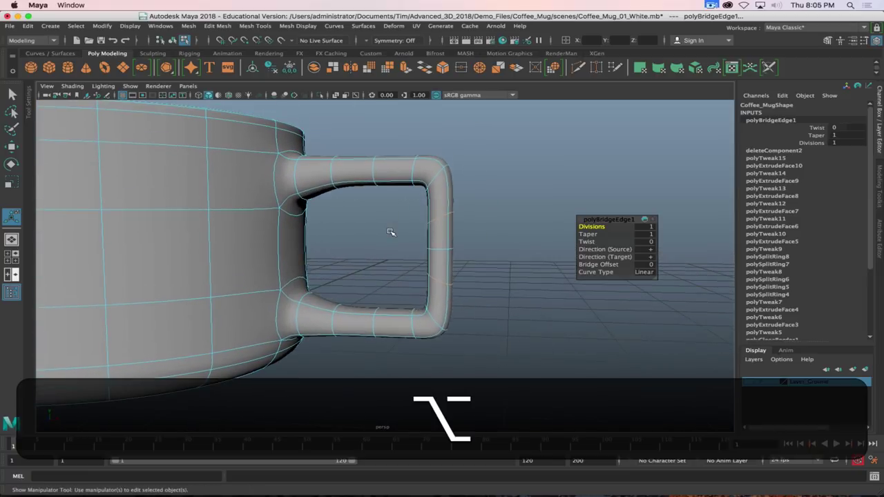
key(1)
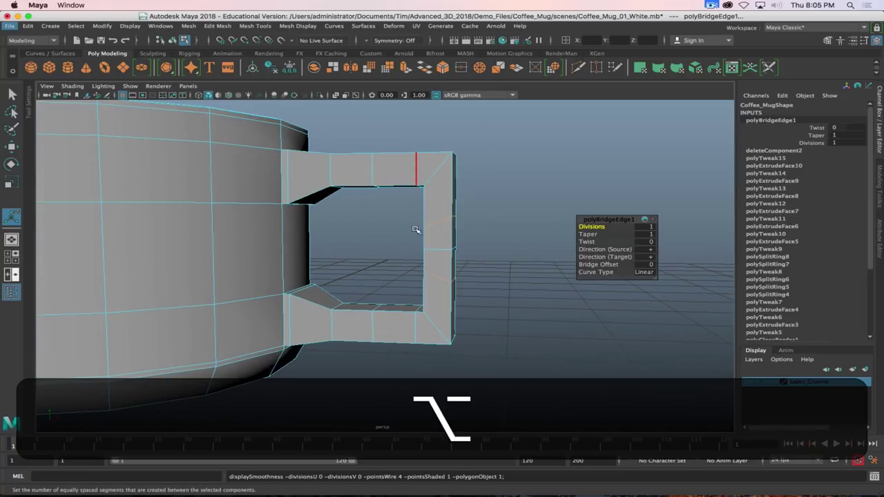
click(439, 217)
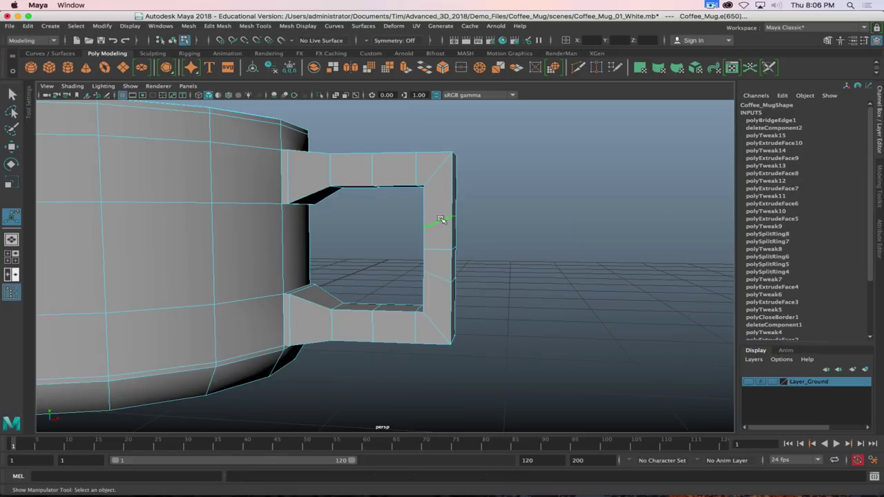
shift+right_drag(440, 219, 424, 298)
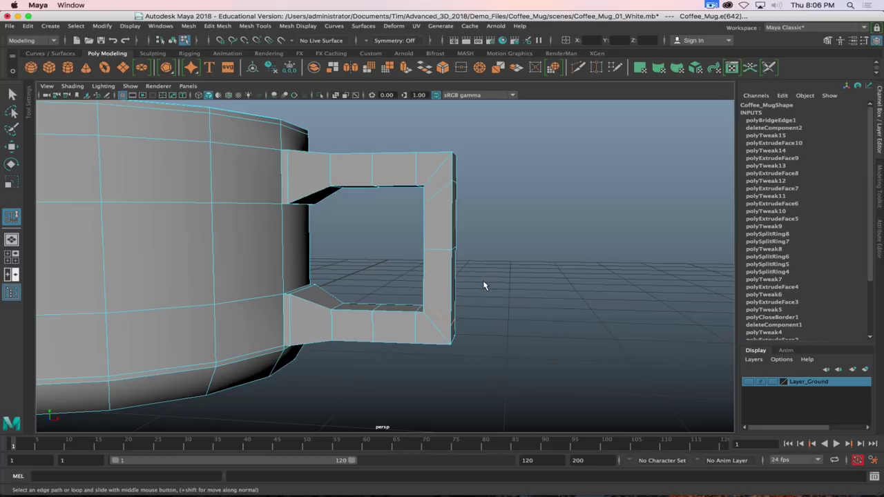
alt+drag(484, 284, 453, 291)
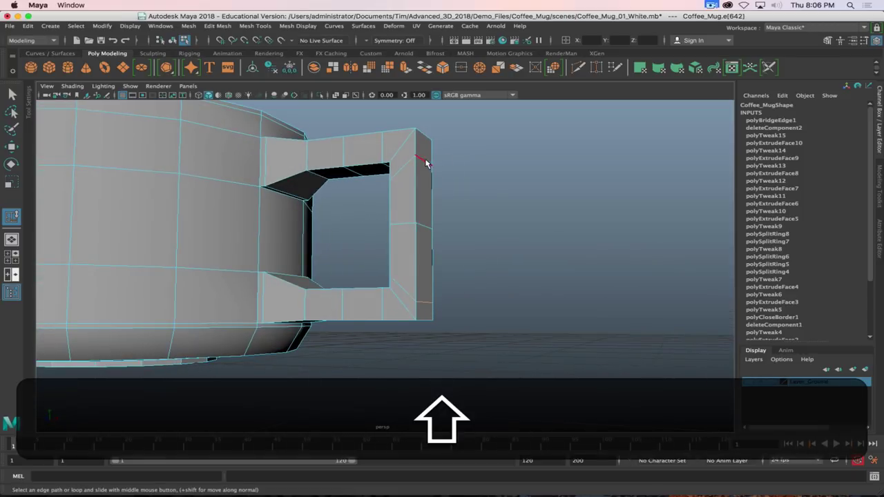
shift+click(427, 188)
key(r)
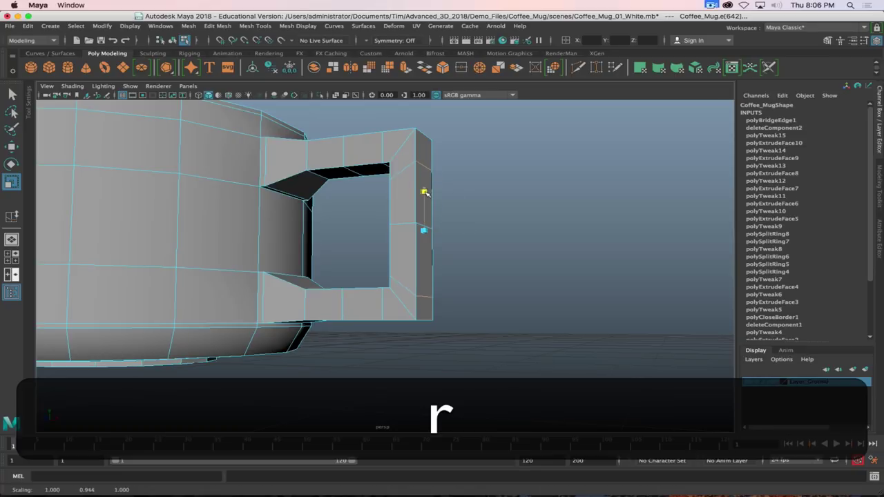
drag(423, 192, 424, 198)
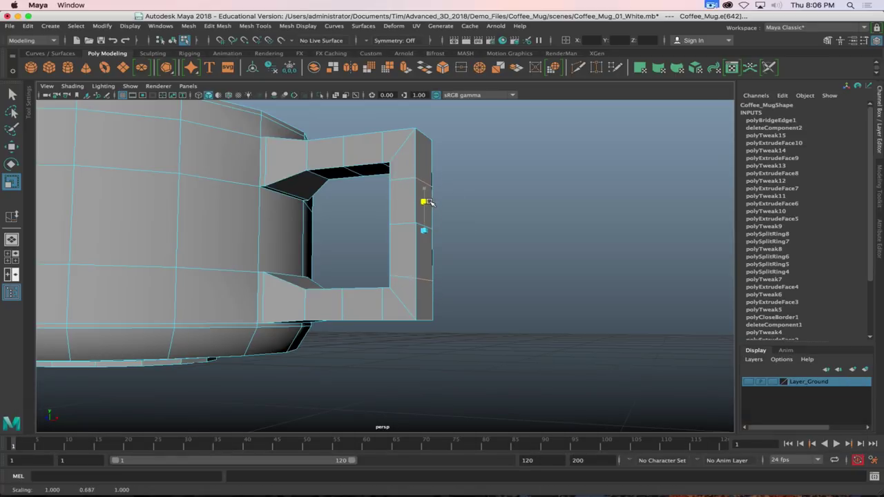
alt+drag(428, 201, 496, 213)
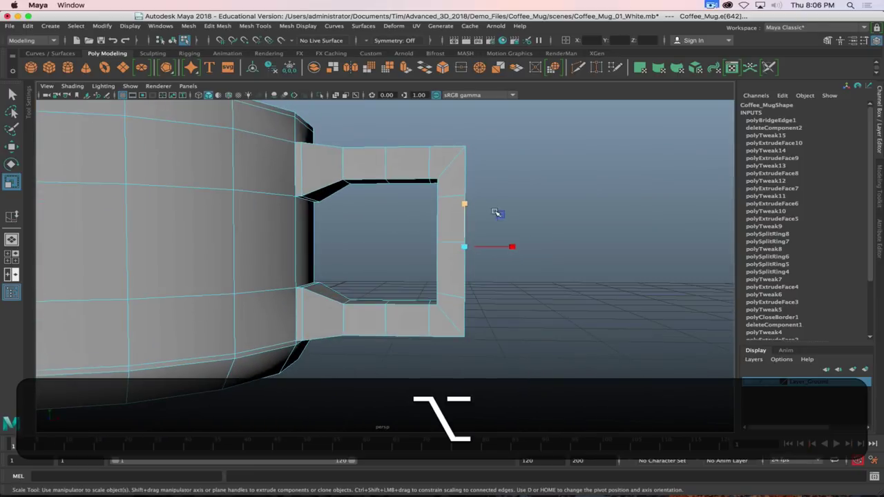
alt+middle_drag(494, 230, 546, 226)
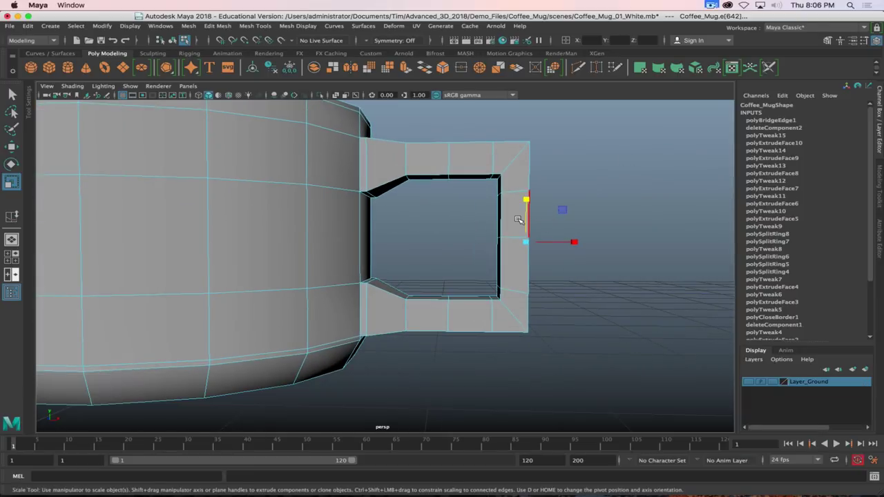
scroll(519, 220, up, 3)
scroll(519, 220, down, 5)
scroll(516, 221, up, 1)
alt+drag(517, 221, 625, 224)
key(3)
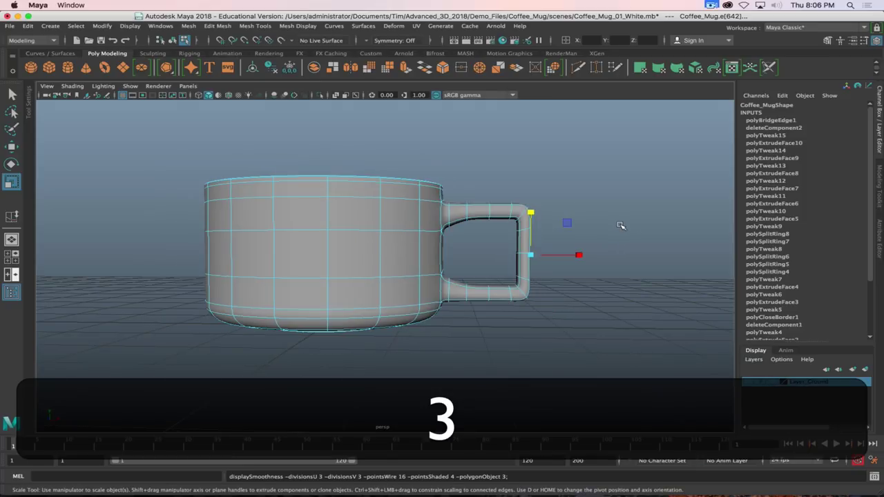
key(1)
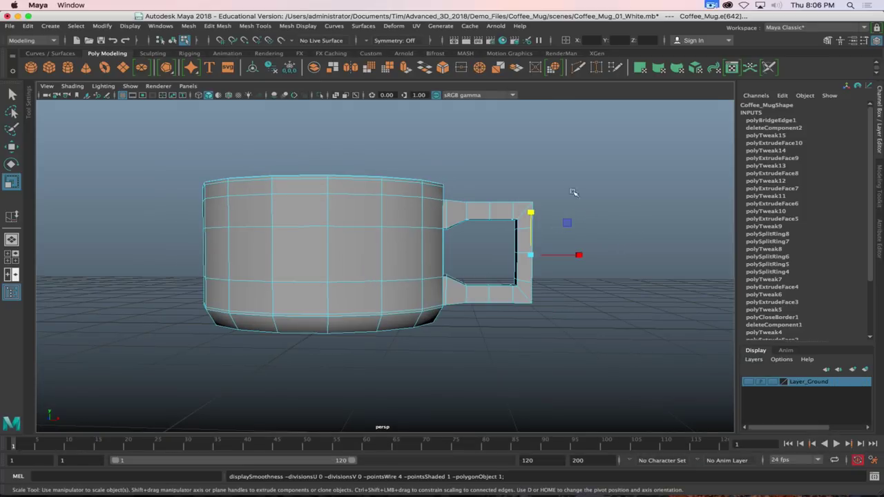
alt+drag(576, 207, 562, 223)
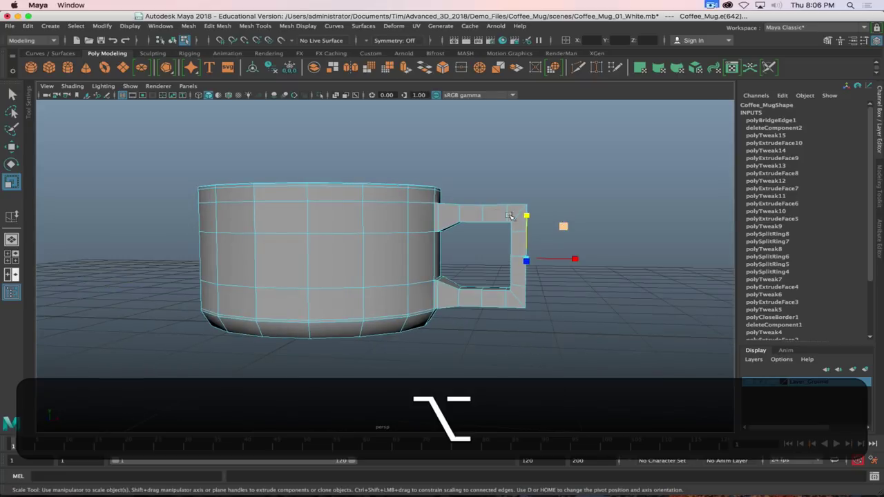
Slide the handle's rightmost vertex columns left along X, checking the smoothed preview.
right_click(494, 214)
click(443, 212)
drag(595, 159, 507, 322)
key(w)
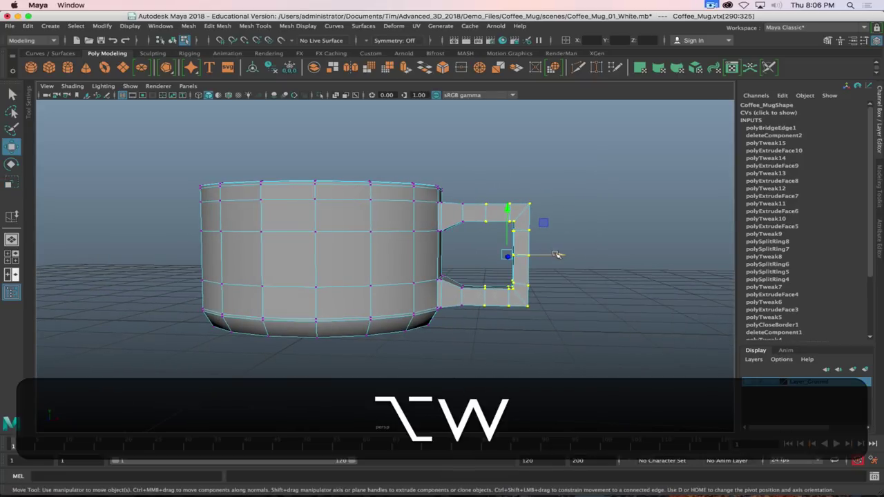
drag(556, 253, 554, 257)
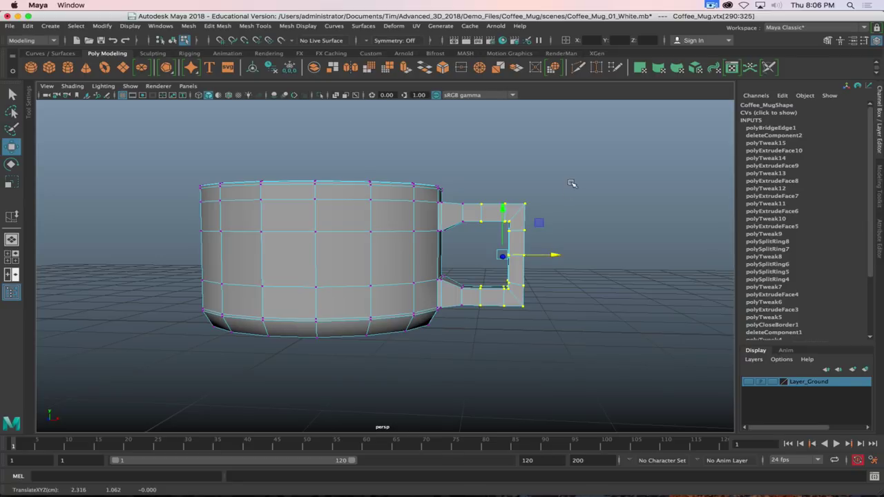
drag(572, 183, 494, 343)
drag(565, 256, 558, 257)
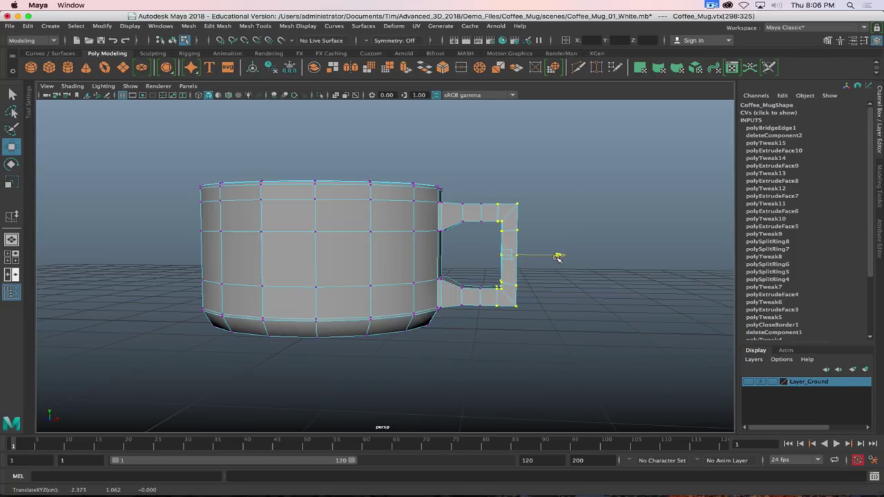
key(3)
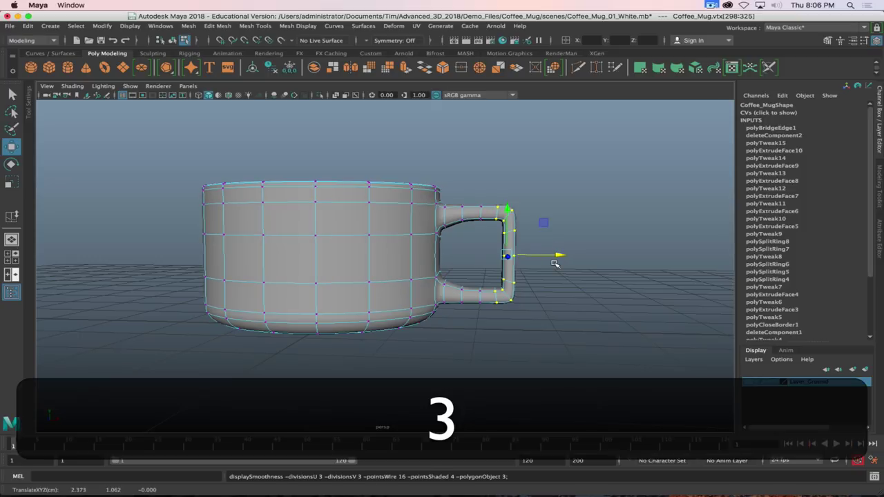
key(1)
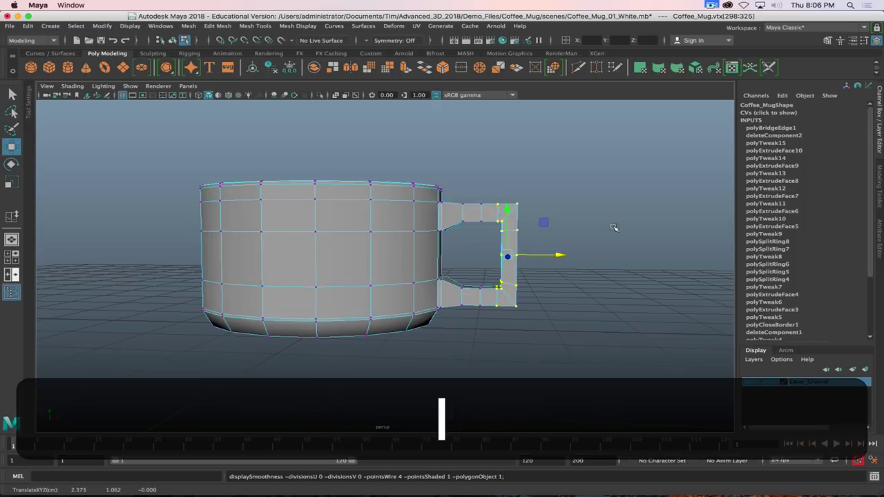
scroll(530, 228, up, 5)
alt+middle_drag(589, 207, 494, 200)
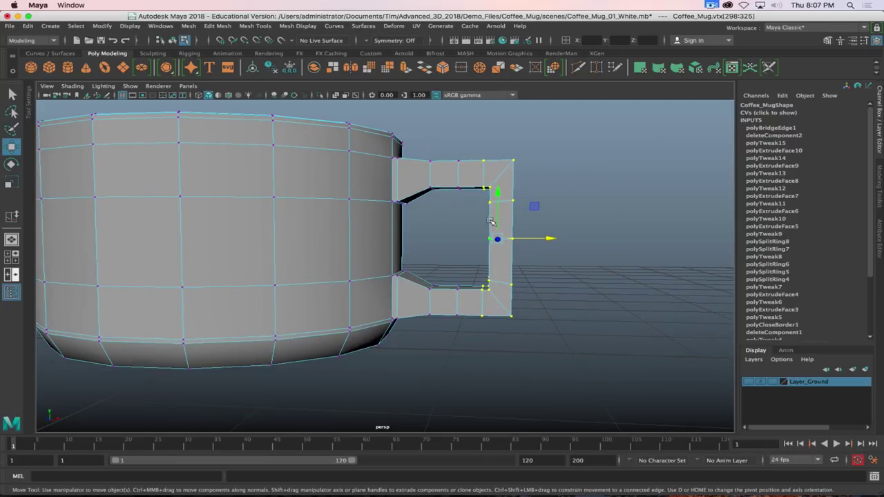
Bevel the handle's top and bottom outer corner edges by scaling them together and moving them left.
right_click(485, 177)
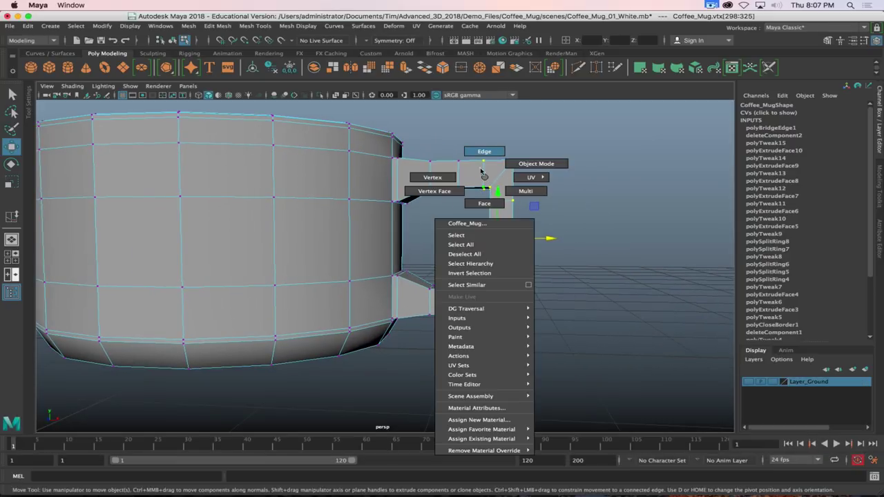
click(484, 151)
click(488, 175)
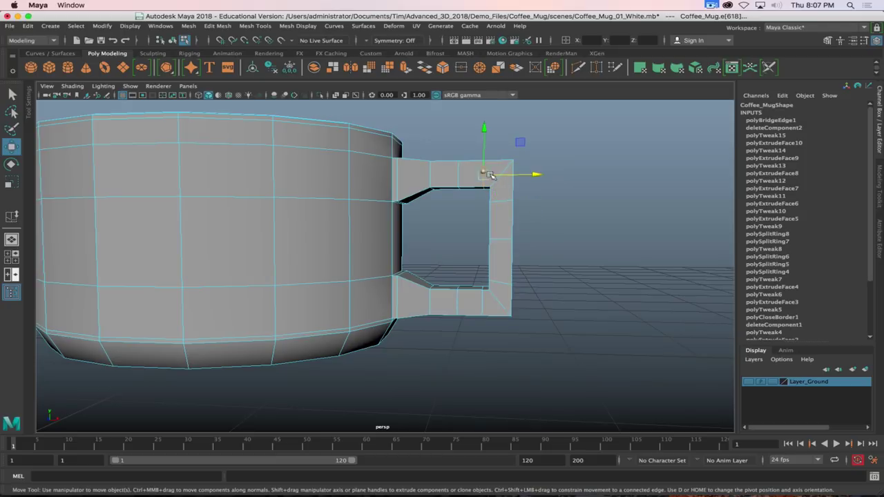
click(500, 171)
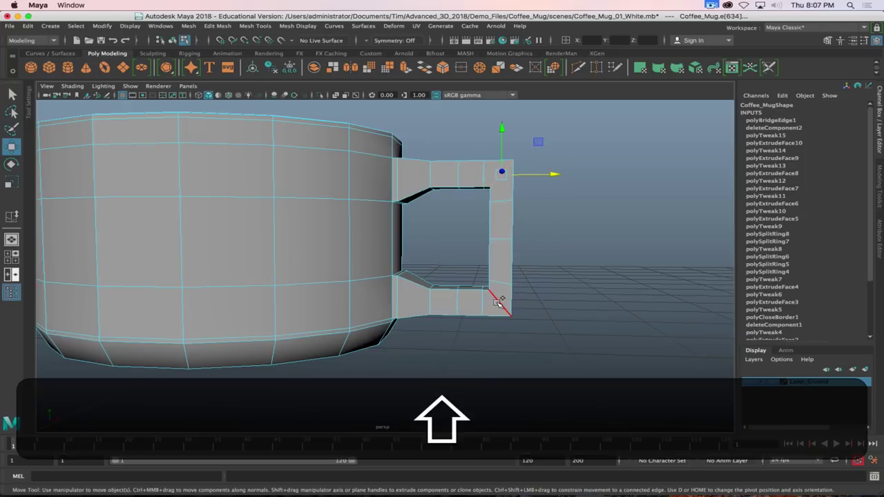
shift+click(499, 302)
key(r)
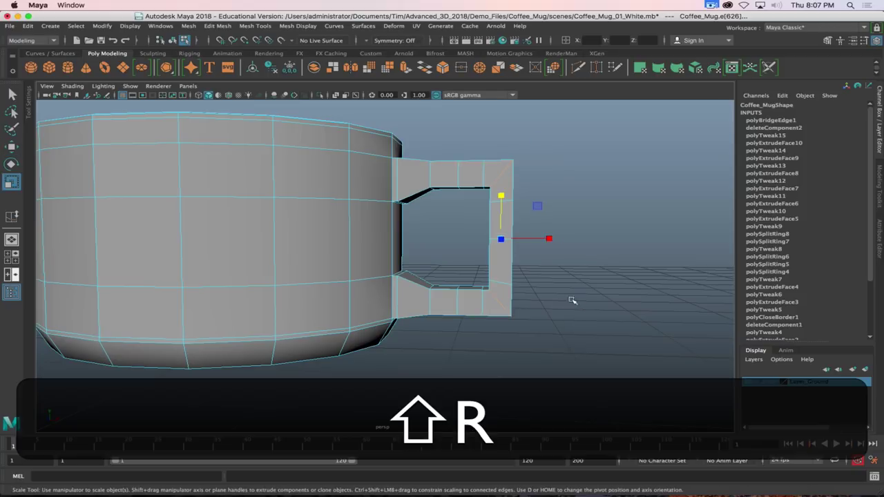
alt+drag(573, 300, 573, 238)
drag(509, 205, 509, 209)
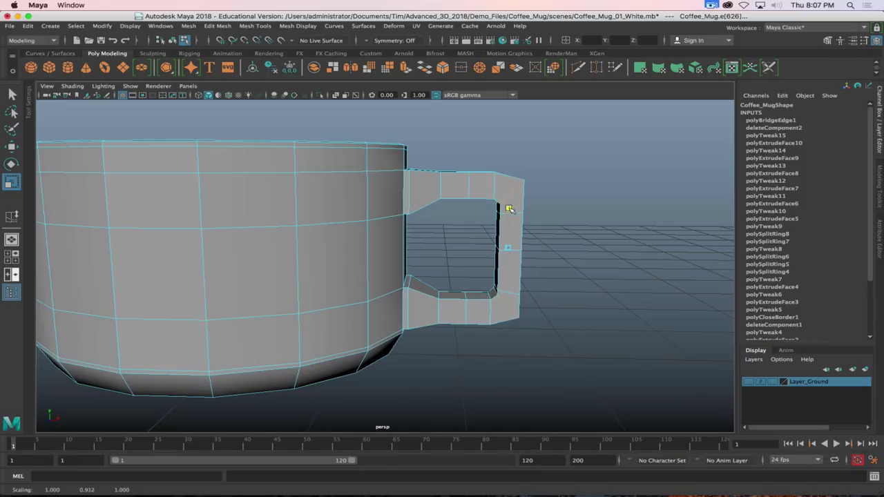
key(w)
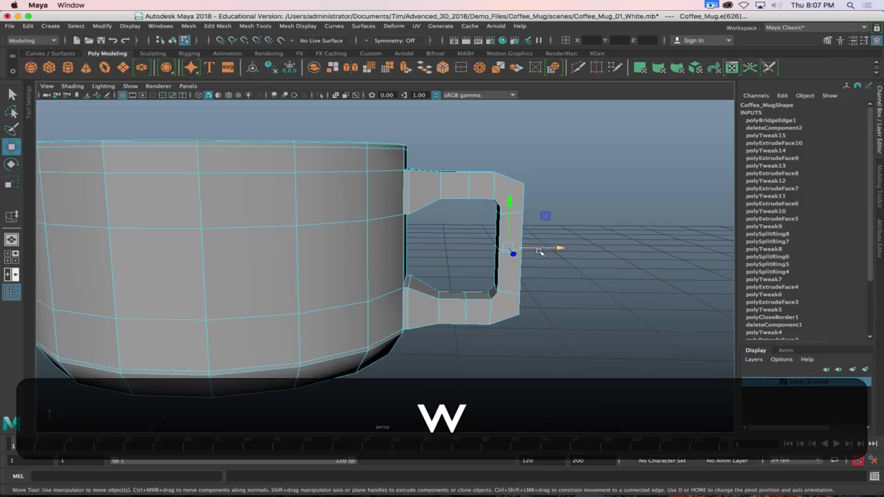
drag(560, 249, 548, 249)
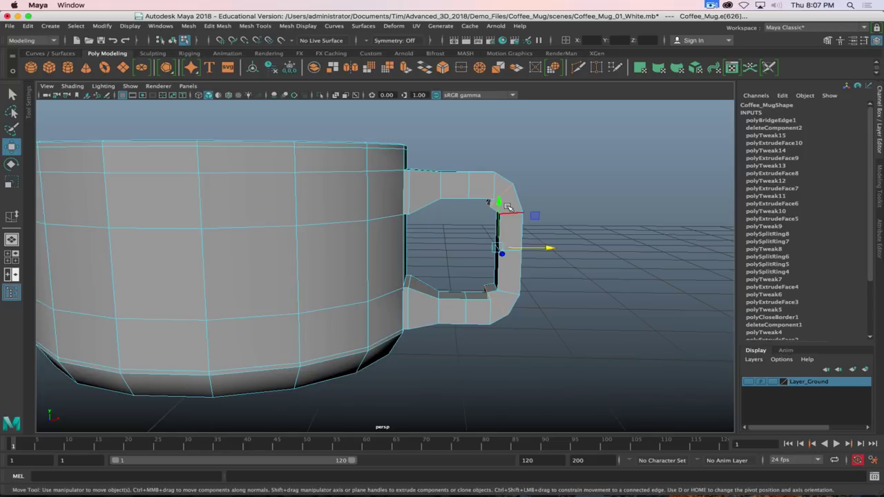
Shift the handle's inner corner edges left along X, then display the four-view layout.
alt+right_drag(511, 207, 528, 224)
alt+middle_drag(527, 224, 430, 217)
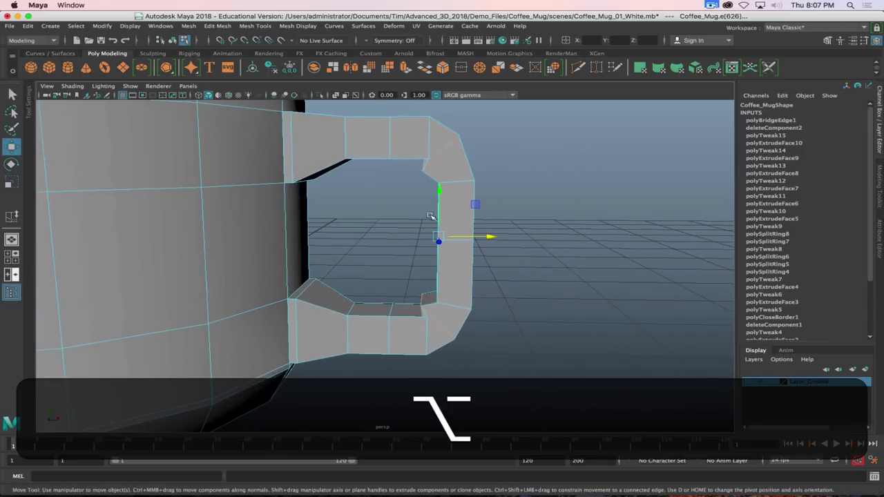
click(428, 128)
shift+click(426, 330)
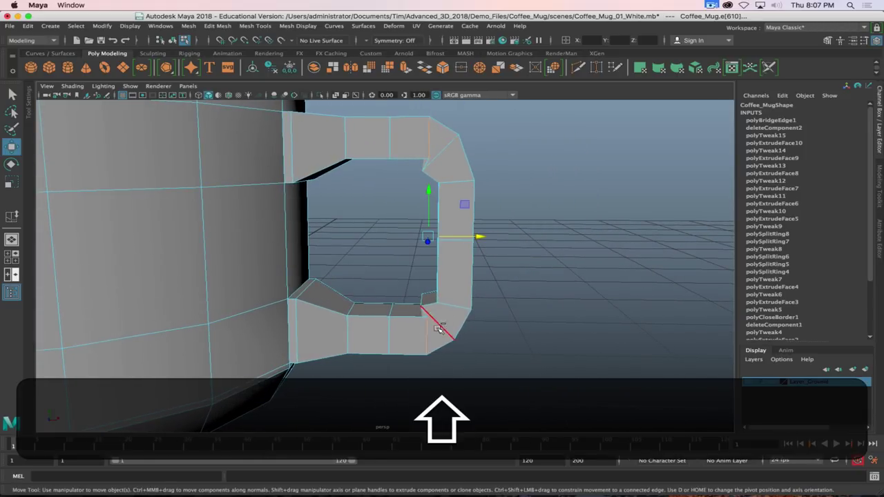
drag(479, 237, 466, 237)
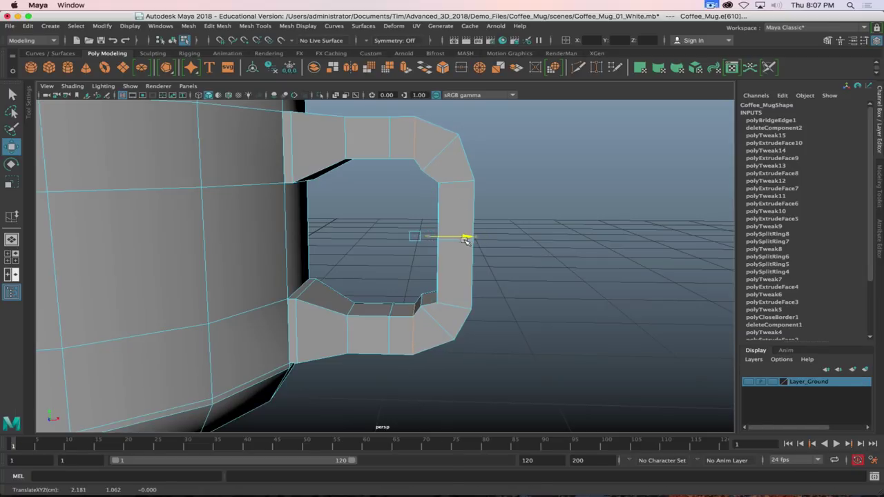
click(392, 340)
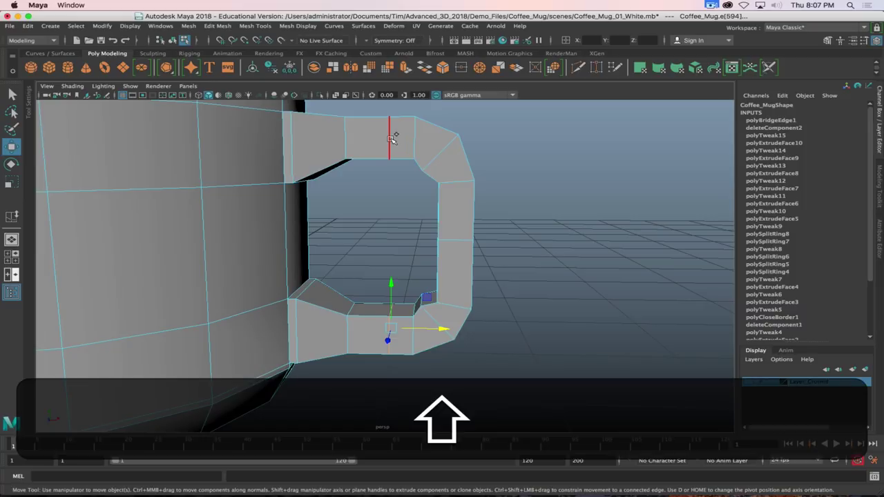
shift+click(389, 142)
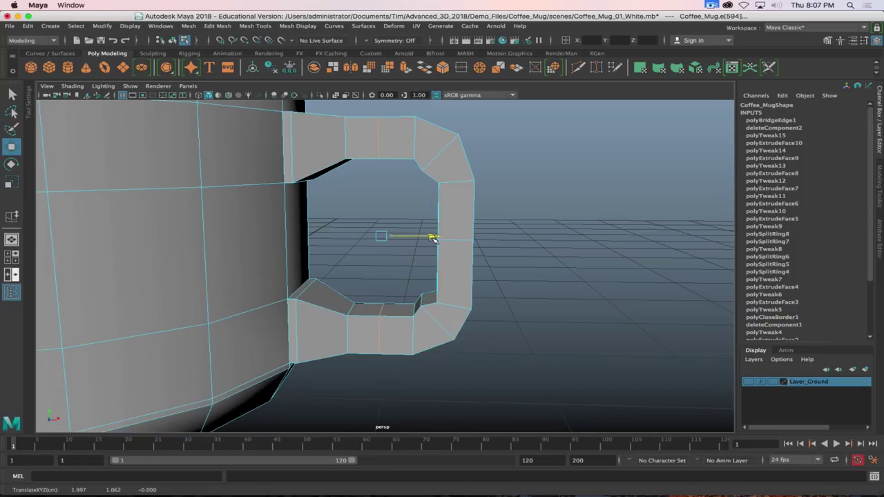
alt+drag(439, 298, 470, 285)
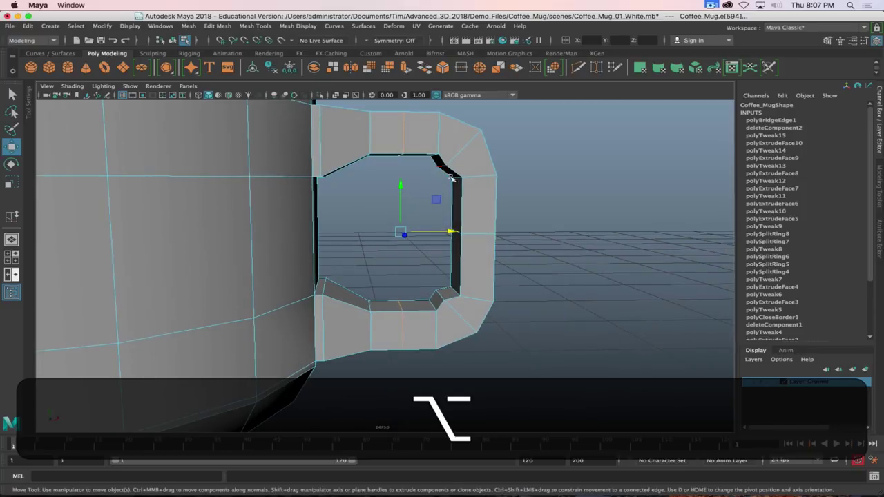
shift+click(453, 304)
alt+shift+drag(495, 306, 455, 304)
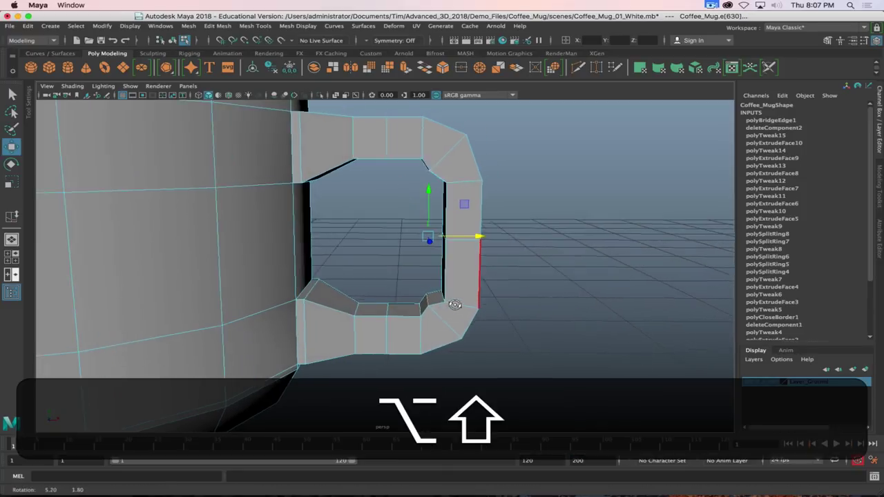
key(space)
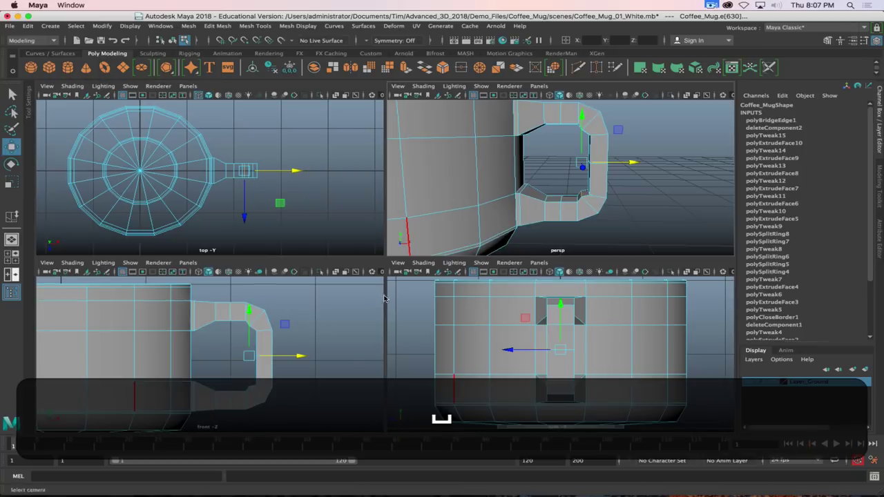
Maximise the front view and nudge the handle's upper and lower inner corner edges slightly.
key(space)
key(space)
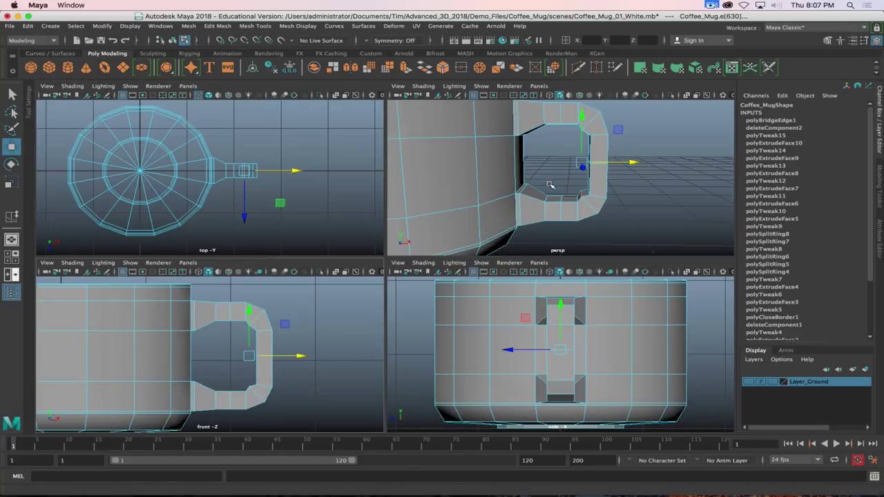
alt+drag(550, 186, 587, 173)
click(596, 148)
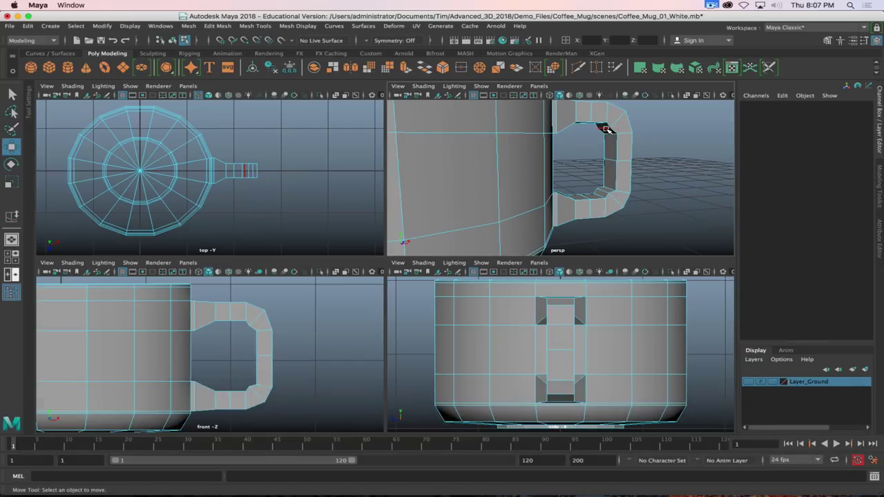
click(605, 128)
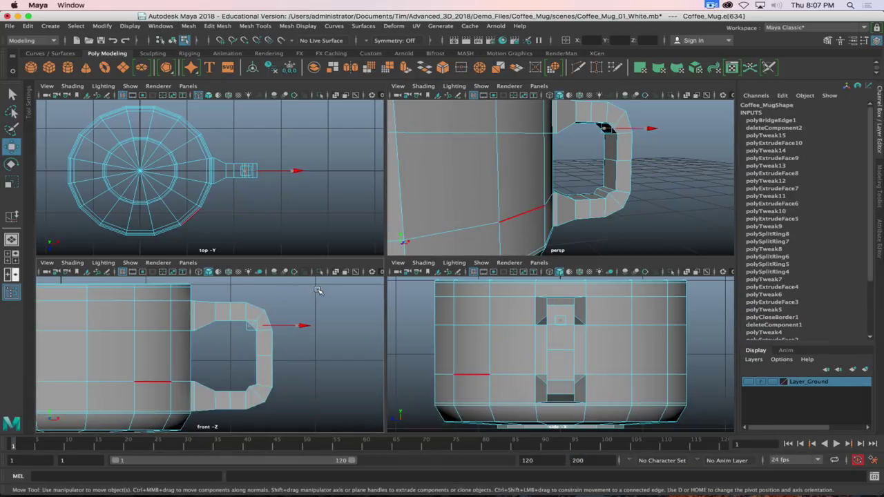
key(z)
drag(290, 296, 289, 290)
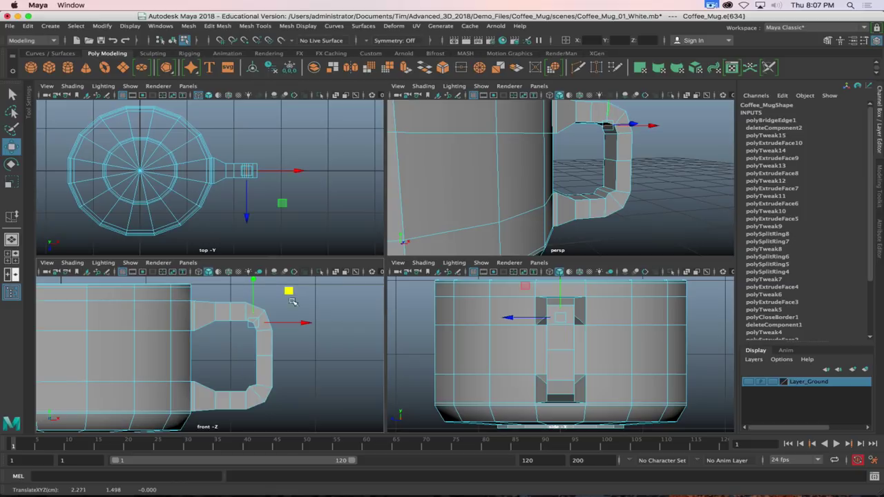
click(600, 192)
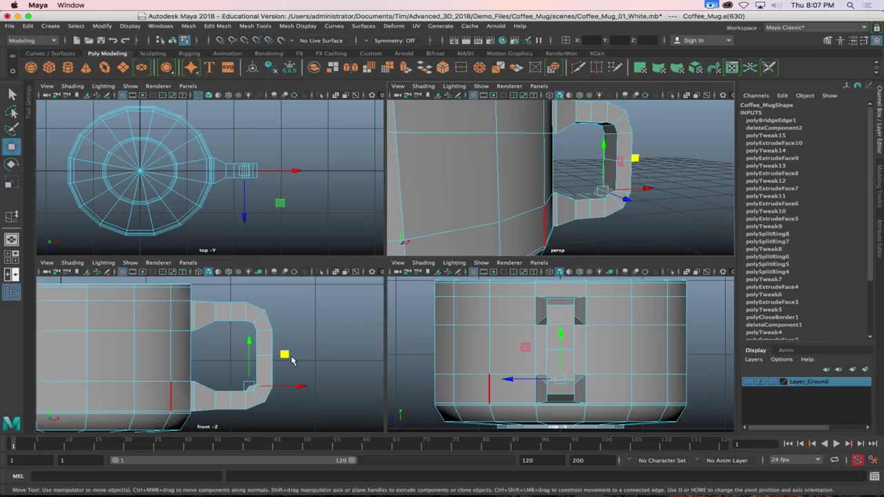
drag(291, 360, 287, 358)
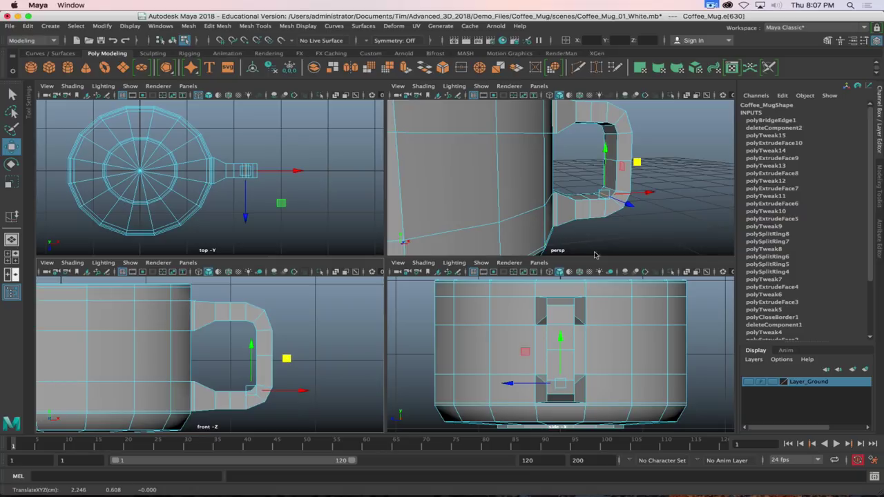
Shift the handle's inner right edge slightly right and select its whole edge loop.
click(264, 356)
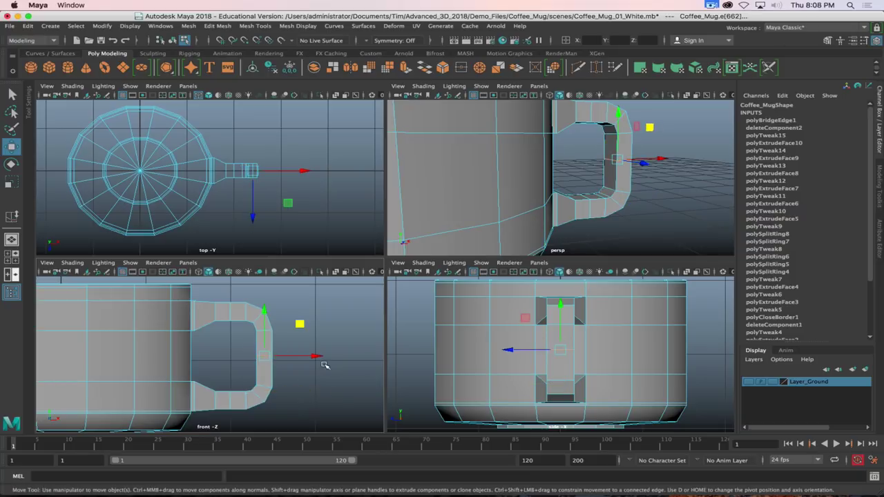
drag(319, 357, 319, 358)
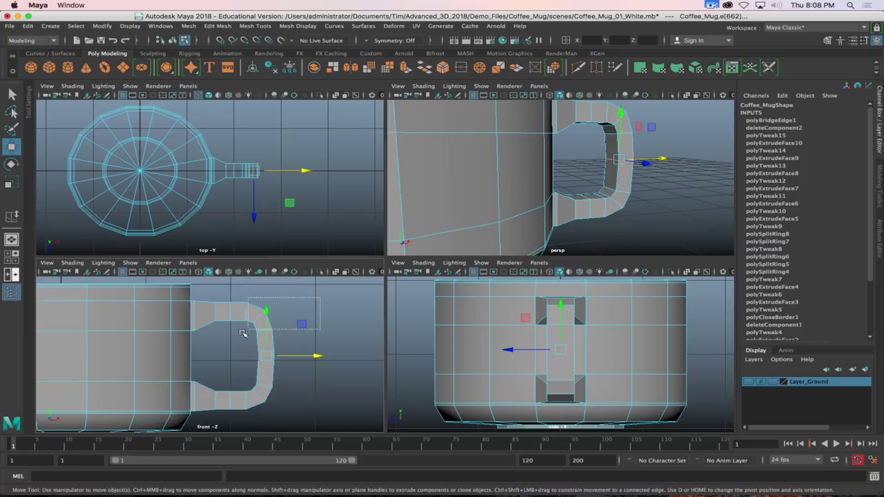
double_click(243, 342)
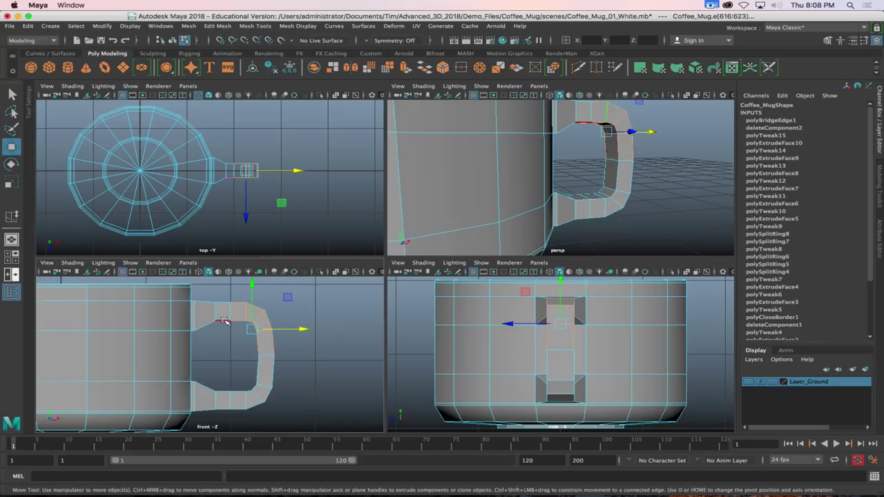
right_drag(220, 220, 184, 222)
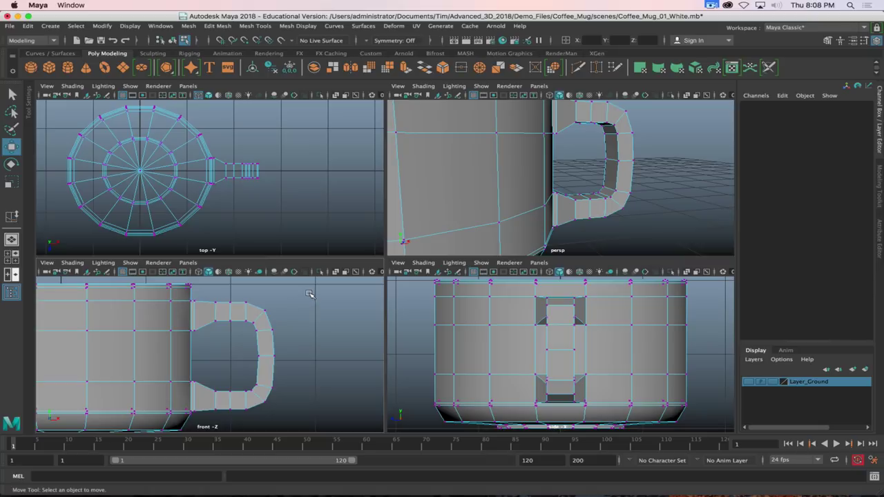
Move the handle's upper and lower corner vertices slightly along Y in the front view.
drag(310, 295, 253, 345)
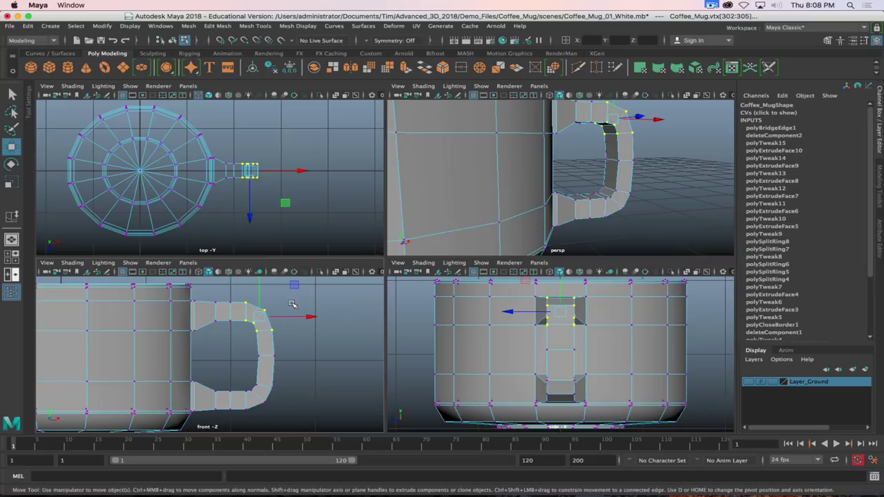
key(space)
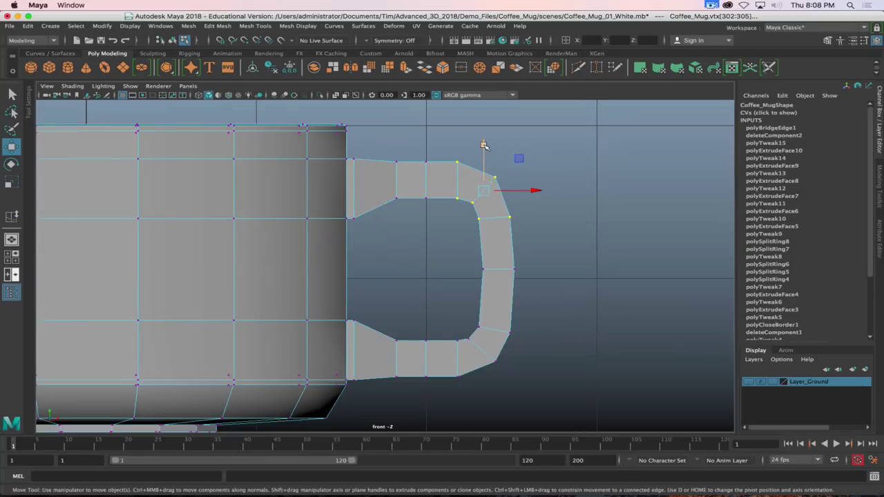
drag(483, 145, 483, 147)
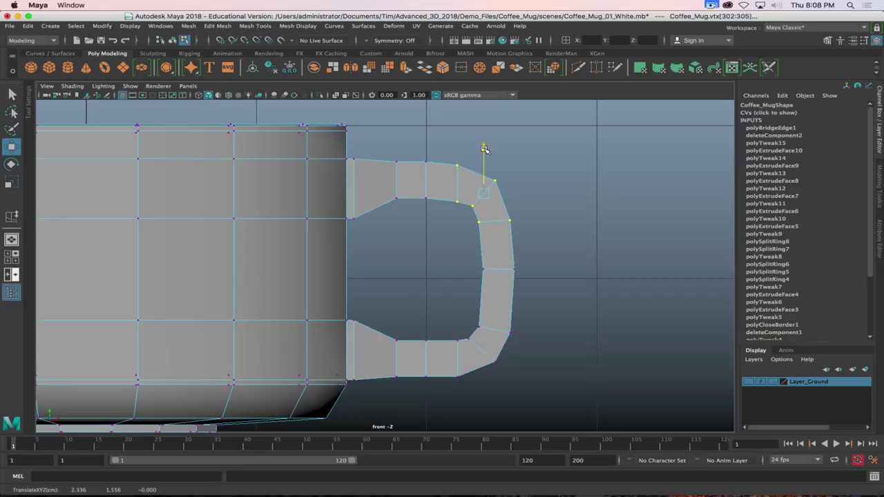
drag(484, 149, 484, 150)
drag(537, 316, 435, 379)
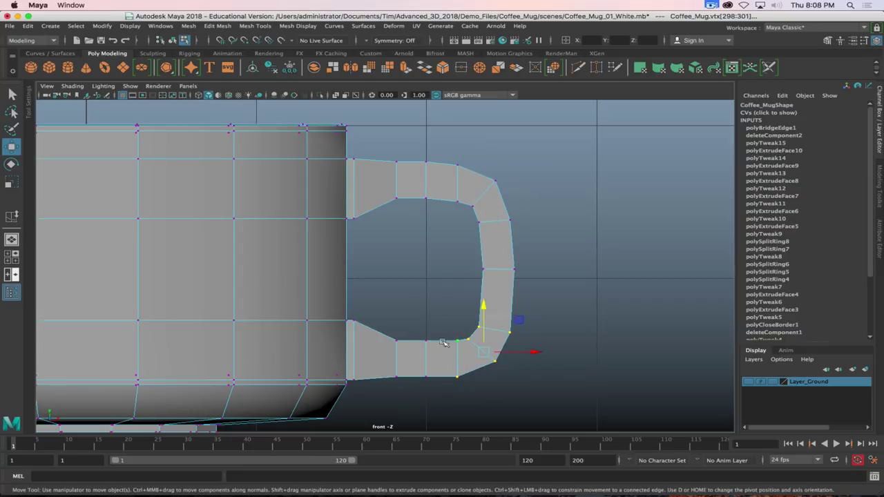
drag(485, 306, 482, 302)
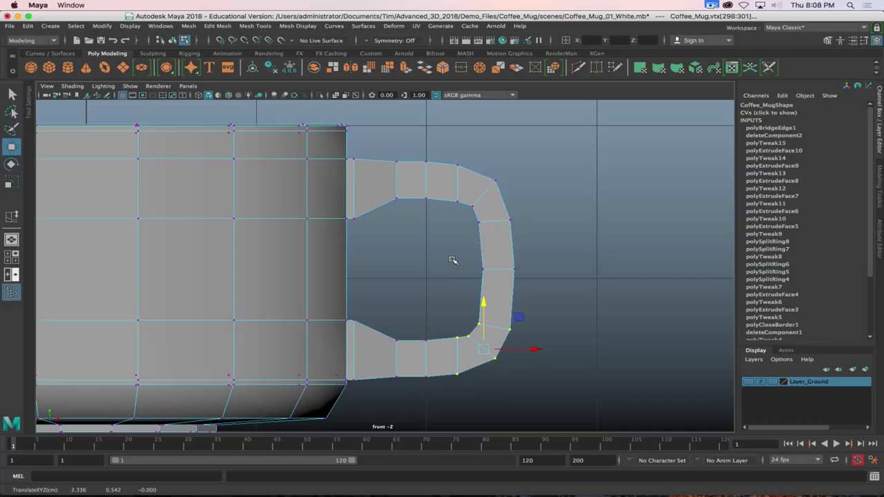
Check the mug in smooth preview from the perspective view, then return to the cage.
key(3)
key(space)
key(space)
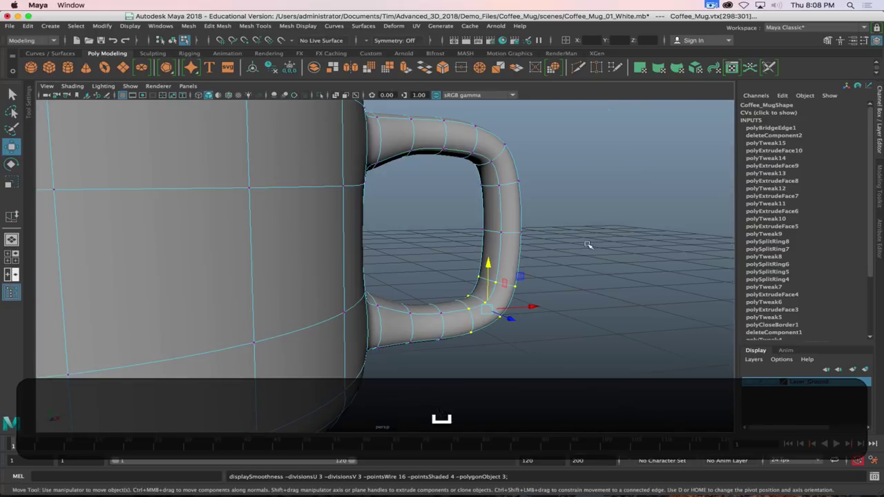
scroll(434, 253, up, 2)
scroll(434, 253, down, 5)
alt+drag(434, 253, 415, 237)
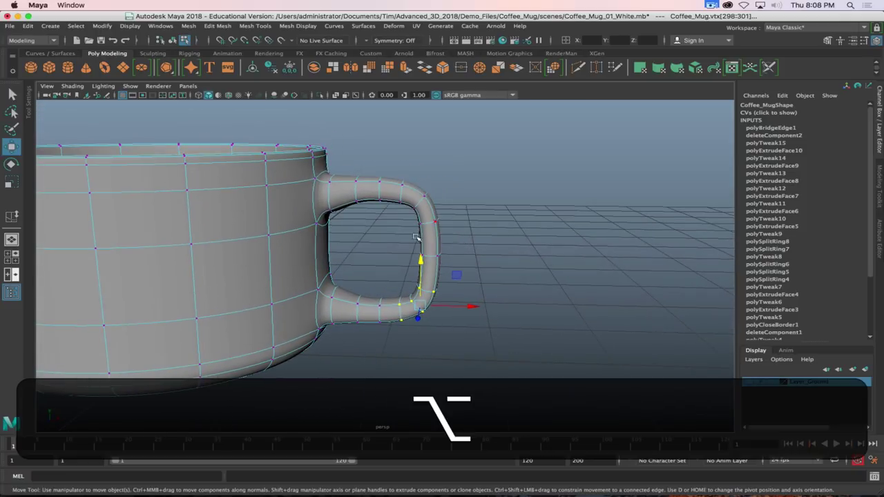
key(1)
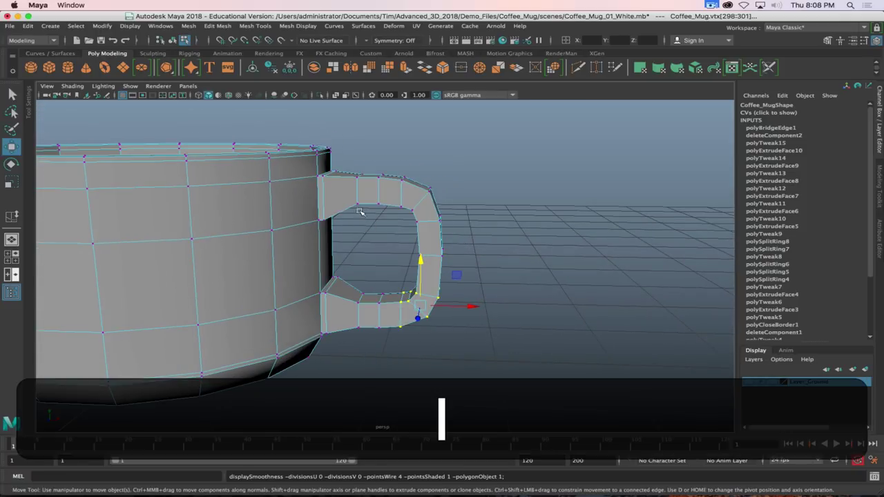
alt+drag(414, 209, 396, 209)
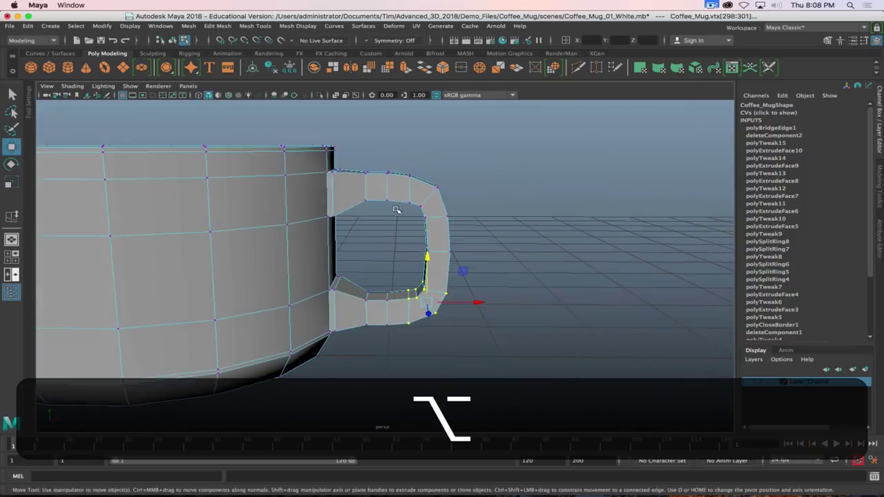
Select the handle's top and bottom edges, then its vertices, and recheck the smoothed result.
right_drag(366, 186, 362, 163)
click(367, 186)
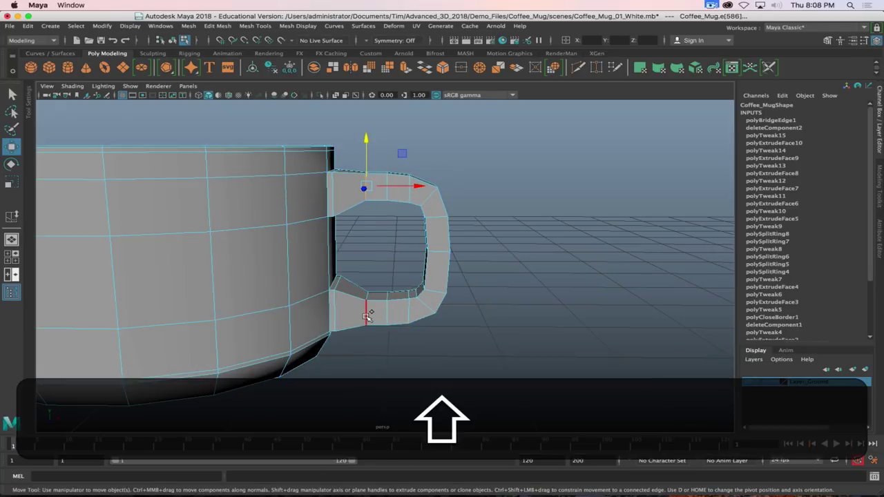
shift+click(368, 314)
alt+shift+drag(369, 315, 446, 298)
right_drag(418, 191, 385, 192)
drag(529, 144, 411, 302)
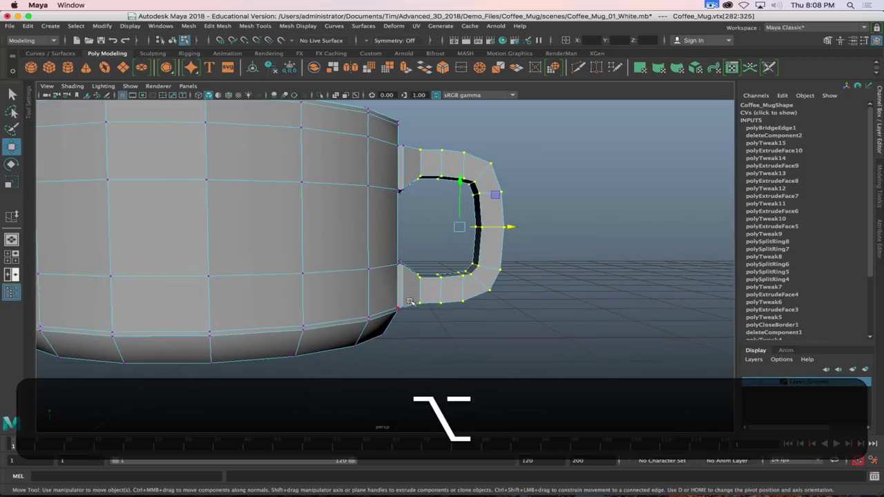
key(3)
scroll(241, 251, down, 3)
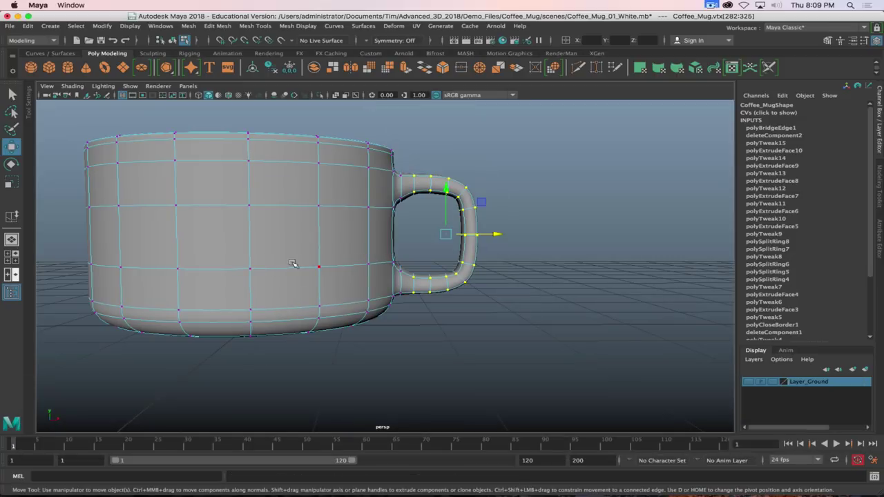
alt+drag(292, 265, 320, 280)
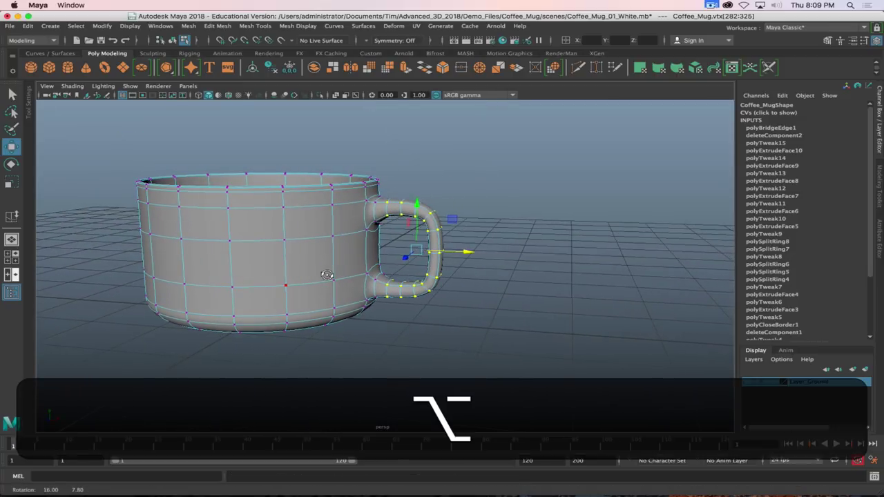
key(alt+1)
scroll(373, 243, up, 5)
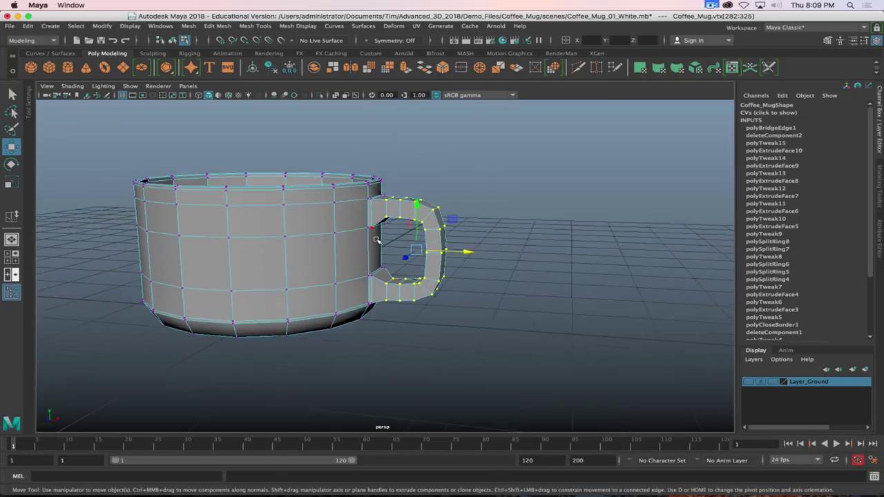
alt+drag(376, 243, 378, 247)
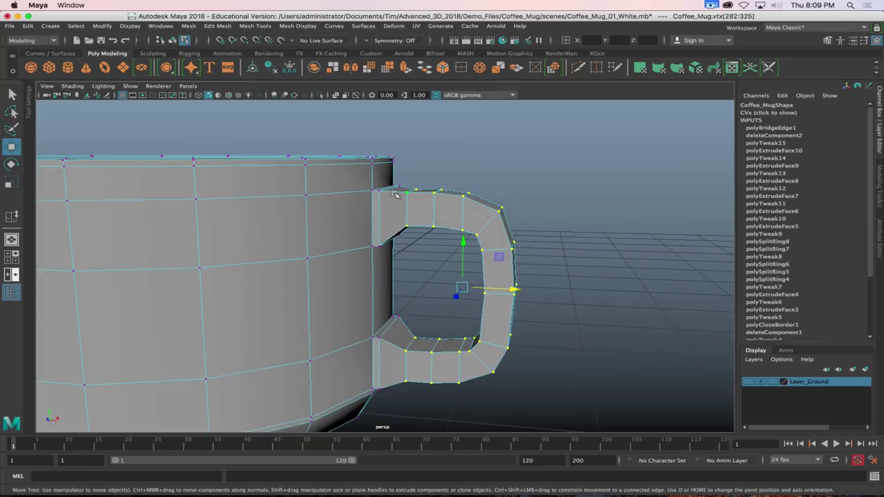
Select the handle's top joint edge and start the Insert Edge Loop Tool, reviewing its settings.
right_click(395, 194)
shift+right_click(395, 194)
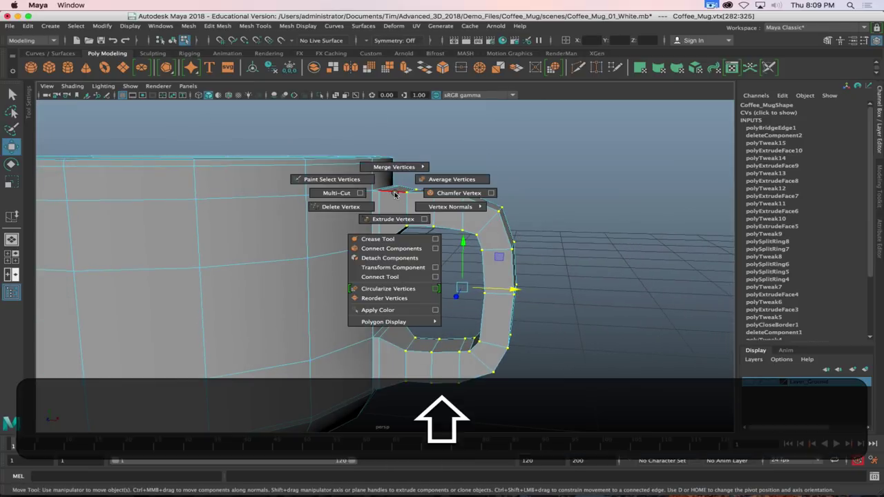
click(395, 194)
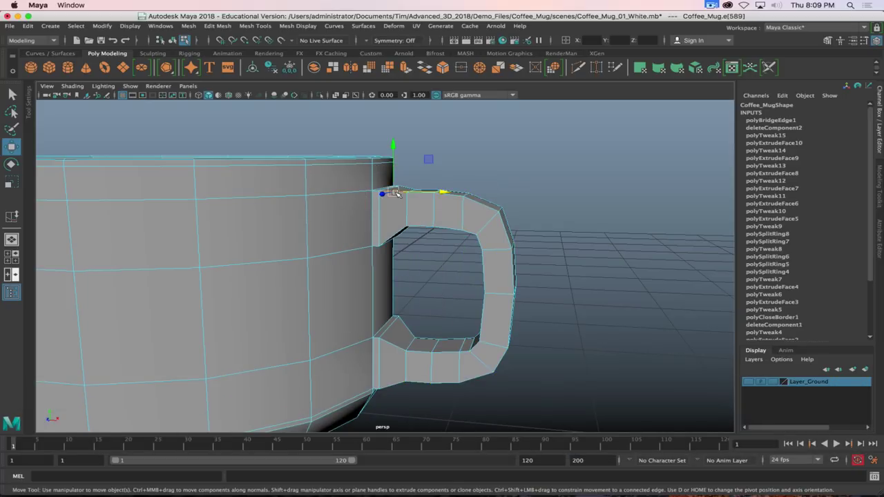
shift+right_click(395, 194)
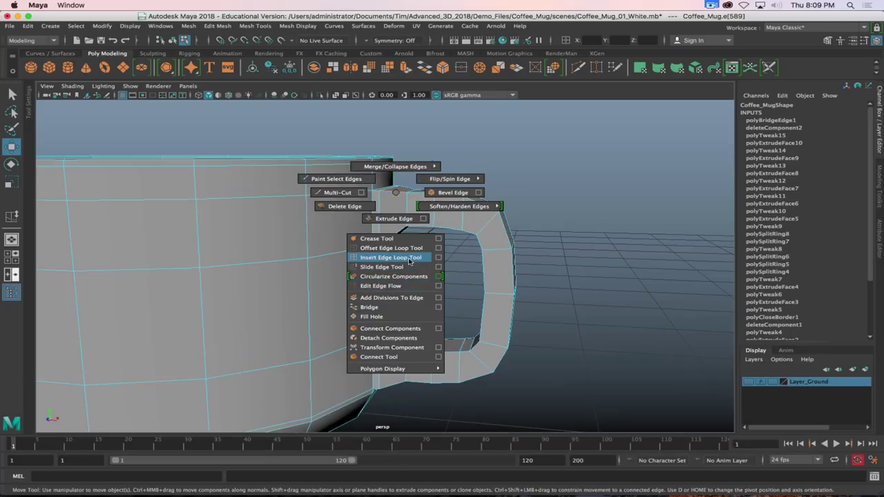
click(409, 259)
key(z)
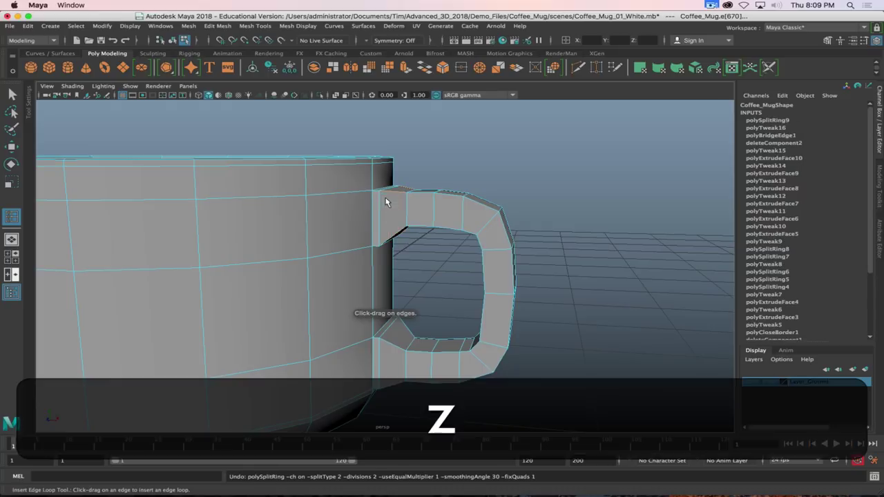
double_click(8, 217)
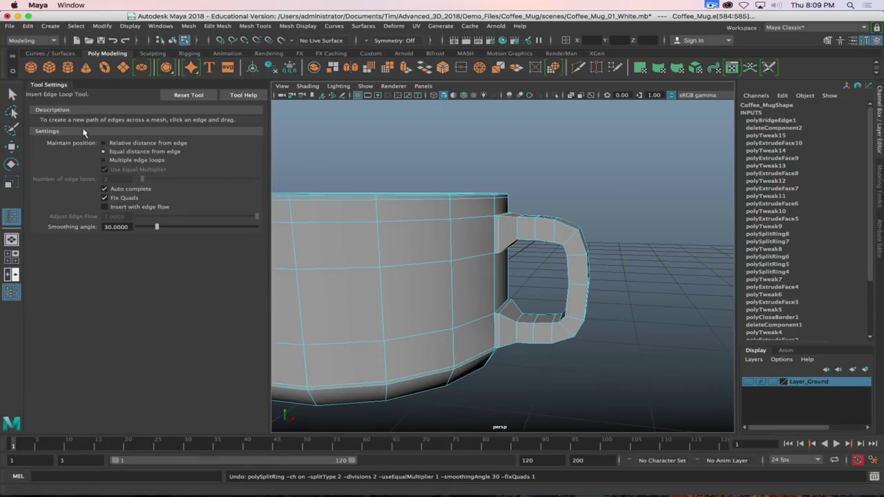
click(51, 86)
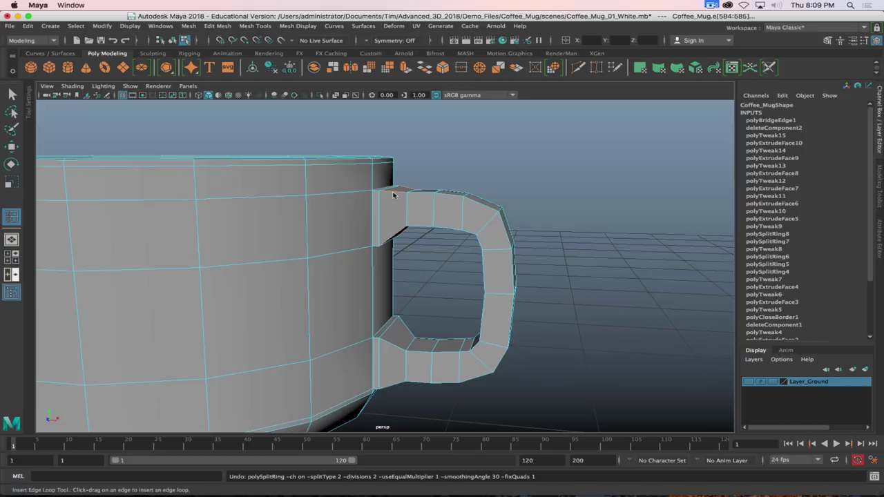
Insert support edge loops near the handle's upper and lower ends and around the mug body.
drag(393, 196, 380, 201)
drag(386, 347, 391, 345)
key(3)
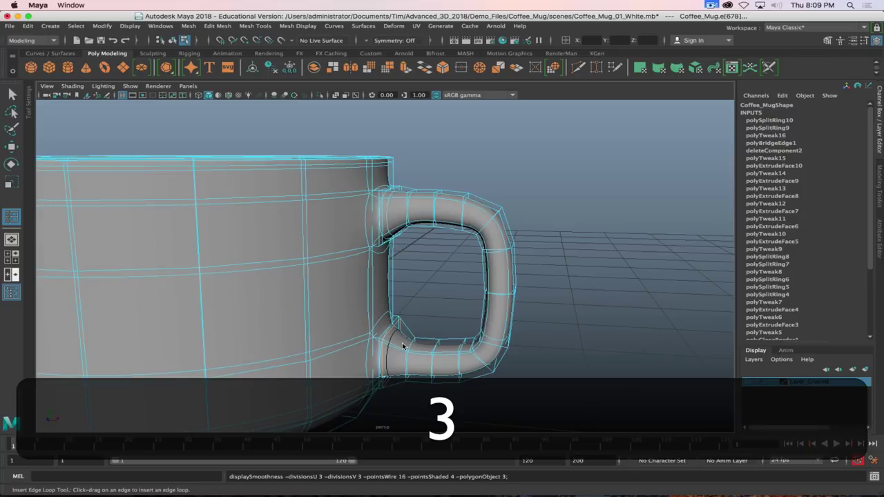
key(1)
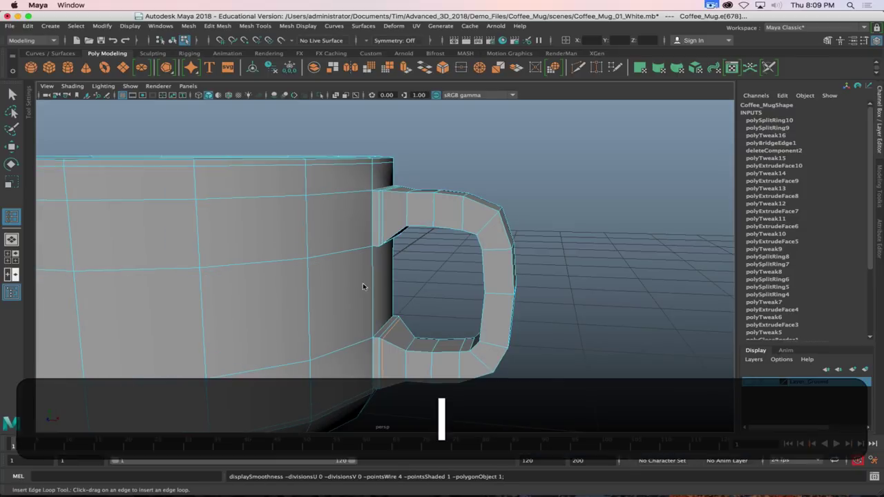
alt+drag(519, 247, 466, 257)
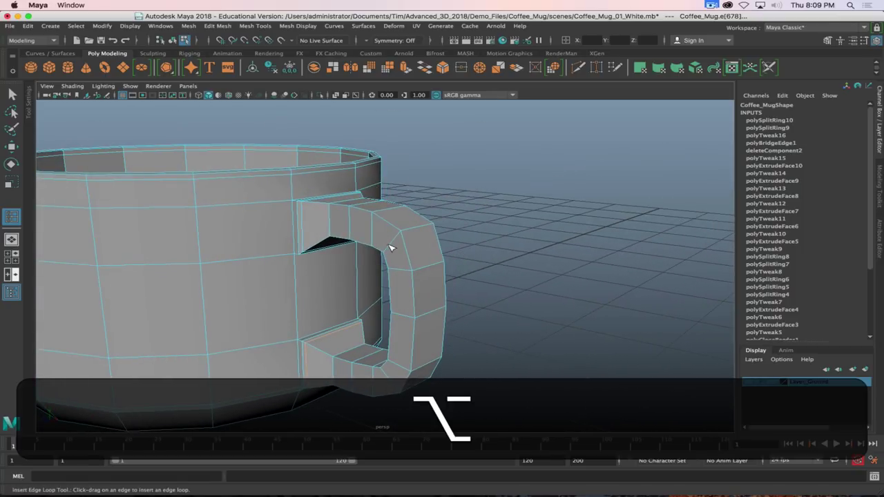
drag(391, 248, 395, 247)
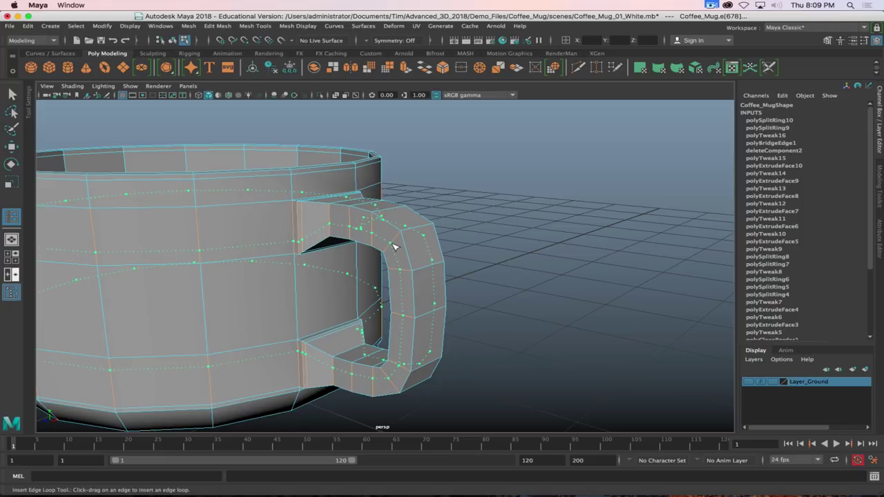
drag(394, 247, 406, 255)
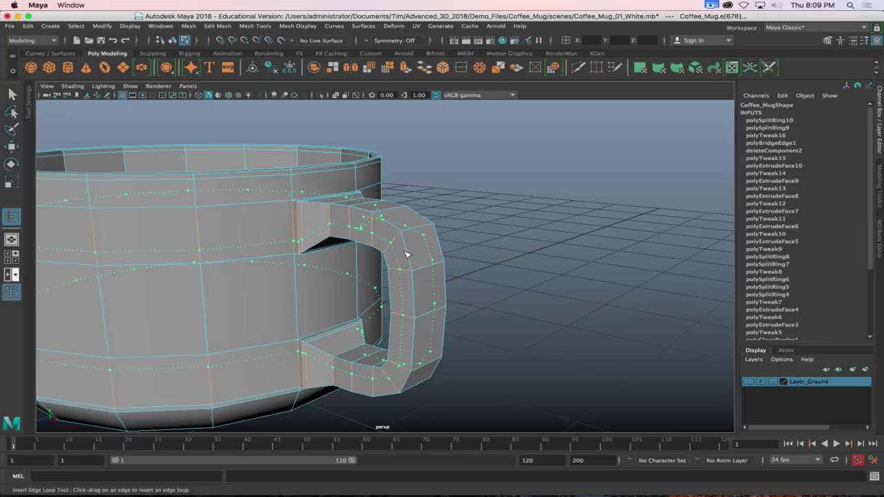
Try placing an edge loop across the mug, check the handle side, then undo it.
drag(406, 254, 358, 233)
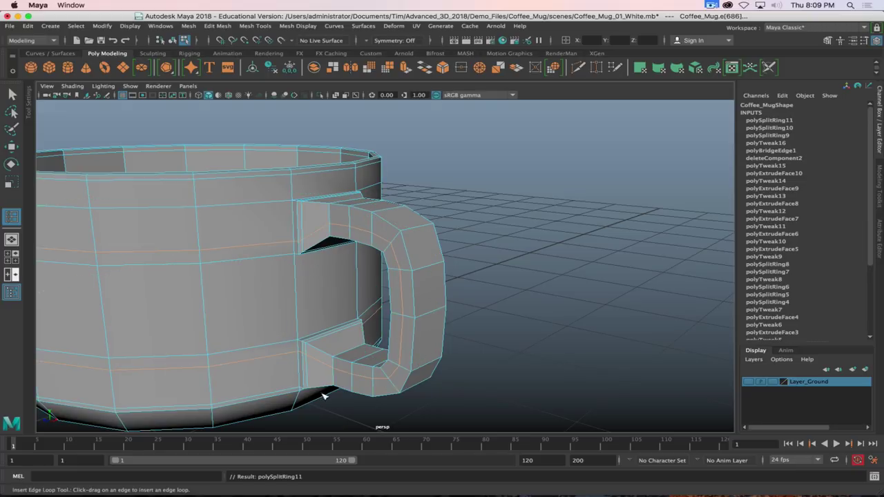
alt+drag(362, 383, 295, 244)
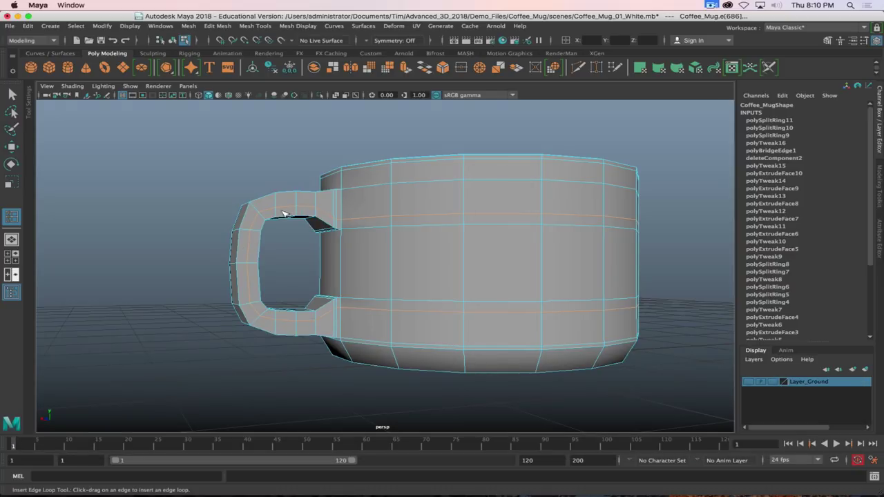
alt+drag(291, 303, 391, 272)
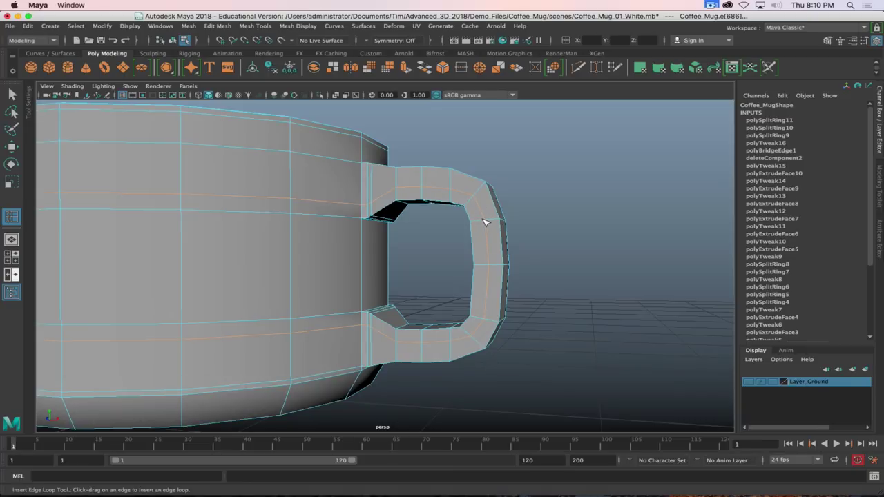
key(z)
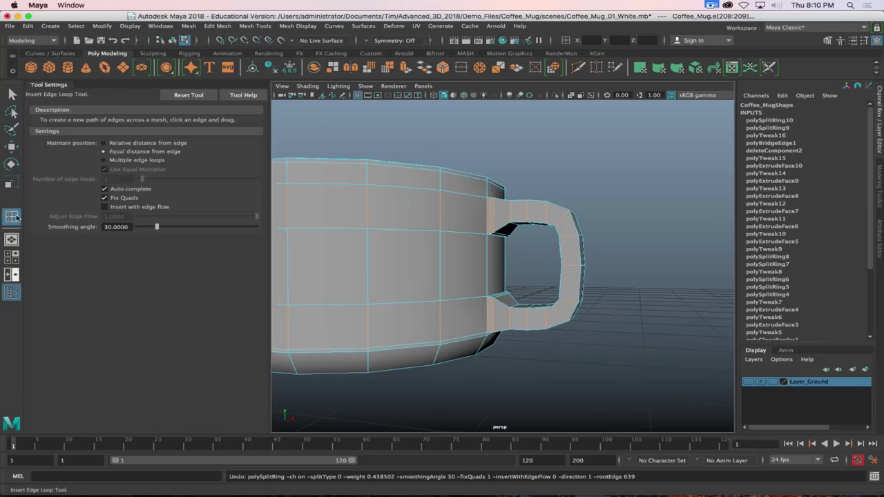
Insert one centred edge loop with Multiple edge loops set to 1, then restore Equal distance.
double_click(12, 216)
click(105, 161)
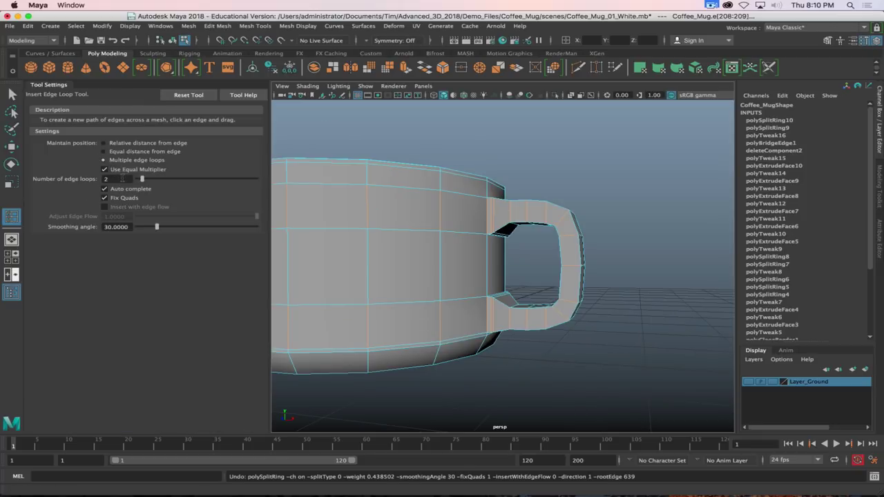
double_click(121, 179)
text(1)
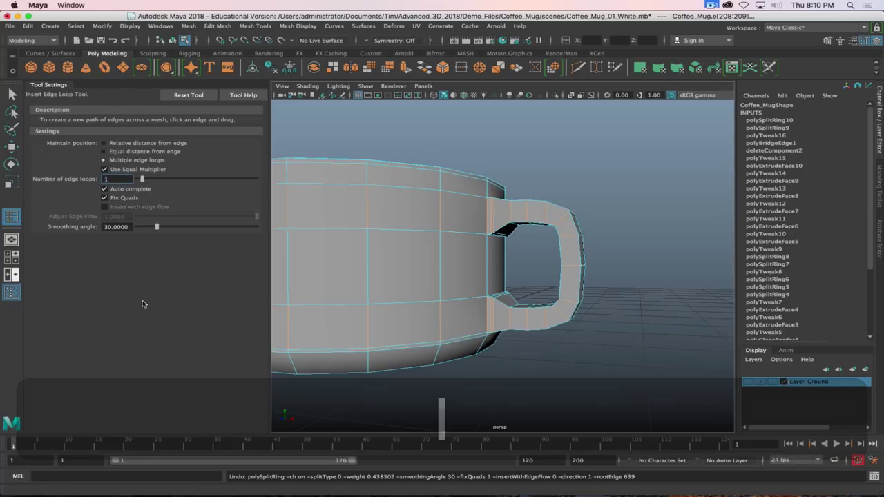
click(571, 241)
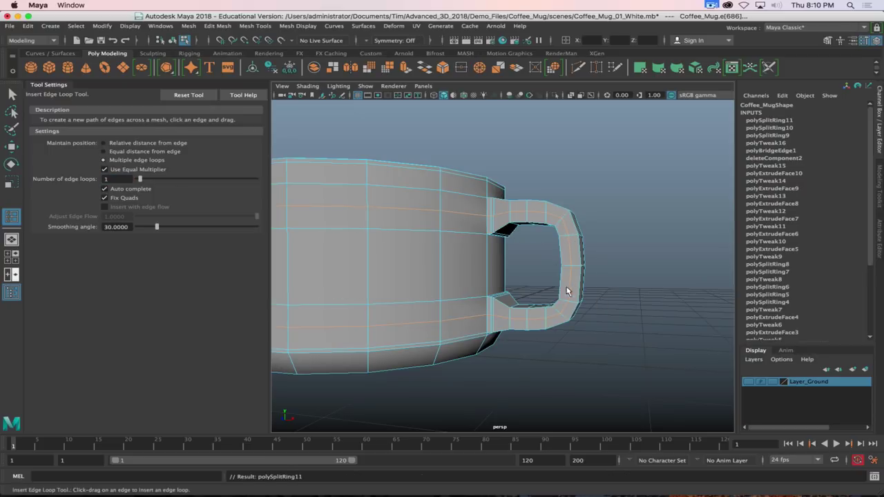
click(103, 152)
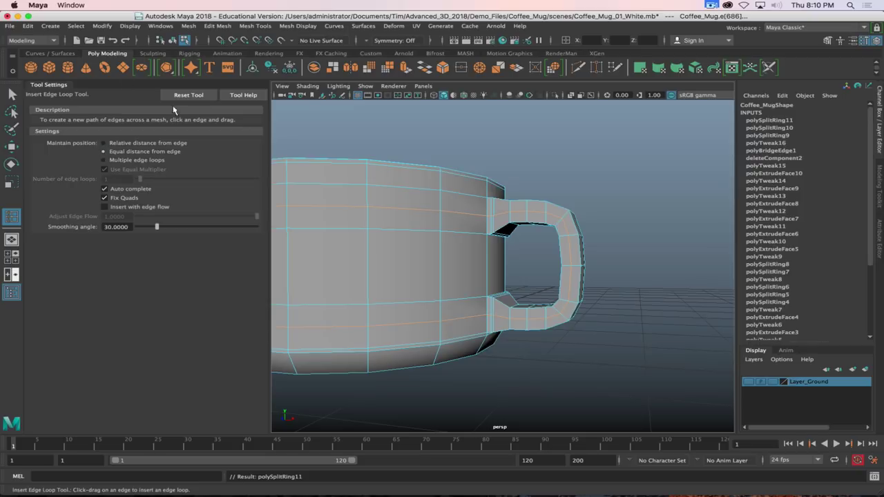
click(49, 86)
alt+drag(589, 310, 565, 274)
alt+right_drag(565, 274, 443, 291)
alt+drag(444, 291, 482, 269)
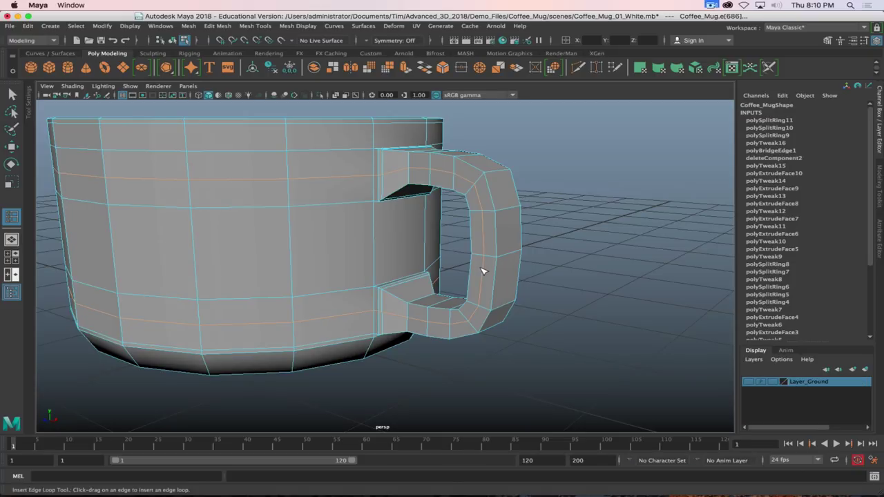
Try inserting edge loops on the handle and undo the misplaced attempts.
alt+drag(456, 205, 430, 239)
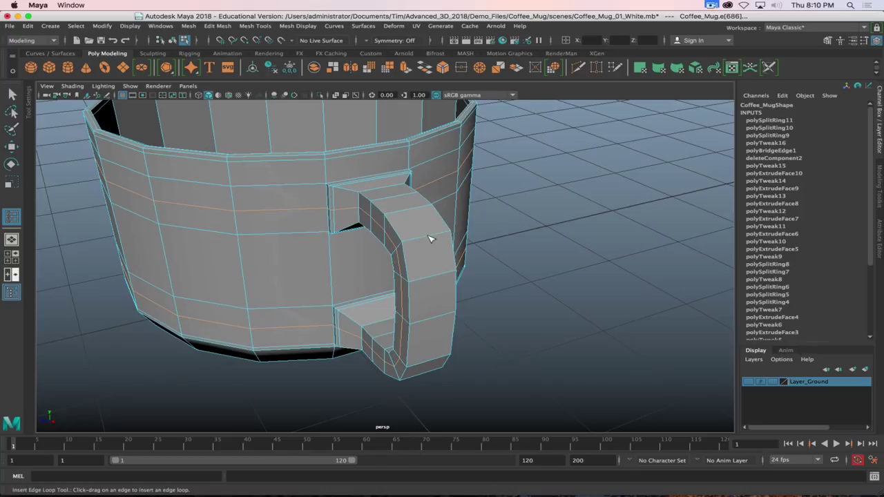
click(429, 240)
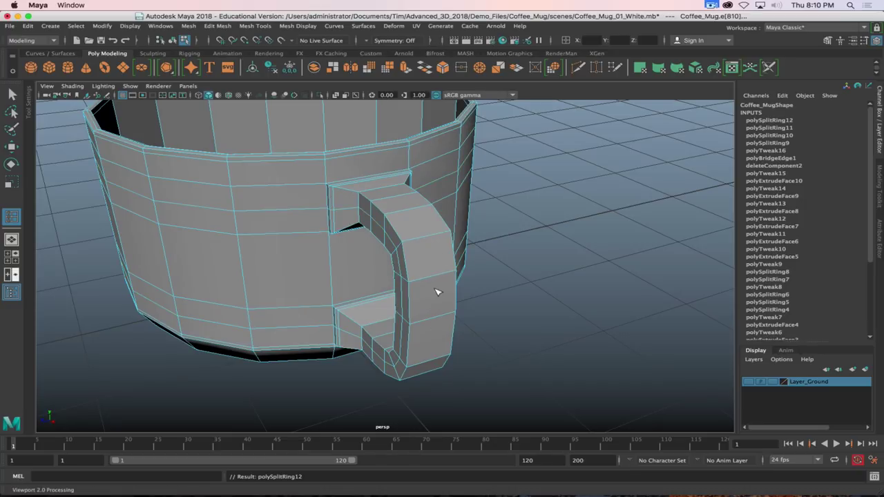
key(z)
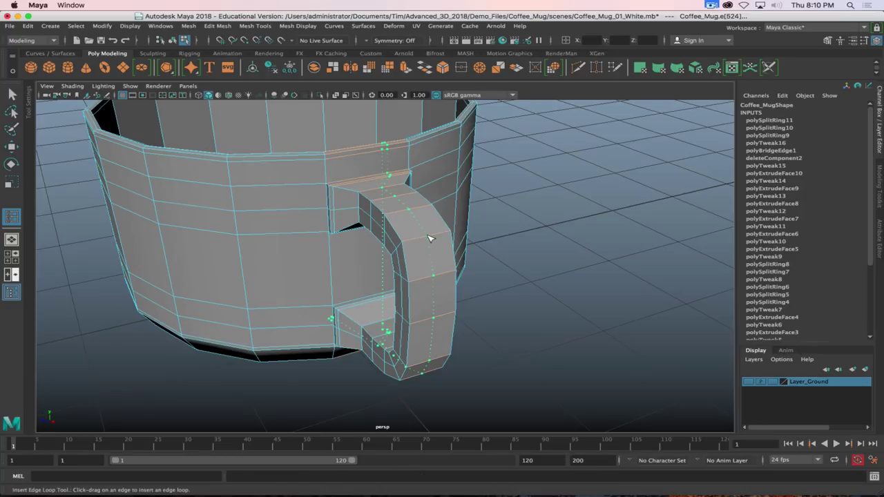
click(428, 239)
alt+drag(401, 296, 363, 329)
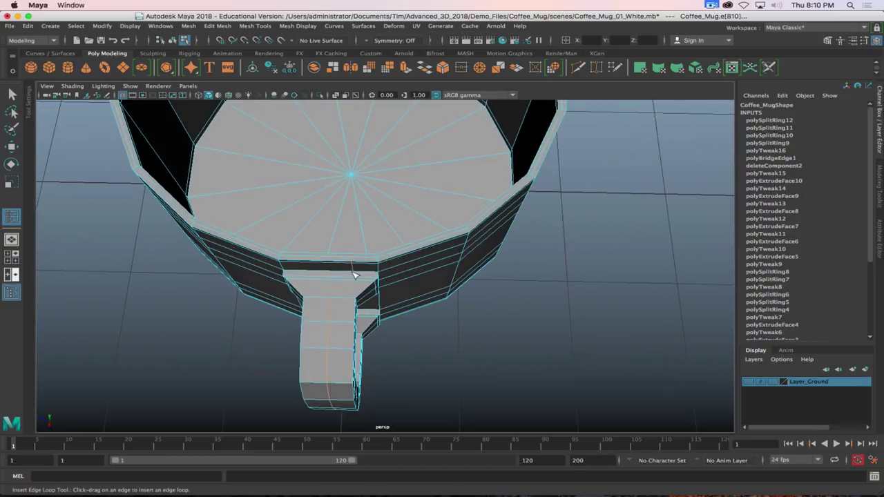
mouse_move(359, 276)
alt+mouse_down()
mouse_move(368, 304)
mouse_move(359, 266)
alt+mouse_up()
key(alt+z)
key(alt+z)
Return the mug to edge mode and reopen the Insert Edge Loop Tool settings.
shift+right_click(358, 271)
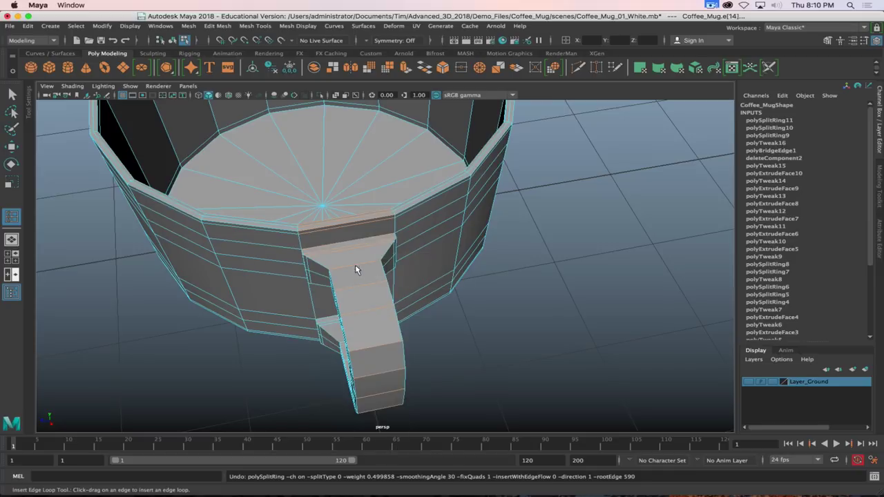
right_drag(357, 228, 309, 228)
alt+drag(360, 301, 356, 273)
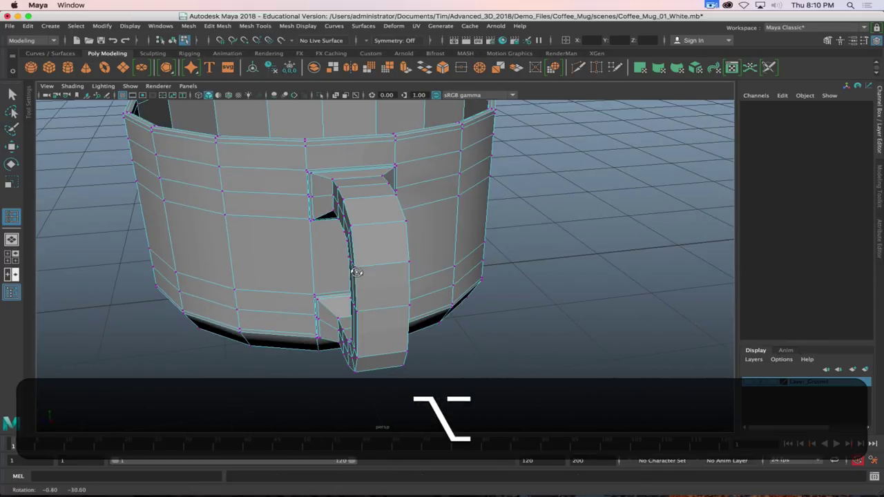
shift+right_drag(364, 223, 365, 199)
right_click(374, 226)
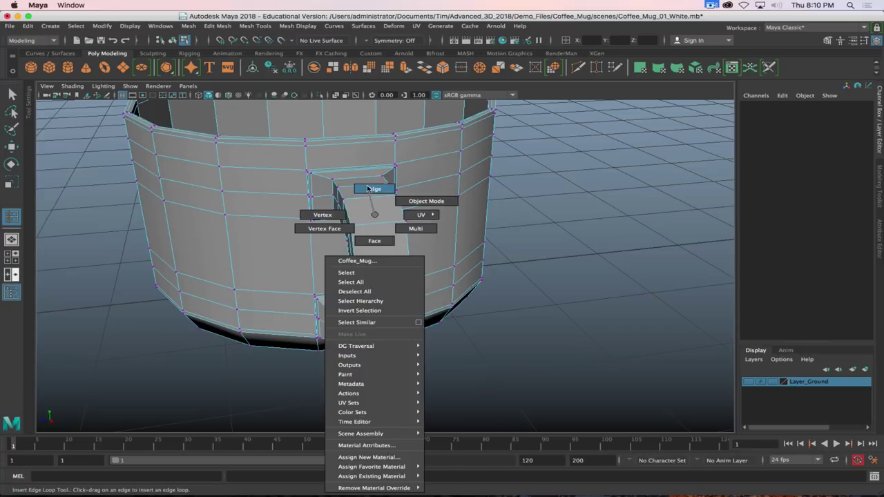
click(372, 217)
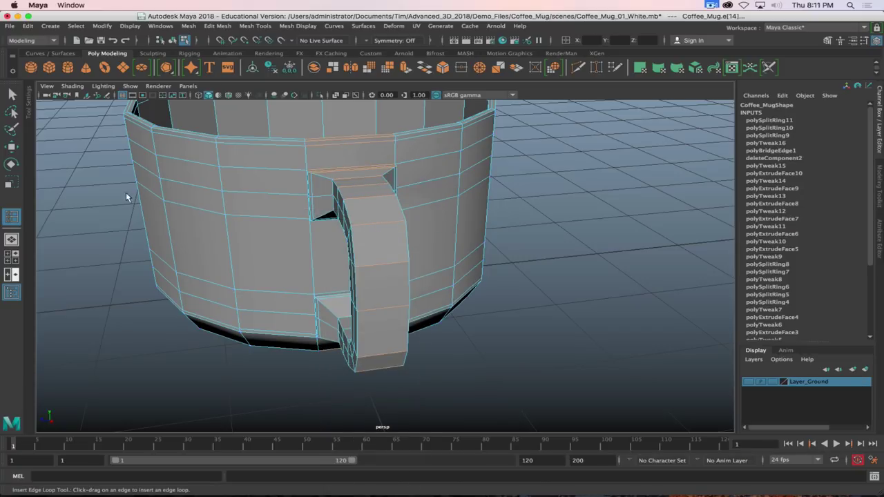
double_click(13, 215)
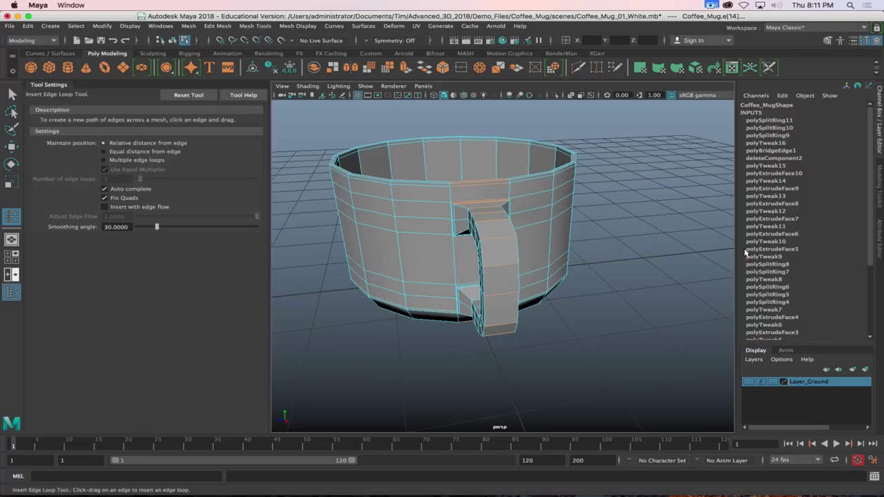
Drag two new edge loops across the mug handle and orbit to check them.
drag(493, 240, 499, 241)
drag(499, 240, 571, 293)
alt+right_drag(571, 293, 478, 273)
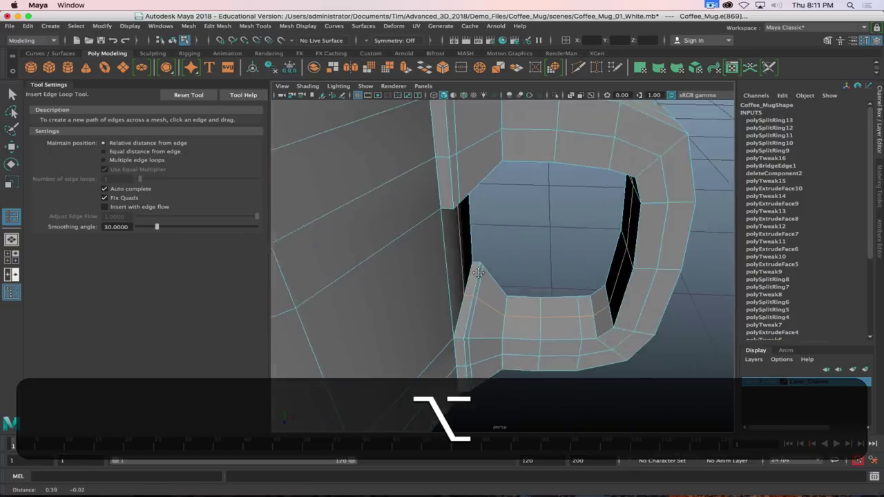
alt+drag(478, 273, 338, 282)
alt+middle_drag(338, 282, 472, 265)
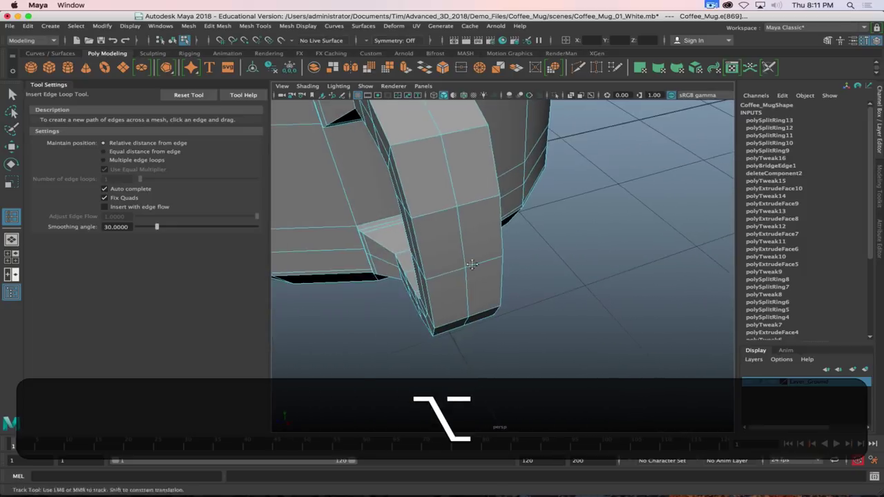
alt+drag(472, 265, 411, 197)
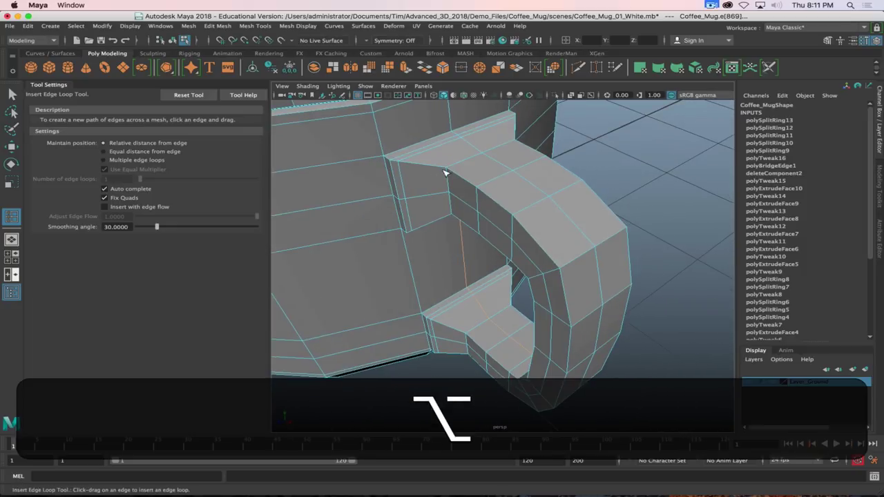
key(w)
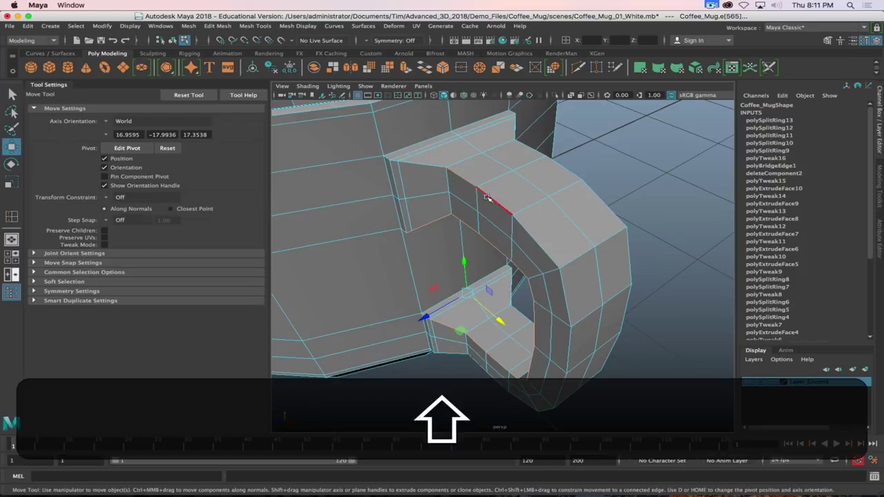
Select the handle's vertical edge loop plus neighbouring edges on the mug handle.
key(shift+q)
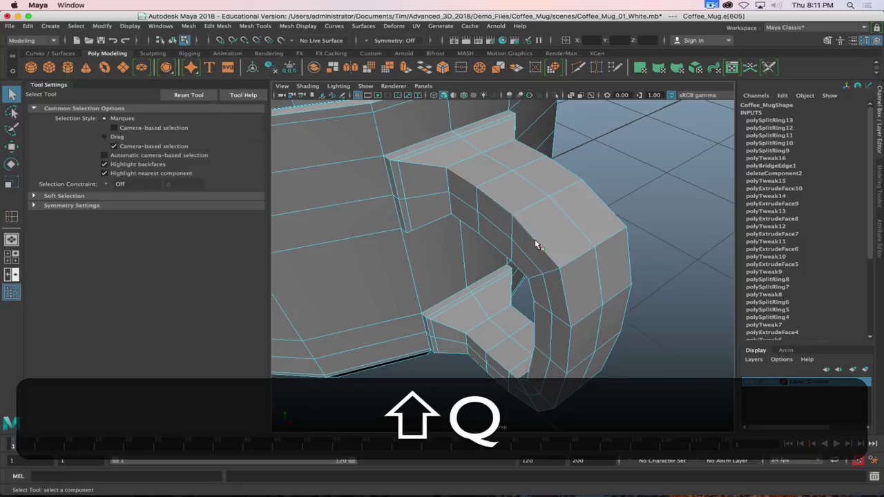
key(q)
key(shift+q)
shift+double_click(547, 246)
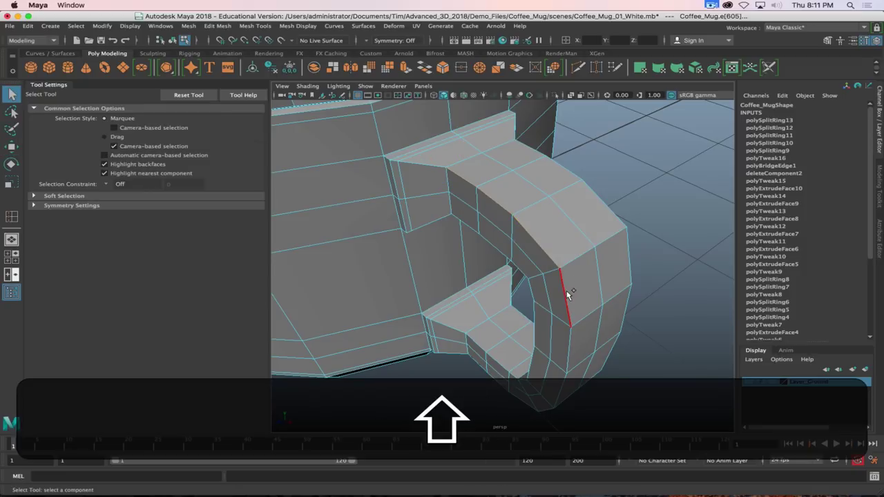
mouse_move(563, 389)
alt+shift+mouse_down()
mouse_move(553, 390)
mouse_move(561, 392)
alt+shift+mouse_up()
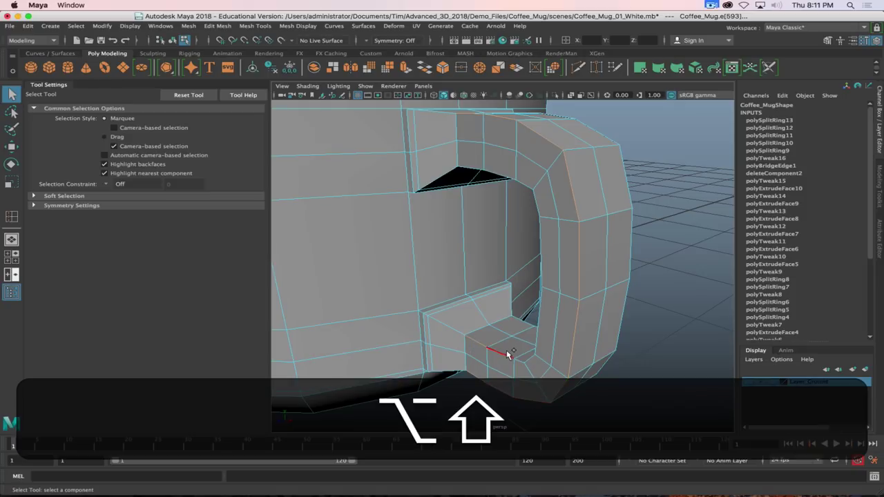
shift+click(503, 358)
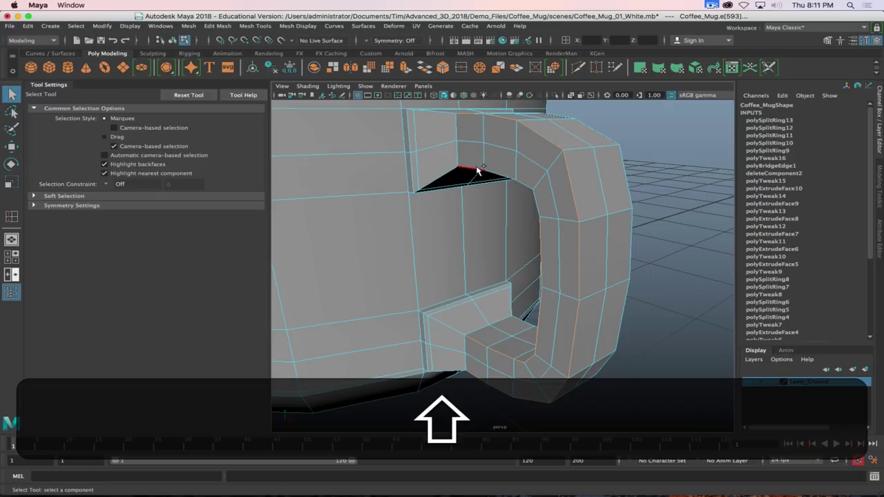
alt+shift+drag(505, 204, 555, 257)
alt+drag(559, 249, 394, 274)
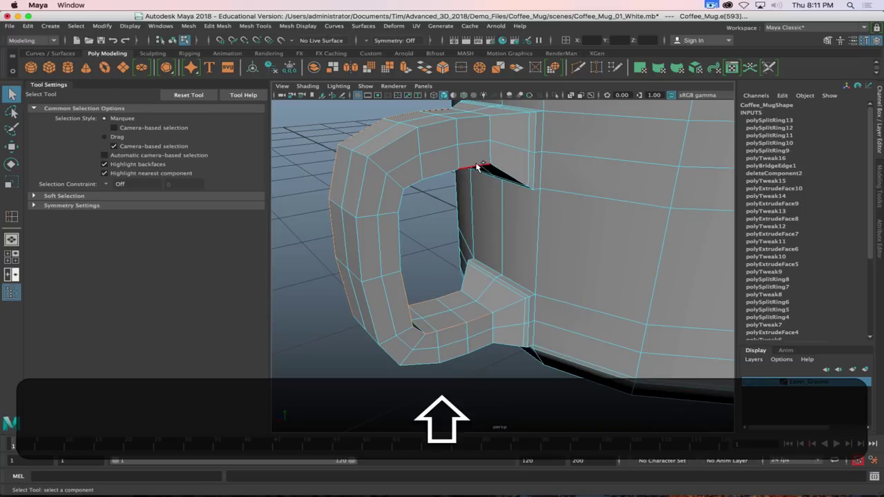
shift+click(486, 342)
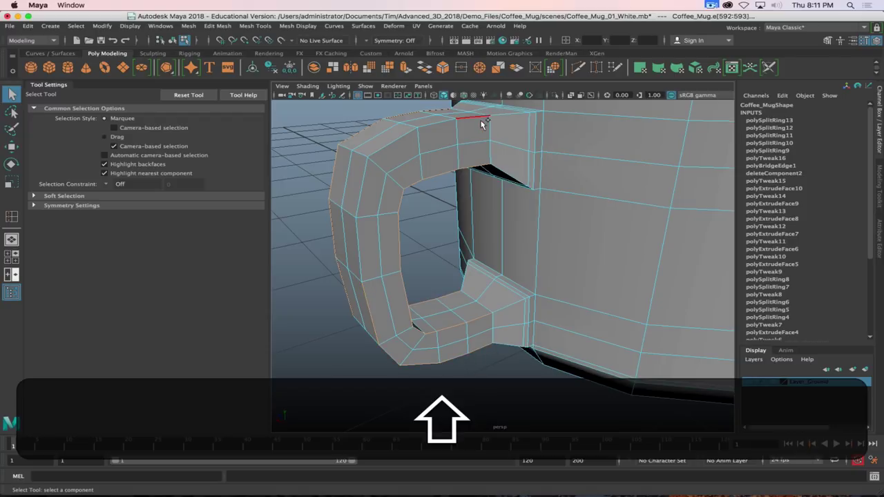
alt+drag(481, 121, 576, 253)
Scale the selected handle edges slightly inward, then pick edges along the handle's outer curve.
key(alt+r)
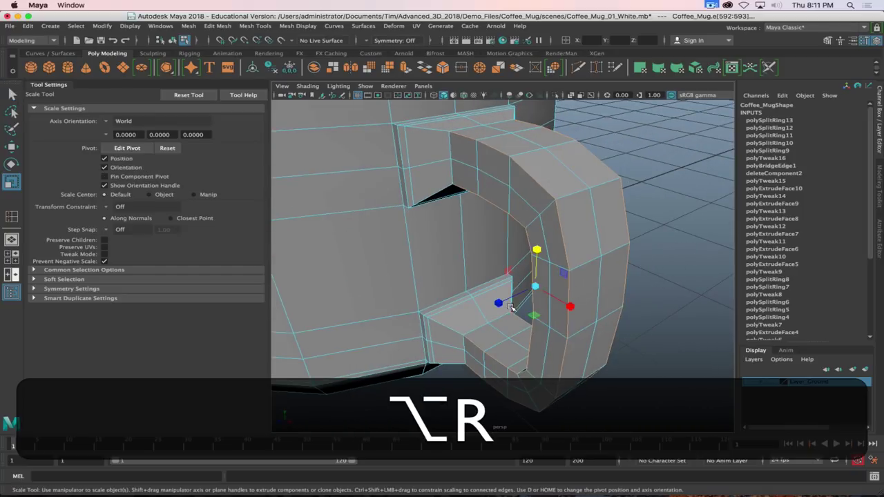
mouse_move(511, 308)
mouse_down()
mouse_move(499, 302)
mouse_move(507, 304)
mouse_up()
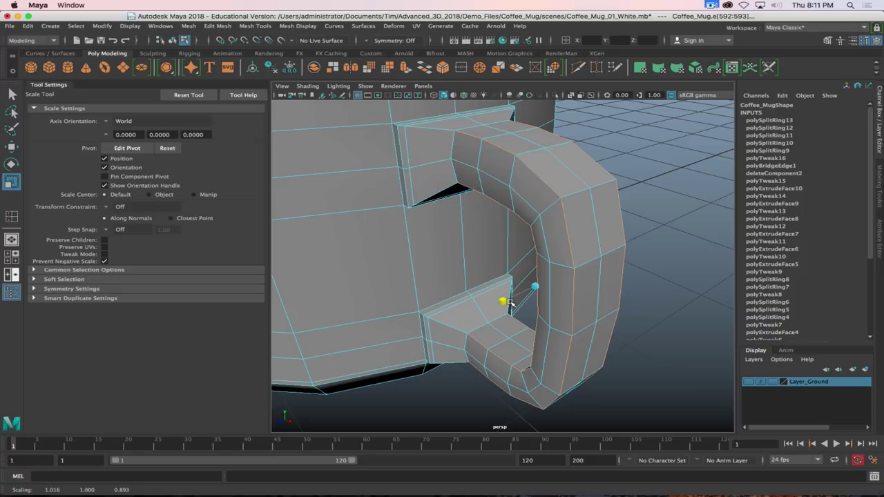
alt+drag(506, 304, 588, 298)
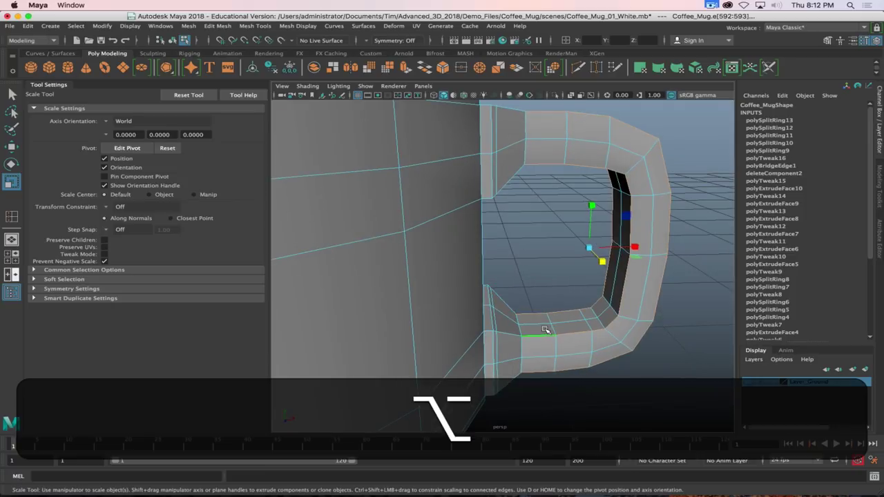
alt+drag(545, 330, 506, 332)
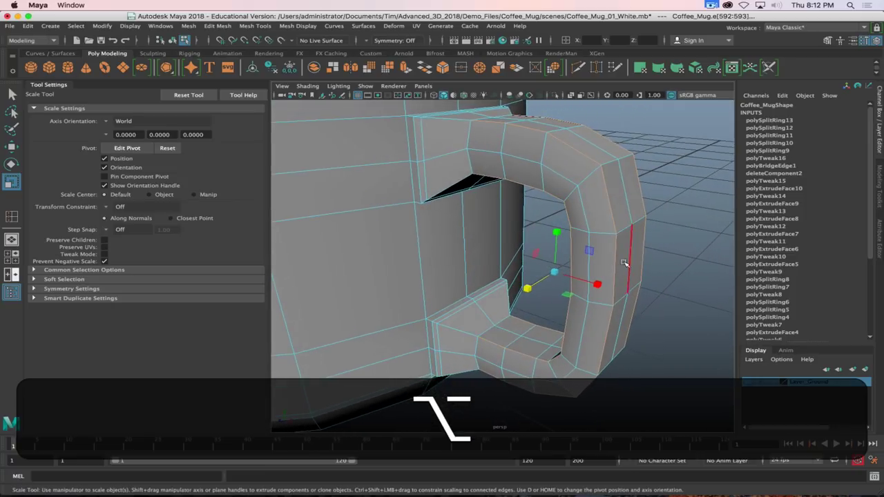
click(612, 207)
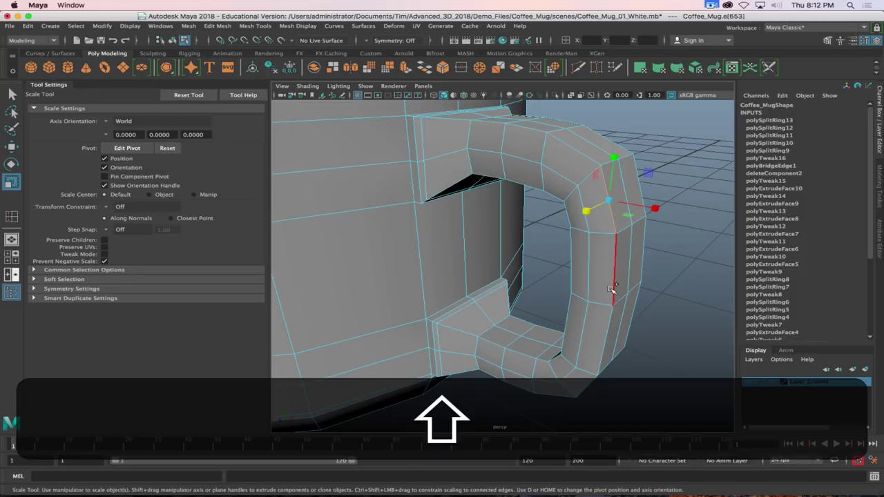
shift+click(615, 311)
alt+drag(615, 310, 548, 340)
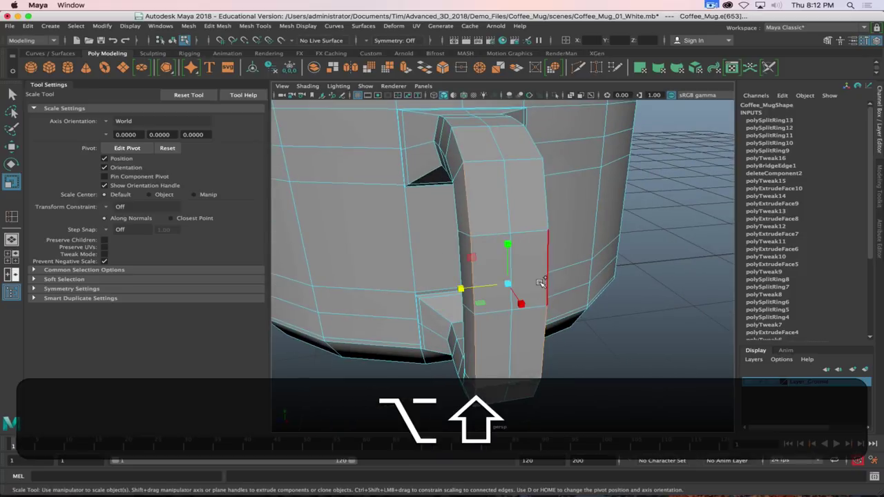
shift+click(546, 224)
Select the lower inner handle edges and shift them slightly with the Move tool.
key(w)
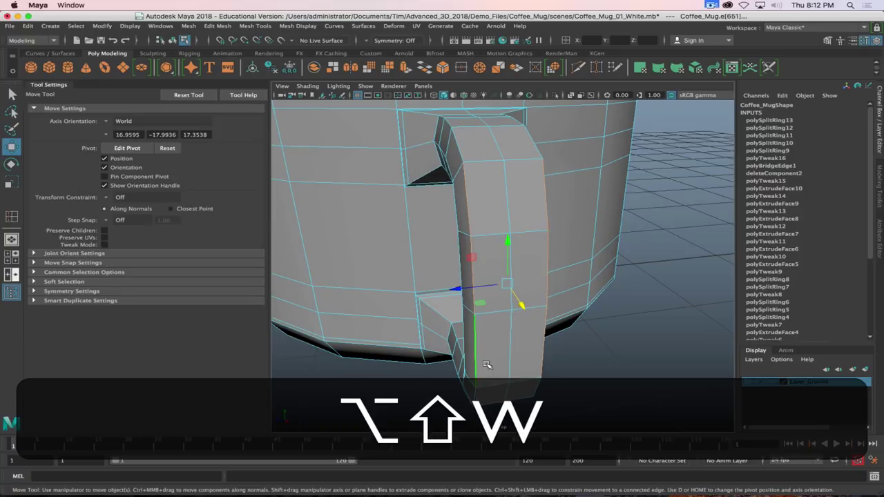
alt+drag(486, 365, 683, 254)
alt+drag(626, 349, 636, 341)
shift+click(586, 357)
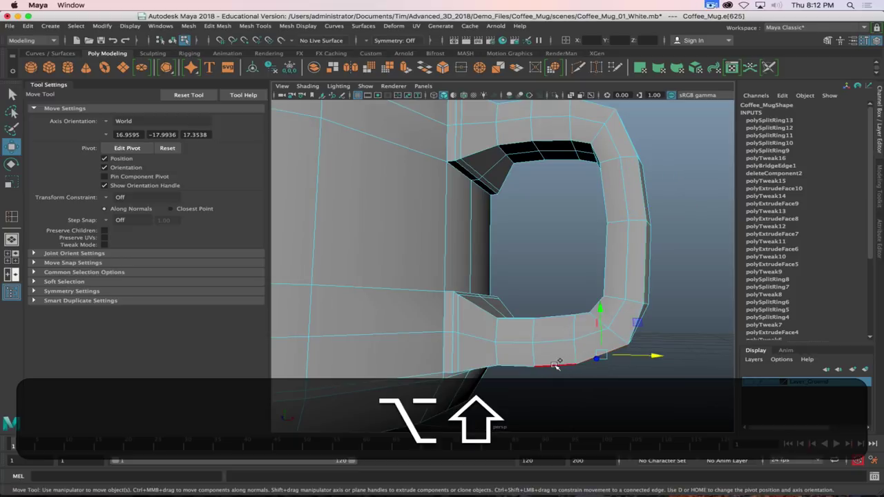
shift+click(521, 362)
alt+shift+drag(521, 362, 466, 365)
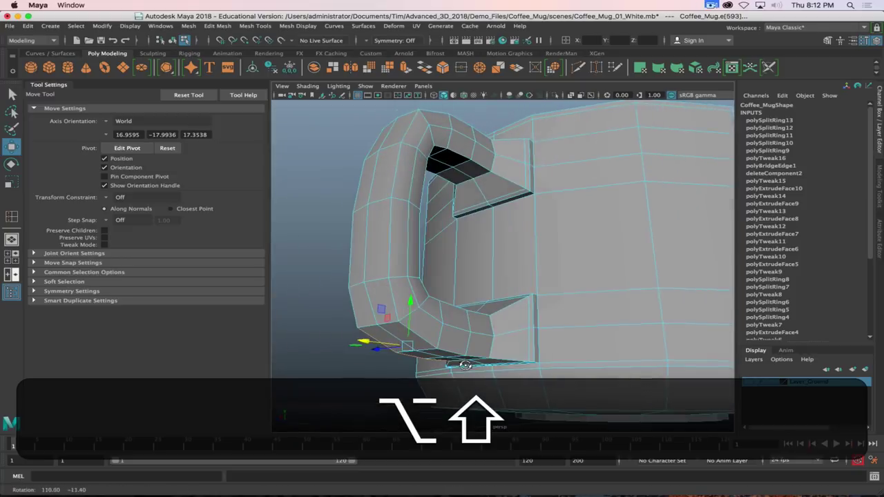
shift+click(431, 338)
shift+click(472, 350)
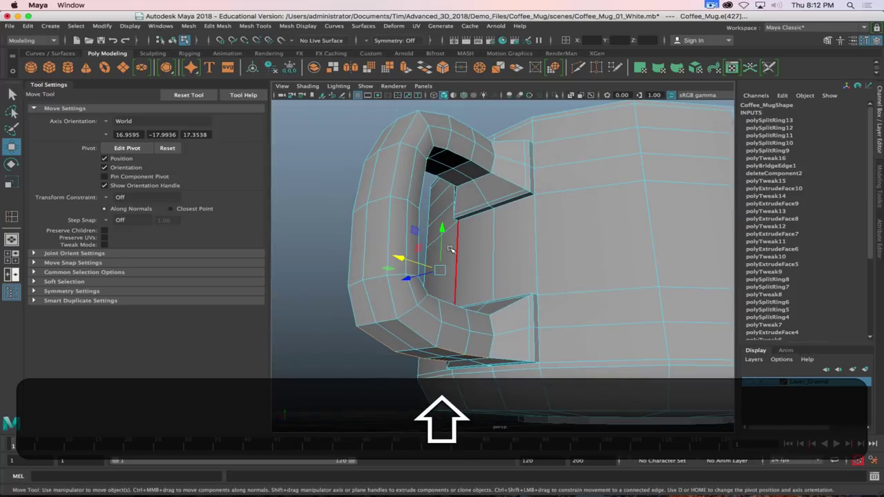
drag(444, 237, 450, 172)
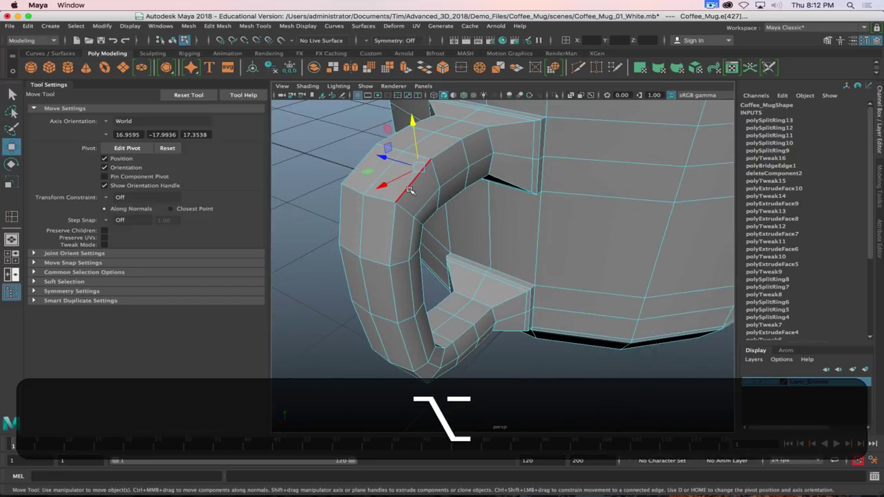
Select an upper handle edge, then undo an accidental nudge of it.
click(410, 191)
click(475, 141)
alt+drag(475, 141, 474, 160)
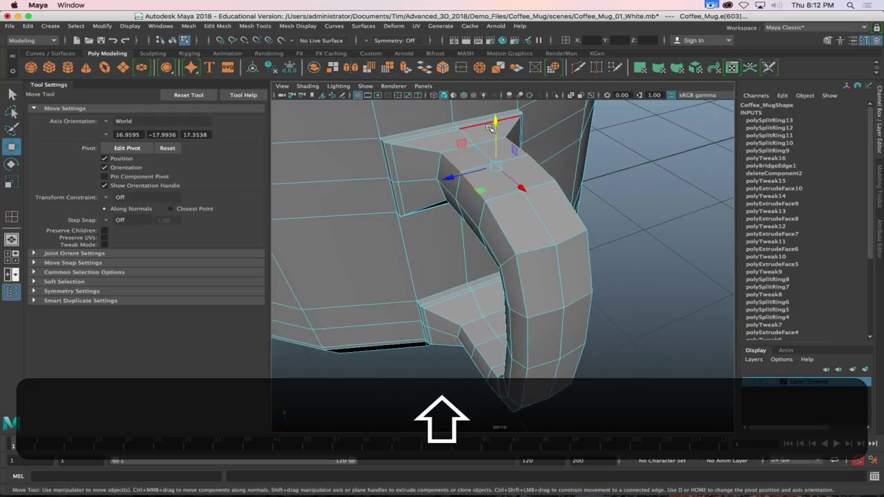
shift+drag(489, 127, 496, 196)
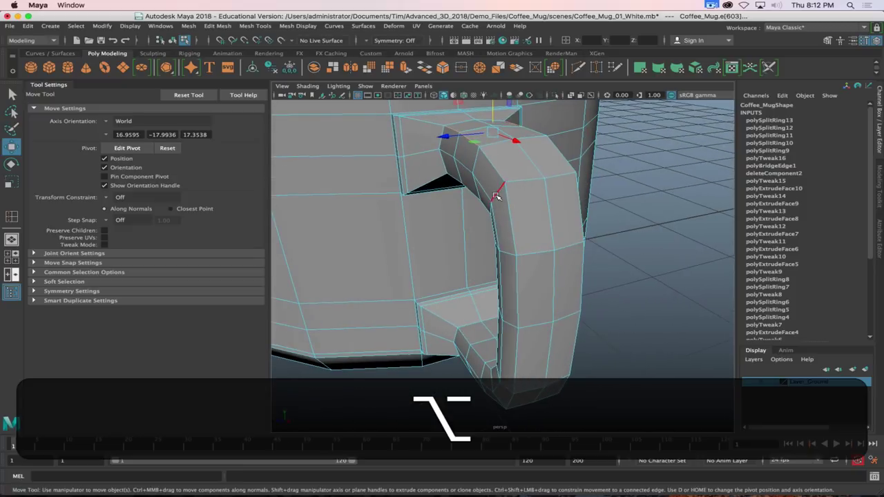
key(alt+shift+z)
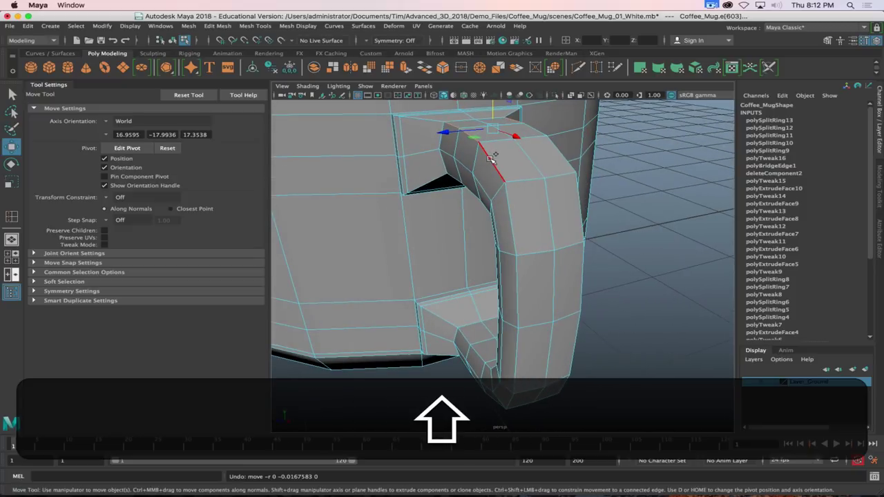
alt+shift+drag(492, 158, 501, 201)
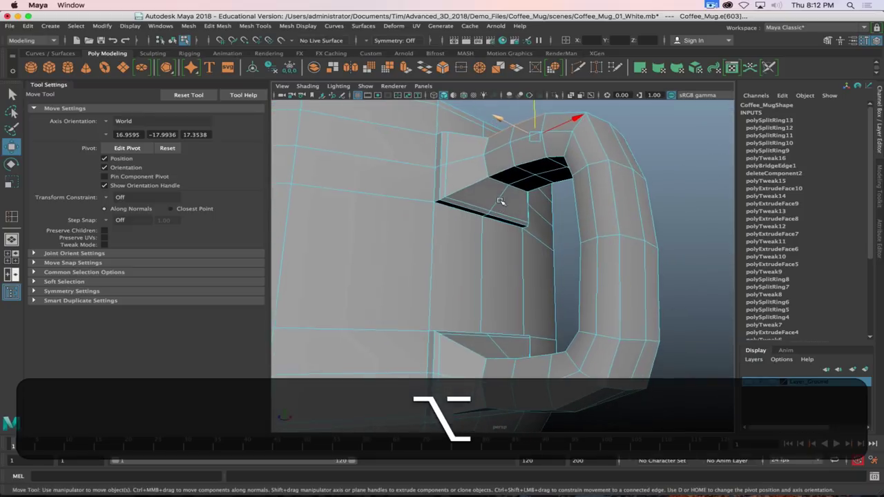
Raise the two edges inside the handle's top opening.
key(q)
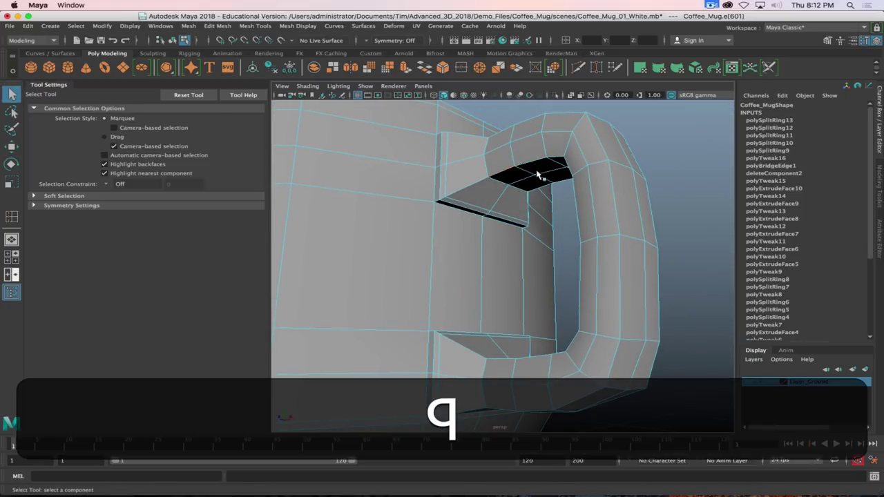
key(shift+q)
shift+click(530, 166)
shift+click(546, 190)
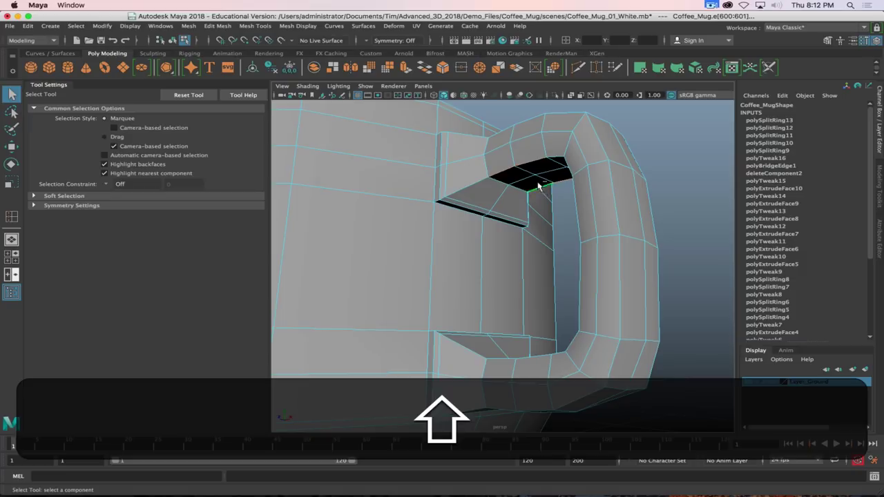
alt+shift+drag(547, 192, 546, 201)
key(alt+w)
drag(572, 168, 577, 164)
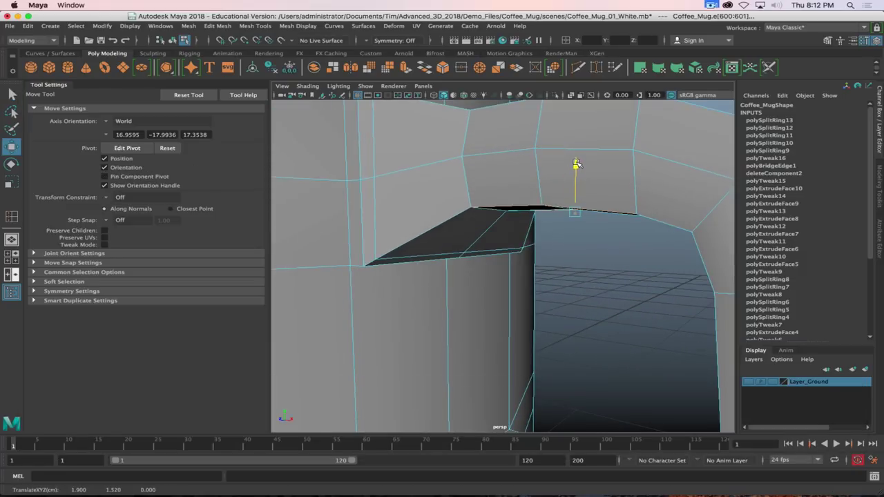
Raise three rim edges at the base of the handle.
alt+drag(572, 290, 481, 316)
click(511, 315)
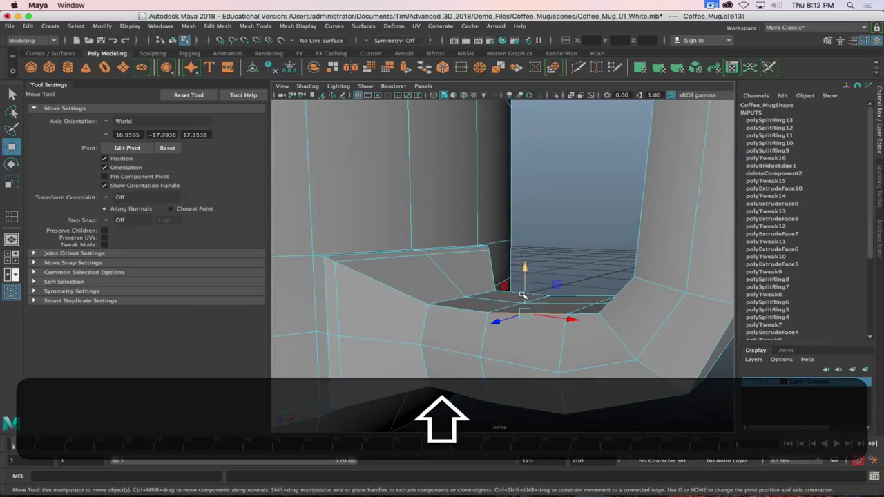
shift+click(471, 314)
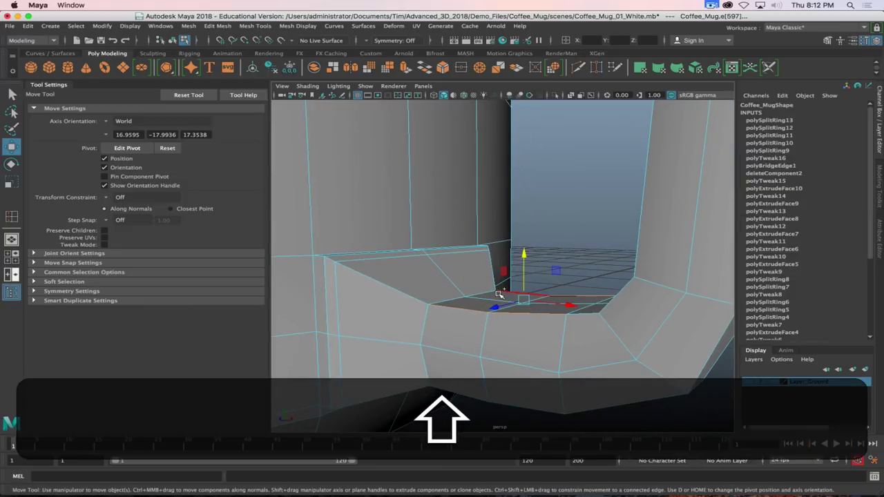
shift+click(503, 293)
drag(525, 256, 525, 262)
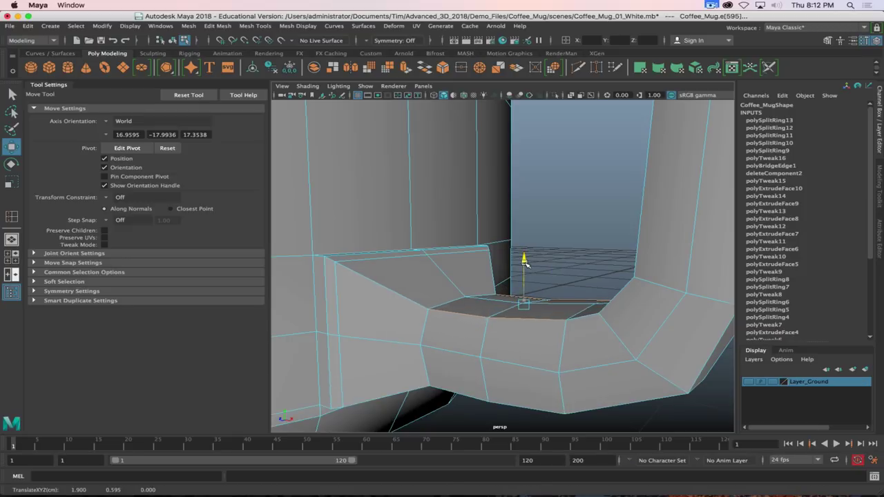
scroll(536, 309, down, 4)
Preview the mug smoothed with 3, then return to low-poly display with 1 and zoom to the joint.
key(3)
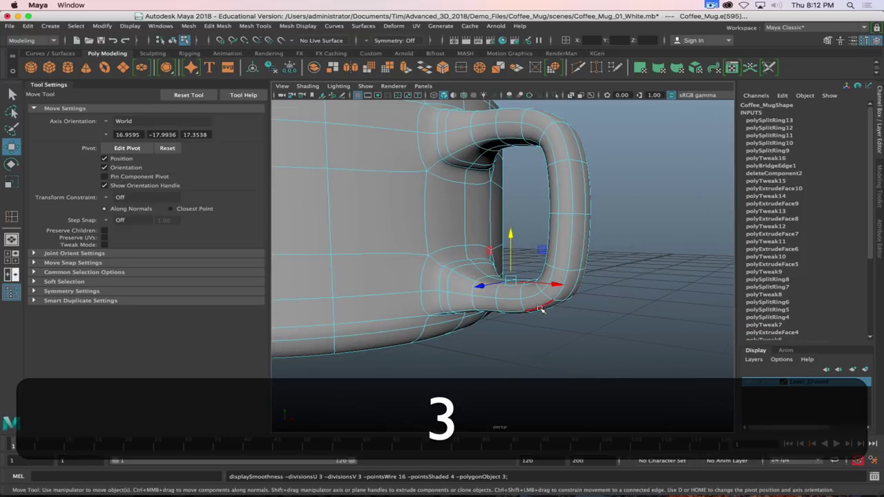
alt+drag(541, 308, 574, 355)
right_click(577, 215)
click(606, 201)
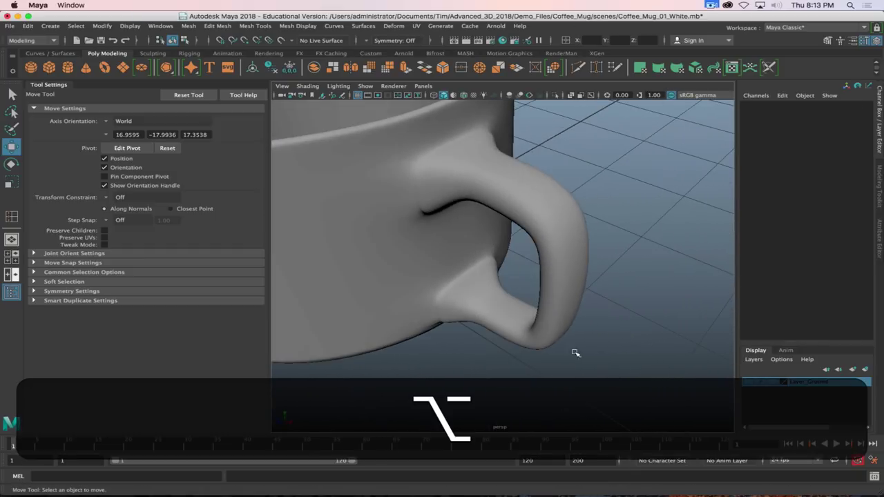
click(448, 187)
alt+drag(601, 196, 512, 145)
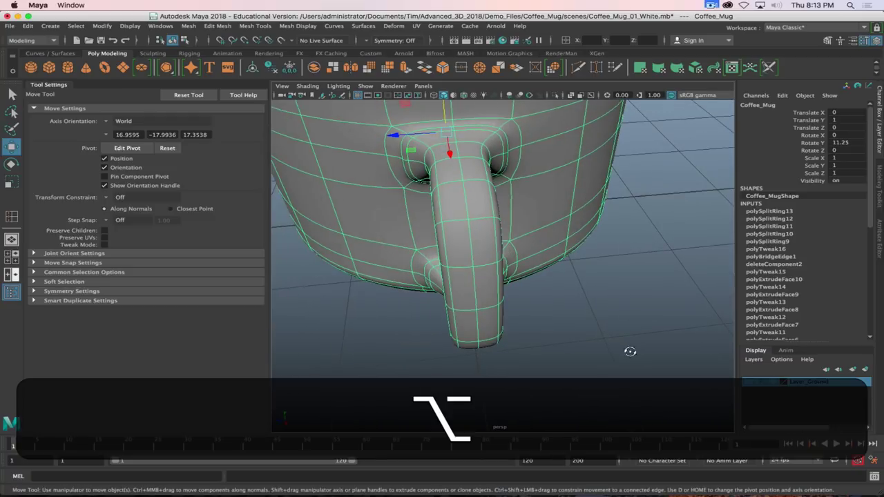
click(587, 305)
alt+drag(587, 304, 541, 252)
click(520, 237)
key(1)
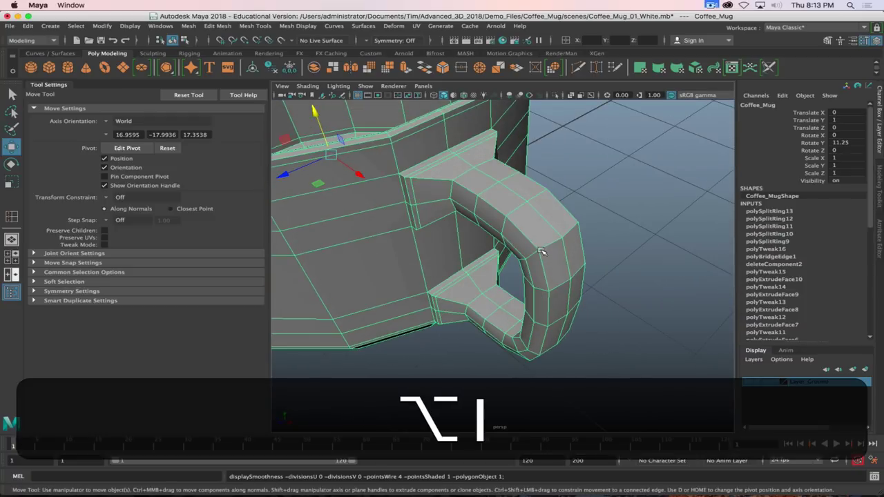
alt+drag(442, 229, 515, 284)
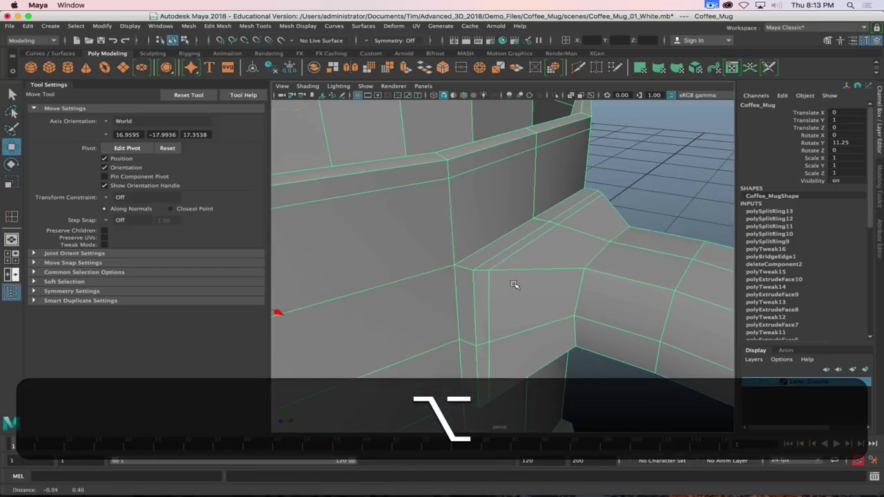
right_drag(486, 215, 489, 194)
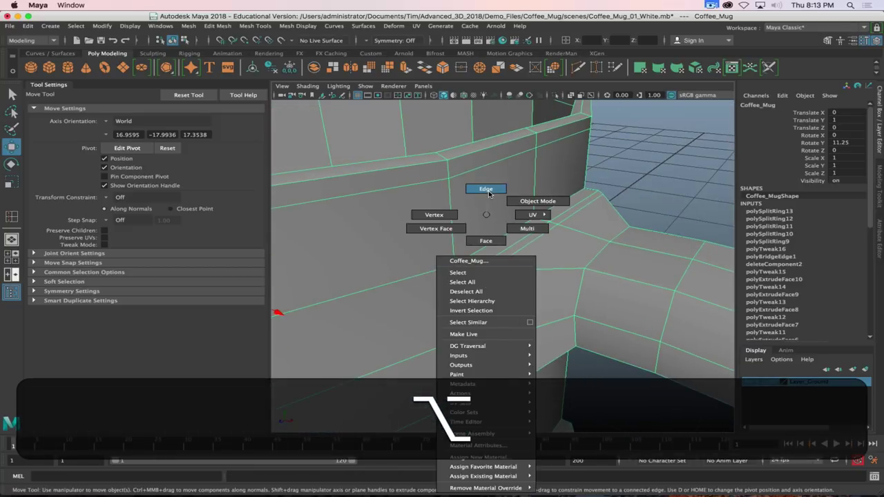
Select the handle-joint edge and apply Edit Mesh > Average Vertices.
click(486, 301)
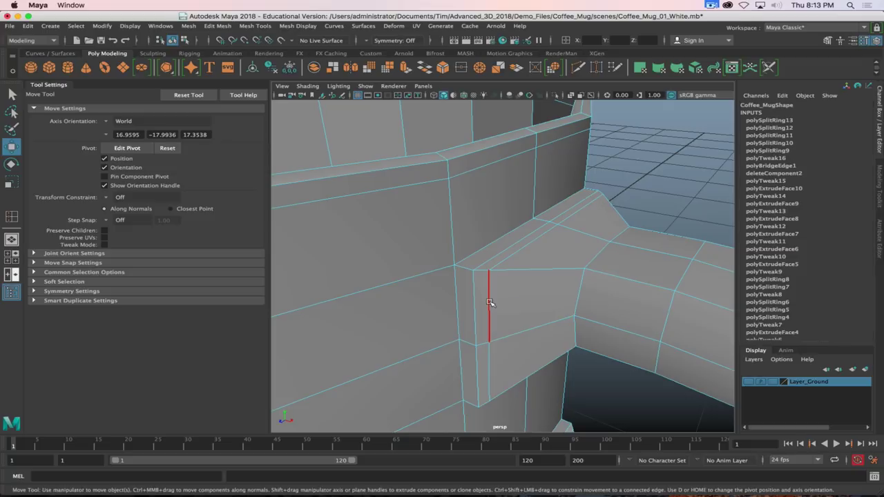
alt+drag(492, 304, 525, 307)
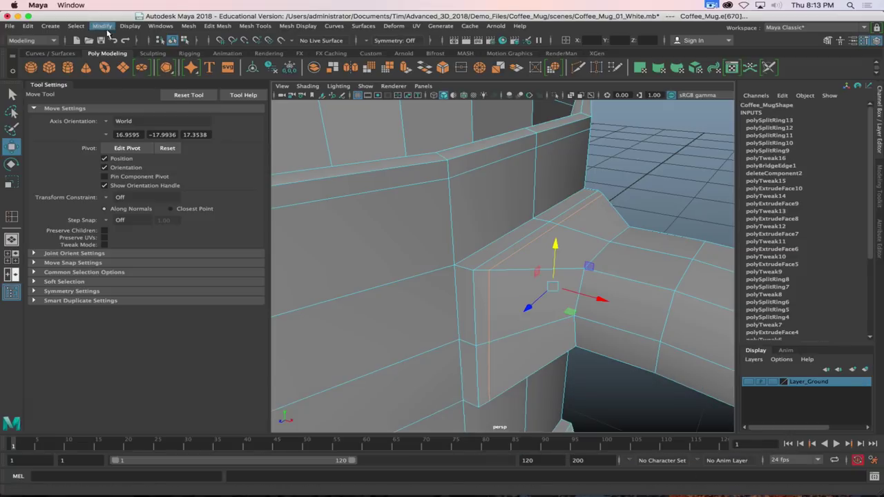
click(209, 27)
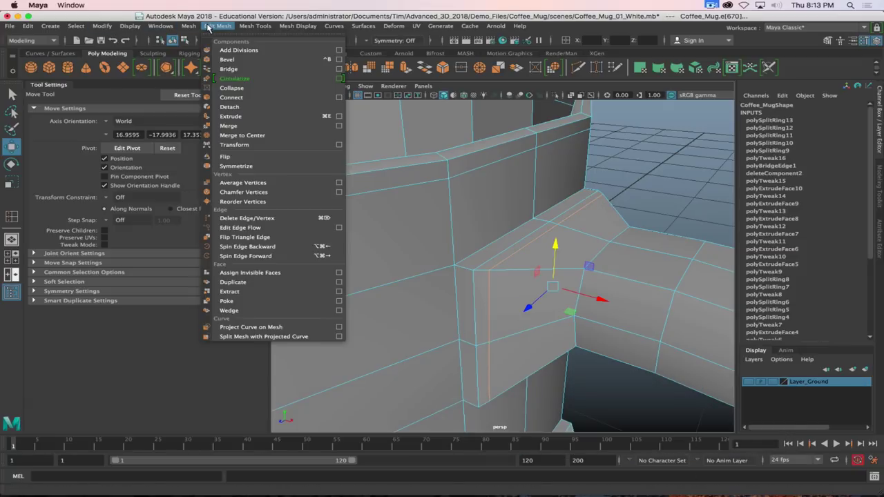
mouse_move(193, 28)
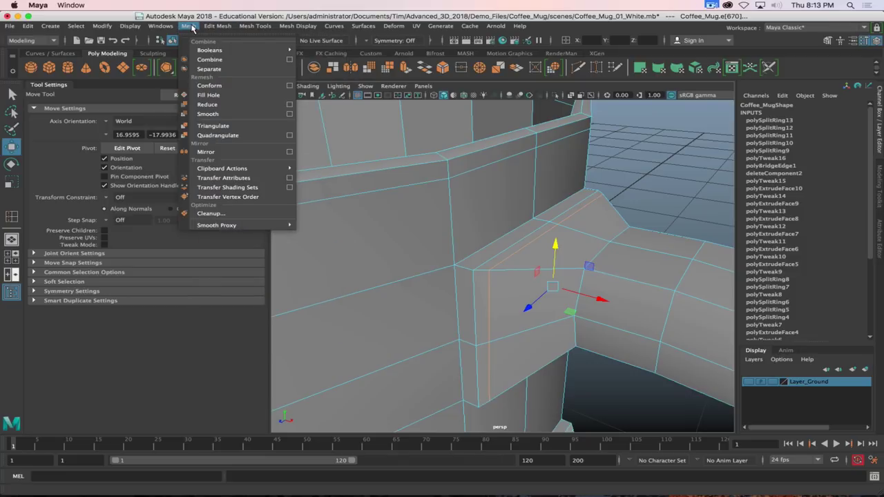
mouse_move(241, 27)
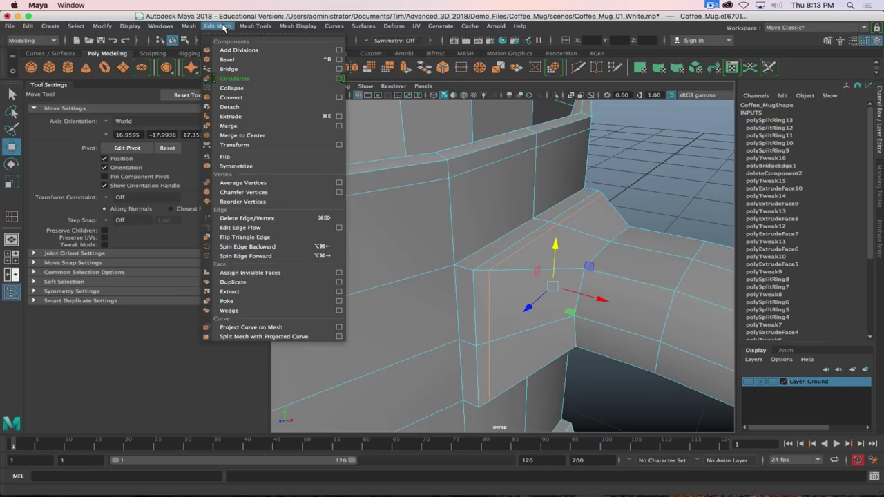
click(263, 183)
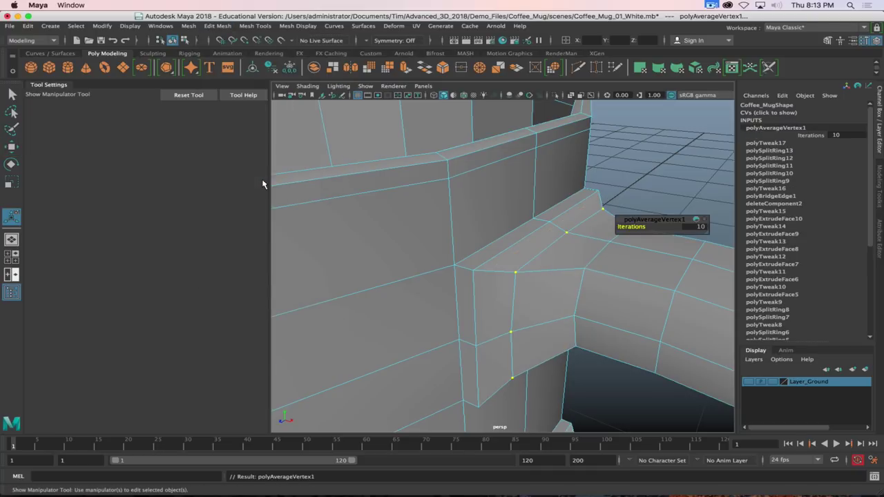
alt+drag(536, 414, 654, 310)
Undo the vertex averaging and slide the joint edge along the mesh instead.
key(alt+z)
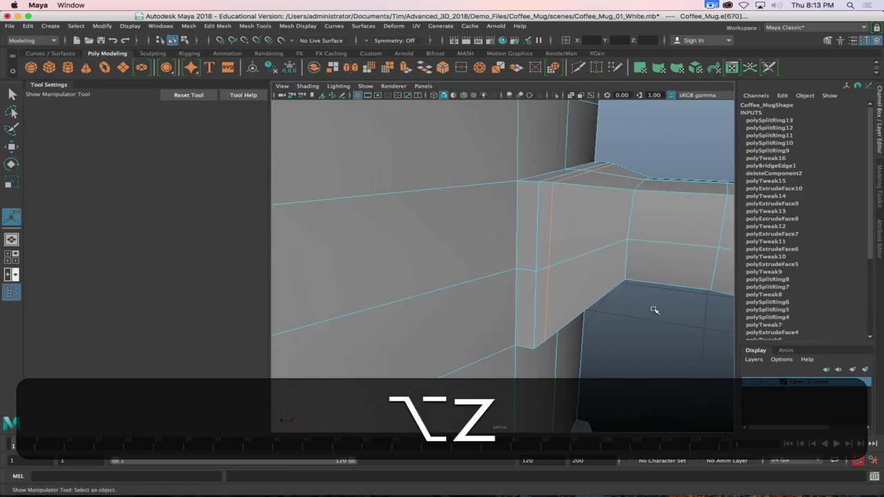
shift+right_click(552, 235)
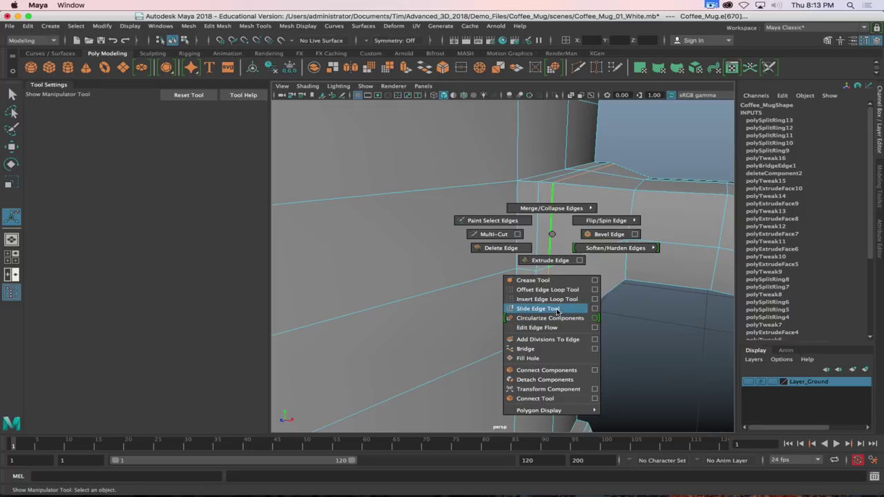
click(566, 309)
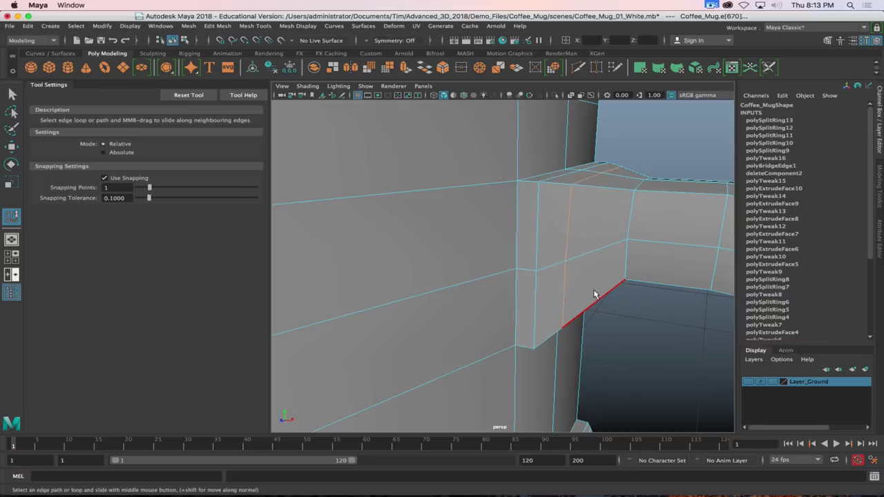
alt+drag(594, 294, 504, 300)
Turn on smooth mesh preview with Alt+3 and return to whole-object mode.
alt+scroll(572, 308, down, 5)
key(alt+3)
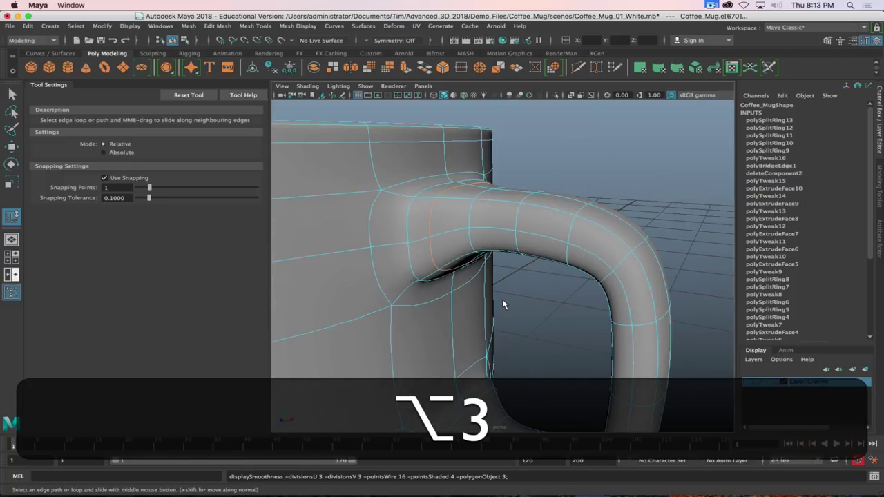
right_drag(509, 217, 549, 199)
scroll(553, 318, down, 5)
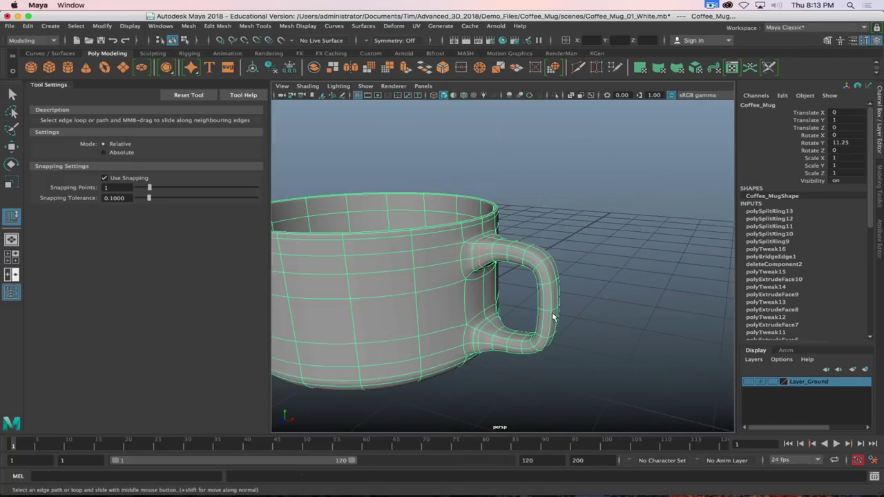
Orbit to the handle side, select the mug, smooth-preview it, and open the component-mode marking menu.
click(557, 318)
alt+drag(556, 318, 494, 306)
click(467, 311)
alt+right_drag(468, 312, 461, 286)
key(alt+3)
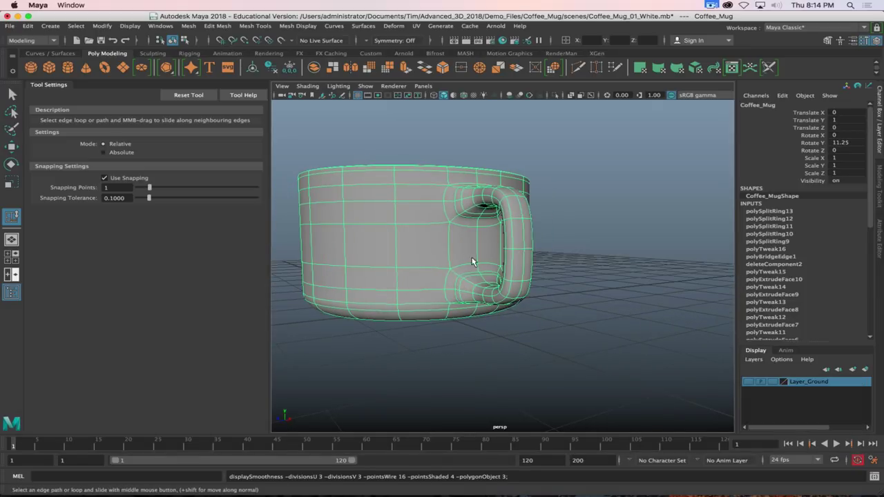
scroll(457, 258, up, 3)
alt+drag(457, 258, 464, 310)
right_click(482, 294)
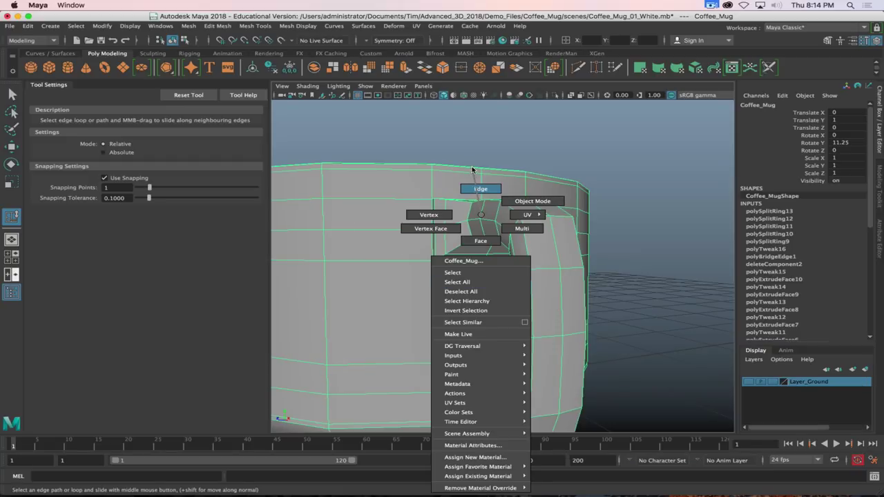
Switch the mug to edge mode, select a handle-join edge, and turn on smooth preview.
right_drag(472, 169, 474, 173)
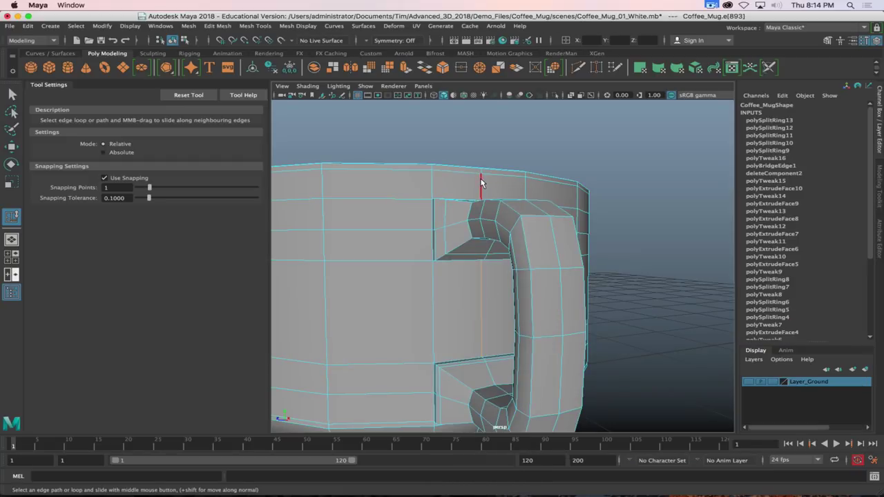
shift+click(480, 331)
alt+shift+drag(476, 349, 630, 338)
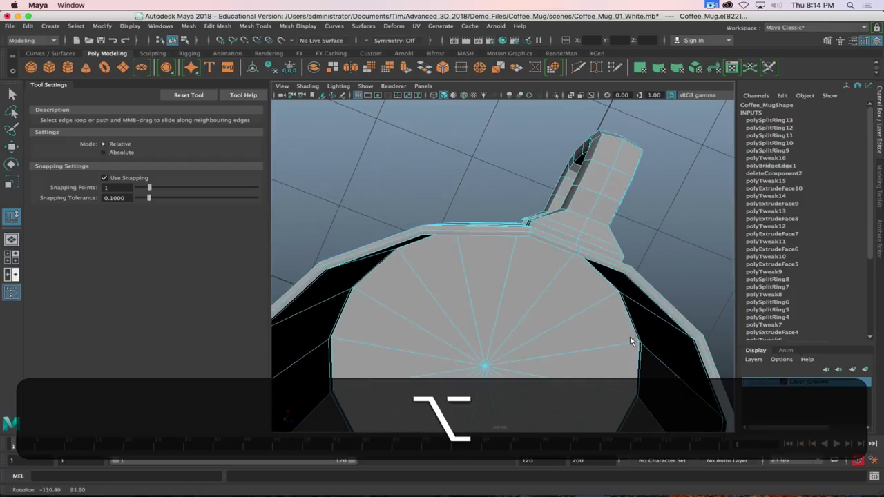
alt+drag(544, 274, 551, 268)
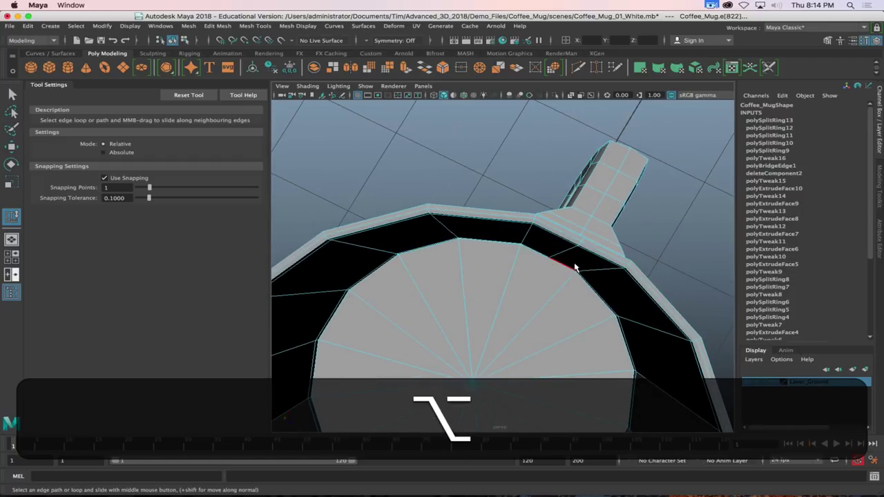
key(3)
Inspect the handle in the top view and four-view layout, then return to the perspective view.
key(space)
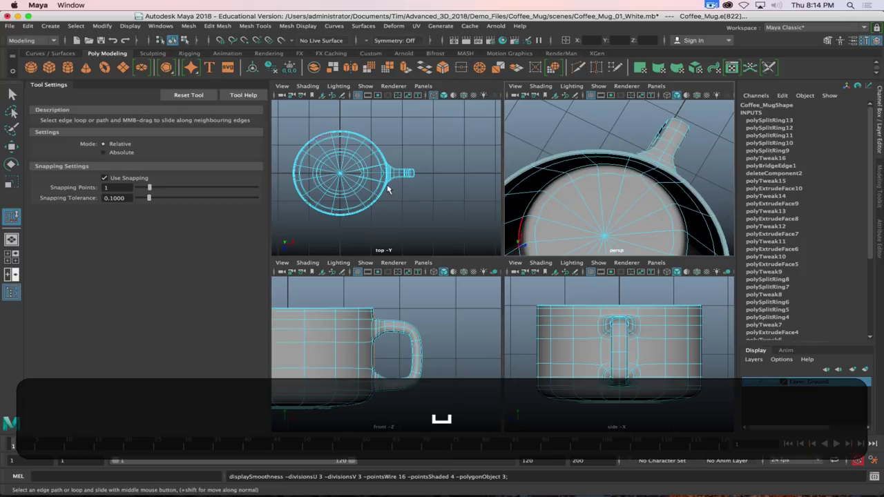
key(space)
scroll(506, 237, up, 6)
alt+middle_drag(506, 237, 570, 236)
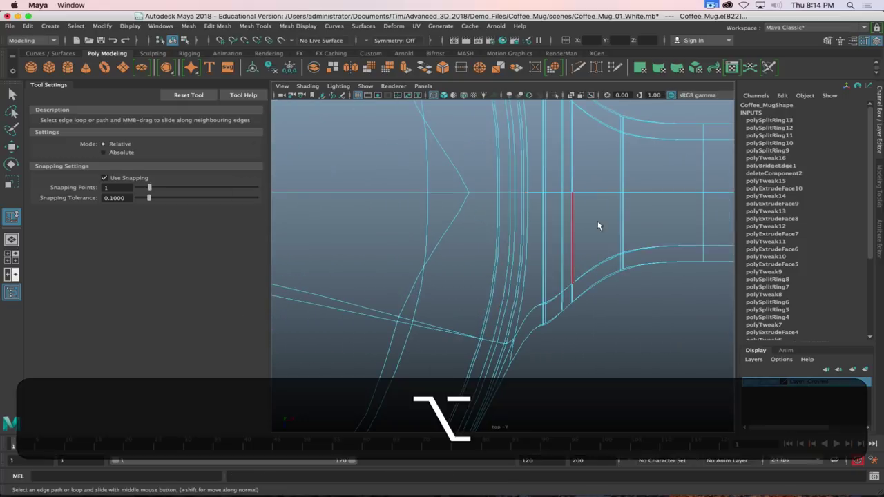
scroll(570, 262, down, 8)
scroll(571, 263, up, 3)
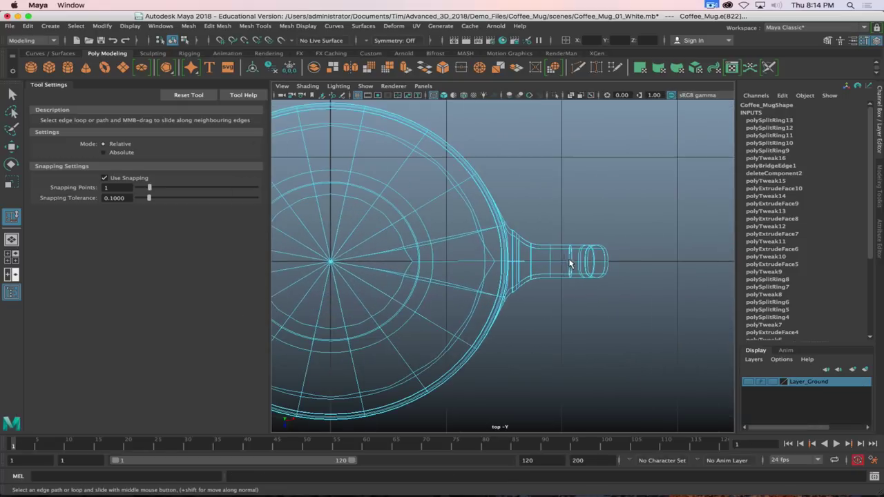
scroll(523, 262, up, 3)
key(space)
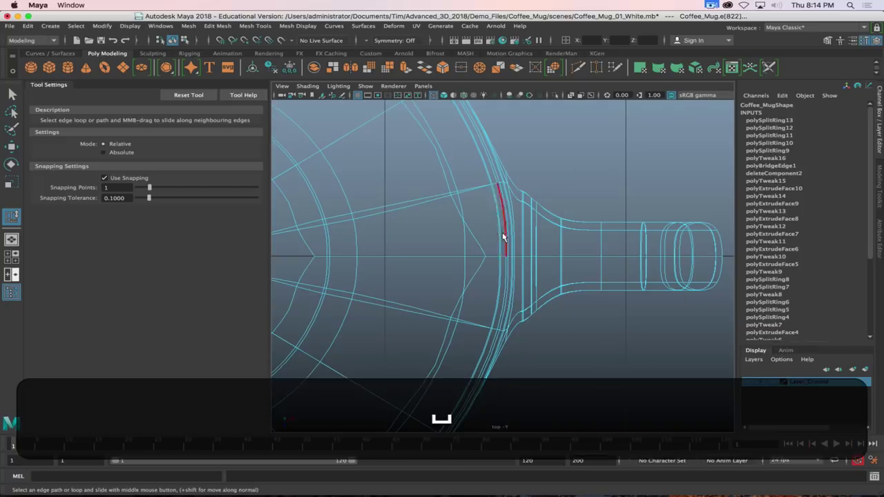
key(alt)
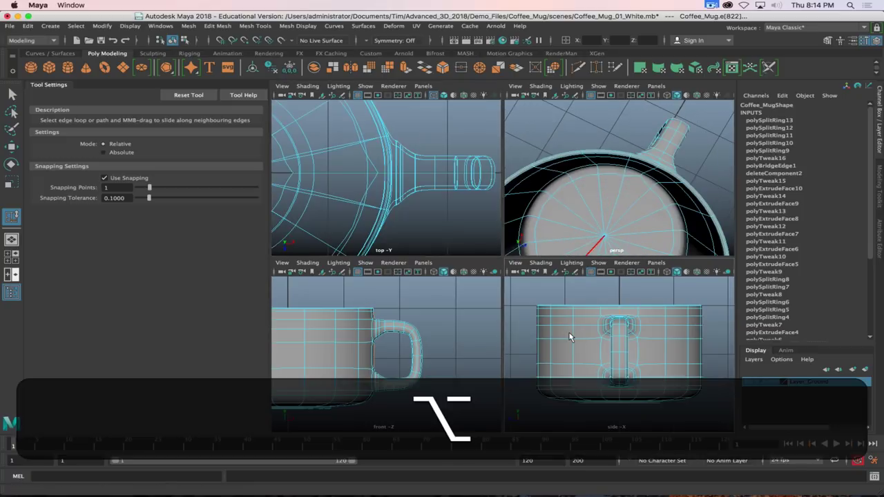
right_drag(567, 211, 605, 202)
key(space)
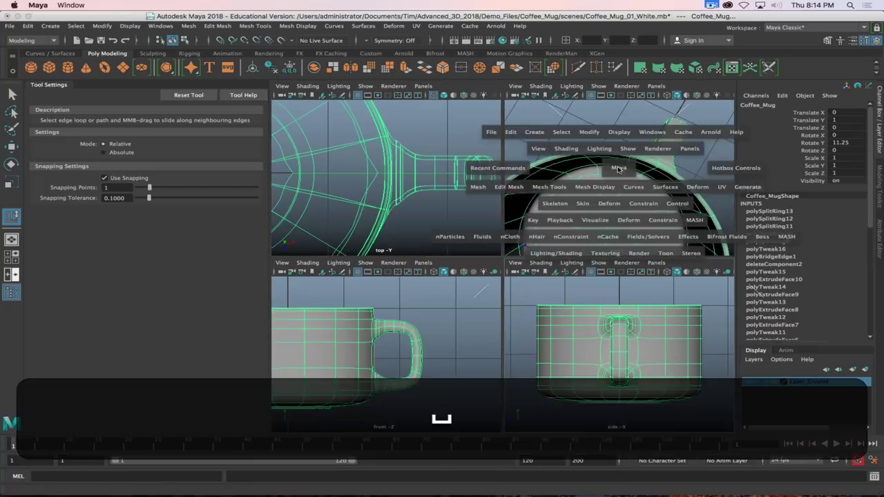
From a low side view, select the vertical edge where the handle joins the body.
click(560, 156)
alt+drag(642, 310, 565, 302)
alt+drag(612, 334, 412, 312)
alt+drag(420, 308, 507, 320)
right_drag(533, 215, 533, 190)
click(521, 314)
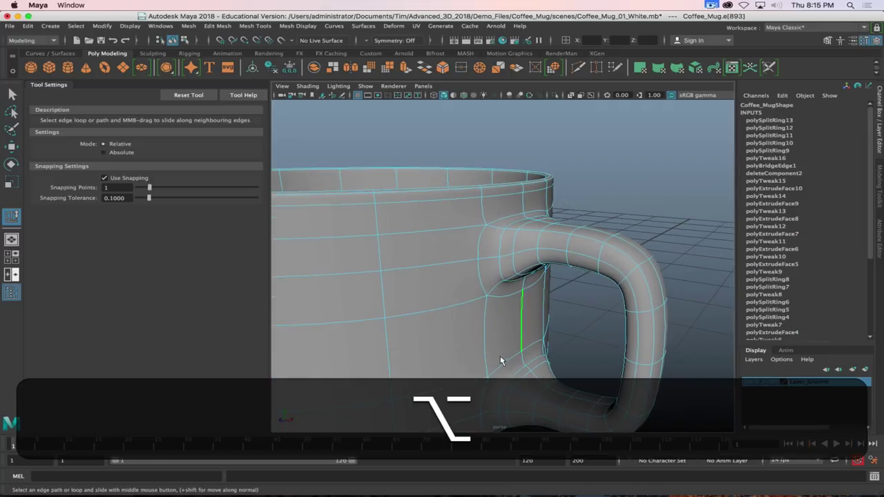
In the low-poly view, shift the edge at the handle joint slightly left.
alt+drag(500, 356, 501, 348)
key(w)
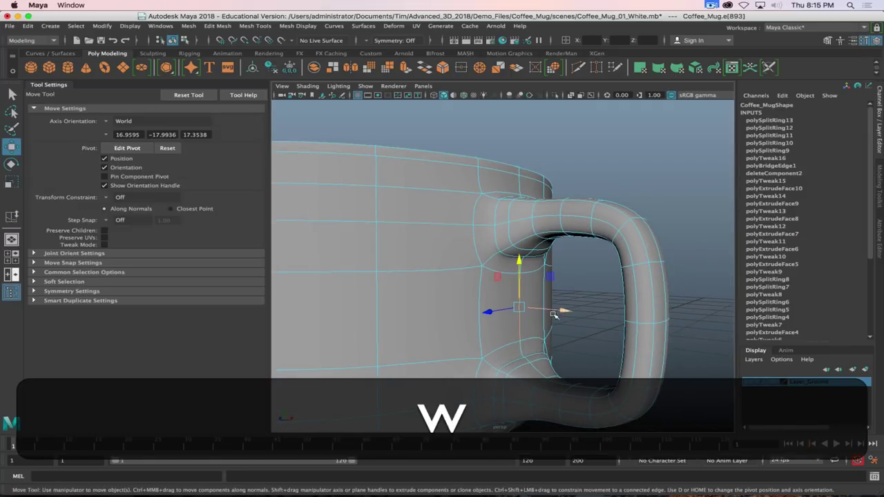
key(1)
scroll(546, 300, down, 5)
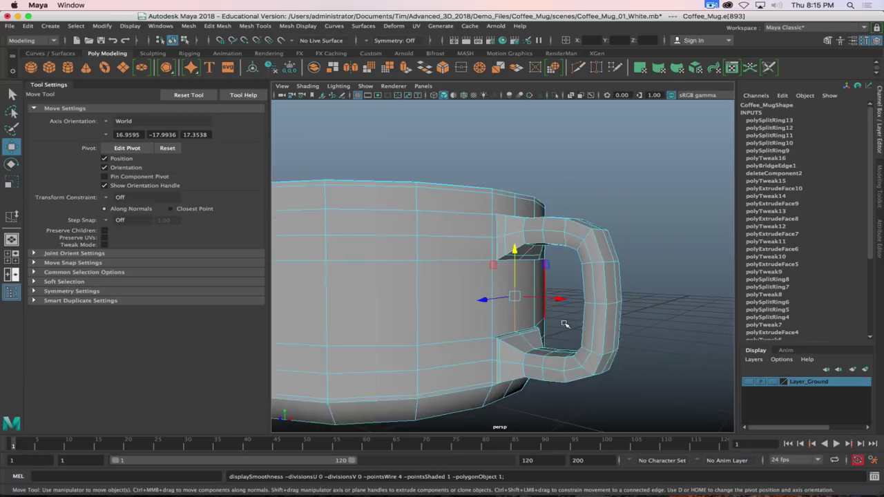
scroll(546, 290, up, 10)
alt+drag(541, 283, 632, 177)
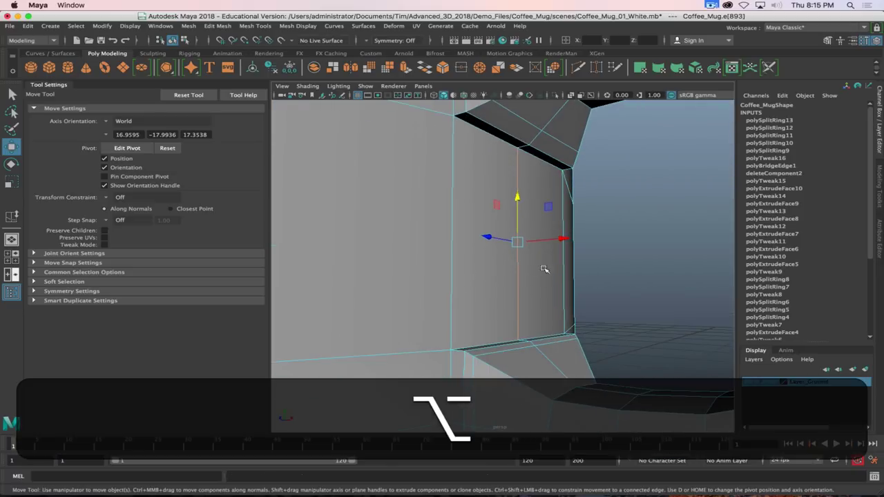
shift+middle_drag(642, 177, 632, 188)
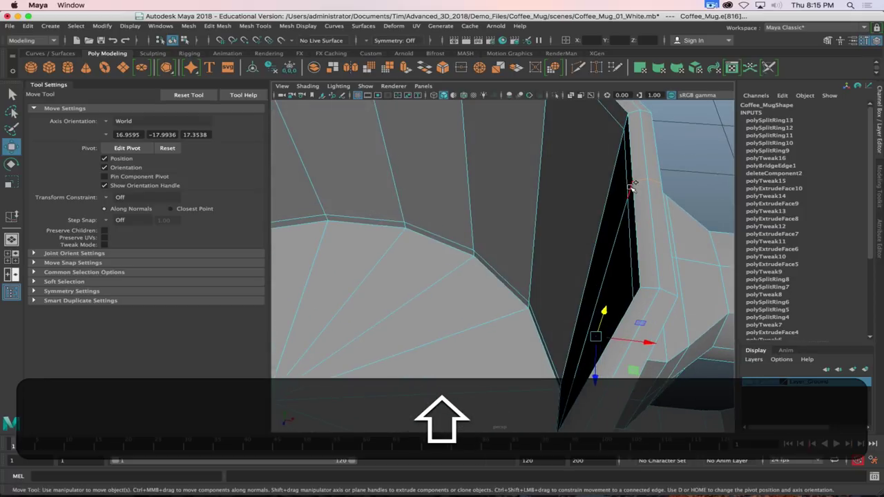
Turn smooth preview back on and return the mug to Object Mode.
alt+shift+drag(667, 286, 565, 340)
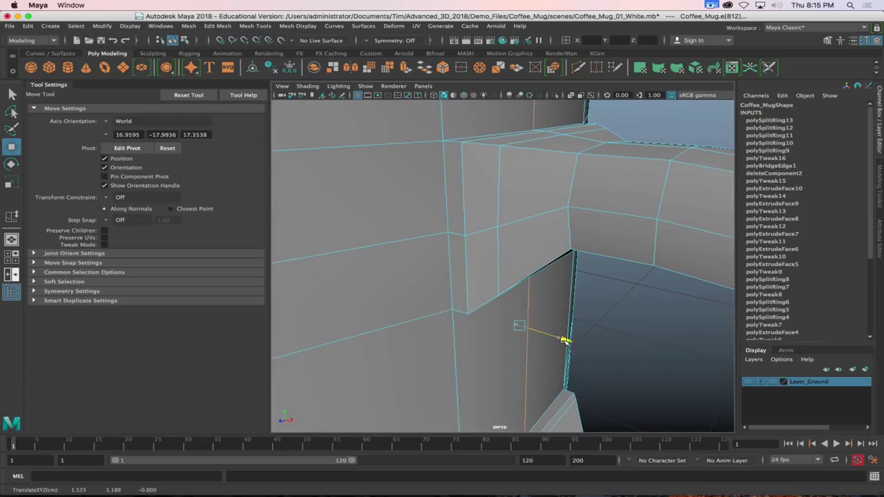
alt+drag(533, 253, 507, 223)
alt+right_drag(507, 223, 487, 250)
key(alt+3)
click(628, 249)
alt+drag(628, 249, 465, 244)
right_drag(428, 214, 469, 230)
right_drag(483, 200, 483, 201)
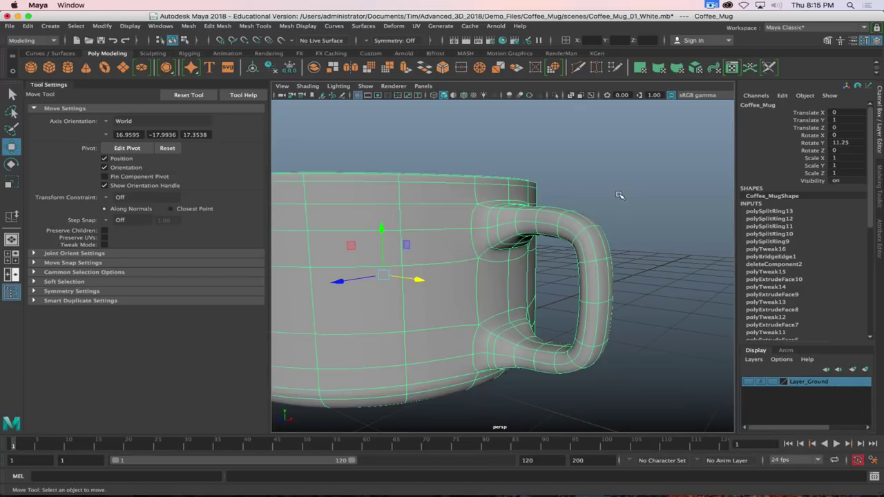
alt+drag(483, 200, 616, 310)
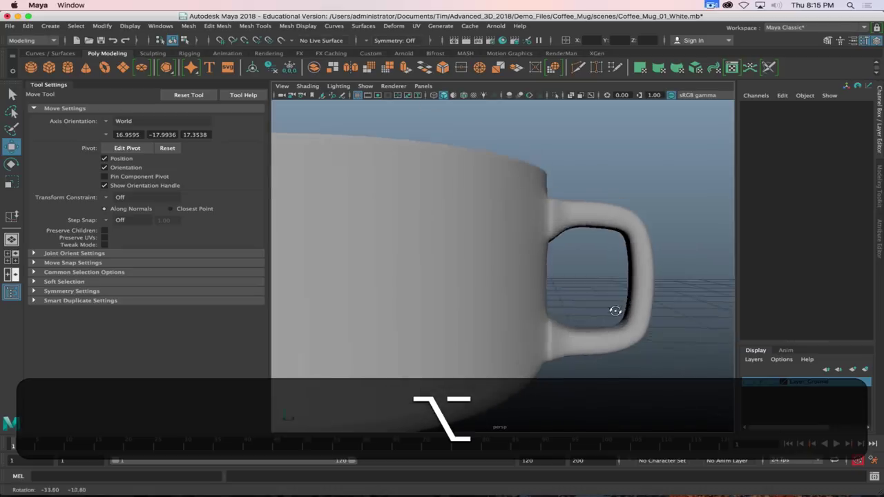
Zoom in on the handle, select the mug and switch it to Edge selection mode.
alt+right_drag(615, 310, 459, 313)
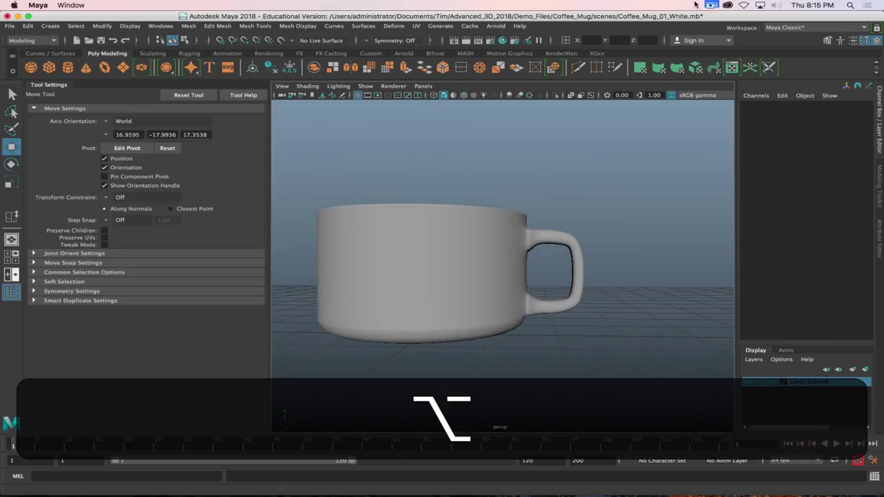
click(711, 6)
click(719, 34)
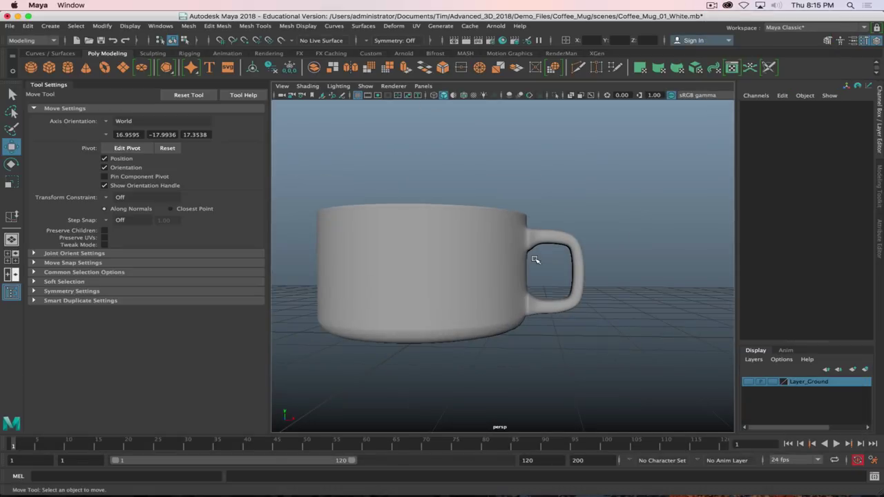
scroll(585, 253, up, 5)
alt+drag(573, 253, 444, 268)
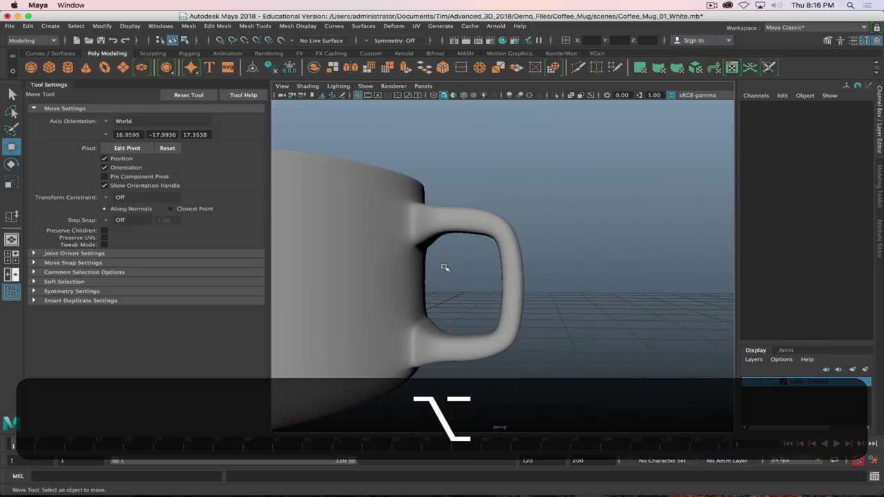
click(470, 245)
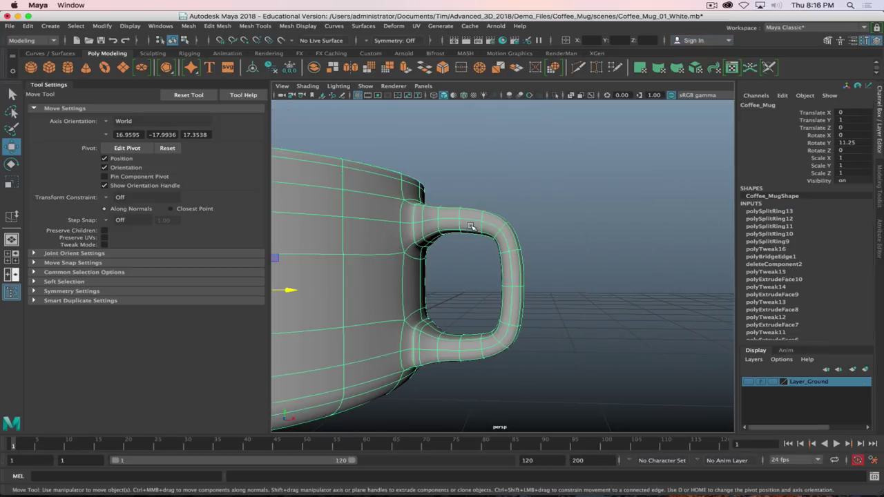
right_click(474, 215)
click(458, 190)
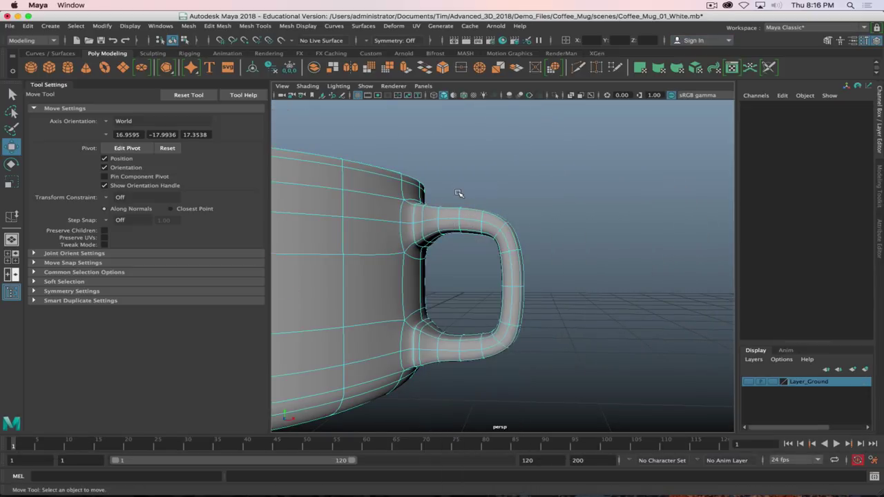
In the low-poly view, select the face loop inside the handle and scale it slightly vertically.
key(1)
alt+drag(567, 276, 476, 205)
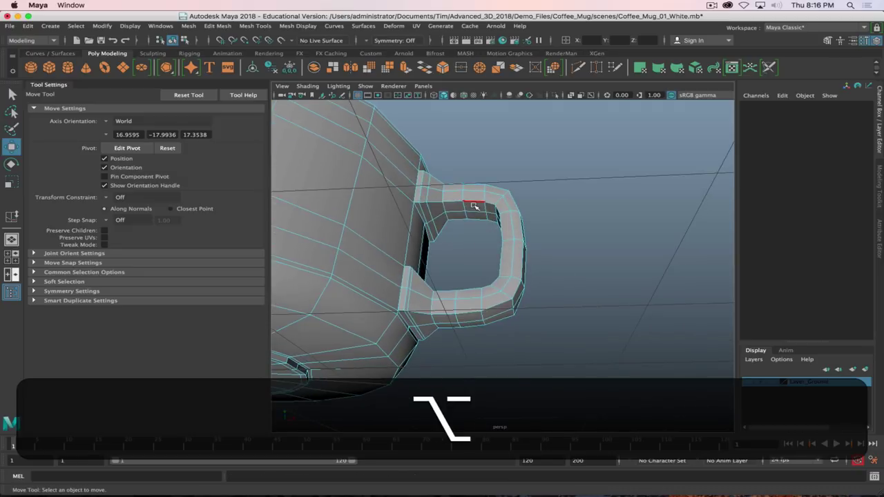
right_click(473, 209)
click(468, 214)
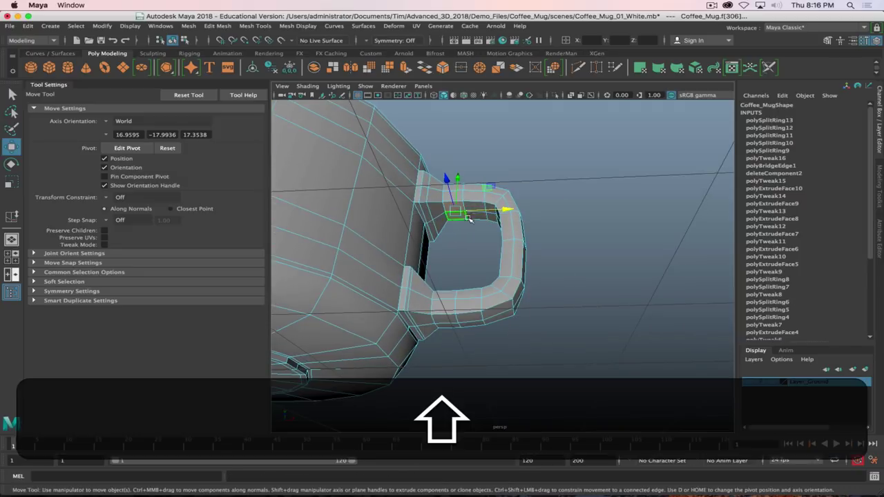
key(shift+q)
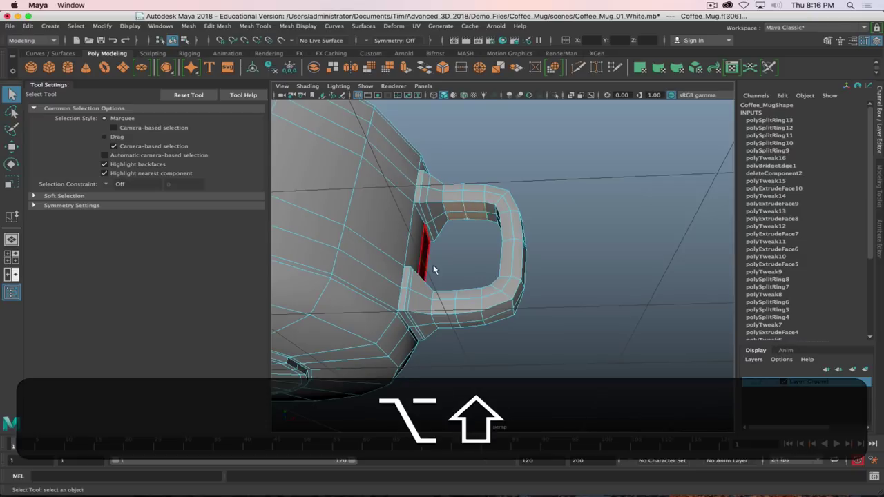
alt+shift+drag(479, 212, 437, 305)
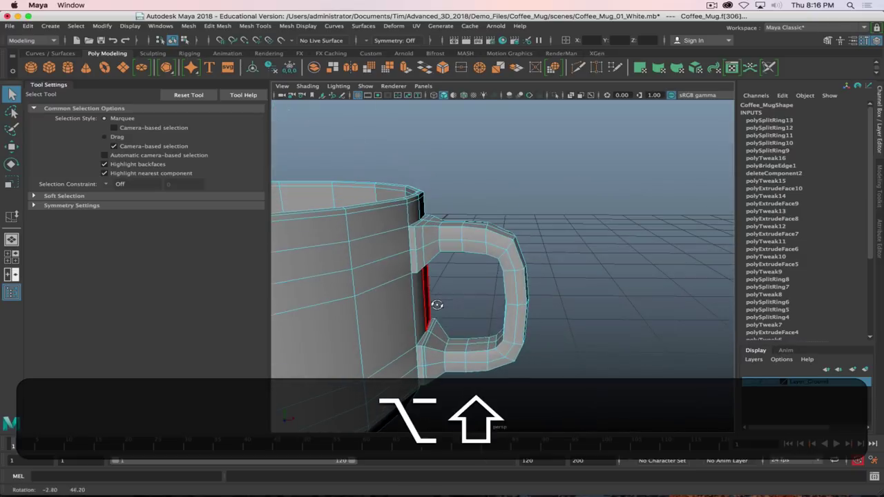
shift+double_click(467, 344)
key(shift+r)
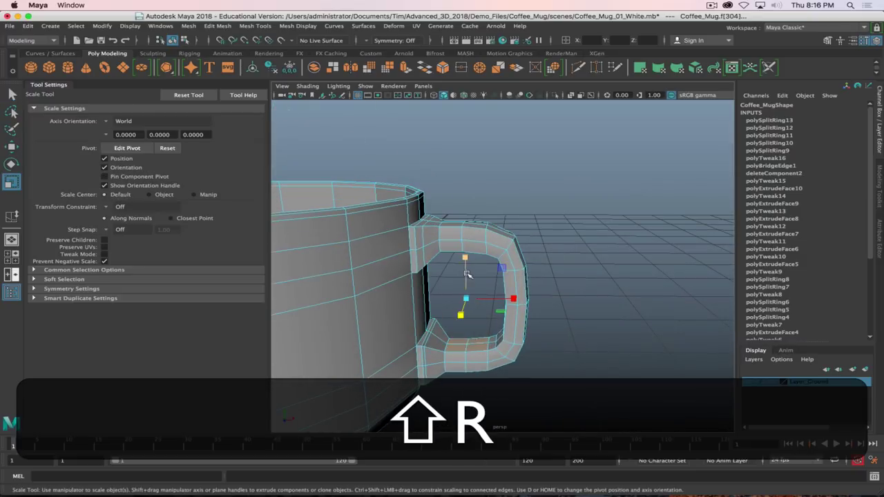
drag(465, 257, 449, 302)
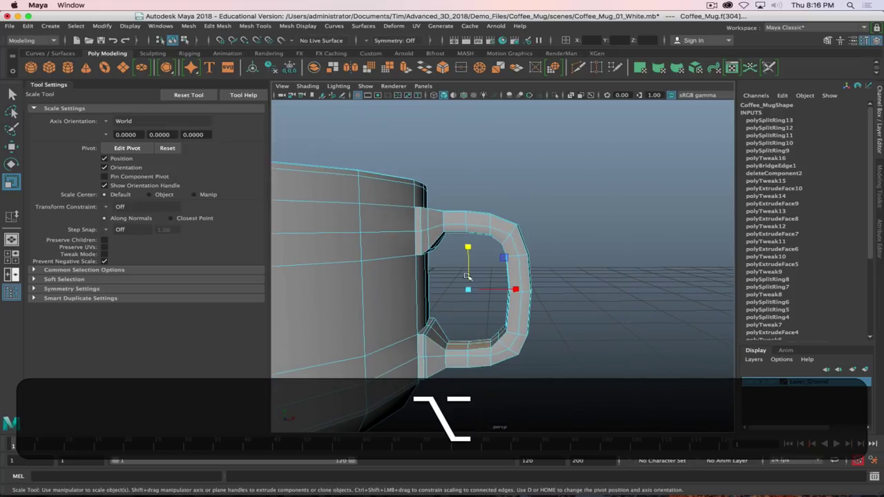
drag(468, 250, 469, 247)
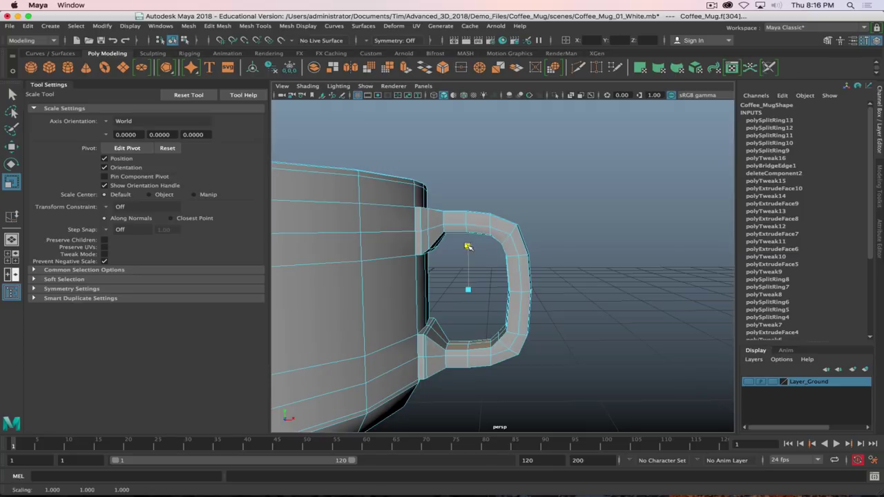
Select a handle edge and nudge it up, then down, to refine the curve.
right_drag(465, 216, 462, 193)
click(477, 225)
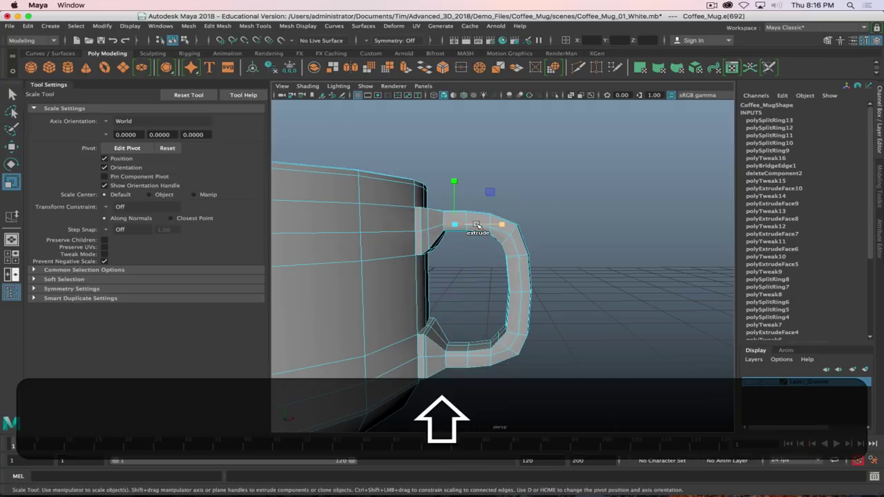
key(w)
scroll(485, 246, down, 3)
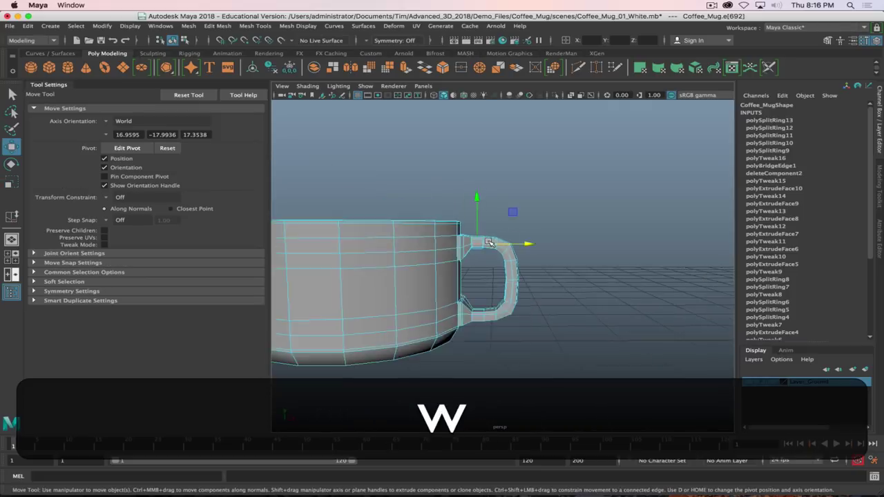
alt+right_drag(486, 246, 478, 217)
alt+shift+drag(477, 217, 410, 217)
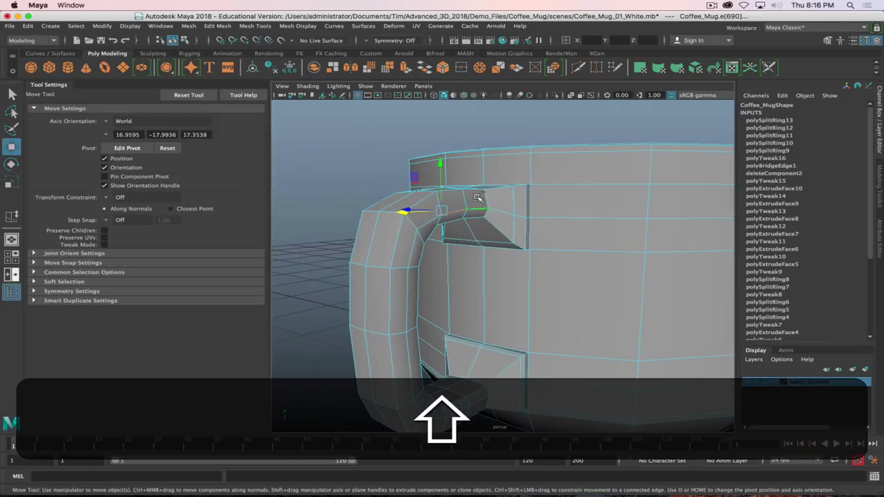
shift+drag(441, 163, 496, 292)
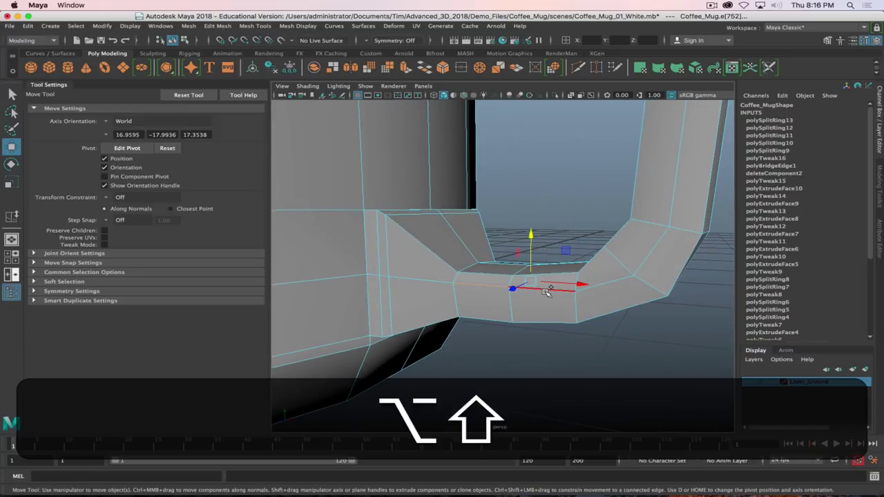
shift+drag(532, 240, 582, 307)
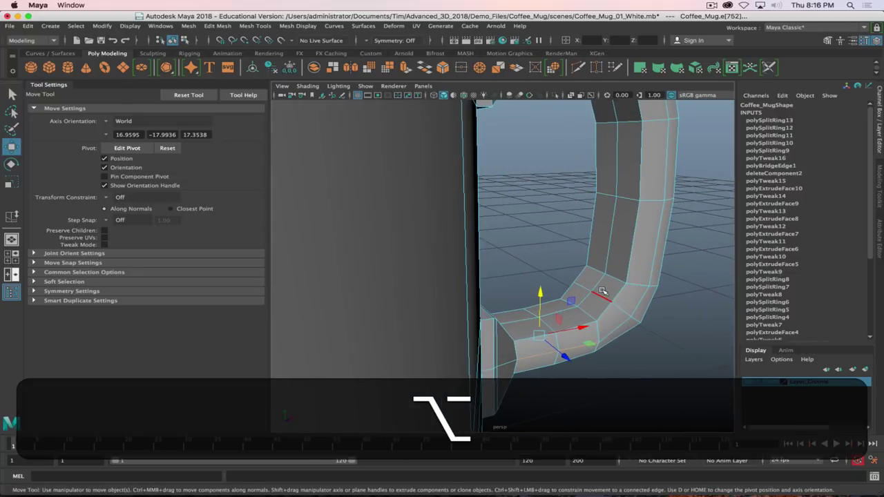
alt+shift+right_drag(592, 293, 546, 317)
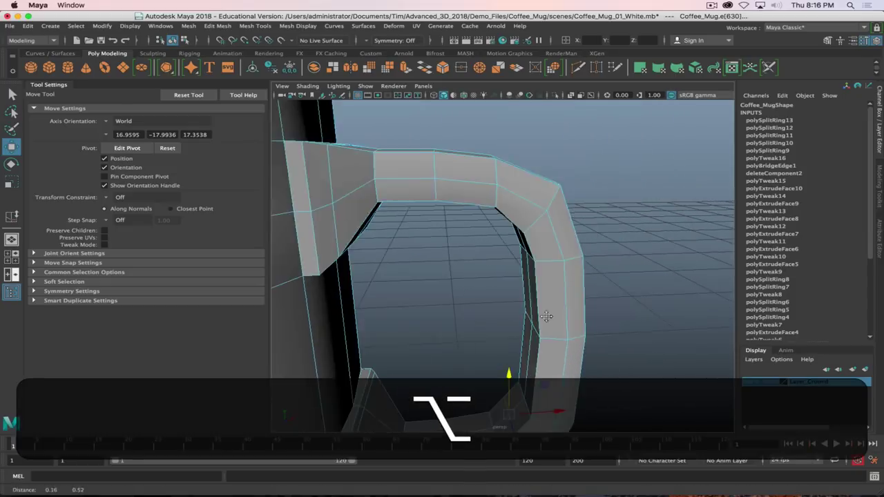
alt+drag(546, 316, 553, 281)
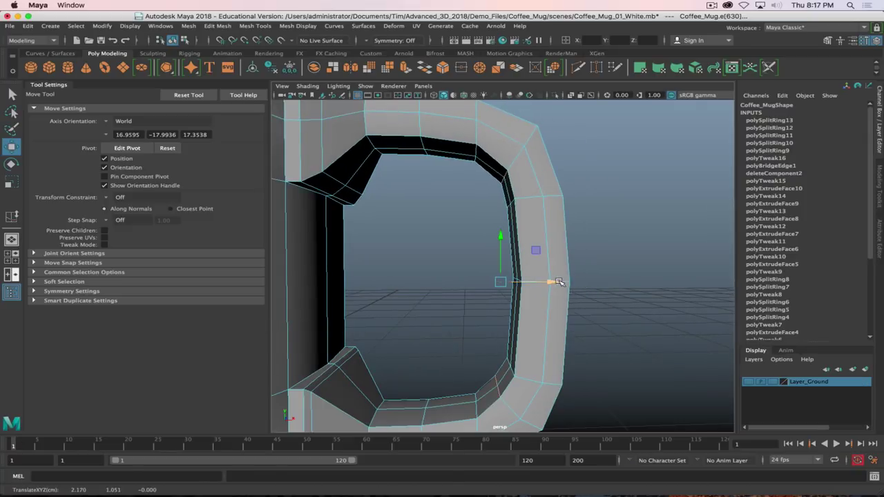
Scale the handle's top edge vertically.
key(r)
middle_drag(600, 281, 630, 271)
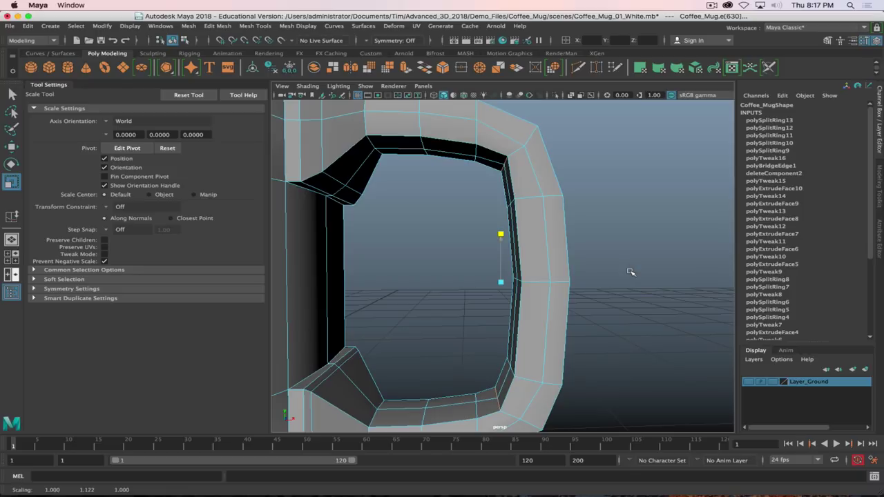
alt+drag(631, 272, 551, 226)
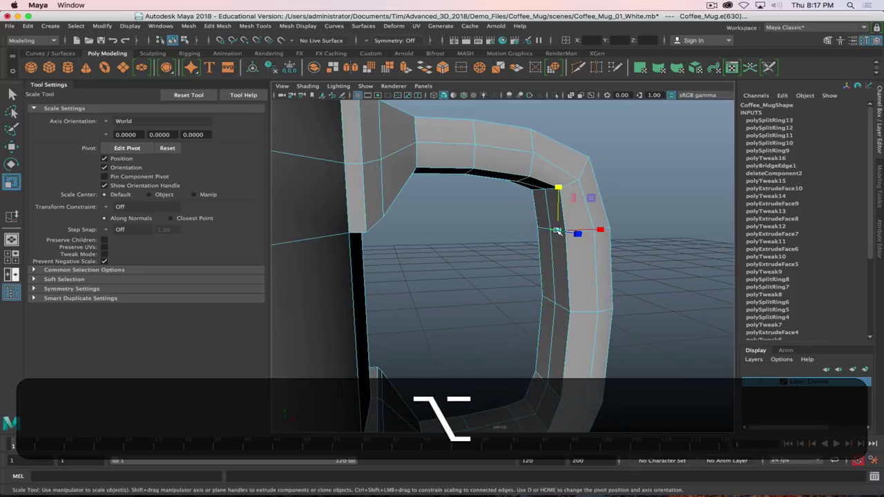
Select the short edge inside the handle and slide it outward along X.
shift+click(556, 230)
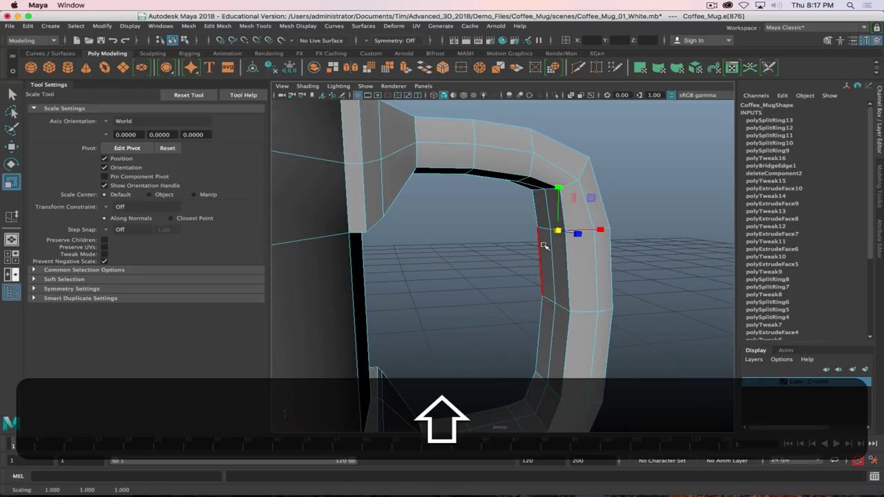
key(w)
key(q)
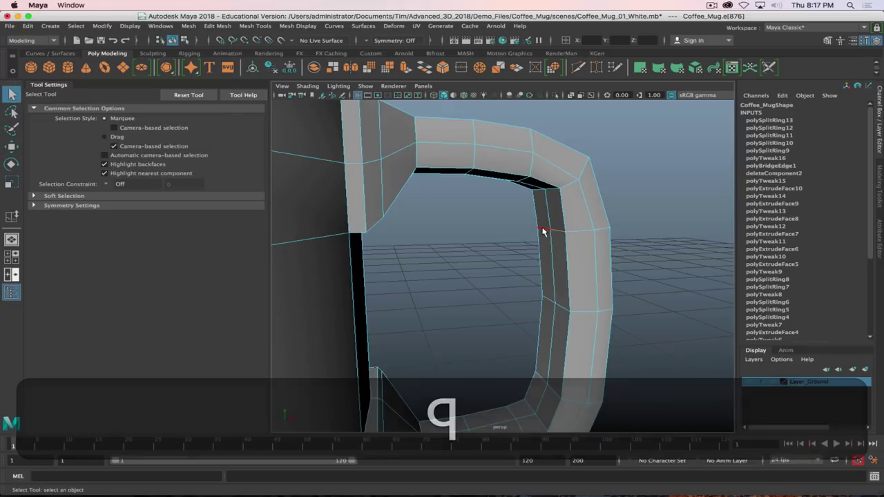
shift+click(545, 231)
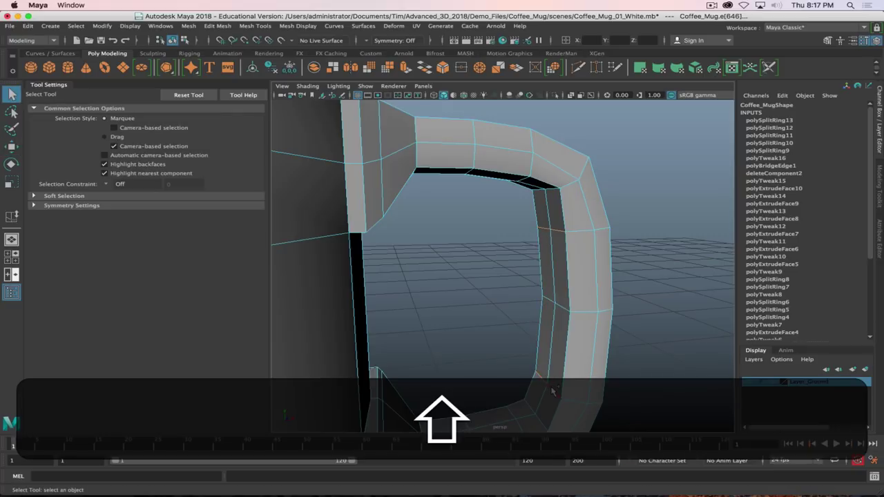
alt+shift+drag(553, 392, 548, 373)
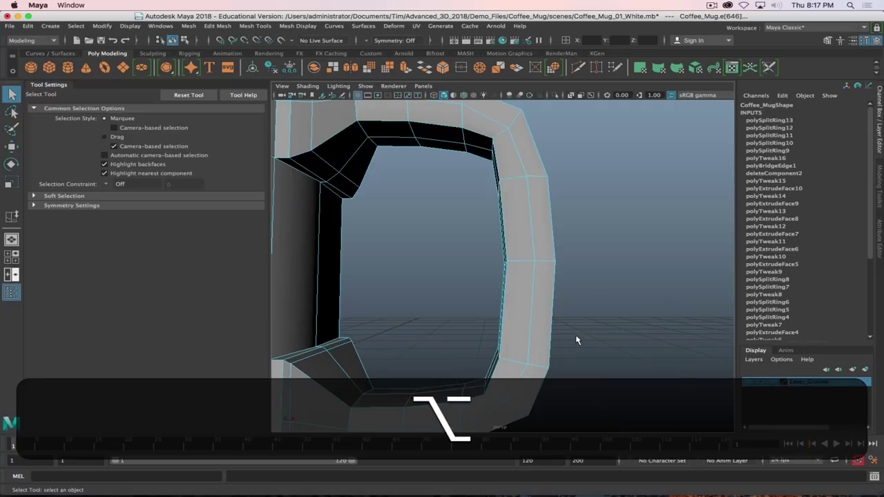
key(w)
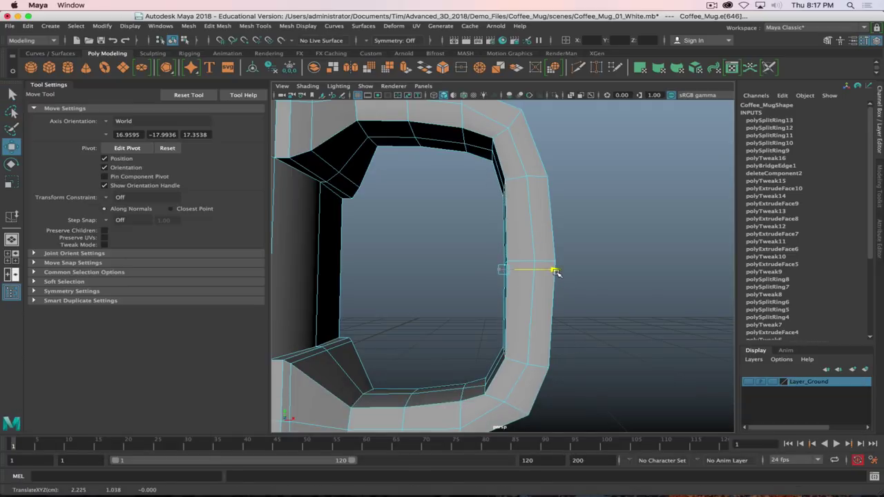
alt+drag(517, 296, 518, 306)
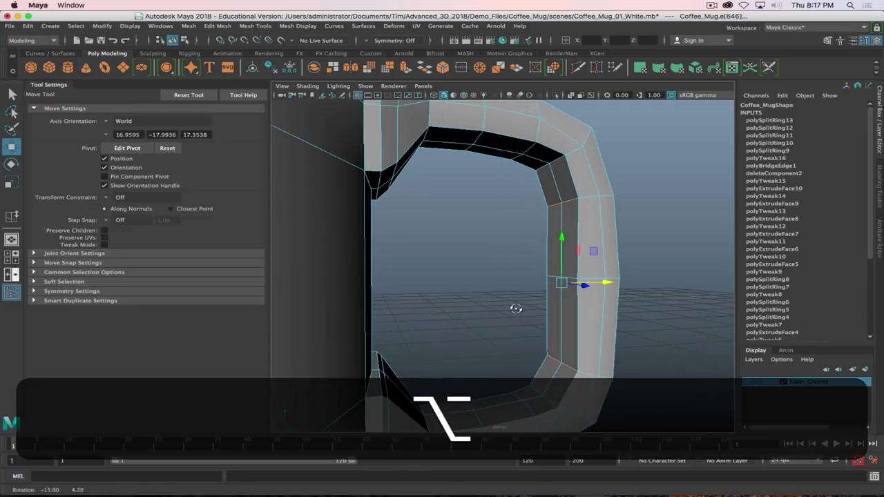
key(q)
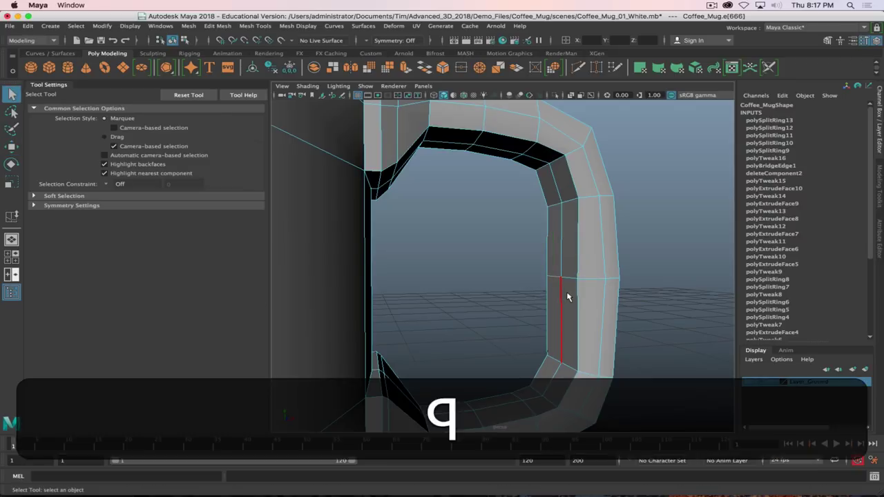
key(shift+q)
key(shift+w)
alt+drag(582, 277, 532, 253)
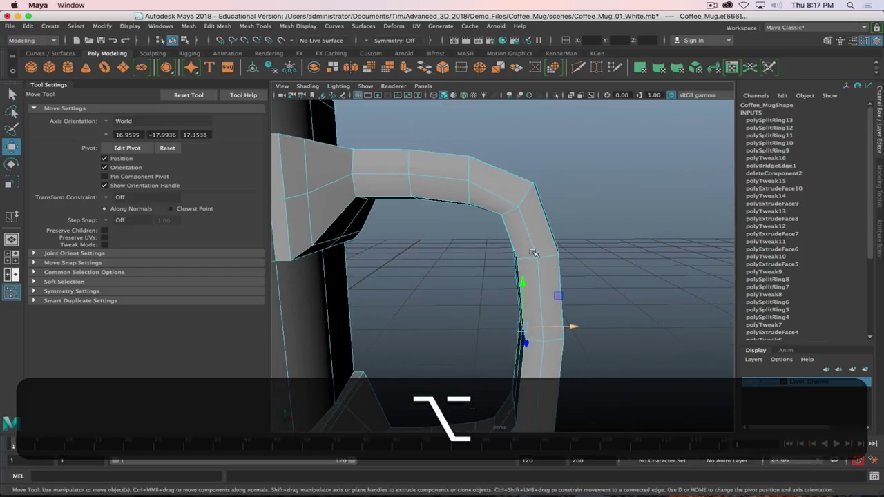
In Vertex mode, nudge the handle's upper corner vertex up, sideways and back down.
right_click(519, 214)
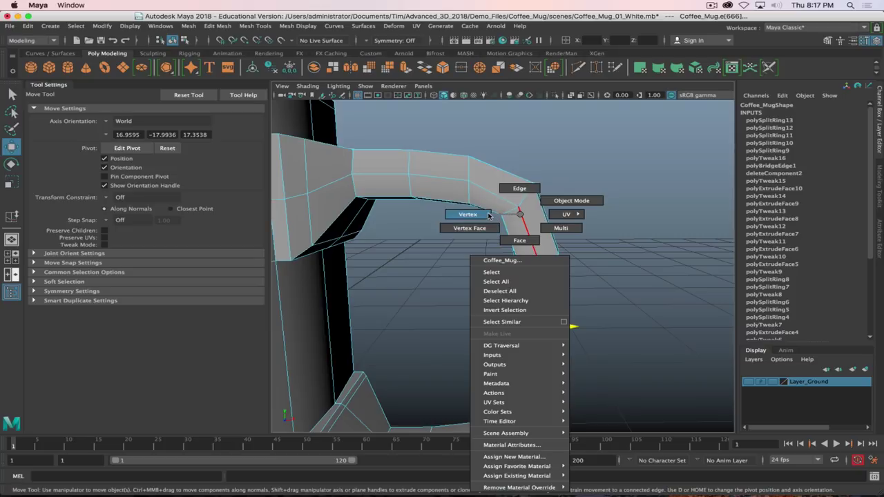
click(488, 215)
click(523, 208)
alt+drag(523, 209, 578, 235)
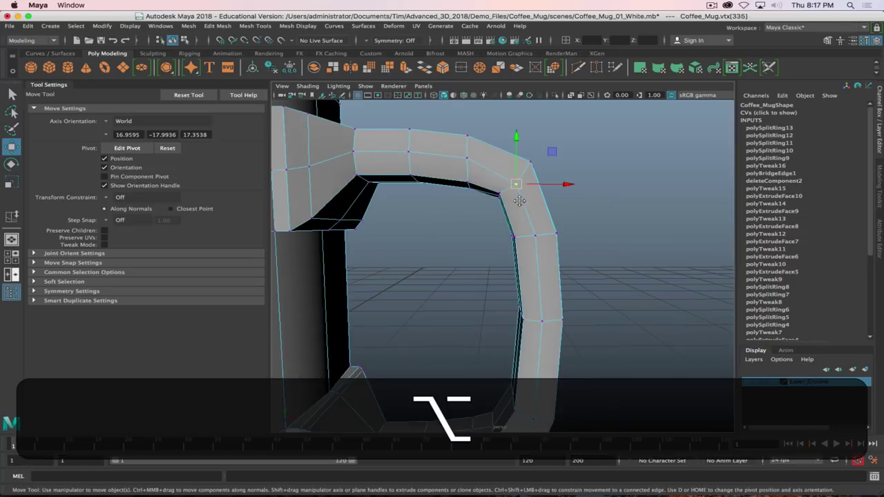
alt+right_drag(516, 197, 517, 258)
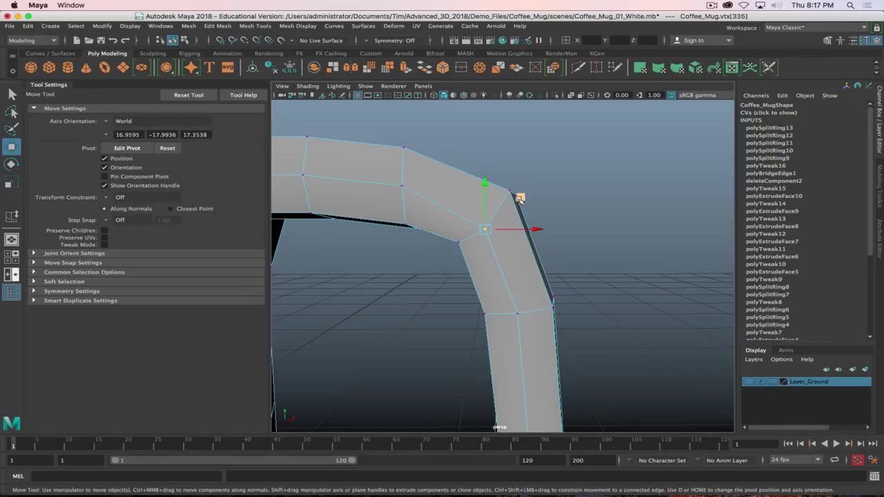
middle_drag(521, 198, 520, 189)
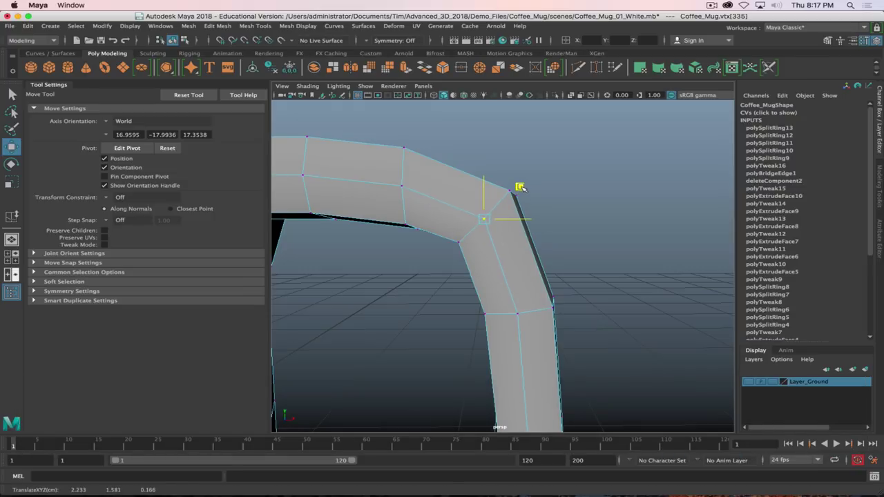
alt+drag(455, 235, 451, 257)
scroll(450, 257, up, 3)
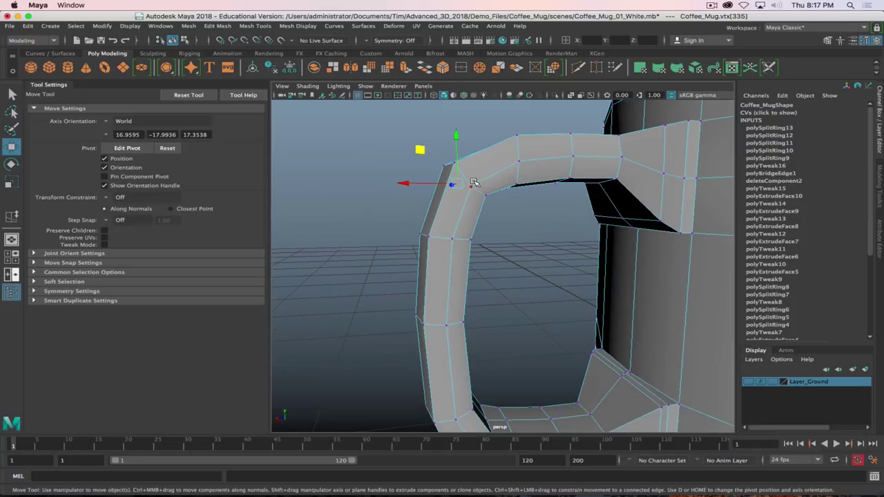
middle_drag(445, 147, 434, 153)
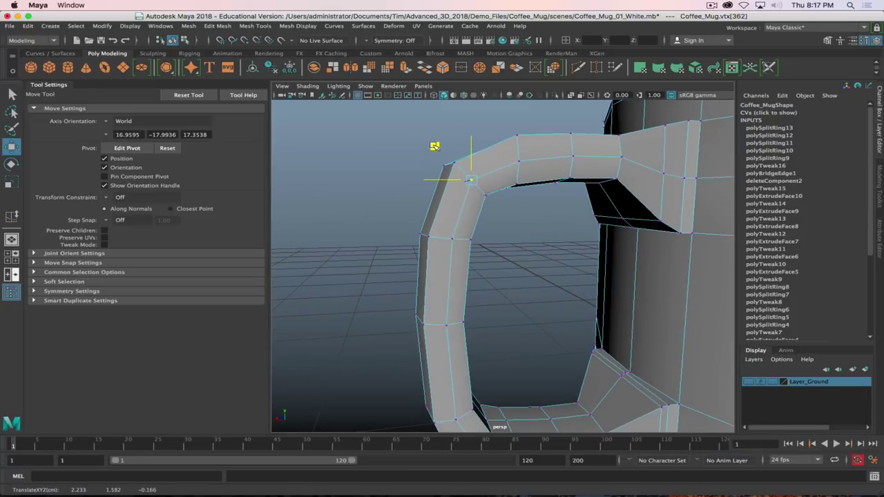
alt+drag(479, 370, 501, 185)
middle_drag(518, 167, 520, 174)
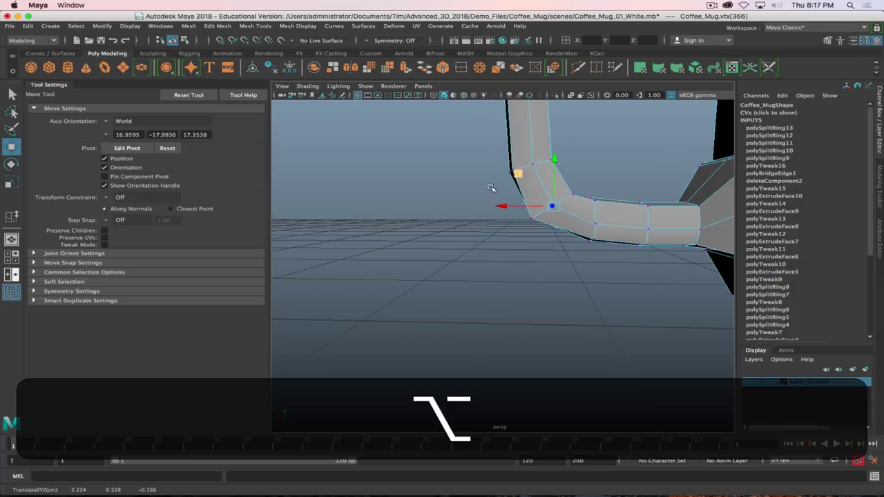
alt+drag(498, 189, 582, 223)
Frame the handle and nudge a vertex on its lower bend left and down.
key(q)
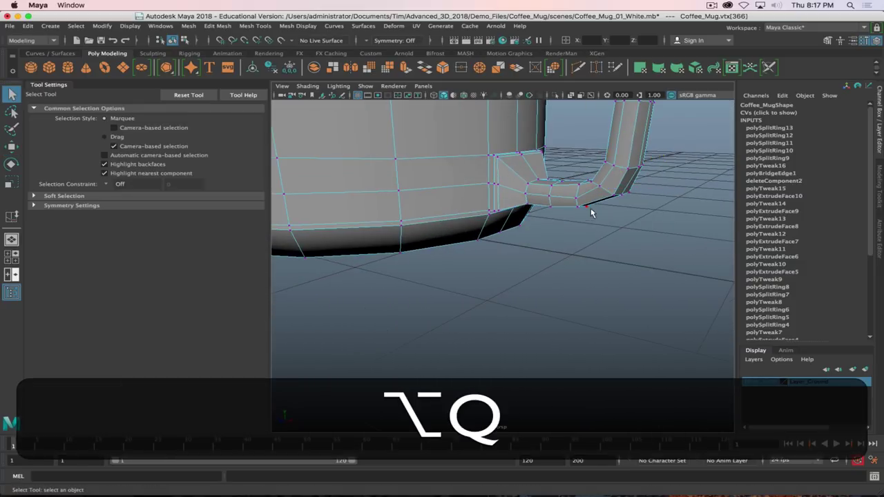
key(f)
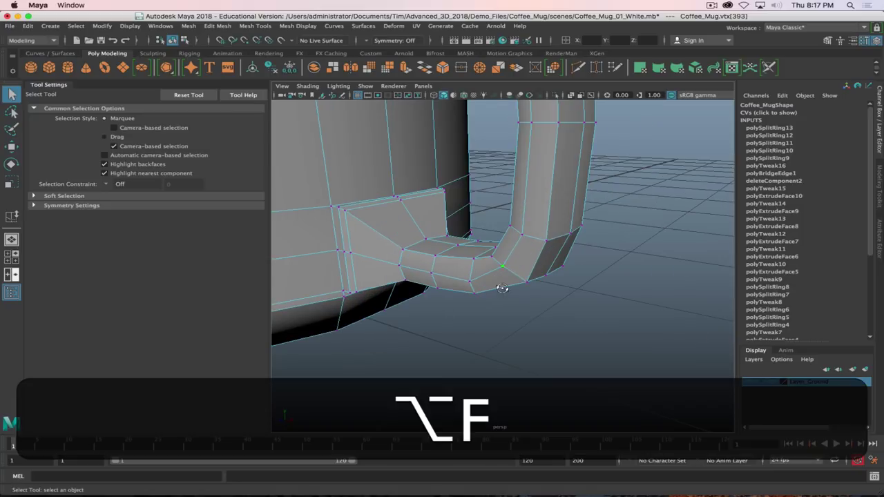
alt+drag(505, 285, 523, 290)
click(516, 270)
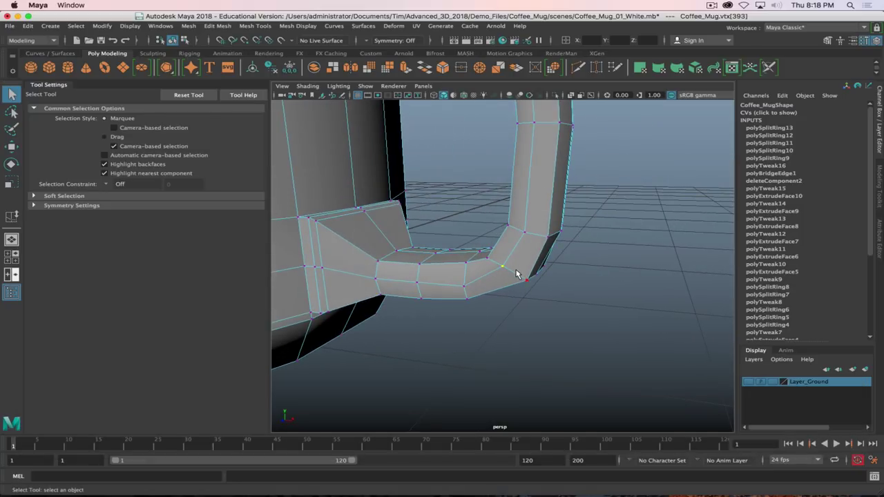
key(r)
key(w)
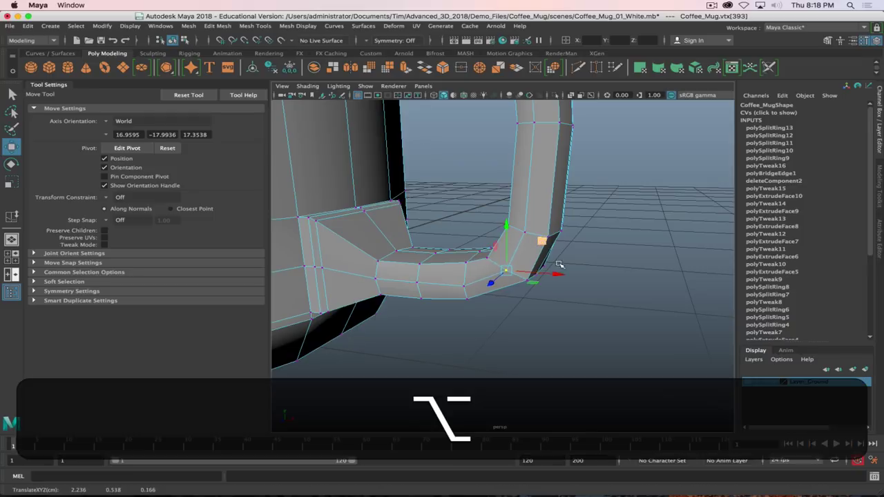
alt+drag(546, 243, 573, 250)
middle_drag(542, 239, 538, 241)
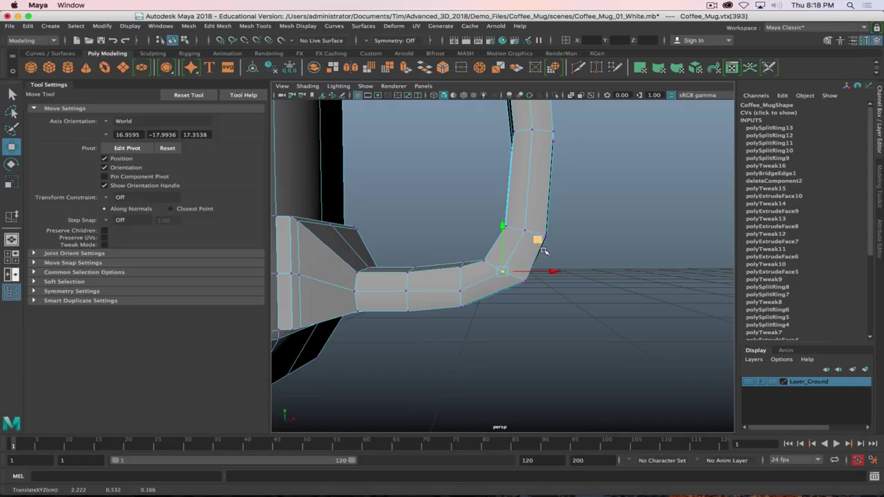
Zoom out, turn on smooth preview with 3, and select the whole mug object.
scroll(545, 251, down, 5)
key(3)
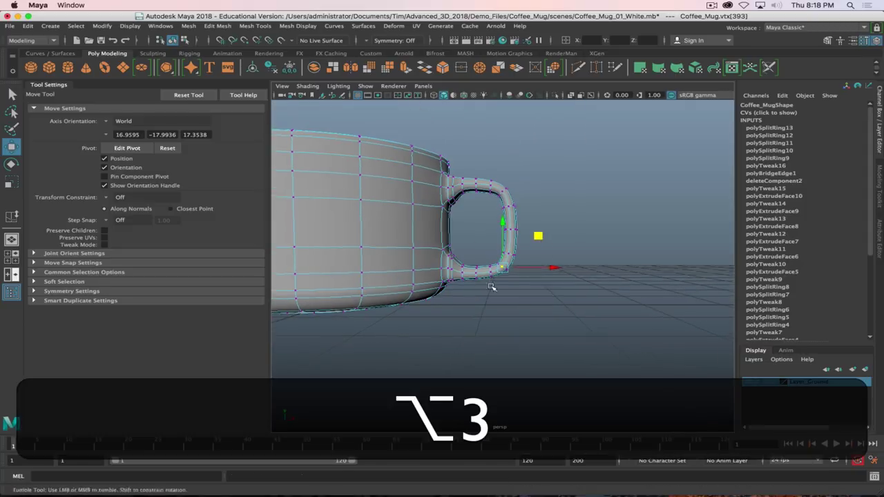
right_drag(426, 211, 483, 197)
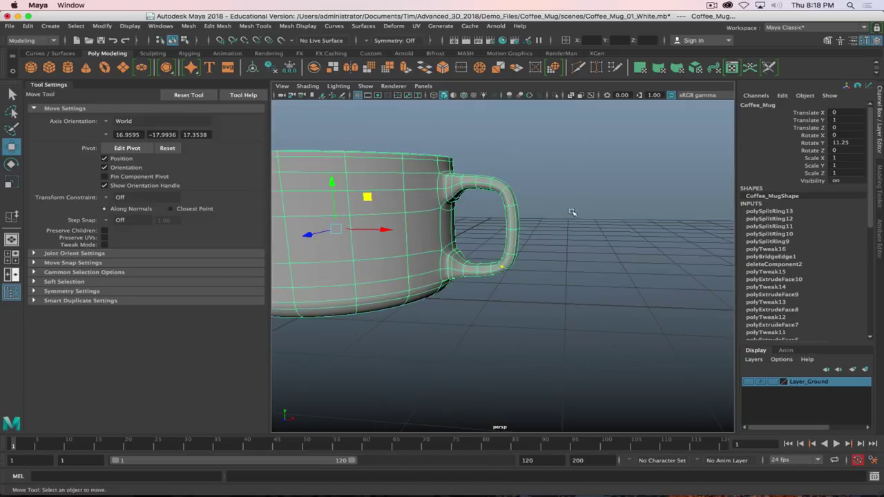
Deselect the mug and toggle the ground layer's visibility in the viewport.
click(572, 212)
alt+drag(572, 212, 490, 344)
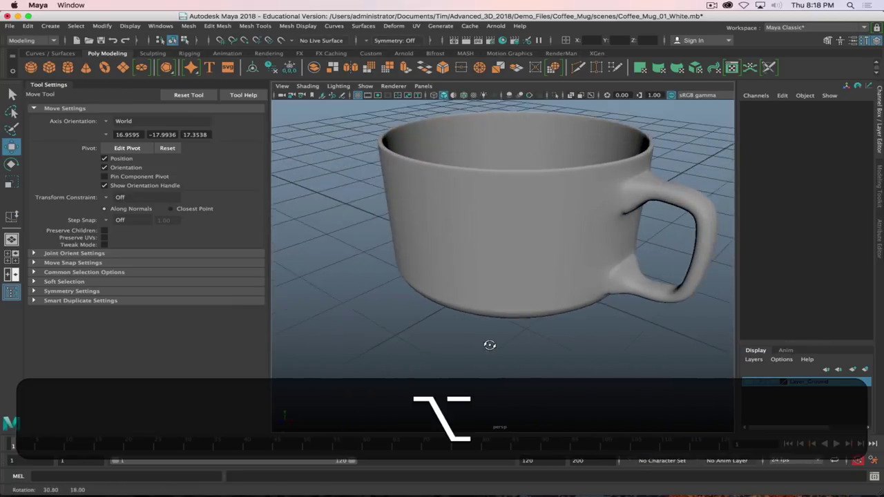
scroll(499, 338, down, 5)
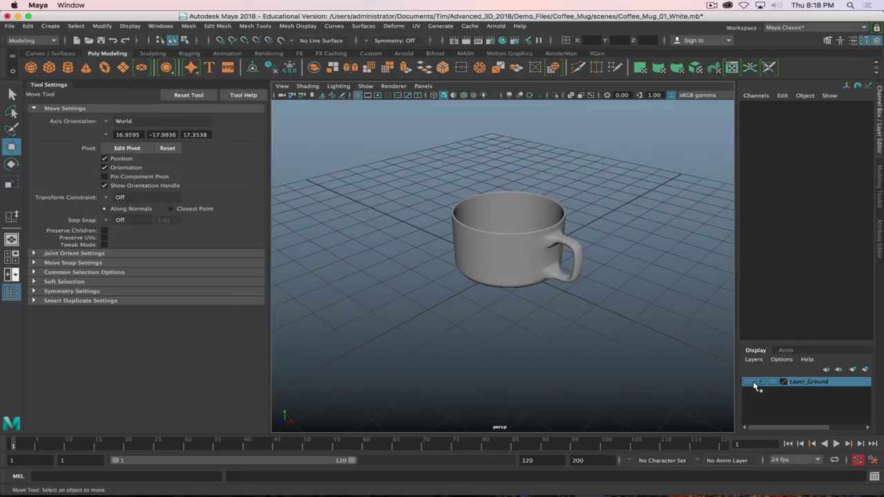
click(754, 382)
alt+drag(432, 371, 465, 350)
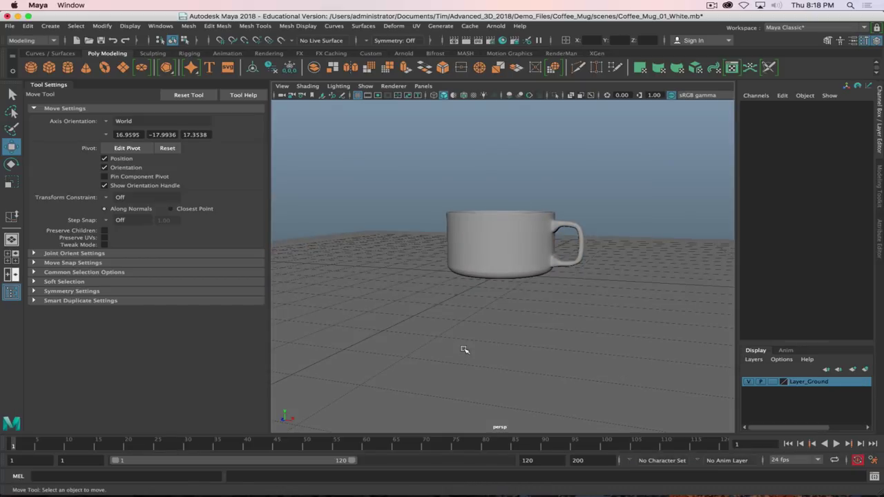
Maximize the perspective panel, show the Channel Box/Layer Editor, and make Layer_Ground visible.
click(713, 6)
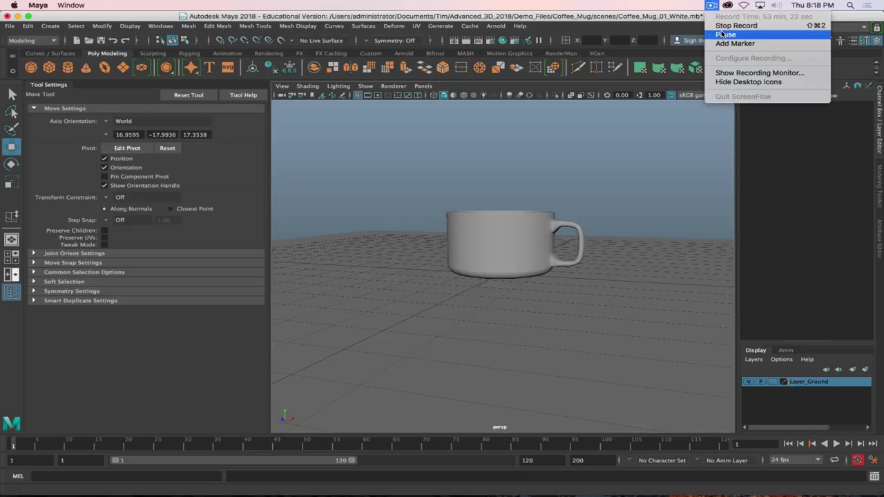
click(718, 33)
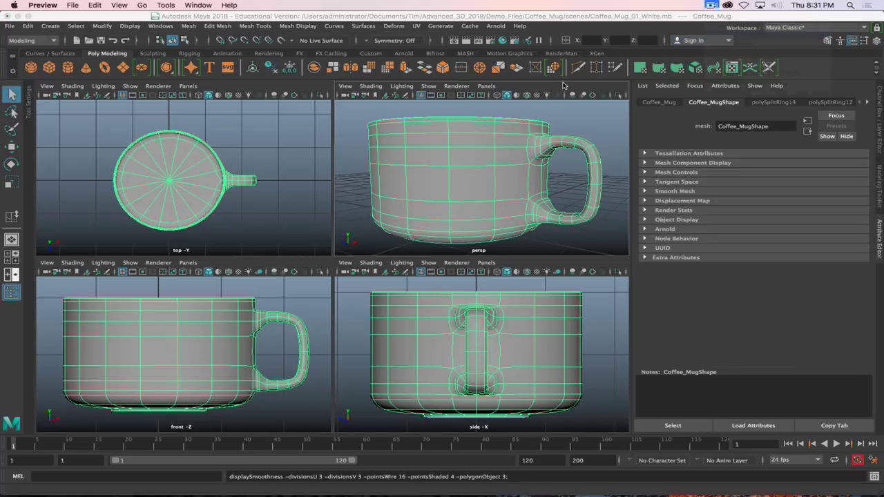
key(space)
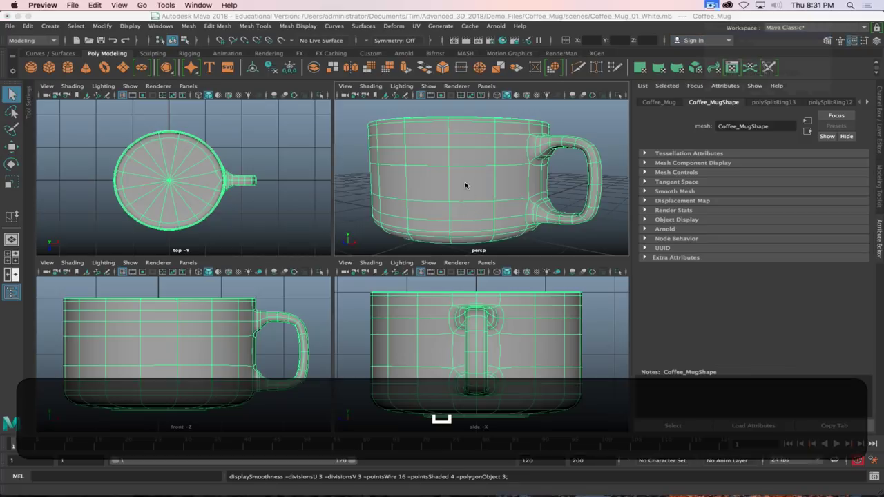
key(space)
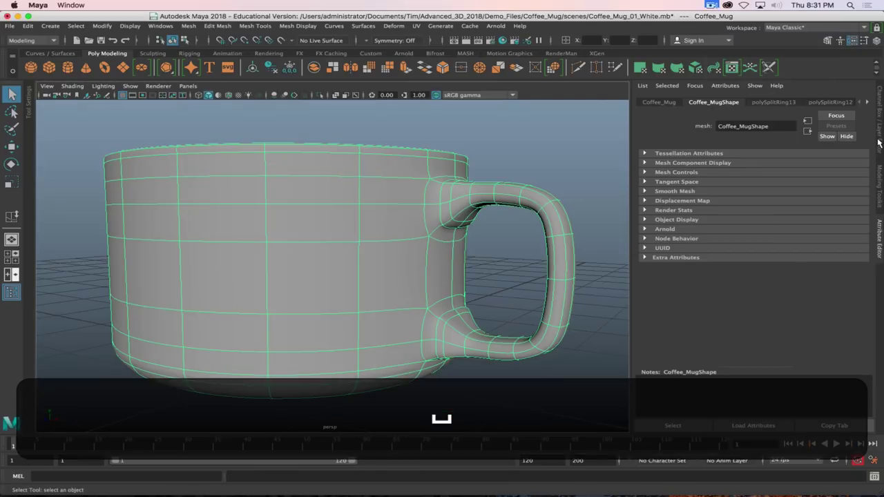
click(880, 142)
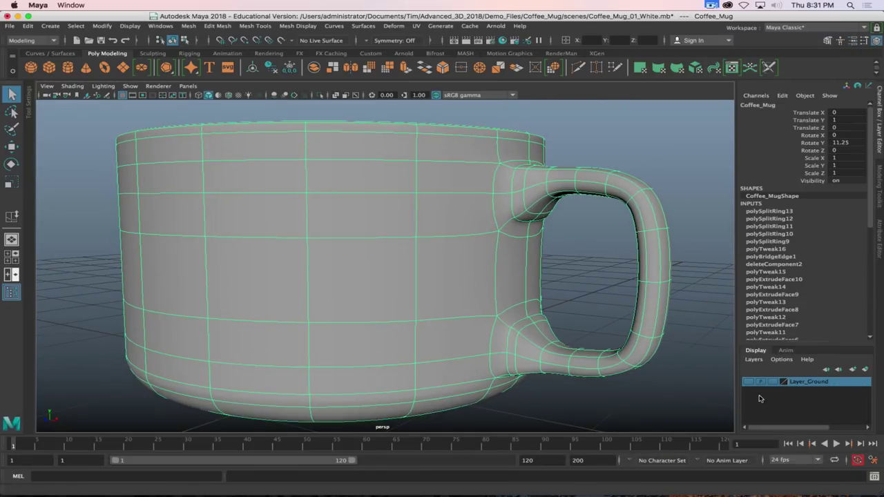
click(750, 384)
scroll(605, 386, down, 5)
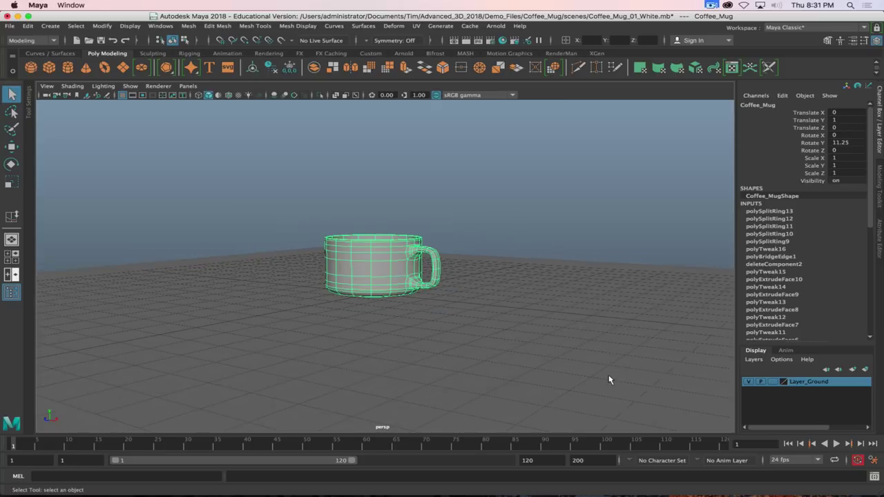
Duplicate the Ground plane, move the copy behind the mug, and set its Rotate X to 90.
click(584, 369)
alt+drag(584, 370, 570, 351)
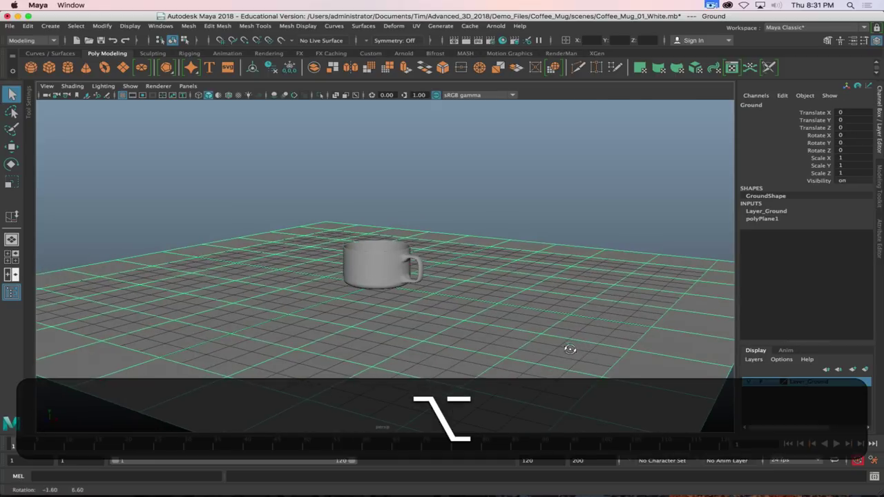
key(super+d)
scroll(574, 352, down, 5)
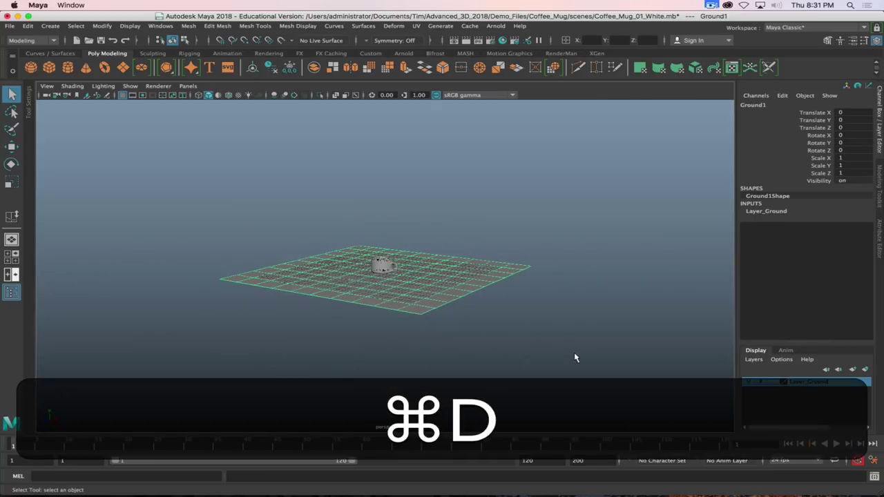
key(w)
drag(353, 281, 454, 250)
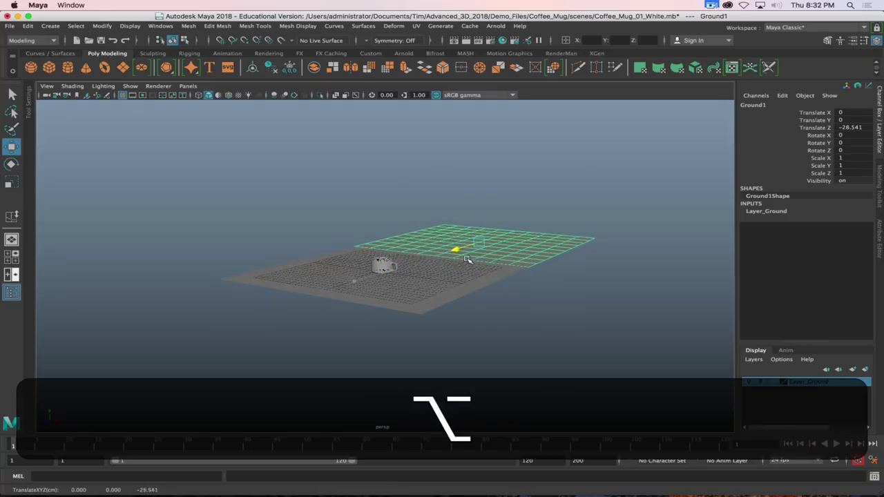
click(854, 135)
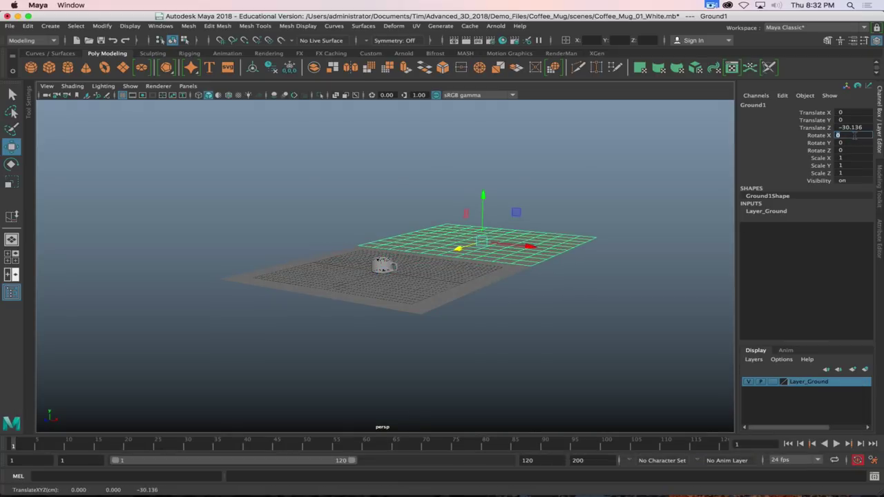
text(90)
key(Return)
mouse_move(525, 235)
alt+mouse_down()
mouse_move(497, 238)
mouse_move(572, 241)
mouse_move(527, 242)
alt+mouse_up()
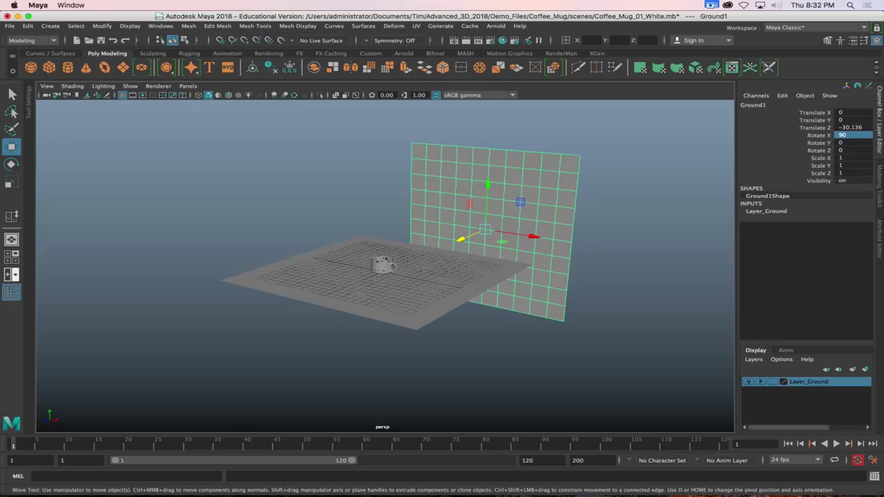
key(super+Tab)
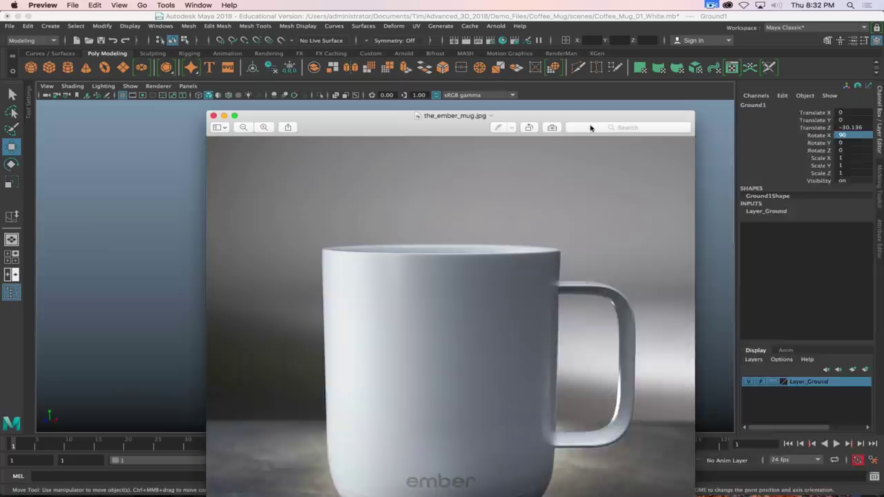
Place the Two_Tone_Mug photo top-left and the_ember_mug.jpg photo on the right side.
drag(411, 125, 557, 37)
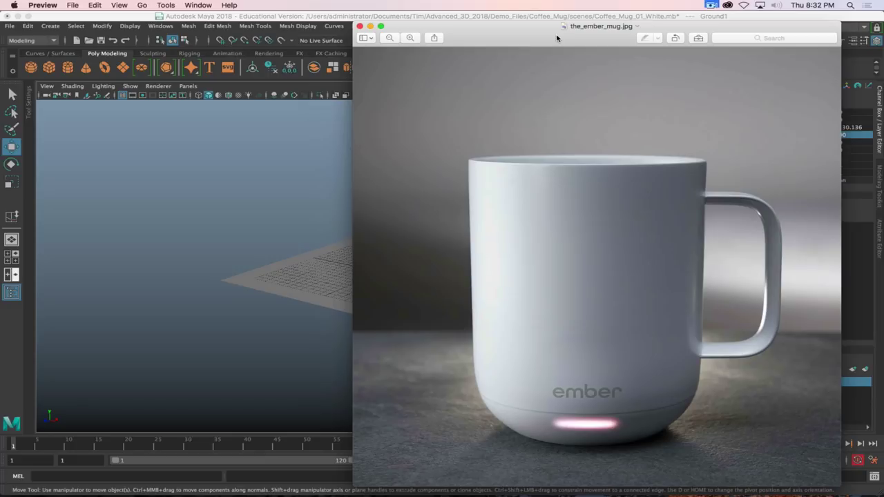
drag(186, 34, 131, 20)
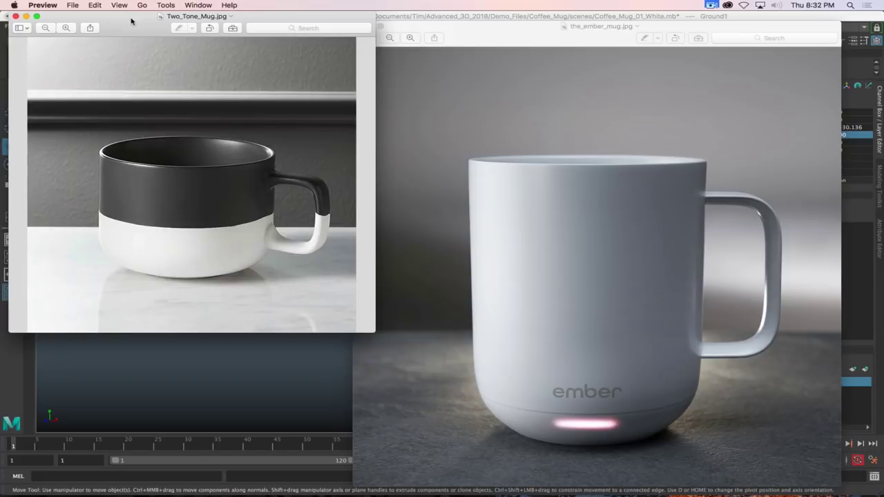
click(545, 49)
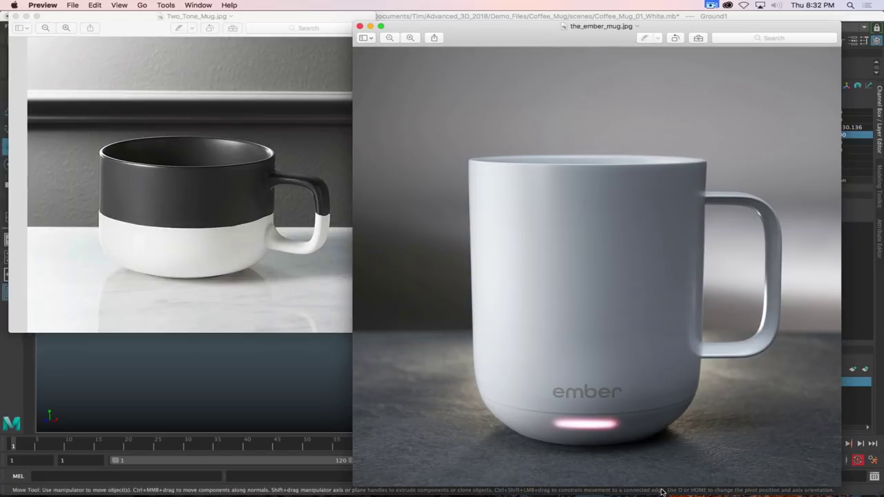
click(124, 21)
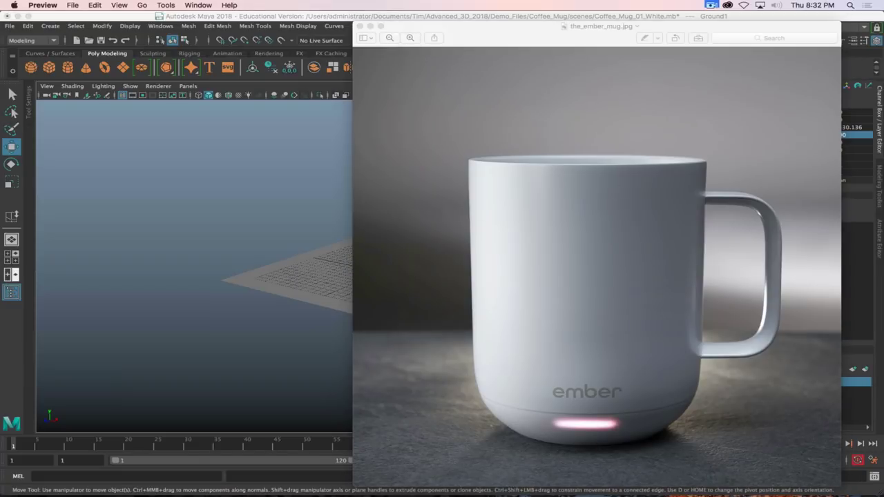
drag(550, 38, 330, 29)
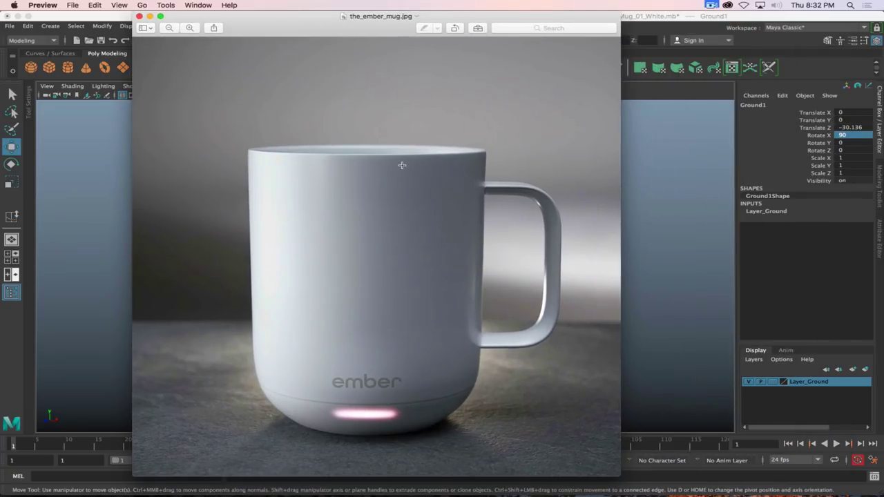
drag(297, 15, 560, 15)
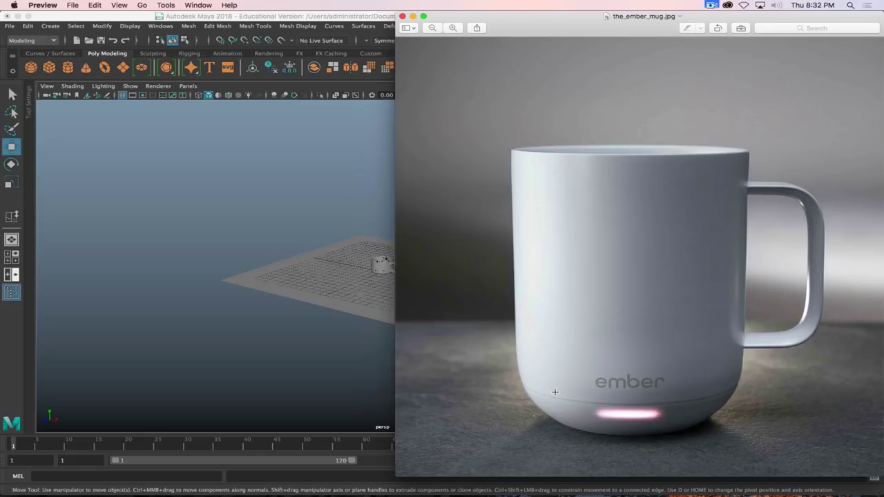
drag(551, 30, 479, 30)
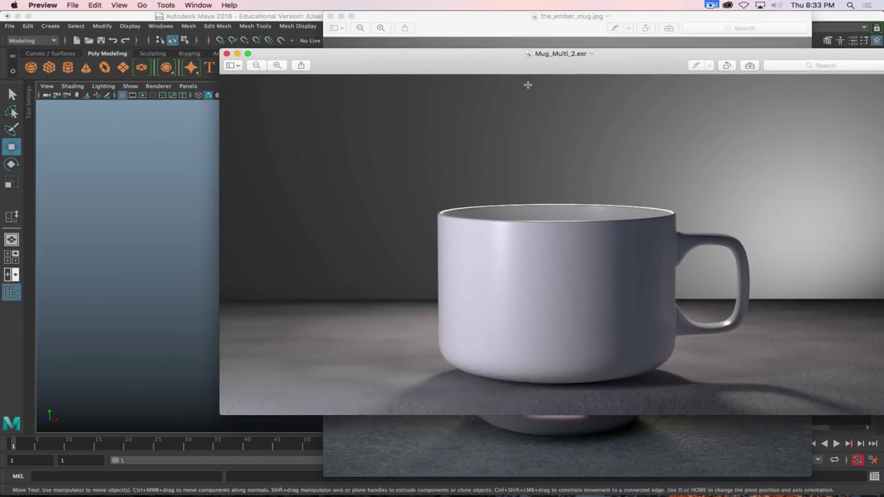
Minimize Mug_Multi_2.exr, move the ember mug photo aside, and close the reference windows.
double_click(651, 64)
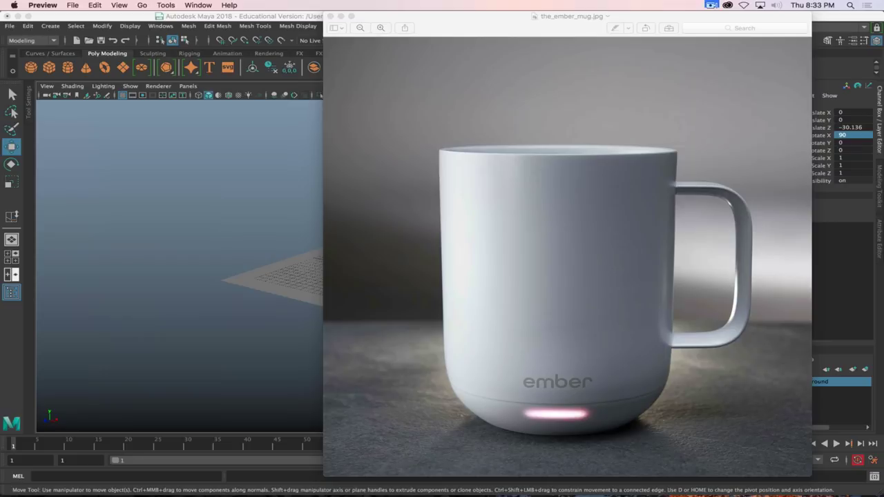
drag(505, 29, 473, 33)
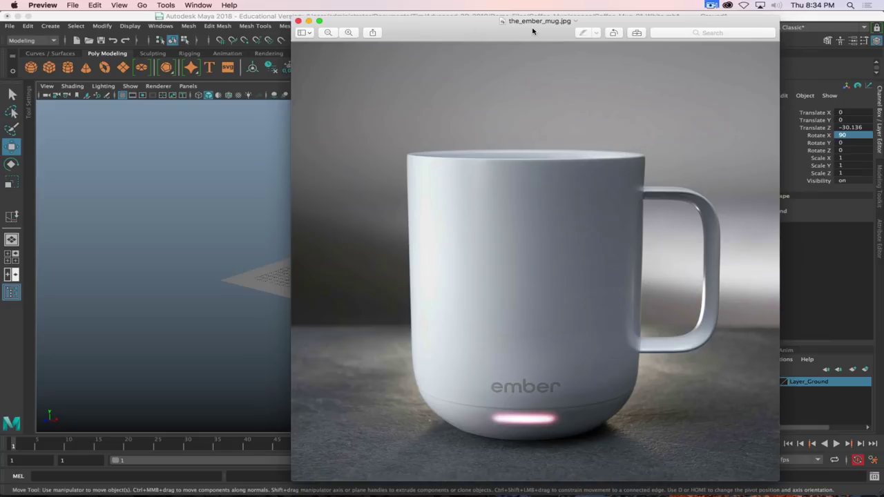
drag(535, 33, 37, 164)
key(super+w)
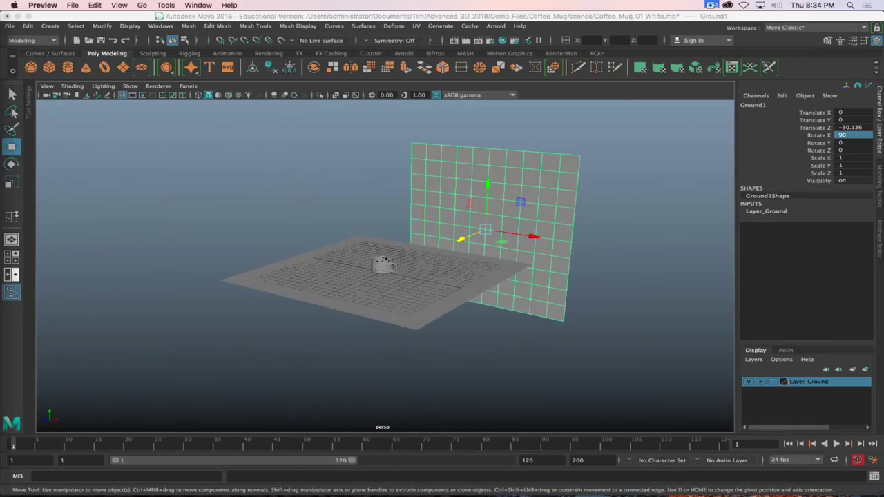
Tumble the persp view to face the mug's handle, then switch to the Front/Persp split layout.
click(449, 15)
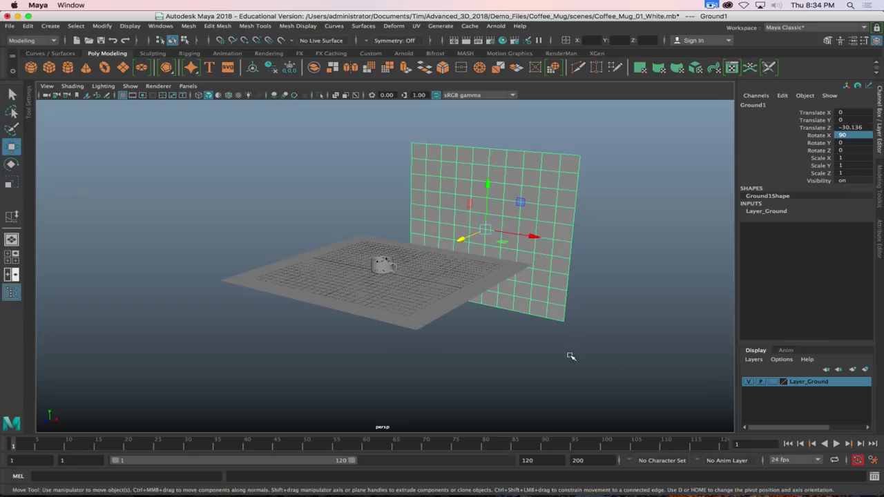
scroll(428, 259, up, 6)
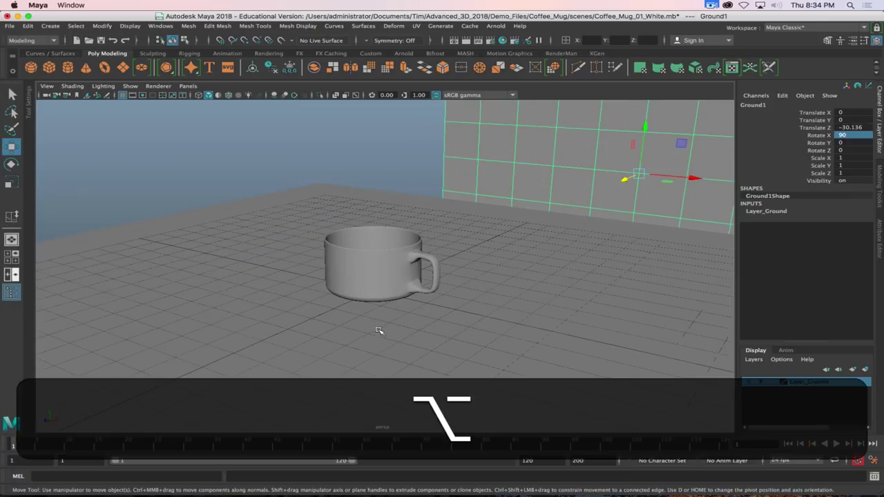
alt+drag(381, 329, 407, 325)
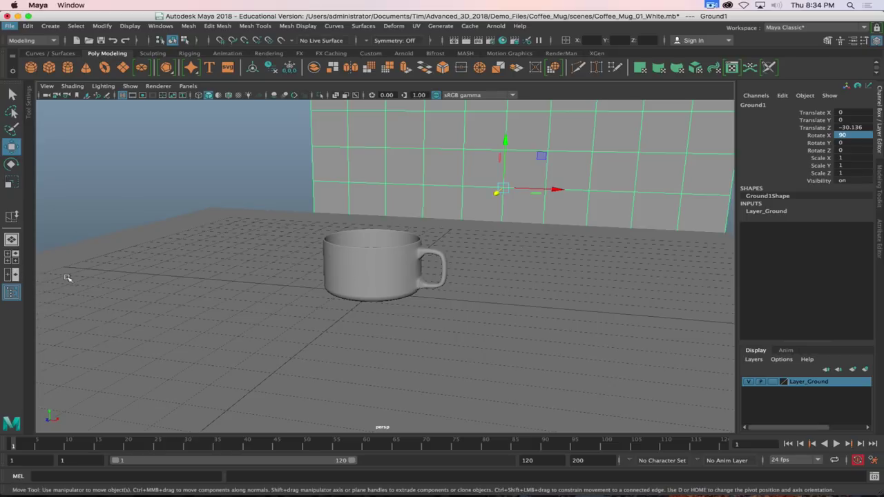
click(14, 276)
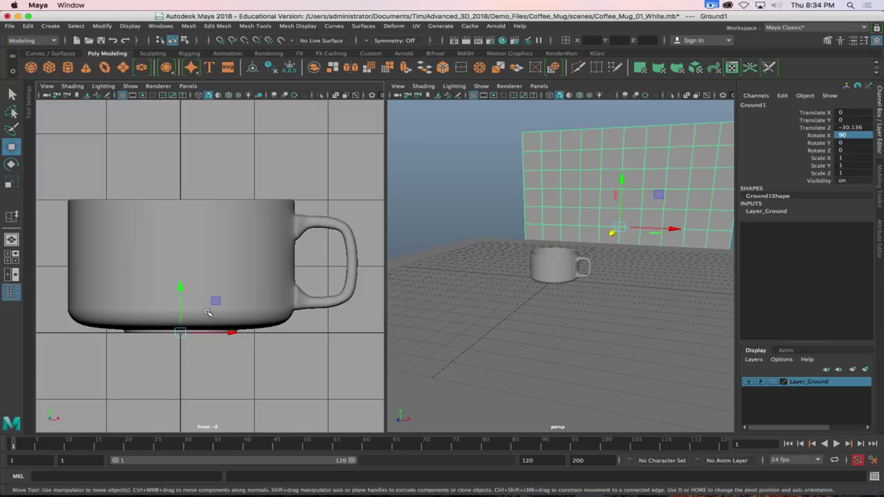
scroll(604, 228, up, 5)
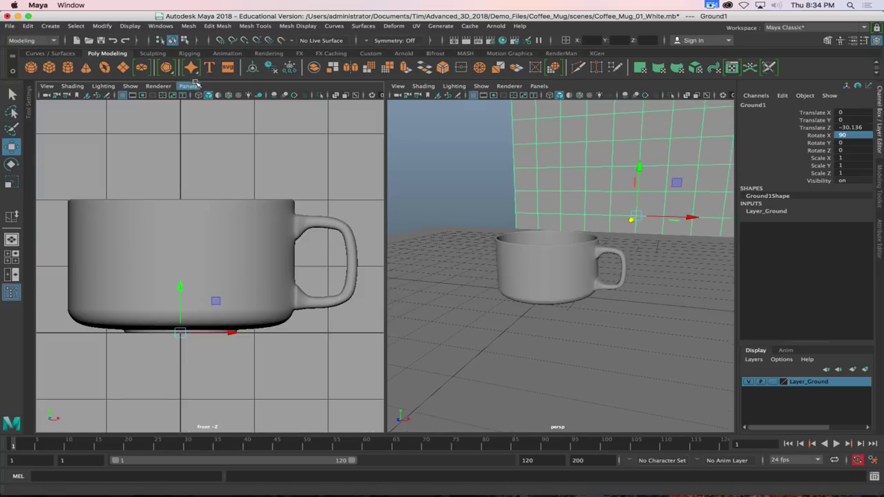
Create a new camera, camera1, in the scene.
click(51, 27)
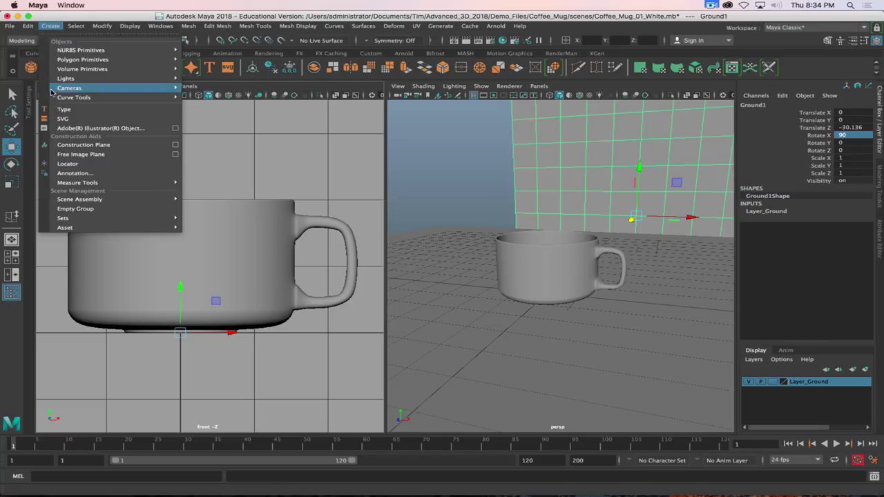
mouse_move(153, 88)
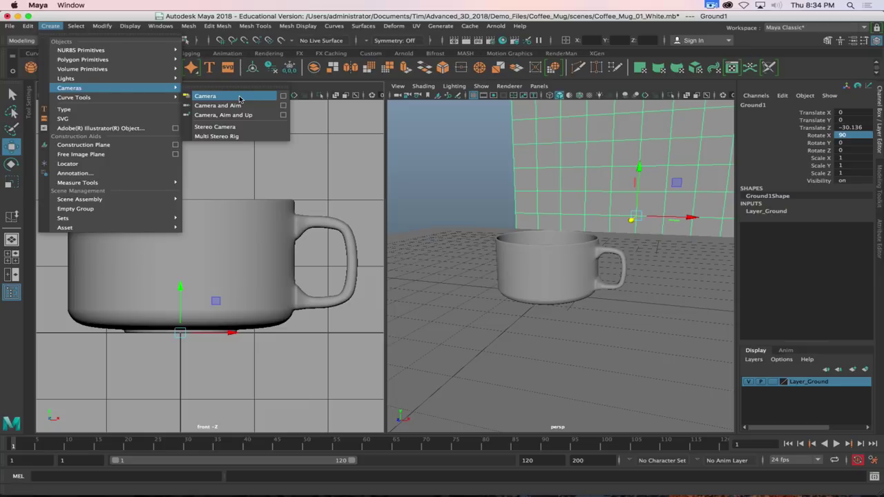
click(239, 98)
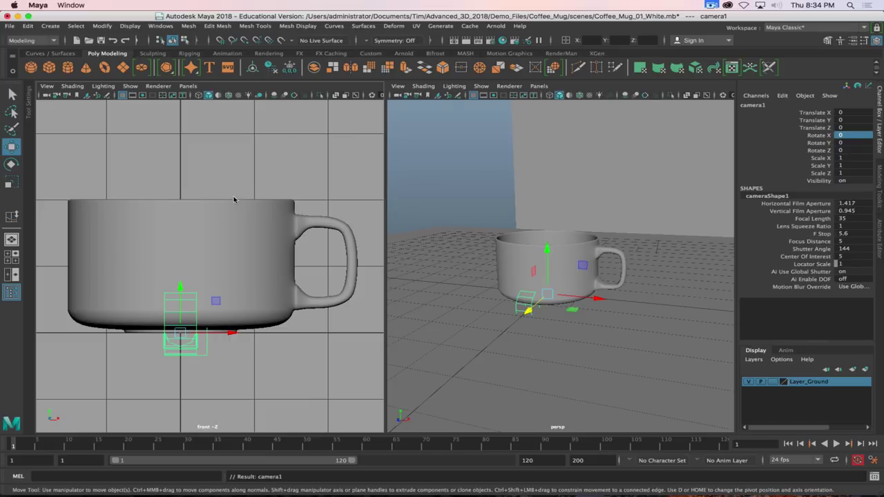
Make the left pane look through camera1.
click(187, 86)
mouse_move(193, 97)
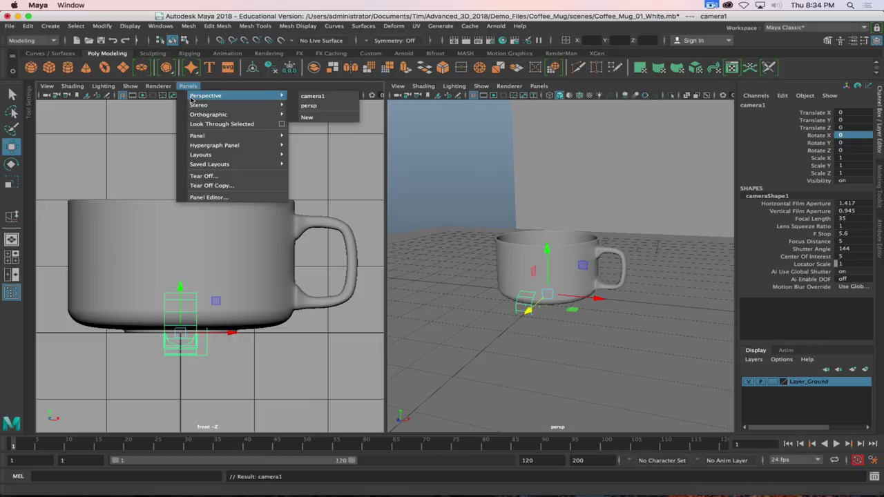
click(322, 100)
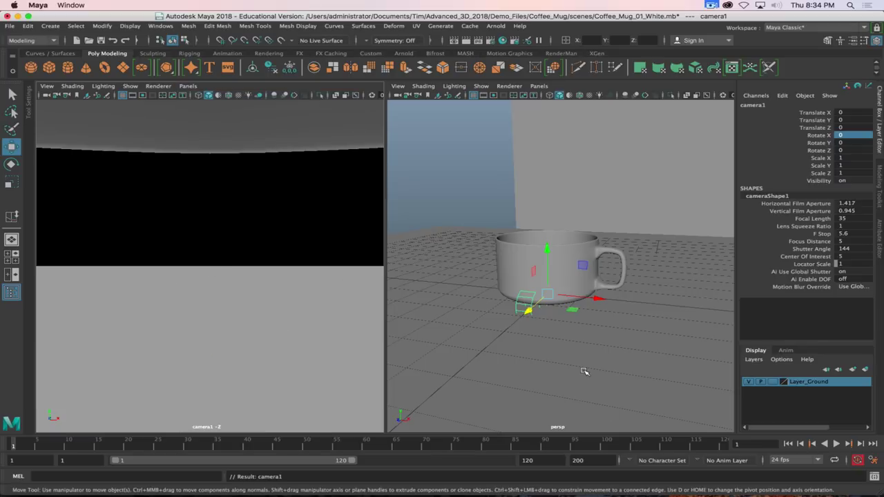
Move camera1 up and back to Y 2.58, Z 14.356 to frame the mug, then show cameraShape1's attributes.
scroll(585, 368, down, 5)
alt+drag(585, 369, 533, 275)
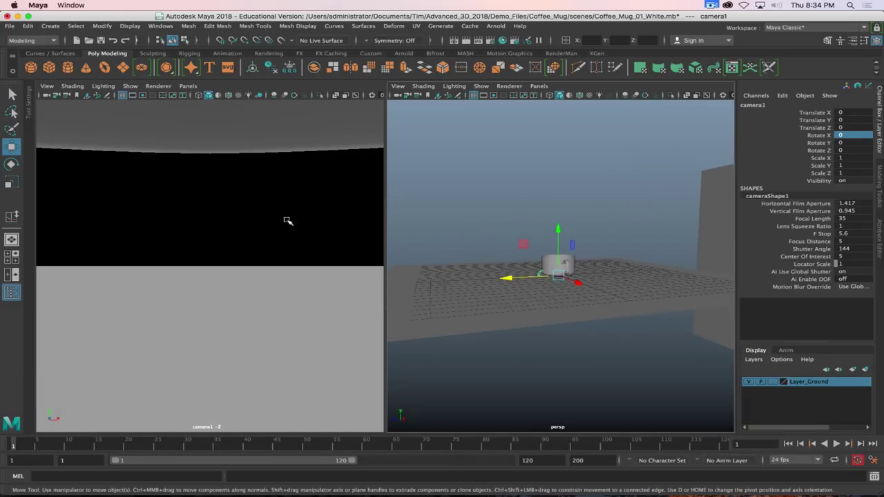
drag(525, 244, 442, 223)
alt+drag(502, 297, 553, 316)
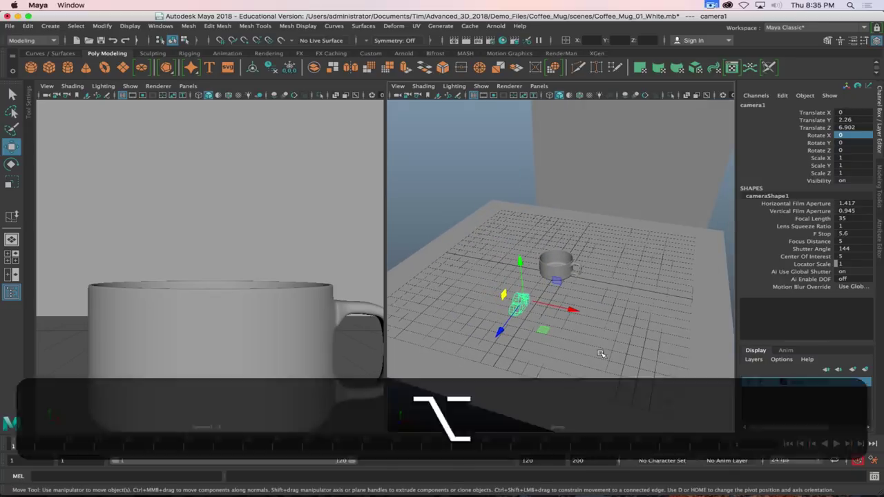
alt+drag(602, 354, 513, 336)
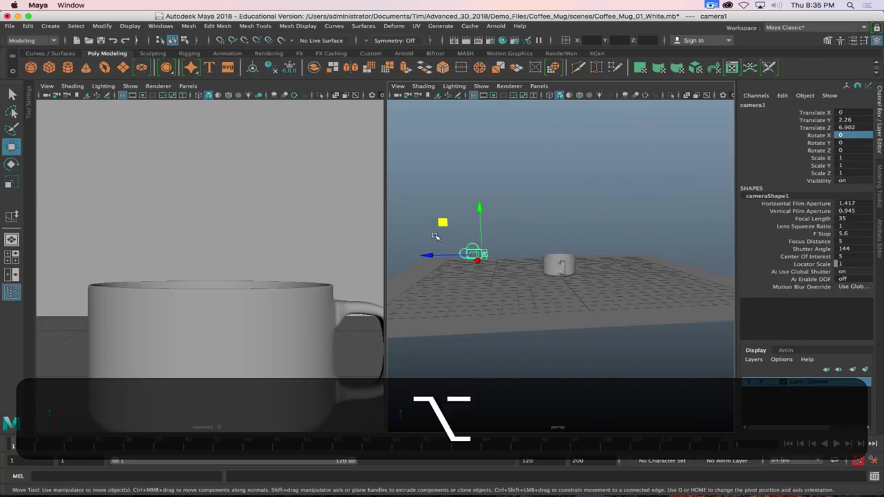
drag(442, 221, 354, 224)
alt+drag(500, 284, 578, 282)
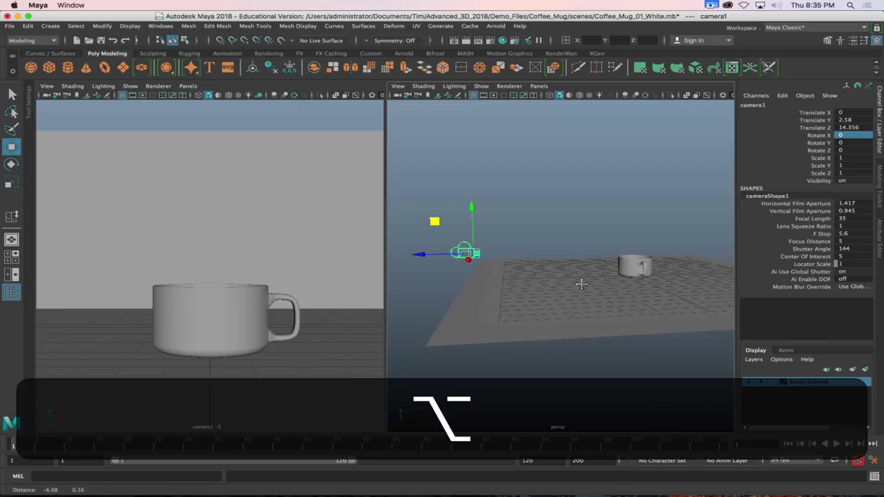
click(879, 242)
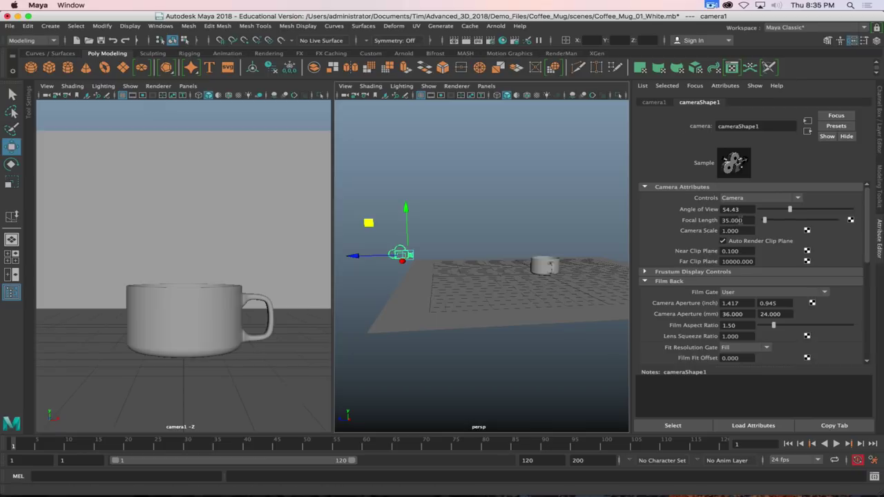
Set camera1's focal length to 85 mm, leaving the film gate preset unchanged.
click(748, 220)
text(85)
key(Return)
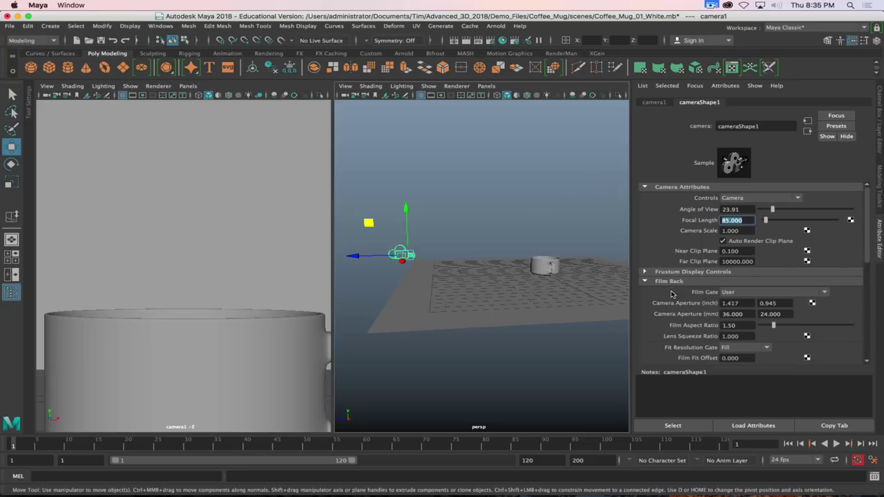
scroll(676, 300, down, 1)
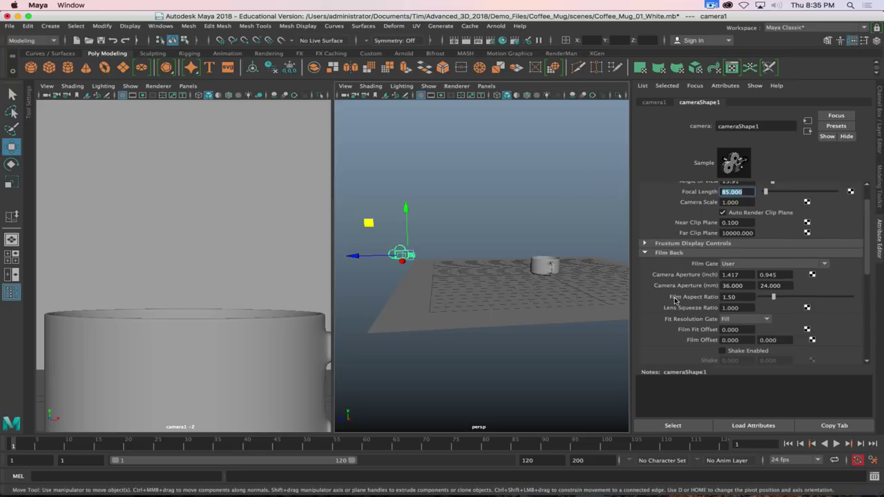
click(737, 264)
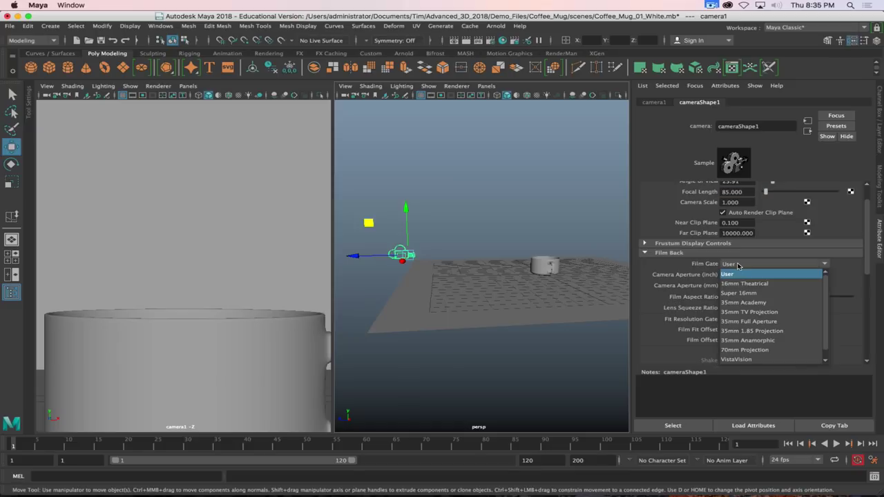
scroll(759, 311, down, 1)
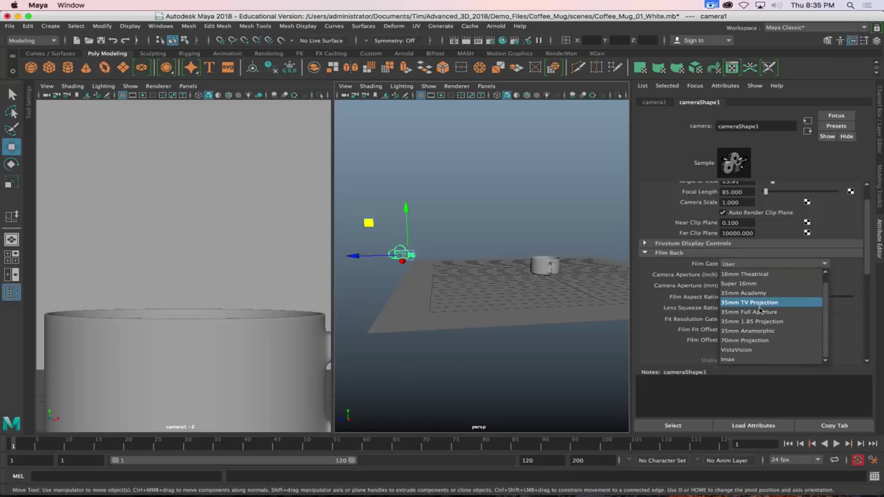
click(686, 296)
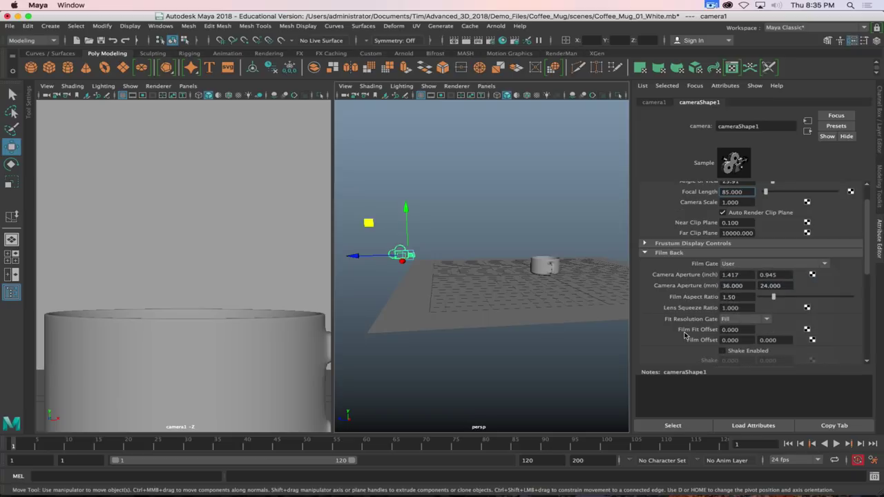
Turn on Display Film Gate, set Overscan to 2.0 and make the gate mask colour black.
scroll(686, 335, down, 2)
scroll(679, 332, down, 4)
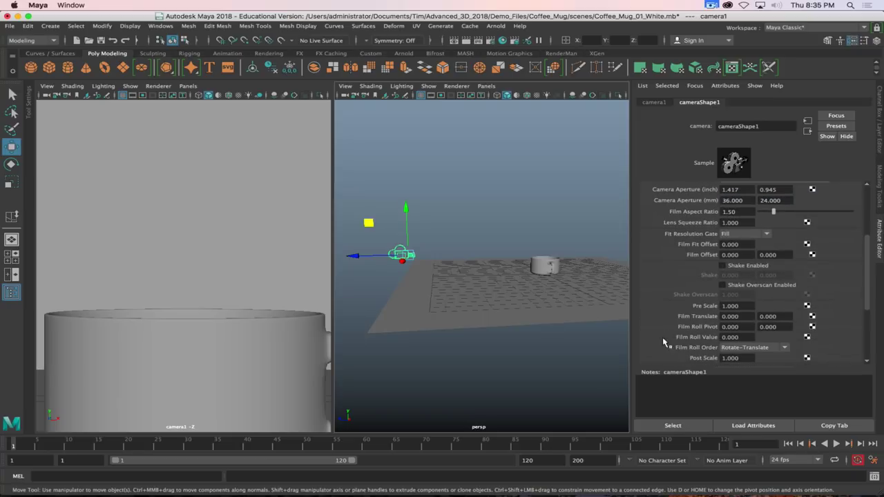
scroll(666, 342, down, 4)
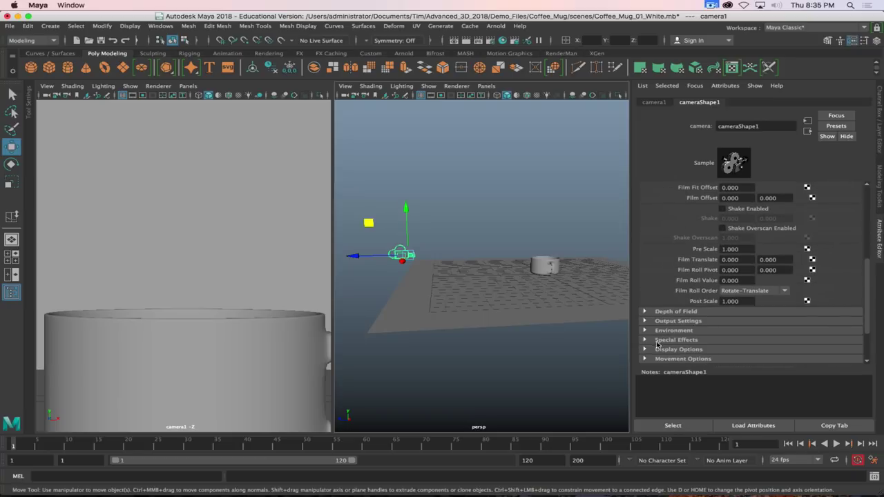
scroll(657, 346, down, 2)
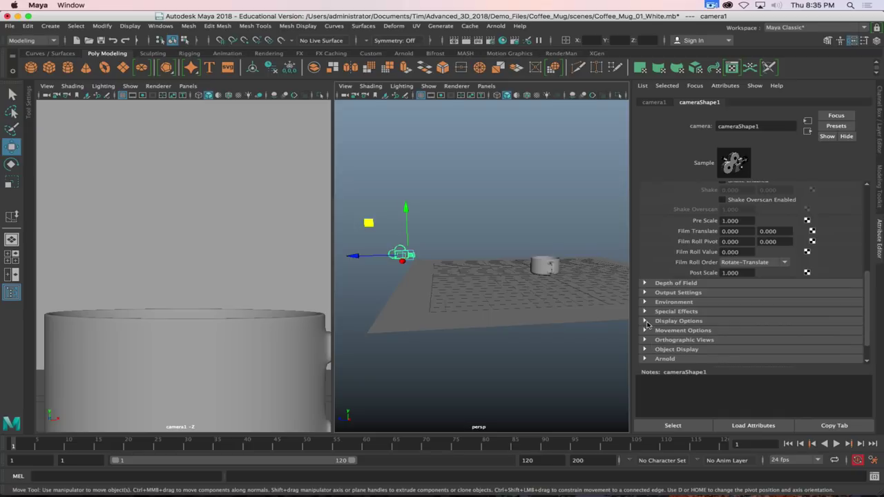
click(645, 322)
scroll(691, 317, down, 8)
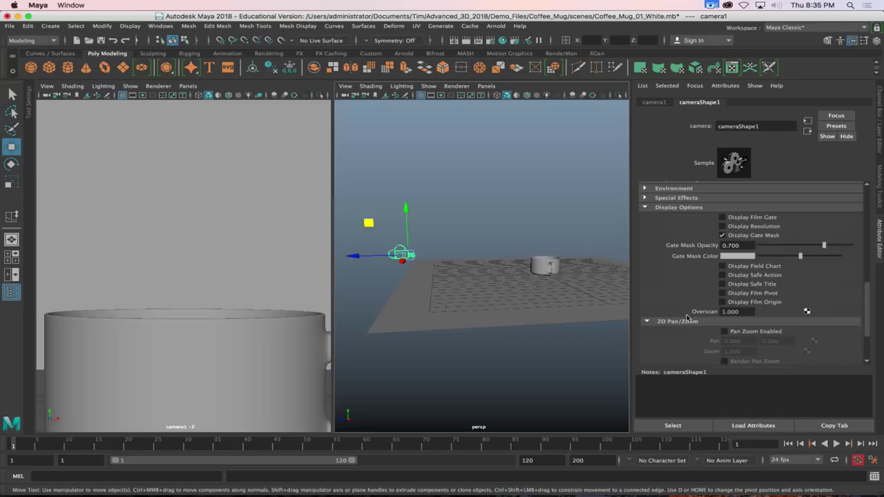
click(723, 217)
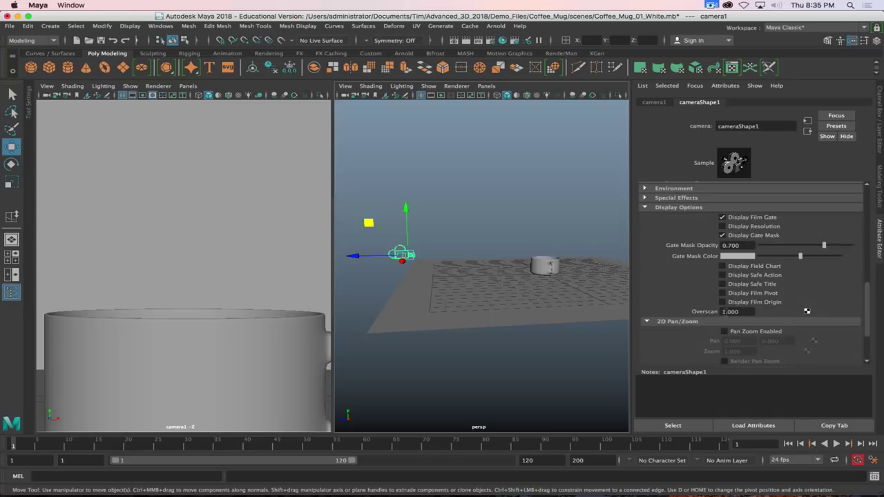
double_click(745, 311)
text(2)
key(Return)
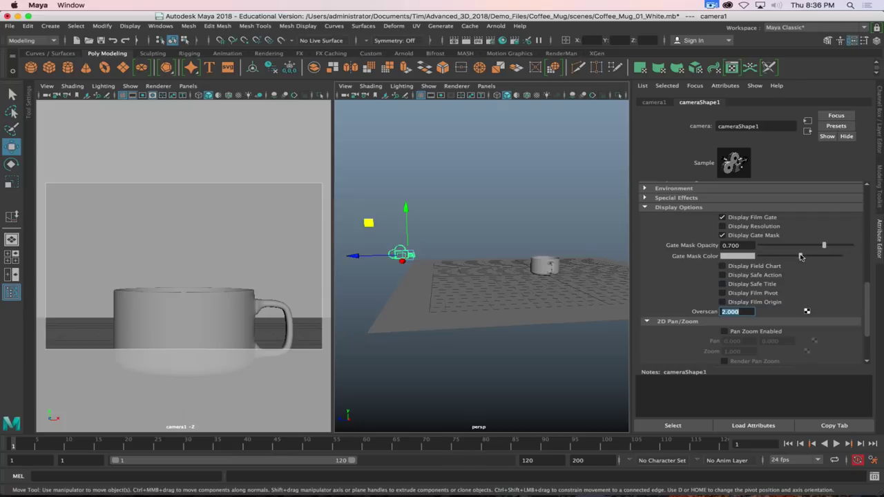
drag(801, 256, 759, 259)
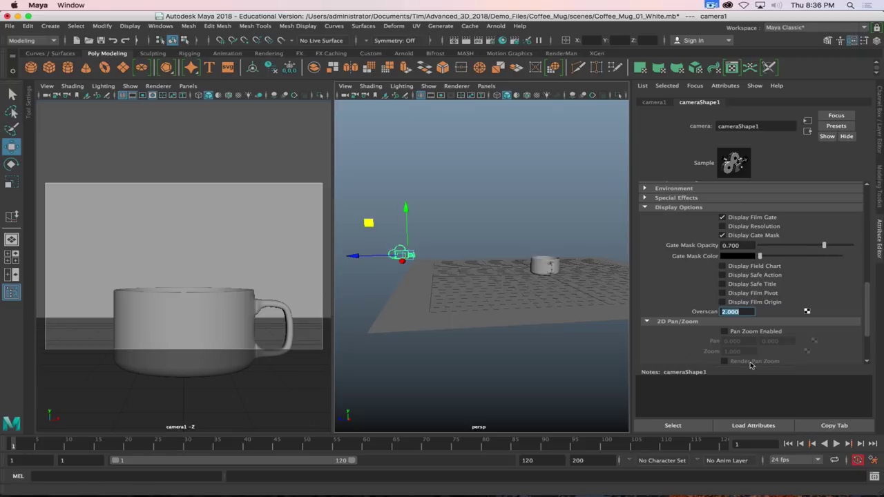
click(711, 5)
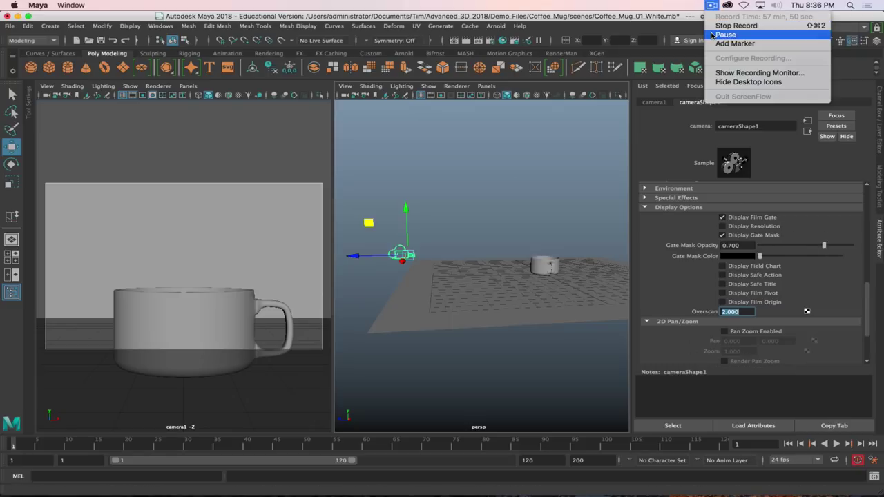
Open the Render Settings window showing Arnold Renderer and move it up and left.
click(711, 58)
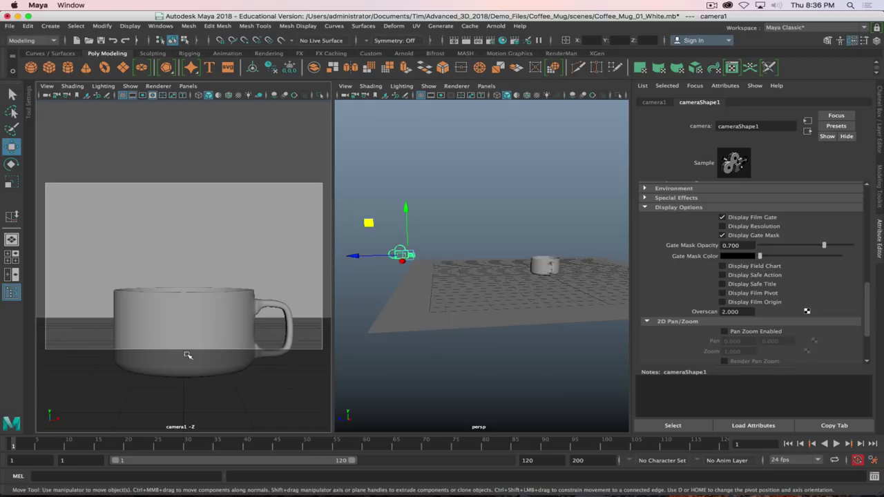
click(492, 42)
drag(632, 87, 609, 65)
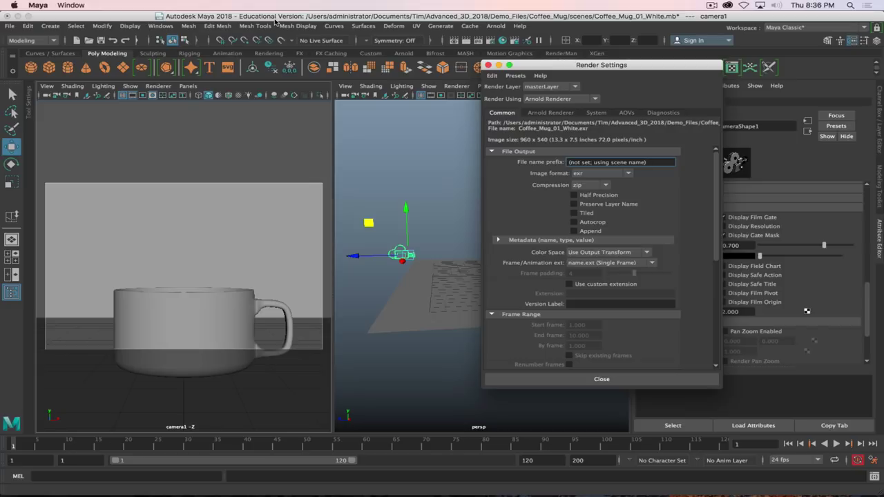
click(160, 25)
mouse_move(224, 117)
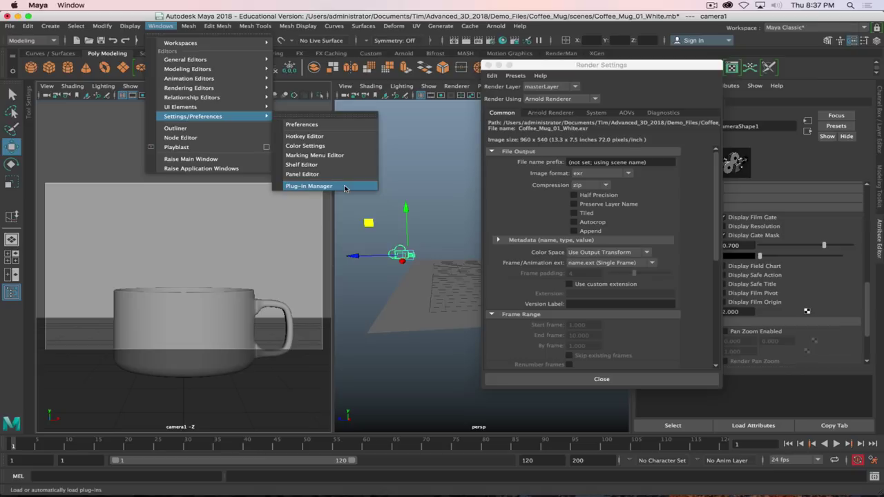
click(345, 188)
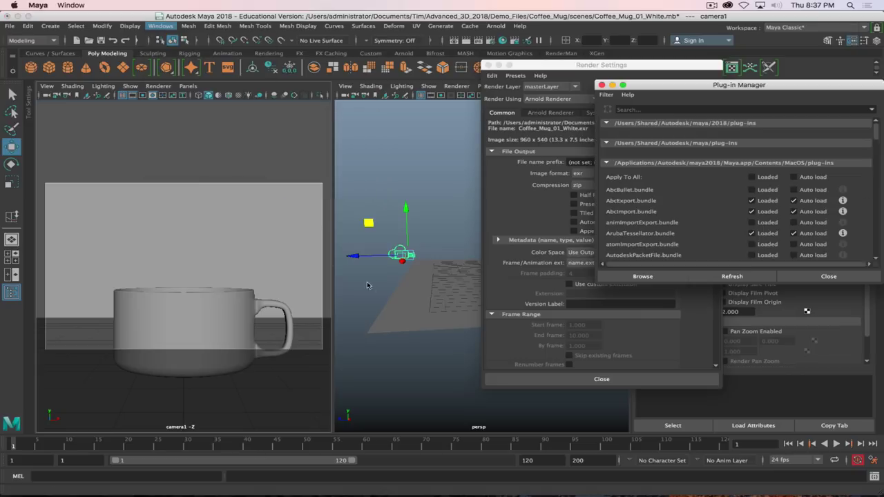
drag(732, 88, 575, 63)
click(545, 84)
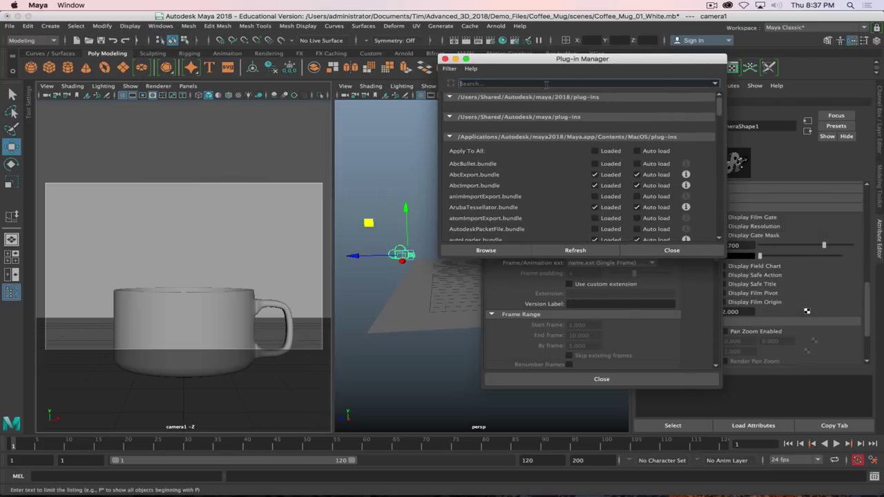
text(mt)
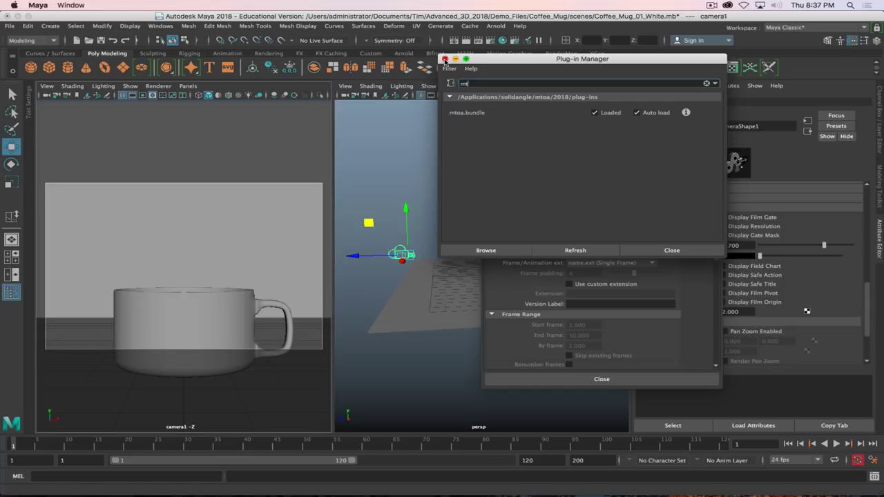
click(445, 60)
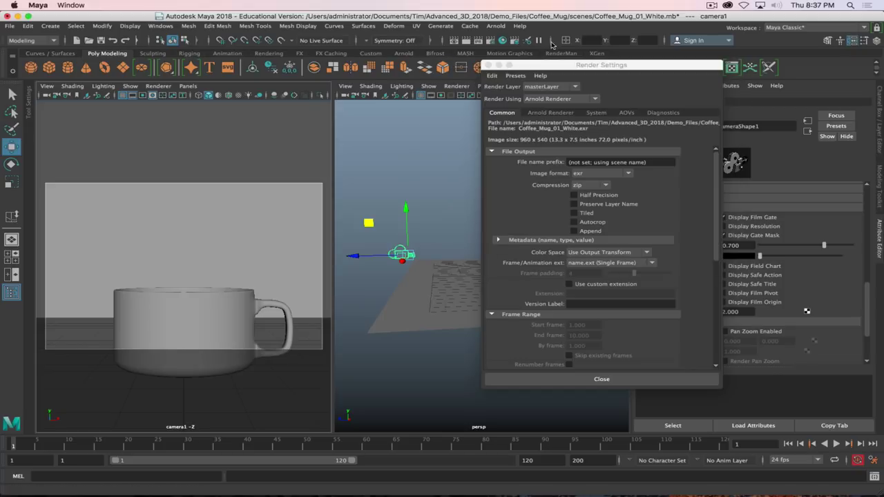
Keep Arnold Renderer and set the renderable camera to camera1 instead of persp.
click(536, 102)
click(538, 102)
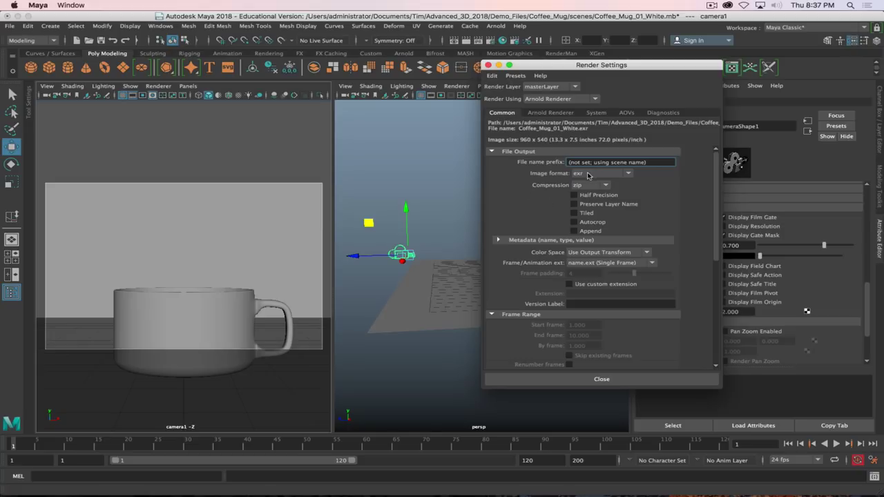
scroll(537, 205, down, 3)
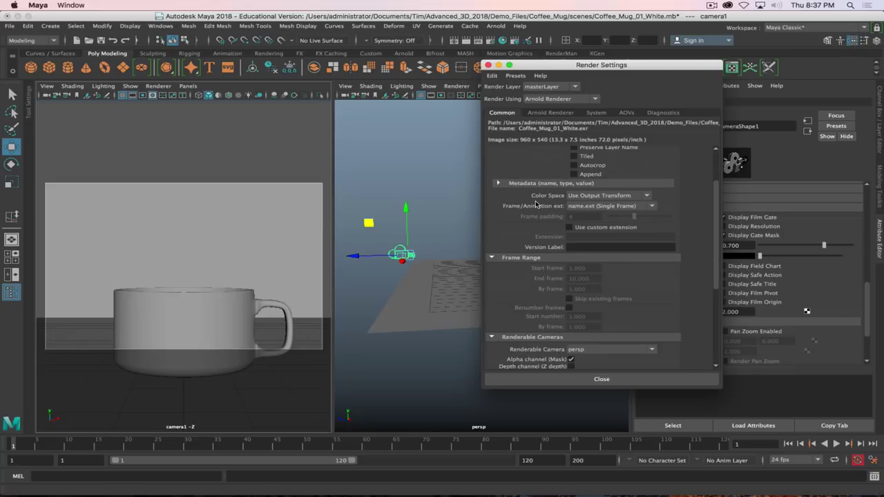
scroll(535, 207, down, 6)
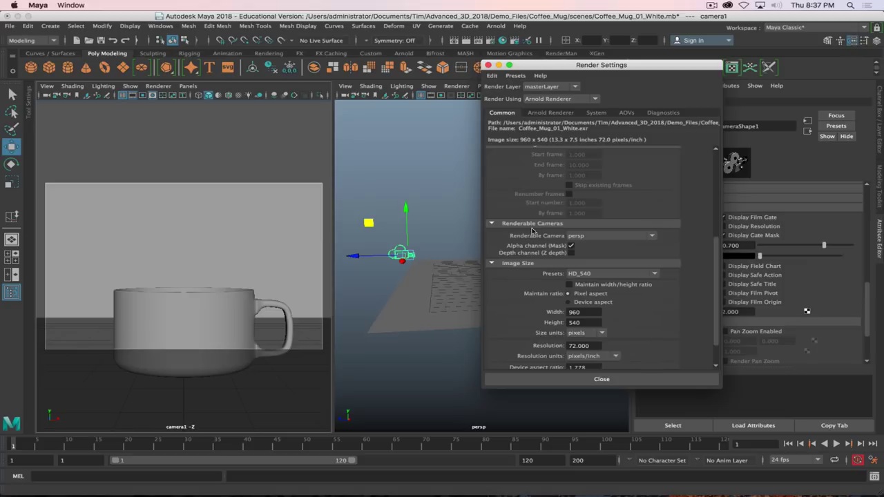
click(587, 238)
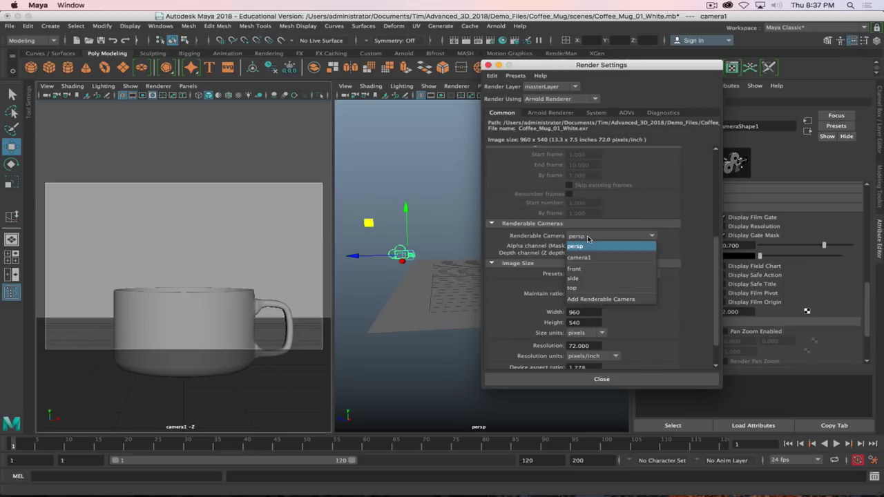
click(592, 258)
Apply the 1k_Square 1024 x 1024 image size preset, comparing against the earlier mug render.
scroll(514, 265, down, 2)
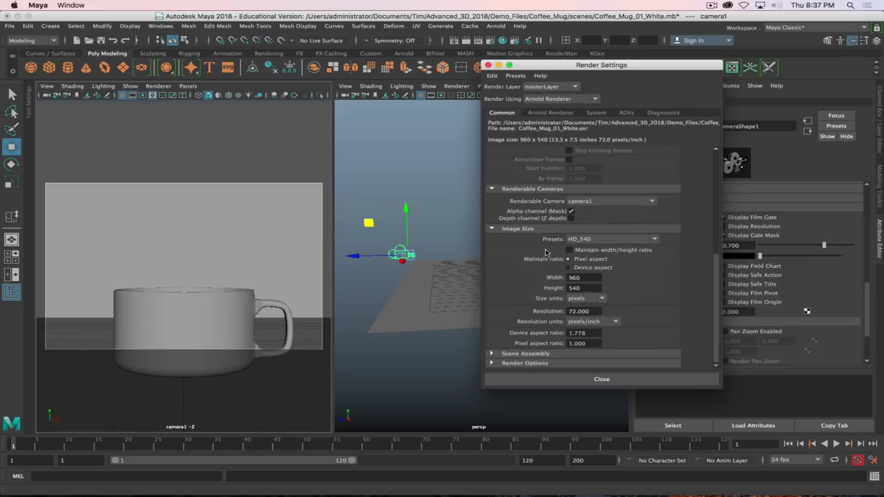
click(592, 242)
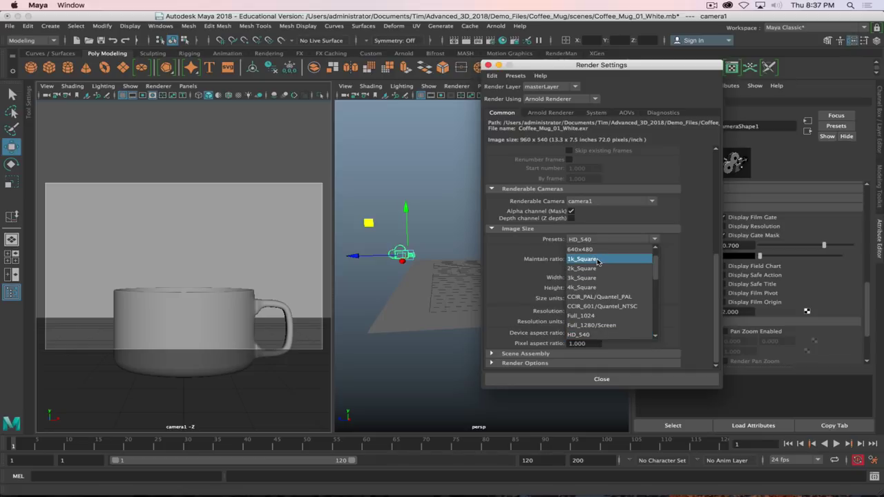
click(598, 260)
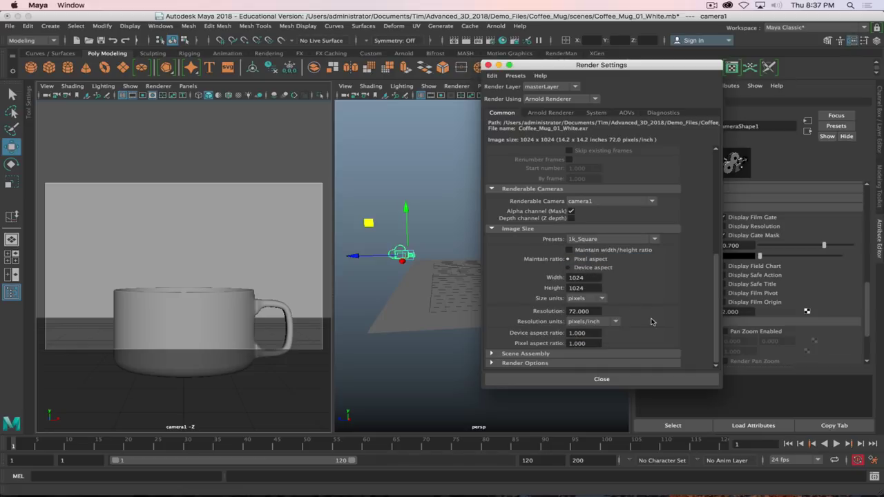
key(super+Tab)
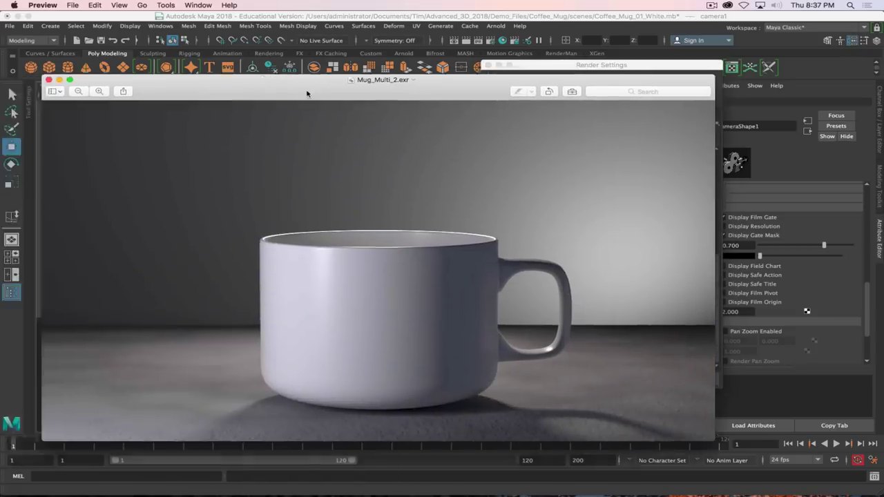
key(super+w)
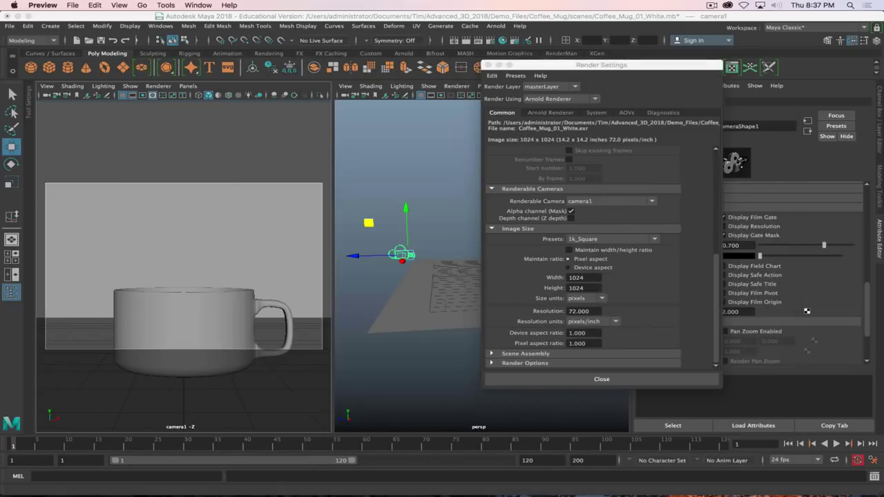
key(super+Tab)
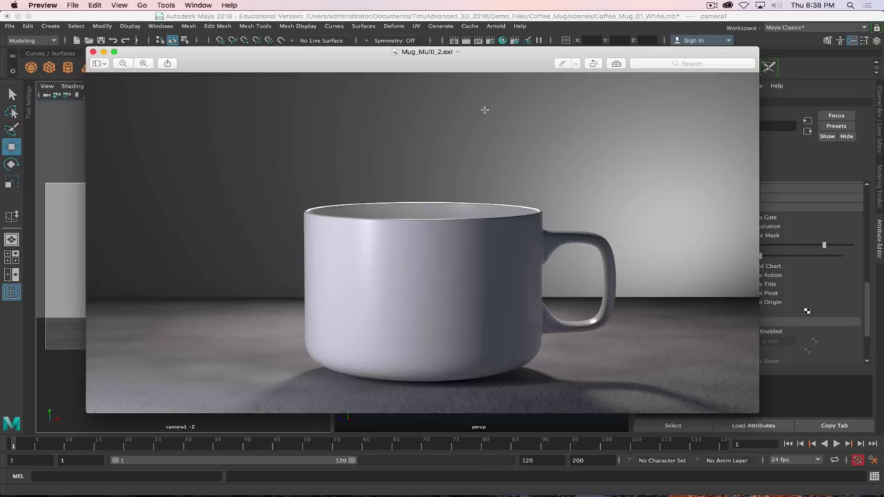
key(super+w)
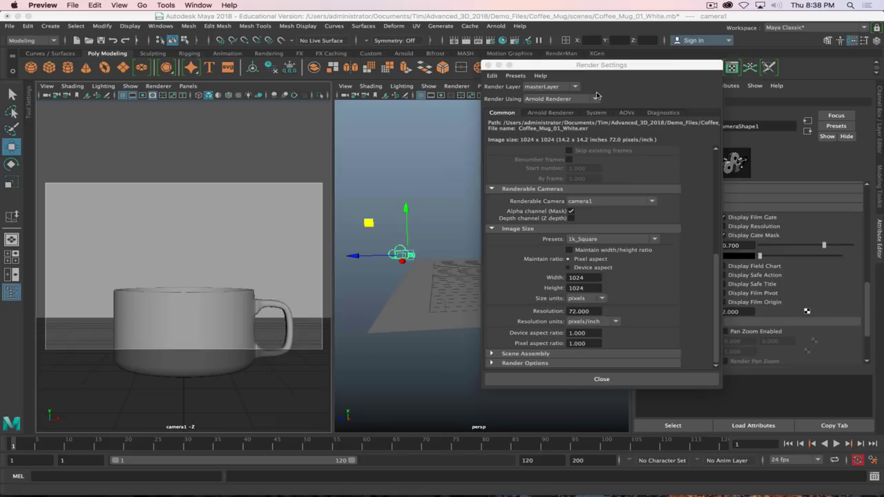
Check the Arnold Camera (AA) sampling value, then close Render Settings.
click(551, 112)
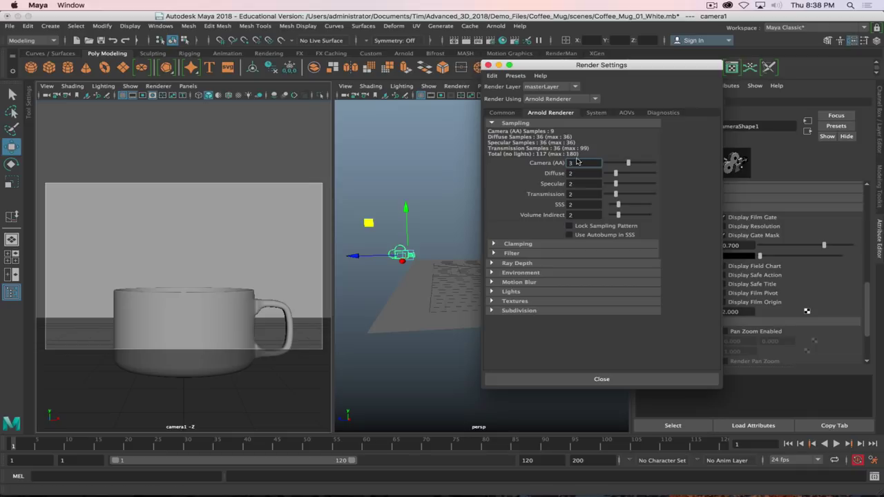
double_click(572, 163)
click(489, 65)
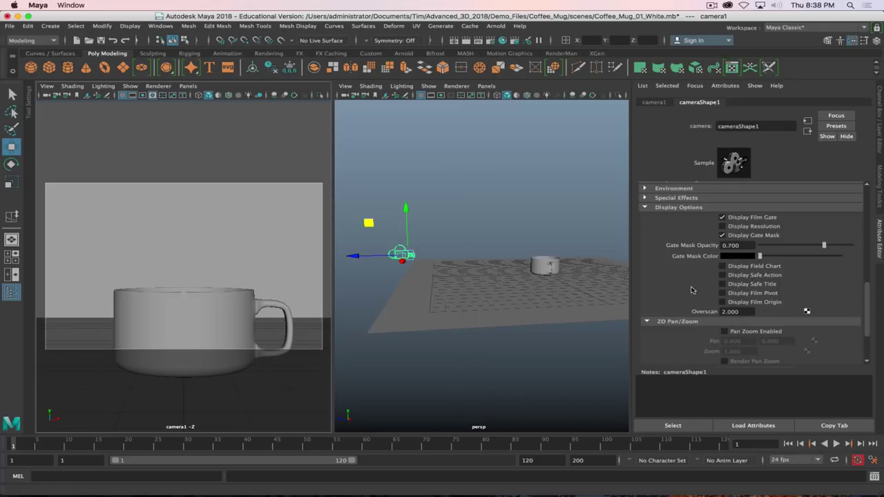
Show camera1's resolution gate and hide its film gate.
scroll(693, 291, up, 10)
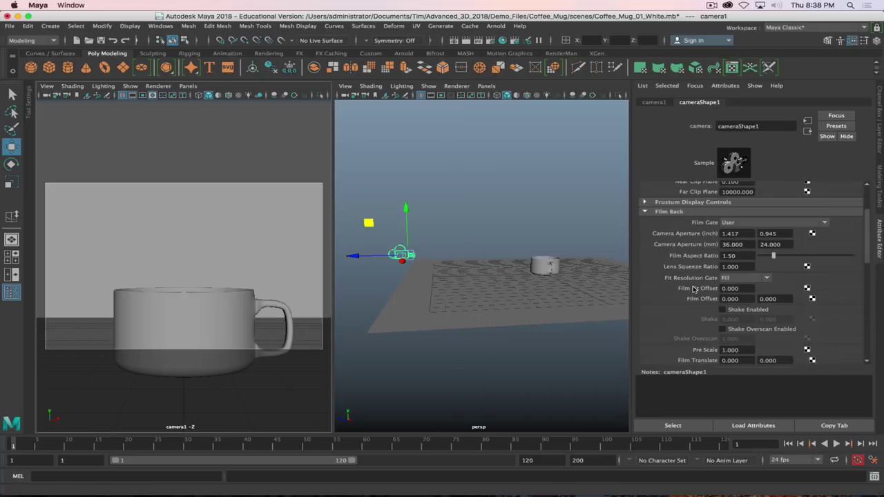
scroll(693, 290, down, 10)
click(722, 299)
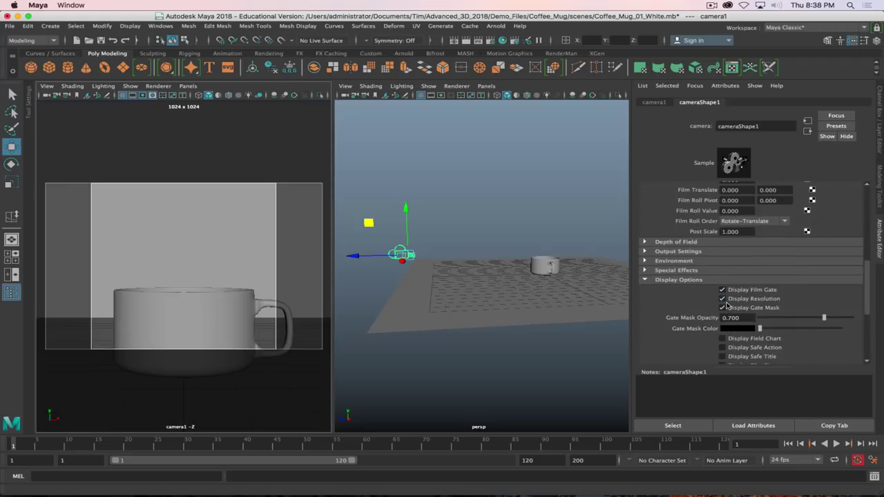
click(722, 290)
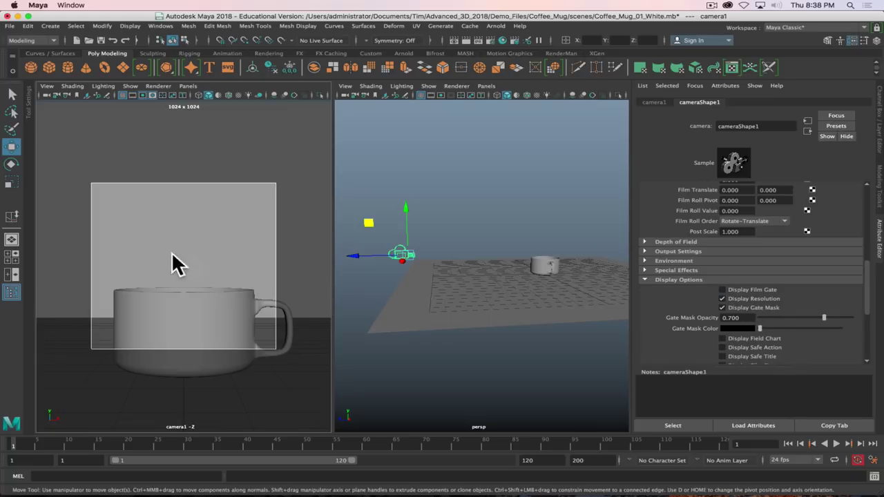
Switch a pane to the side view and raise camera1 slightly to Y 4.068.
alt+drag(433, 284, 362, 263)
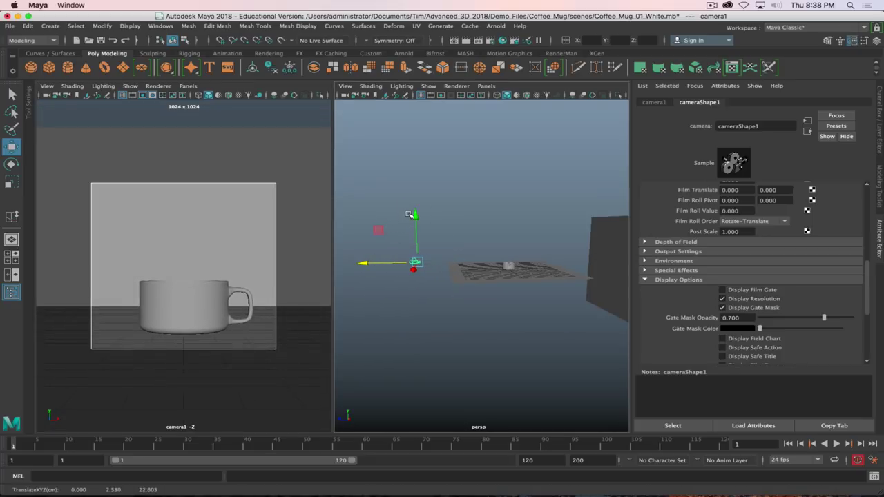
key(space)
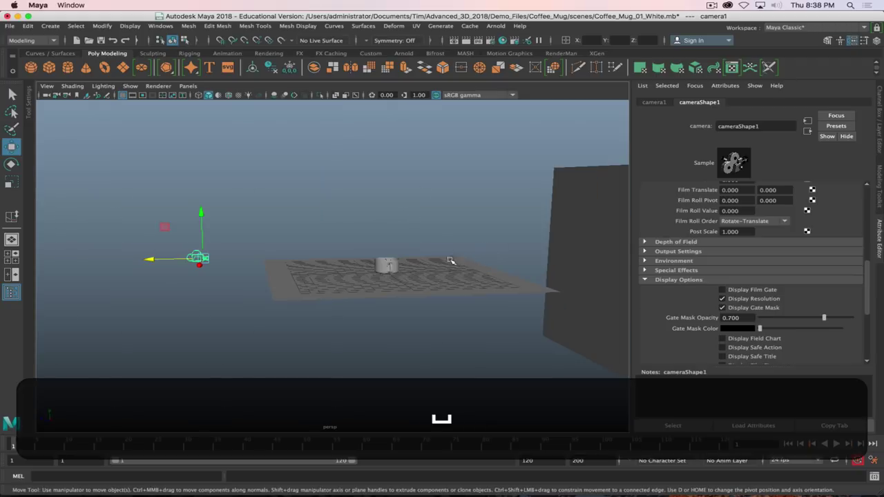
super+click(421, 266)
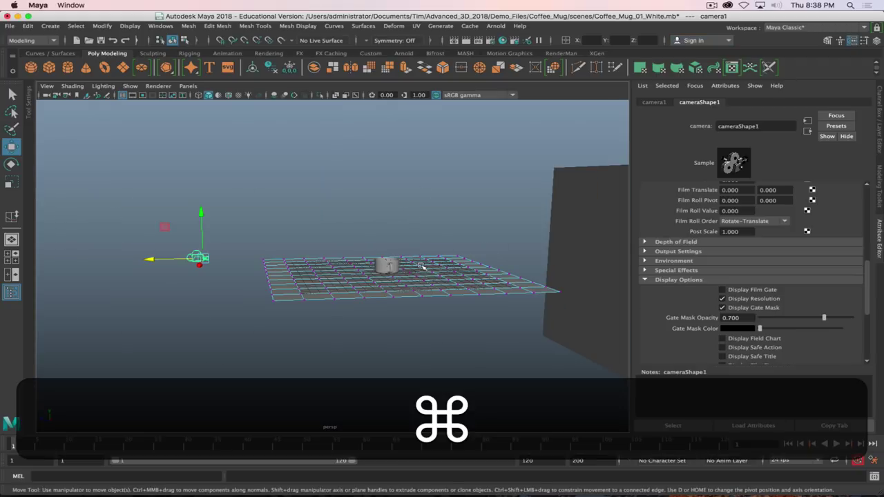
right_drag(419, 211, 449, 213)
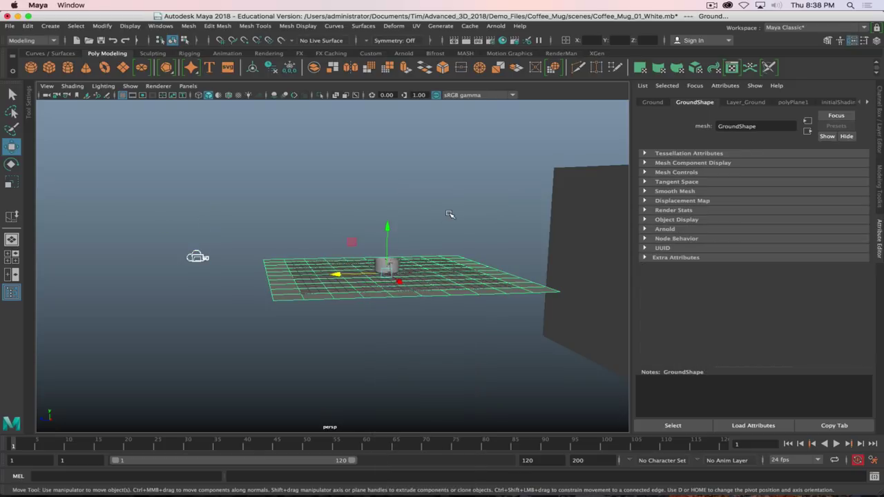
click(190, 85)
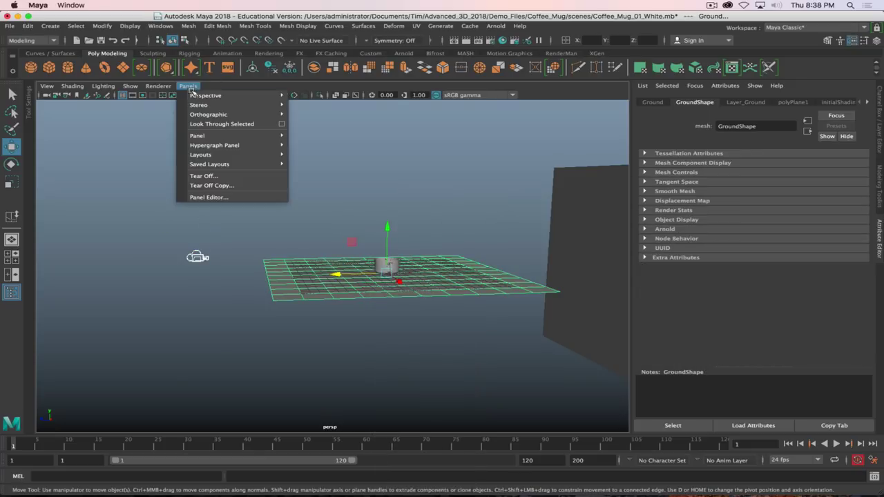
mouse_move(211, 118)
click(306, 125)
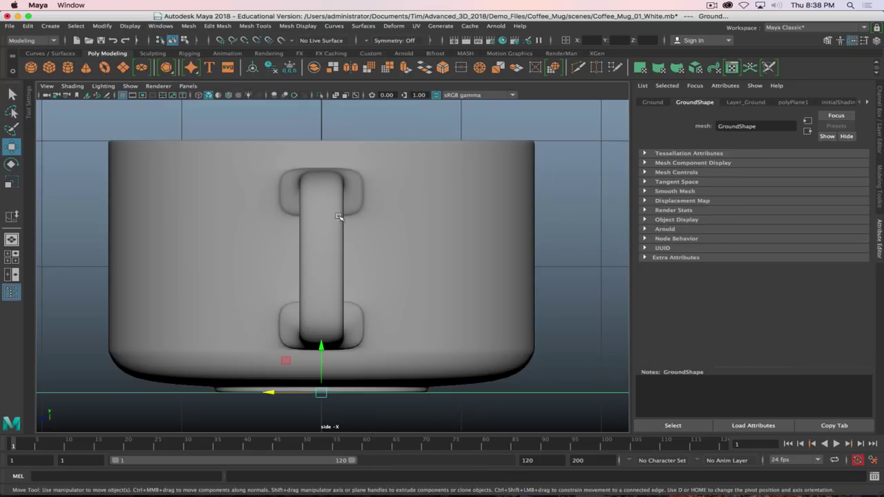
scroll(342, 221, down, 5)
scroll(345, 233, down, 4)
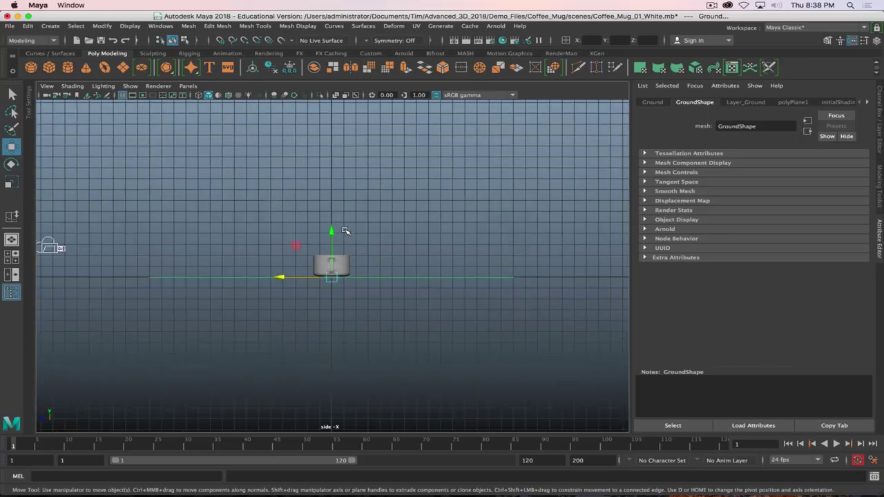
click(101, 251)
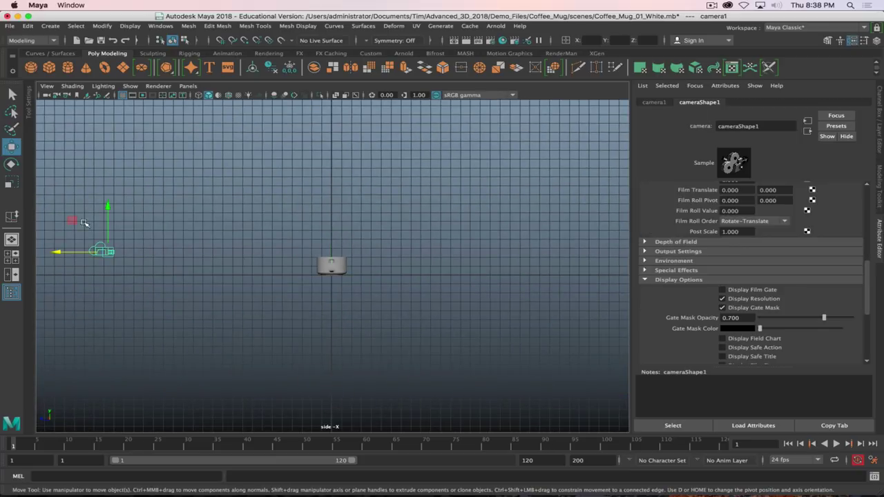
drag(107, 205, 107, 201)
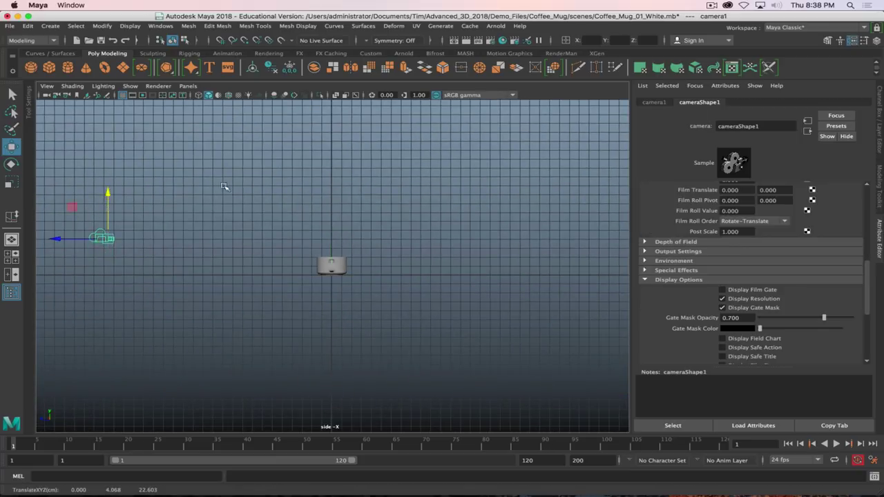
key(space)
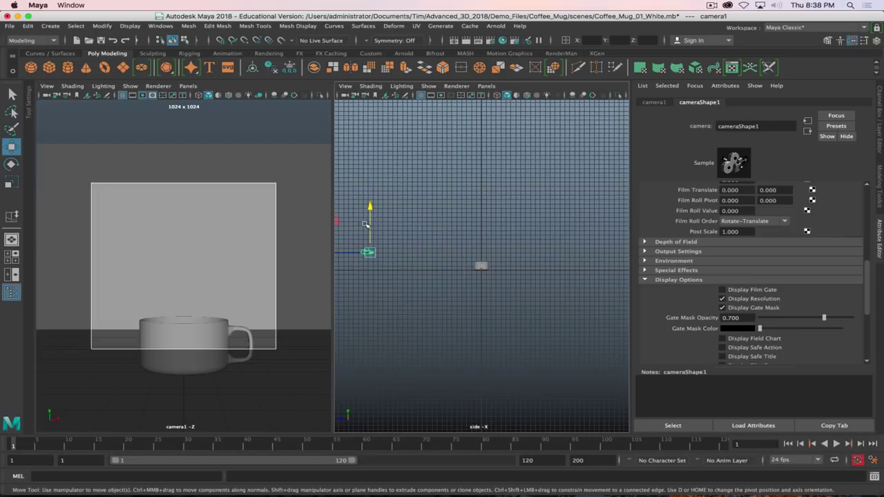
Rotate camera1 to about −4.6° in X so the mug sits higher in the frame.
key(e)
drag(406, 228, 409, 228)
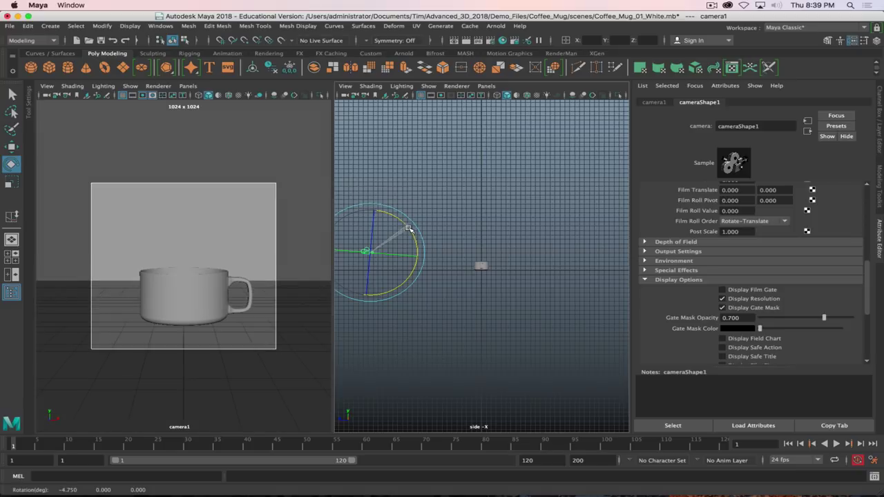
drag(409, 229, 409, 228)
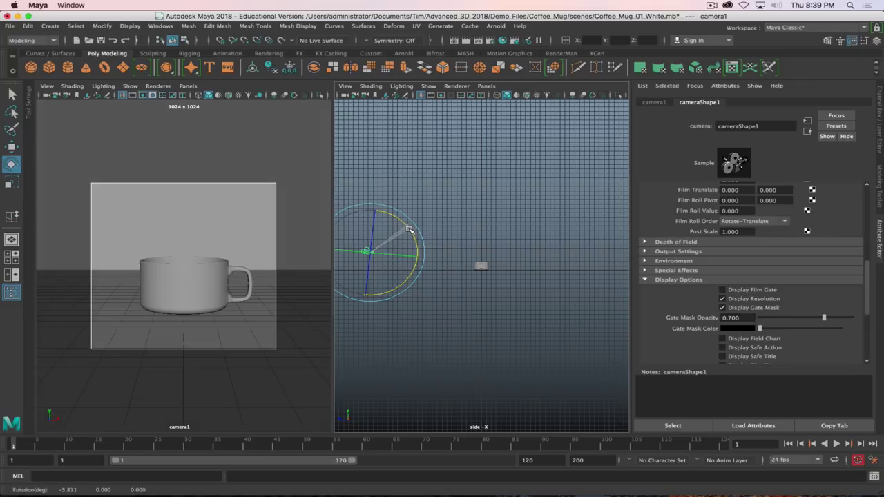
drag(409, 229, 410, 229)
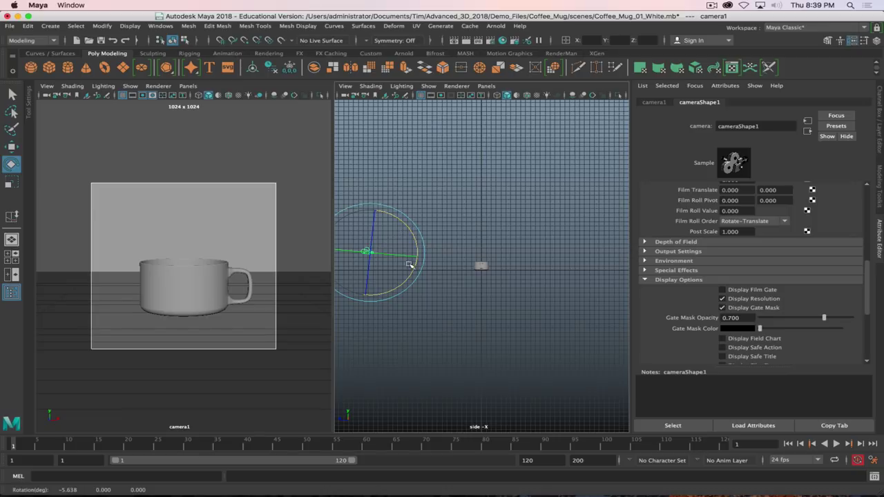
drag(414, 248, 415, 245)
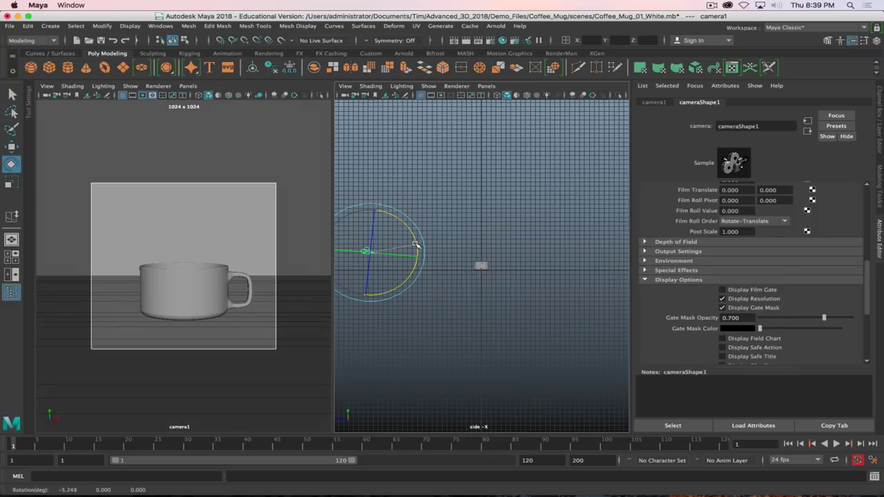
drag(415, 245, 415, 245)
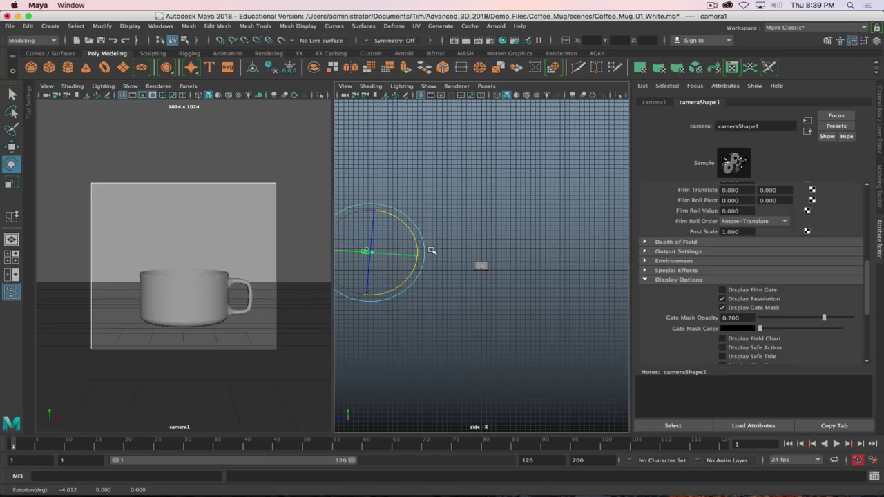
key(super+Tab)
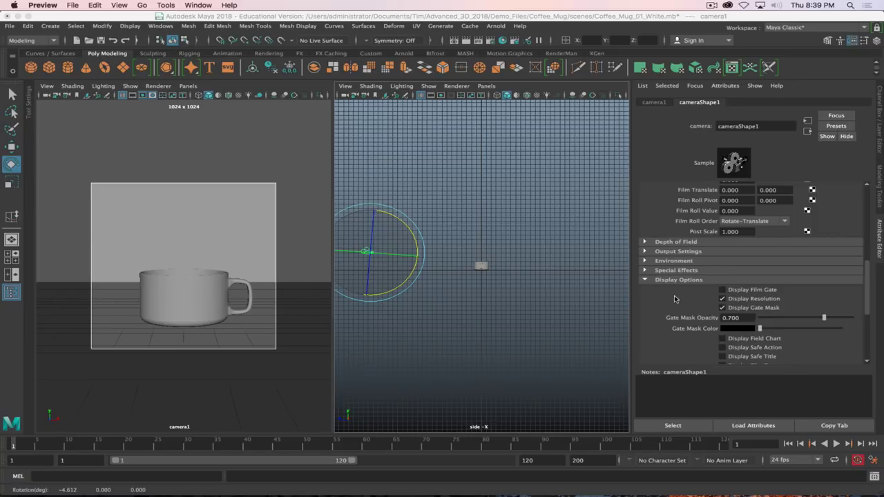
Reduce camera1's Overscan from 1.8 through 1.6, settling on 1.4.
scroll(669, 295, down, 4)
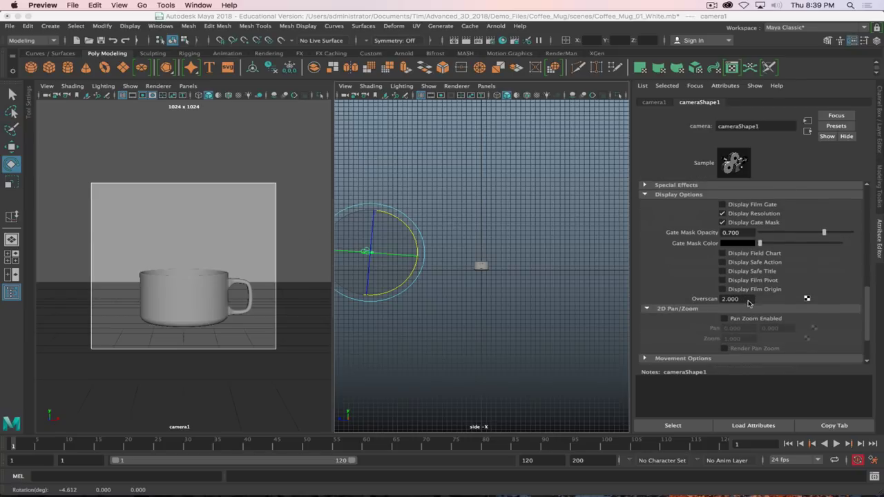
click(746, 299)
text(1.)
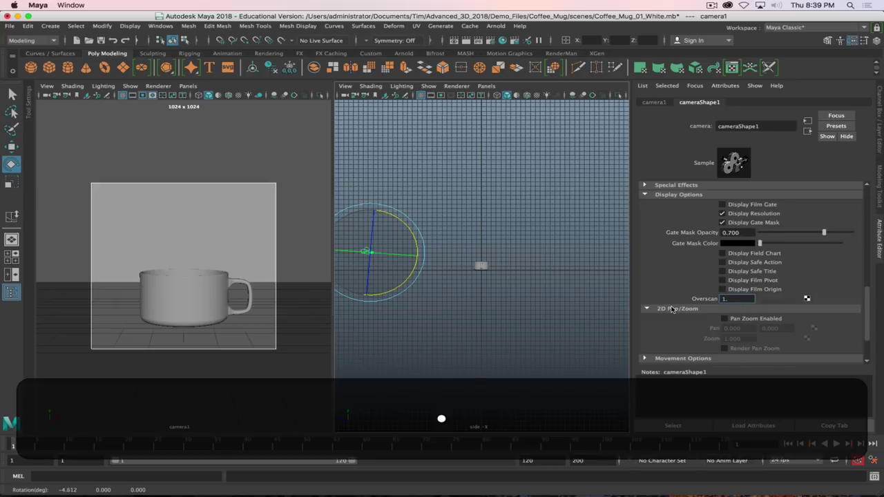
text(8)
key(Return)
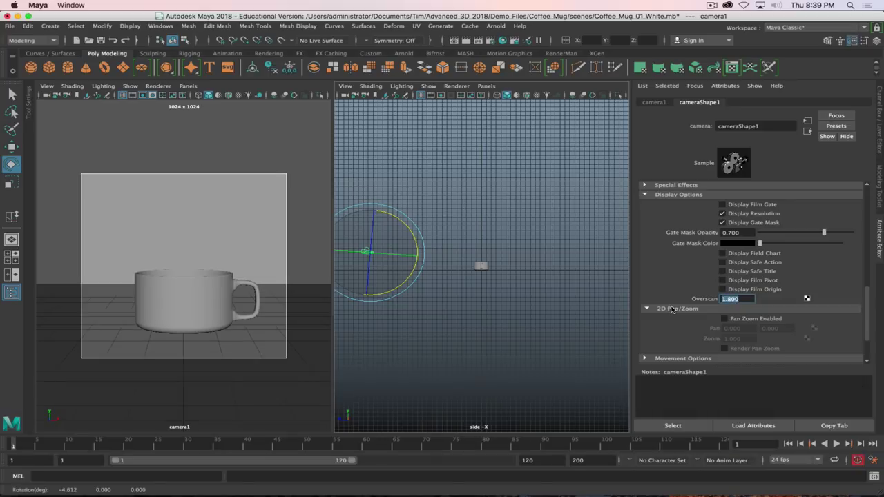
text(1.6)
key(Return)
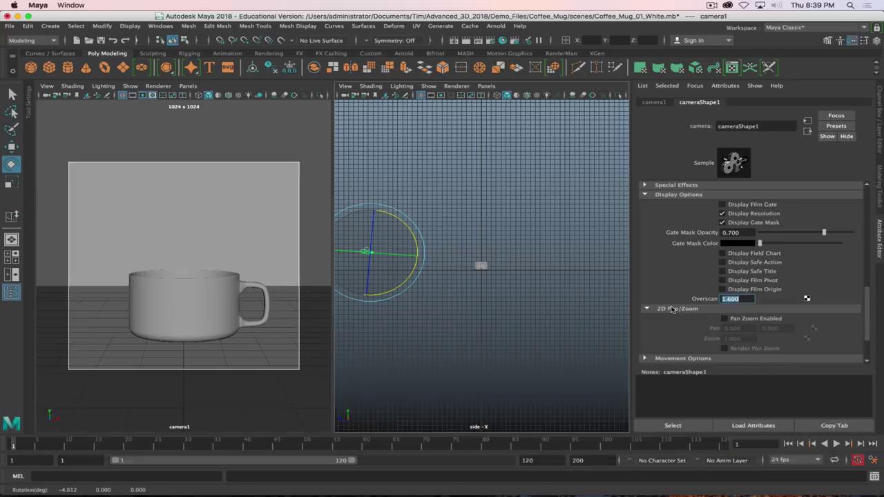
text(1.)
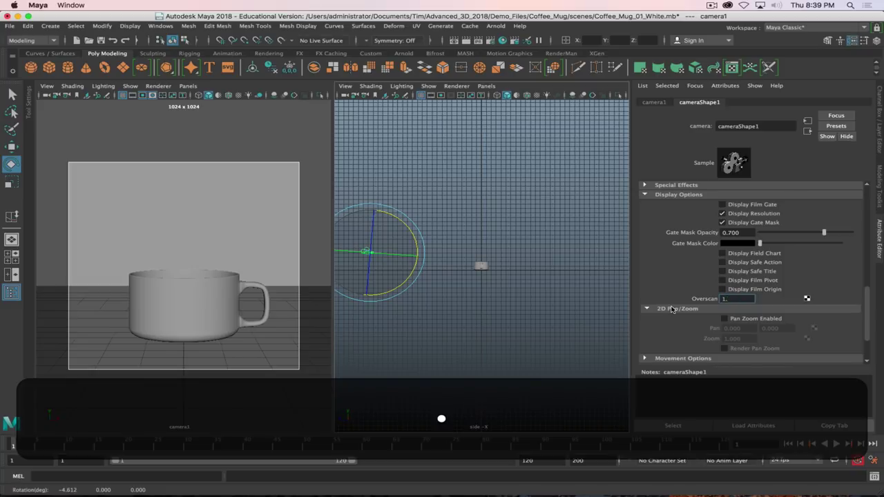
text(4)
key(Return)
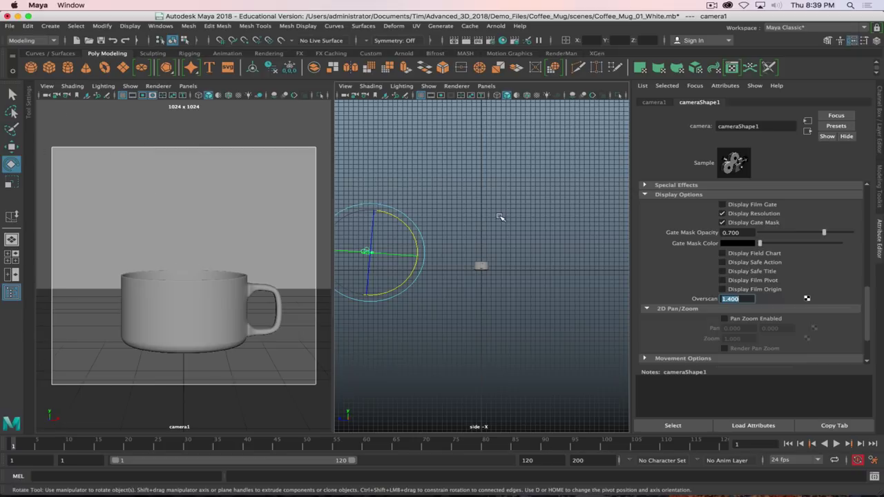
Make the side pane look through persp and orbit to an angled view of the mug.
scroll(460, 272, up, 4)
click(486, 85)
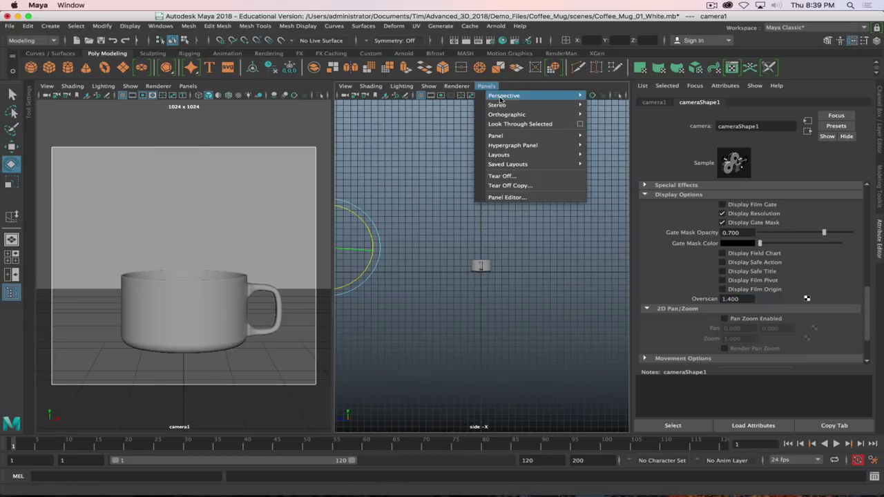
mouse_move(525, 96)
click(607, 105)
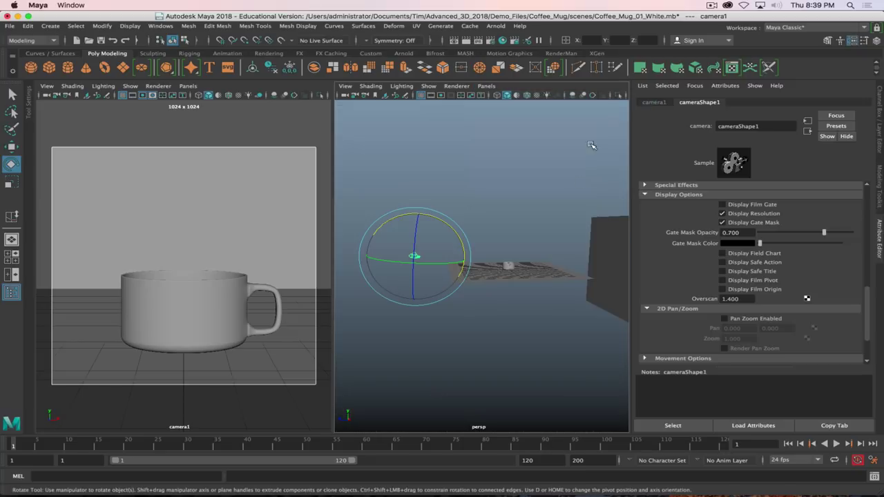
alt+drag(479, 287, 556, 289)
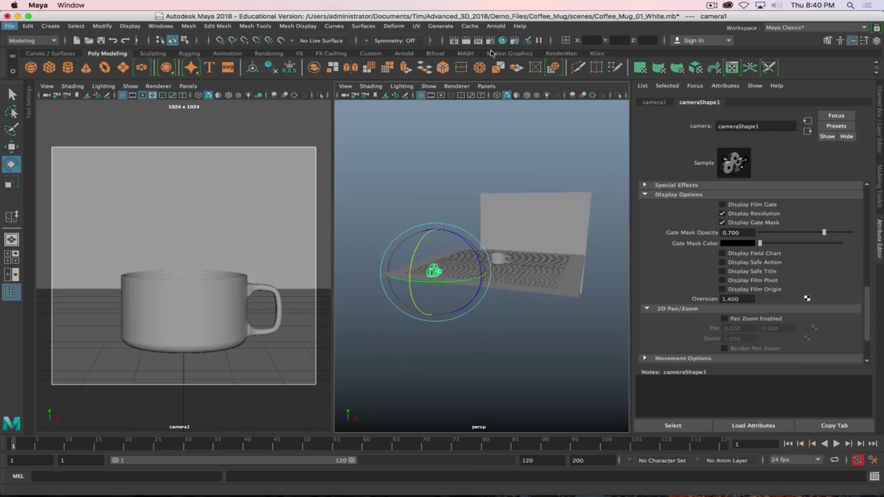
click(405, 54)
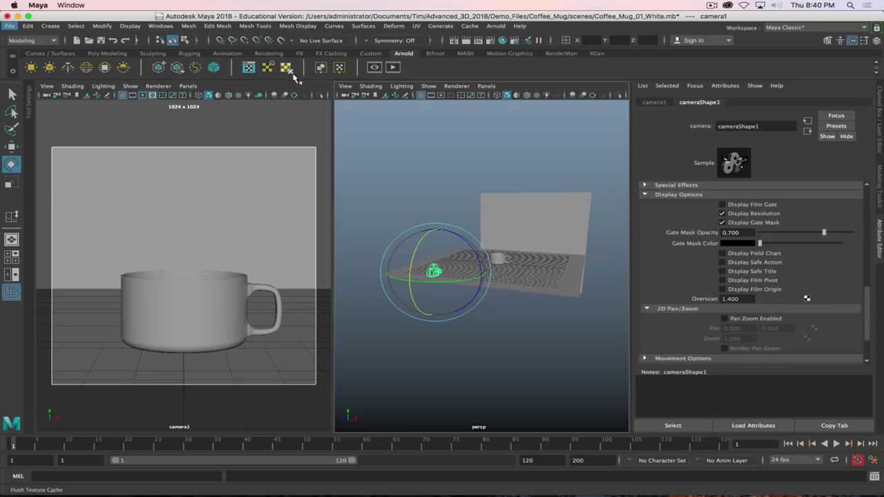
Render camera1 with Arnold, enlarge and reposition the RenderView window, then minimize it.
click(393, 69)
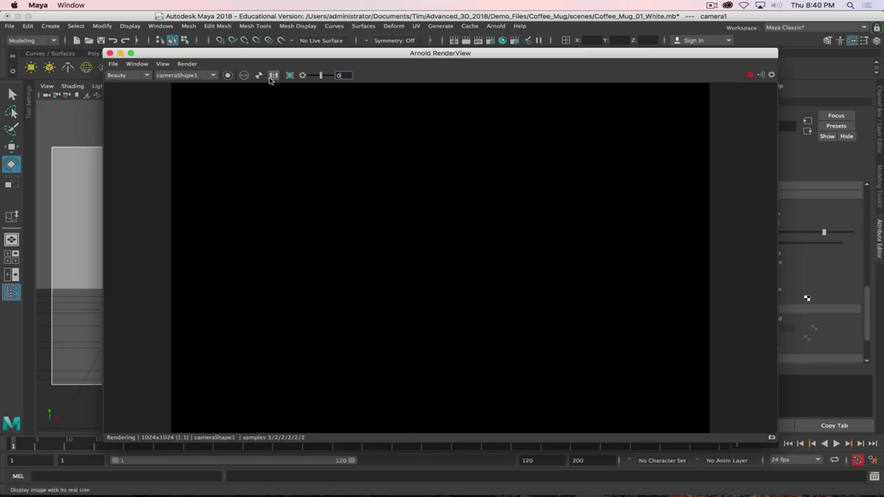
drag(389, 61, 389, 23)
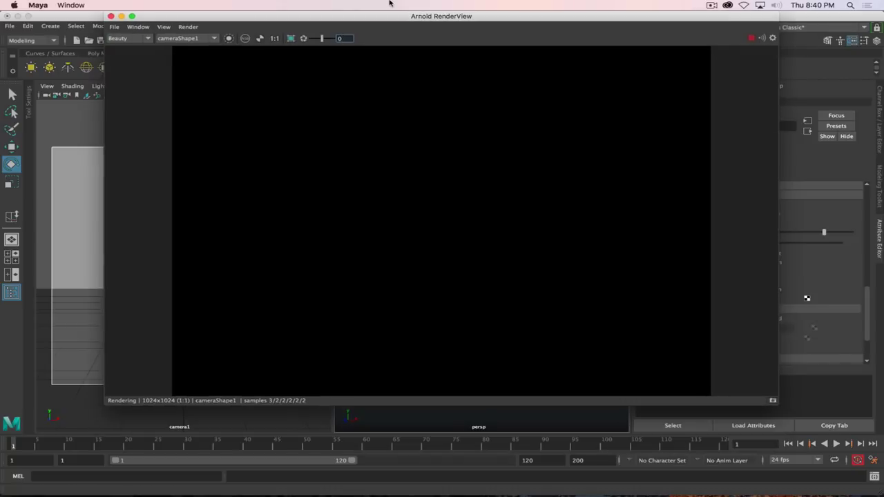
drag(670, 445, 670, 494)
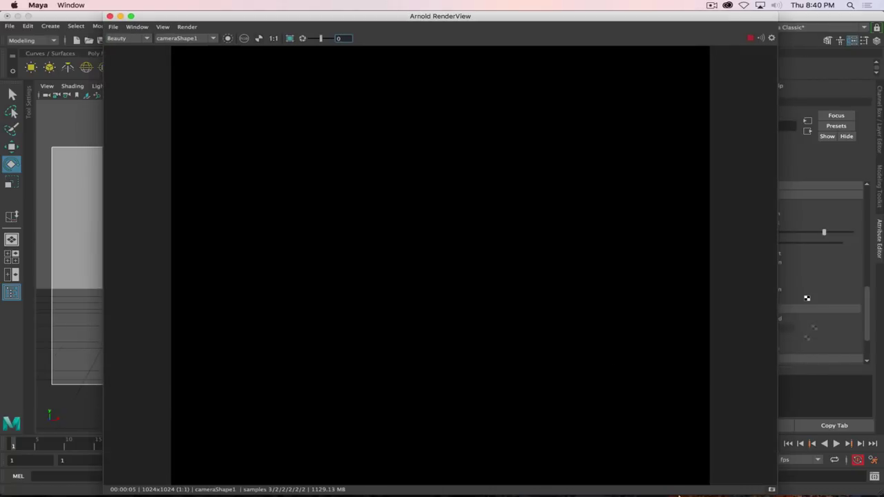
drag(396, 16, 482, 3)
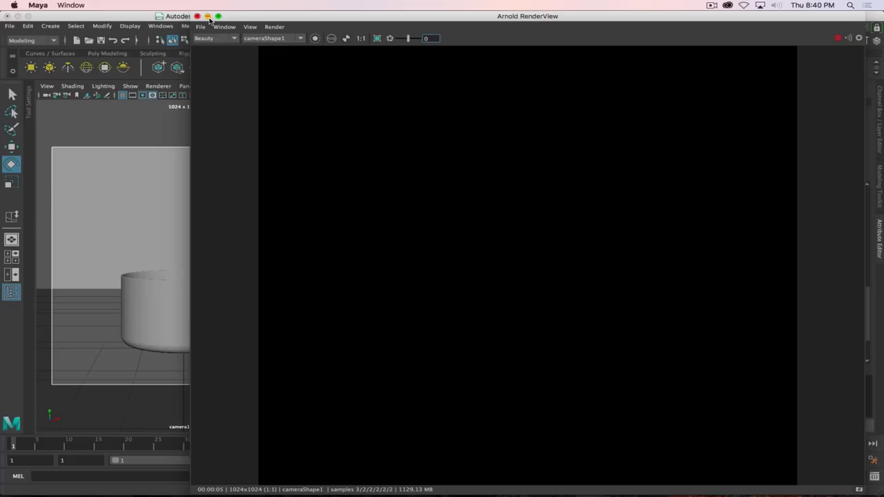
key(super+m)
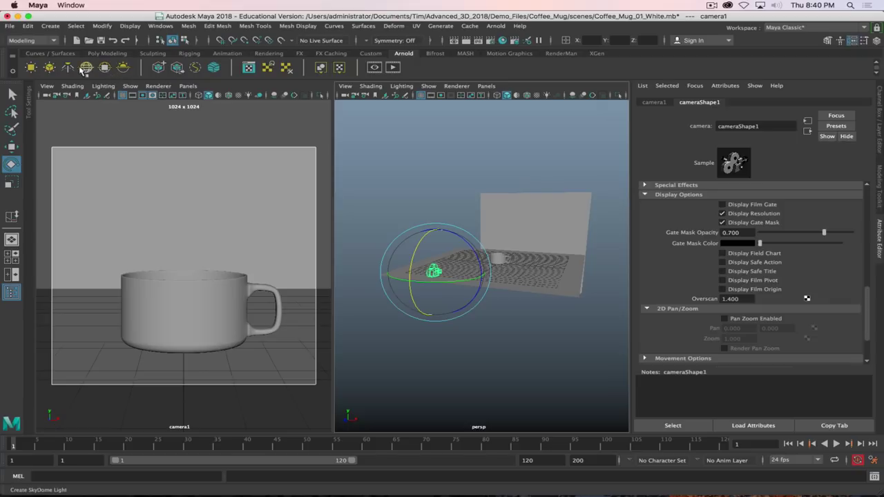
Create an Arnold area light and move it forward and up near the mug.
click(31, 66)
key(w)
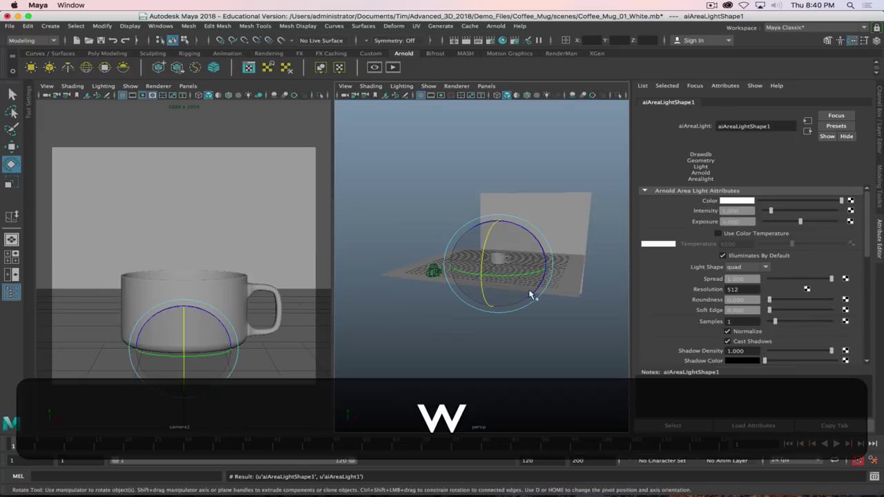
alt+right_drag(442, 283, 510, 284)
drag(509, 284, 464, 321)
drag(486, 257, 500, 234)
alt+drag(464, 328, 504, 284)
Reselect the area light and set its scale manipulator to uniform scaling.
key(r)
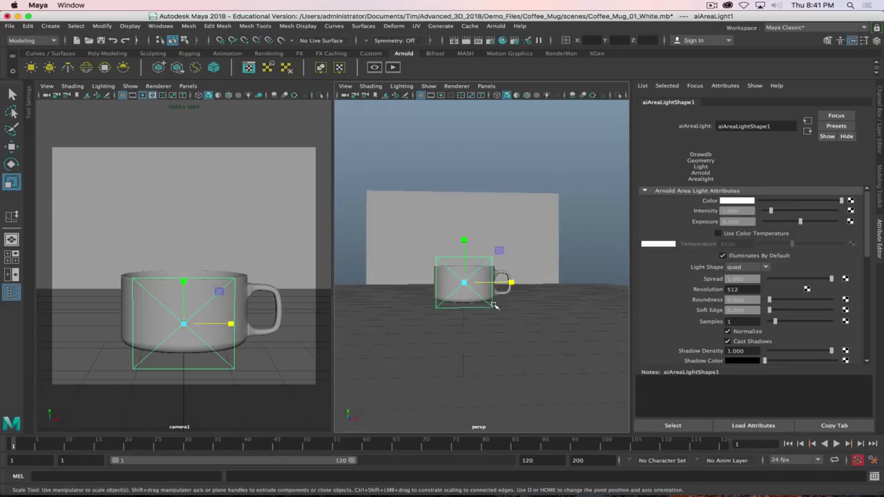
alt+drag(483, 329, 515, 264)
click(514, 265)
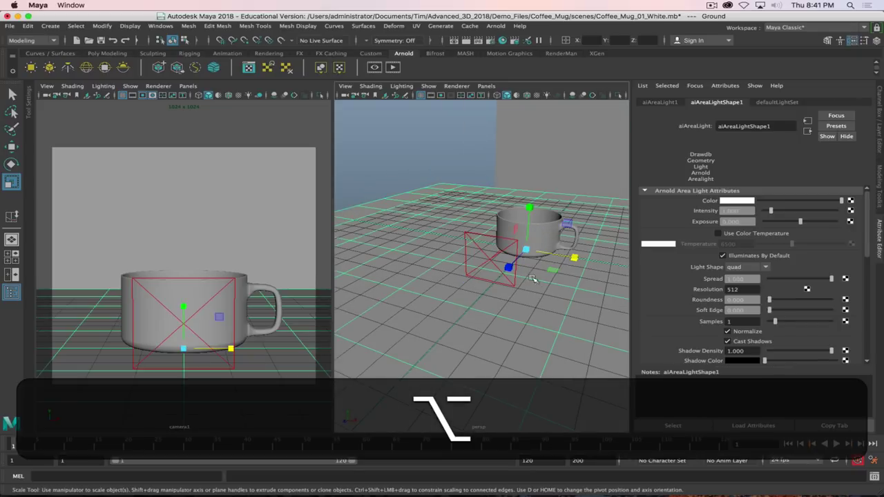
click(515, 265)
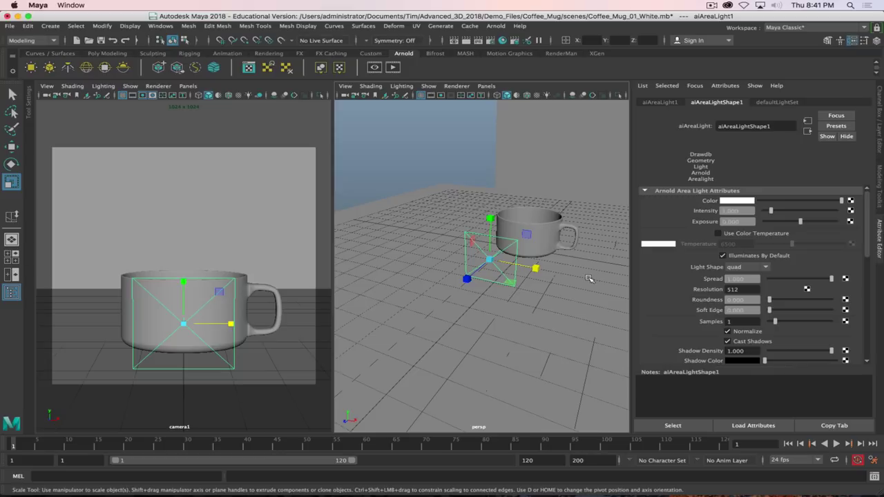
click(489, 259)
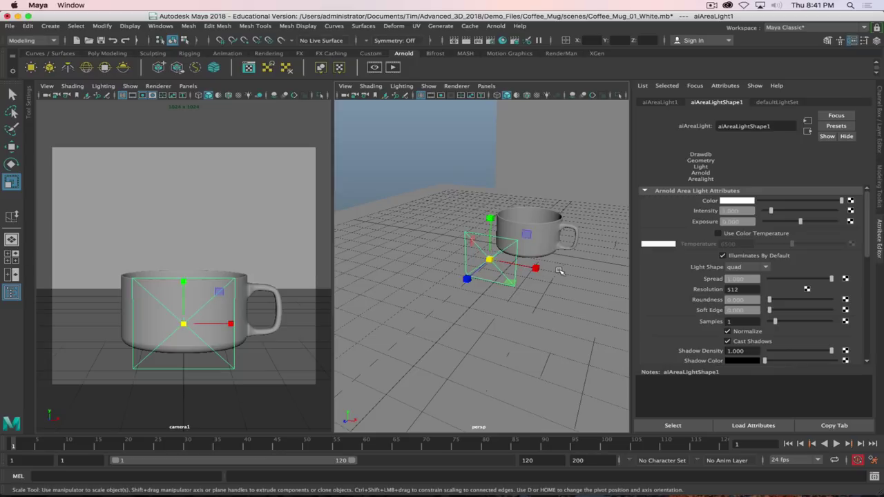
click(486, 243)
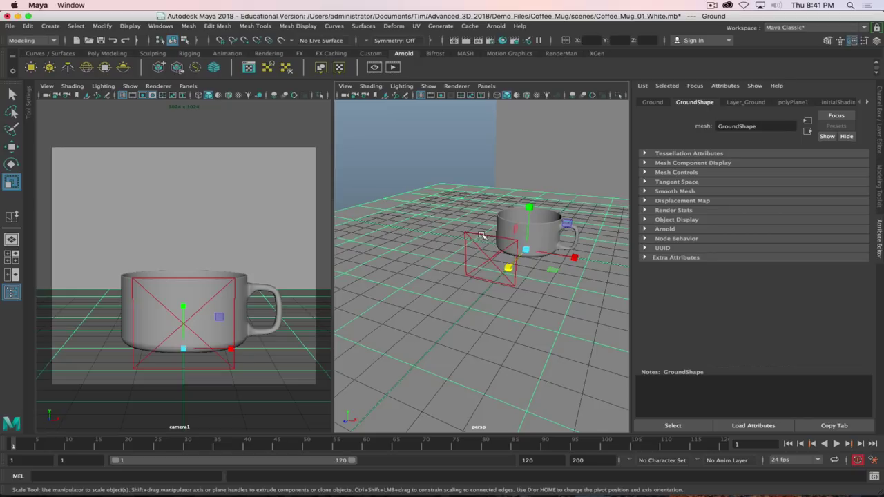
click(483, 236)
Shift the area light left along X and reframe the view around the mug.
key(w)
drag(528, 268, 463, 253)
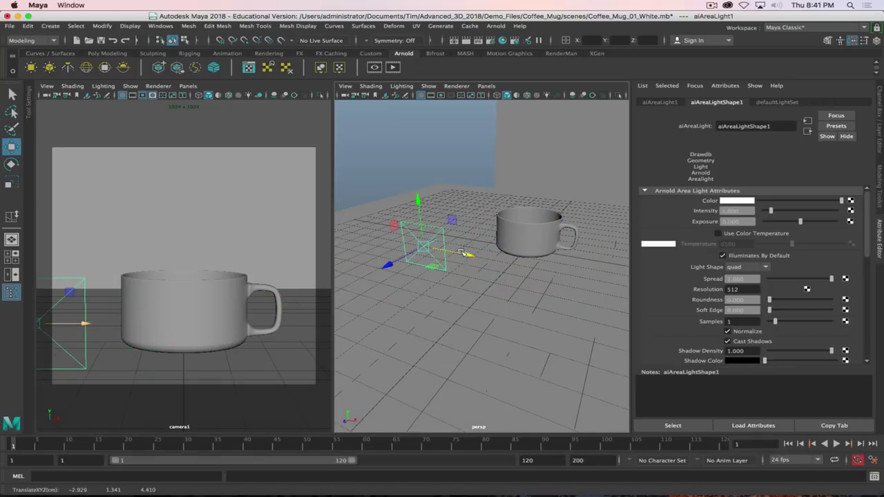
key(r)
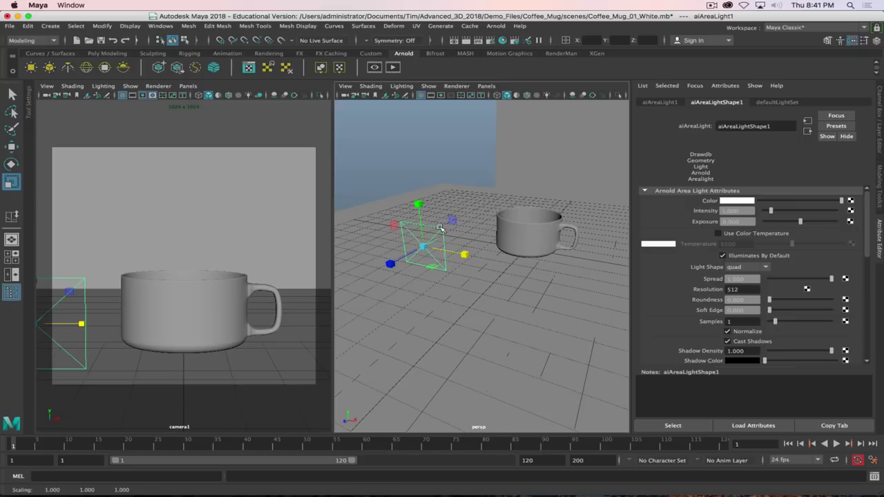
click(418, 204)
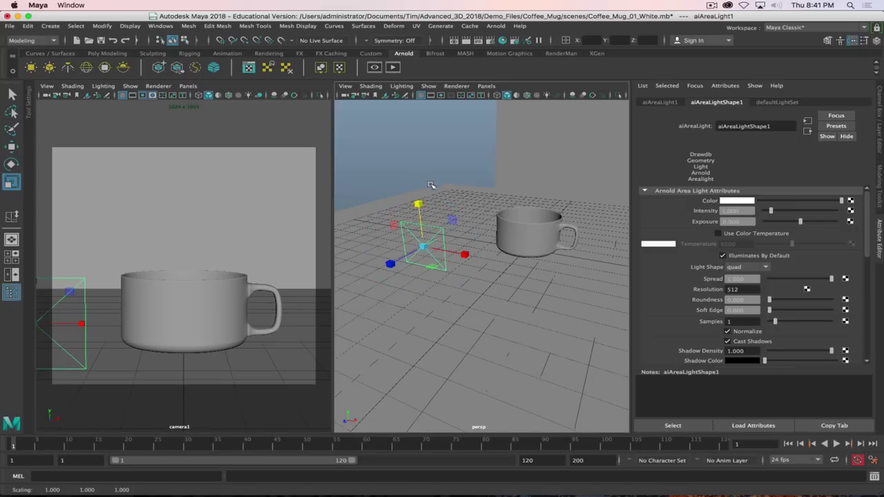
click(712, 5)
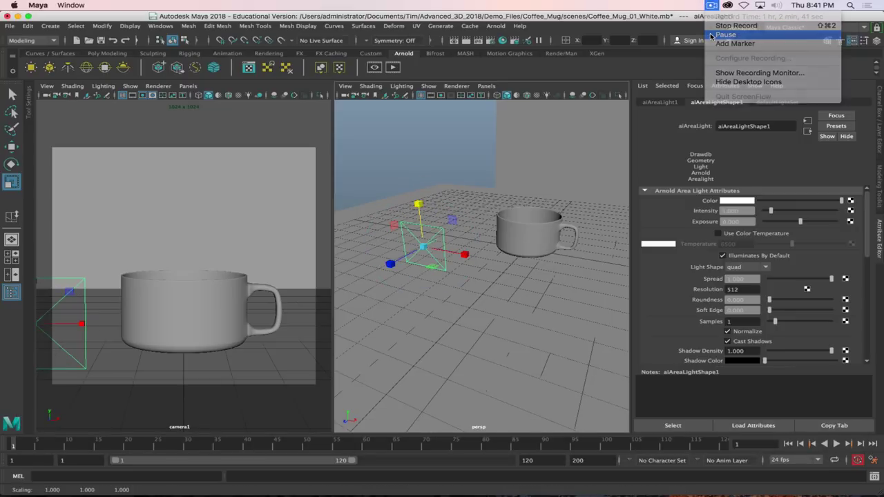
click(718, 32)
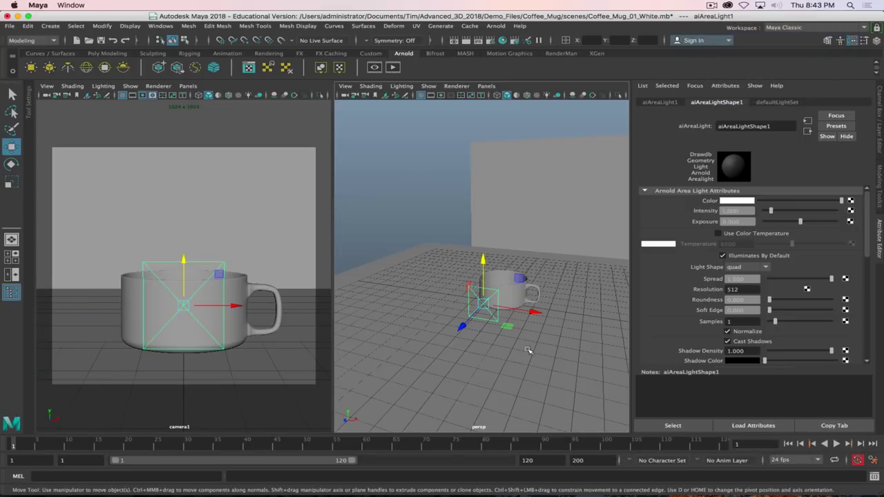
scroll(527, 350, up, 5)
alt+drag(528, 350, 484, 384)
Scale the area light's X to 0.462, about half its width.
key(alt+r)
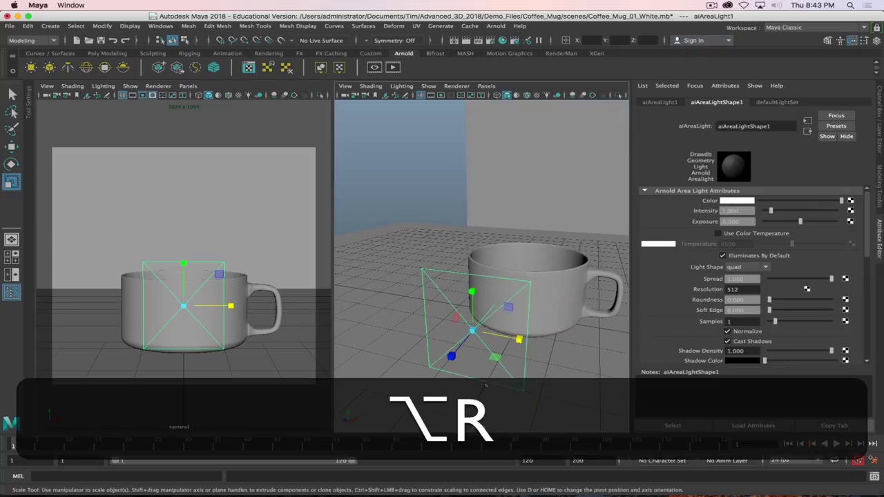
key(r)
drag(519, 339, 487, 332)
alt+right_drag(517, 339, 448, 315)
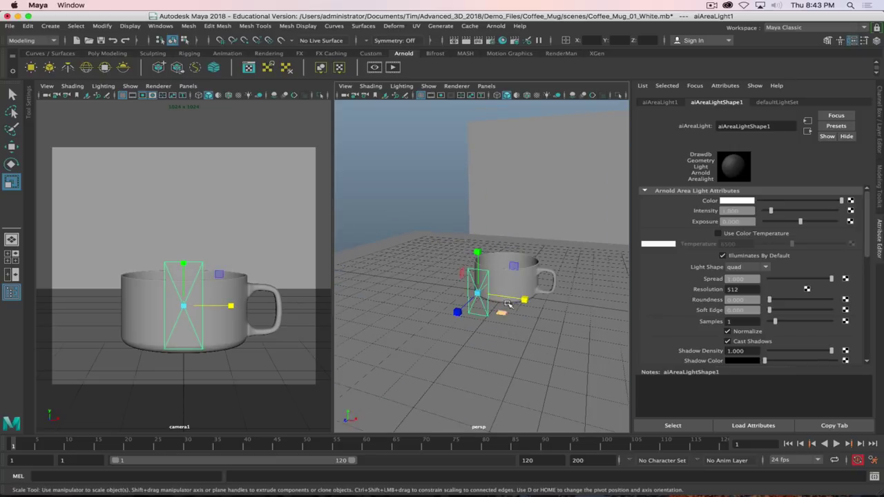
alt+drag(429, 310, 467, 352)
Move the light left beside the mug and rotate it about -44° in Y.
key(w)
drag(509, 283, 426, 303)
key(e)
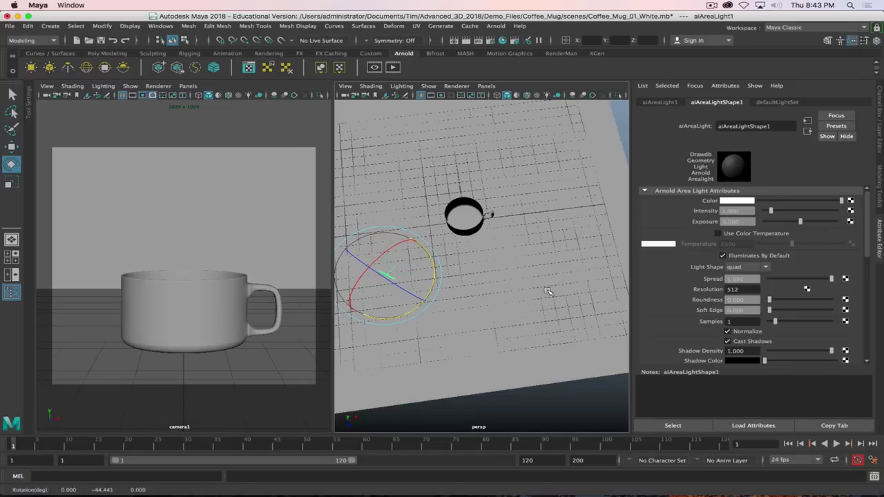
alt+drag(549, 293, 517, 292)
Maximize the perspective view and tumble to an angled view of the mug and light.
key(space)
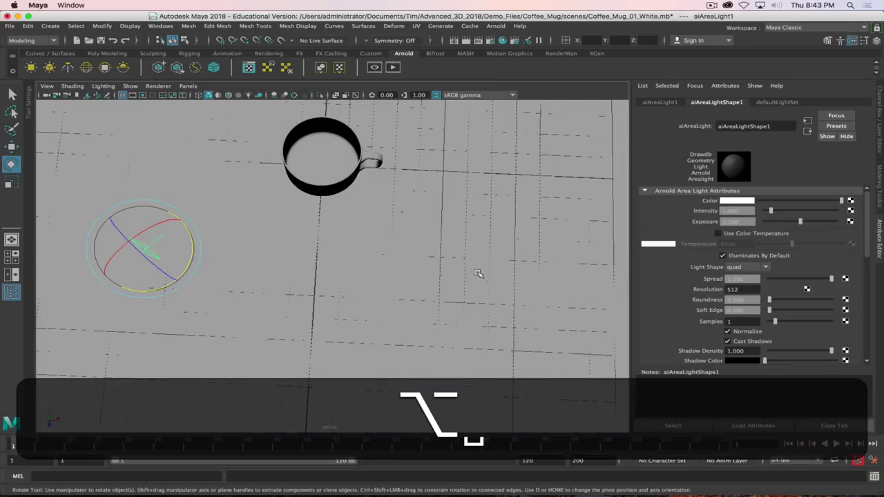
alt+right_drag(416, 221, 447, 271)
alt+drag(448, 271, 442, 244)
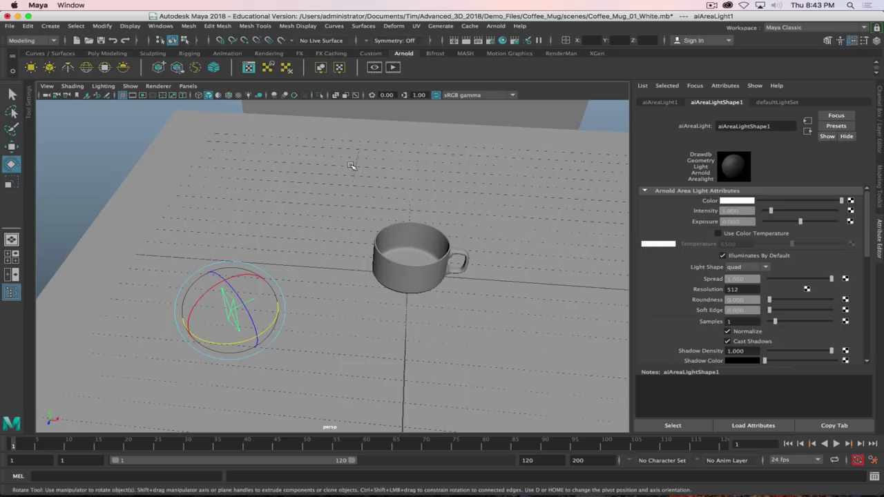
Bring up the hotbox's list of standard camera views.
key(space)
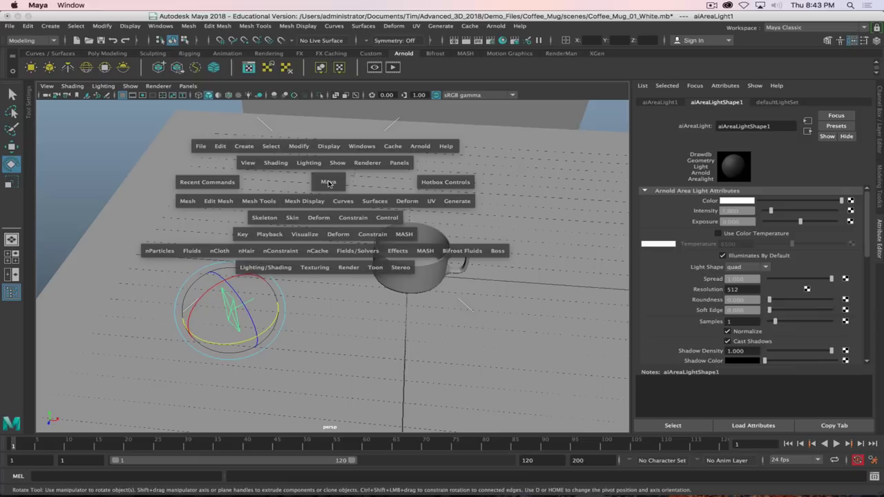
click(333, 185)
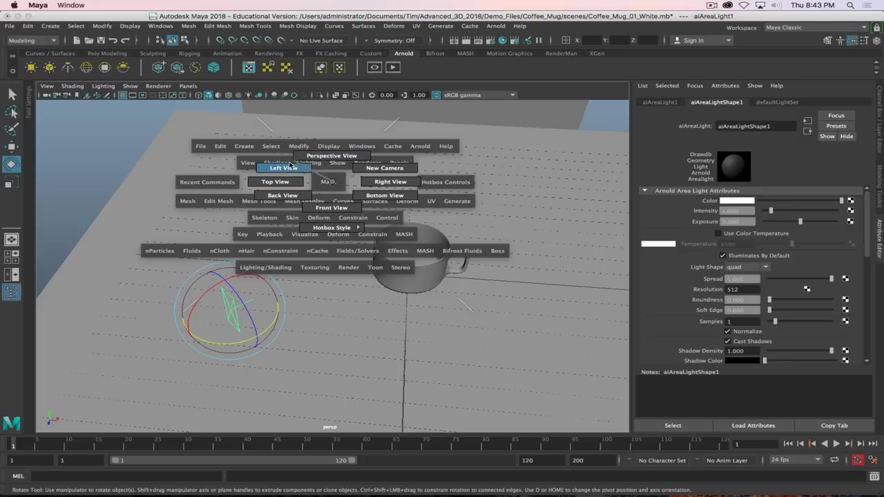
mouse_move(350, 216)
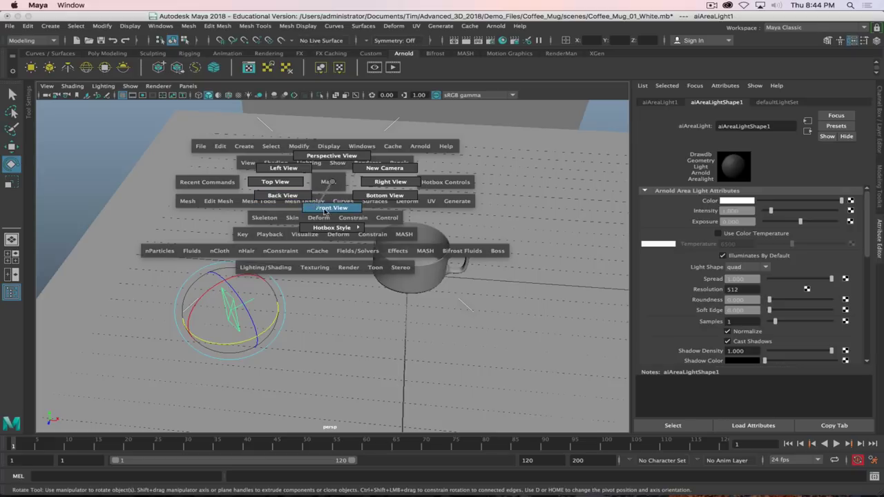
mouse_move(334, 229)
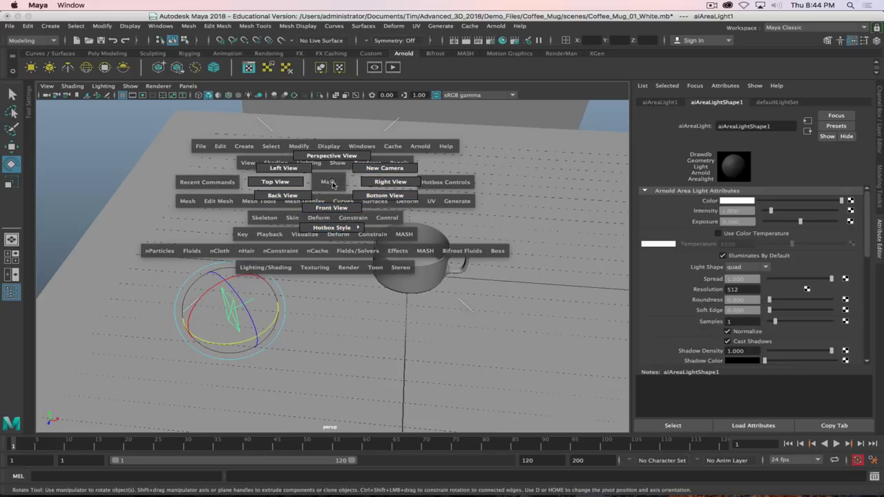
In a wireframe top view, nudge the light left and turn it to face the mug.
drag(332, 185, 309, 186)
scroll(353, 275, down, 8)
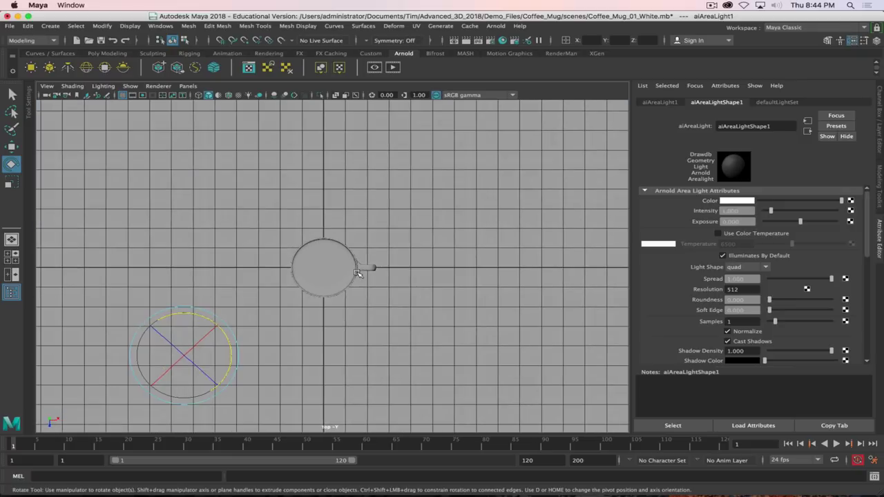
key(4)
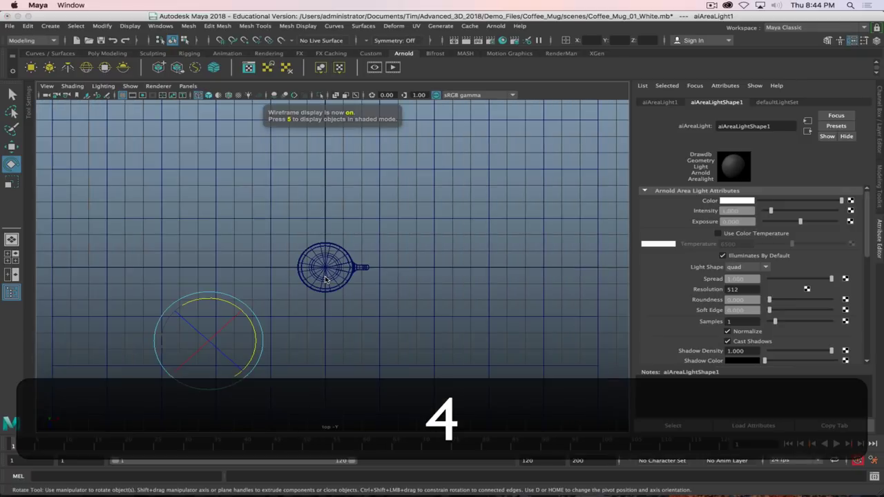
key(w)
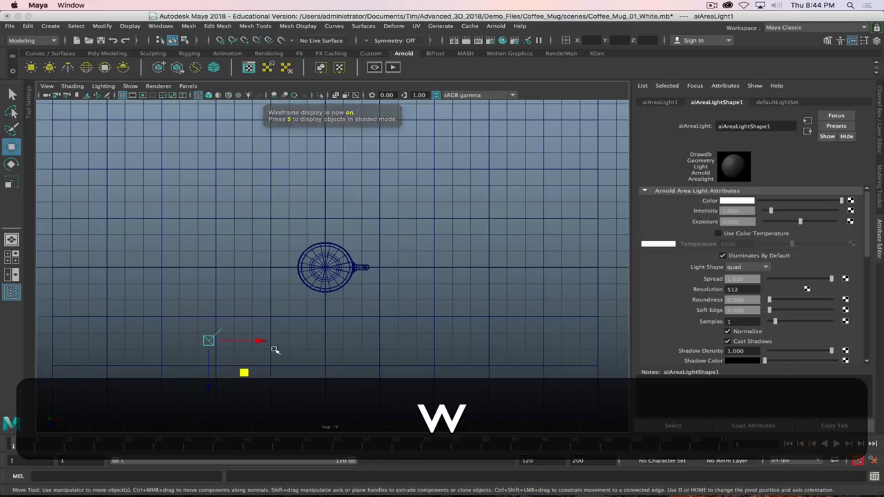
mouse_move(245, 373)
middle_down()
mouse_move(256, 376)
mouse_move(235, 371)
middle_up()
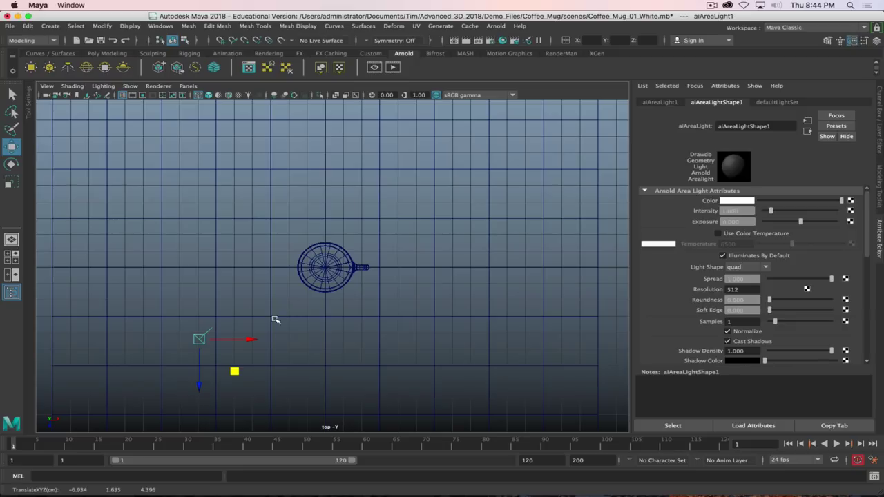
key(r)
key(e)
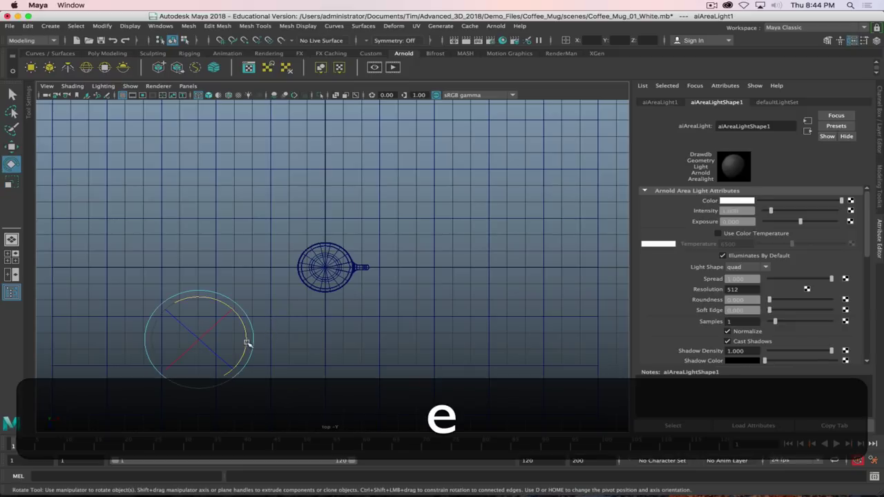
drag(248, 345, 251, 351)
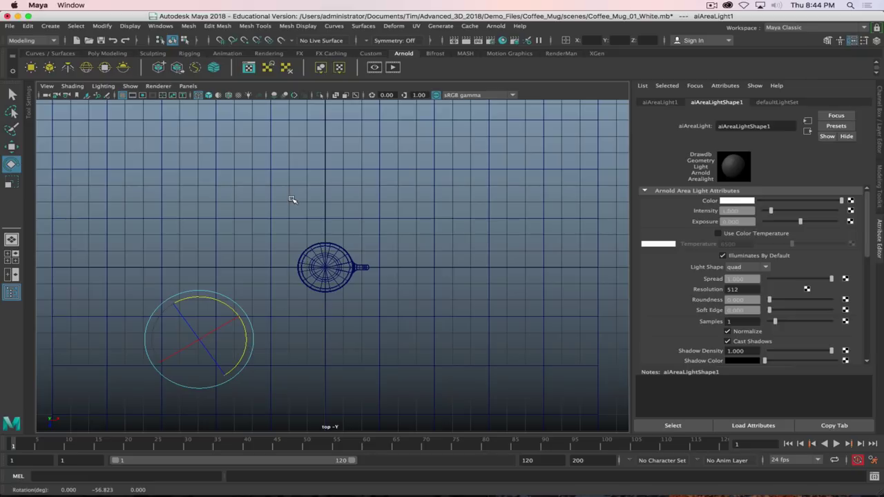
Switch the viewport to the front view through the hotbox.
key(space)
click(301, 219)
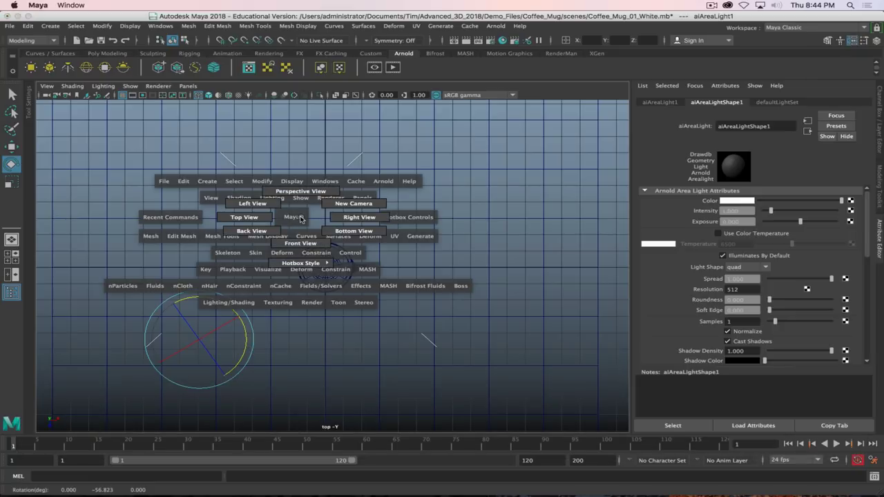
drag(300, 219, 301, 246)
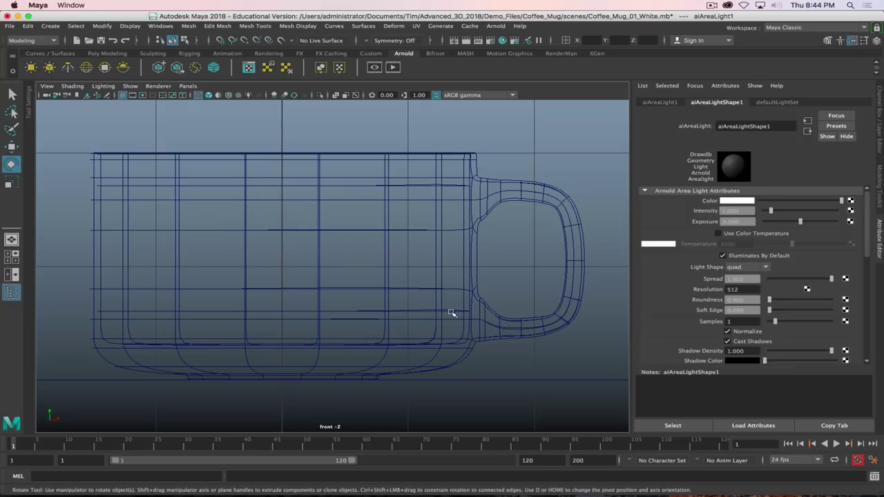
Cycle the viewport through perspective, side and top views, then return to front.
key(space)
drag(377, 206, 377, 206)
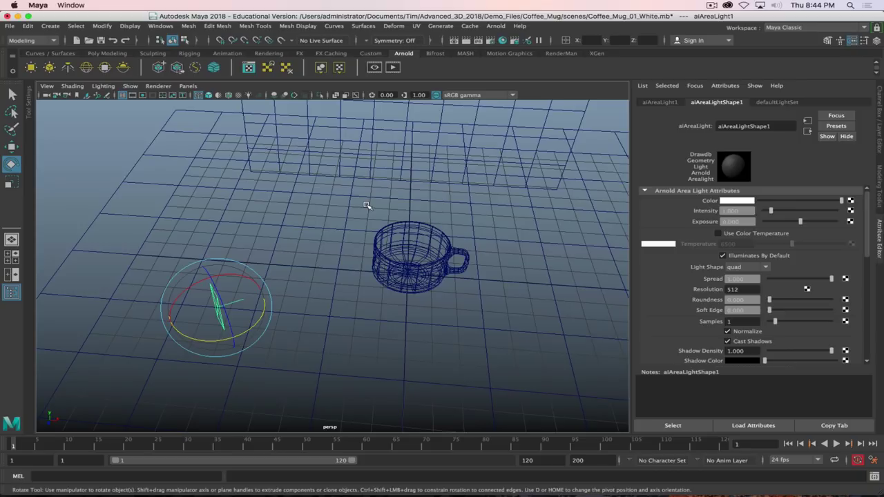
key(space)
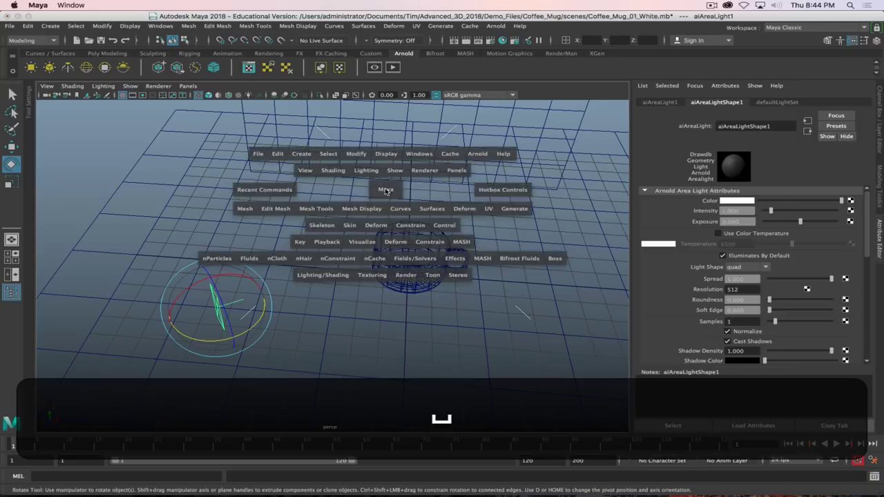
drag(374, 206, 369, 330)
key(space)
drag(456, 279, 321, 275)
key(space)
key(space)
key(space)
click(328, 278)
key(space)
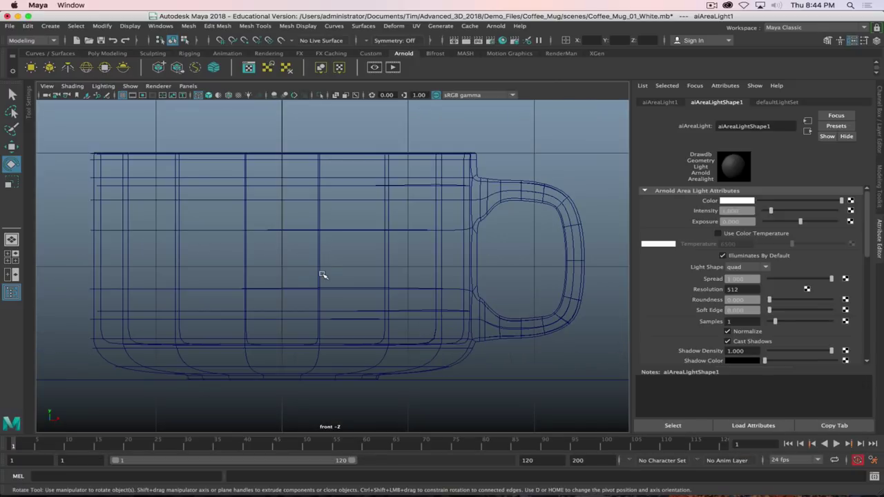
key(space)
mouse_move(351, 244)
mouse_down()
mouse_move(351, 225)
mouse_move(360, 249)
mouse_move(360, 226)
mouse_move(361, 252)
mouse_move(314, 211)
mouse_move(411, 224)
mouse_move(363, 253)
mouse_up()
key(space)
key(space)
Tilt the area light down toward the mug, about -13.4° in X.
scroll(350, 290, down, 10)
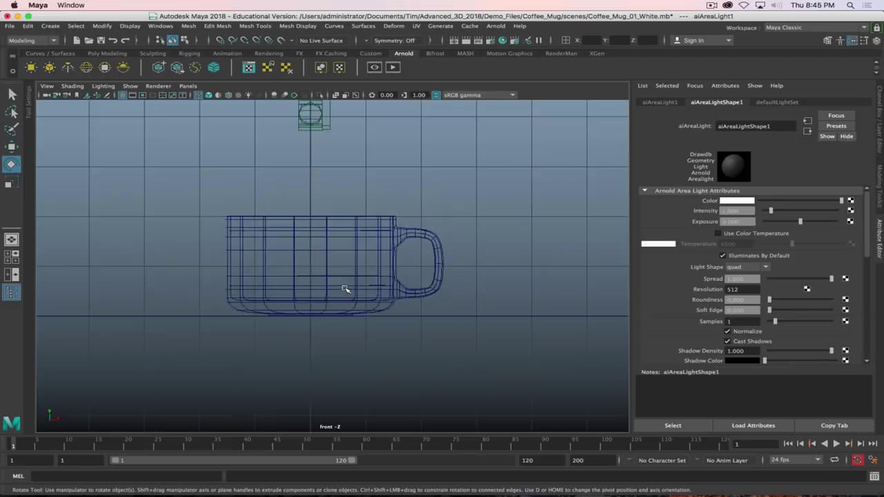
scroll(345, 290, up, 2)
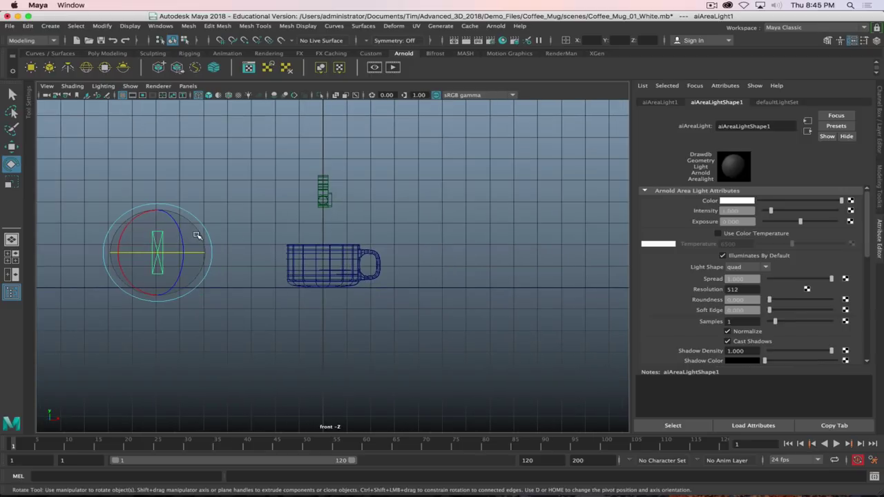
drag(128, 228, 157, 168)
key(w)
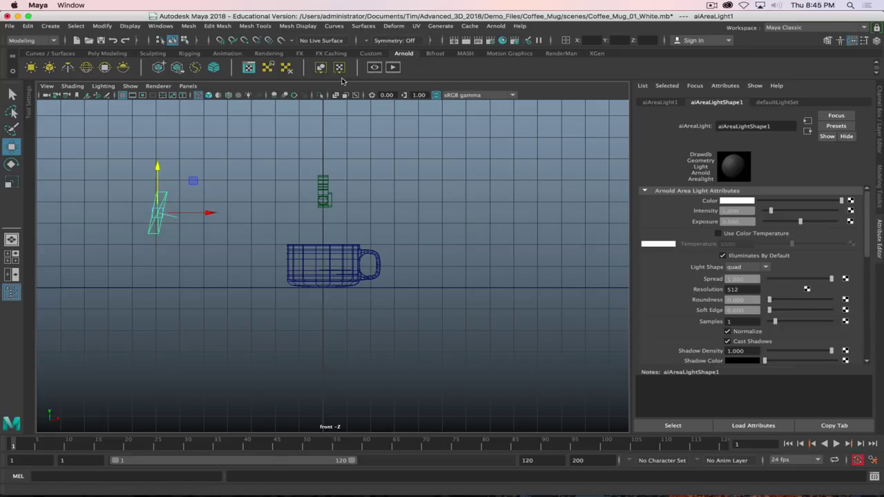
Run a first Arnold render of the scene, then close RenderView.
click(393, 67)
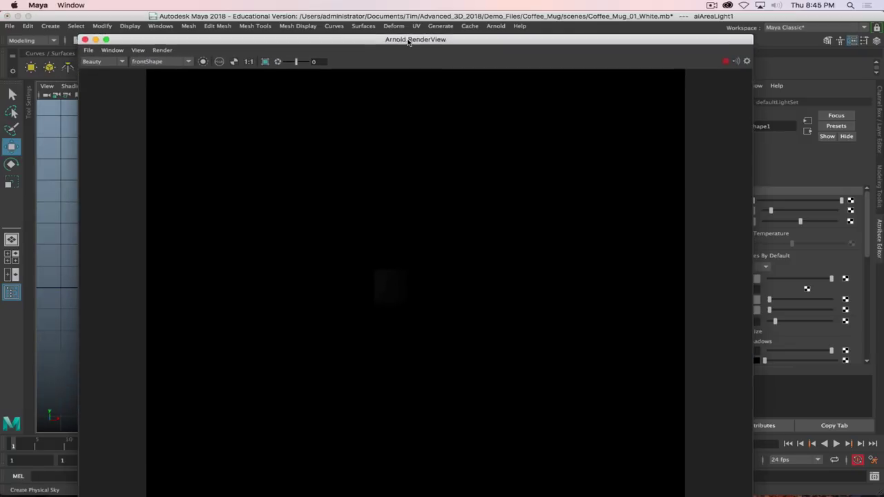
drag(408, 40, 460, 18)
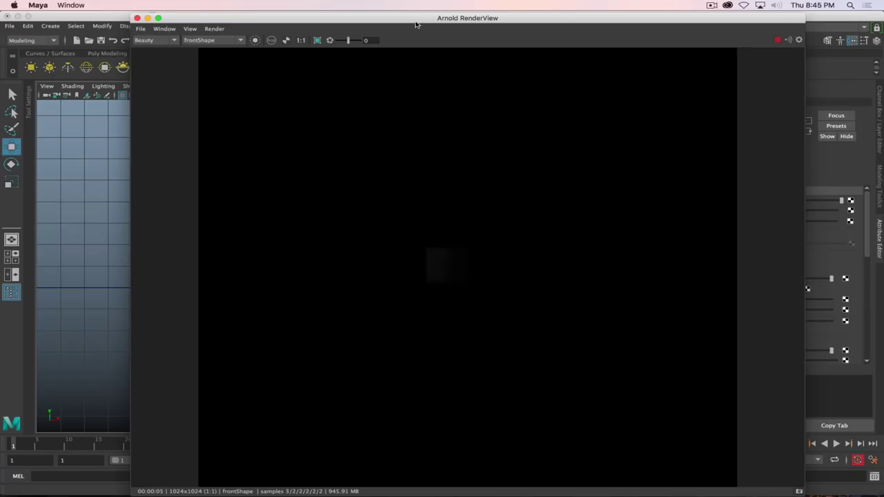
key(super+w)
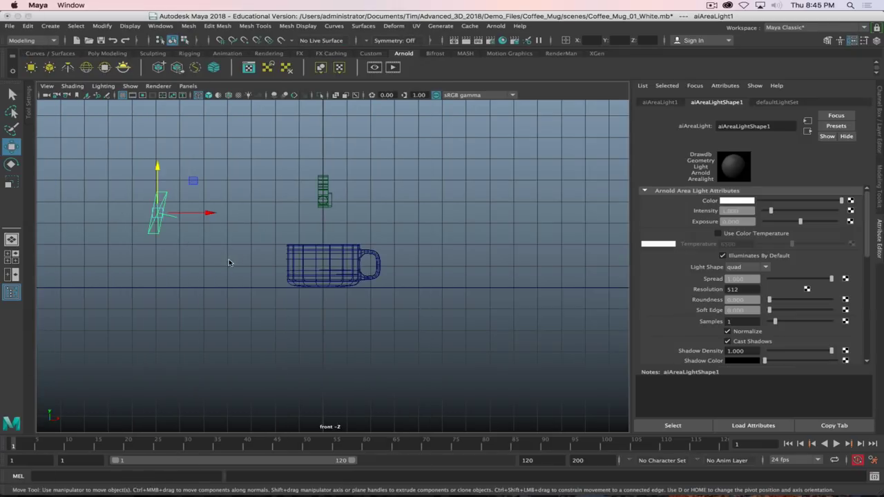
Shade the front view, show camera1 beside it, and render again with RenderView moved aside.
key(5)
key(space)
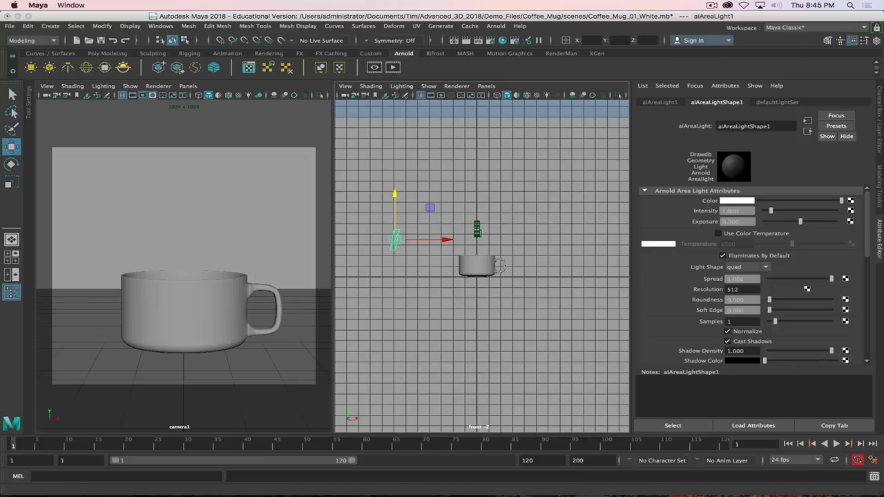
click(393, 67)
drag(468, 14, 223, 10)
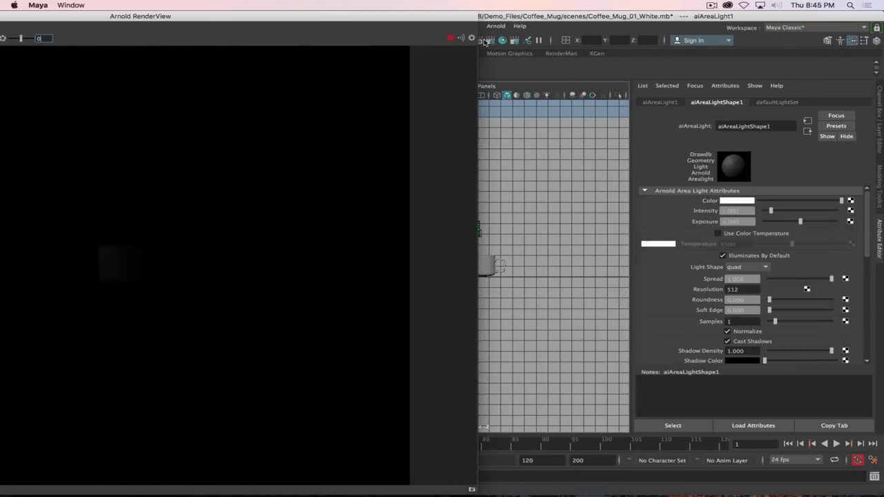
drag(408, 18, 258, 14)
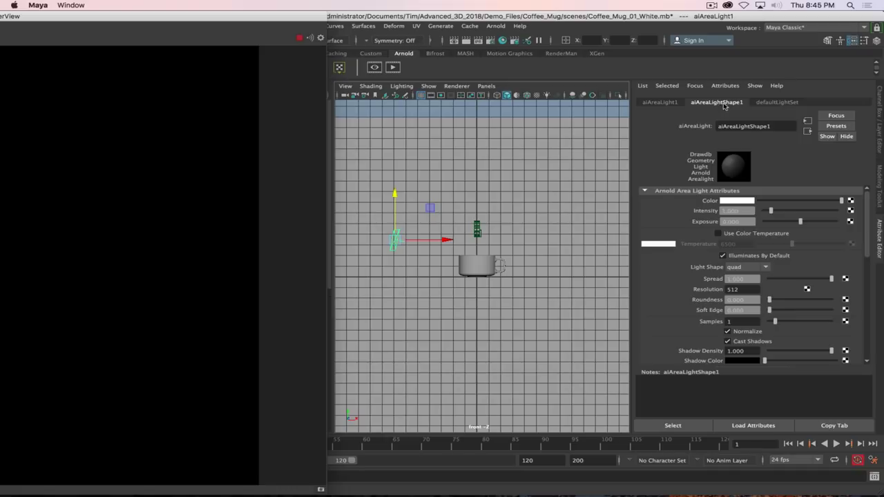
click(881, 126)
Rename the area light to Key_Light in the Channel Box.
double_click(654, 105)
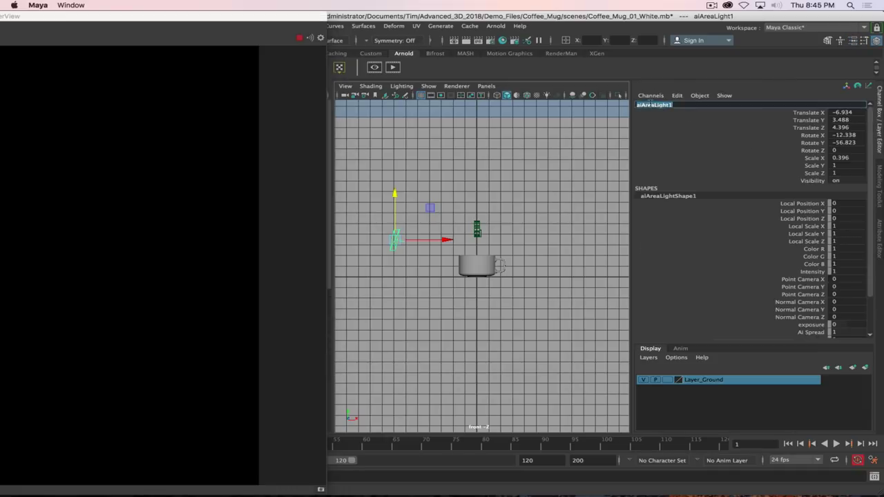
text(KEY_L)
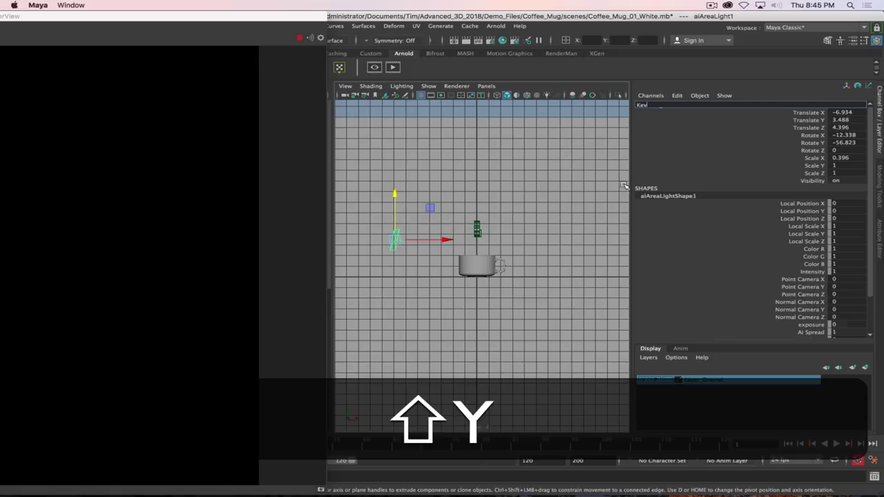
text(ight)
key(Return)
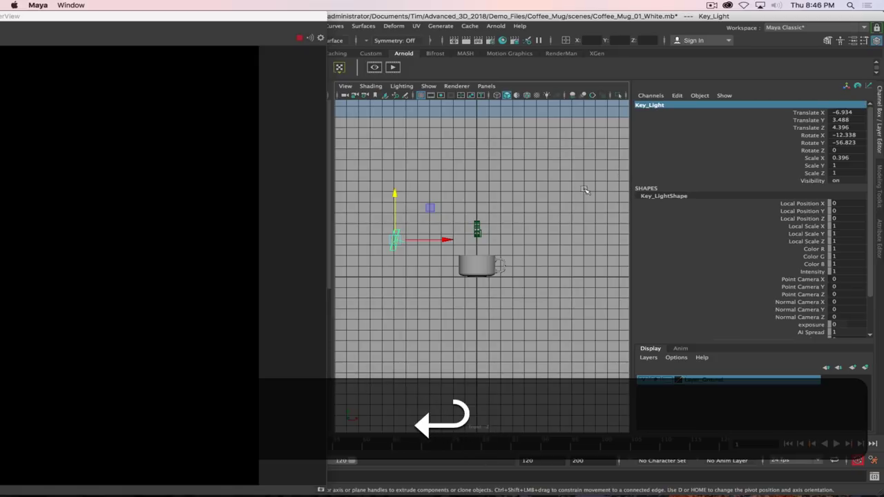
Set Key_Light's intensity to 3 and exposure to 5.
click(879, 239)
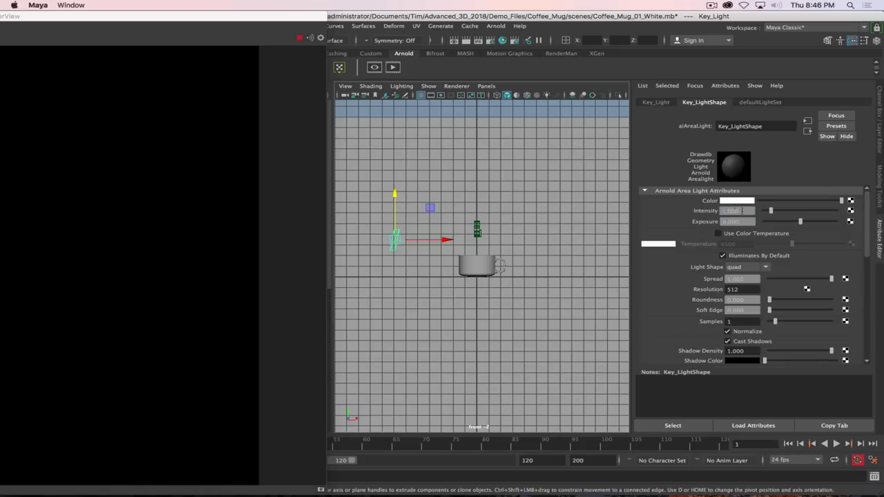
click(740, 211)
text(3)
key(Return)
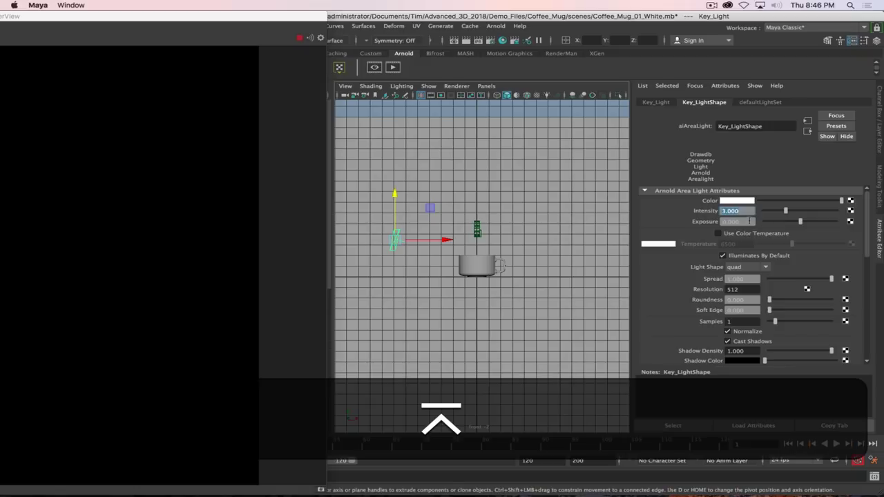
click(748, 221)
text(5)
key(Return)
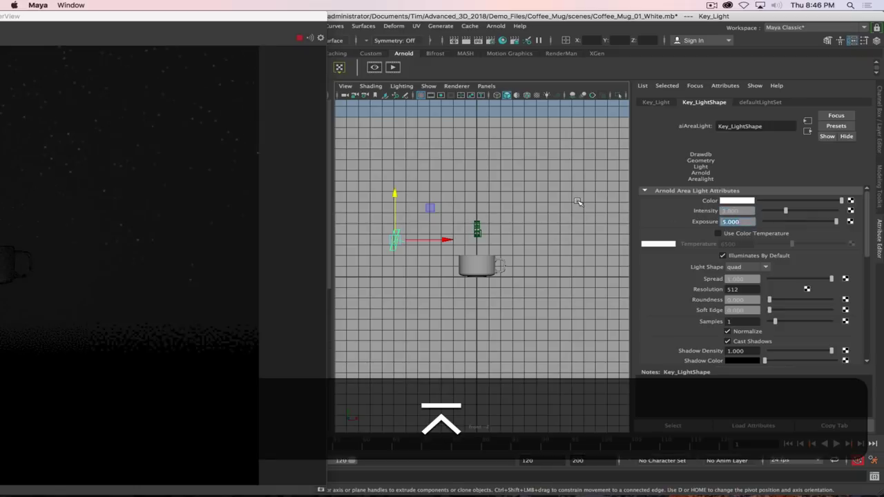
double_click(136, 16)
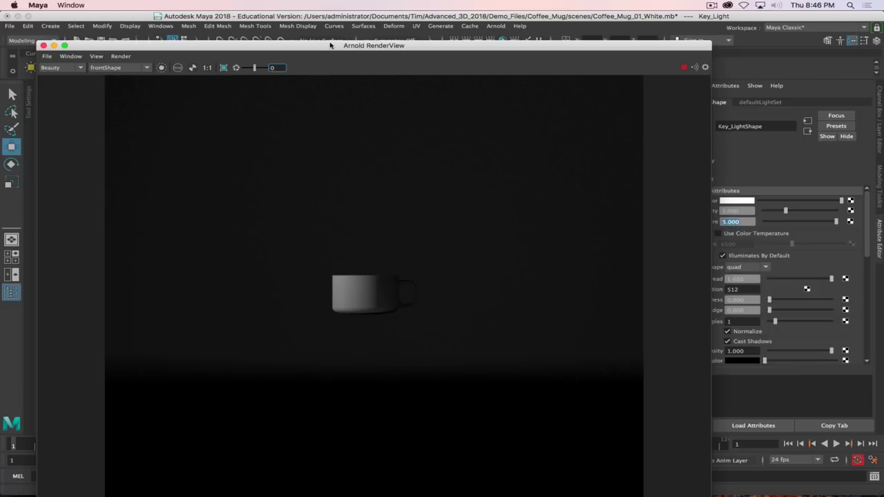
Set Arnold RenderView's camera to cameraShape1 and move the window aside to reveal Maya.
drag(313, 46, 475, 43)
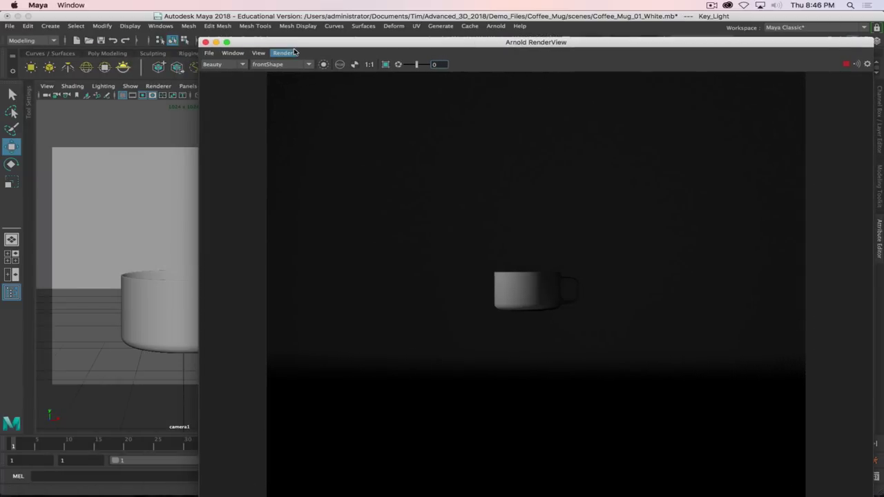
click(258, 53)
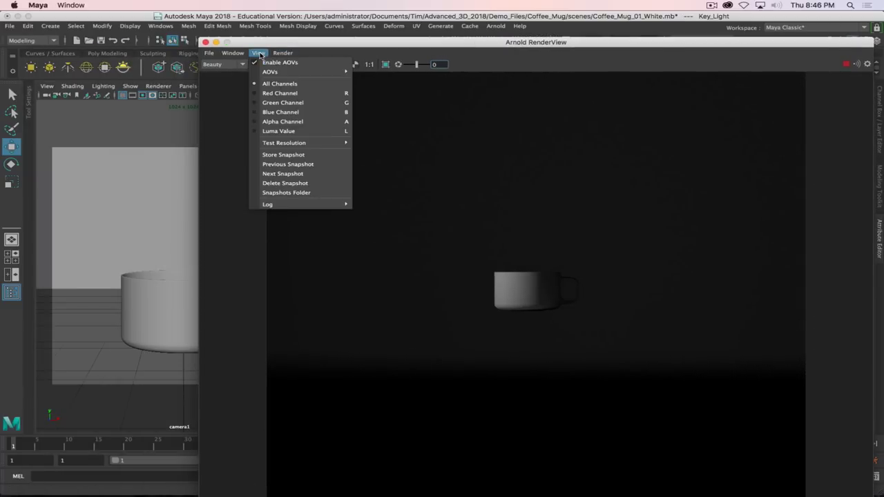
mouse_move(243, 53)
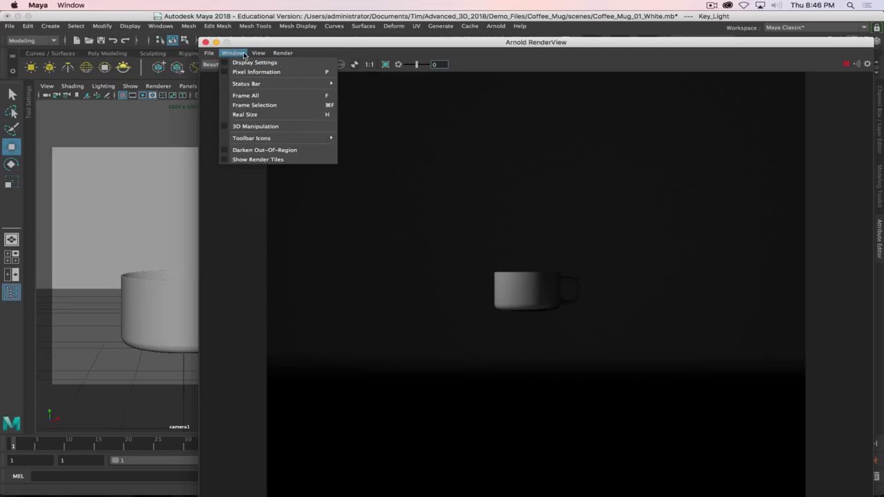
mouse_move(282, 53)
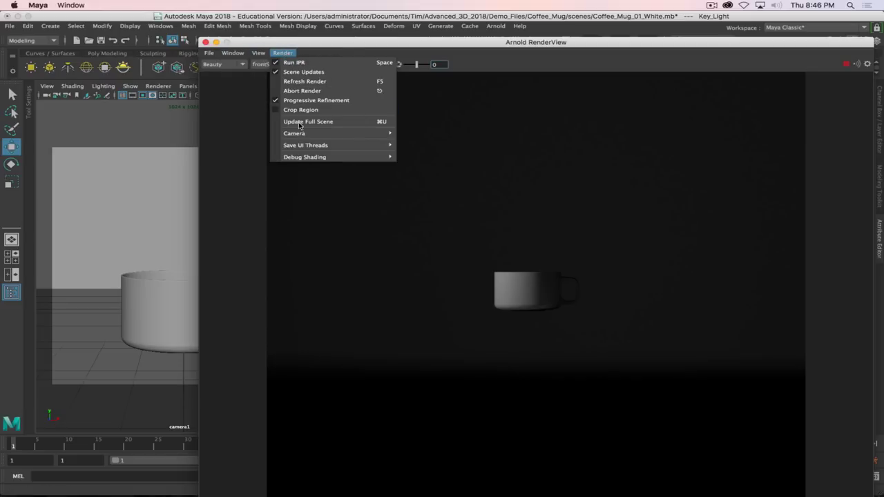
mouse_move(304, 133)
click(442, 138)
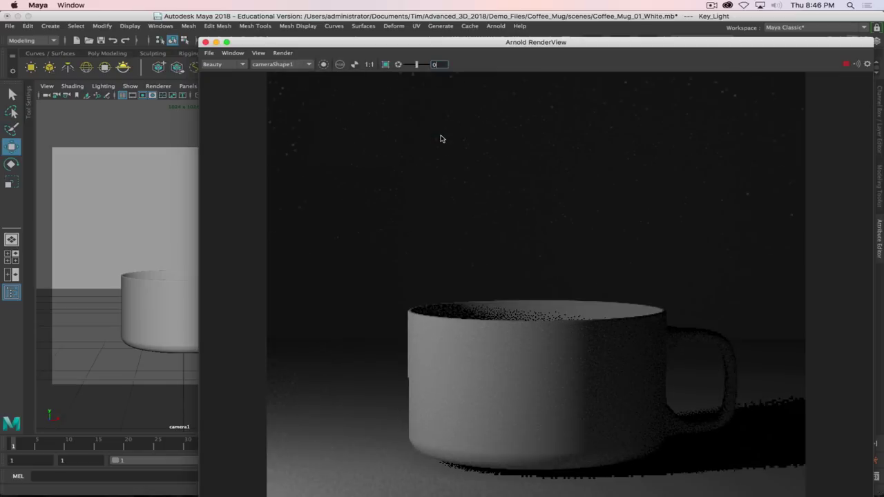
drag(476, 42, 407, 13)
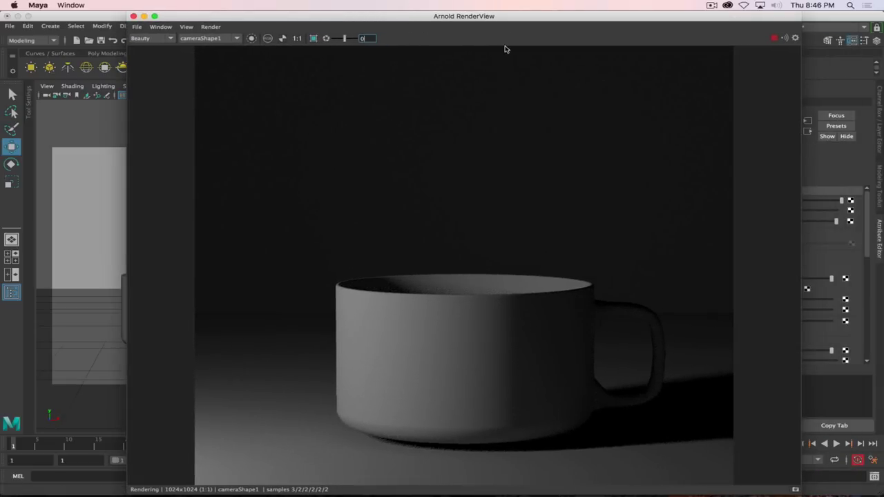
drag(518, 19, 0, 27)
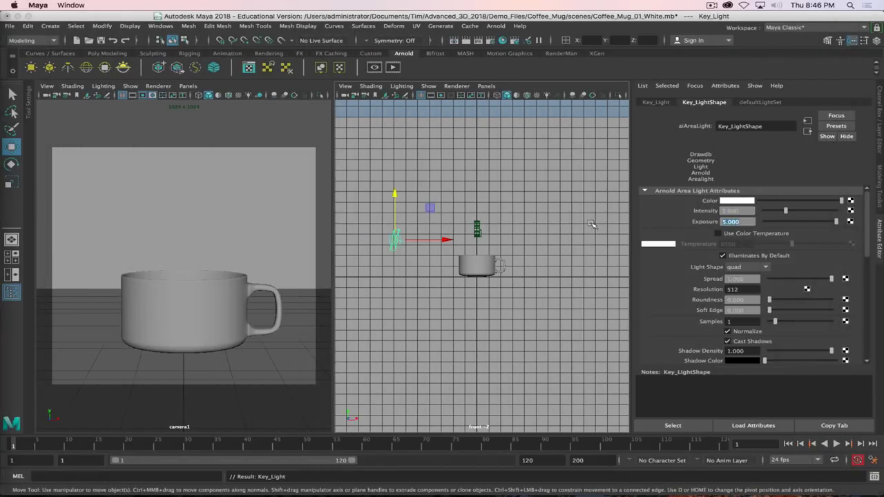
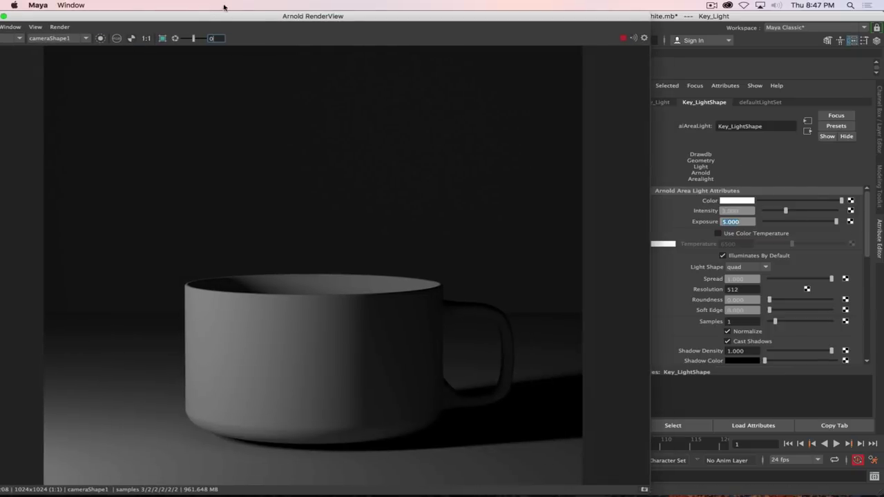
Move the render window aside, enable Use Color Temperature on Key_LightShape, and try temperature values.
drag(207, 16, 311, 15)
drag(430, 19, 250, 3)
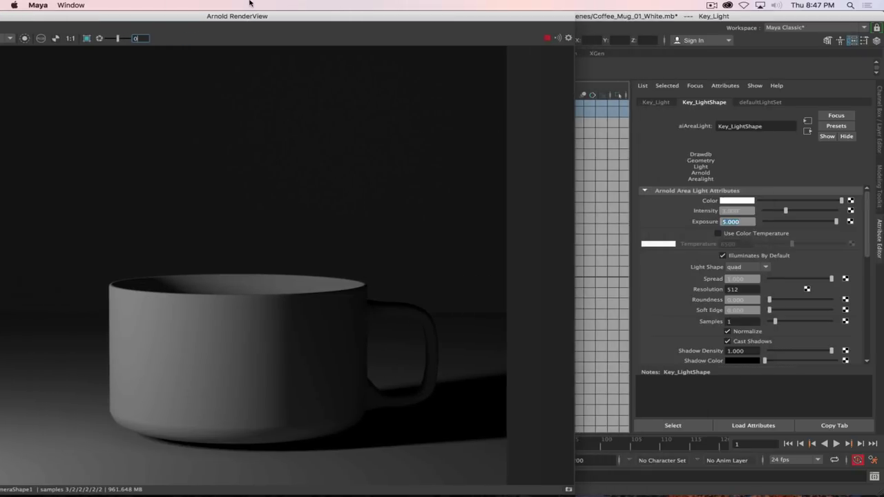
click(724, 235)
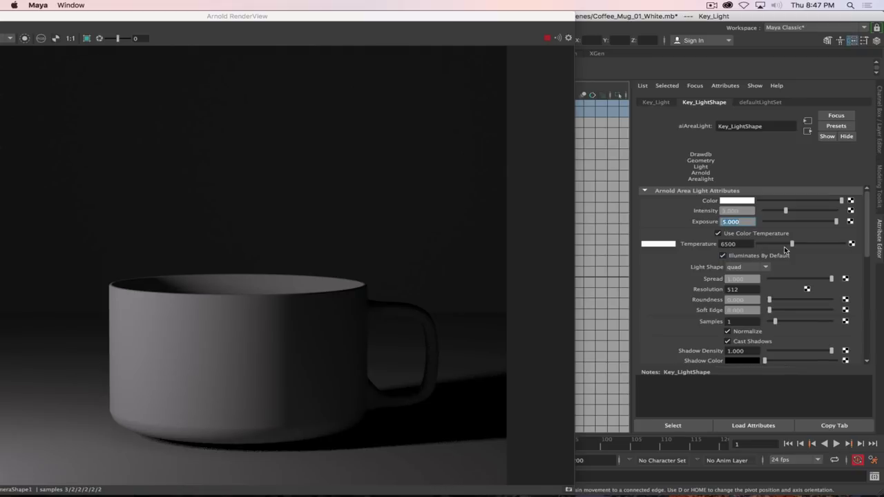
drag(793, 246, 774, 247)
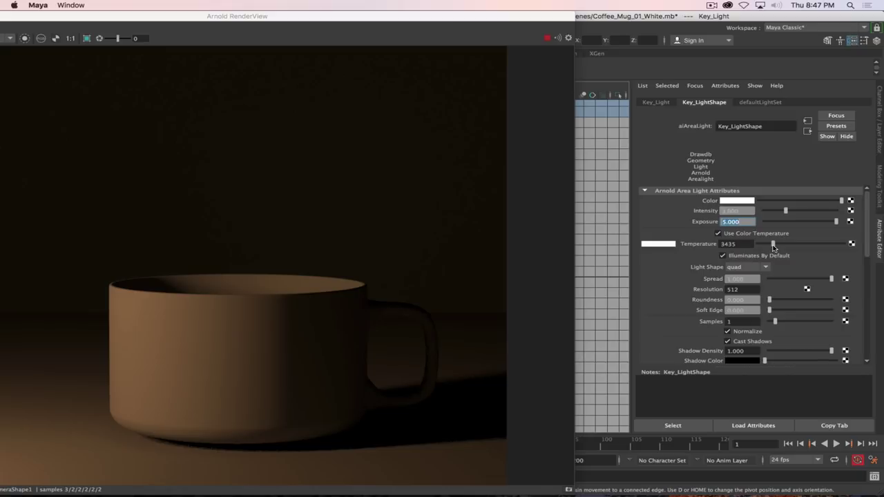
drag(774, 247, 786, 246)
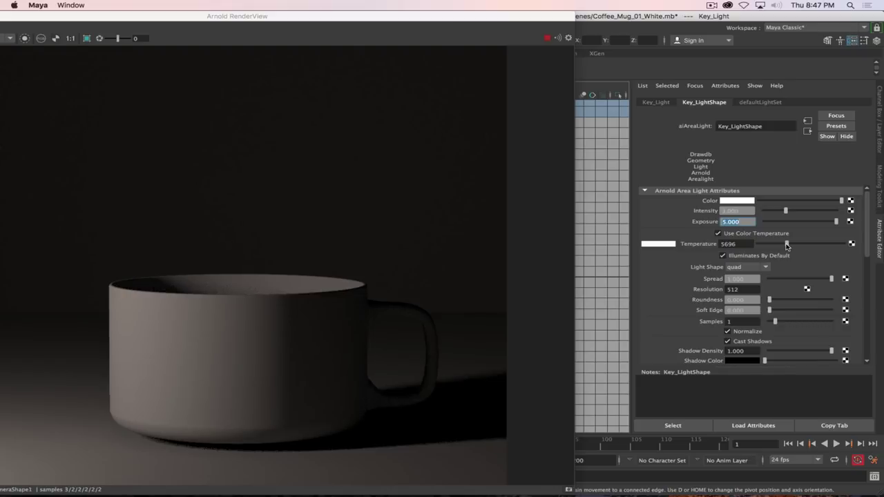
drag(787, 245, 789, 244)
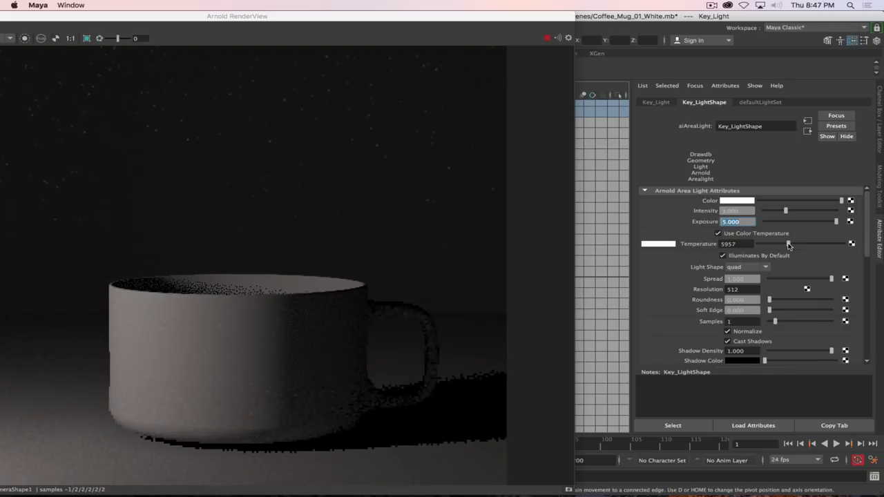
drag(789, 244, 799, 245)
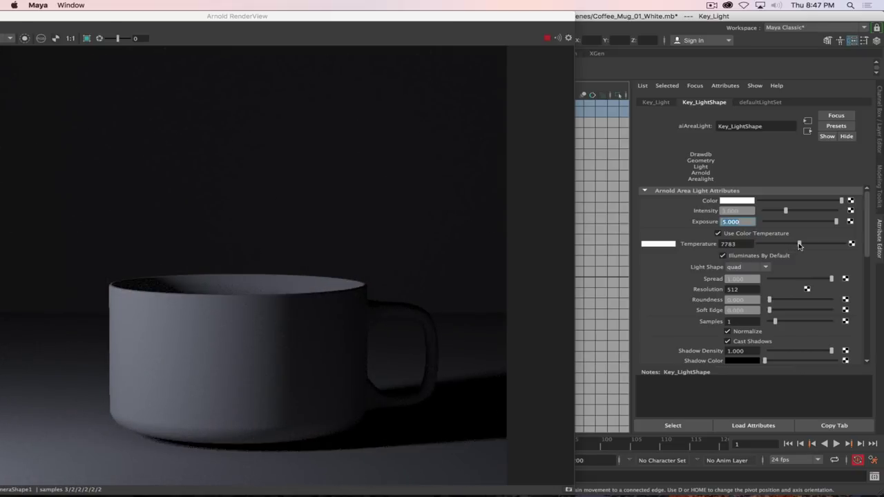
drag(800, 246, 794, 245)
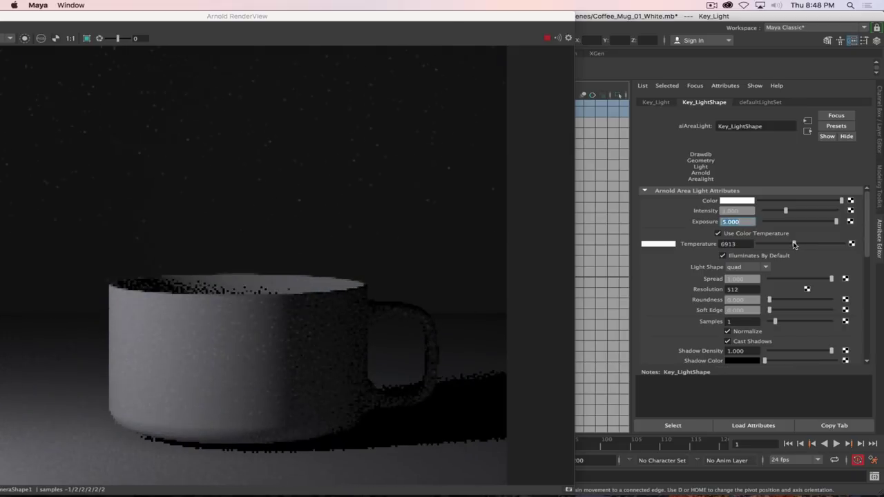
Set the key light's Temperature to 7000 and minimize the Arnold RenderView.
double_click(733, 243)
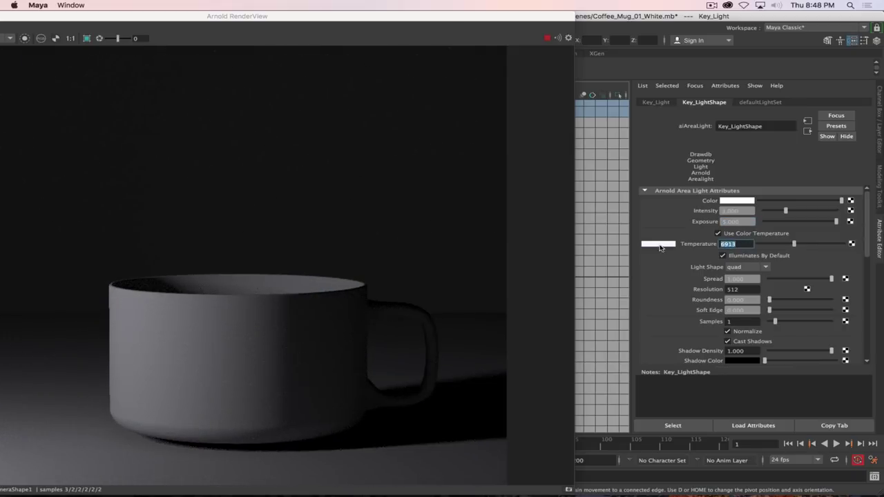
text(8000)
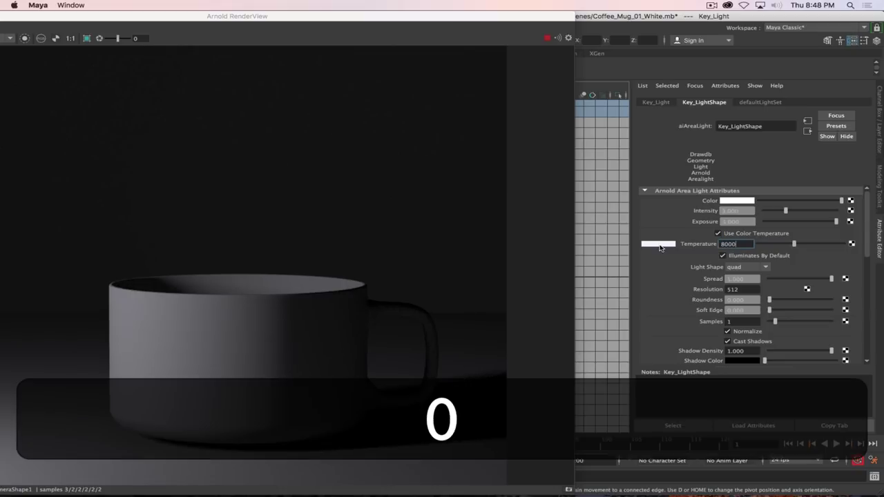
key(Return)
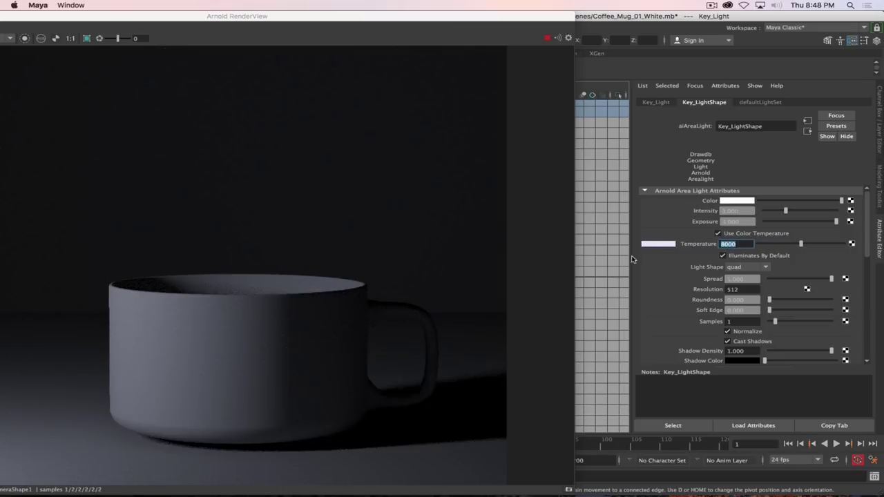
text(7000)
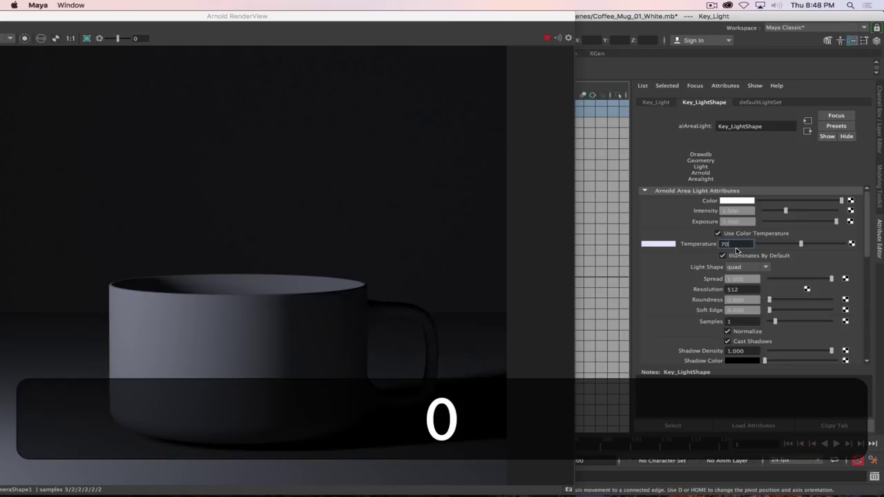
key(Return)
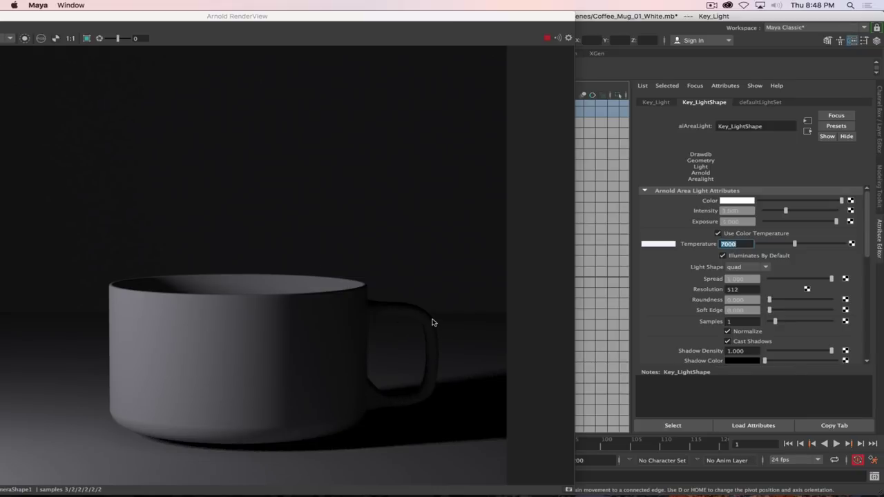
double_click(301, 19)
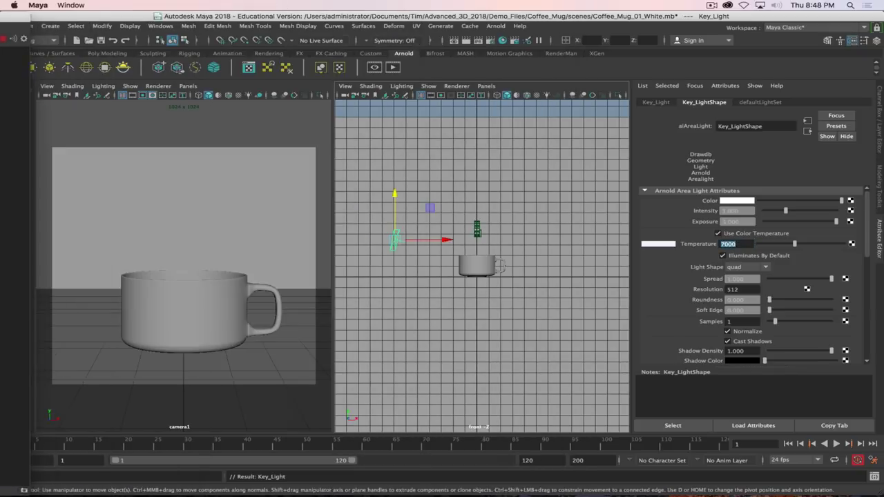
Switch to the perspective view and create a new Arnold area light.
key(space)
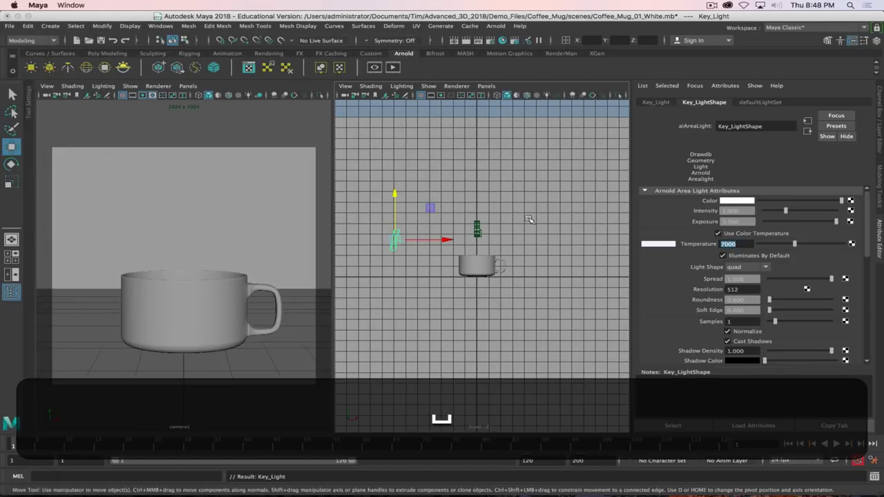
click(504, 217)
key(space)
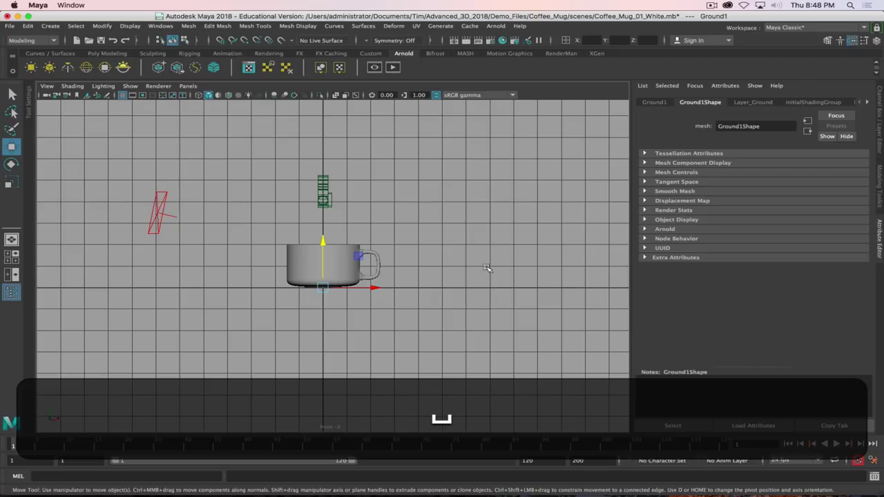
key(space)
drag(484, 260, 483, 238)
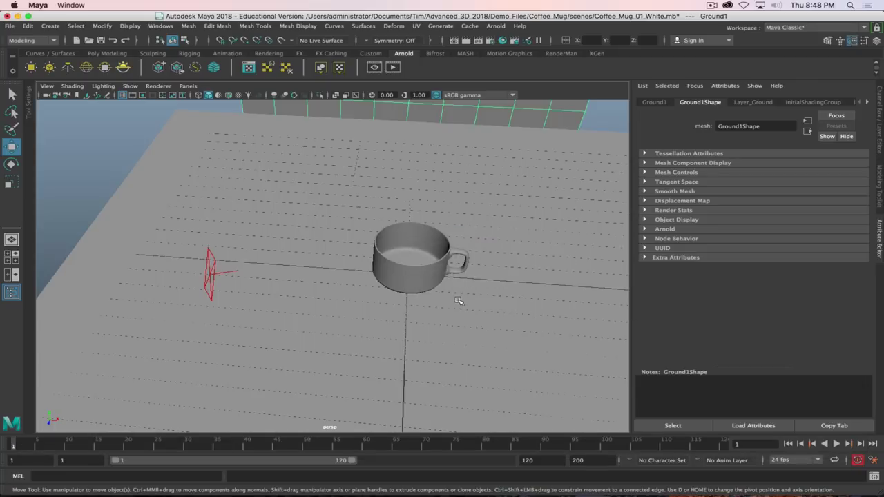
click(712, 6)
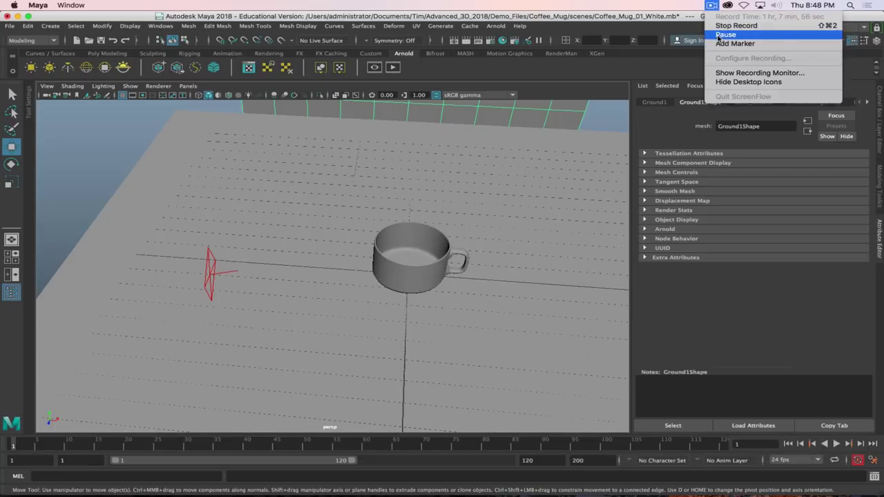
click(720, 43)
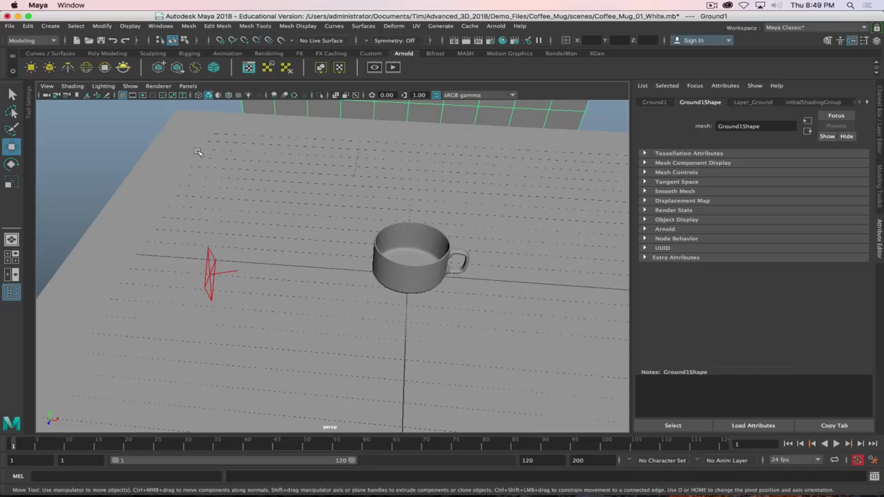
click(31, 67)
Move the new area light to the mug's right and rotate it toward the mug.
scroll(448, 339, down, 5)
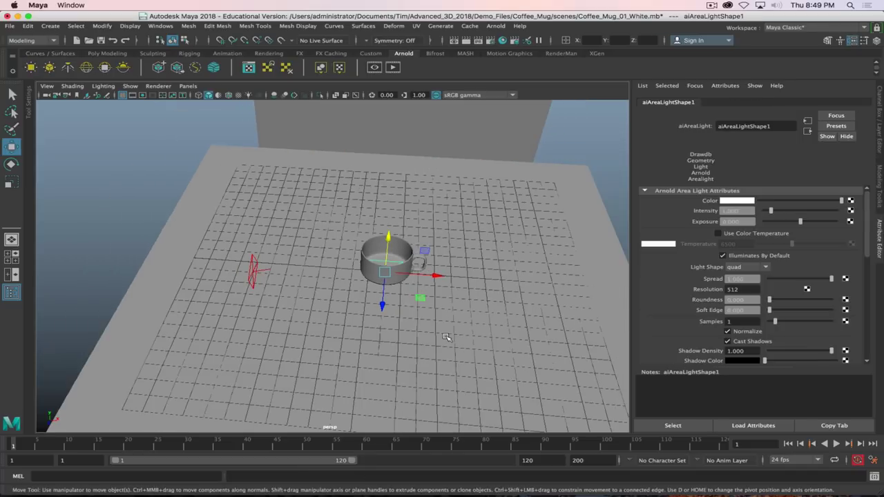
alt+drag(449, 339, 425, 323)
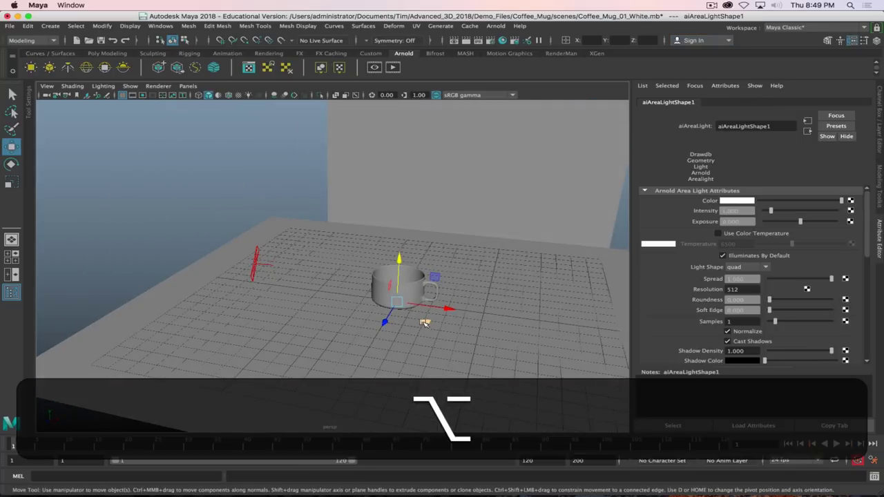
middle_drag(425, 324, 553, 342)
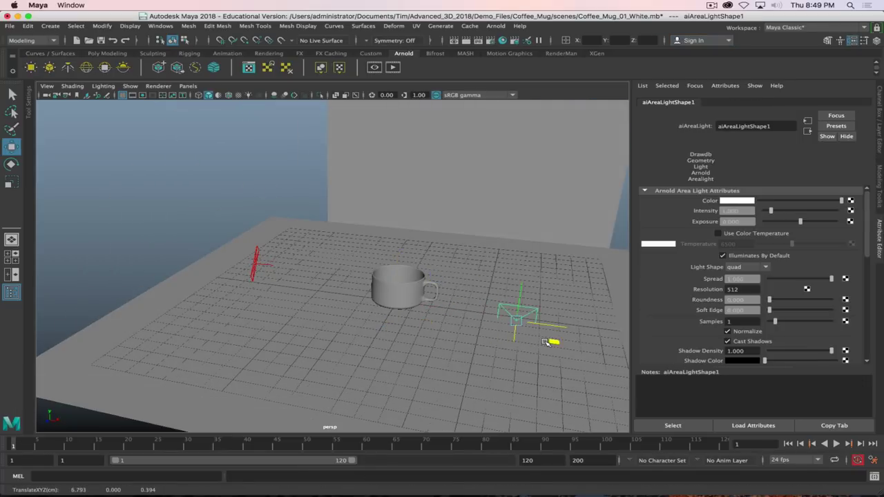
alt+drag(546, 362, 445, 373)
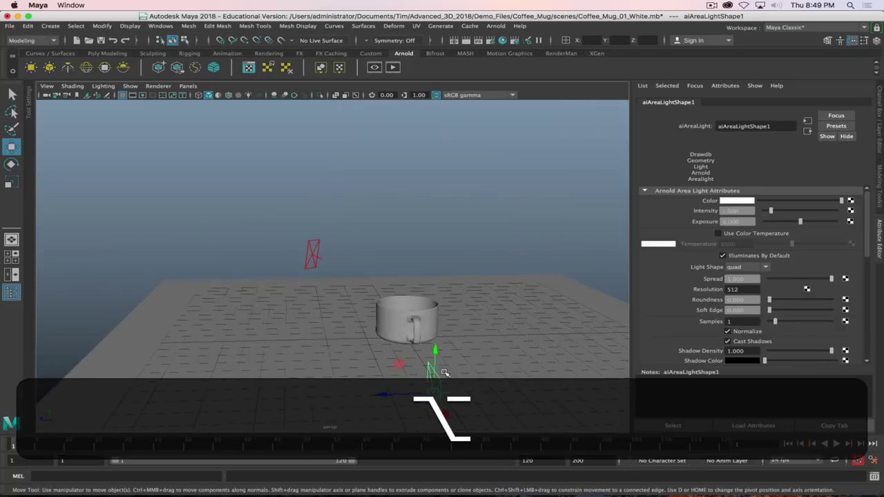
click(880, 137)
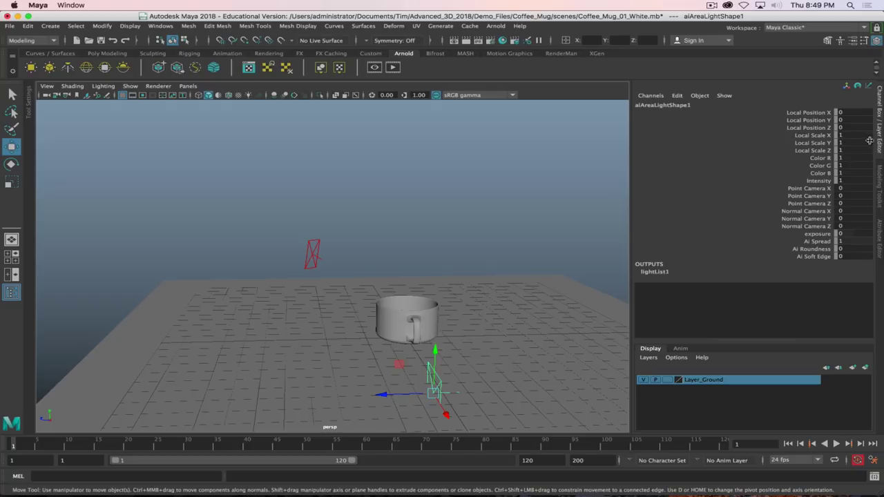
key(e)
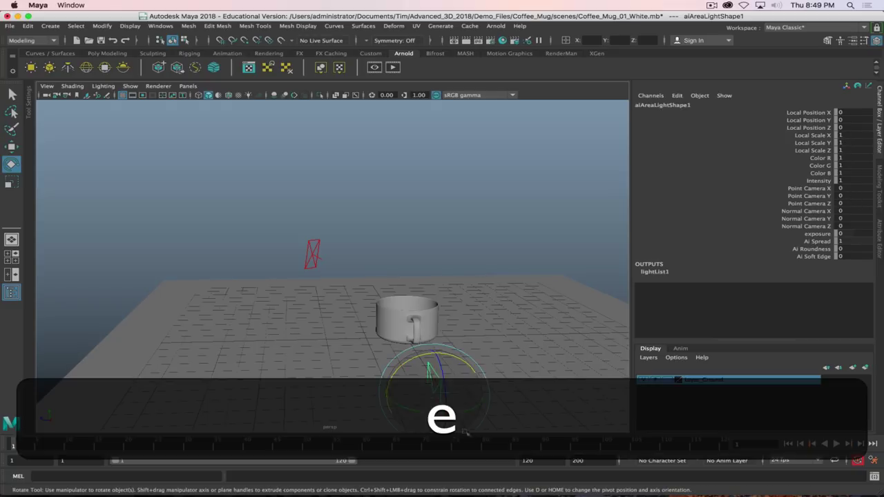
drag(419, 411, 462, 391)
Reselect the area light, enter Rotate Y 90, and undo a stray entry.
click(451, 378)
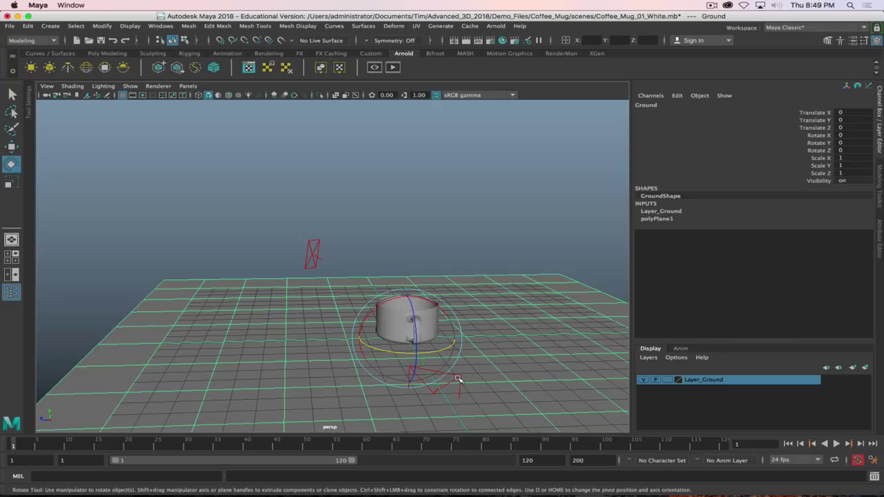
click(458, 378)
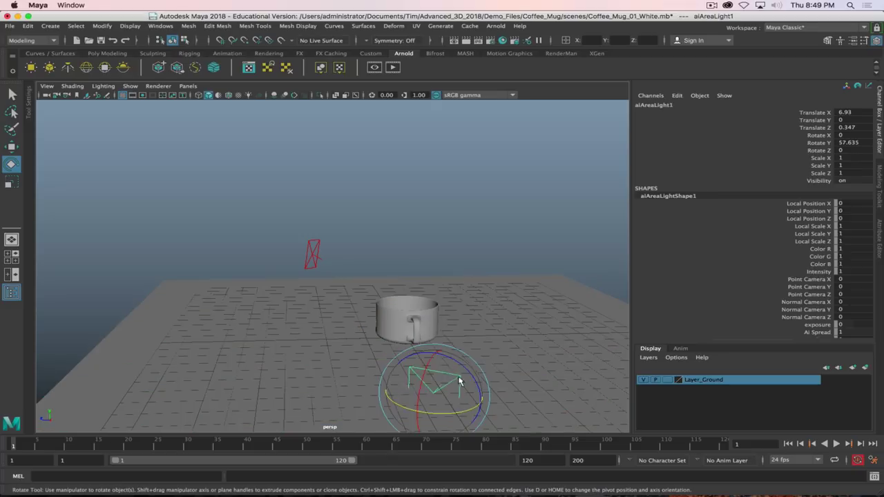
double_click(845, 141)
text(90)
key(Return)
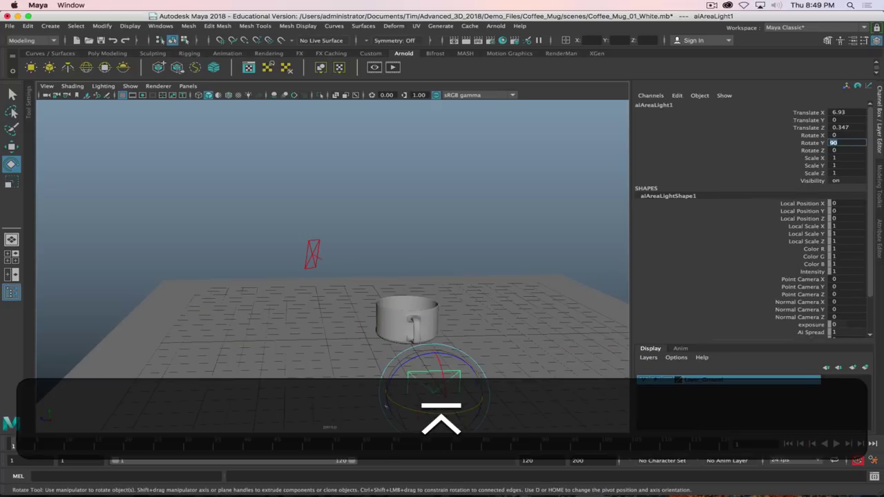
text(w)
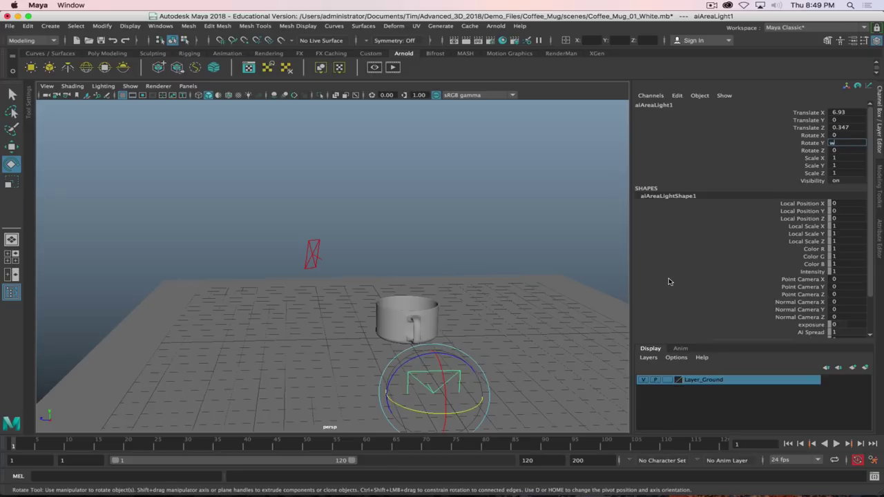
key(super+z)
Raise the area light above the ground and scale it up to about 1.863.
key(w)
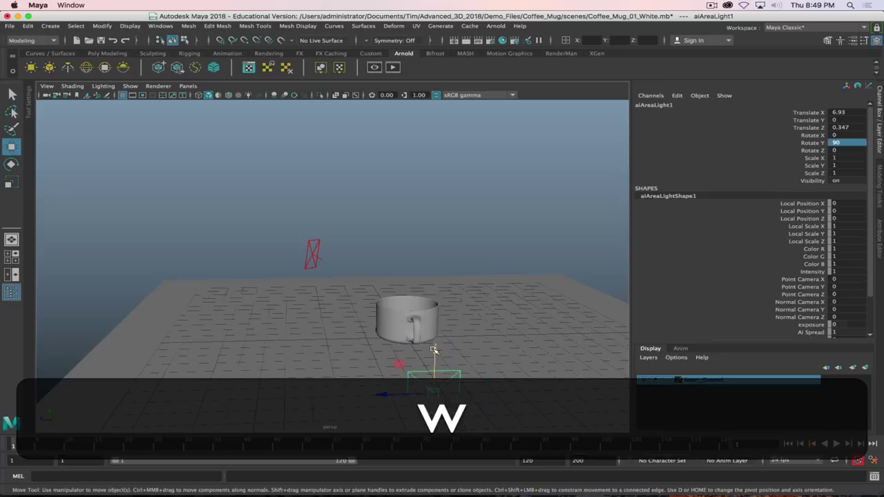
drag(441, 349, 443, 305)
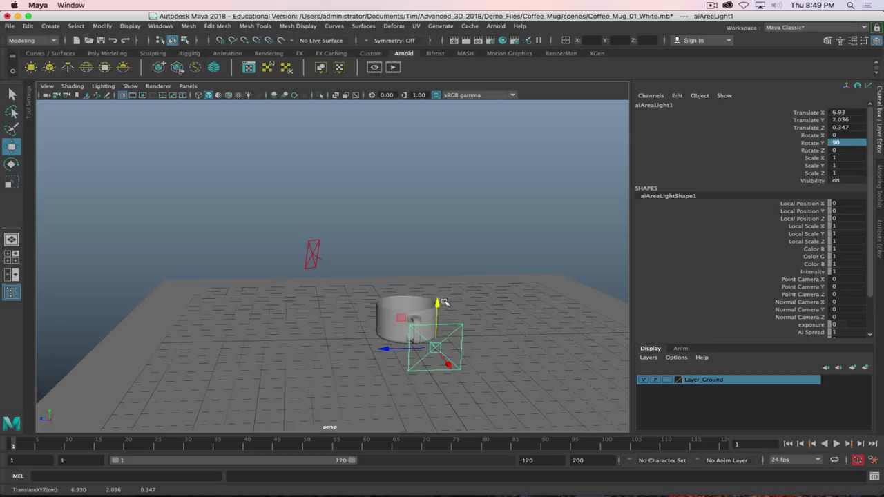
key(r)
middle_drag(495, 373, 536, 371)
alt+drag(346, 397, 422, 356)
key(w)
key(e)
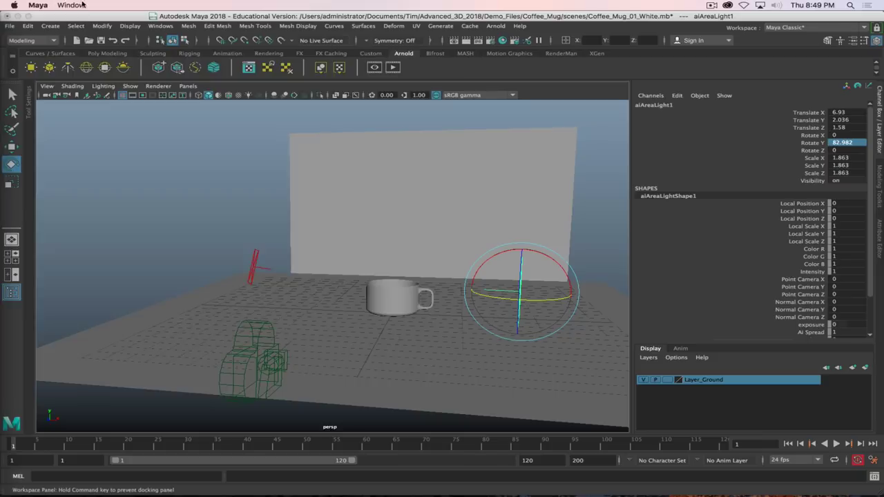
Give aiAreaLightShape1 Intensity 3 and Exposure 1.5 with the RenderView open.
click(374, 67)
drag(124, 15, 62, 14)
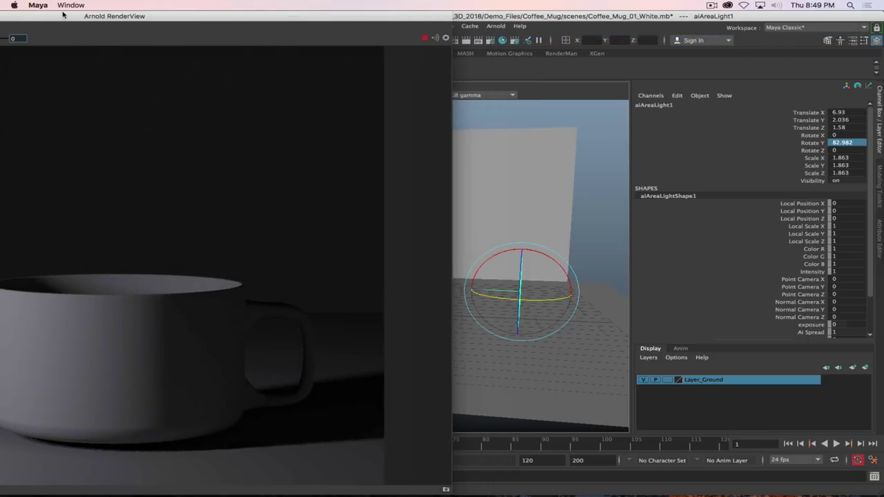
click(879, 232)
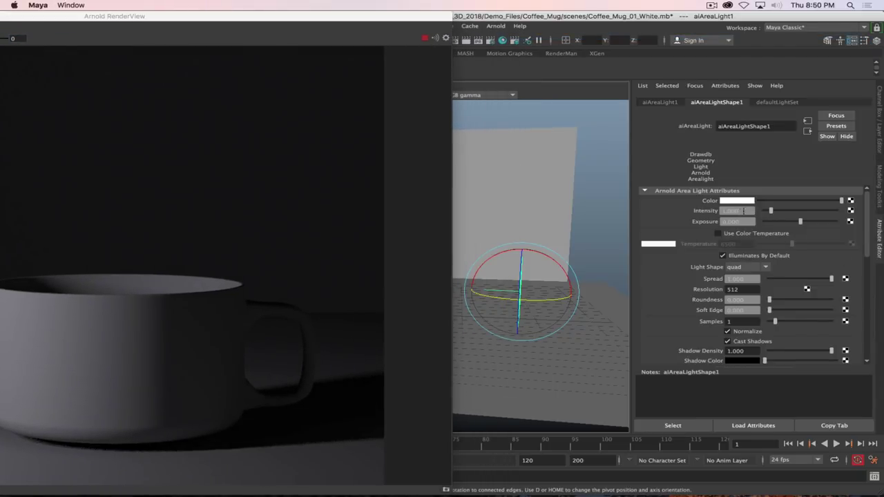
click(744, 210)
text(3)
key(Return)
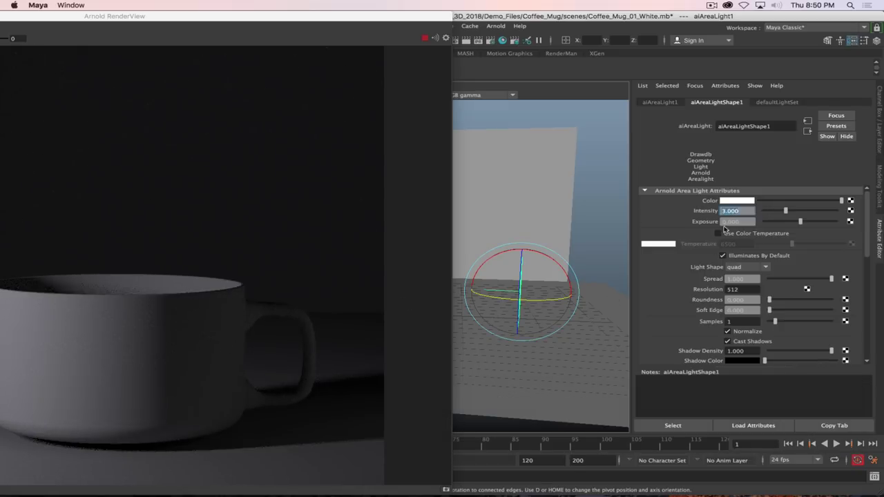
click(749, 222)
text(2.2)
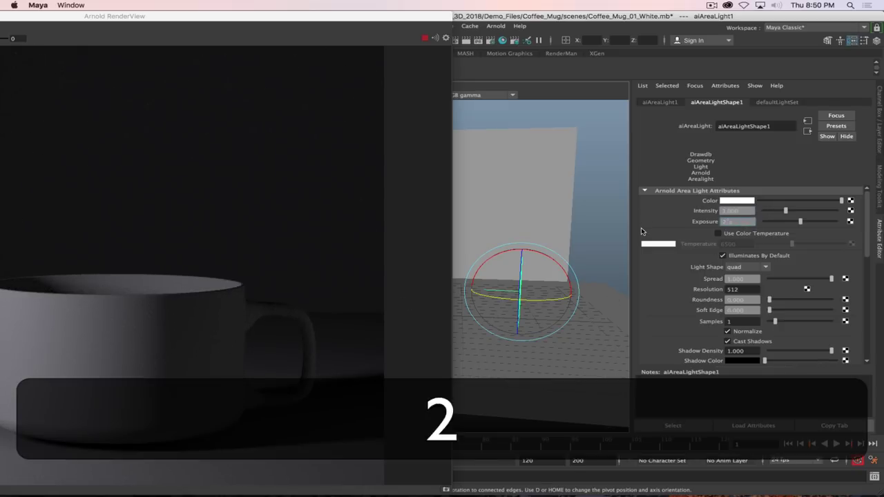
key(Return)
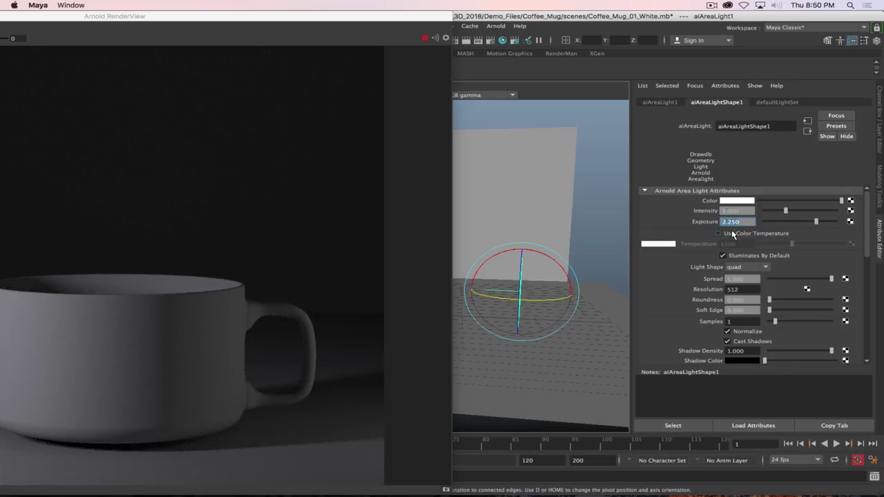
key(Return)
text(5)
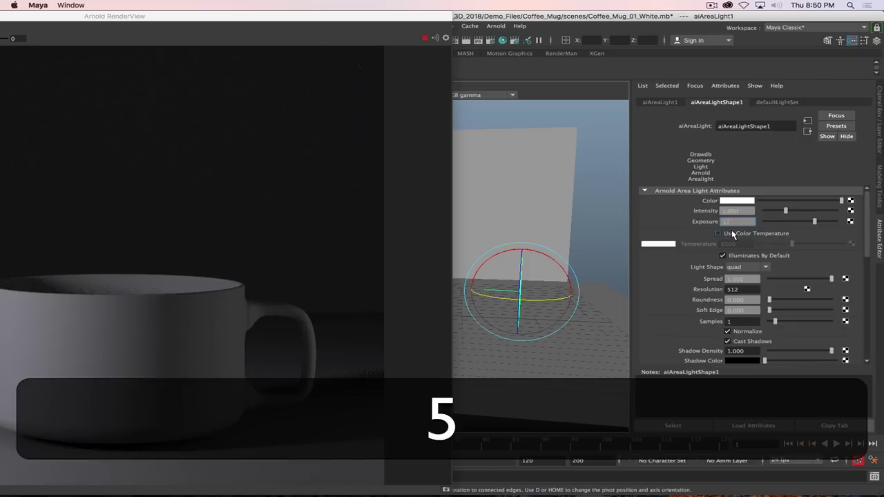
key(Return)
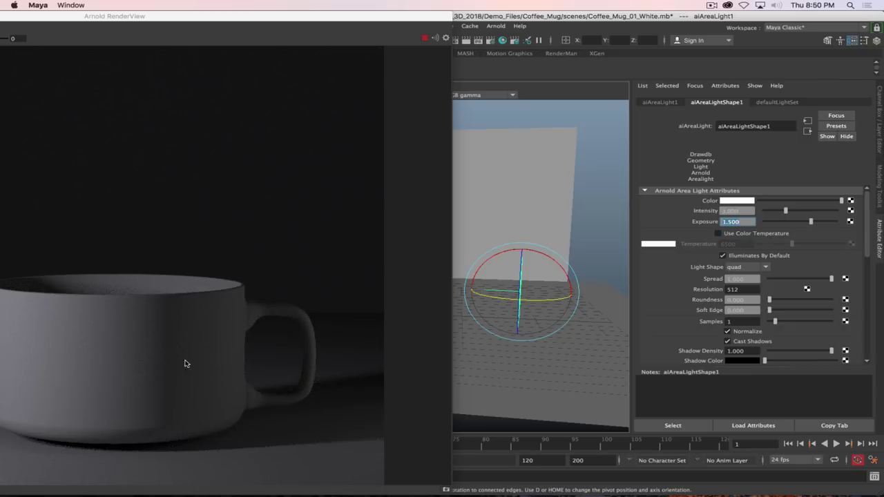
Enable Use Color Temperature at 12000 and move the render view out of the way.
click(717, 234)
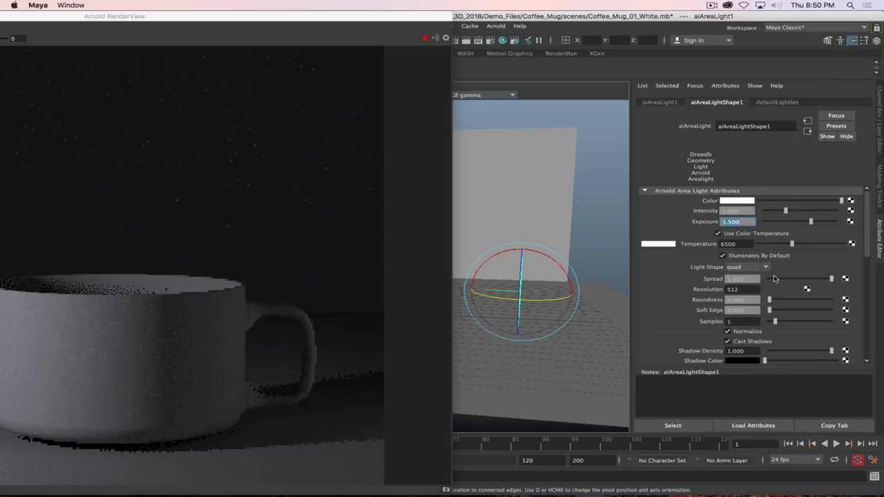
double_click(733, 244)
text(12000)
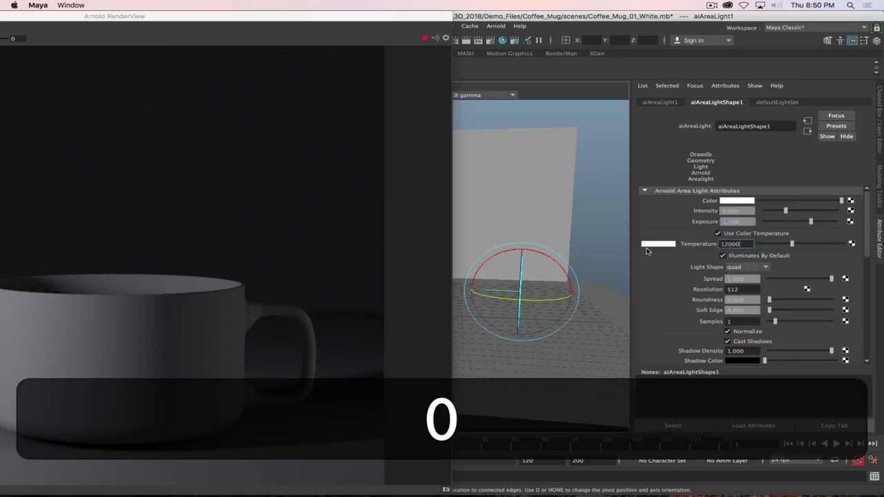
key(Return)
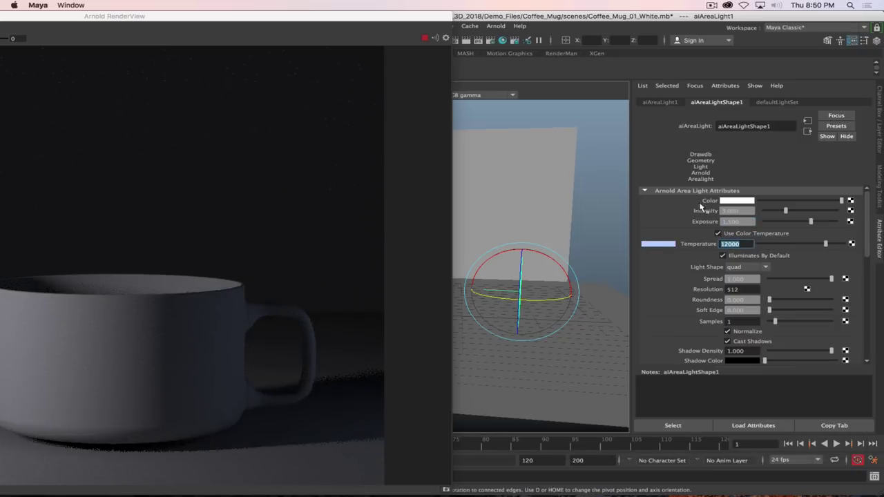
drag(154, 15, 418, 44)
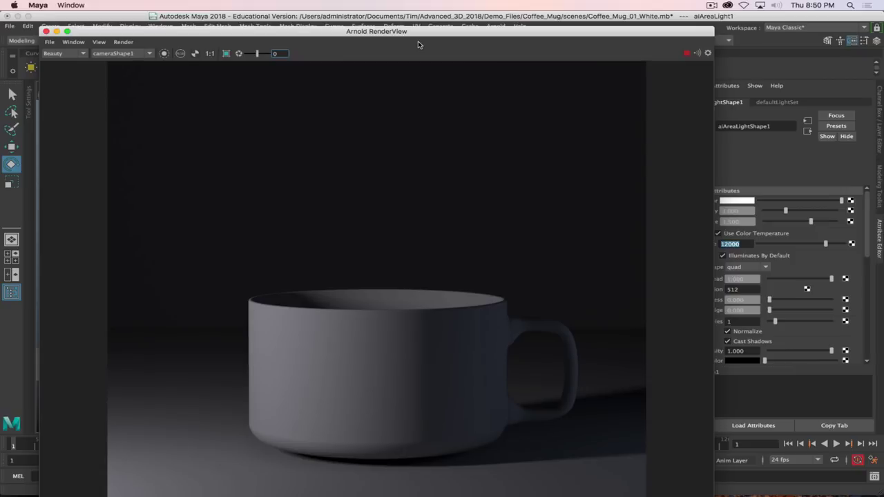
drag(418, 41, 0, 19)
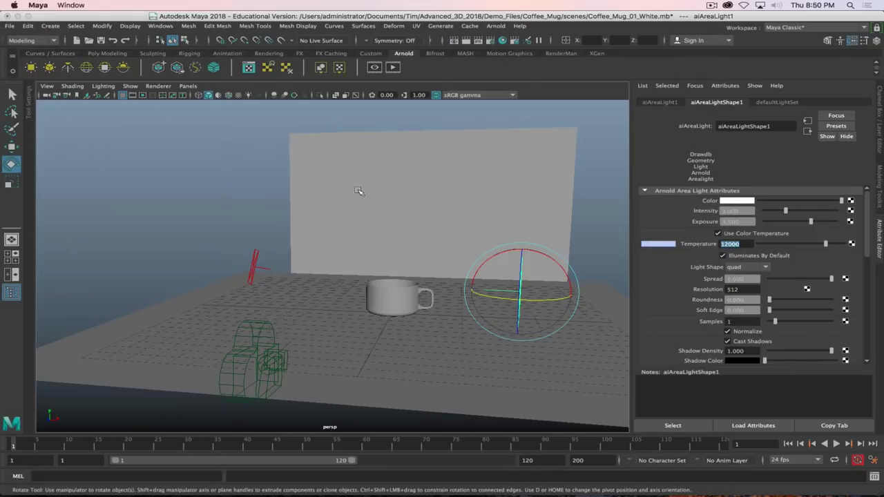
click(875, 110)
Rename the area light to Fill_Light.
click(674, 107)
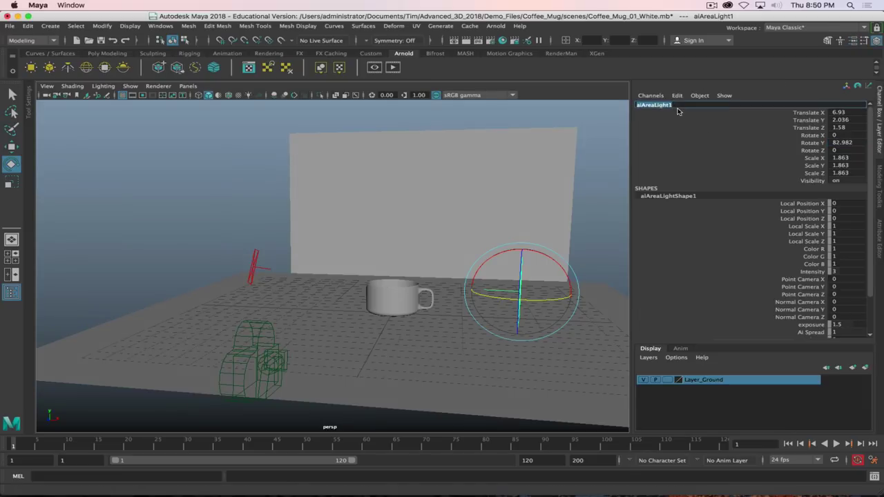
text(Fill)
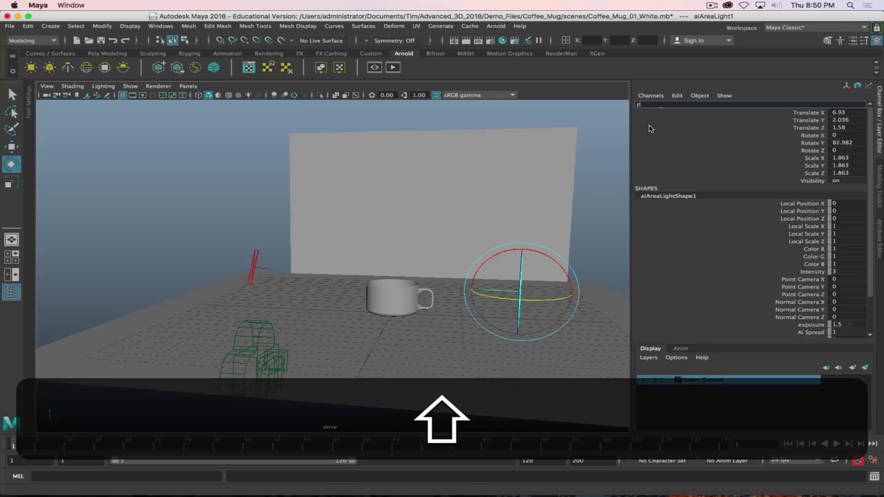
text(_Light)
key(Return)
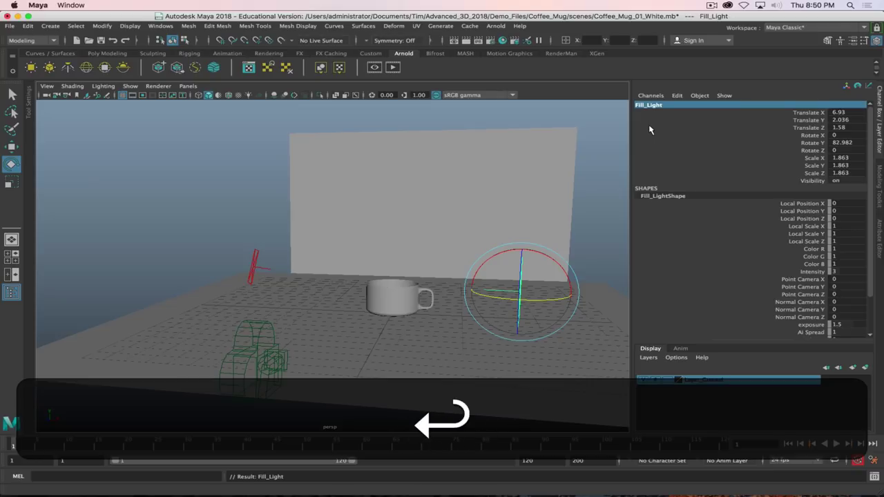
drag(632, 163, 737, 163)
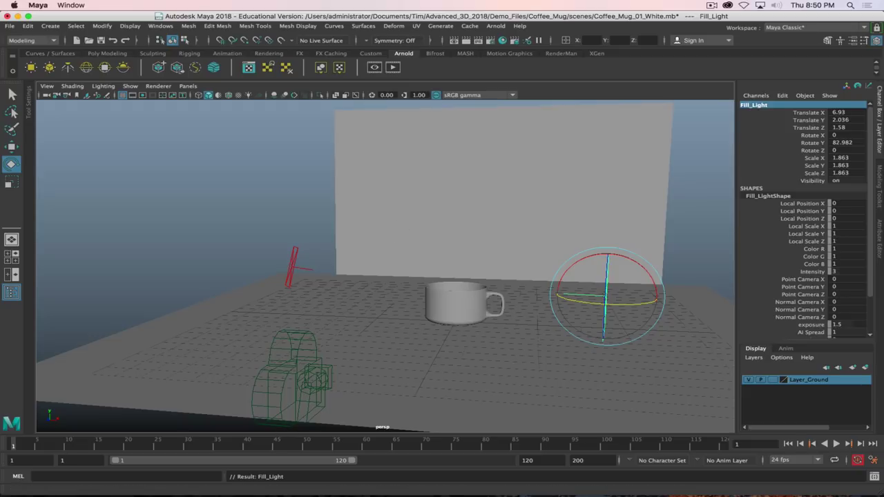
Create another Arnold area light and name it Backlight.
click(36, 66)
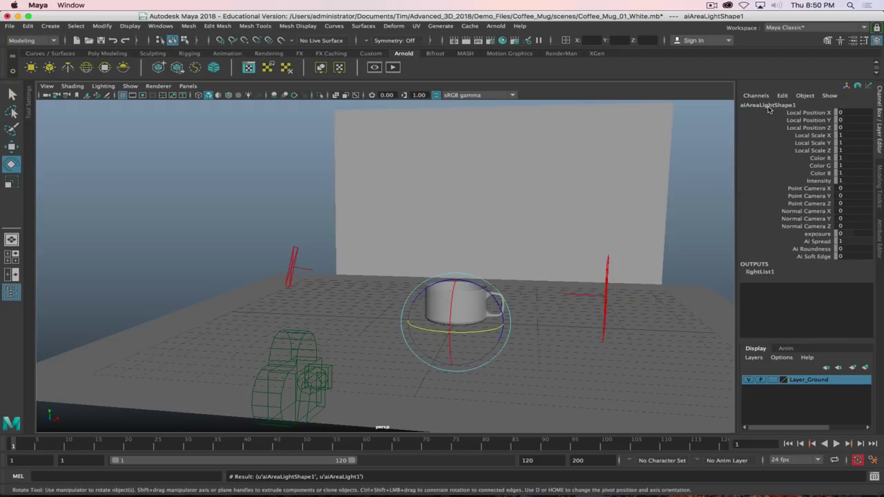
double_click(769, 106)
text(Backl)
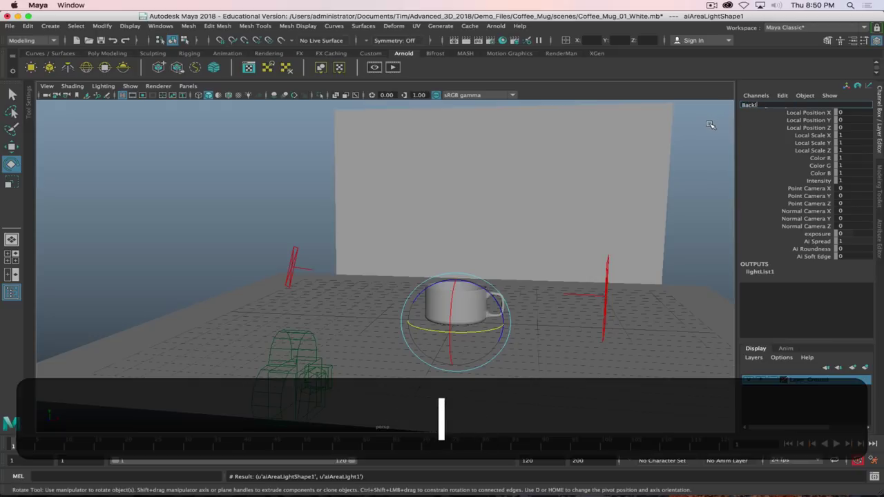
text(ight)
key(Return)
Move Backlight behind the mug, raise it, and scale it down to 0.567.
key(w)
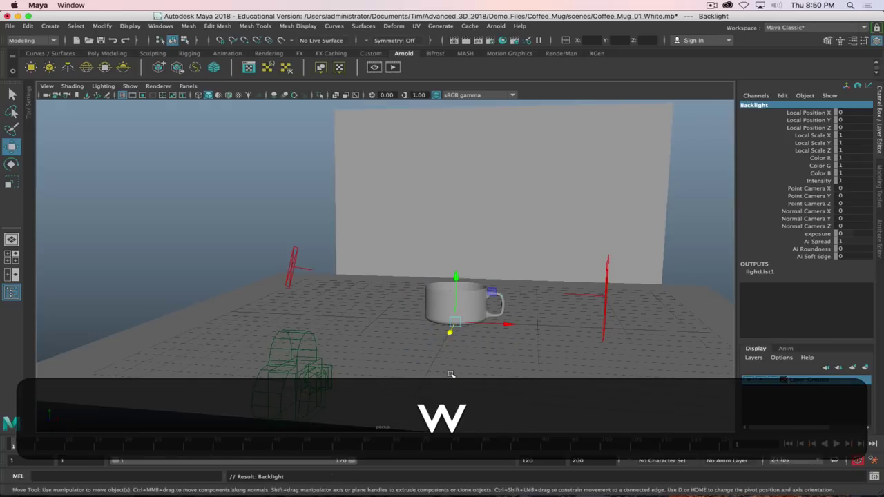
drag(458, 324, 351, 306)
drag(388, 280, 387, 238)
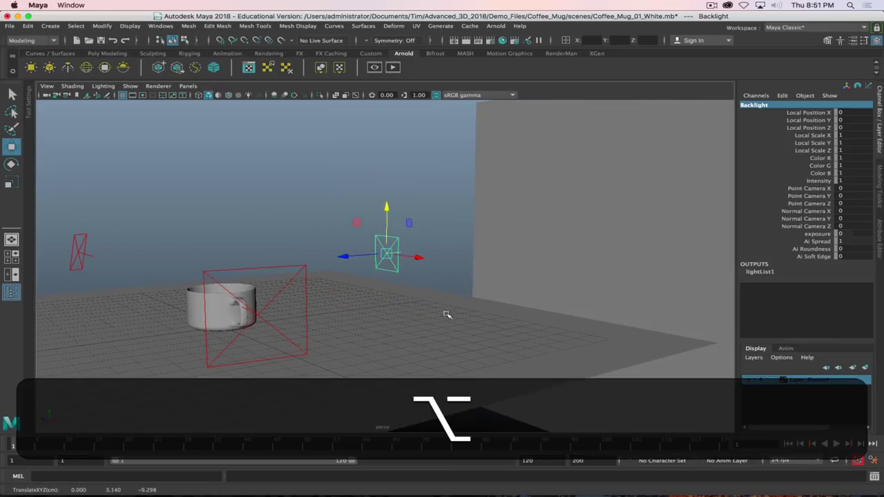
alt+drag(447, 315, 438, 315)
key(r)
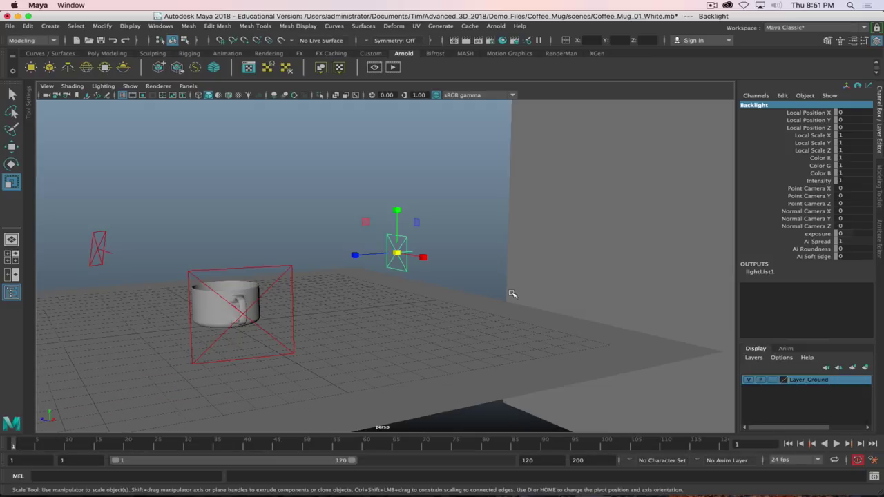
middle_drag(516, 295, 492, 298)
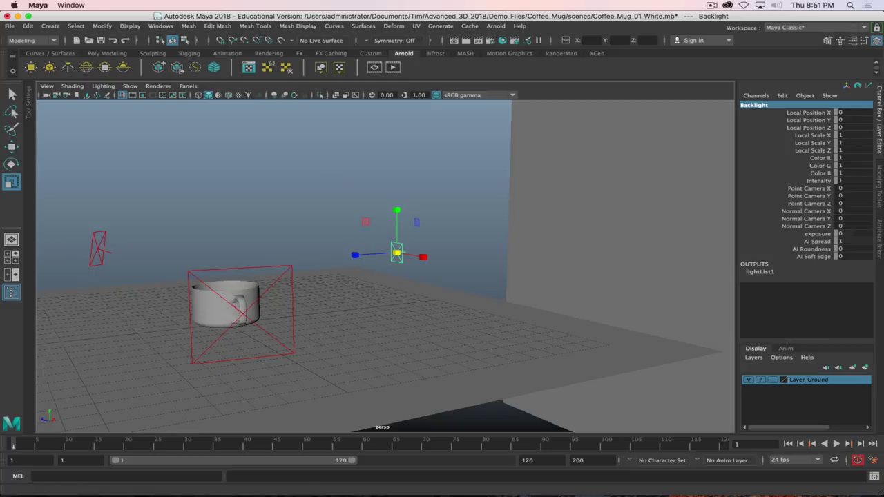
key(super+Tab)
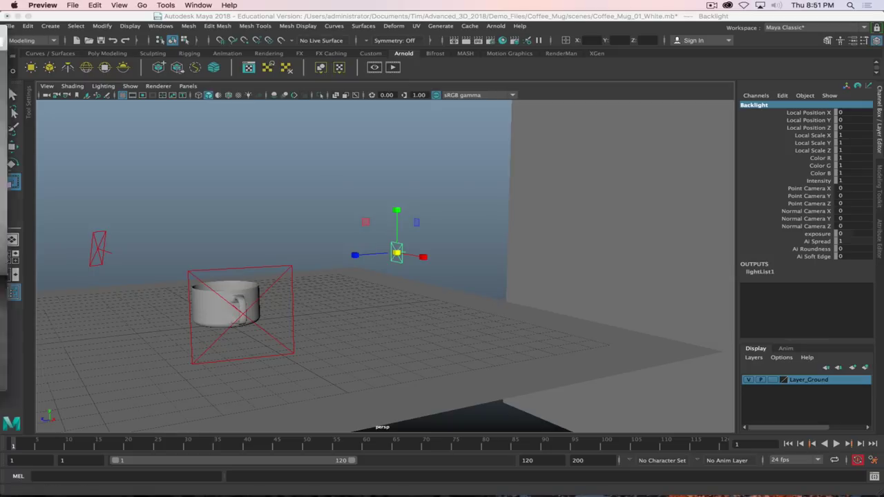
click(11, 60)
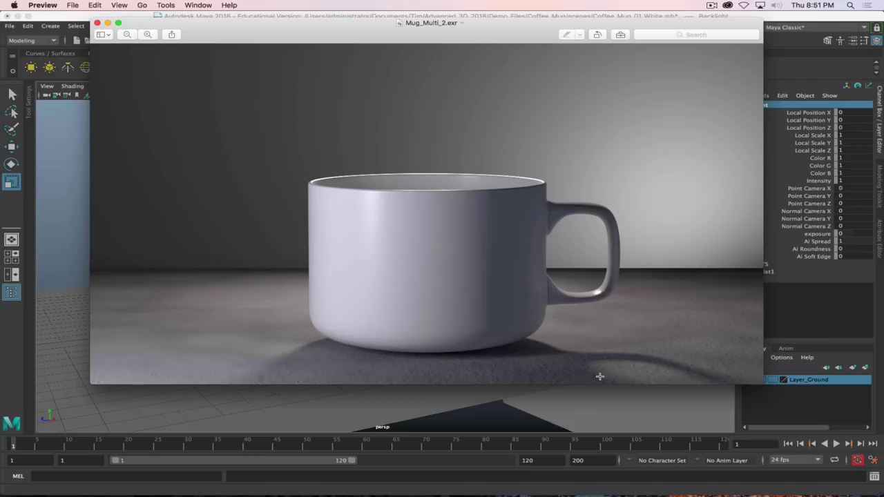
key(super+w)
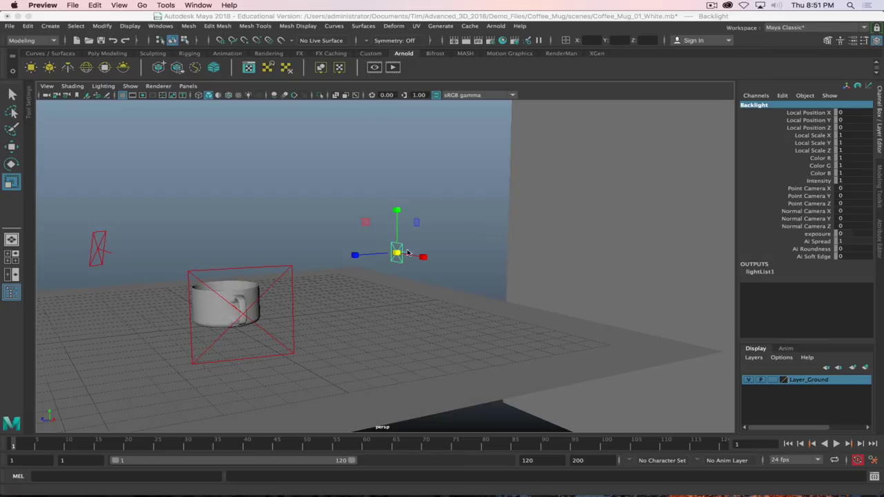
drag(0, 14, 367, 12)
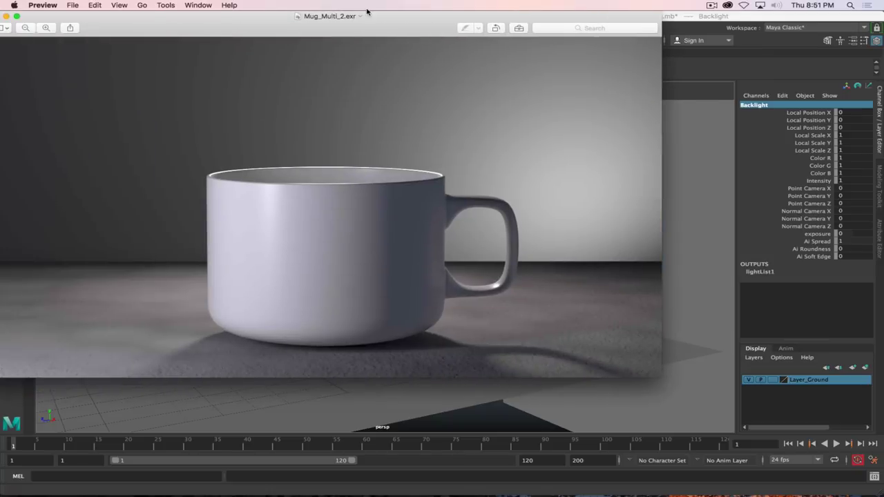
drag(243, 24, 387, 28)
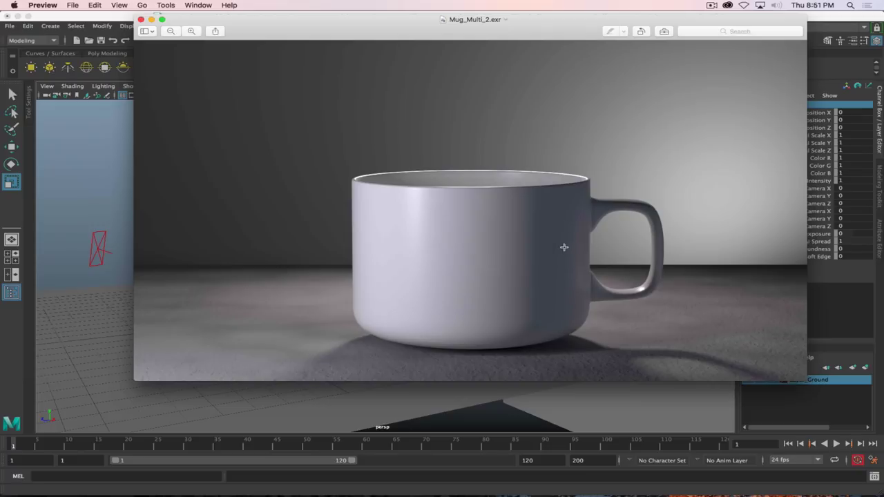
drag(521, 27, 438, 34)
key(super+w)
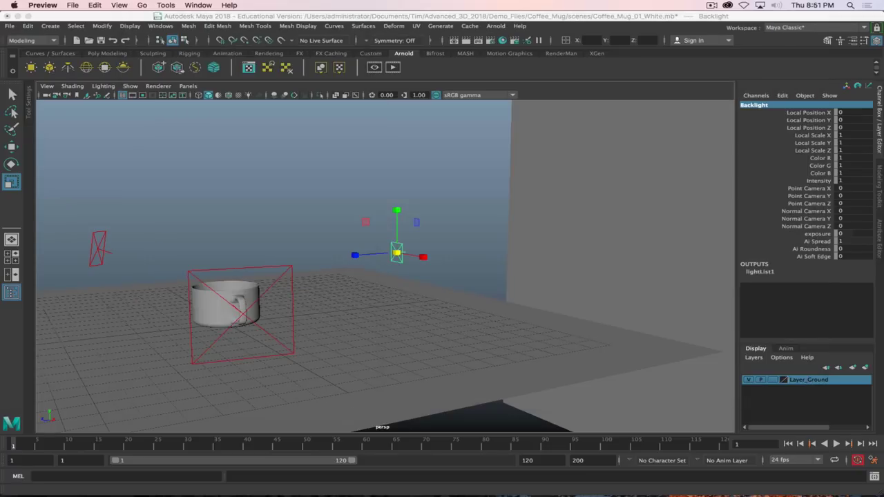
Orbit in closer to the mug and reselect the Backlight with the rotate tool.
click(325, 17)
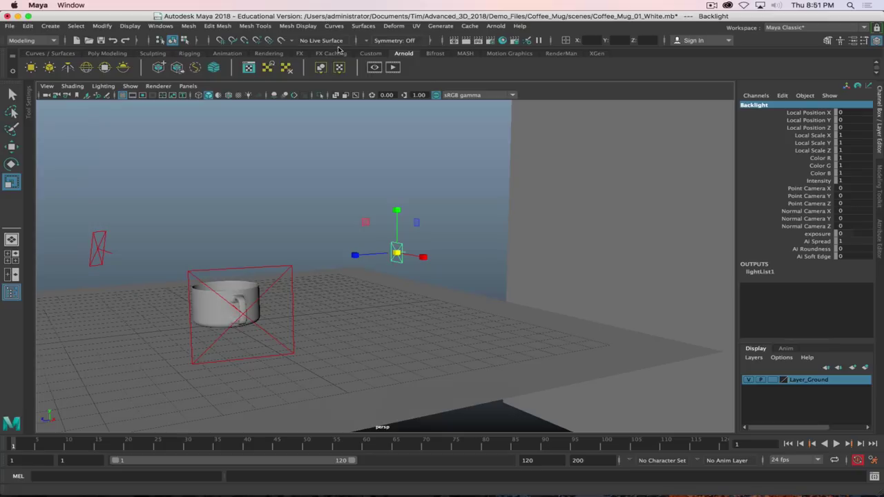
key(alt)
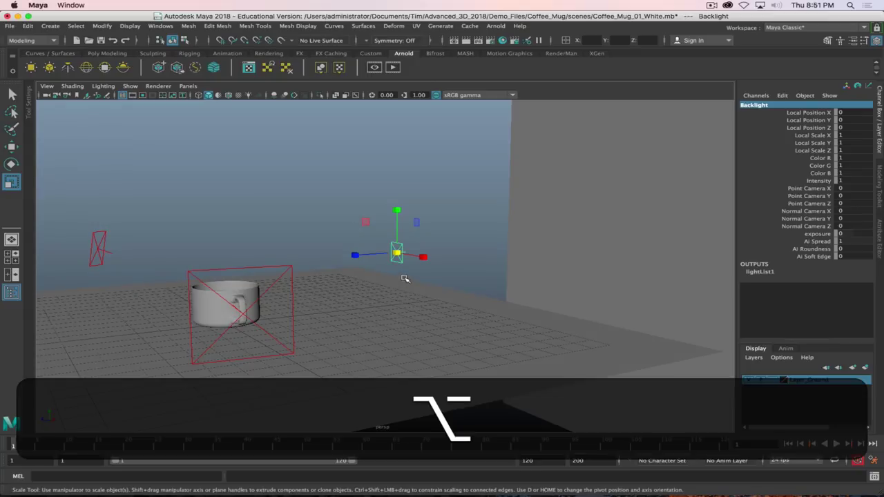
alt+drag(408, 292, 434, 290)
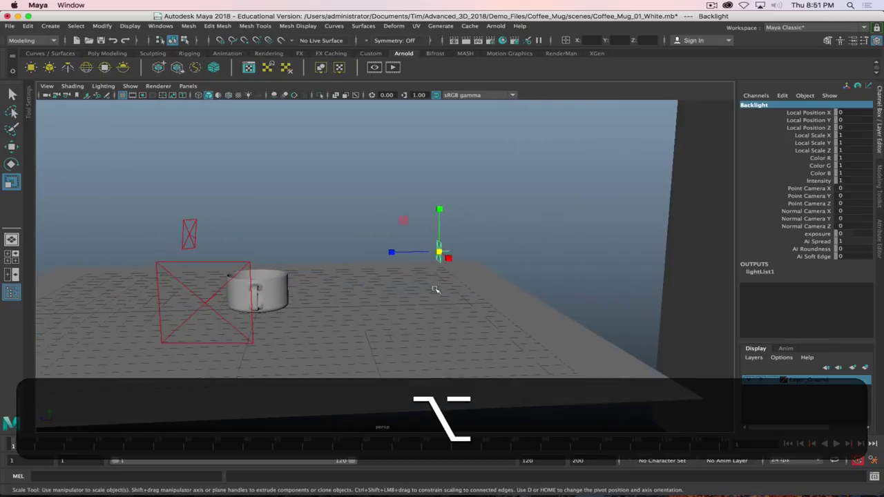
alt+right_drag(435, 291, 452, 286)
alt+drag(470, 255, 486, 251)
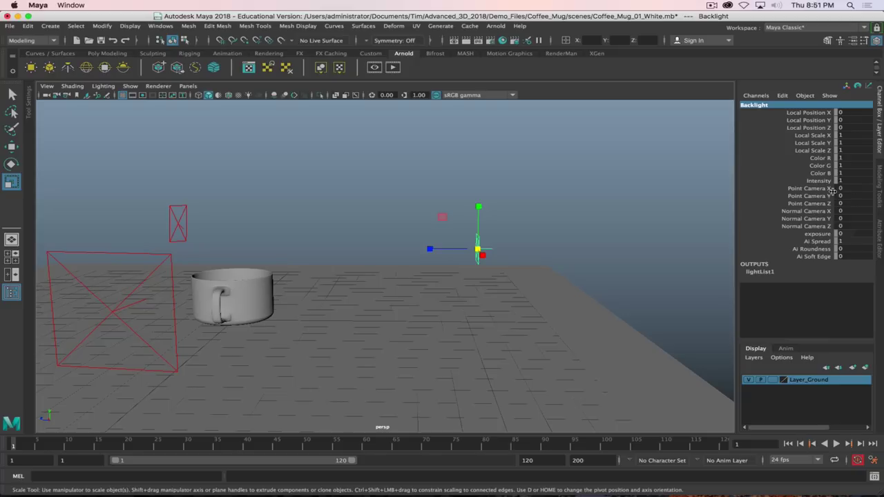
key(e)
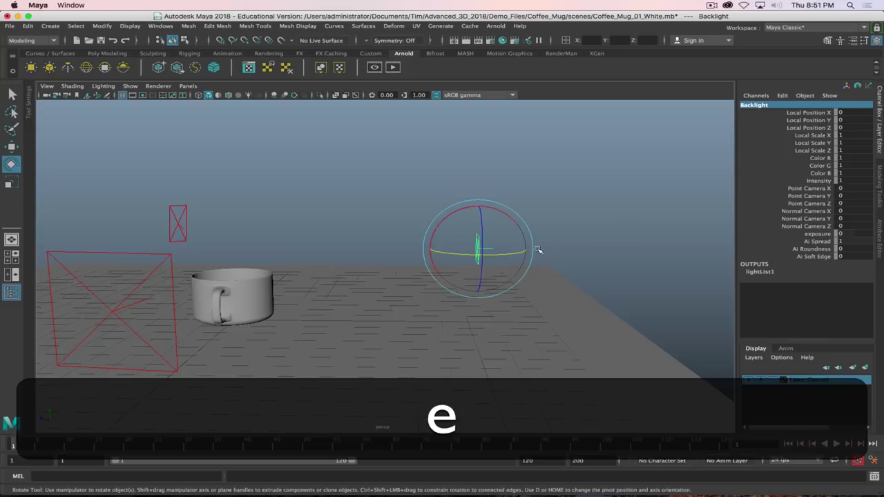
click(668, 235)
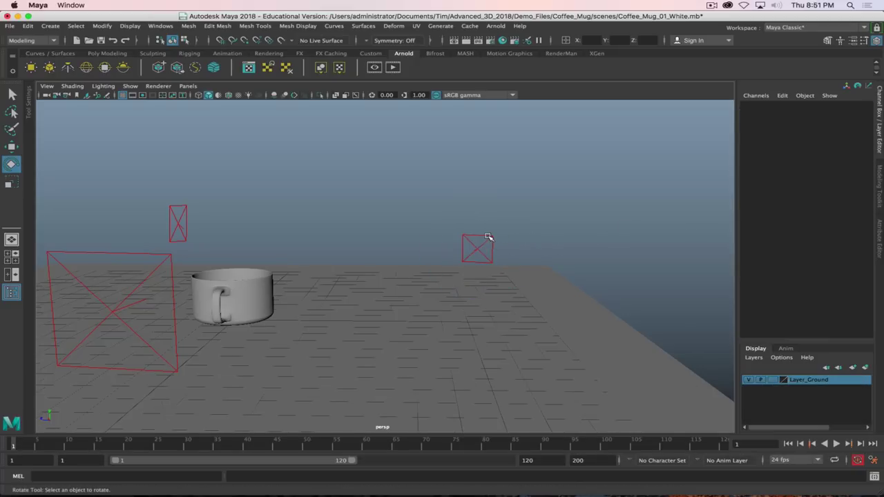
click(488, 237)
Set Backlight's Rotate Y to 180 and tilt it to about -8.181 on X.
click(846, 142)
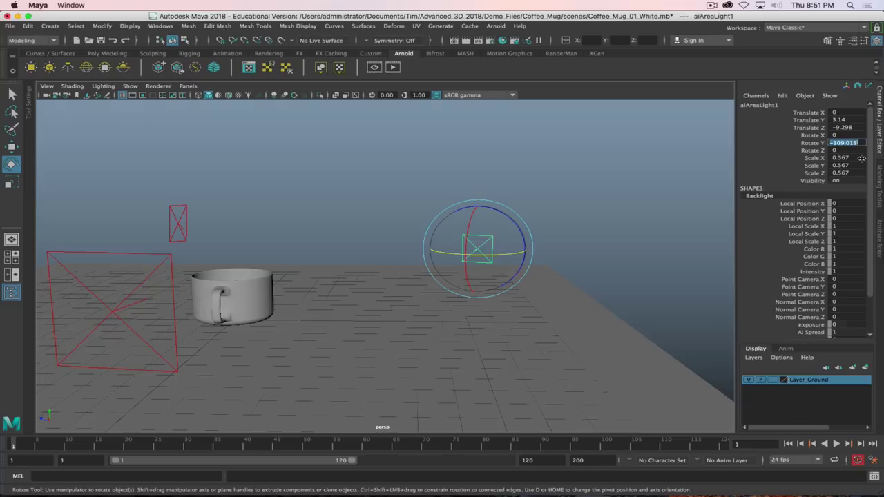
text(180)
key(Return)
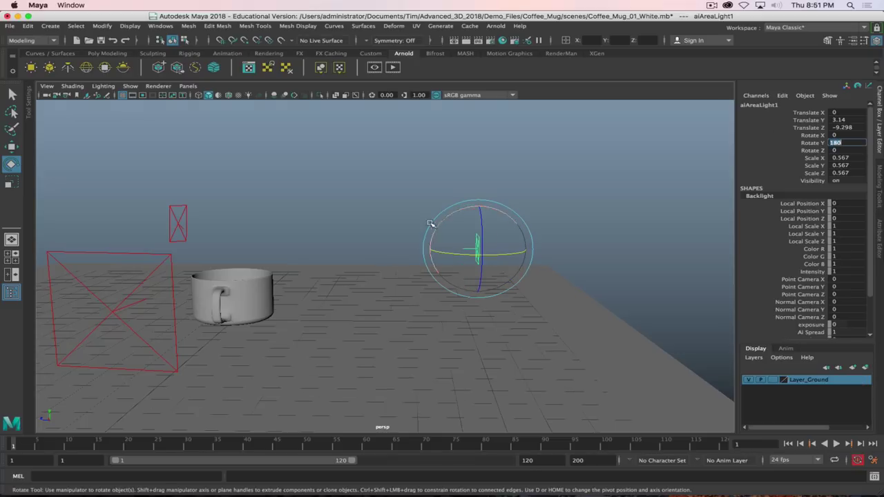
key(alt)
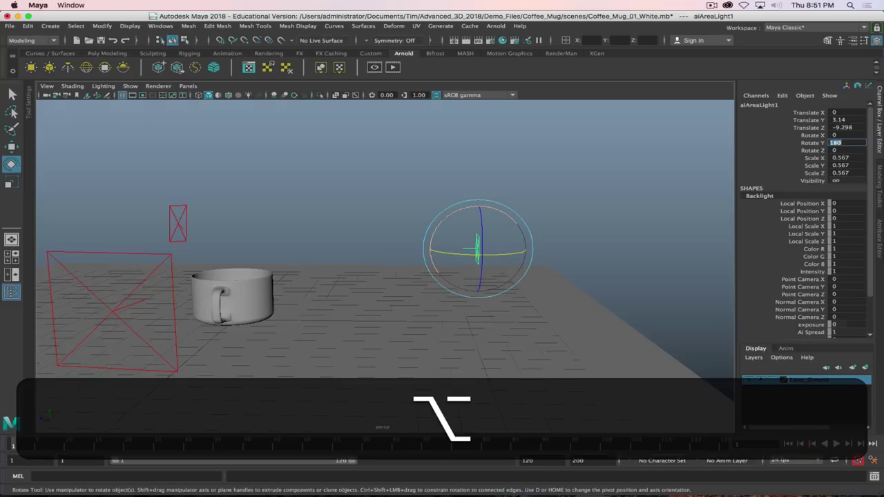
drag(445, 227, 438, 228)
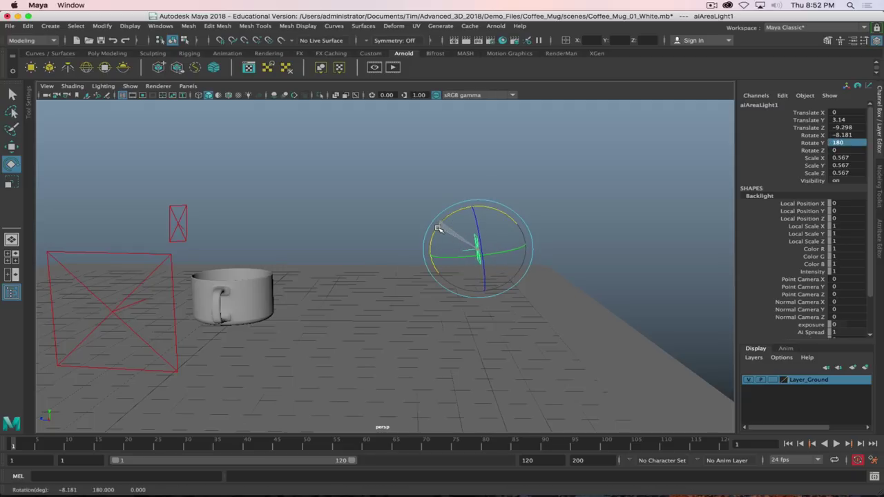
key(w)
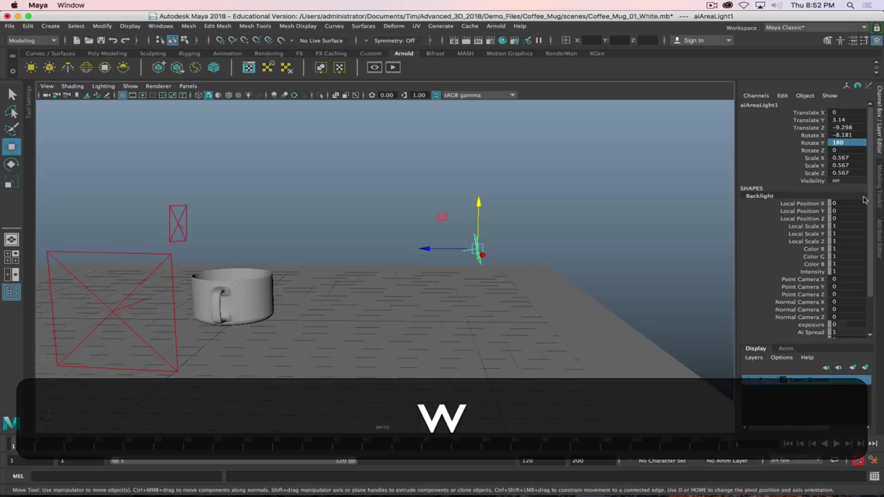
click(880, 241)
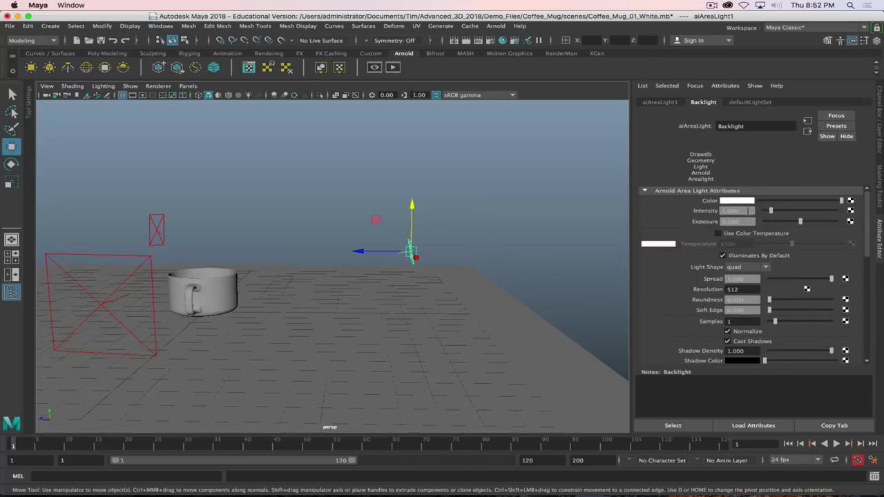
Give Backlight Intensity 3, Exposure 5, and a colour temperature of about 5609.
text(3)
key(Return)
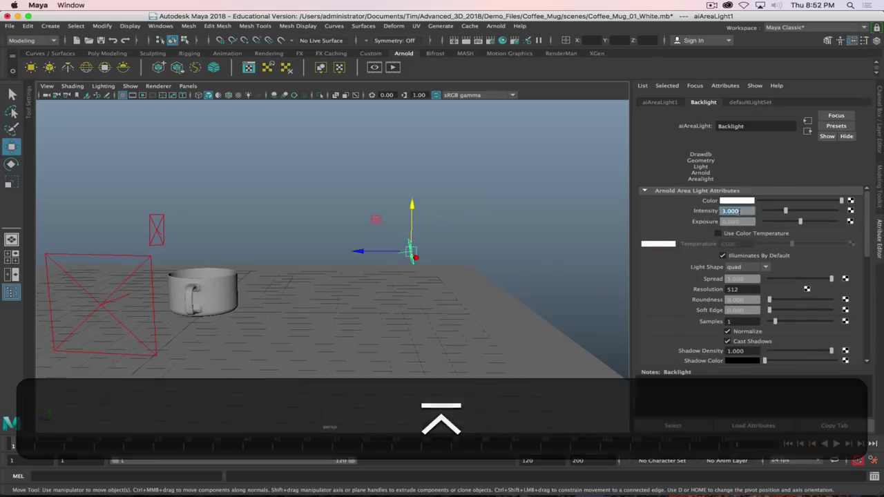
click(740, 221)
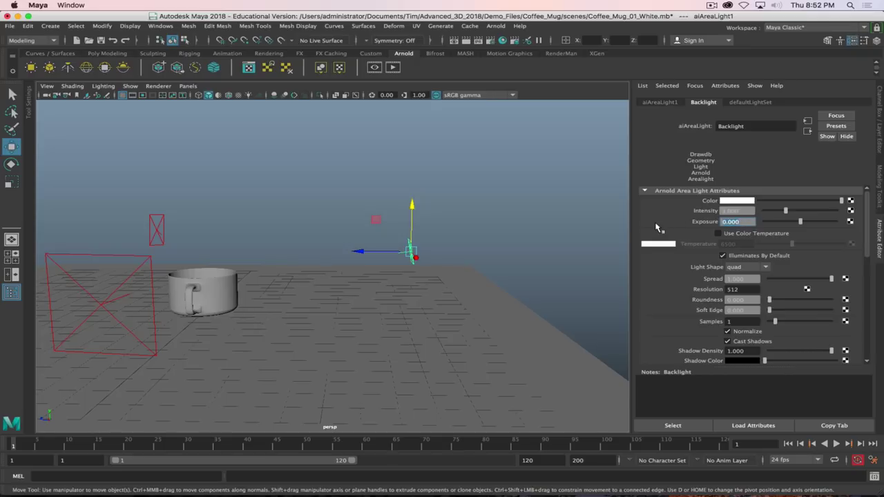
text(5)
key(Return)
click(719, 234)
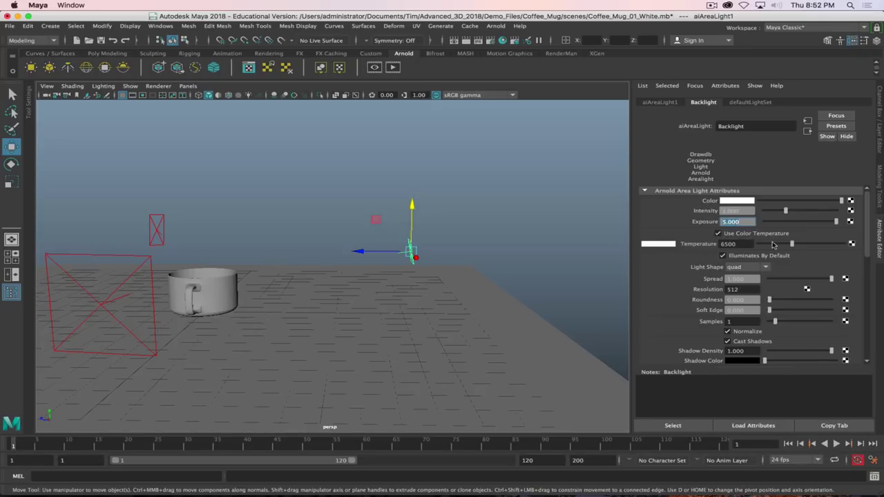
drag(790, 244, 786, 245)
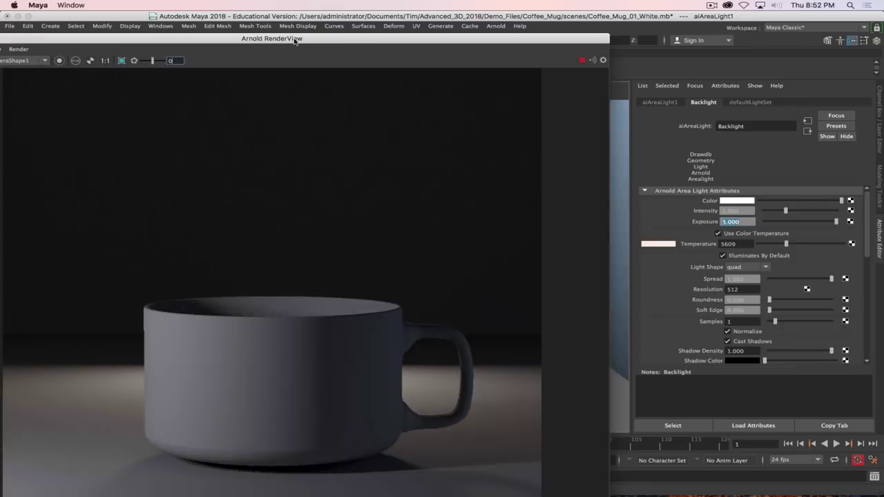
Lower Backlight's temperature to 4739 while the Arnold render updates, beside the Mug_Multi_2.exr reference.
drag(287, 41, 313, 32)
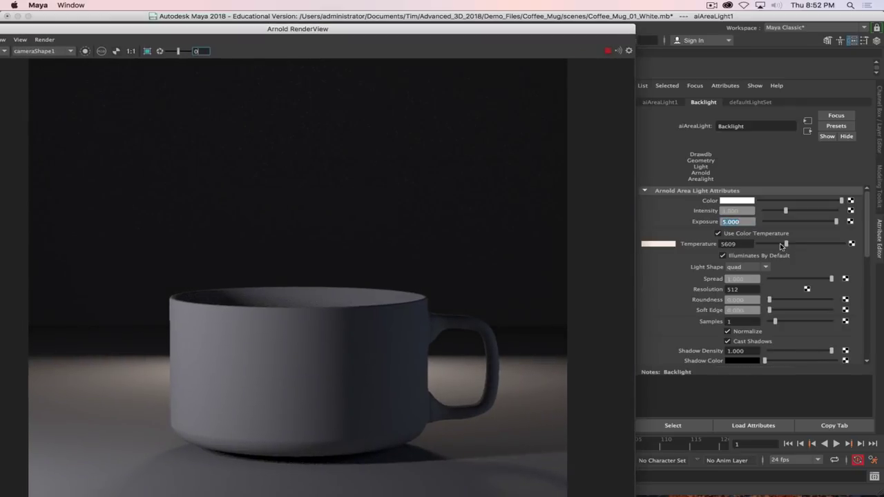
drag(785, 246, 780, 248)
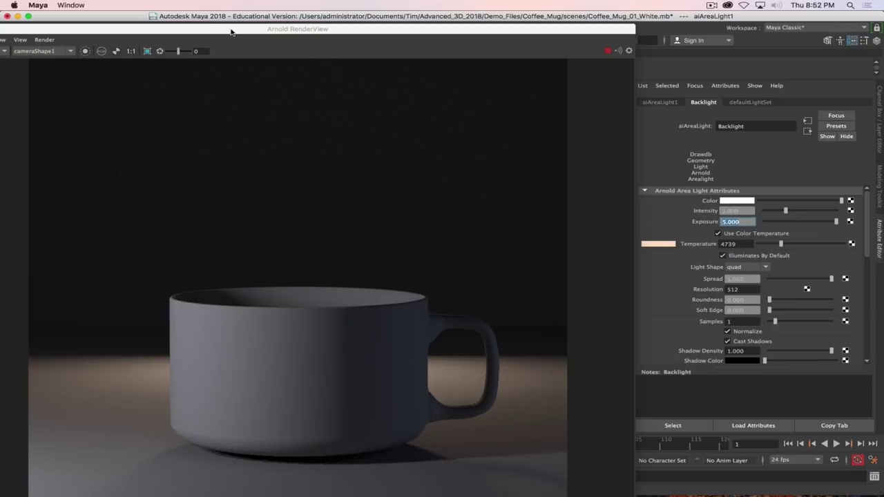
drag(232, 33, 0, 36)
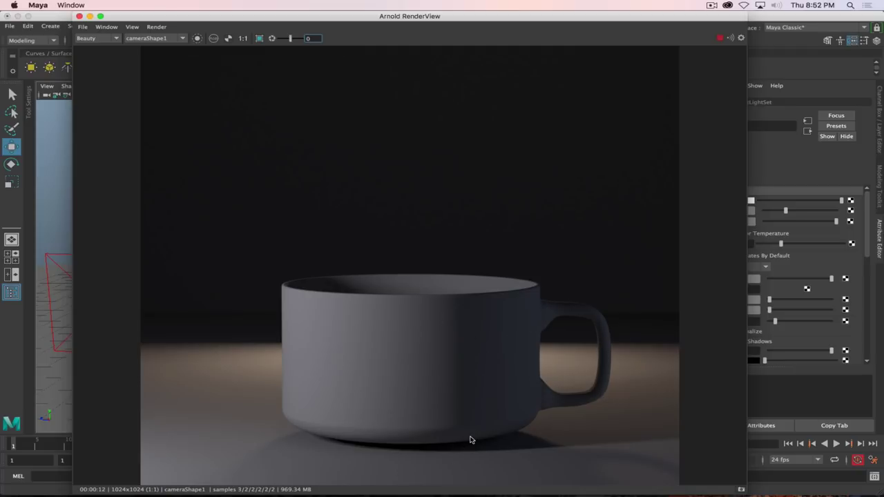
click(711, 5)
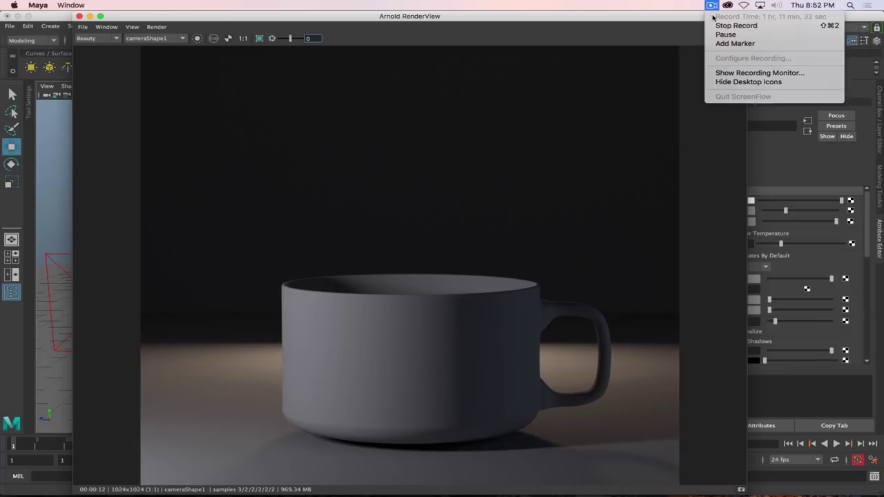
click(724, 32)
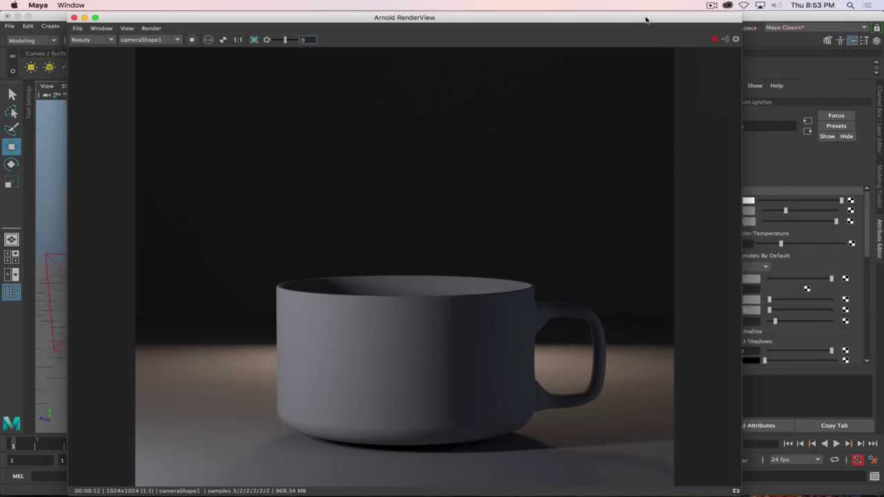
drag(646, 19, 662, 18)
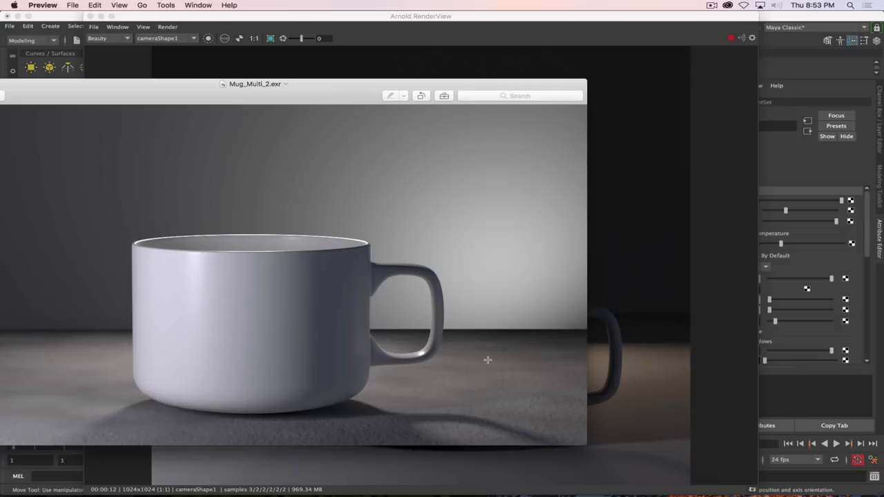
Close the Mug_Multi_2.exr window in Preview.
key(super+w)
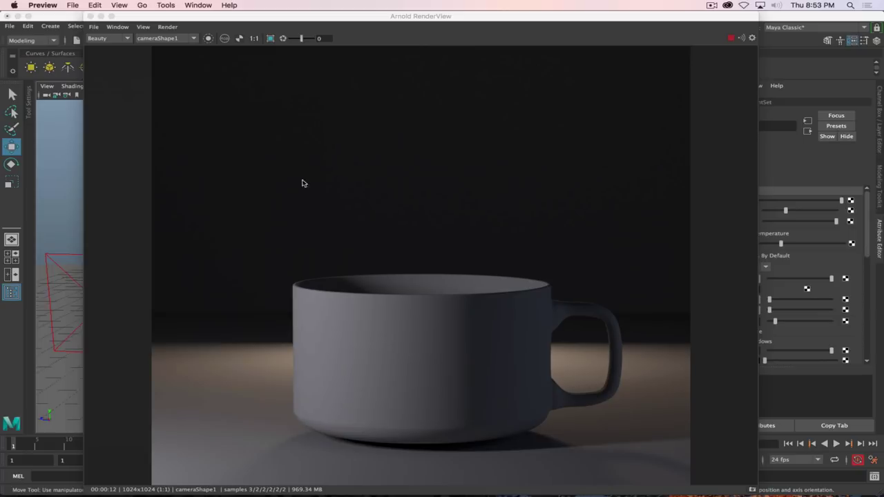
Reposition and resize the Arnold RenderView, then park it at the top-left away from the viewports.
drag(361, 18, 415, 68)
double_click(415, 62)
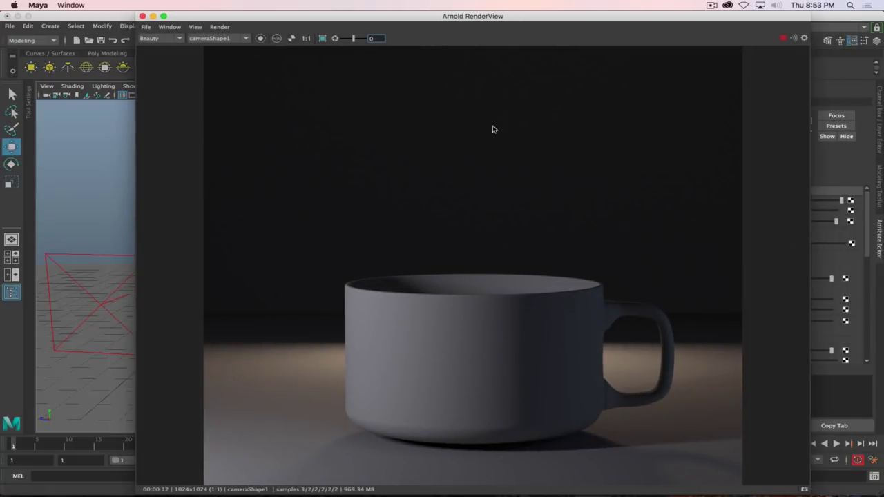
drag(489, 16, 470, 121)
double_click(470, 118)
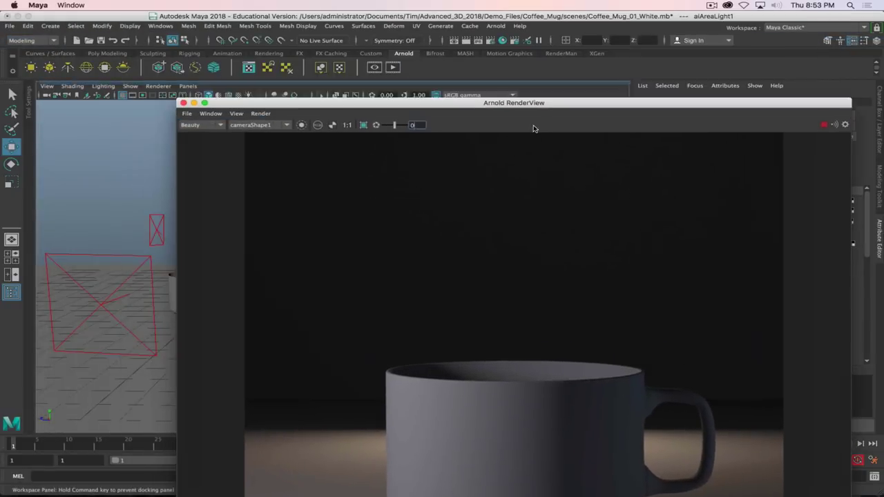
drag(533, 128, 514, 58)
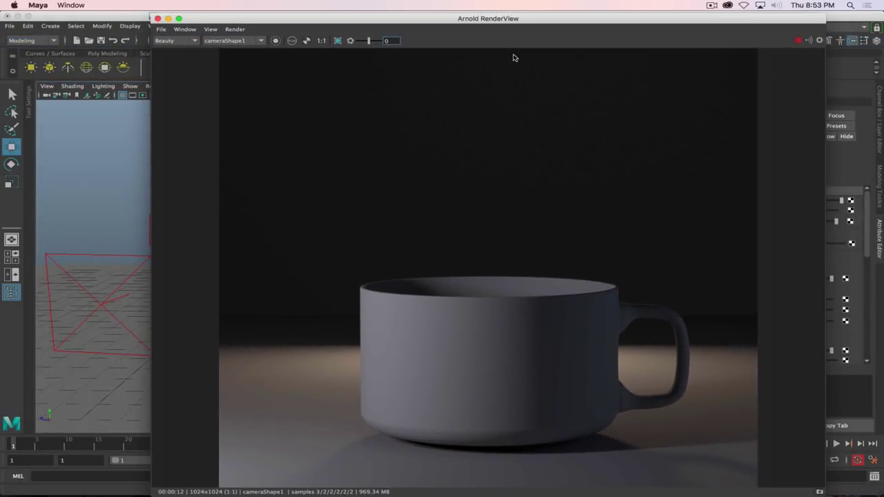
drag(497, 24, 481, 24)
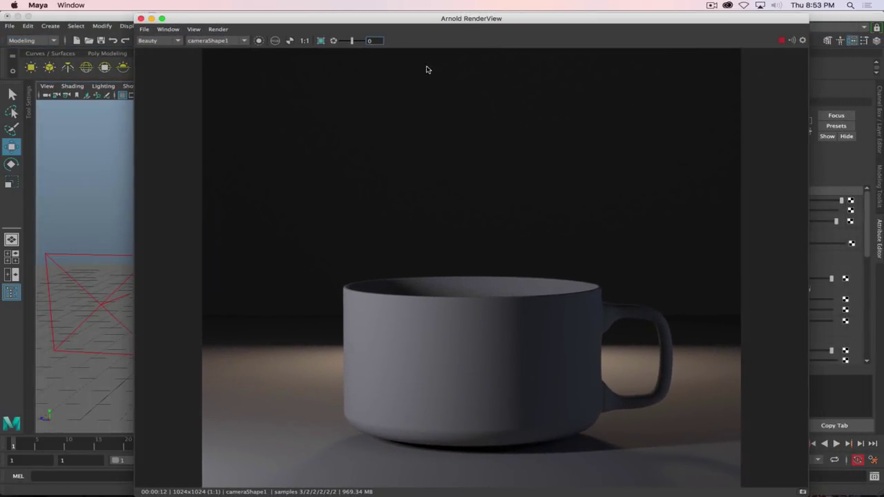
drag(403, 20, 431, 72)
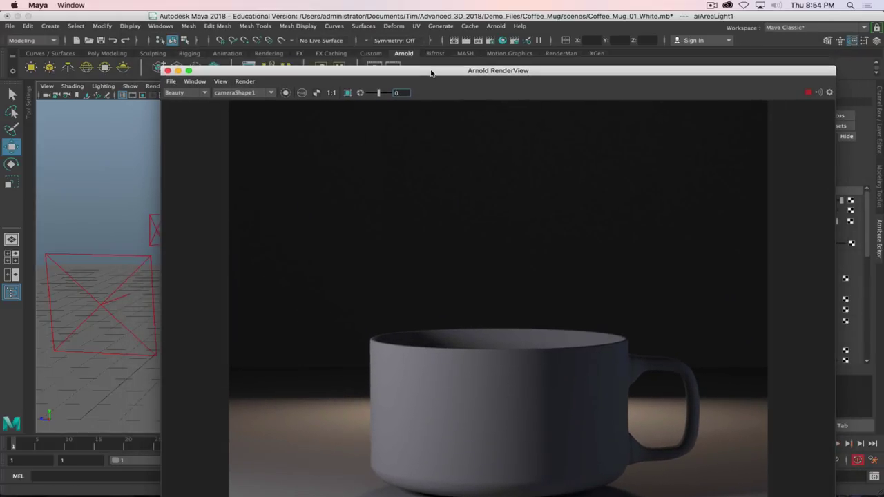
drag(431, 71, 3, 16)
Show camera1 and perspective side by side with textured, scene-lit shading to check the lights.
key(space)
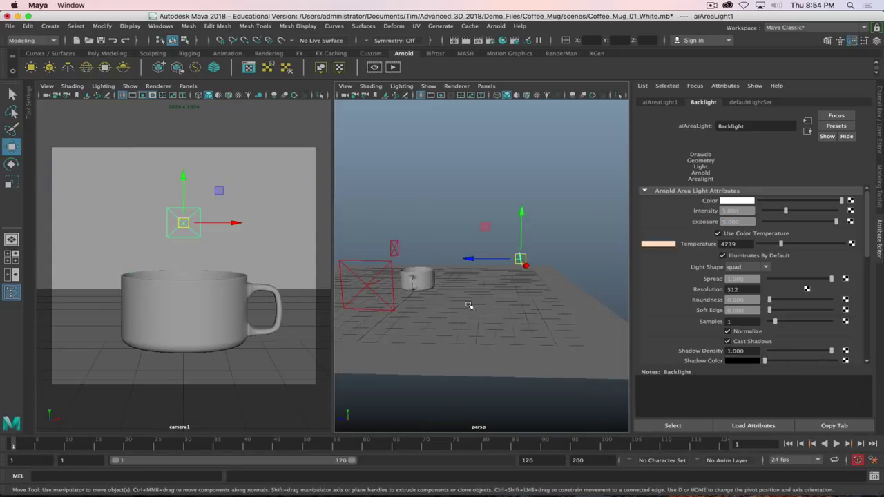
key(6)
key(7)
key(7)
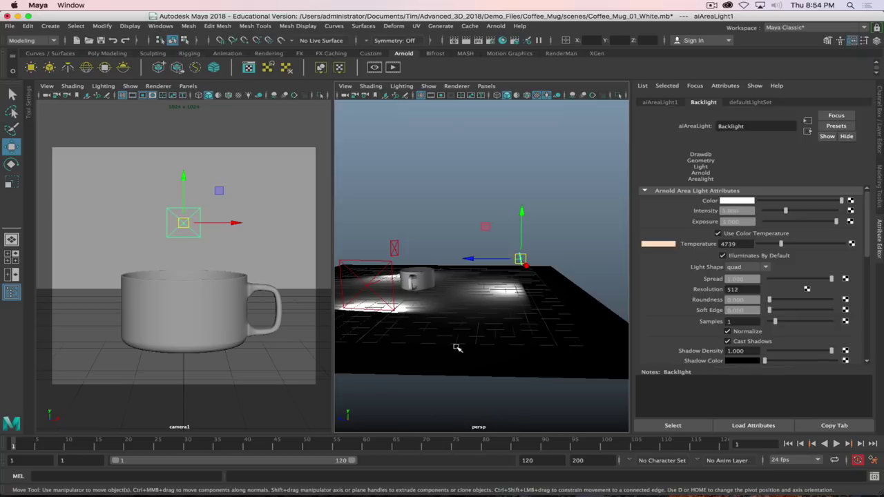
alt+drag(442, 321, 514, 354)
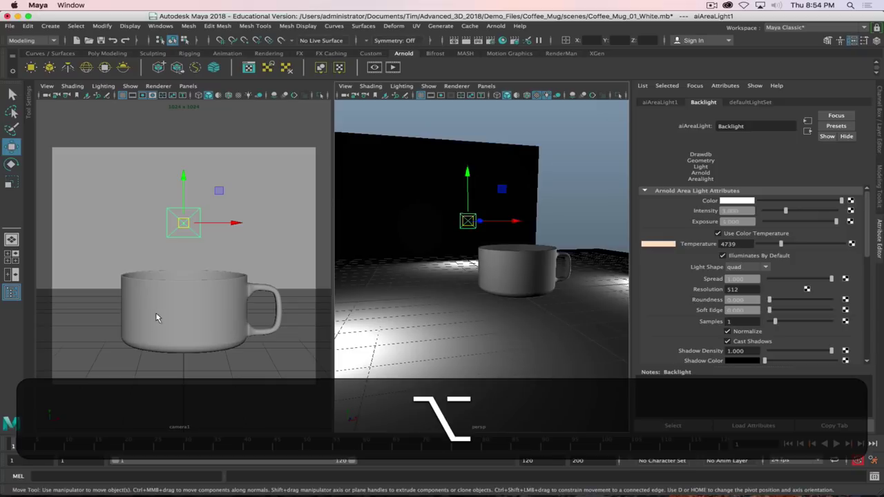
key(7)
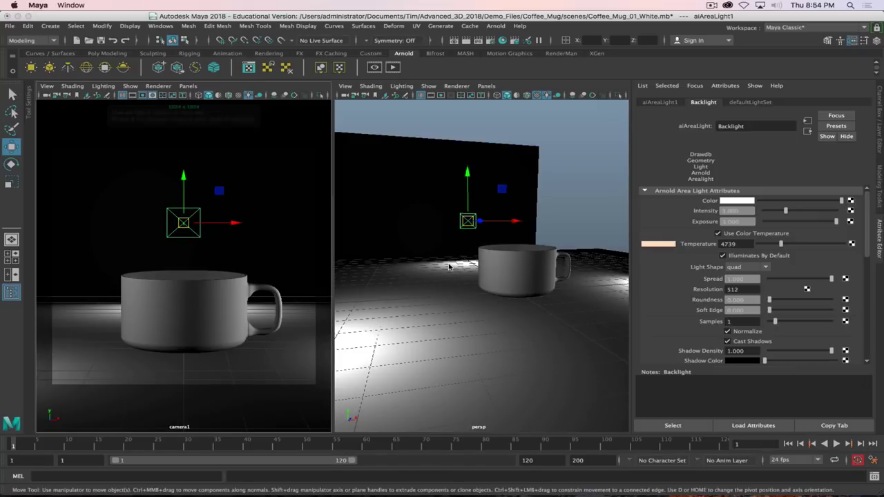
key(alt)
alt+drag(532, 324, 477, 330)
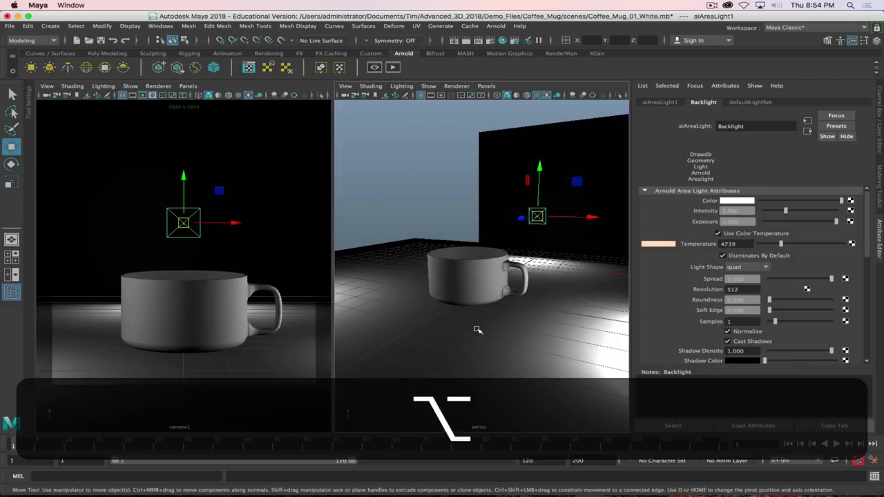
key(alt+6)
key(7)
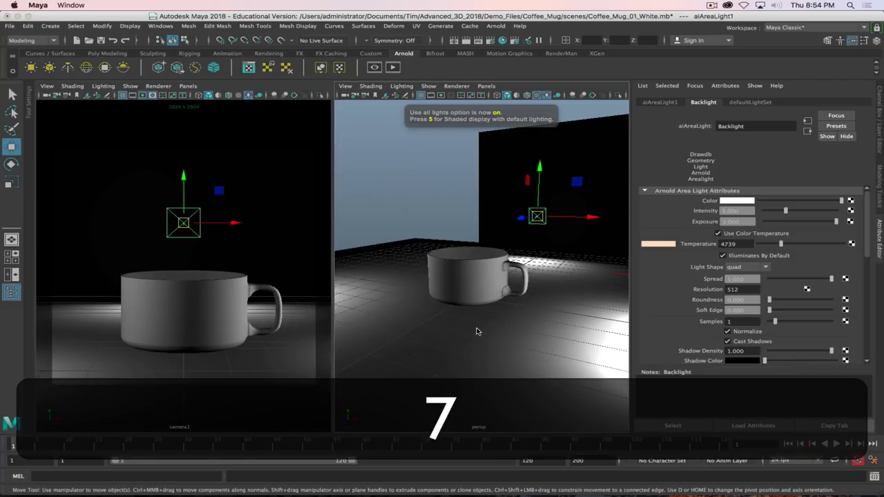
key(6)
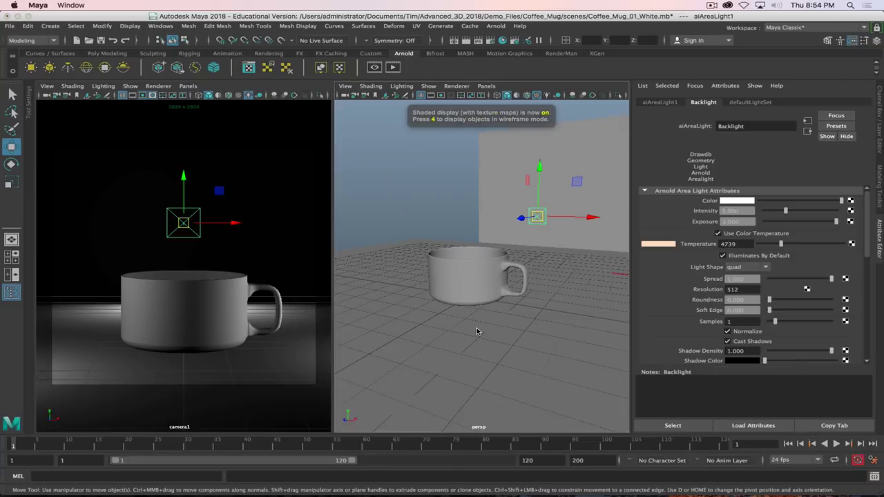
key(7)
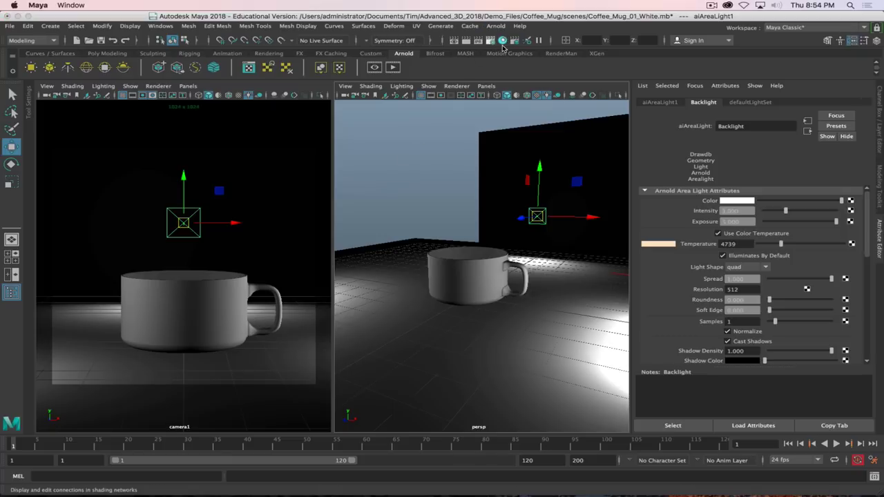
Create an Arnold aiStandardSurface material in Hypershade and rename it MAT_Mug.
click(505, 41)
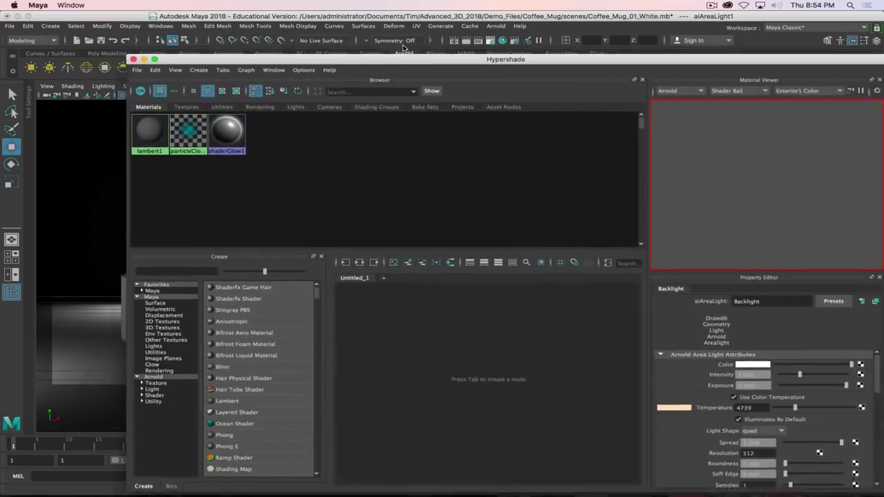
drag(407, 63, 380, 31)
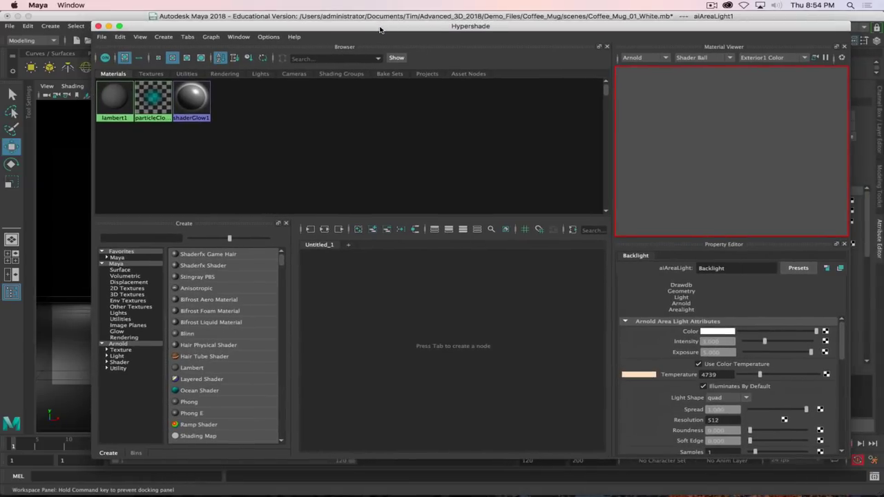
click(127, 362)
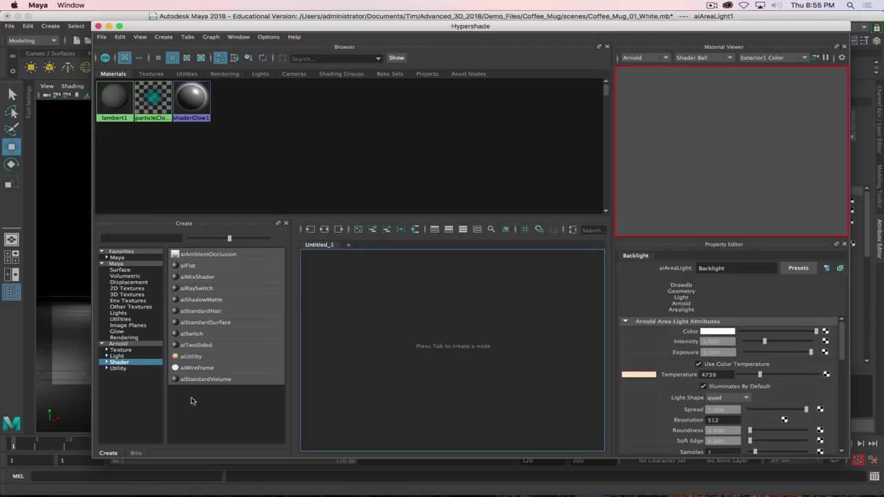
click(234, 323)
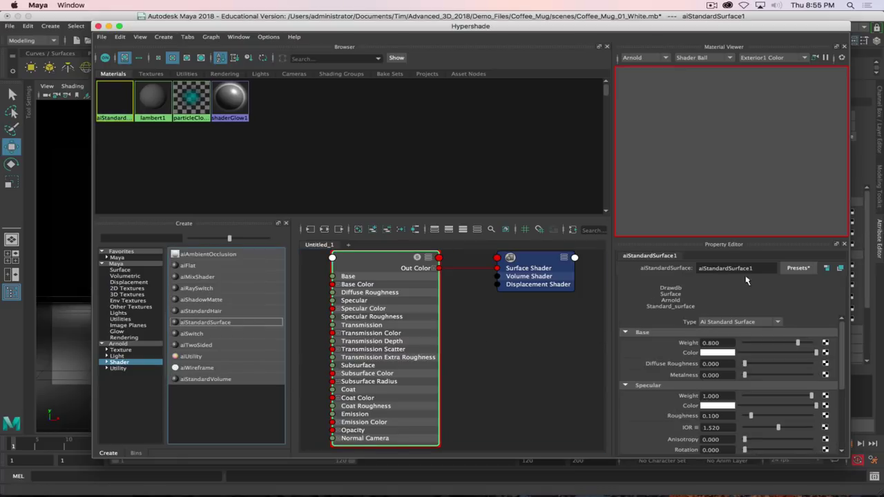
double_click(749, 268)
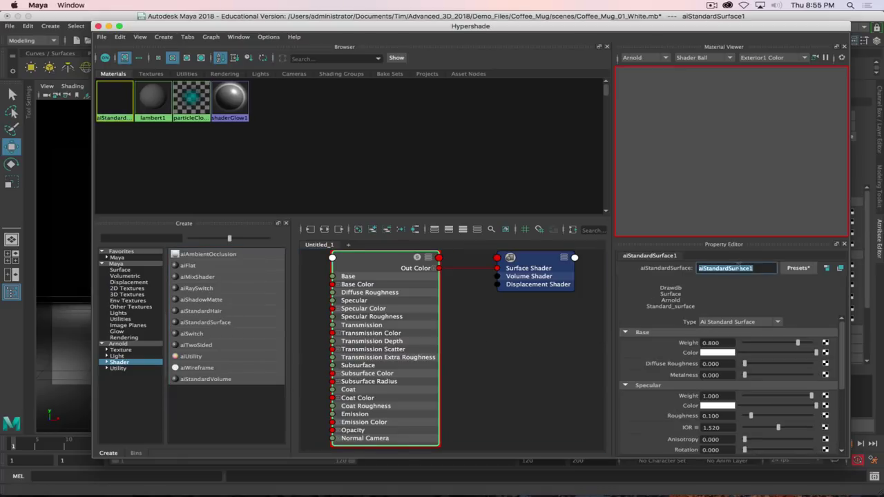
text(MA)
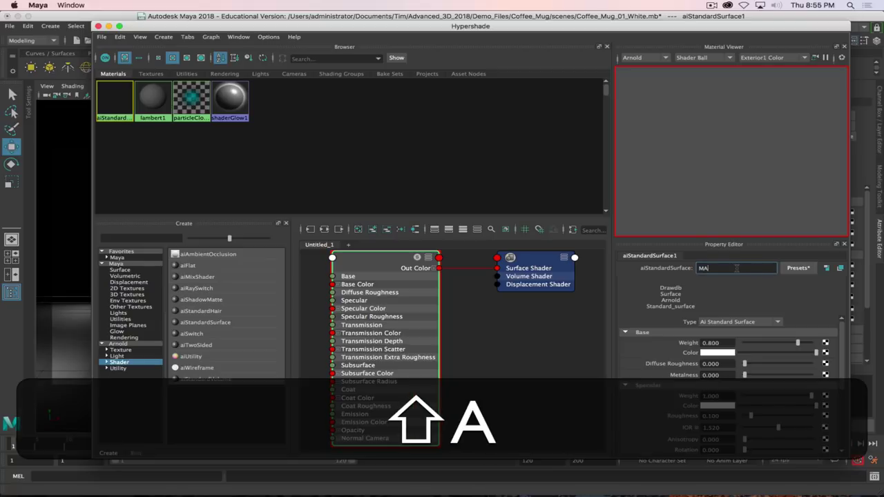
text(T_Mug)
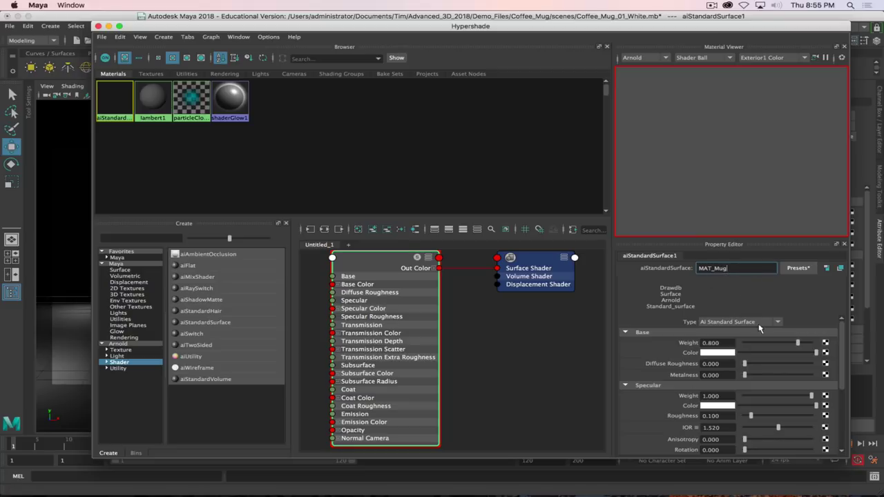
key(Return)
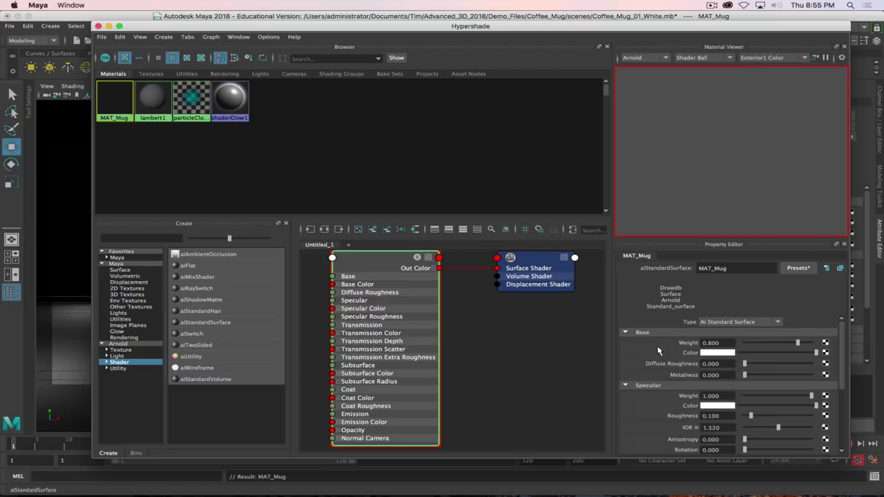
scroll(659, 351, down, 1)
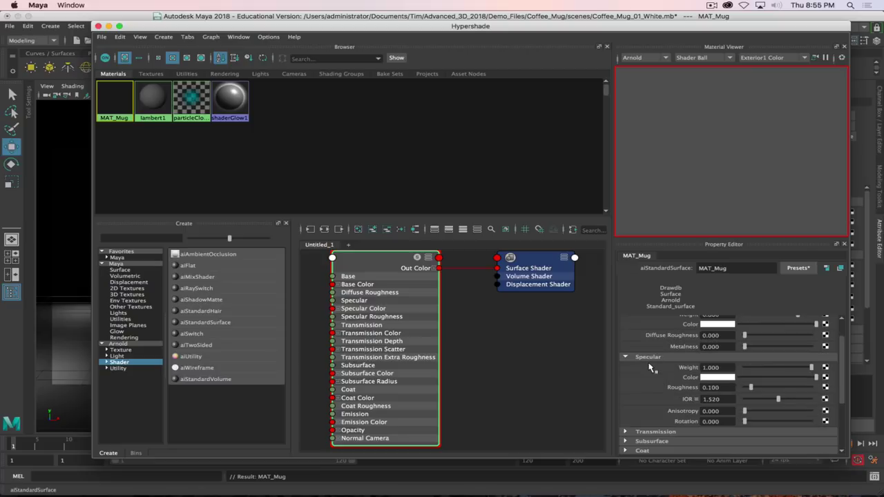
scroll(731, 380, up, 1)
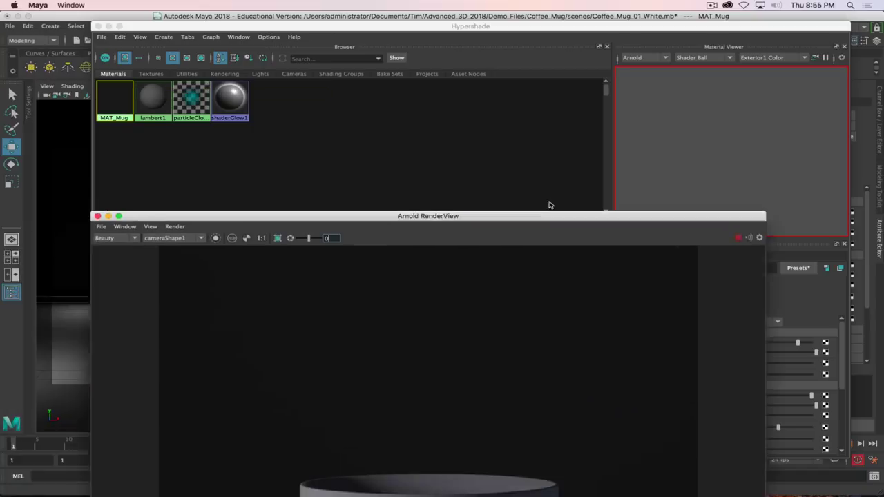
Rearrange the Arnold RenderView and Hypershade windows to uncover the viewports.
drag(549, 207, 471, 139)
click(713, 5)
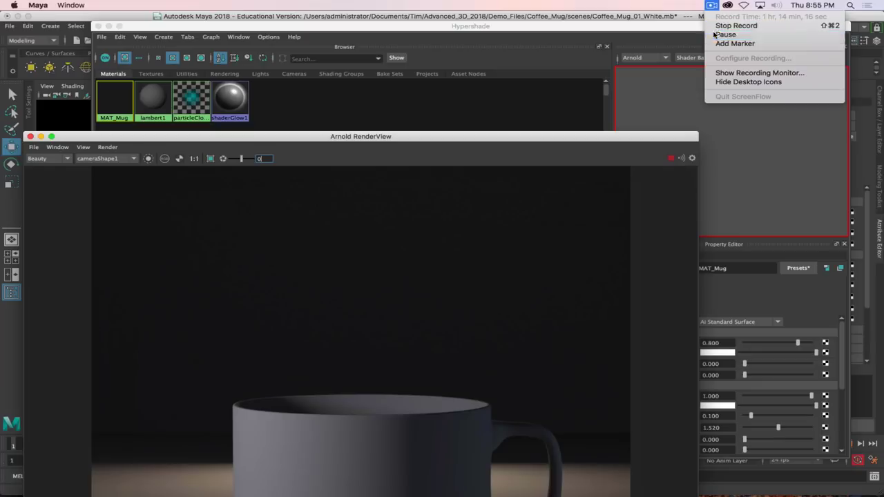
click(716, 33)
drag(569, 137, 743, 56)
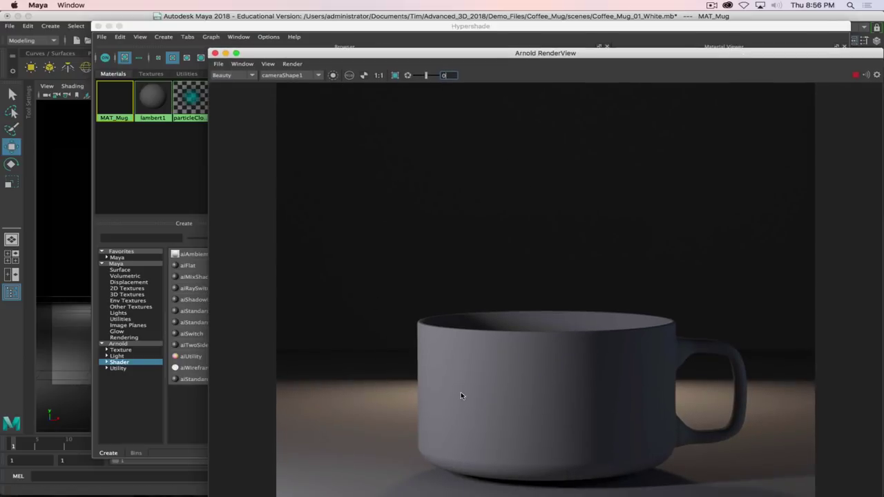
drag(367, 56, 297, 95)
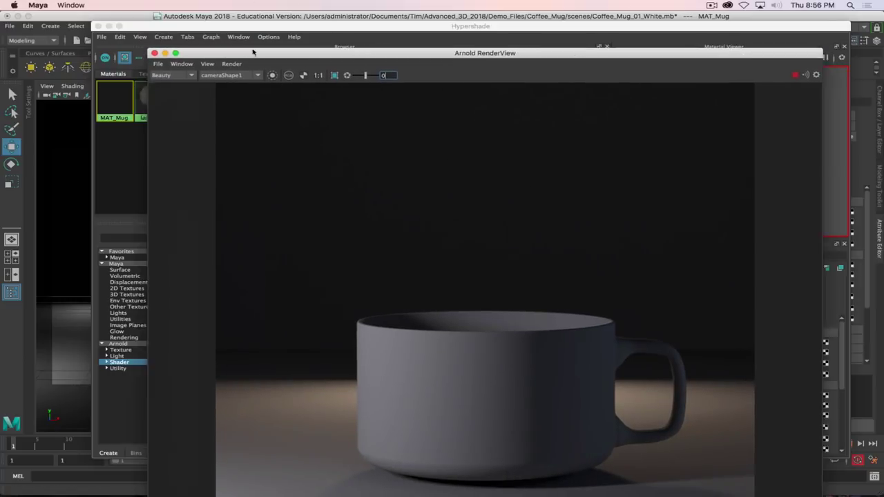
drag(198, 28, 600, 285)
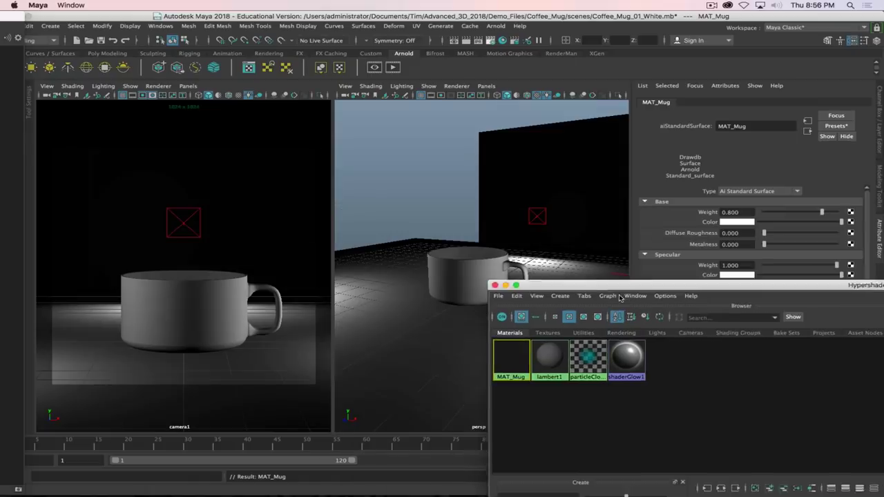
Assign MAT_Mug to the selected coffee mug and render the camera view in Arnold.
click(479, 280)
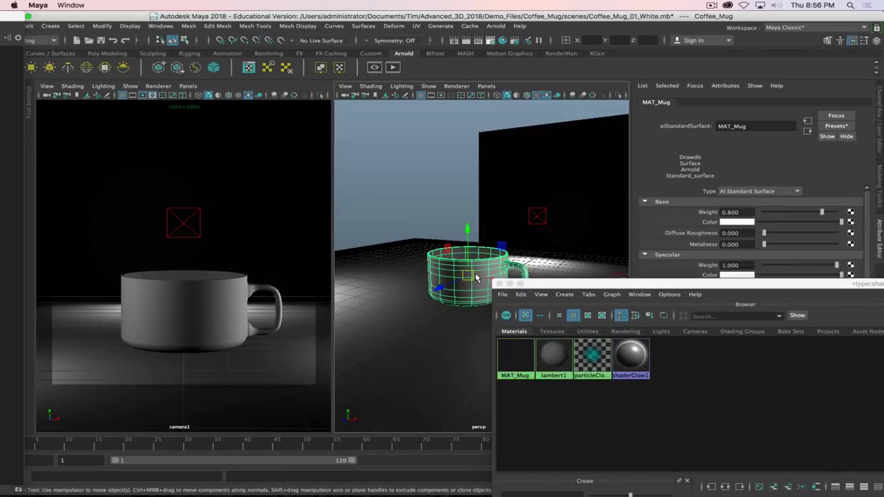
right_click(519, 358)
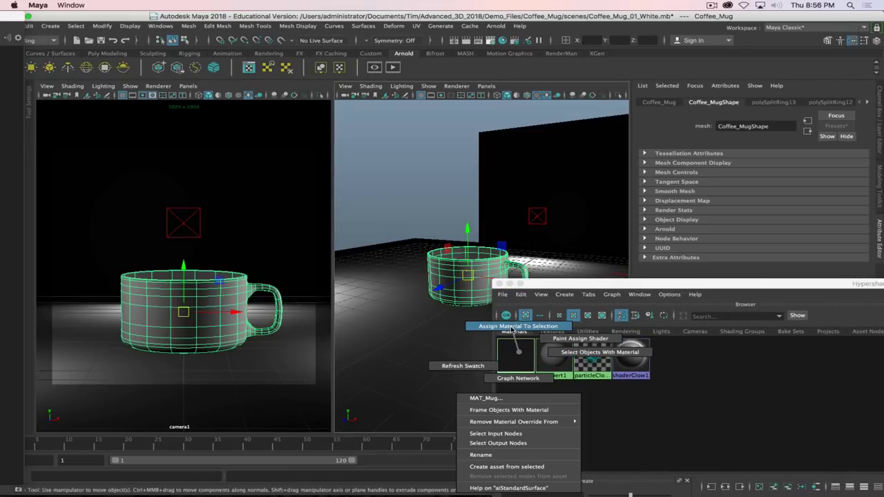
click(515, 327)
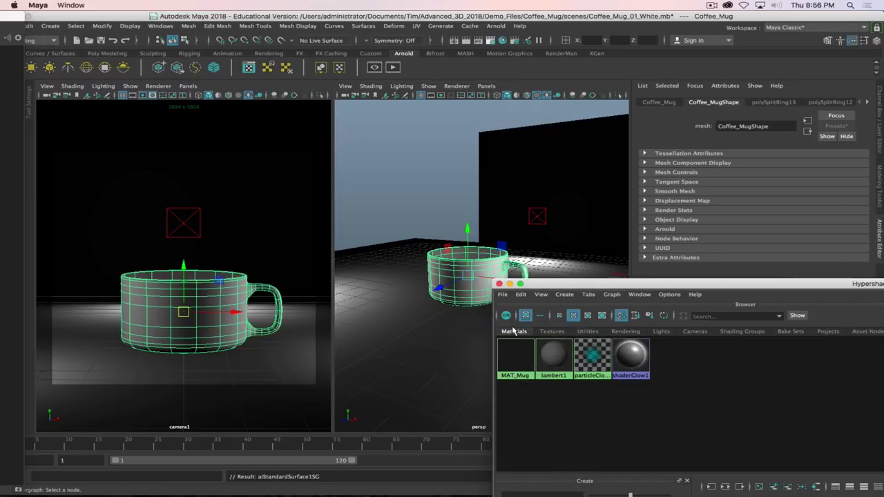
click(373, 67)
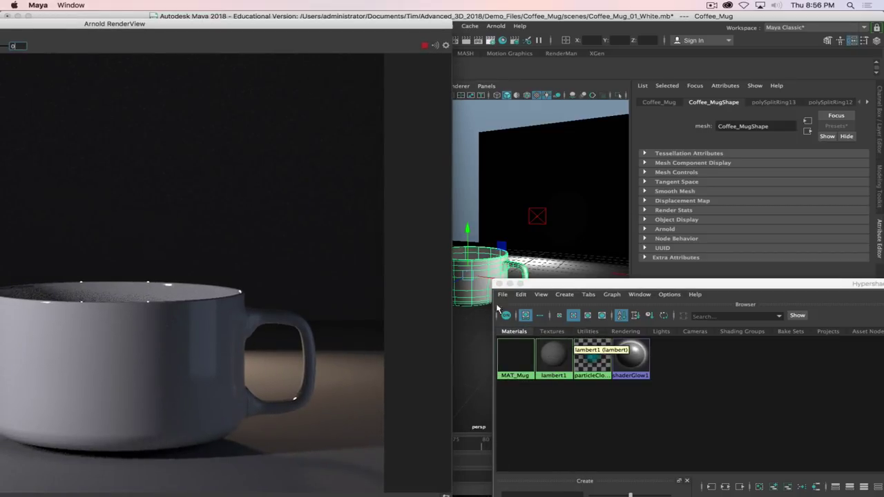
Reassign MAT_Mug to the mug through Assign Existing Material and reposition the windows.
right_click(490, 266)
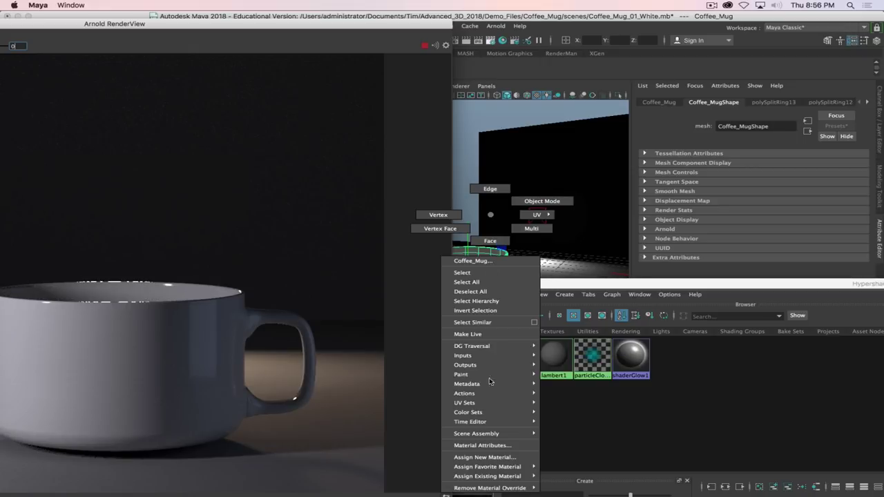
mouse_move(479, 479)
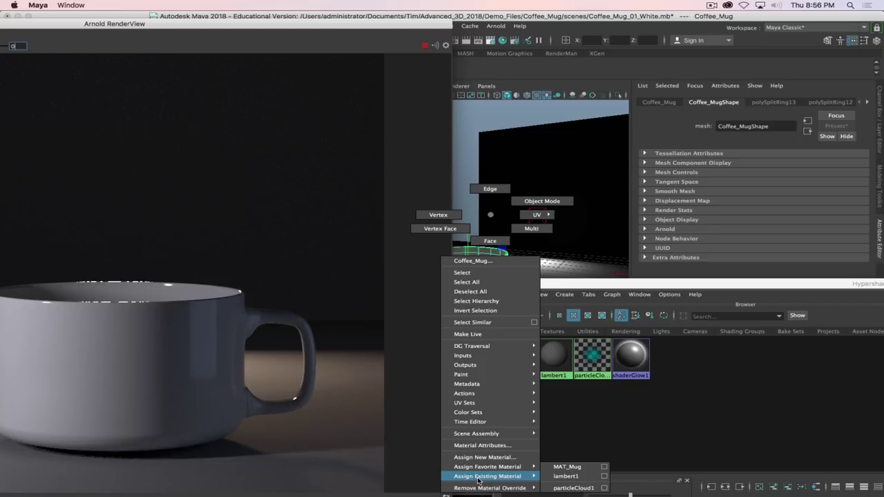
click(555, 468)
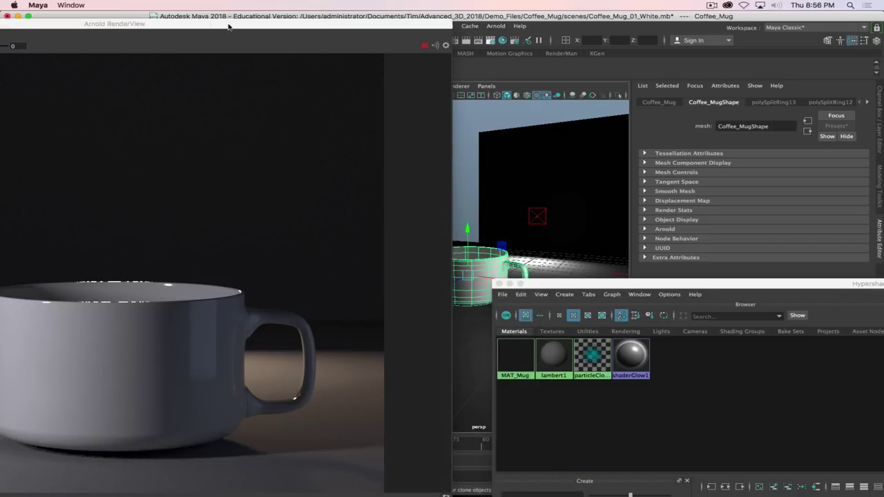
drag(115, 26, 145, 4)
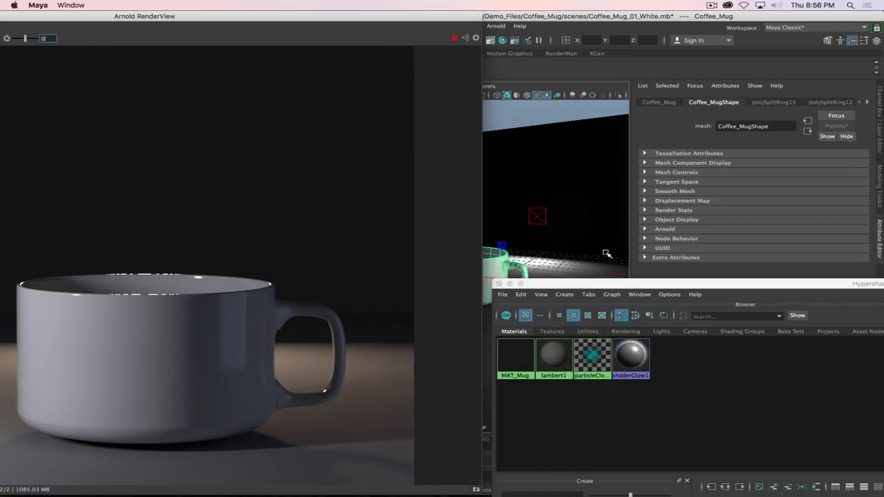
drag(592, 286, 258, 35)
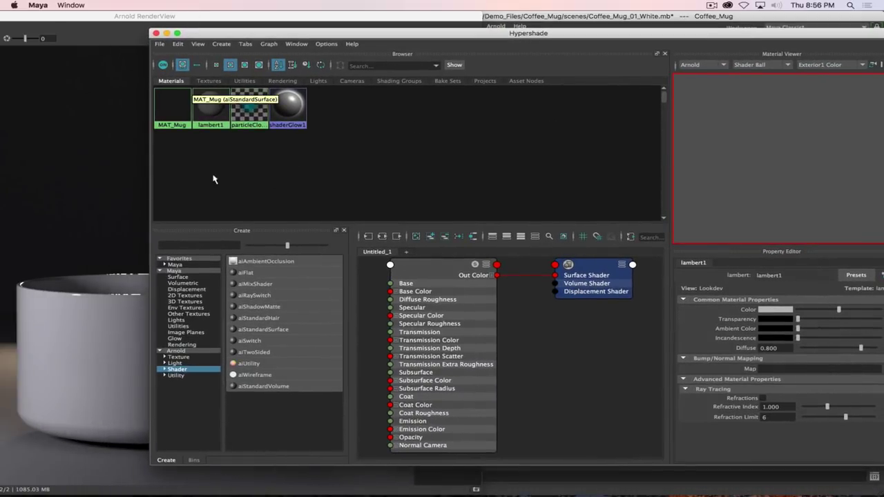
Resize and reposition Hypershade and RenderView, then load MAT_Mug's attributes from its swatch.
drag(150, 179, 267, 178)
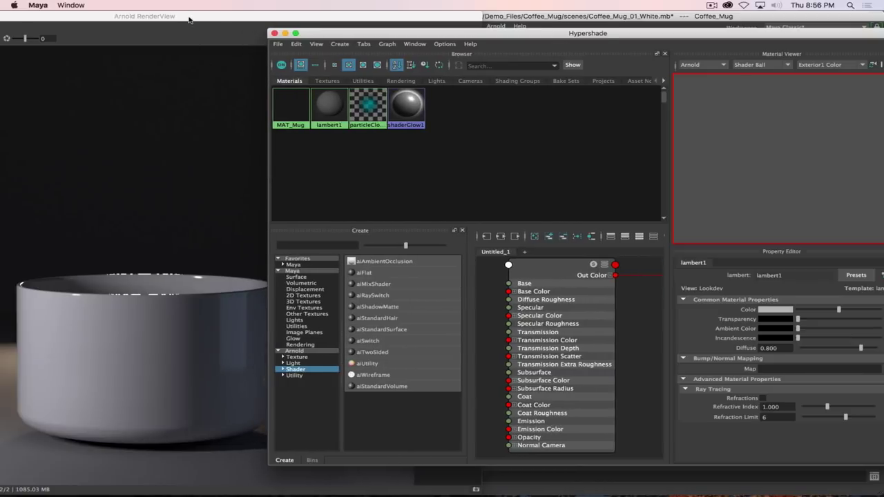
drag(189, 19, 184, 21)
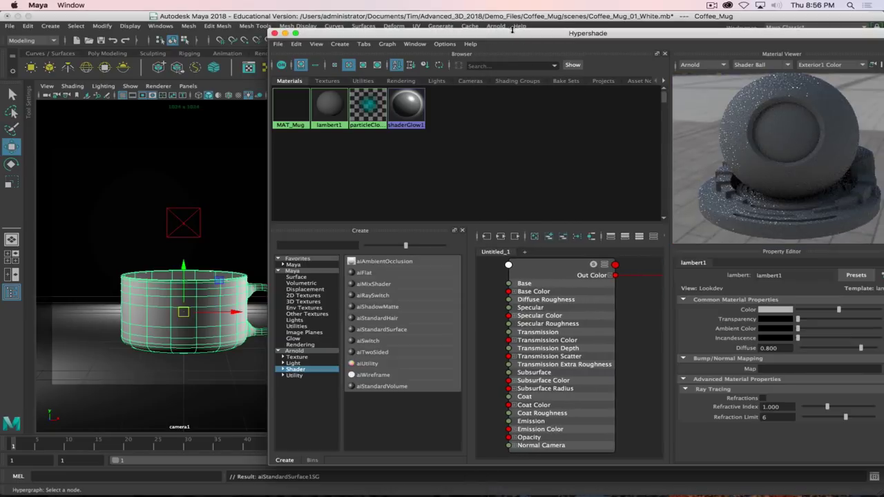
double_click(321, 21)
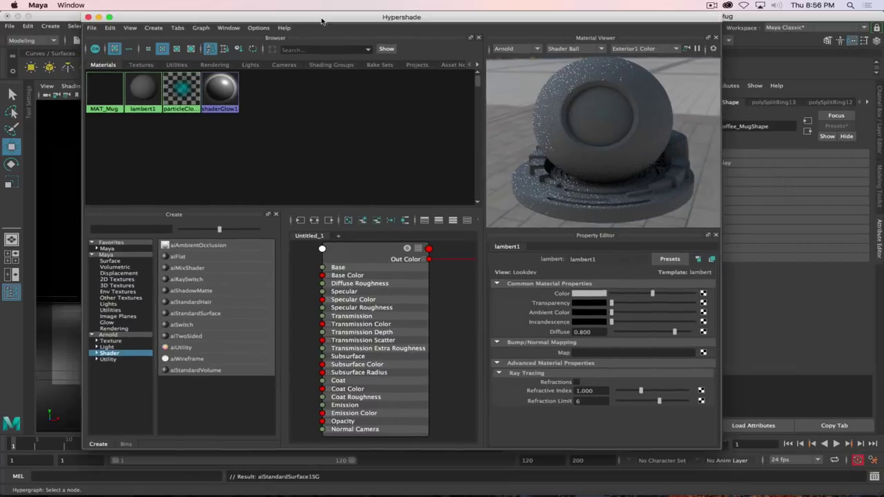
drag(321, 22, 285, 25)
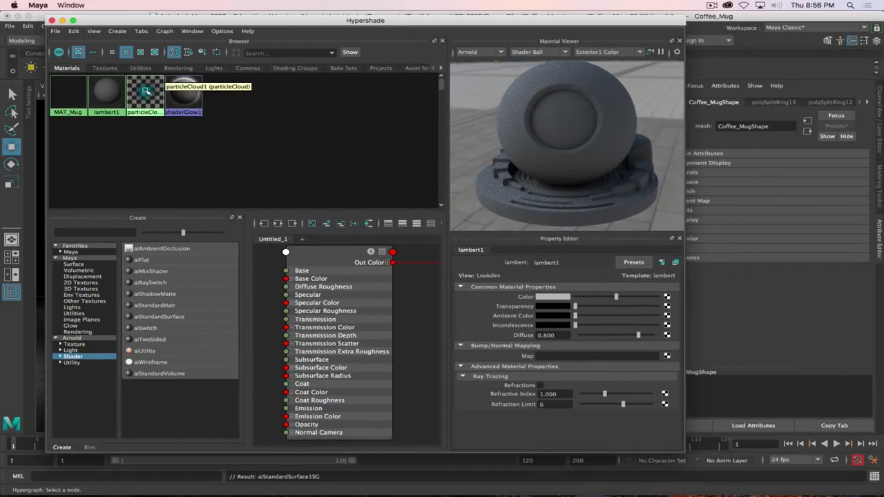
click(60, 99)
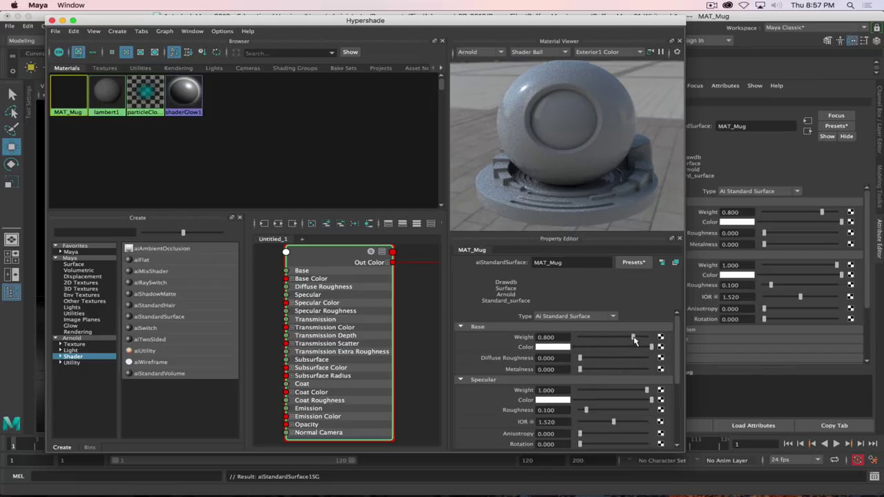
Raise MAT_Mug's base weight to 1.000 and tint its base colour a warm off-white.
drag(634, 338, 649, 338)
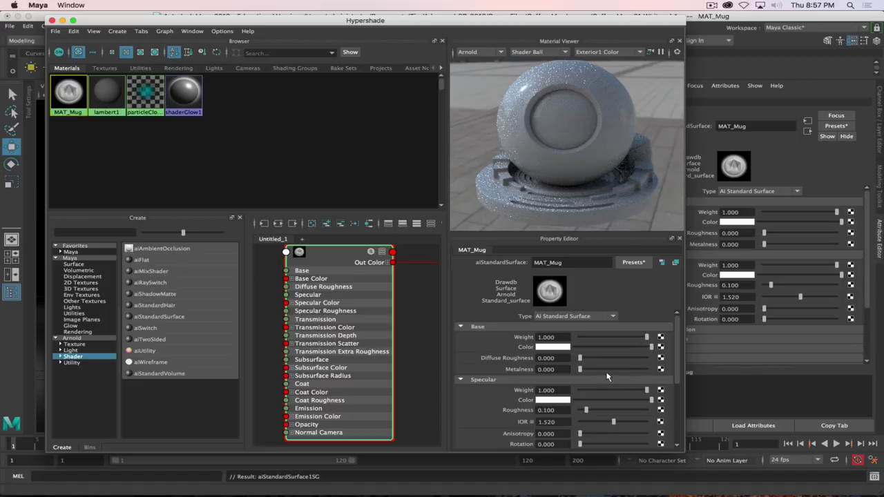
click(556, 347)
click(650, 348)
click(563, 348)
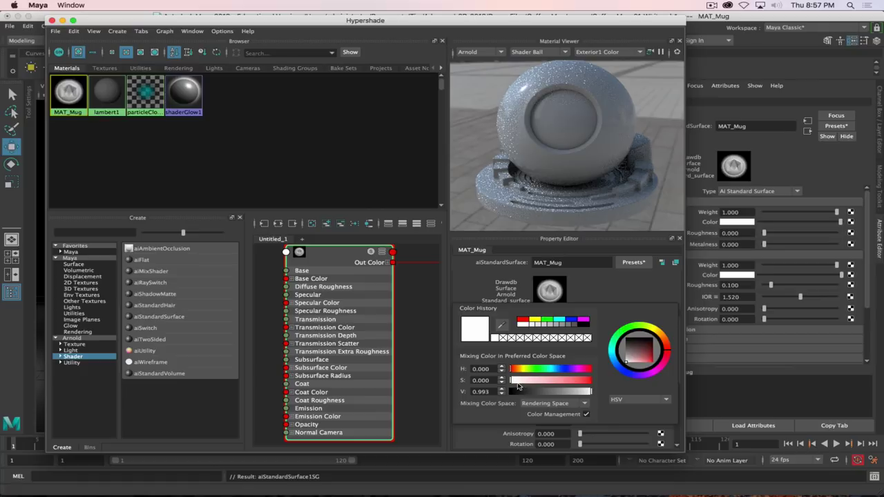
click(521, 380)
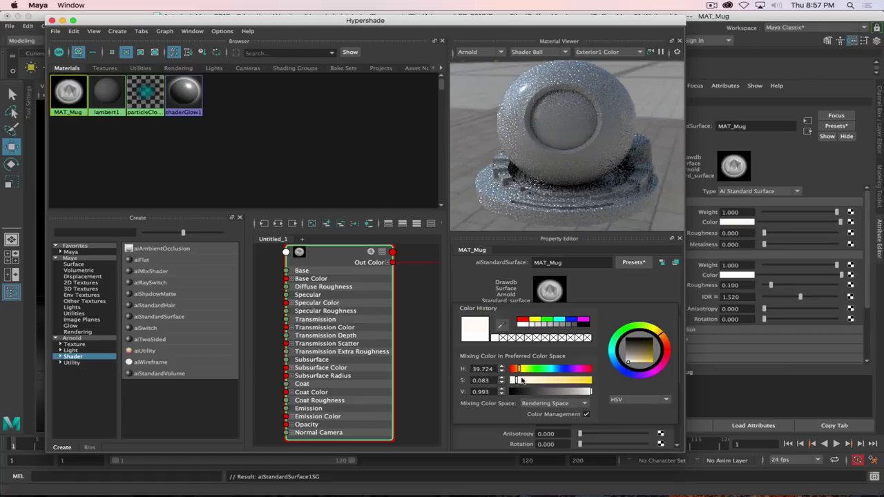
click(522, 381)
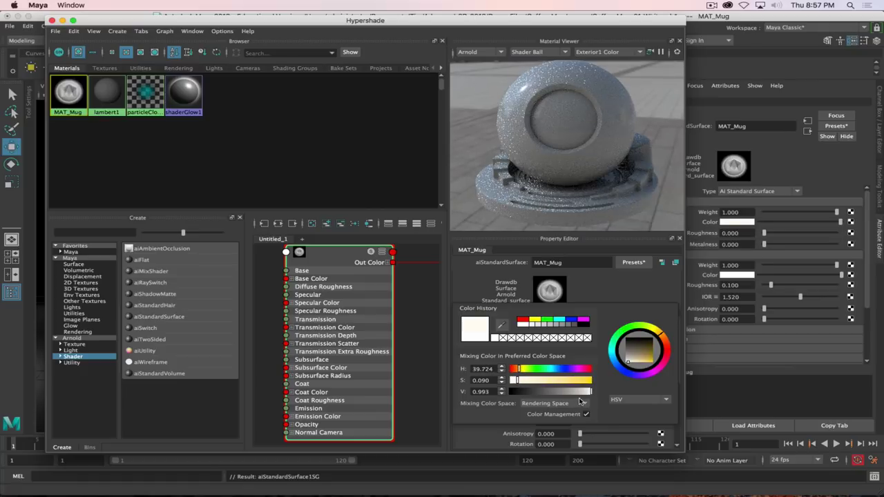
click(587, 393)
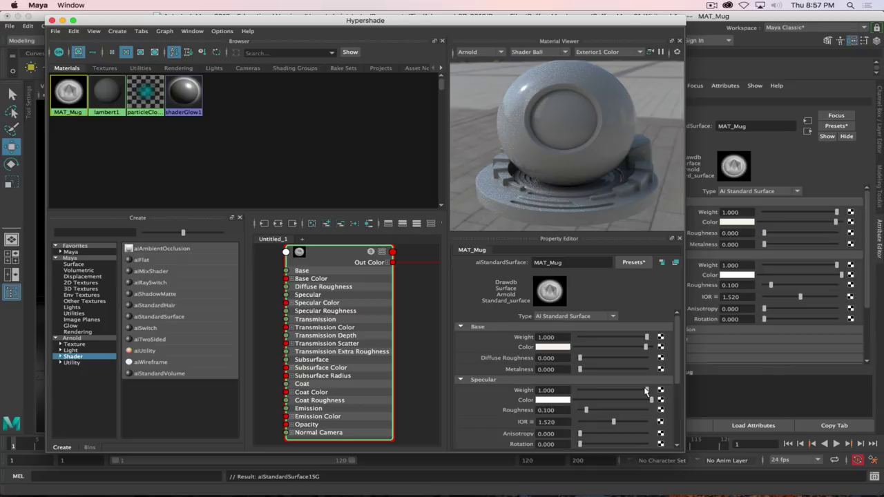
Set MAT_Mug's specular weight to 0.608 and specular roughness to 0.160.
drag(646, 391, 579, 391)
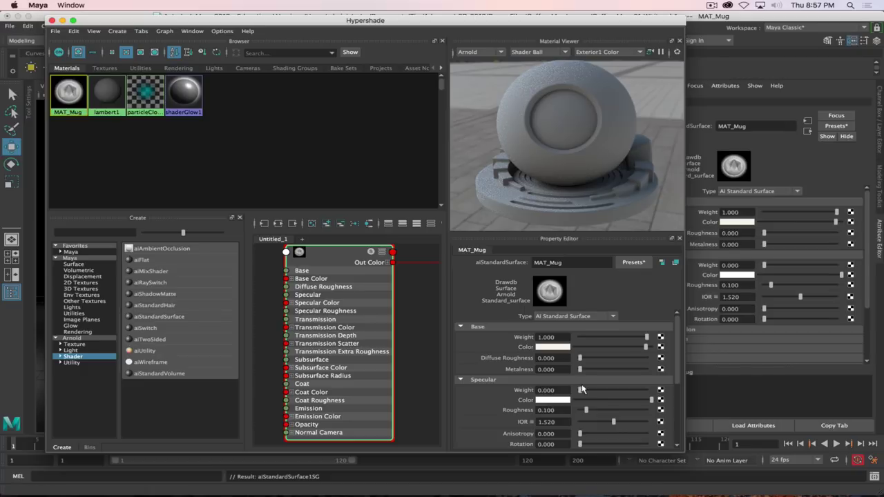
drag(580, 392, 621, 393)
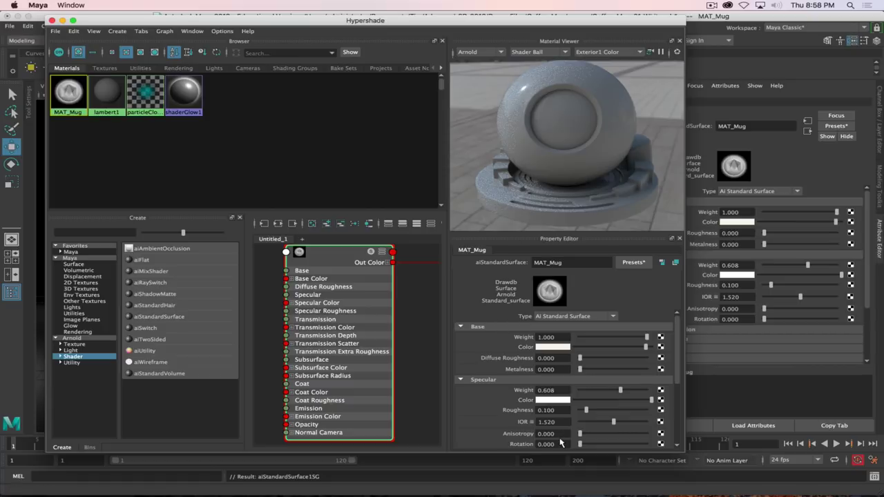
scroll(486, 409, down, 2)
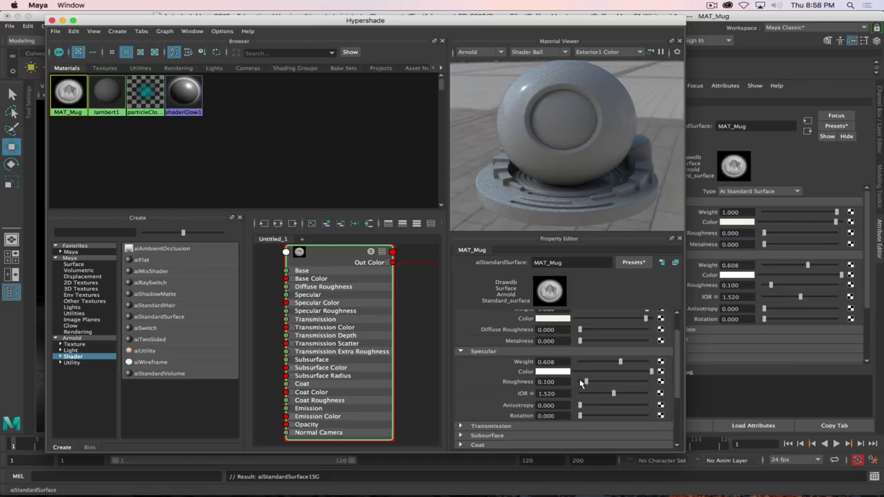
drag(584, 383, 607, 384)
drag(604, 384, 595, 383)
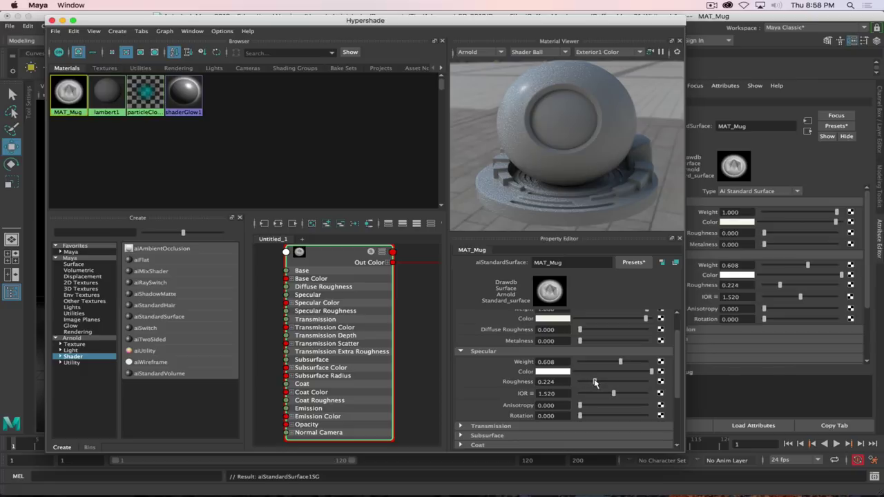
drag(595, 383, 591, 382)
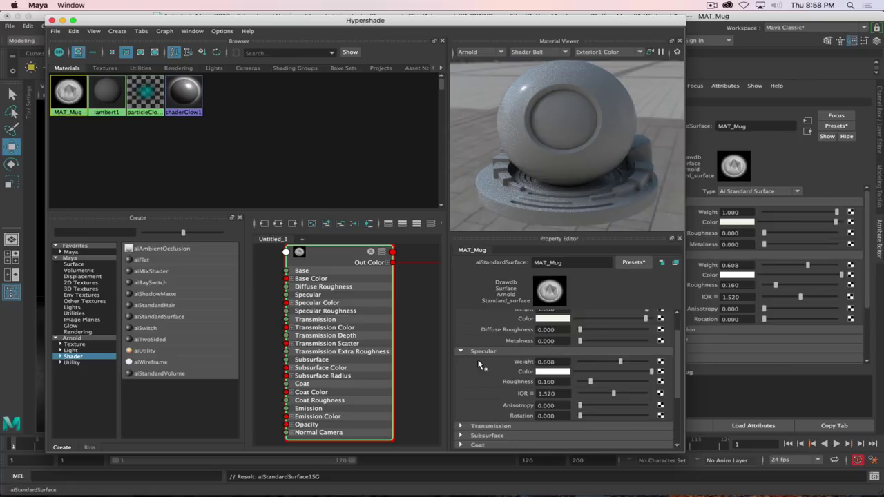
scroll(493, 372, up, 2)
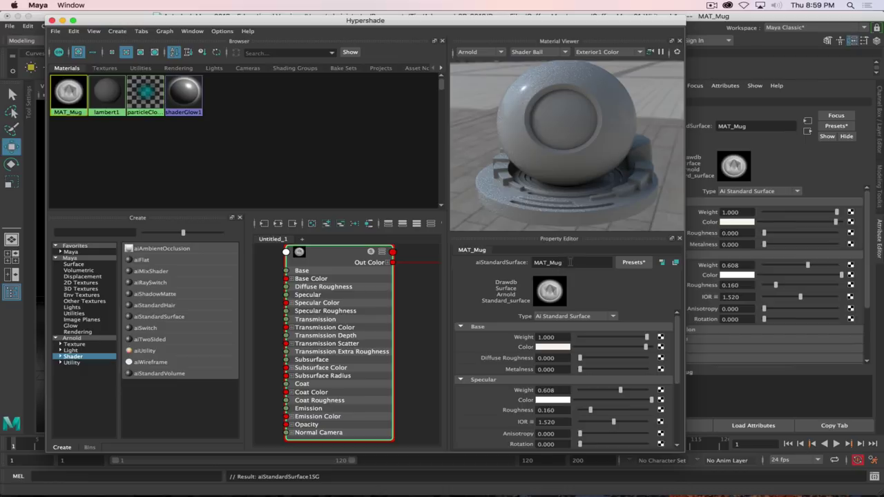
click(632, 264)
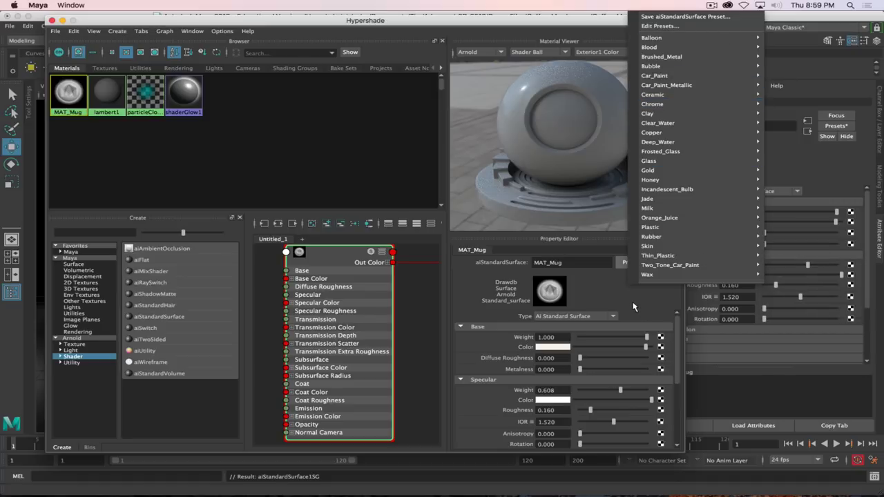
click(661, 304)
click(632, 264)
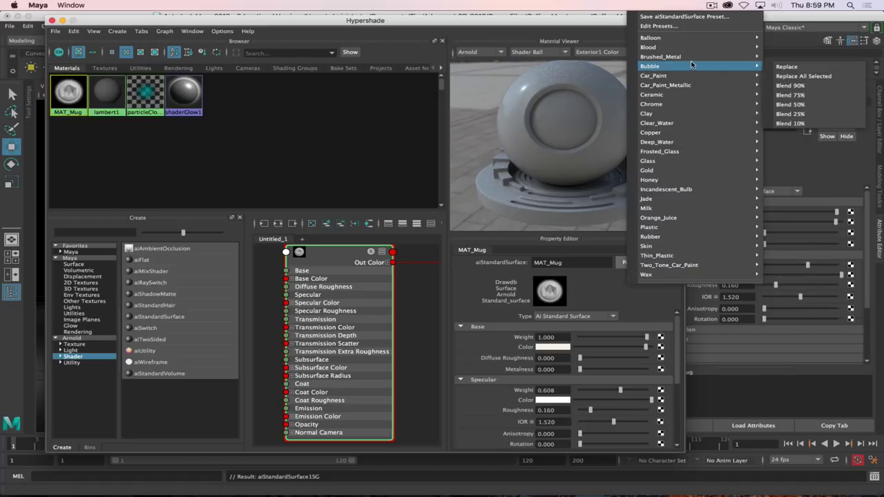
mouse_move(693, 122)
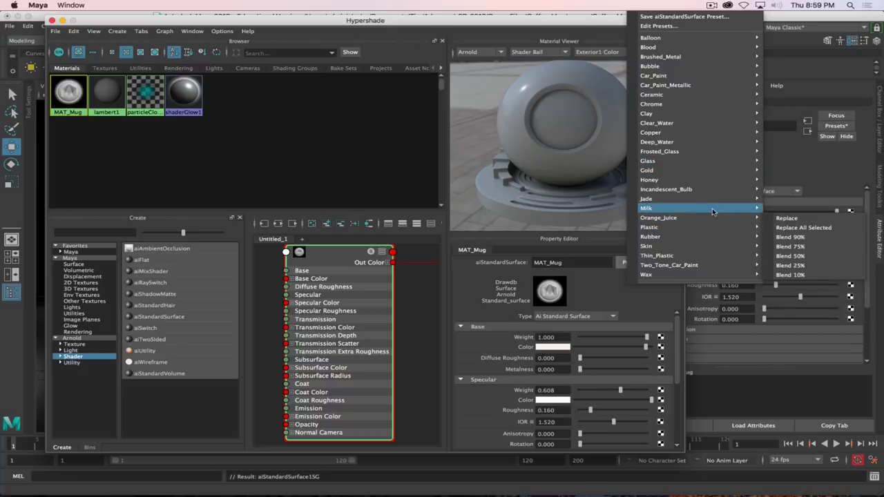
click(606, 289)
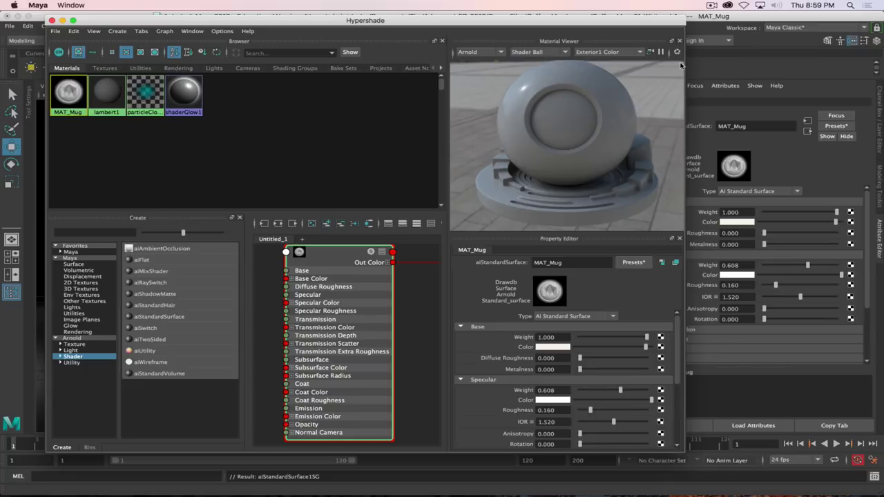
Close Hypershade and Arnold-render the camera view restricted to a region around the mug.
drag(517, 20, 635, 17)
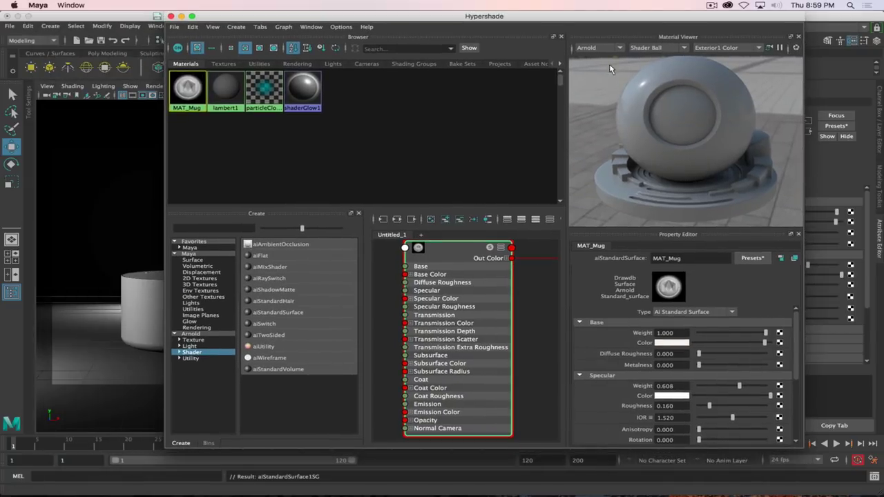
key(super+w)
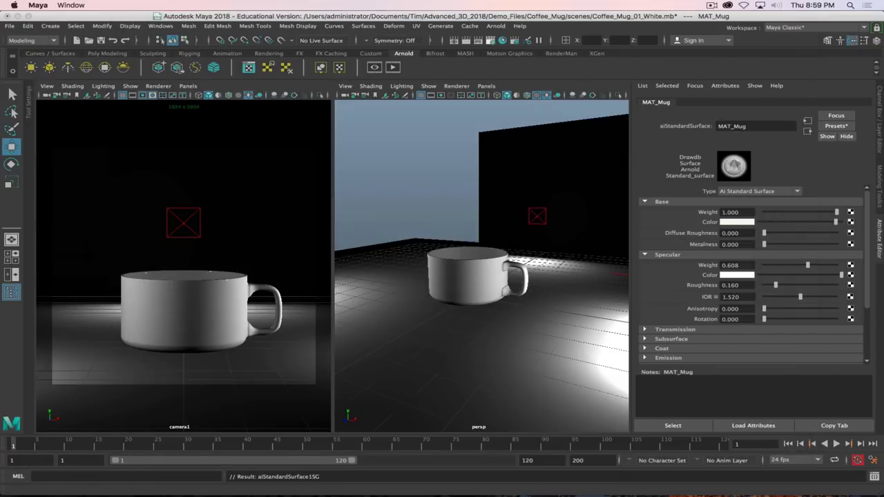
click(393, 67)
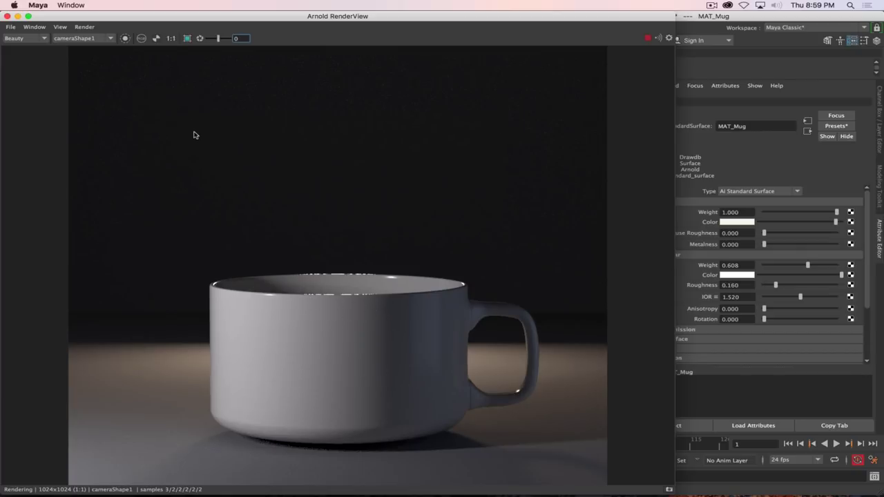
click(188, 38)
drag(198, 250, 551, 462)
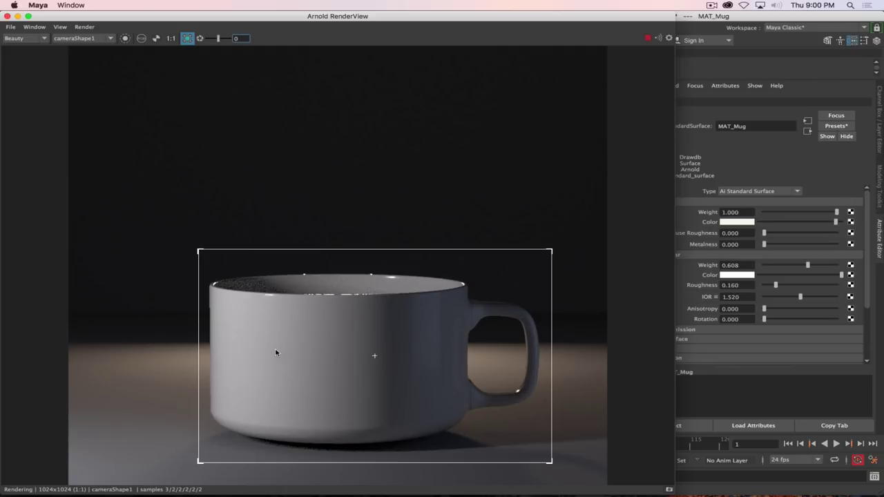
key(super+Tab)
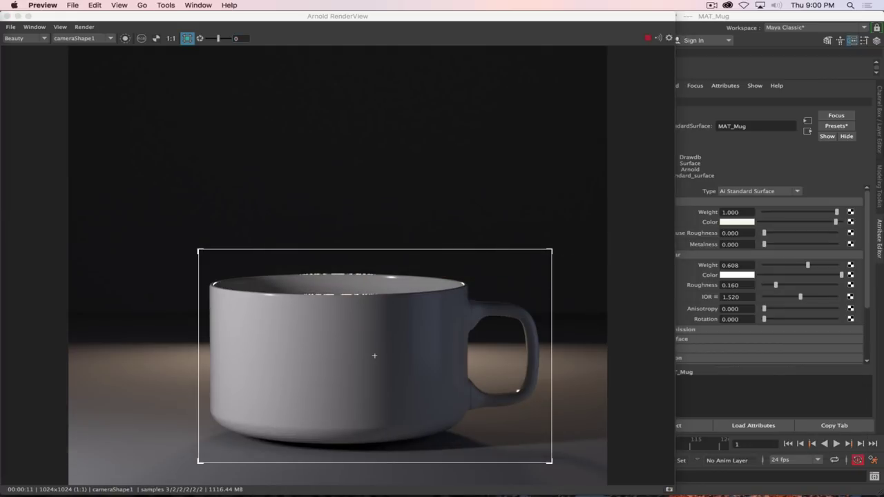
key(super+Tab)
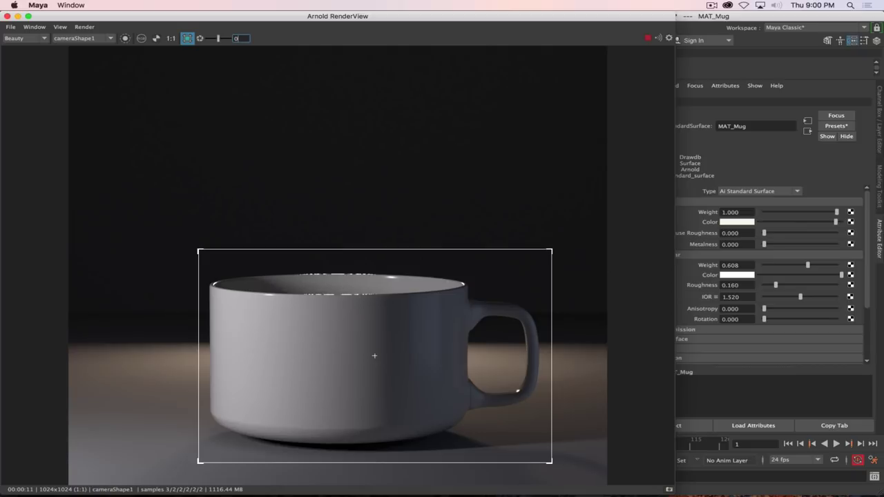
Set MAT_Mug's specular roughness to 0.25, close the Property Editor and shift RenderView aside.
drag(776, 285, 792, 285)
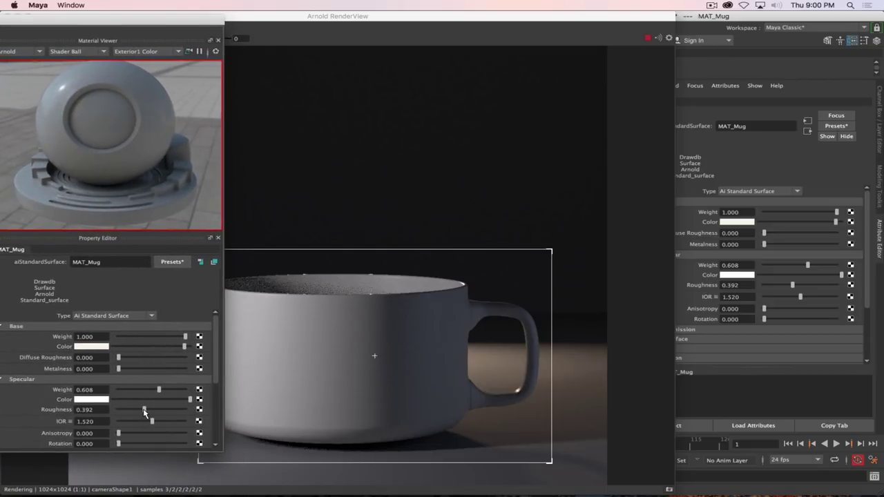
drag(144, 413, 143, 410)
click(102, 409)
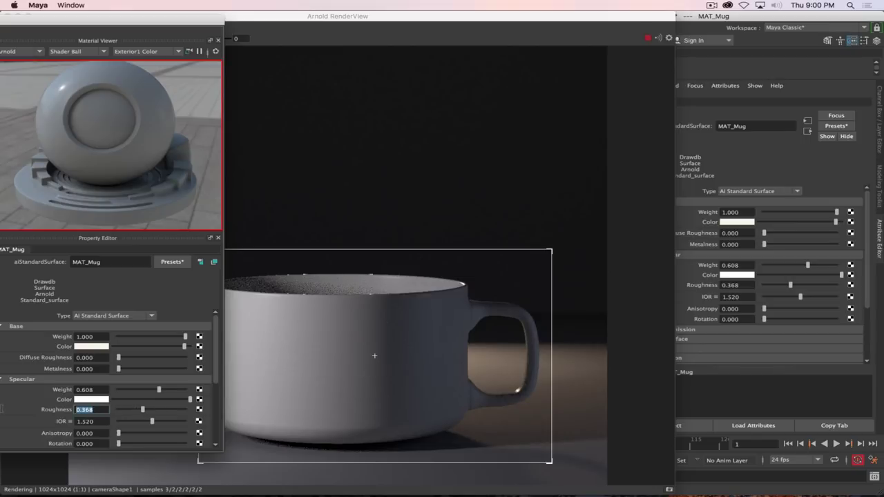
text(0.3)
key(Return)
text(0.25)
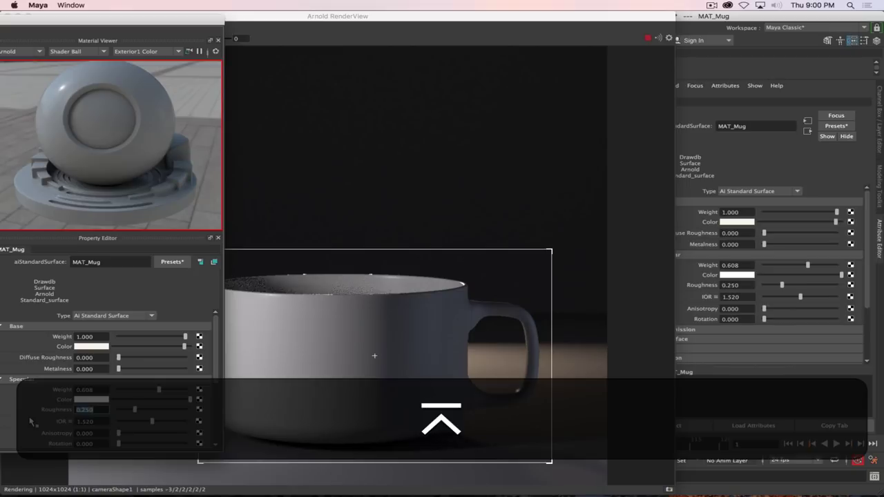
key(Return)
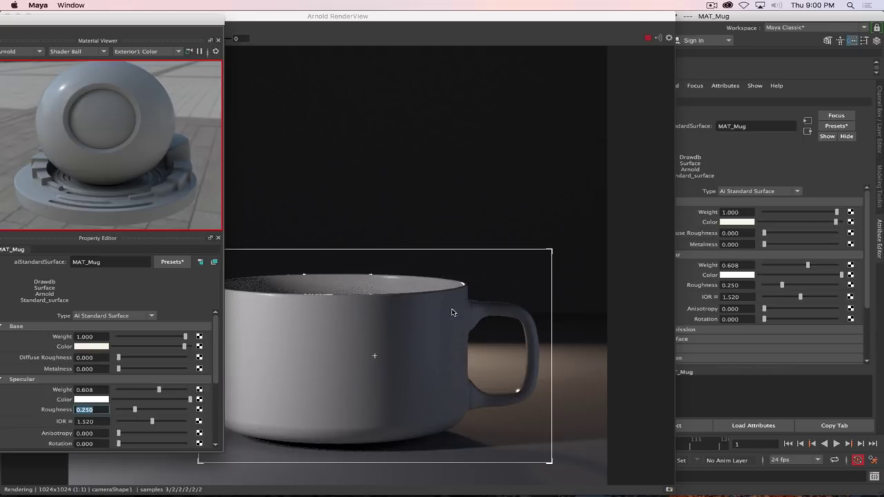
click(374, 355)
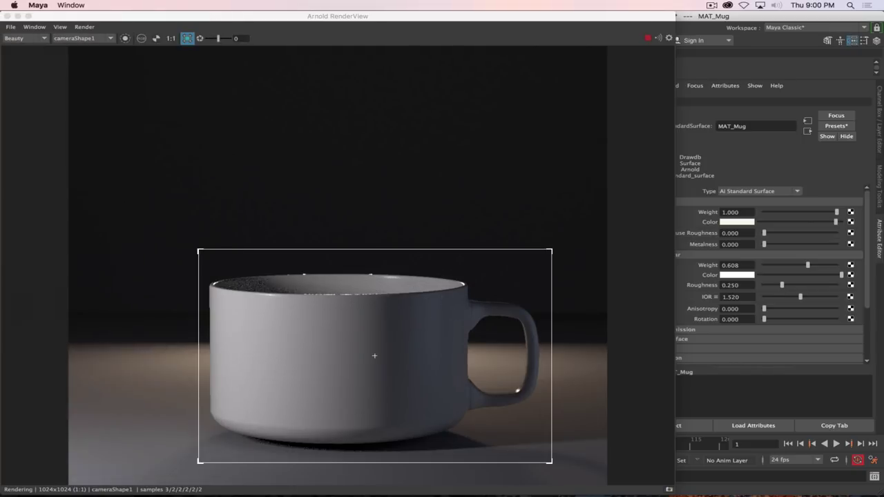
drag(381, 16, 157, 6)
Select the Backlight area light and maximise the perspective viewport around it.
click(536, 218)
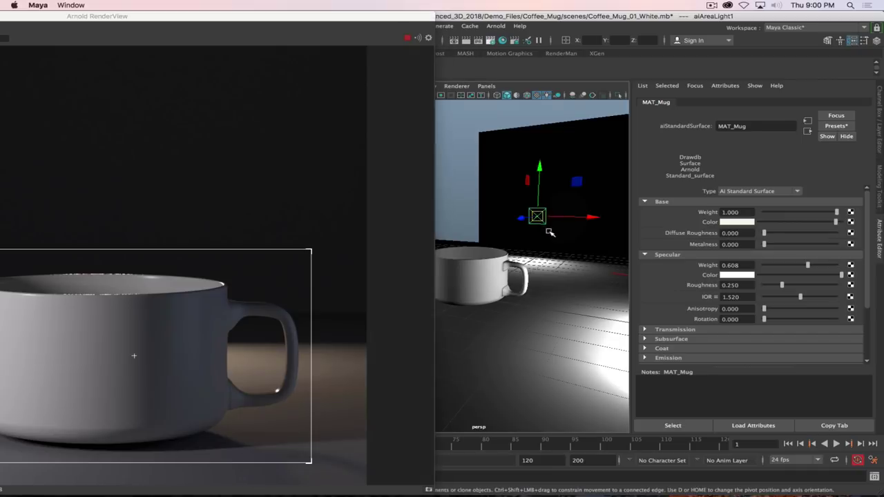
mouse_move(525, 220)
mouse_down()
mouse_move(519, 198)
mouse_move(518, 218)
mouse_up()
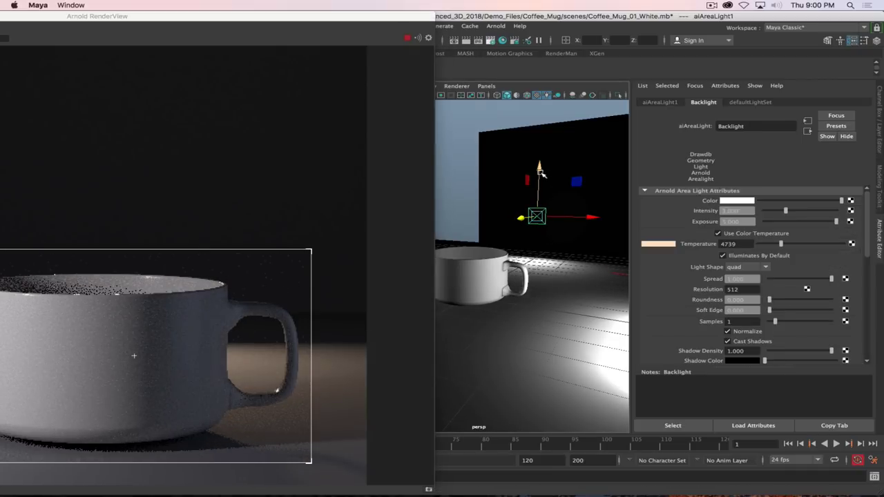
drag(540, 172, 542, 181)
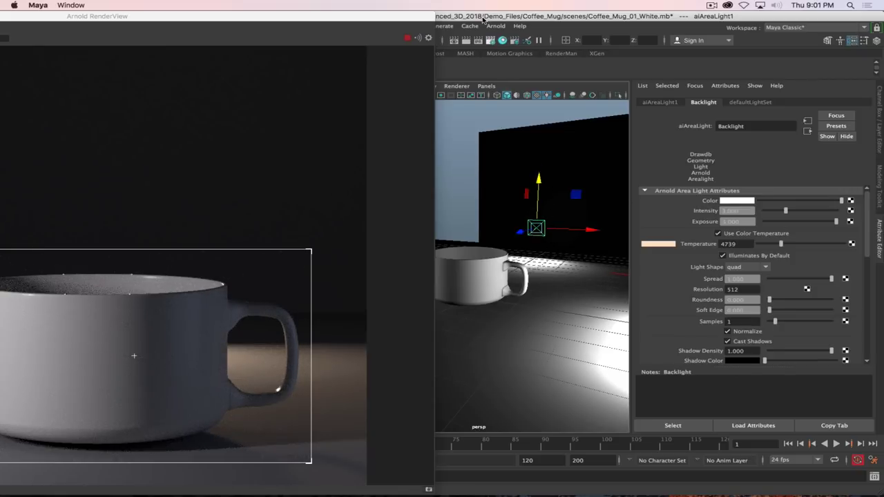
drag(462, 15, 575, 20)
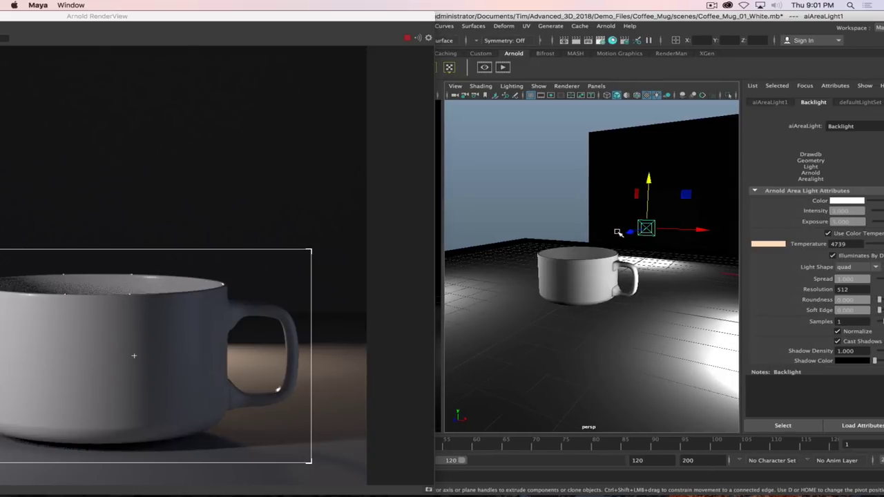
key(space)
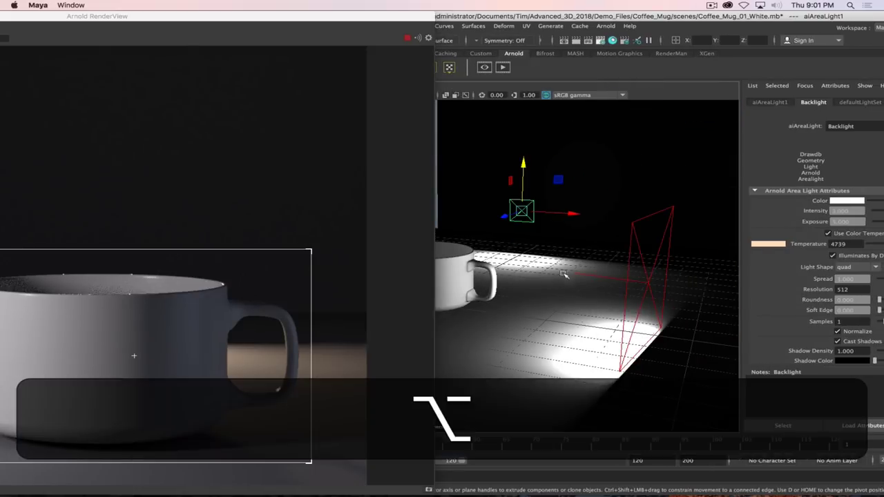
mouse_move(566, 274)
alt+mouse_down()
mouse_move(554, 268)
mouse_move(574, 274)
alt+mouse_up()
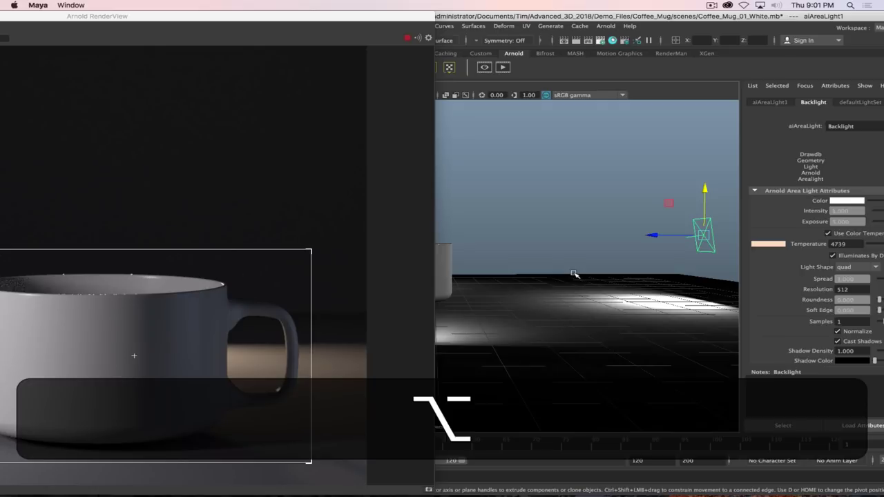
Raise the Backlight higher and slide it across to the mug's side.
key(w)
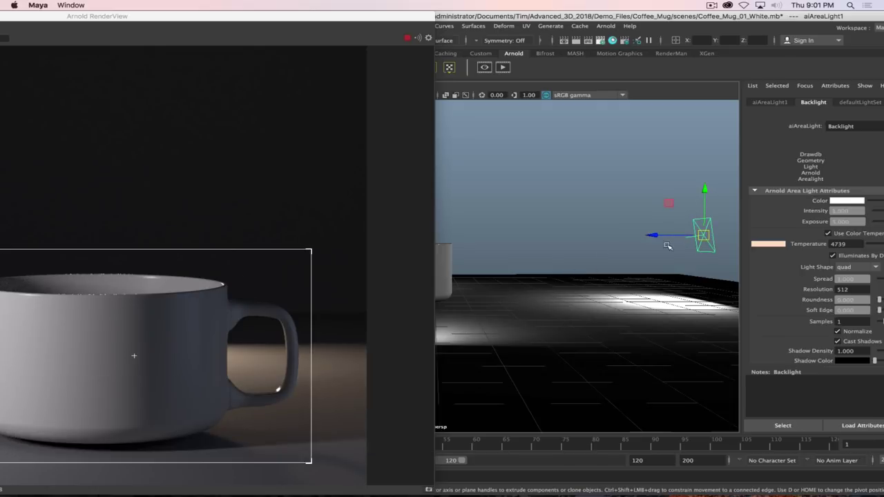
click(703, 187)
drag(703, 188, 702, 142)
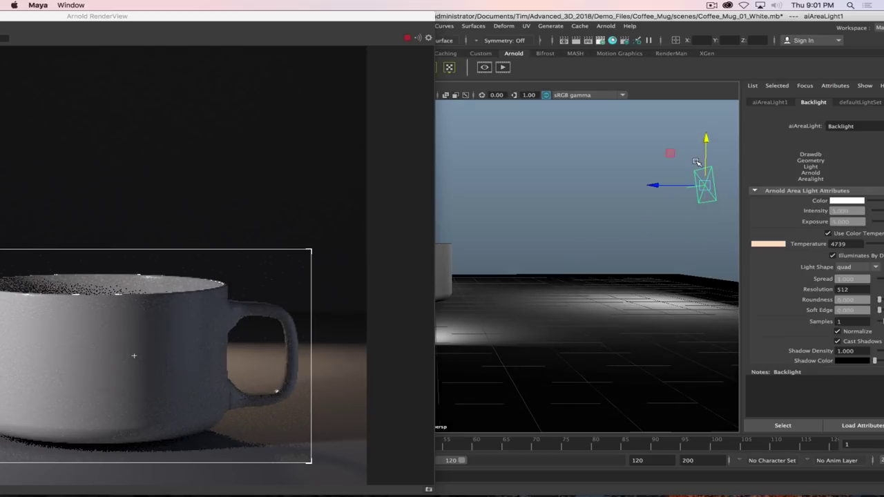
mouse_move(655, 186)
mouse_down()
mouse_move(638, 186)
mouse_move(664, 187)
mouse_move(652, 196)
mouse_up()
key(f)
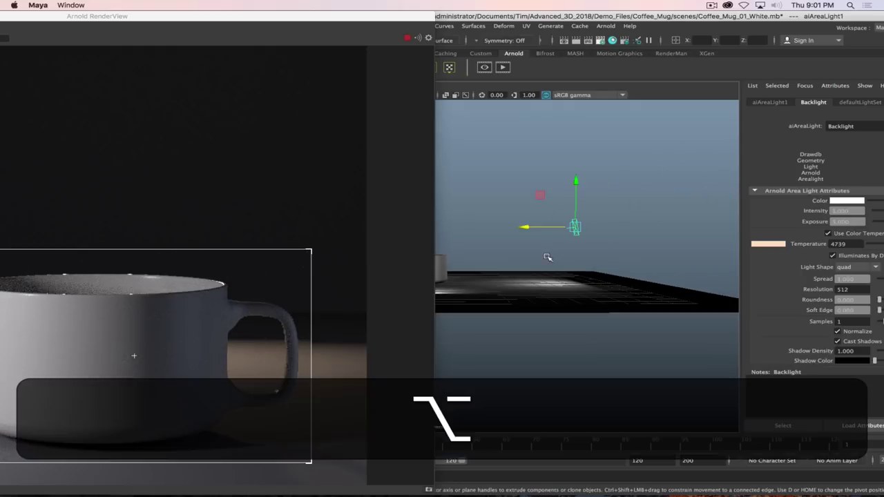
alt+right_drag(548, 257, 524, 259)
drag(652, 238, 611, 243)
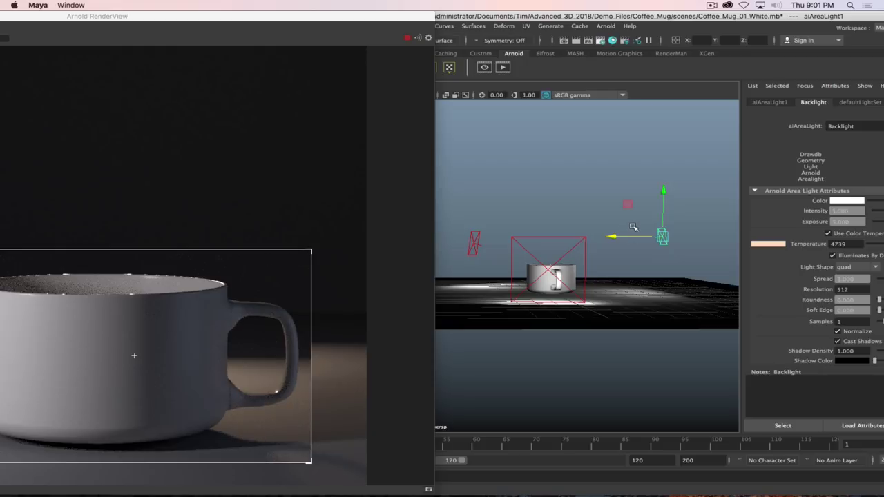
Rotate the Backlight to angle toward the mug and bring the RenderView fully on screen.
key(e)
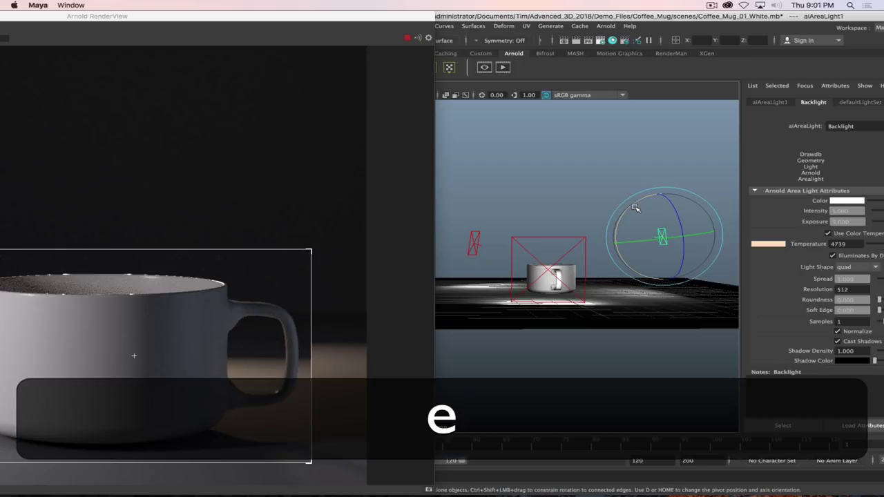
drag(635, 204, 632, 211)
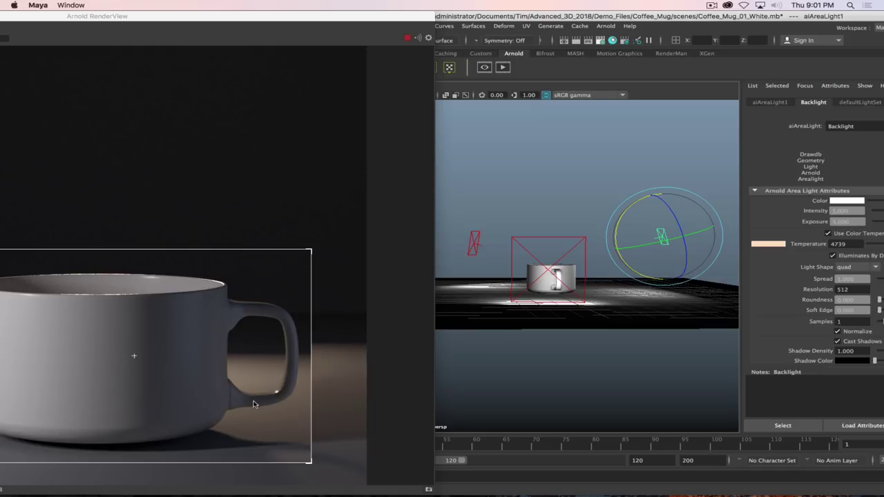
drag(71, 19, 295, 12)
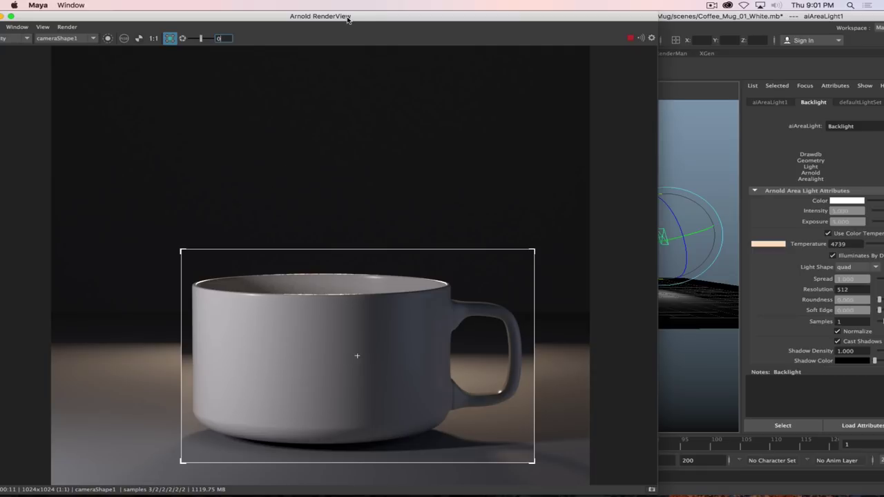
drag(345, 16, 437, 27)
Select the ground plane with the Move tool and reopen Hypershade on the Arnold shaders.
click(412, 16)
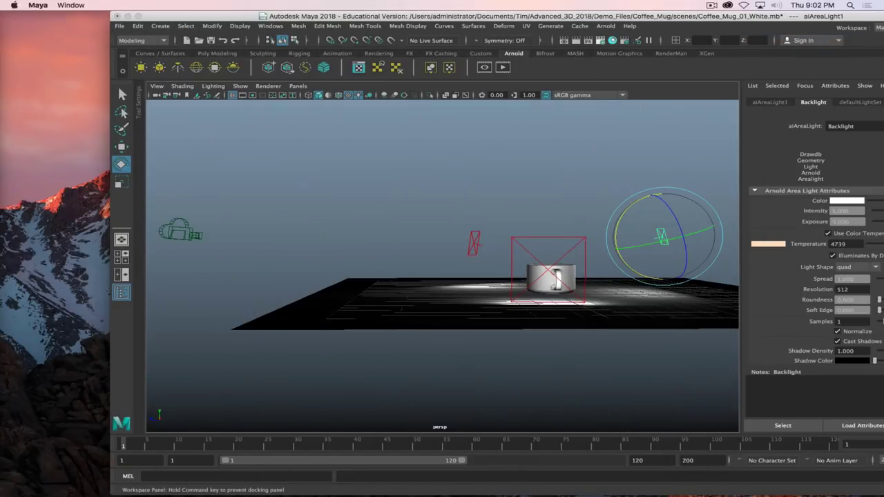
click(500, 319)
alt+drag(379, 312, 411, 327)
key(w)
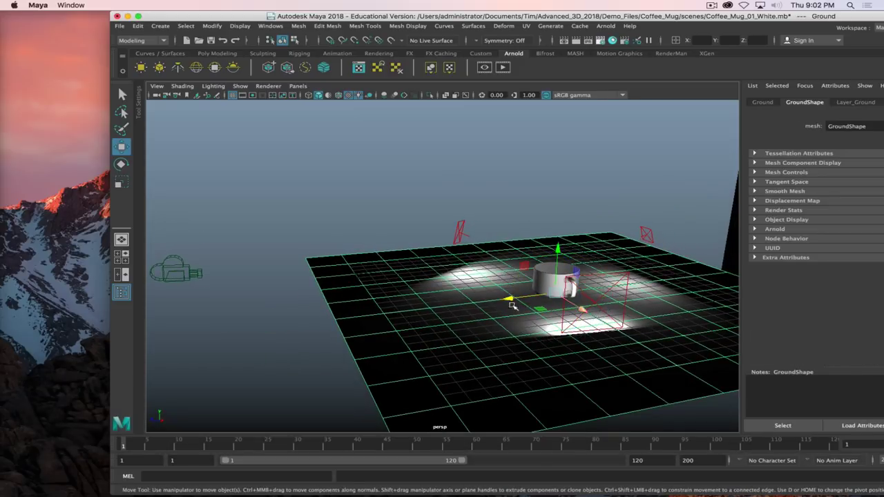
click(510, 299)
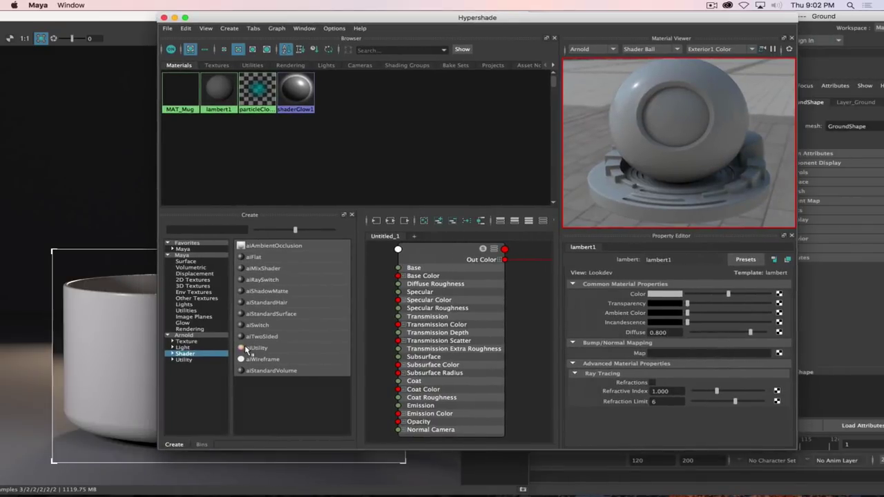
Create an aiStandardSurface named MAT_Ground and lower its specular weight toward 0.2.
click(263, 315)
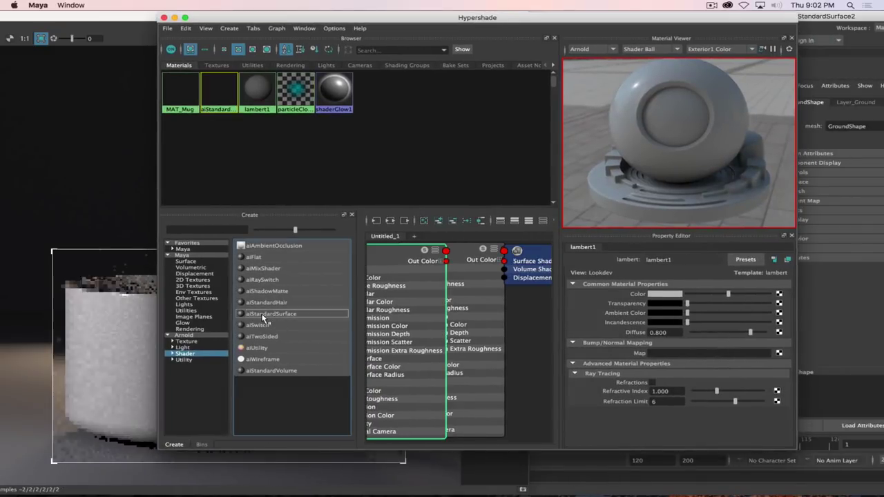
double_click(674, 260)
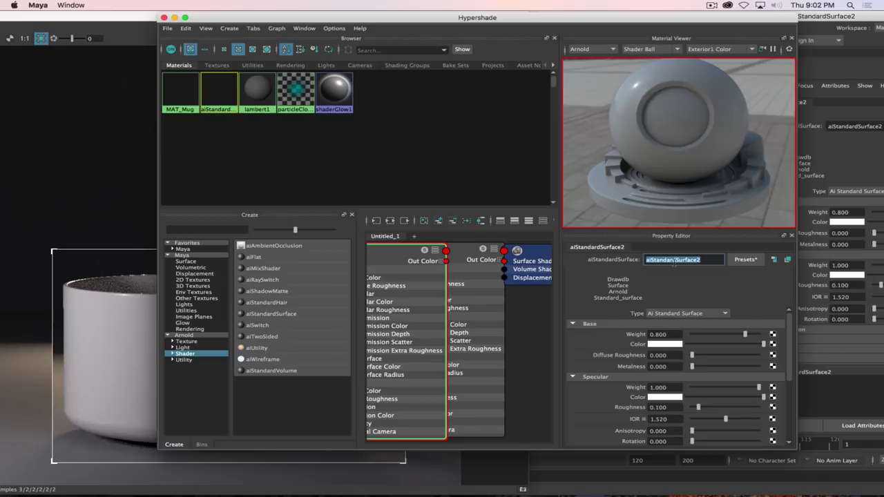
text(MAT_)
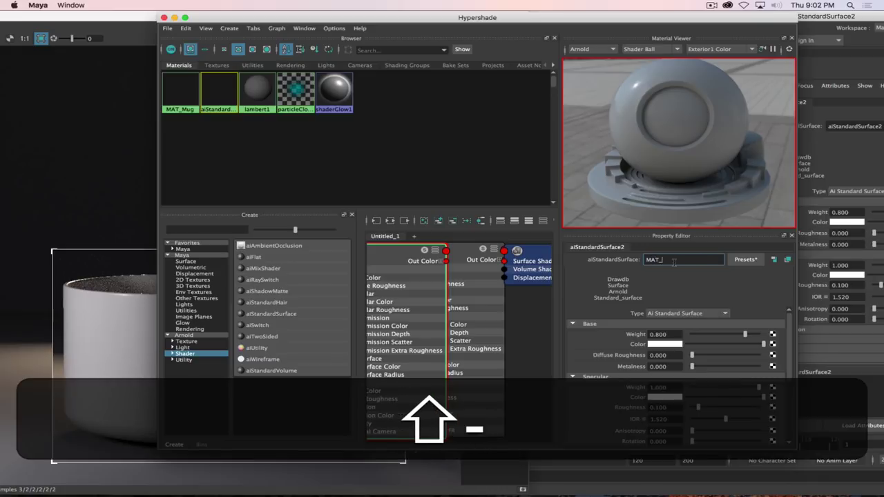
text(GRound)
key(Return)
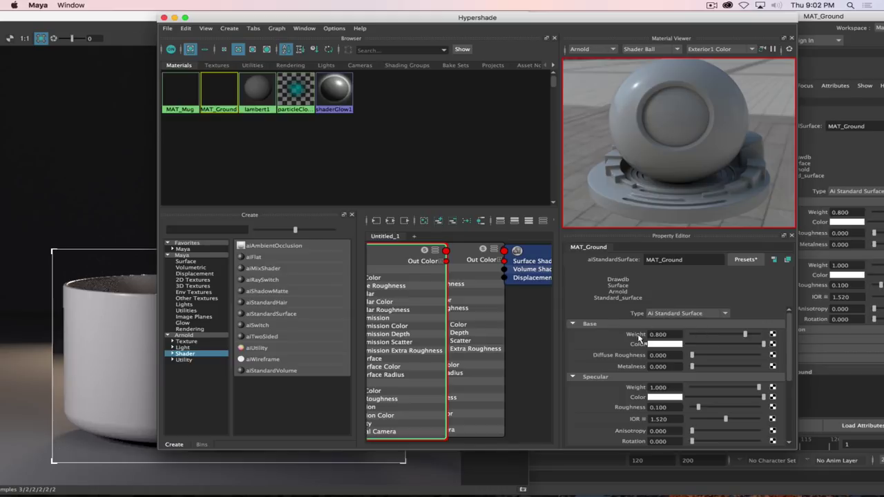
scroll(601, 337, down, 2)
scroll(601, 337, up, 2)
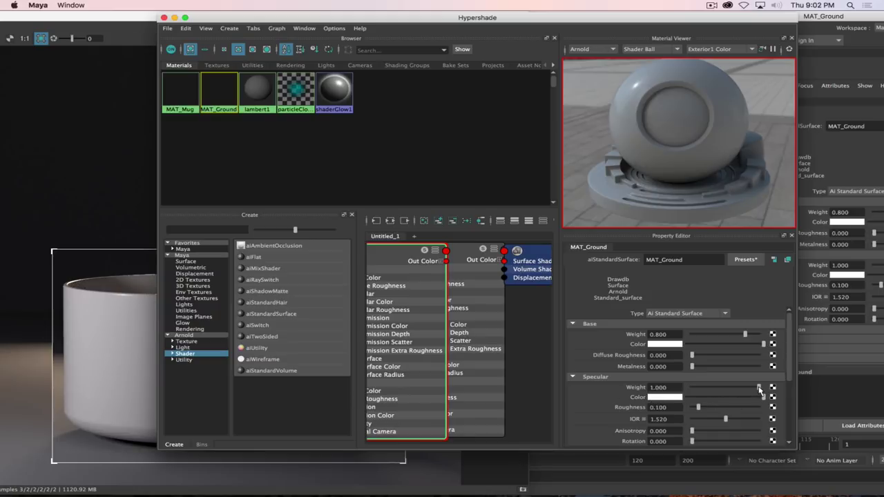
drag(759, 388, 721, 412)
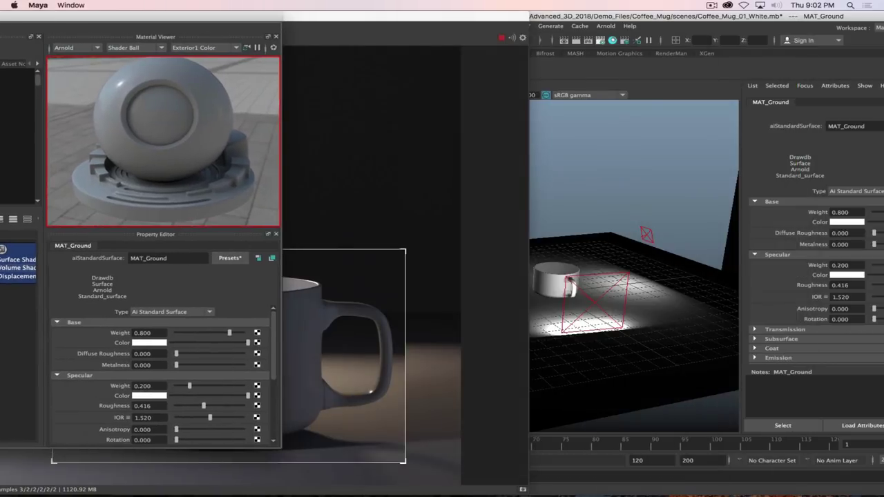
Assign the favourite ground material to the plane and re-render a region across the mug's base.
click(643, 365)
right_drag(634, 366, 736, 462)
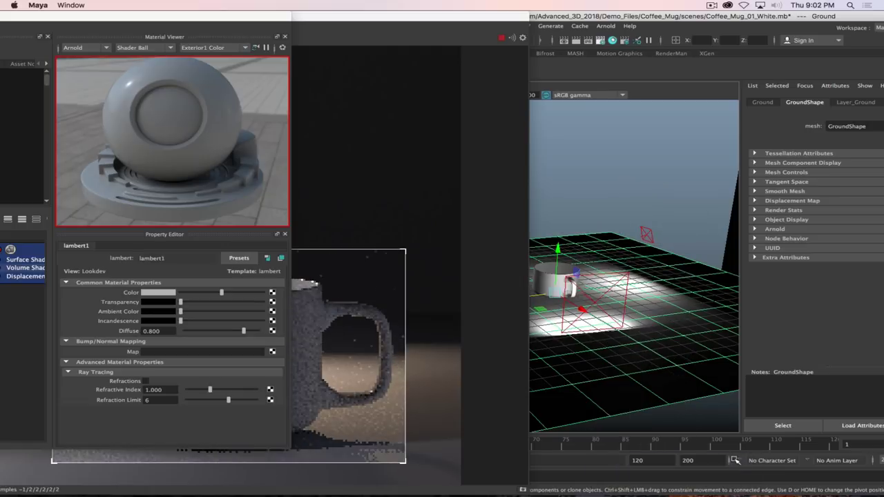
double_click(349, 14)
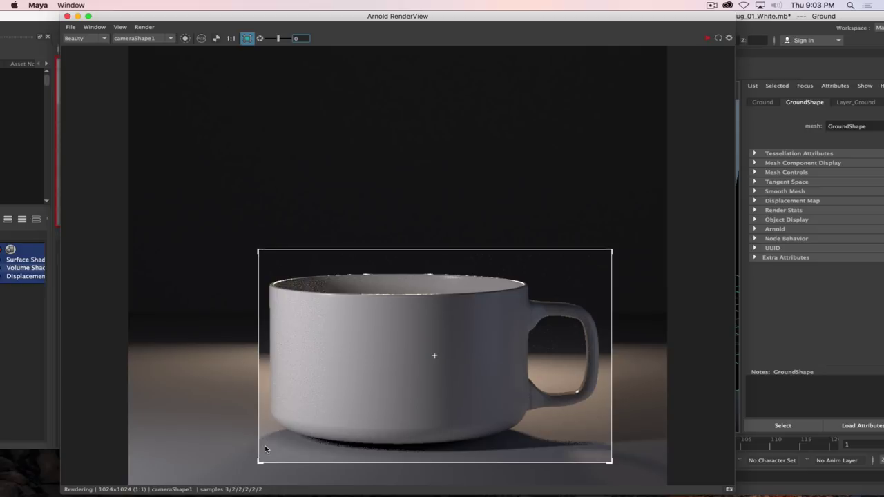
drag(260, 252, 189, 382)
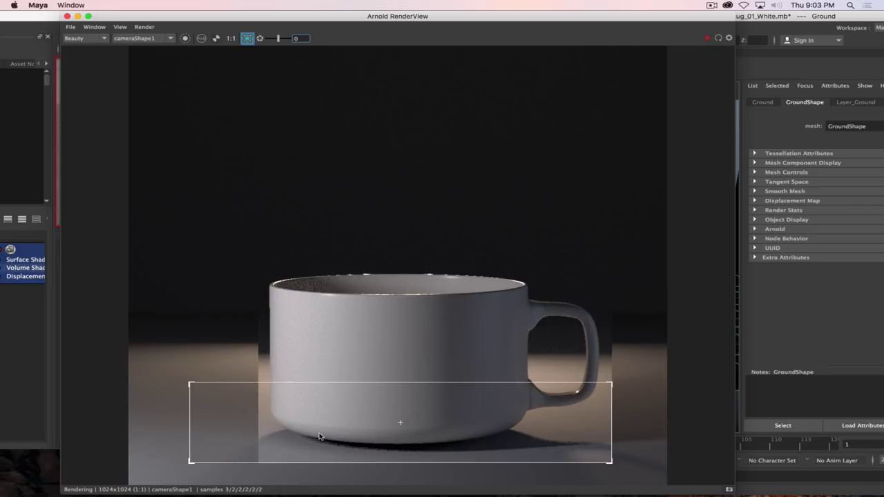
click(718, 38)
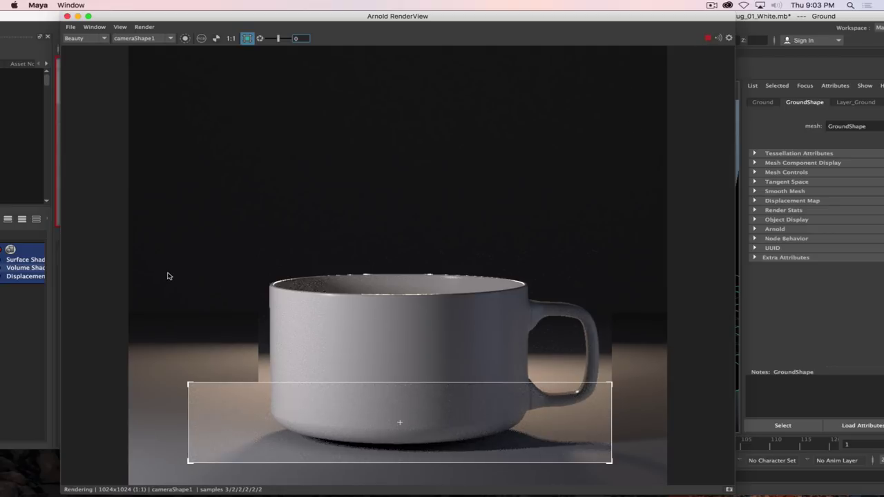
drag(342, 17, 456, 15)
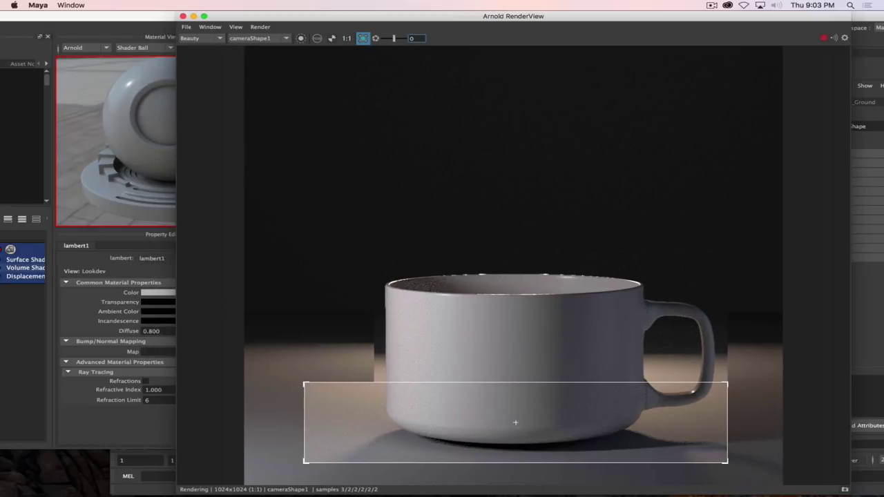
Compare the_ember_mug.jpg reference beside Mug_Multi_2.exr in Preview, then close the reference photo.
key(super+Tab)
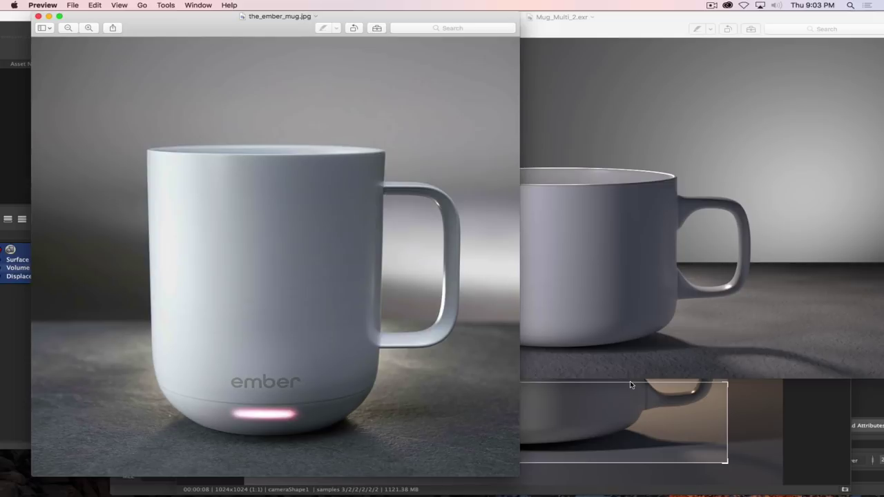
drag(321, 21, 266, 21)
key(super+w)
key(super+w)
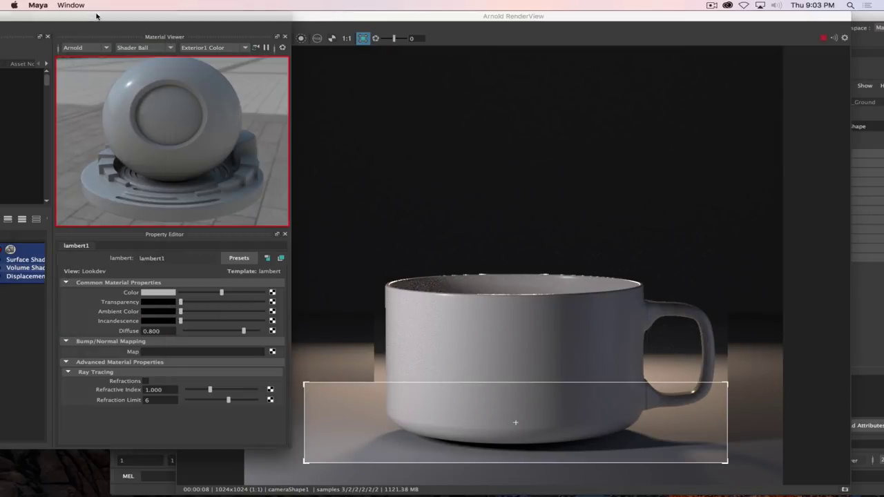
Back in Maya, select MAT_Ground in Hypershade and bring up texture nodes for its Base Color.
click(243, 101)
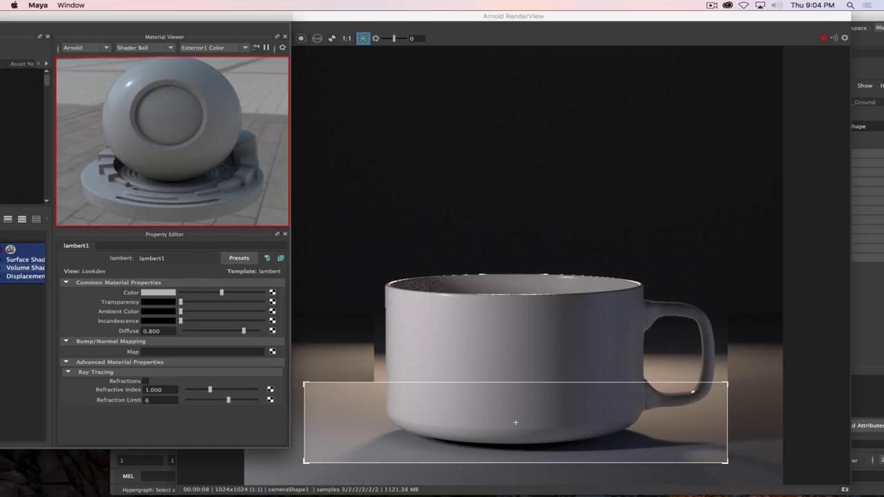
drag(262, 15, 109, 27)
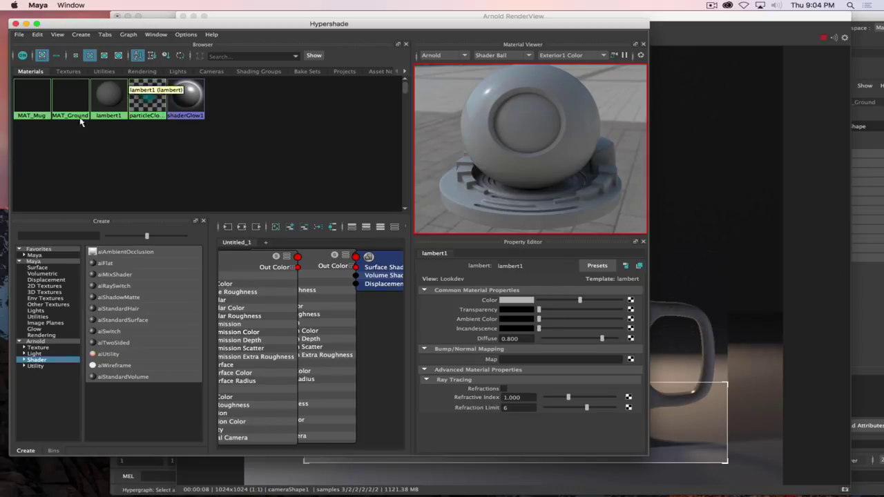
click(69, 99)
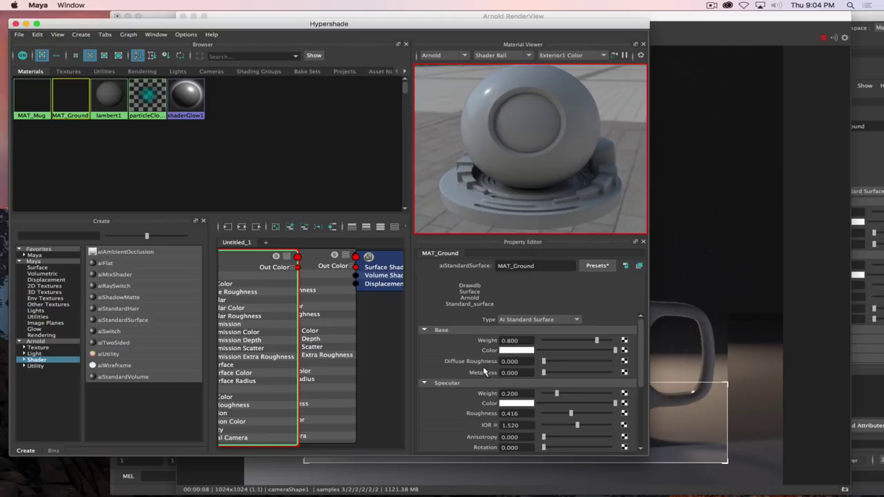
click(624, 350)
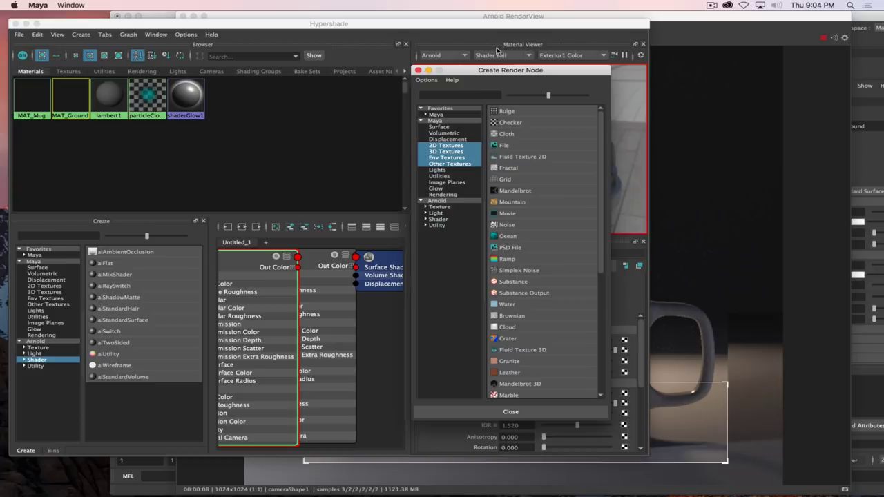
Create an Arnold aiNoise texture to drive MAT_Ground's base colour.
drag(512, 73, 375, 70)
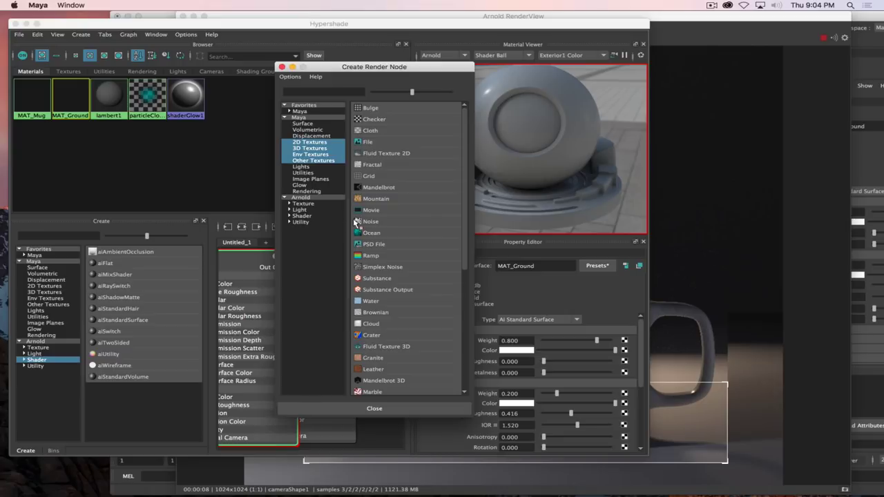
click(303, 204)
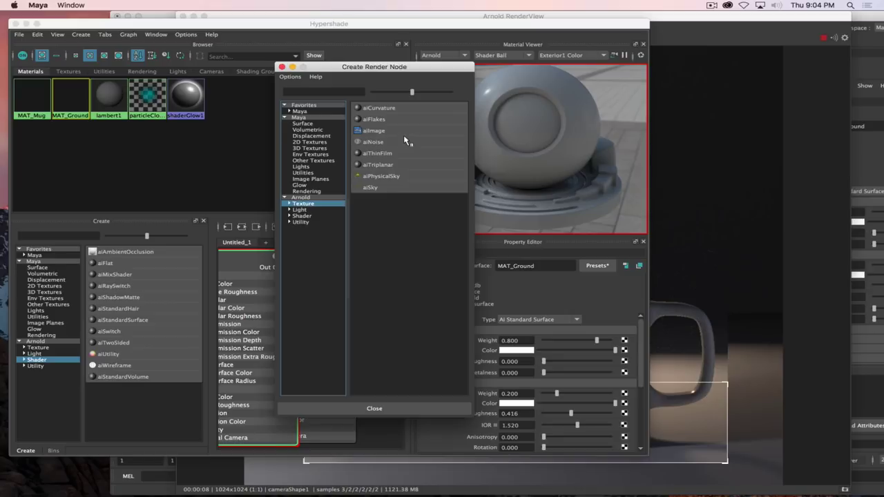
click(373, 141)
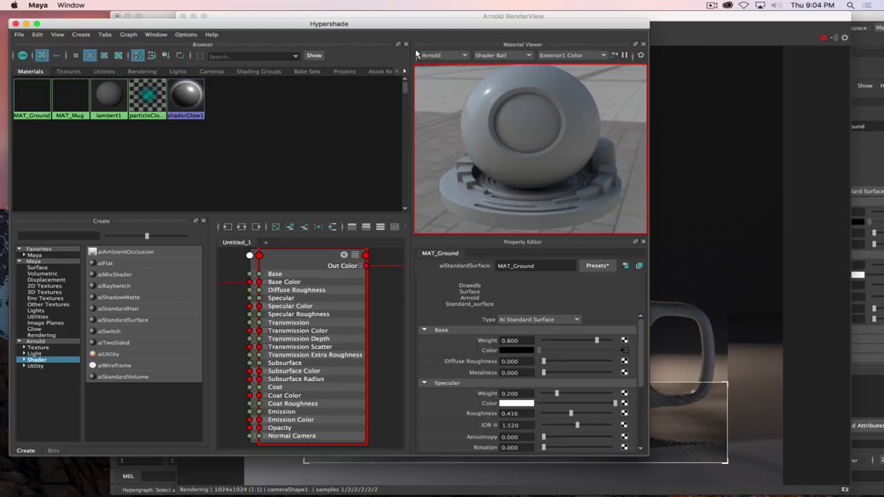
click(711, 5)
click(725, 34)
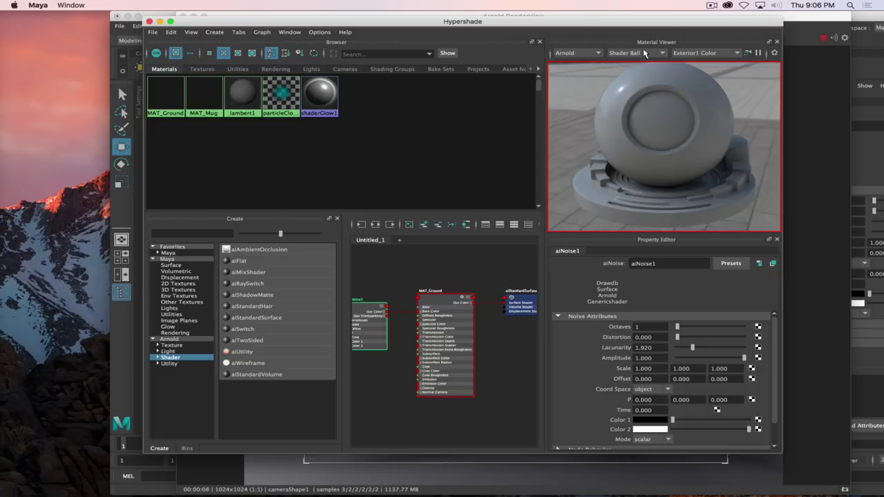
Preview the material on a flat plane and bring the mug render window forward.
click(656, 55)
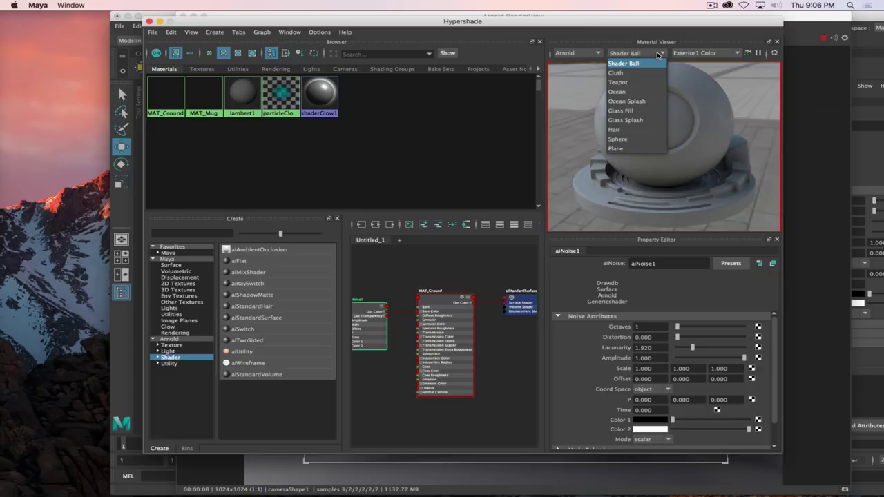
click(639, 147)
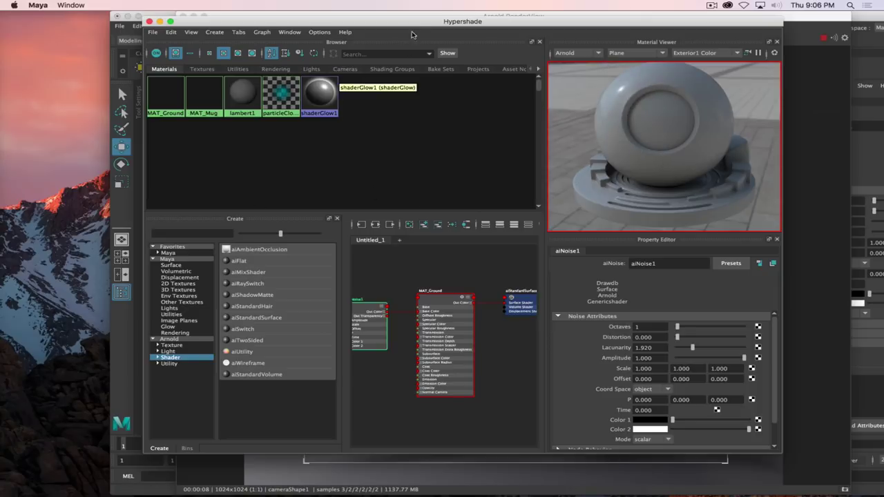
drag(411, 21, 351, 139)
click(310, 18)
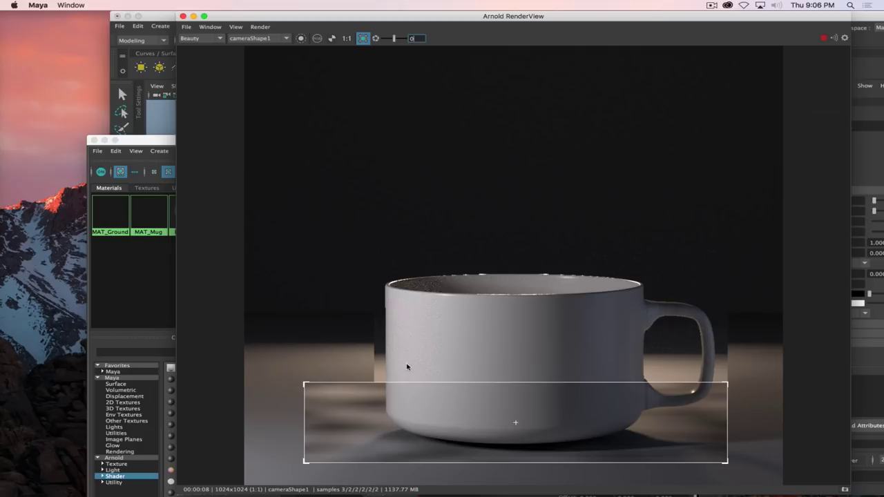
Stretch the render region over the mug's base and ground, then raise Hypershade showing aiNoise1.
drag(303, 383, 244, 334)
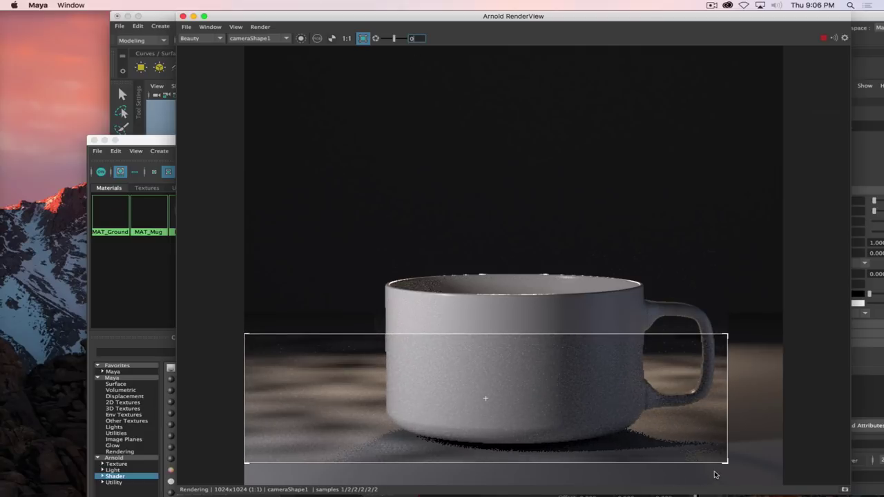
drag(726, 462, 783, 485)
drag(541, 16, 509, 16)
scroll(791, 347, up, 2)
scroll(791, 346, down, 2)
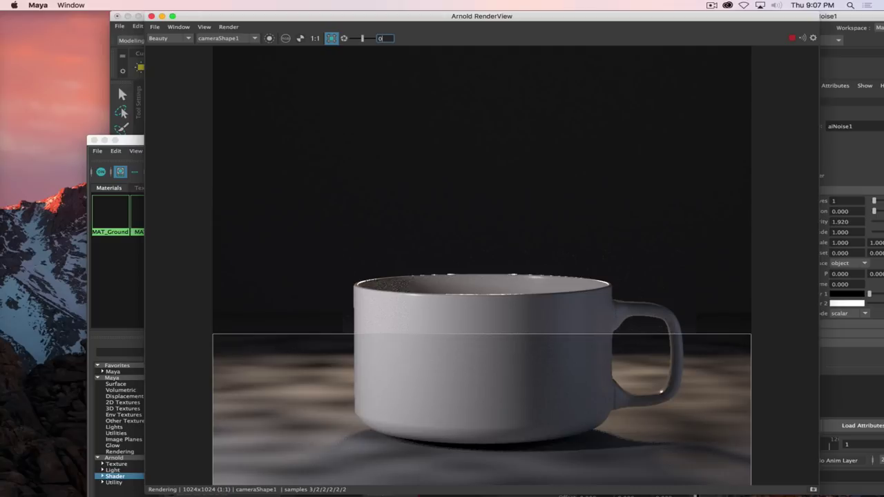
drag(488, 19, 228, 3)
drag(597, 140, 624, 38)
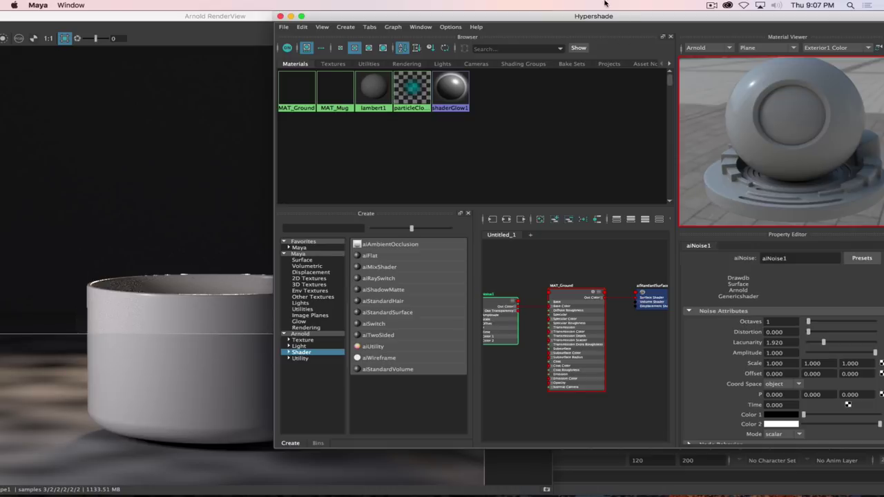
Drag aiNoise1's Octaves slider up to 3 and its Distortion slider to 1.280.
drag(621, 16, 564, 16)
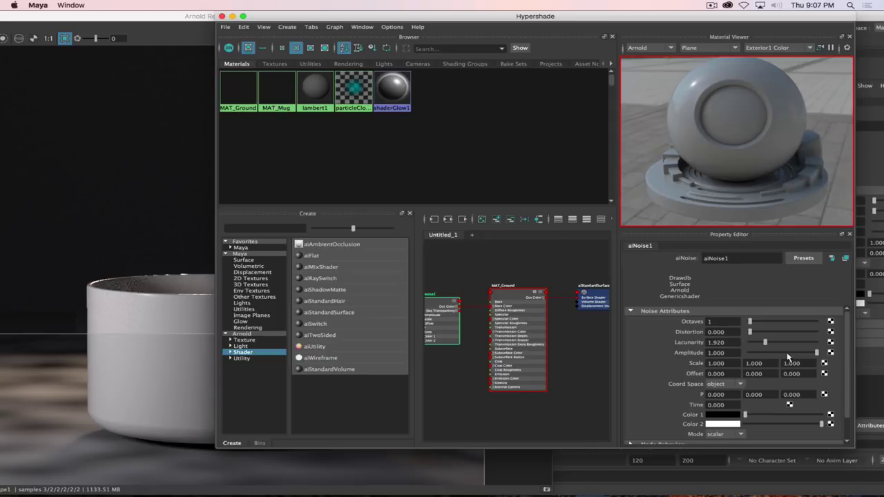
drag(750, 321, 770, 324)
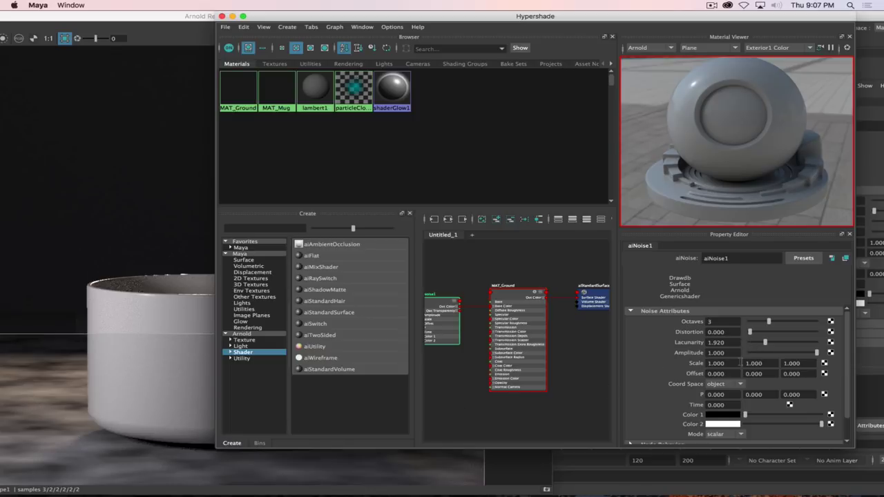
drag(750, 332, 759, 334)
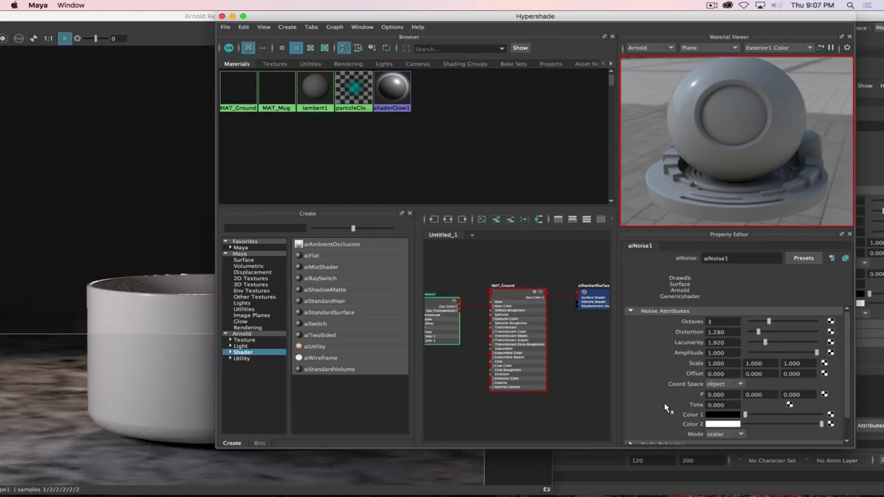
scroll(667, 408, down, 2)
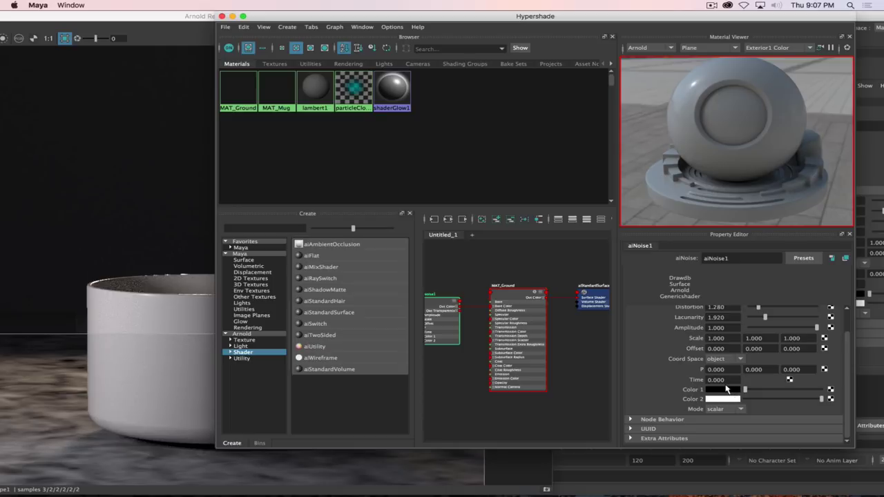
Tint aiNoise1's Color 1 toward blue, slightly brighter, with saturation 0.310.
click(723, 390)
click(714, 391)
drag(704, 415, 710, 414)
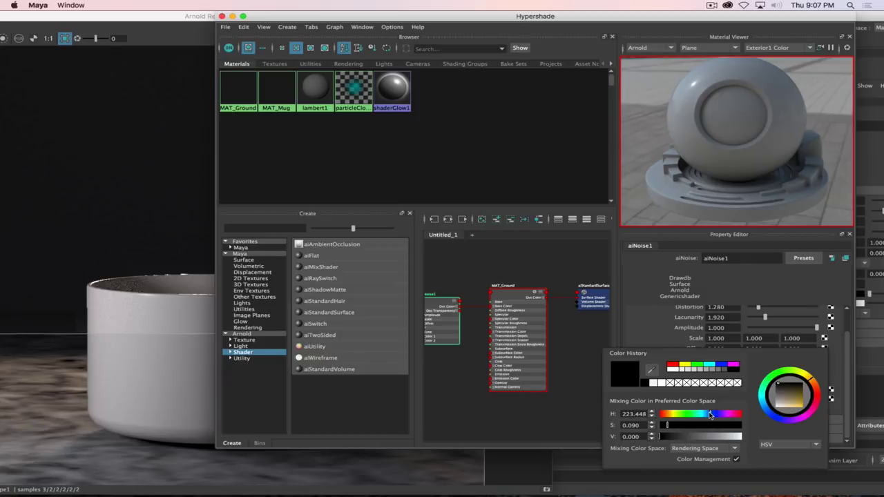
click(677, 436)
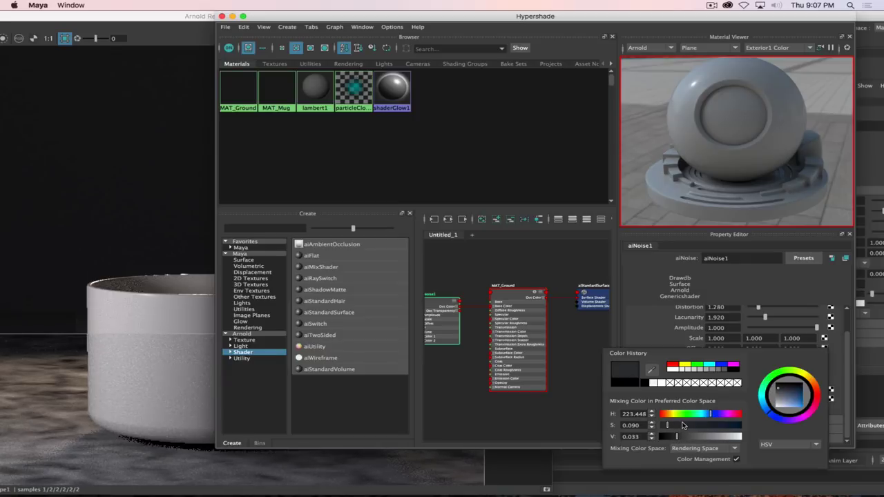
click(683, 425)
click(684, 425)
click(686, 427)
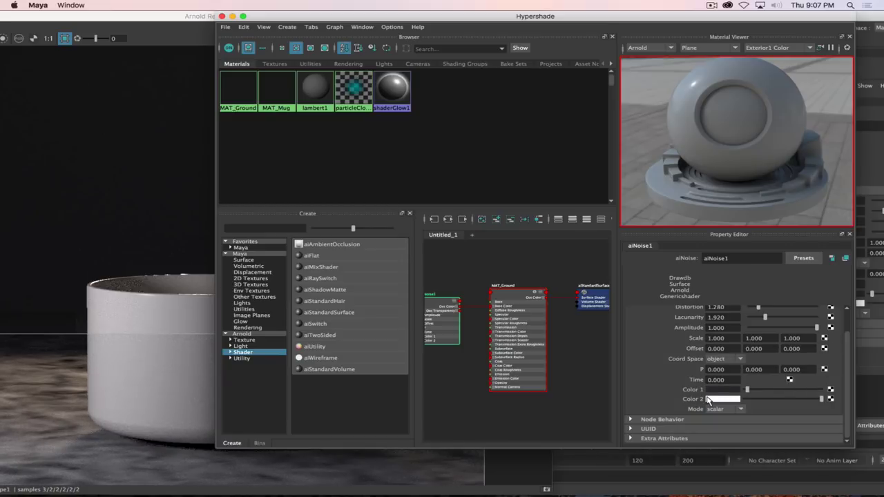
Tone aiNoise1's Color 2 down from white to a light grey with minimal saturation.
click(708, 400)
click(641, 390)
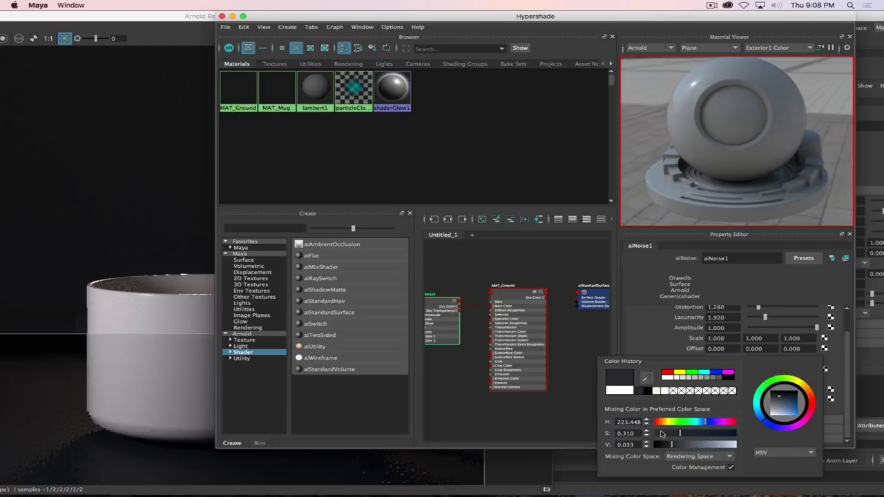
mouse_move(673, 446)
mouse_down()
mouse_move(725, 445)
mouse_move(669, 434)
mouse_up()
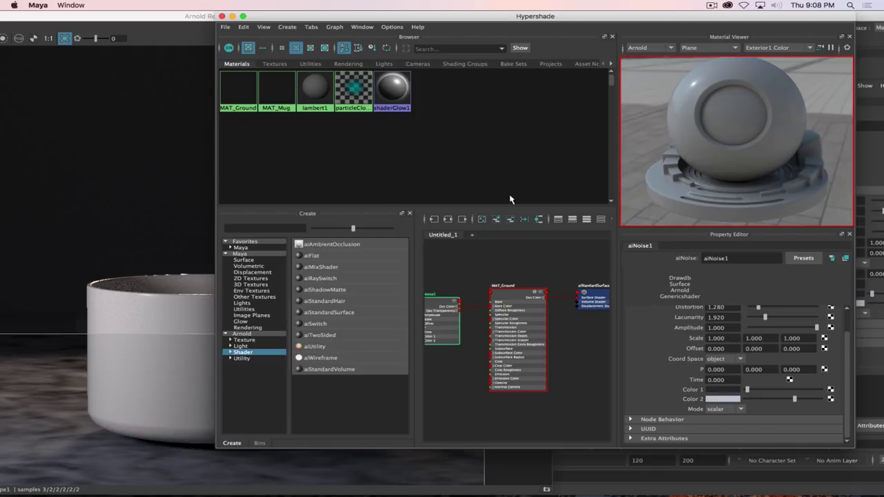
click(725, 402)
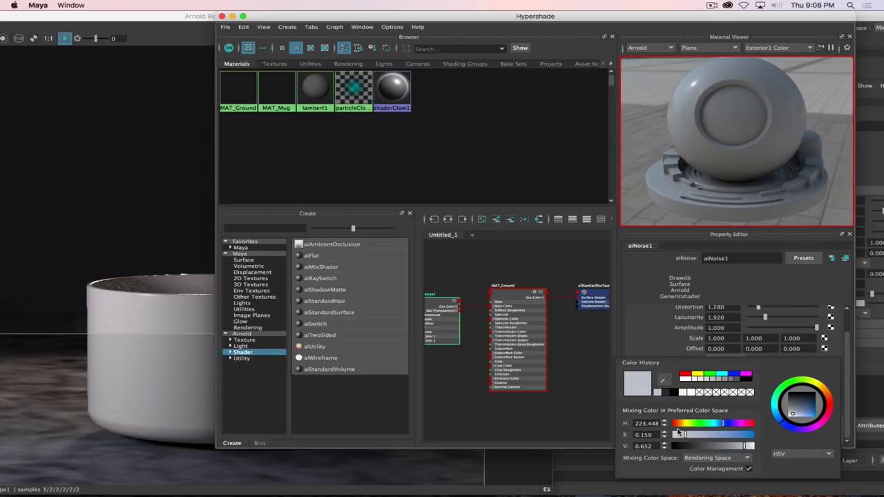
click(675, 435)
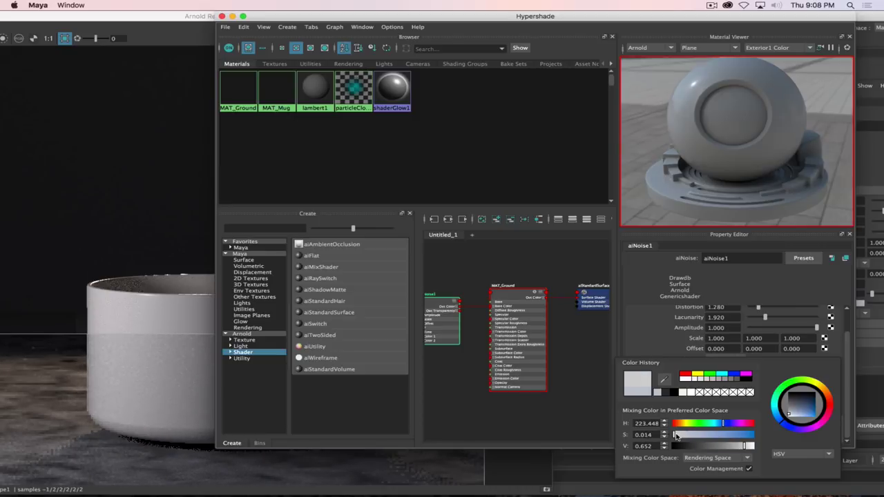
click(675, 435)
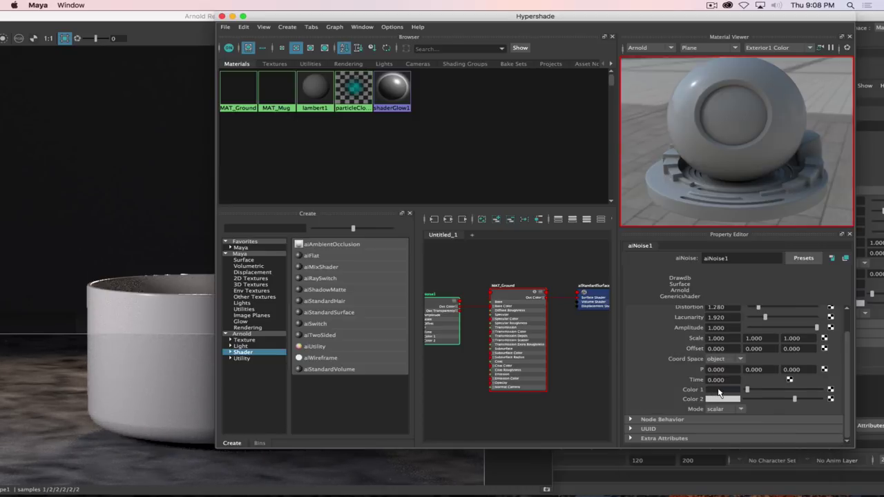
Refine Color 1 to saturation 0.124 and slightly brighter, and darken Color 2 a little more.
click(719, 394)
drag(662, 424, 669, 428)
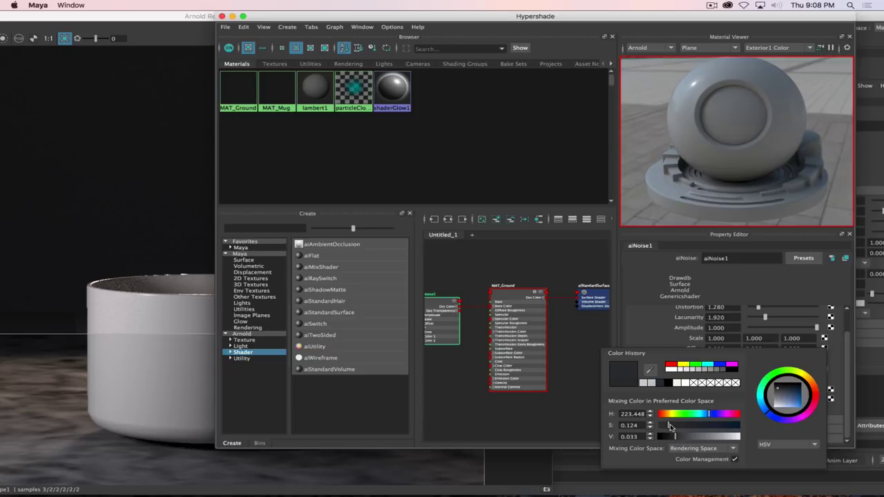
drag(675, 436, 689, 438)
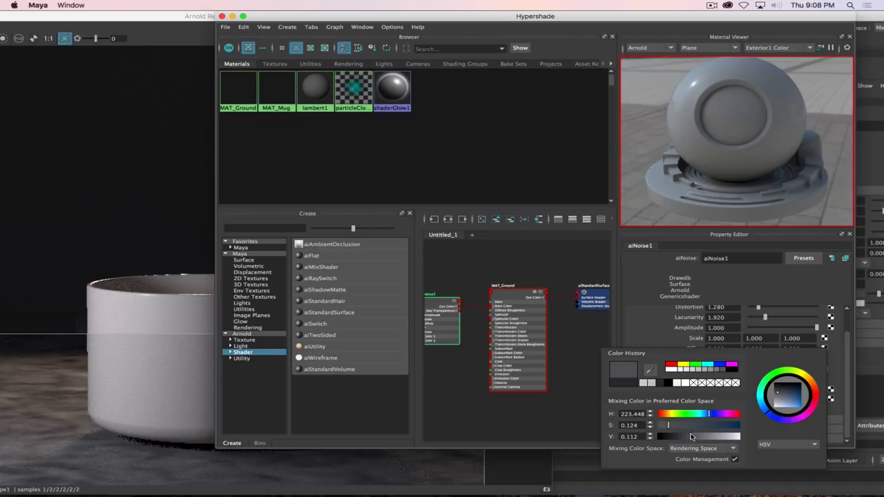
click(712, 399)
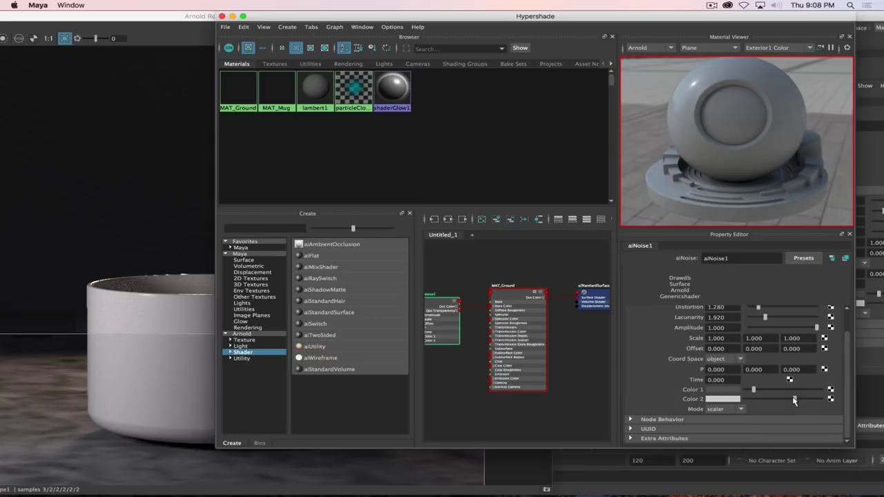
drag(794, 400, 763, 391)
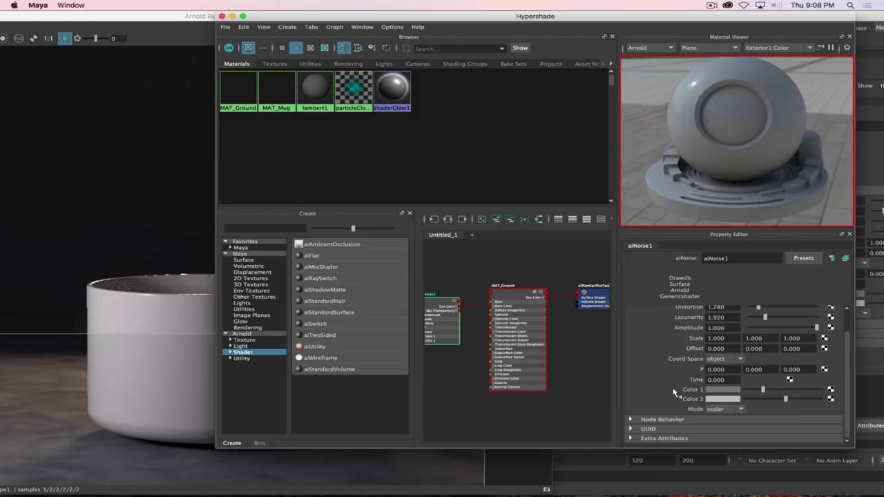
scroll(673, 392, up, 2)
scroll(675, 390, down, 2)
scroll(675, 390, up, 2)
scroll(674, 390, down, 2)
scroll(675, 389, up, 2)
scroll(676, 388, down, 2)
scroll(675, 388, up, 2)
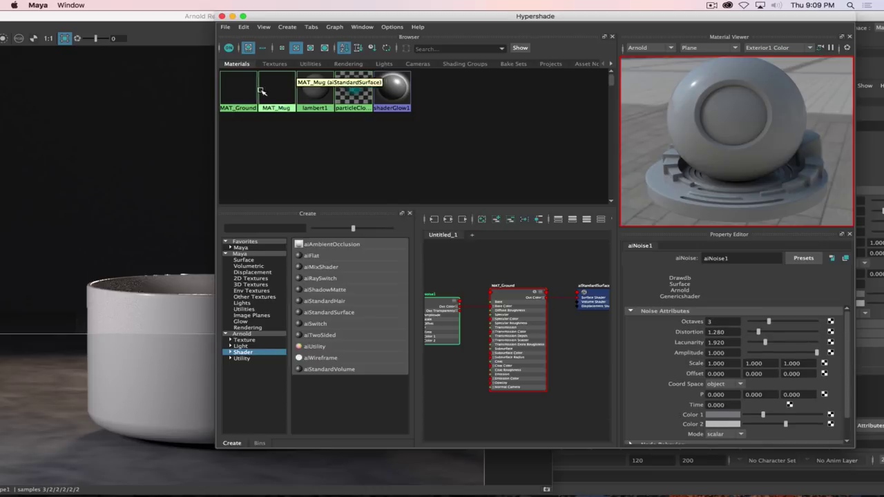
Show MAT_Ground's Geometry attributes including Bump Mapping, then switch to Mug_Multi_2.exr in Preview.
click(235, 100)
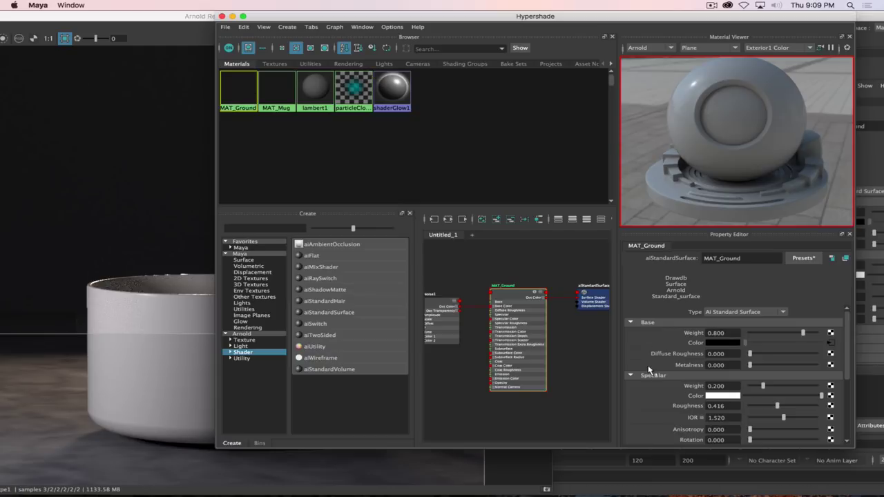
drag(367, 17, 479, 18)
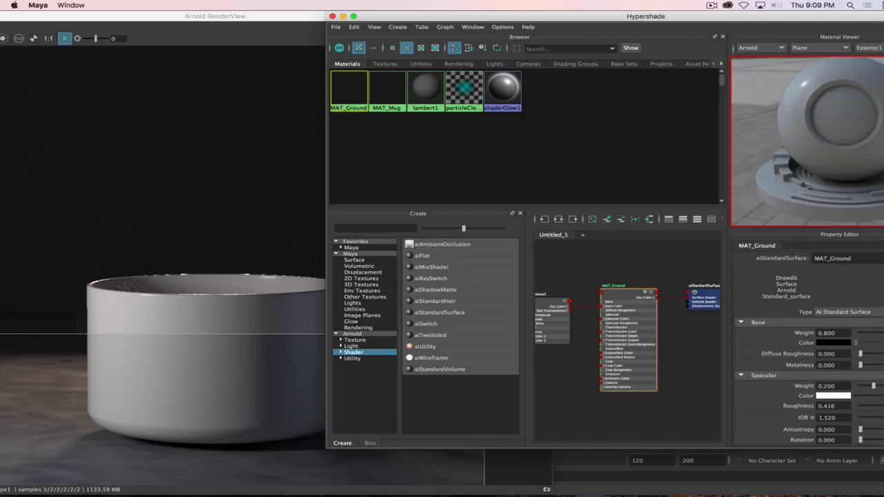
drag(761, 14, 662, 14)
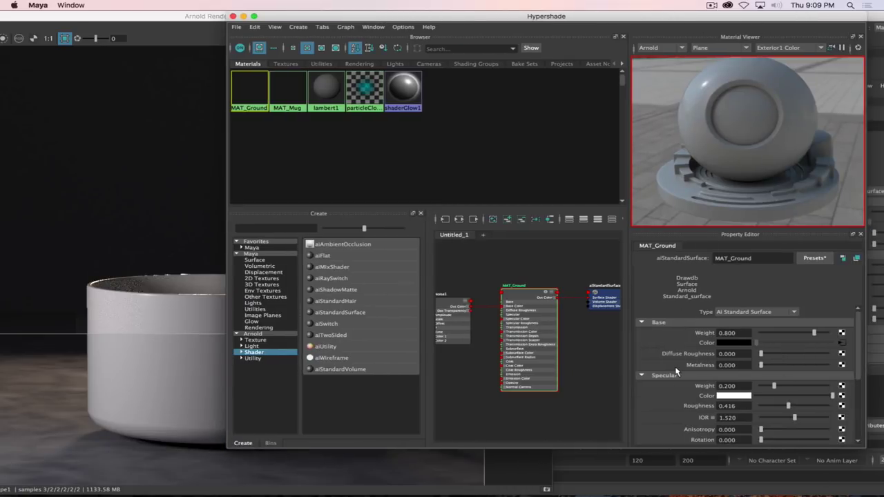
scroll(677, 372, down, 5)
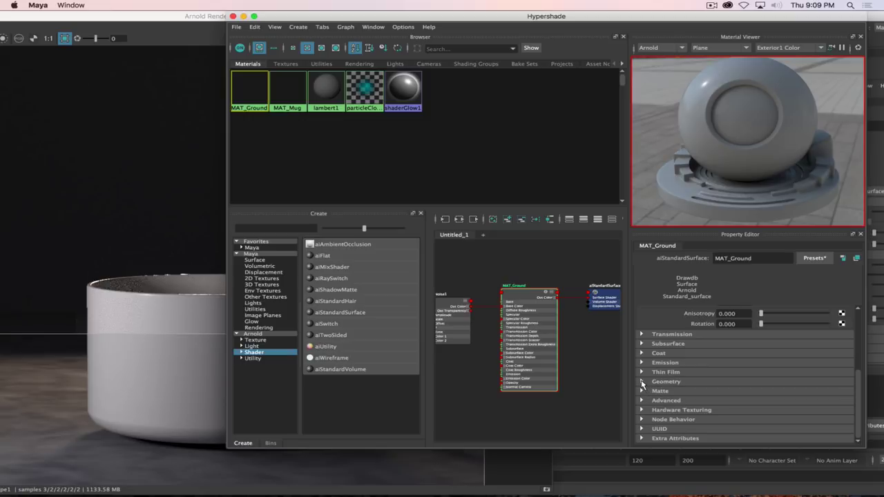
click(642, 381)
scroll(674, 404, down, 2)
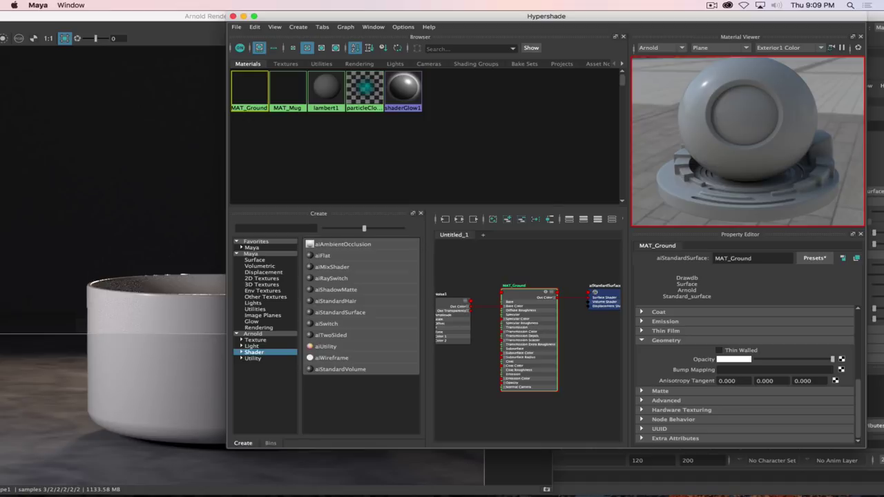
key(super+Tab)
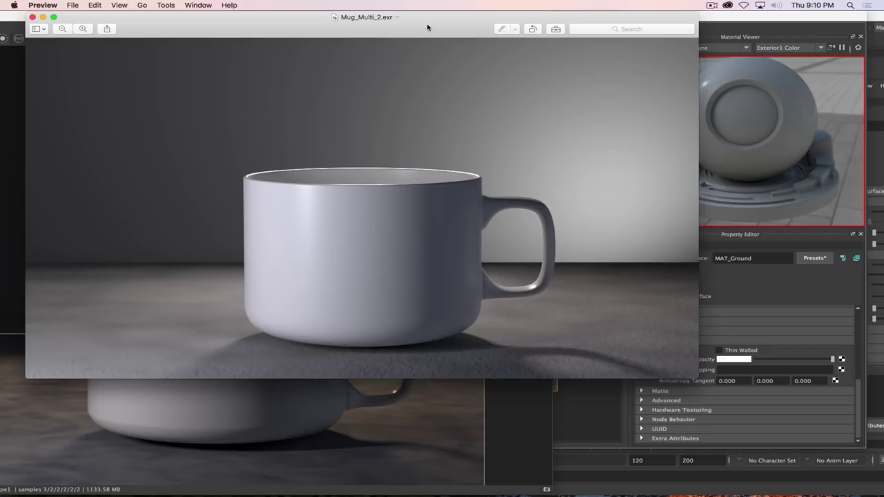
Minimize the Mug_Multi_2.exr render in Preview and move the Arnold RenderView aside to reveal Hypershade.
key(super+m)
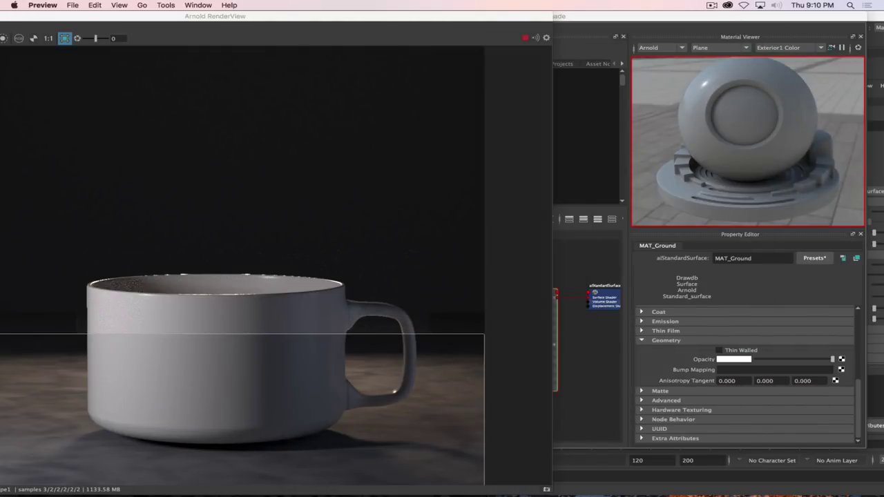
click(711, 5)
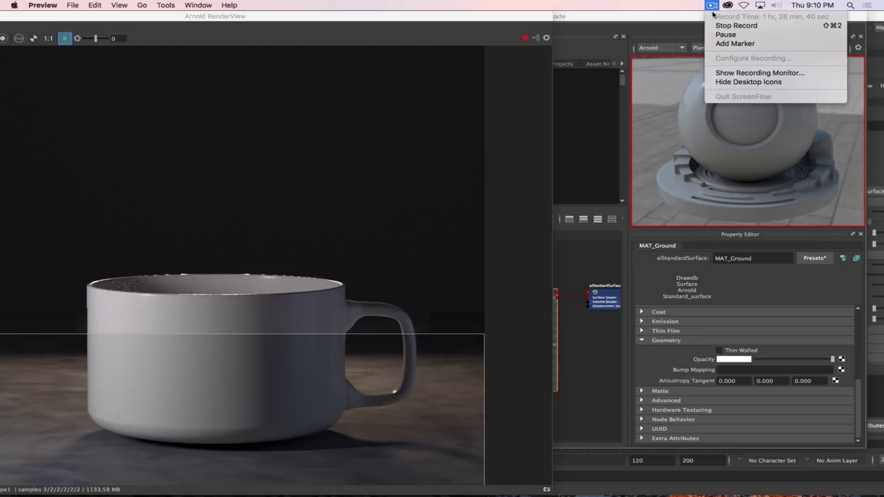
click(722, 31)
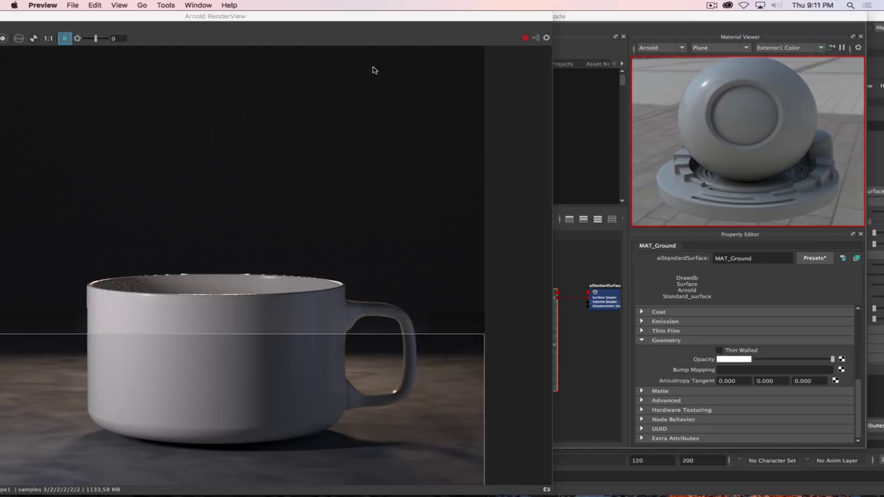
drag(405, 24, 1, 125)
Connect a new Arnold aiImage texture through bump2d1 into MAT_Ground's Bump Mapping.
key(super+m)
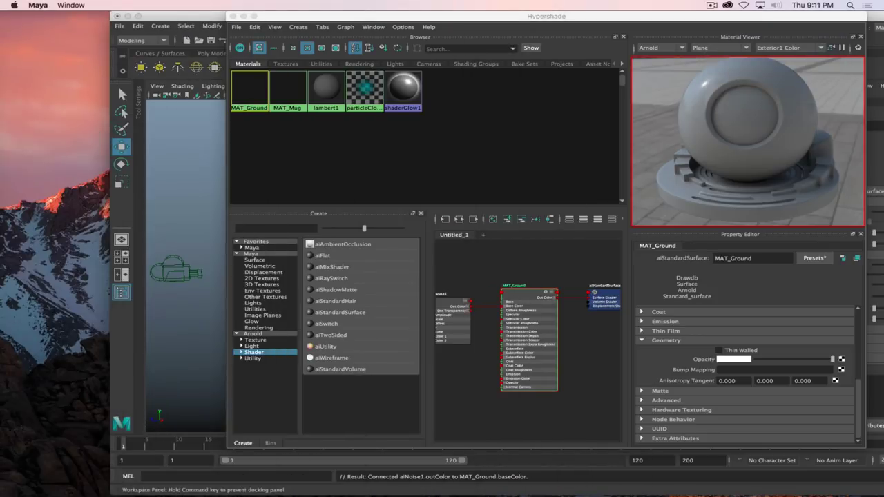
click(4, 138)
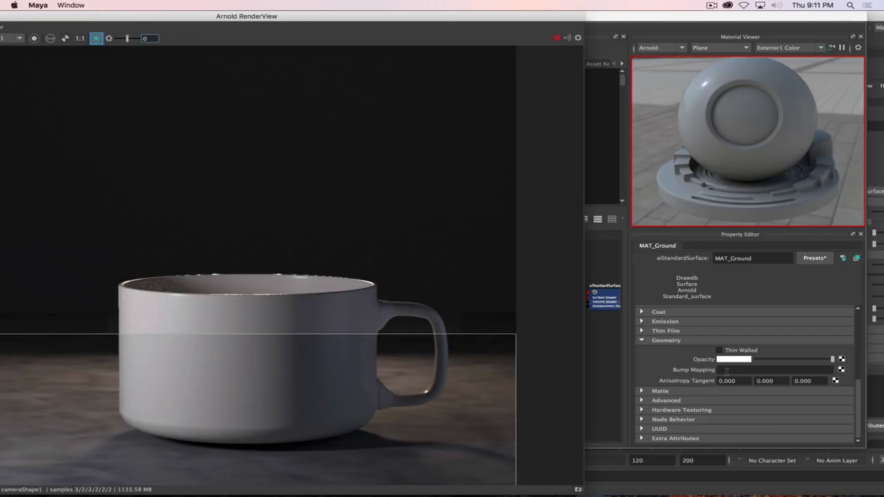
click(840, 370)
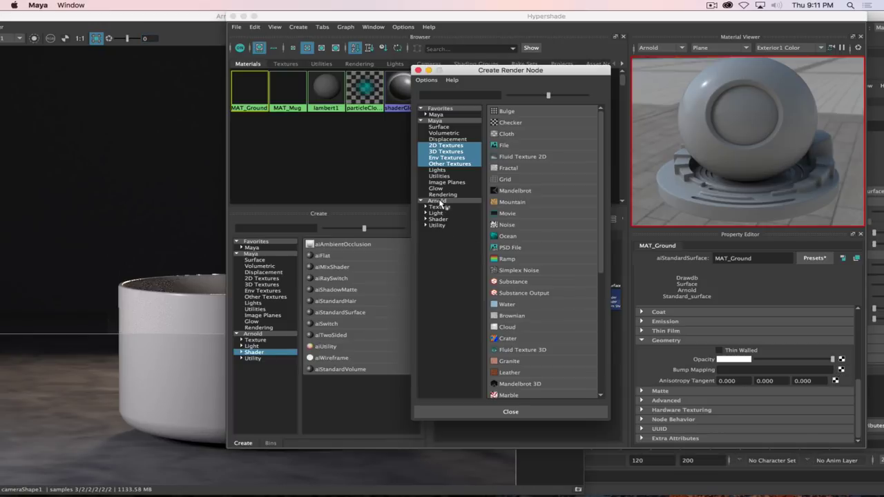
click(440, 208)
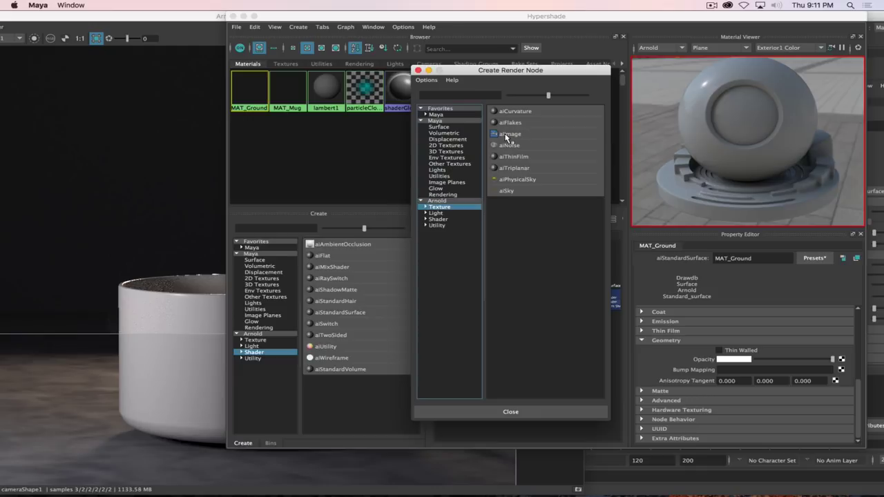
click(511, 145)
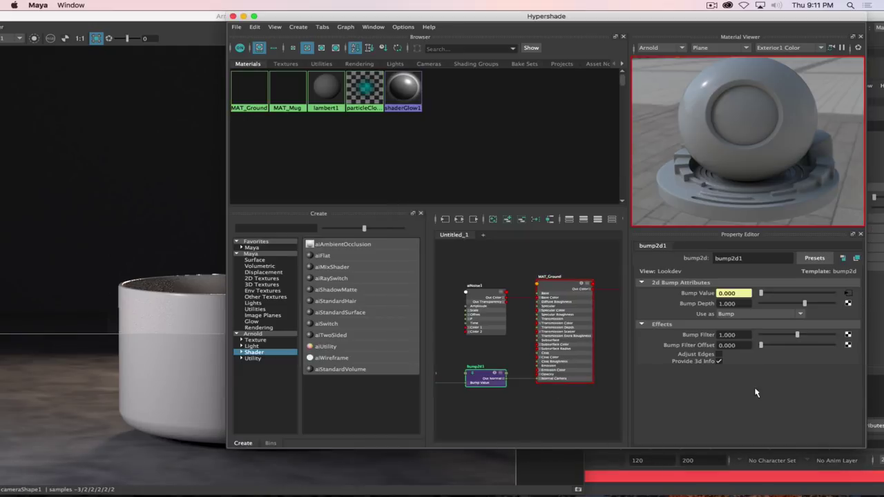
Graph the MAT_Ground shading network in Hypershade.
click(620, 451)
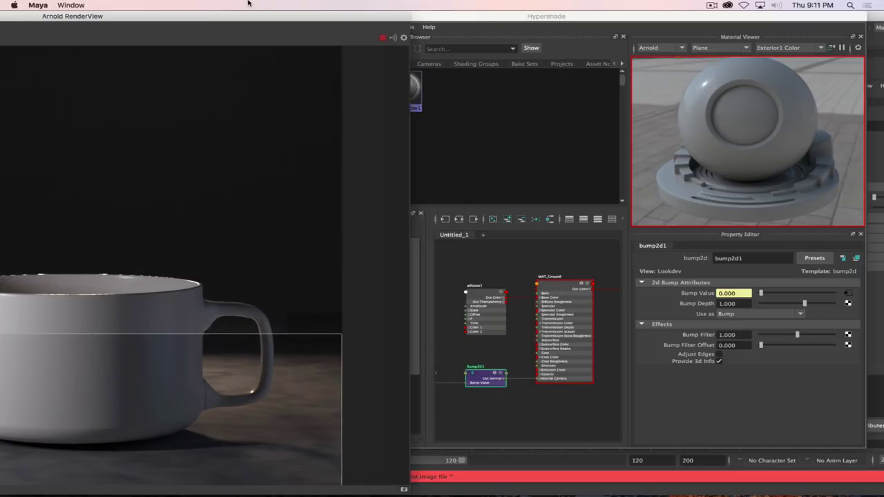
click(443, 19)
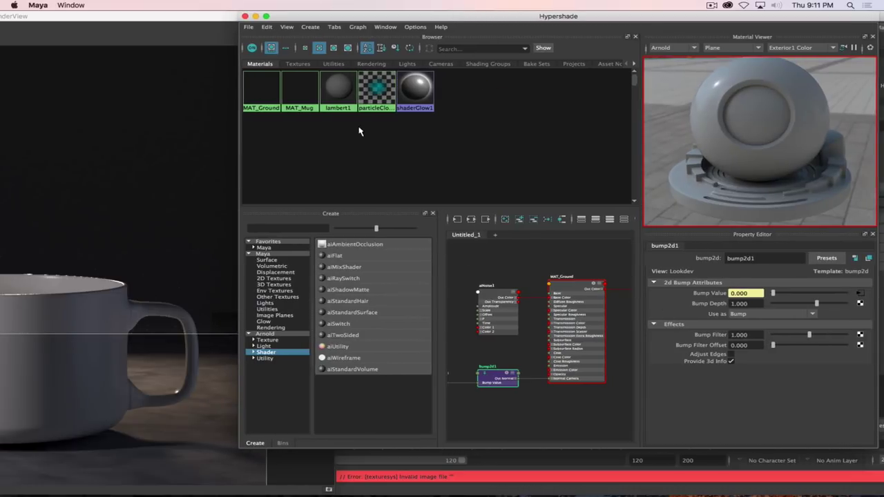
right_click(263, 90)
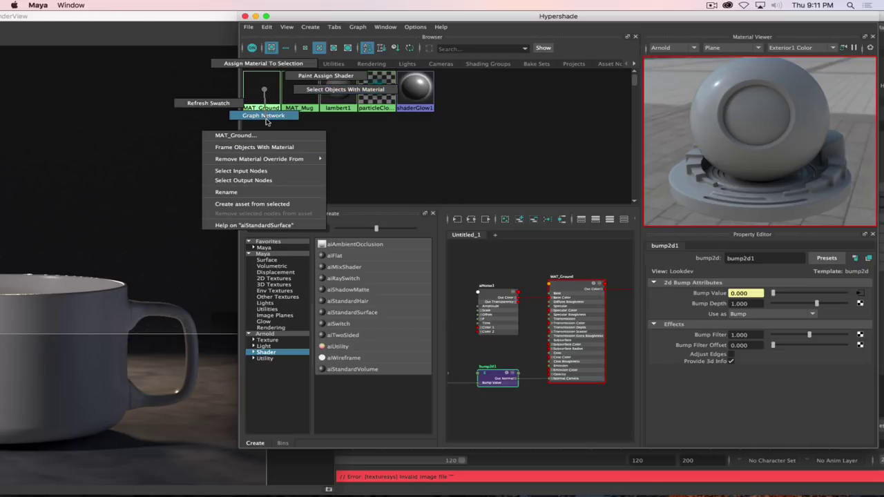
click(263, 116)
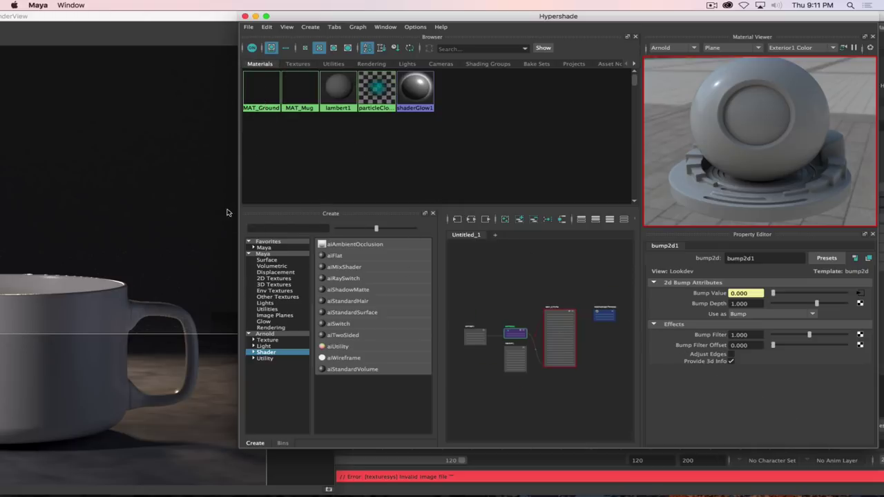
Widen the editor, frame the whole network, and show aiImage1's attributes.
drag(237, 200, 131, 202)
scroll(424, 335, up, 5)
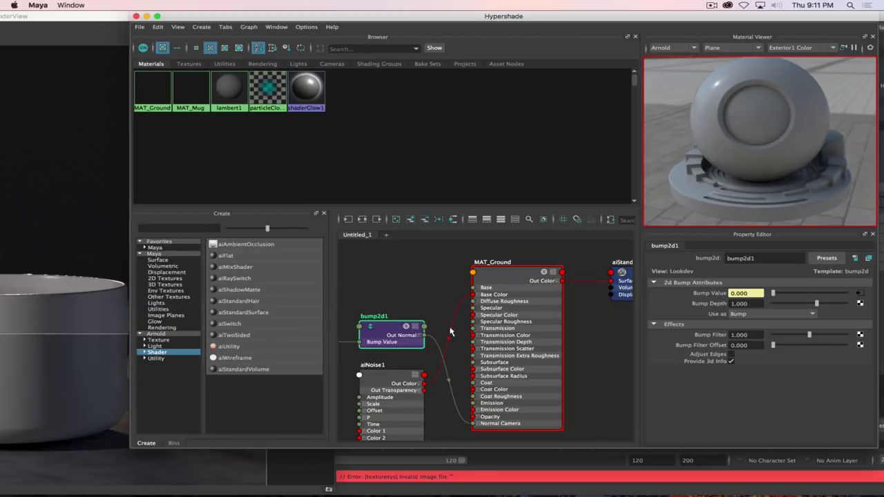
alt+middle_drag(449, 364, 566, 329)
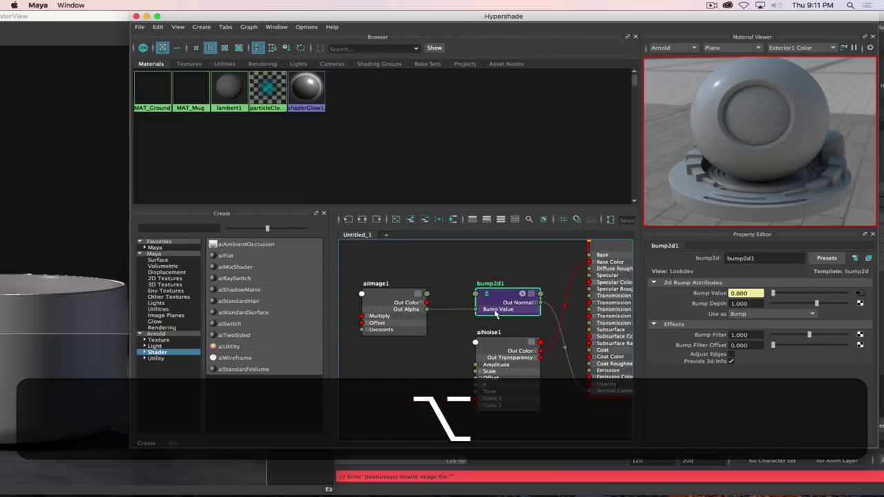
click(376, 295)
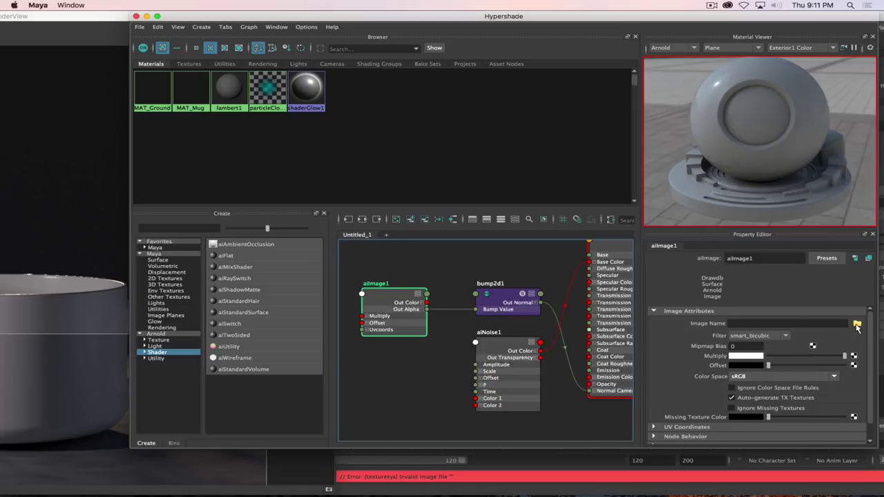
alt+right_drag(518, 304, 482, 302)
alt+middle_drag(481, 302, 453, 301)
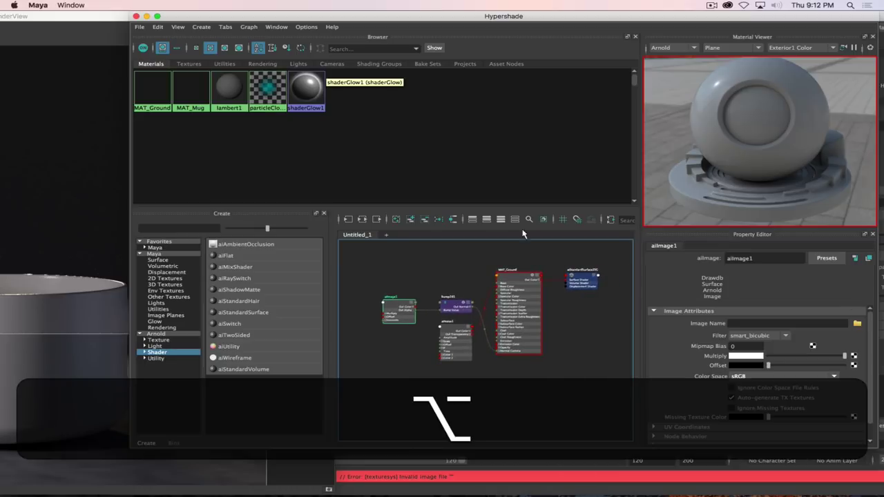
Regraph MAT_Ground and move the aiNoise1 node above the bump chain.
click(164, 92)
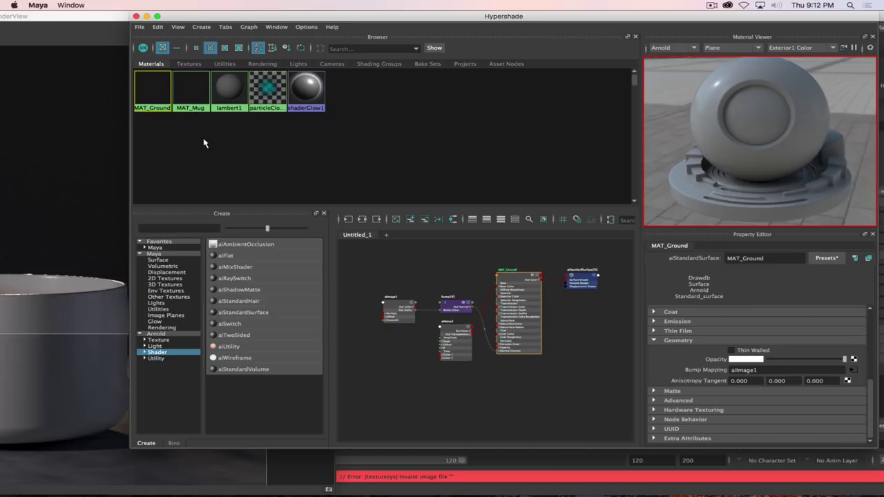
right_drag(152, 86, 151, 110)
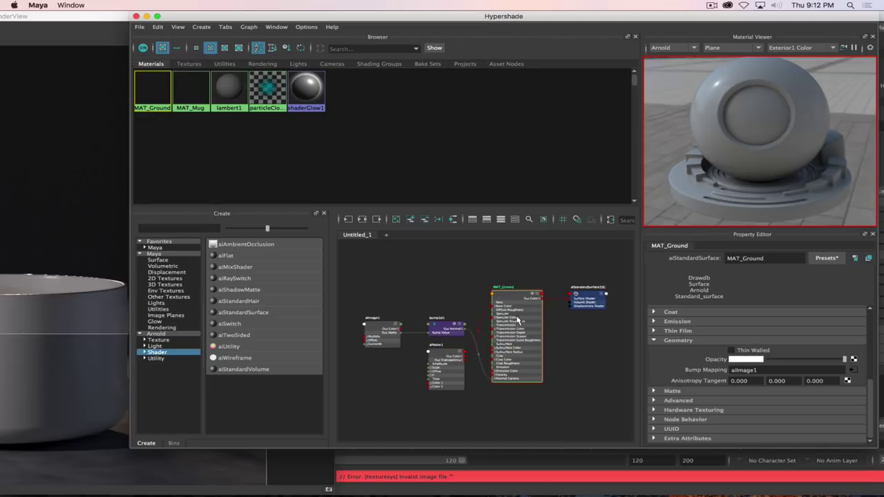
drag(439, 357, 495, 305)
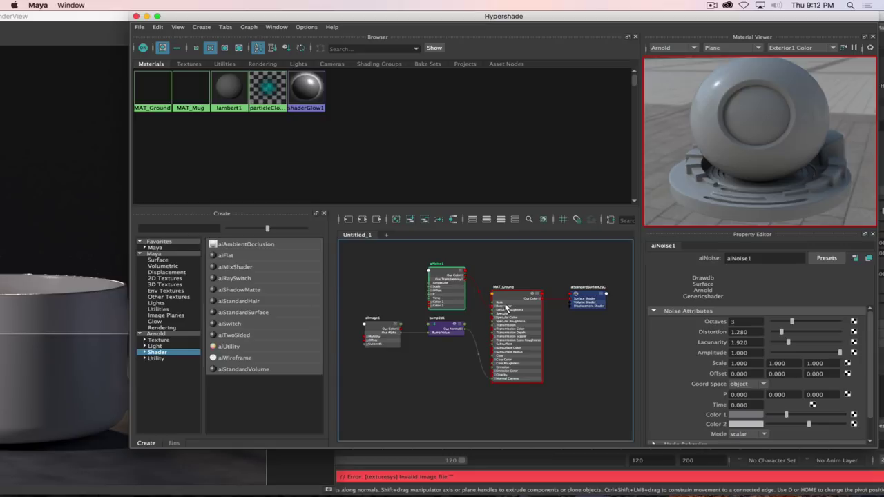
scroll(476, 308, down, 2)
scroll(459, 308, up, 6)
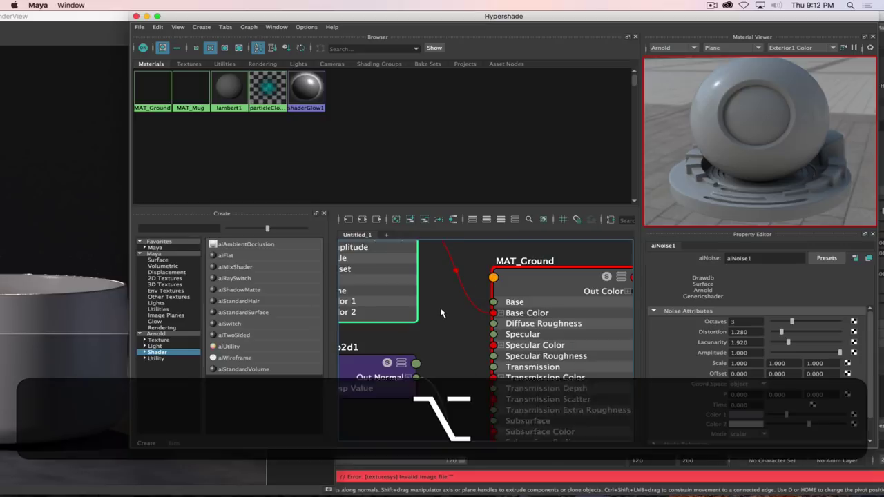
alt+middle_drag(459, 307, 473, 356)
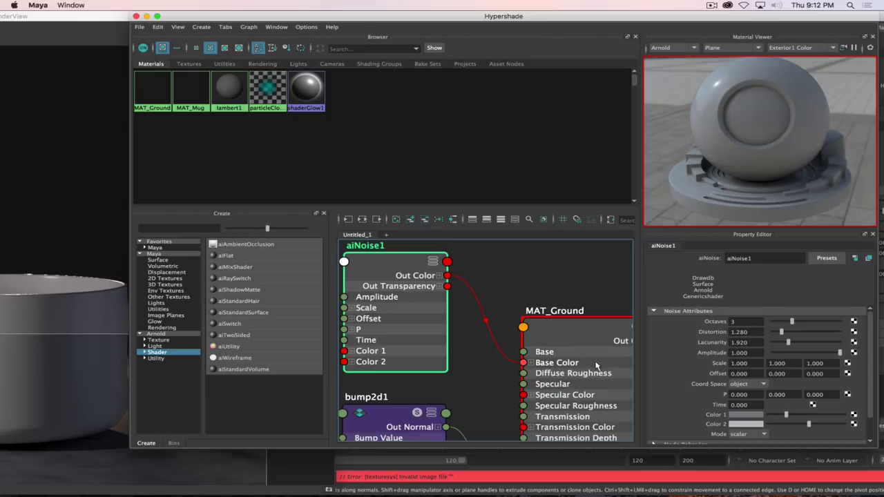
Frame the image and bump nodes and show aiImage1's attributes.
scroll(532, 366, down, 3)
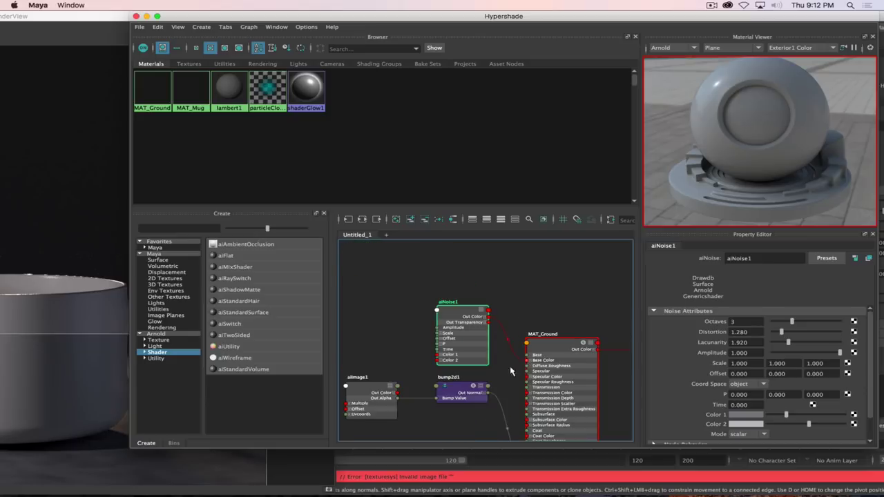
alt+middle_drag(350, 420, 361, 337)
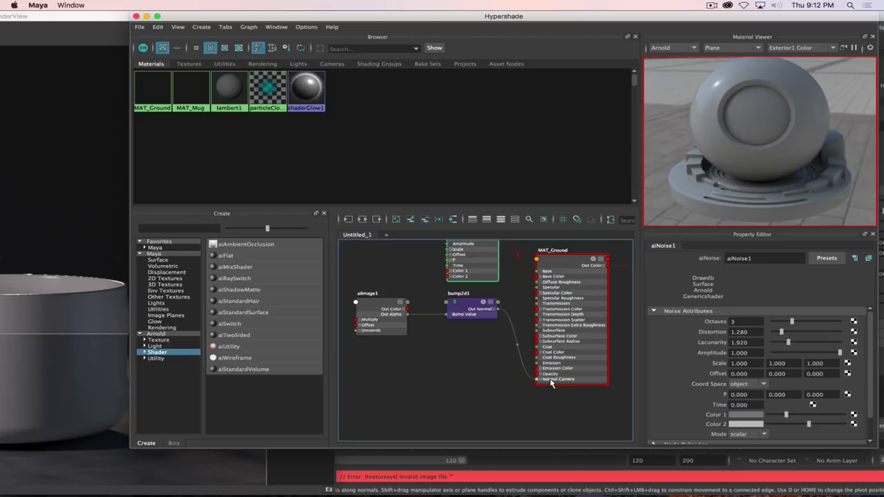
click(365, 307)
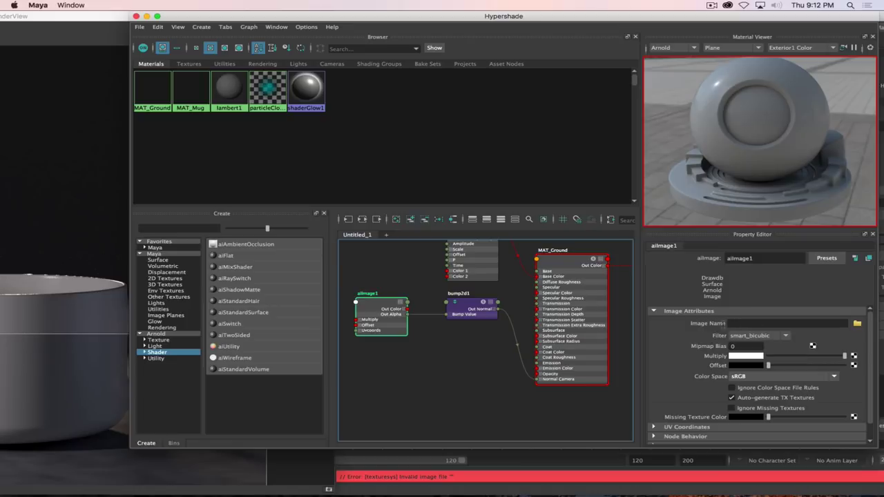
Cancel the Image Name file browser without choosing a file and switch to Finder.
click(857, 323)
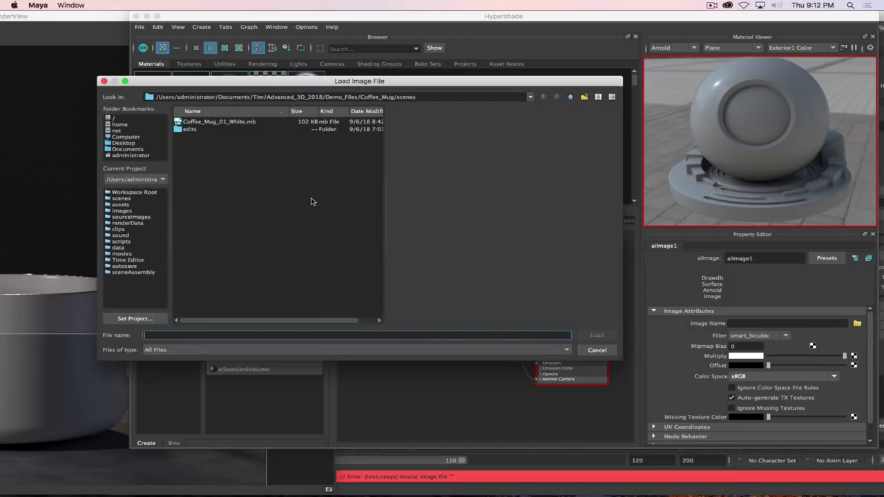
click(597, 350)
key(super+Tab)
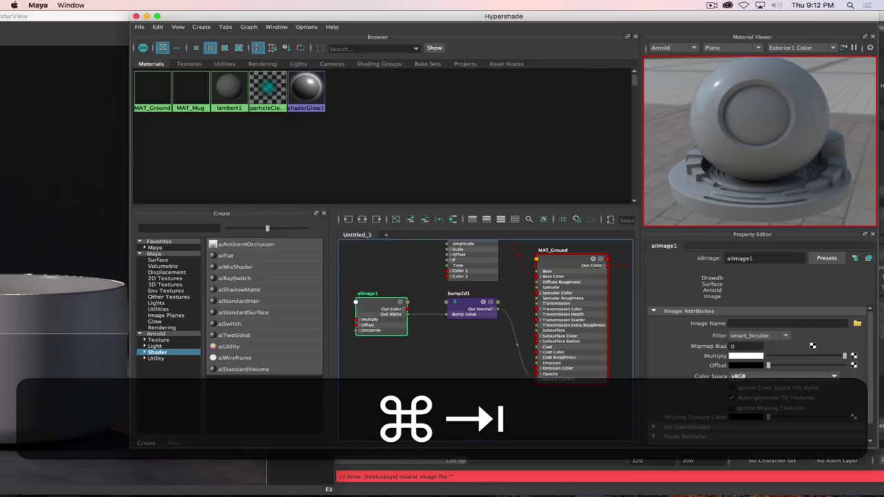
key(super+Tab)
key(super+Tab)
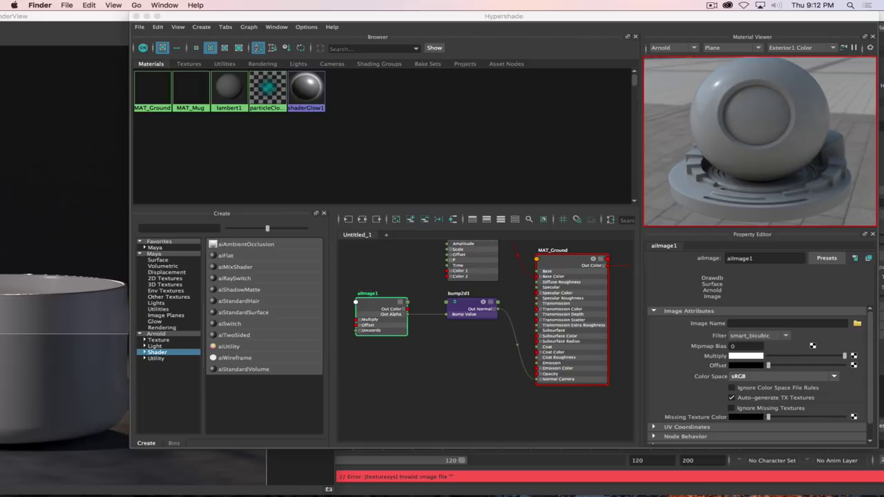
In a new Finder window, find Cement_Texture.jpg in Advanced_3D_2018 Textures and Quick Look it.
key(super+n)
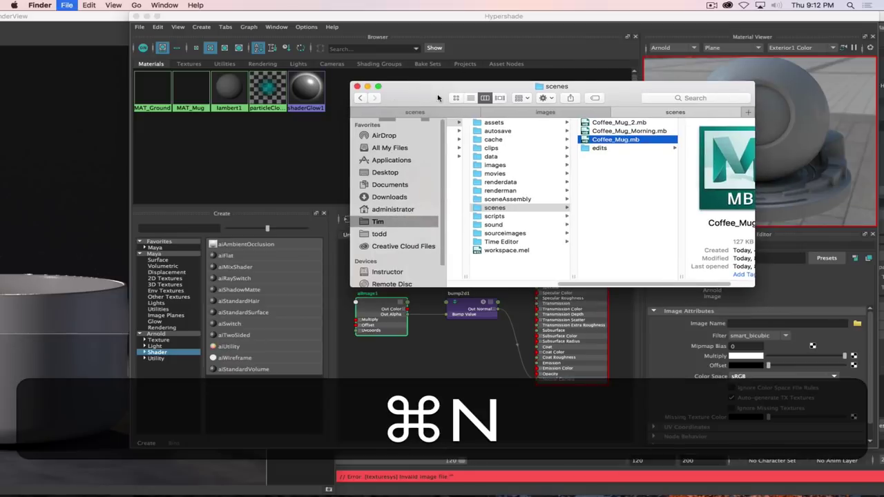
drag(325, 56, 210, 94)
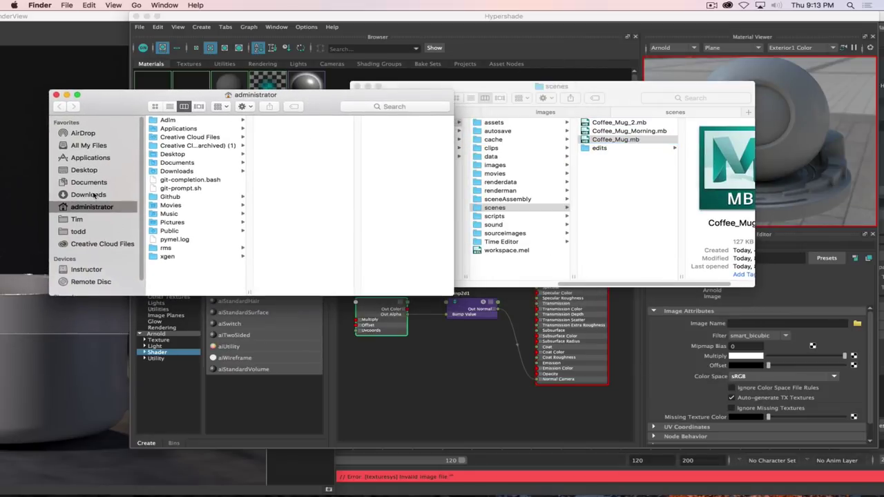
click(100, 220)
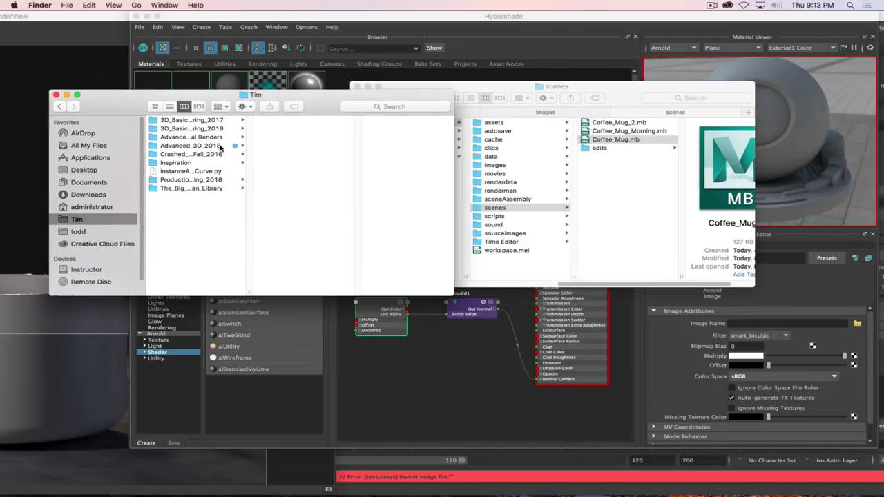
click(194, 146)
click(307, 153)
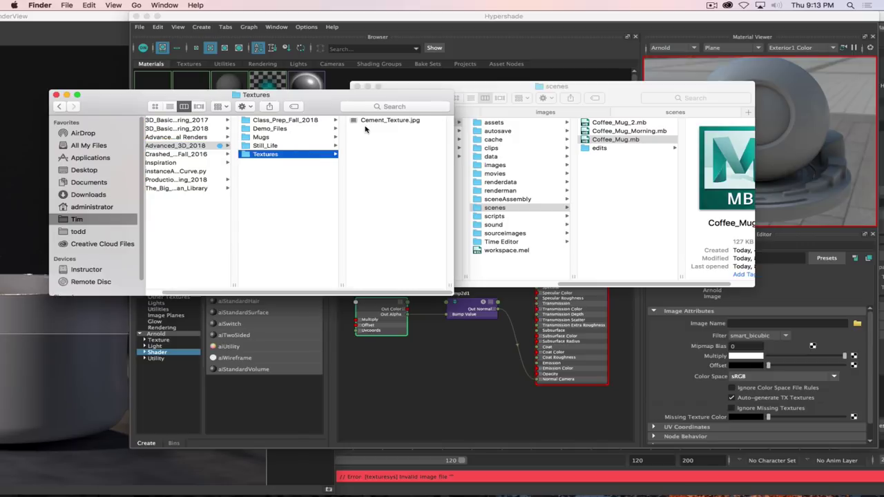
click(373, 123)
key(space)
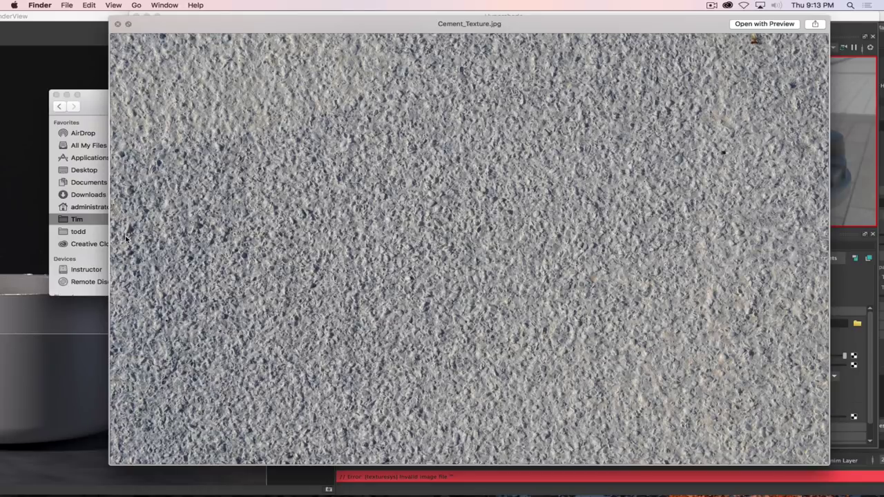
key(space)
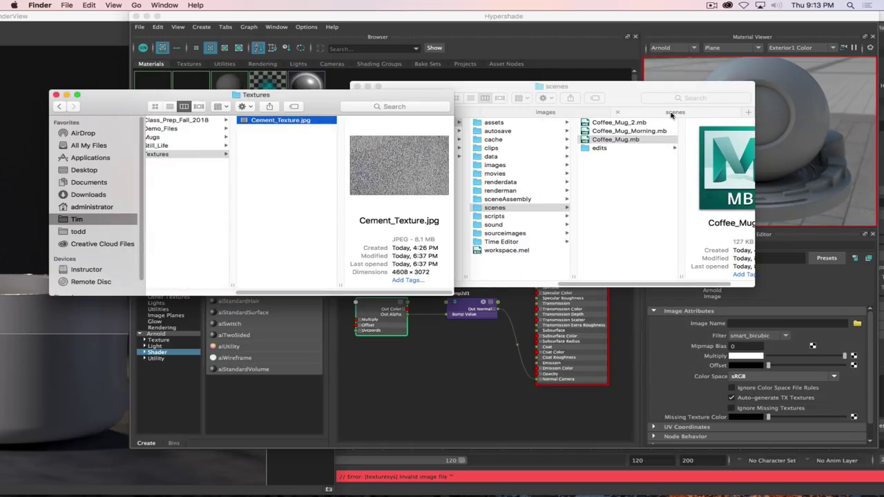
Drag Cement_Texture.jpg into Demo_Files > Coffee_Mug > sourceimages.
click(620, 92)
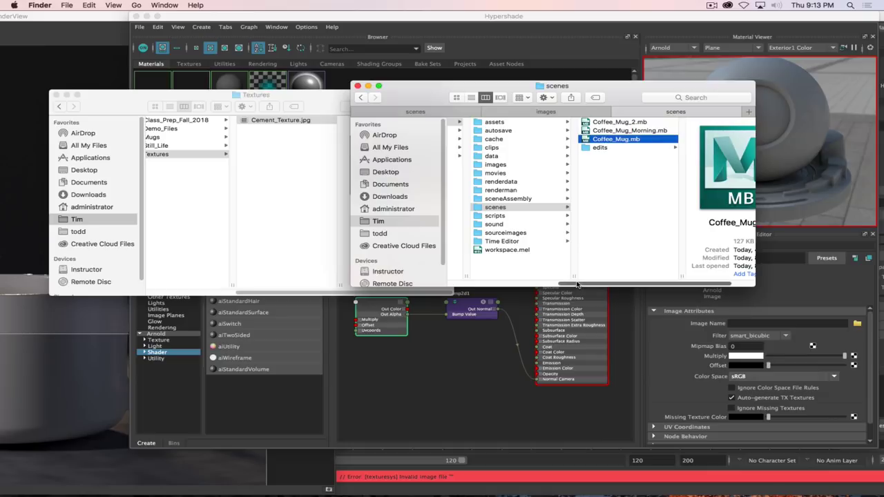
drag(577, 284, 533, 283)
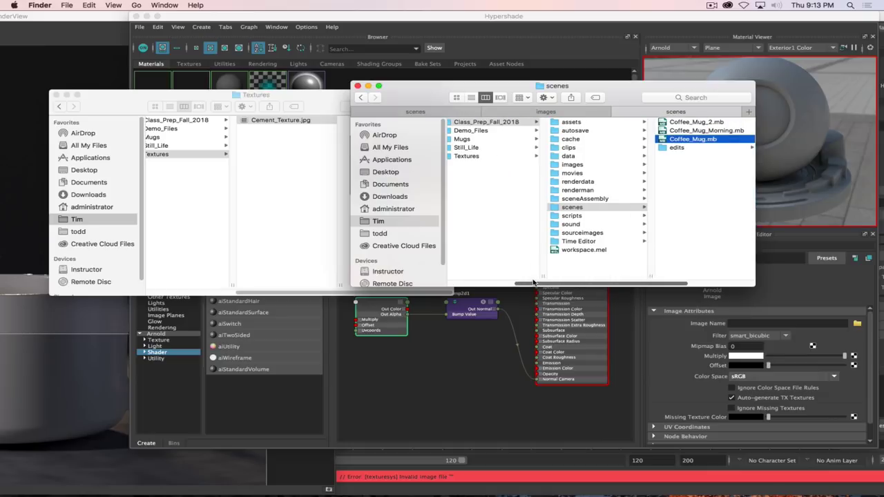
click(483, 131)
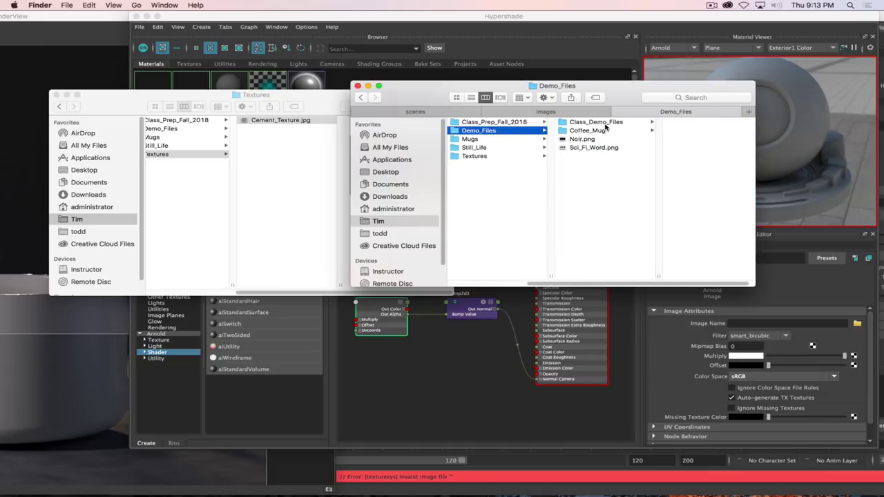
click(609, 123)
click(578, 132)
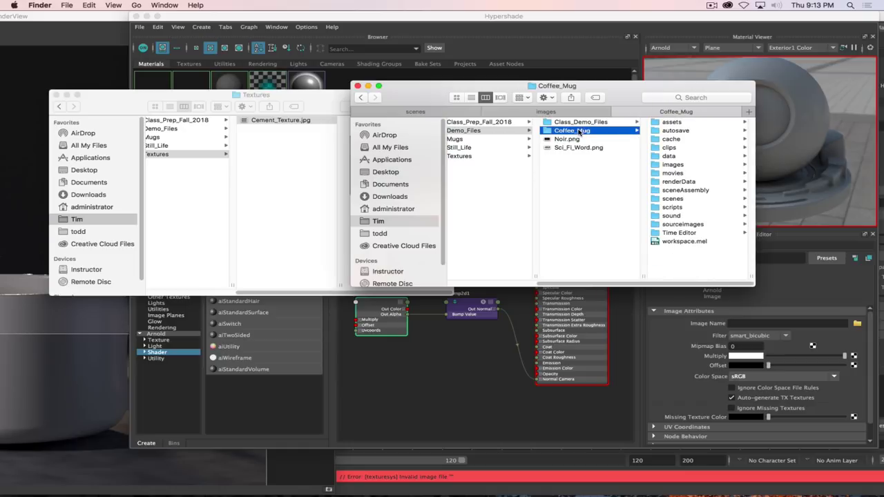
click(680, 225)
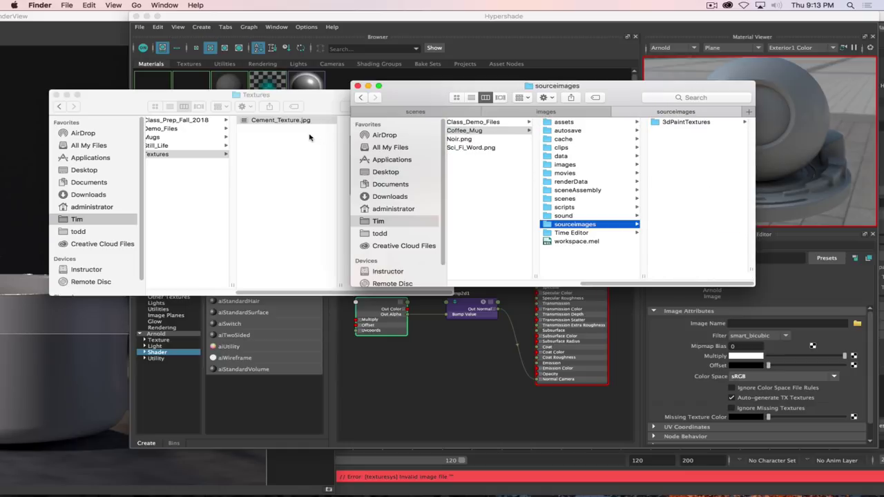
drag(278, 123, 692, 160)
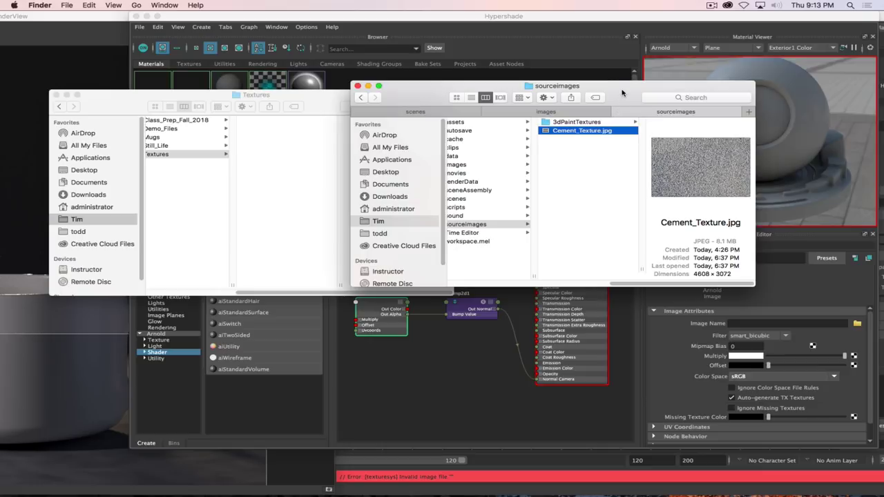
drag(622, 93, 0, 93)
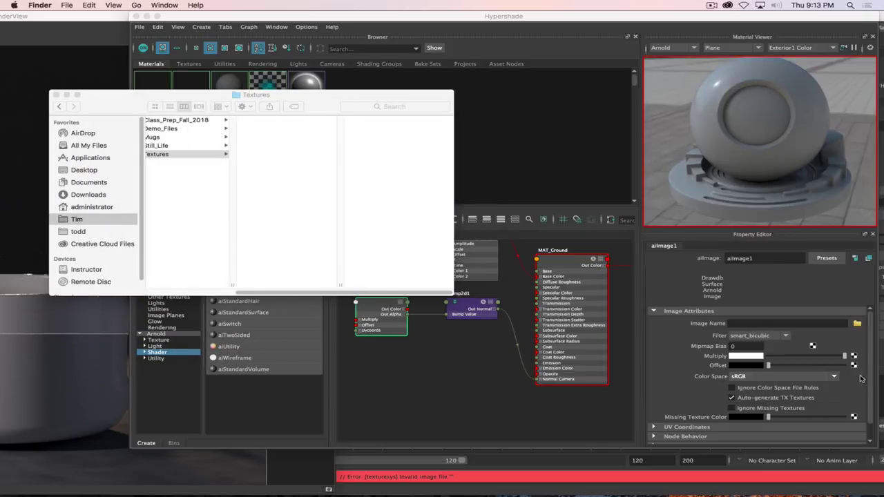
Load Cement_Texture.jpg from Coffee_Mug's sourceimages as aiImage1's Image Name.
click(812, 296)
click(857, 323)
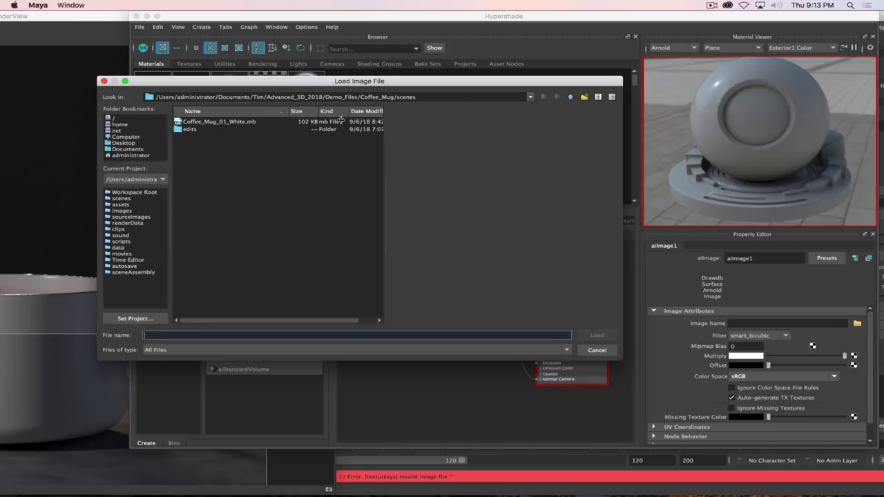
click(571, 97)
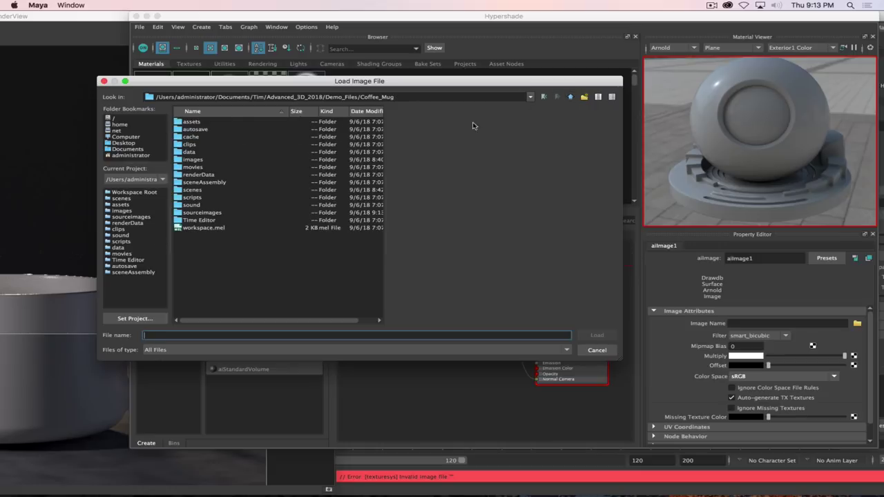
double_click(185, 214)
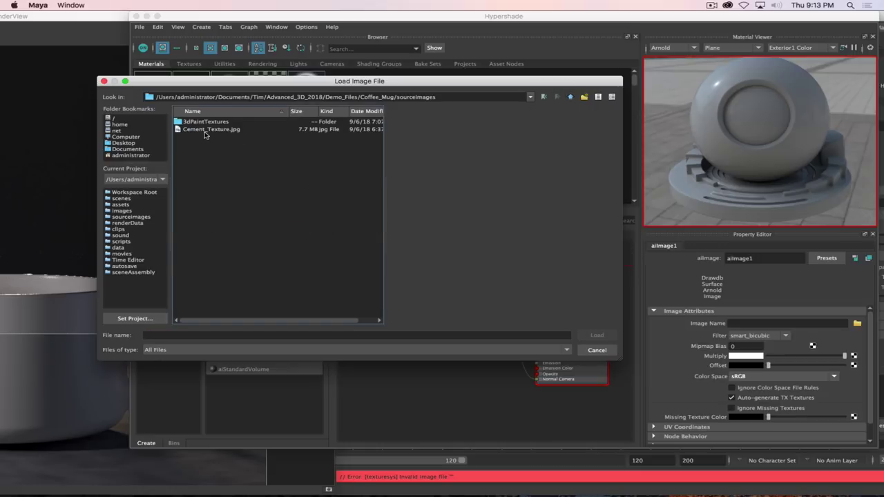
click(207, 129)
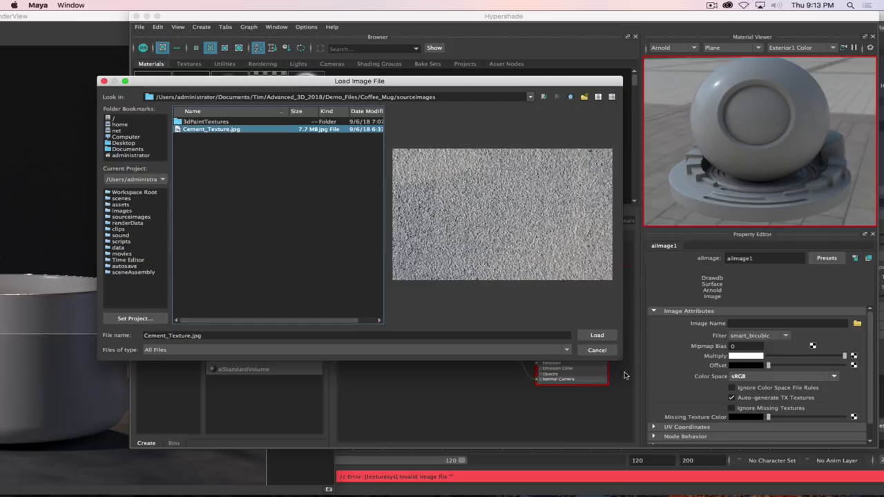
click(599, 336)
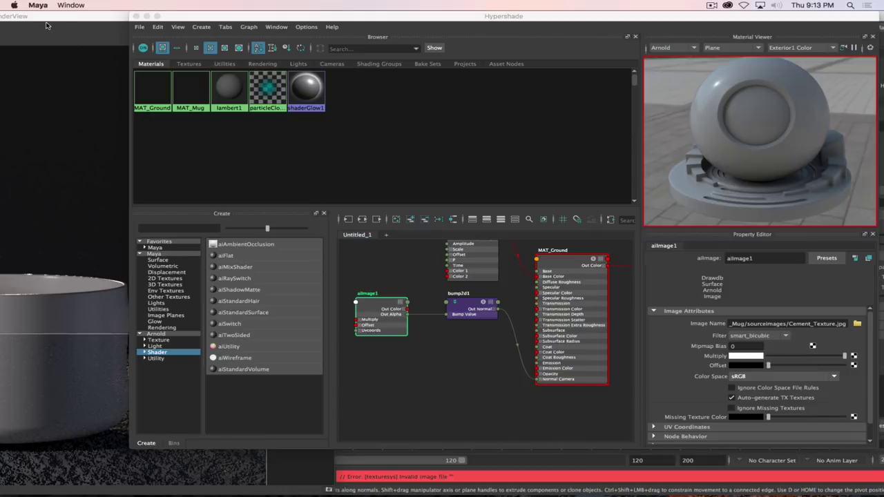
Review the Arnold render of the cement-bumped ground, then select bump2d1 in Hypershade.
click(46, 25)
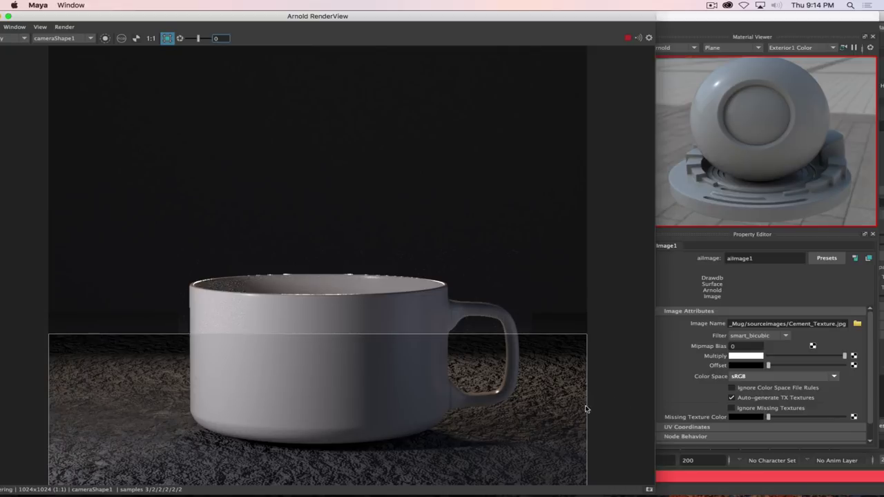
click(674, 293)
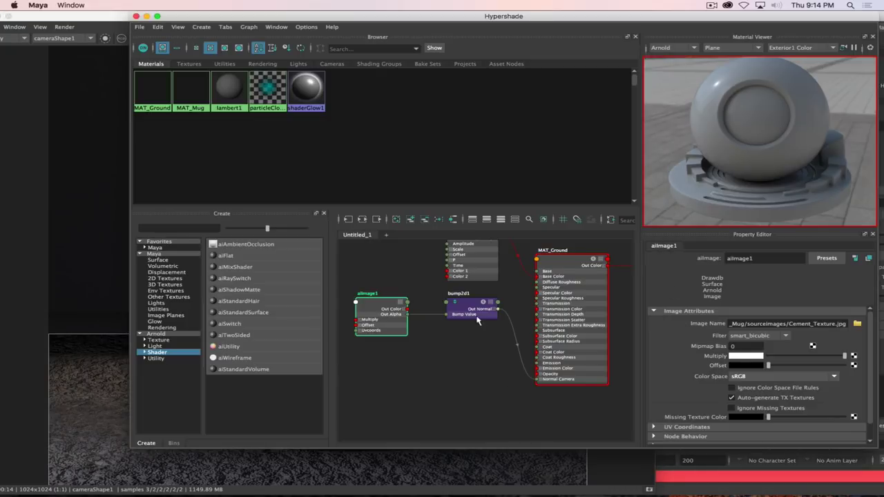
click(467, 305)
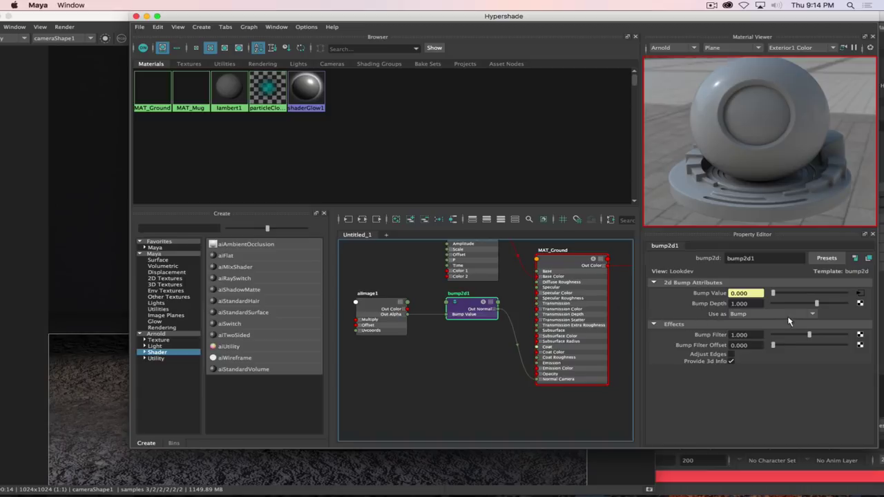
Test a stronger bump in the render, then set bump2d1's Bump Depth to 0.008.
mouse_move(816, 304)
mouse_down()
mouse_move(882, 312)
mouse_move(800, 309)
mouse_move(809, 306)
mouse_up()
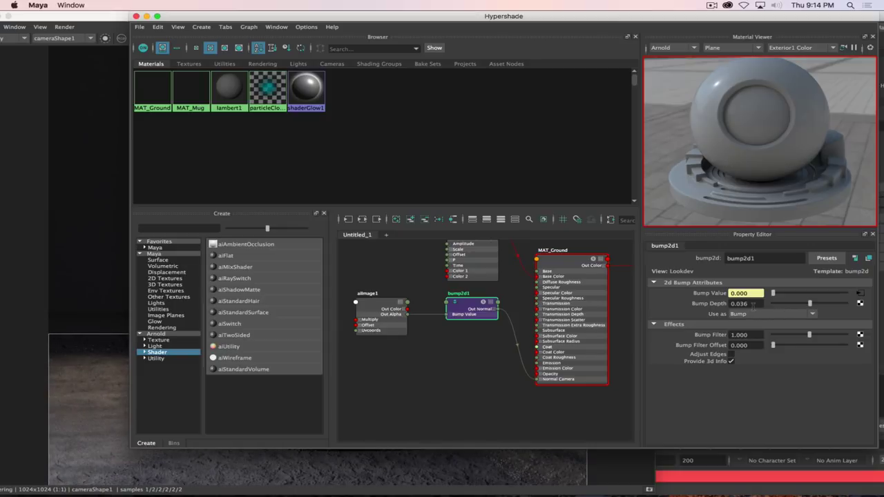
click(90, 17)
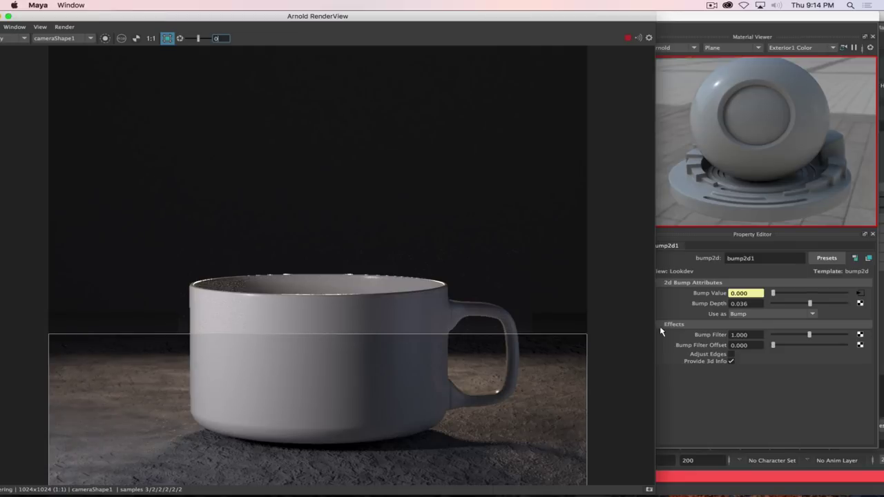
click(674, 306)
text(.008)
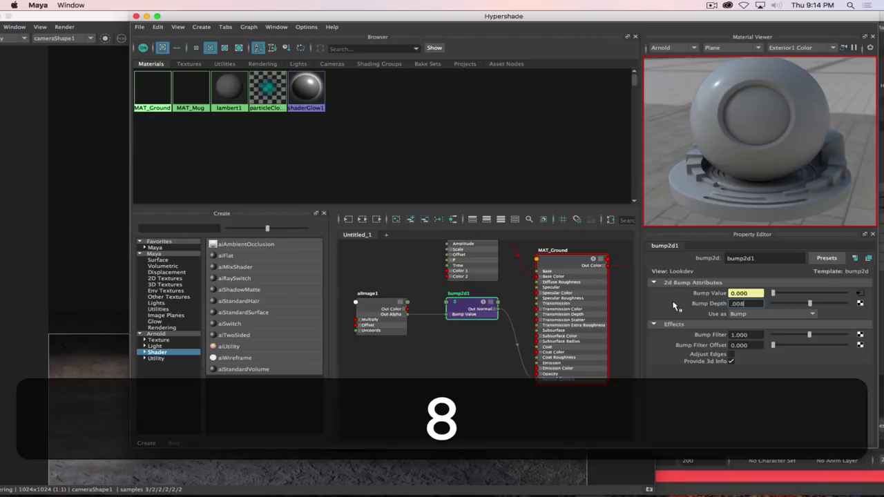
key(Return)
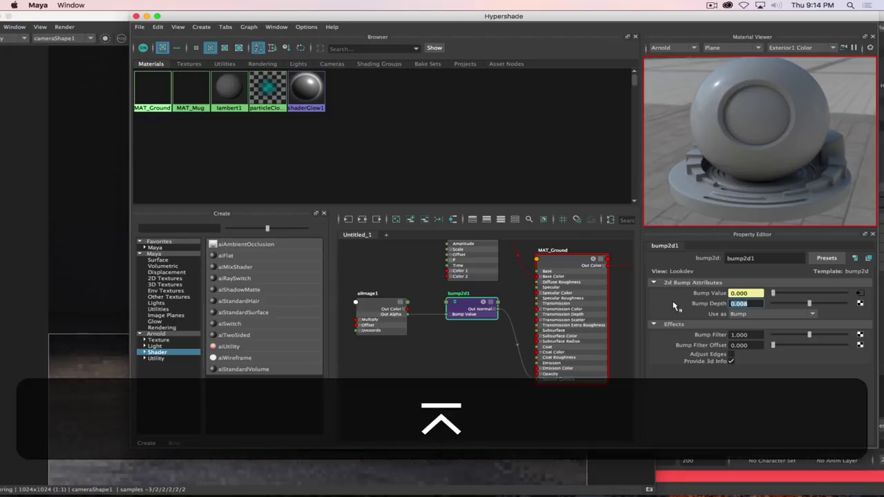
Check the softer cement bump in the Arnold RenderView.
click(106, 20)
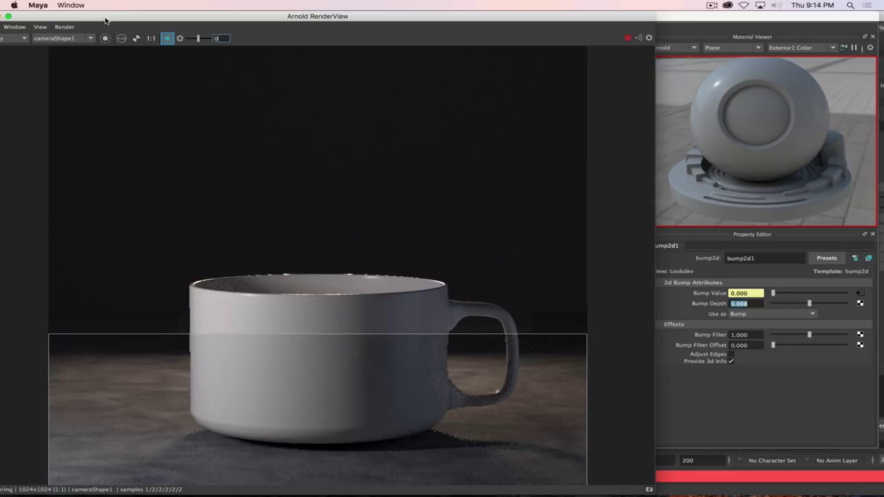
drag(204, 22, 274, 18)
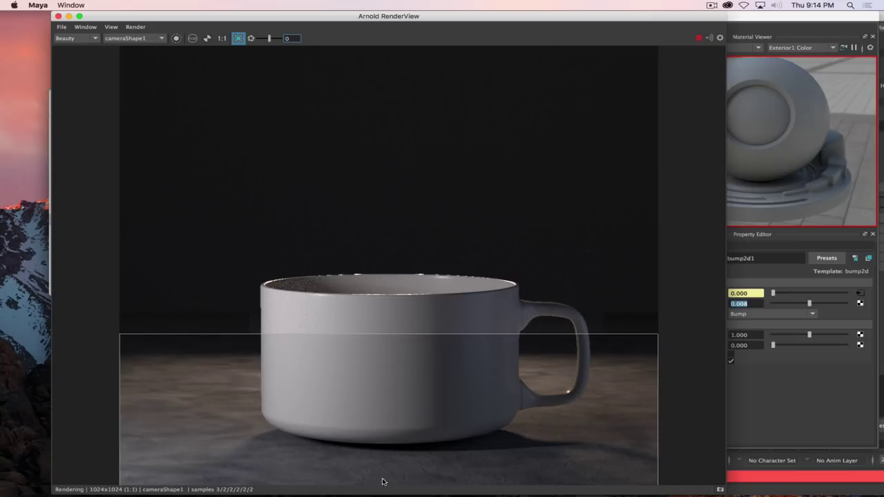
drag(341, 15, 3, 76)
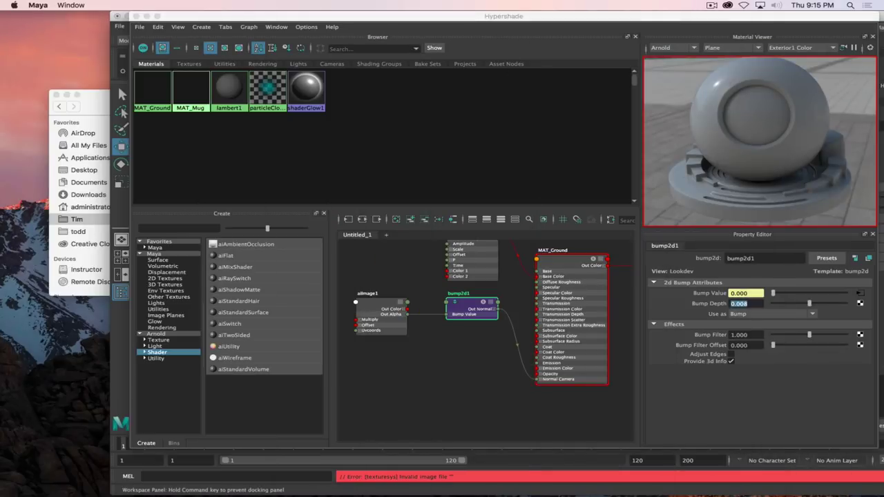
Create an aiStandardSurface named MAT_Wall with Specular Weight 0 and Base Weight 1.
click(719, 4)
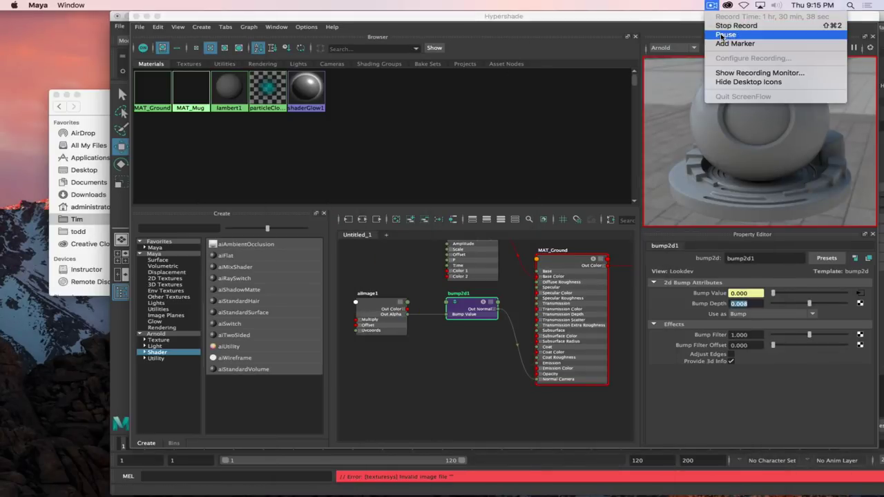
click(721, 32)
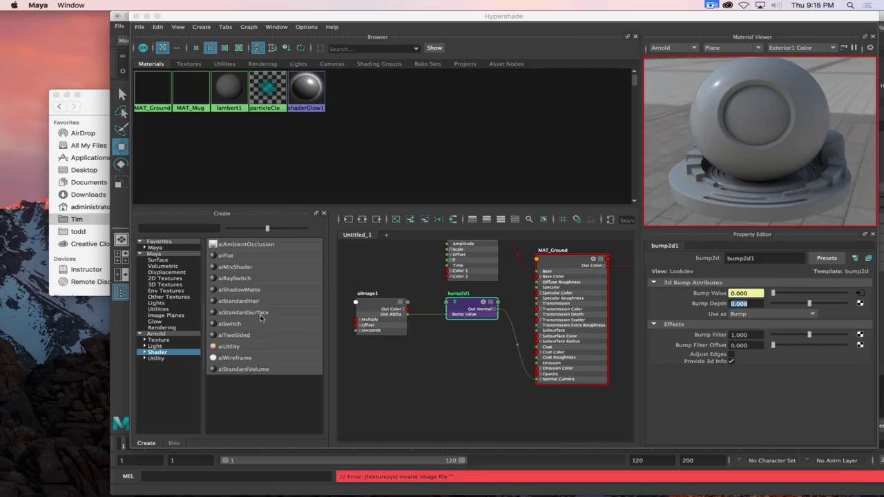
click(261, 316)
double_click(756, 258)
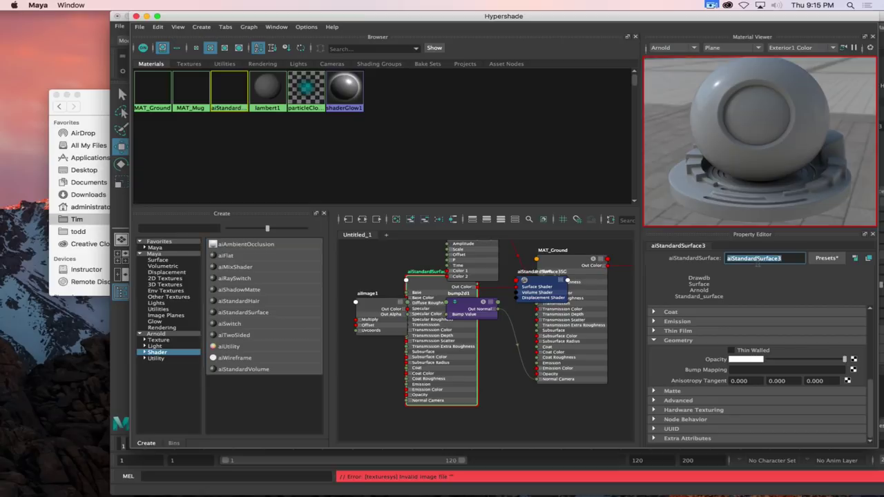
text(MAT_Wal)
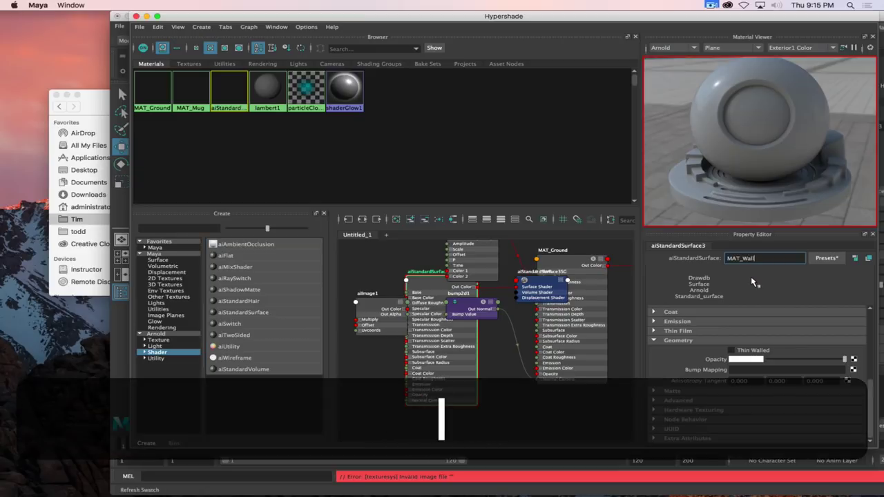
text(l)
key(Return)
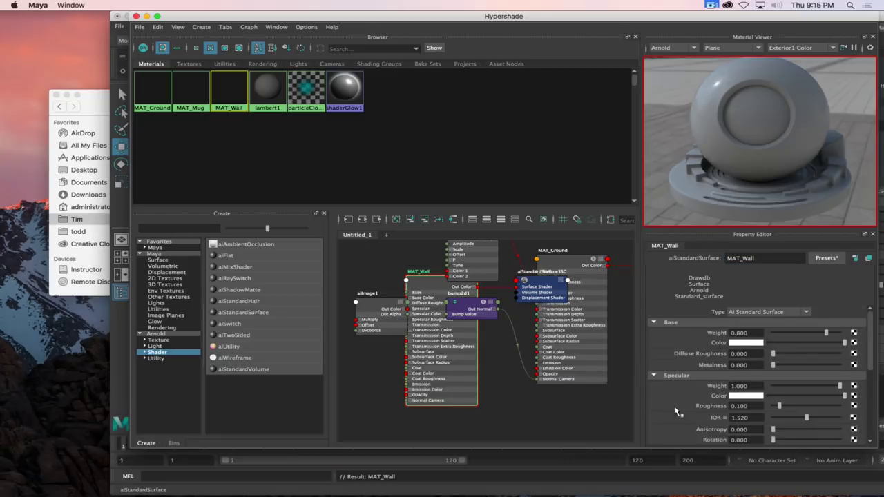
drag(841, 385, 756, 367)
drag(823, 334, 868, 338)
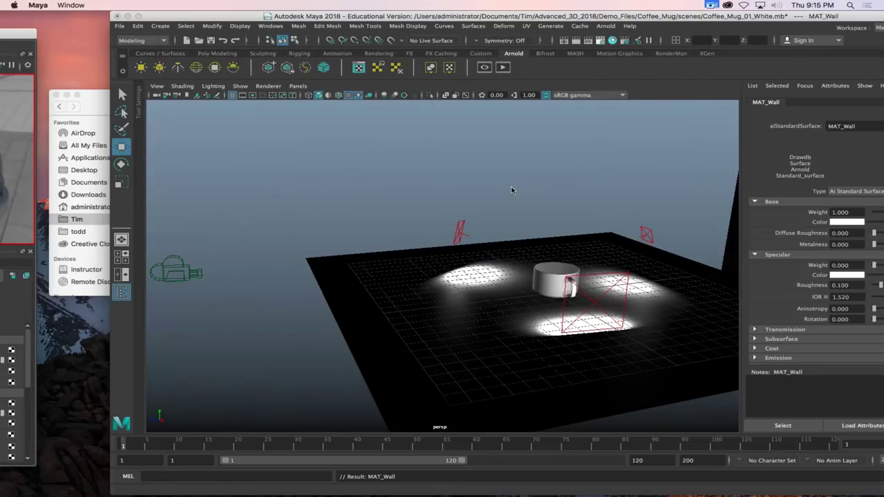
Assign the existing MAT_Wall material to the Ground1 backdrop wall.
alt+drag(631, 227, 543, 273)
click(654, 220)
click(547, 186)
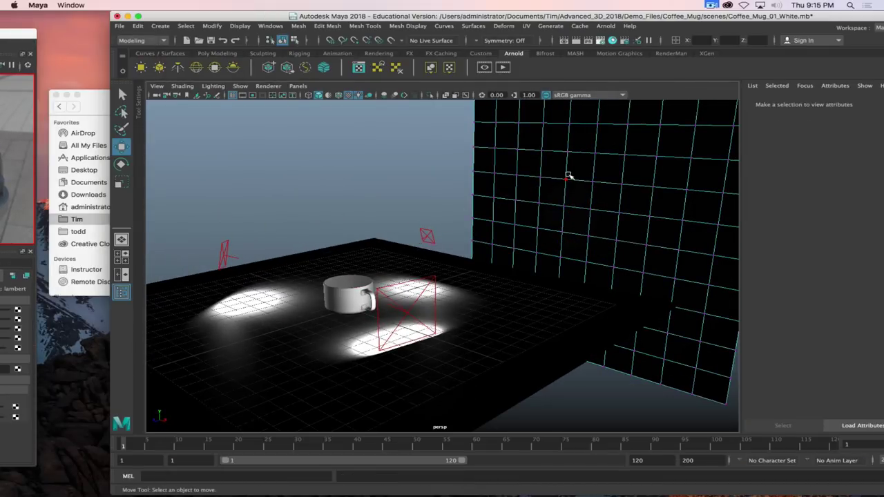
right_click(568, 177)
click(533, 189)
right_click(532, 189)
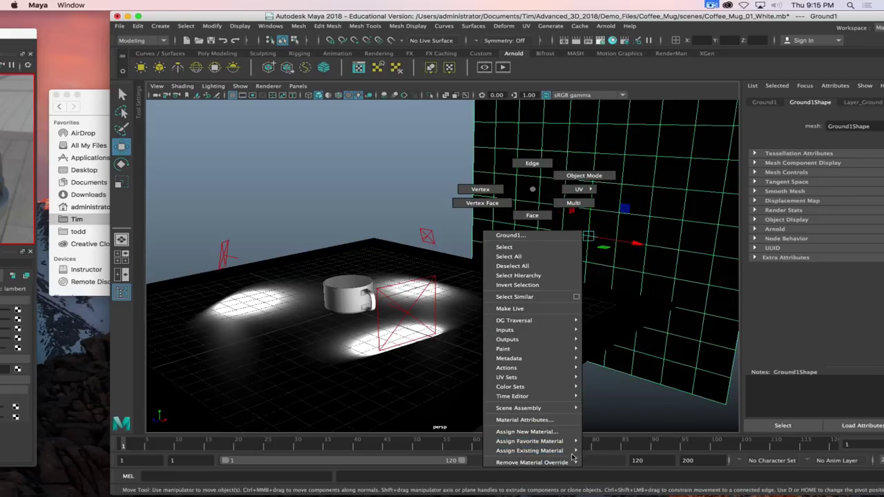
mouse_move(573, 451)
click(611, 467)
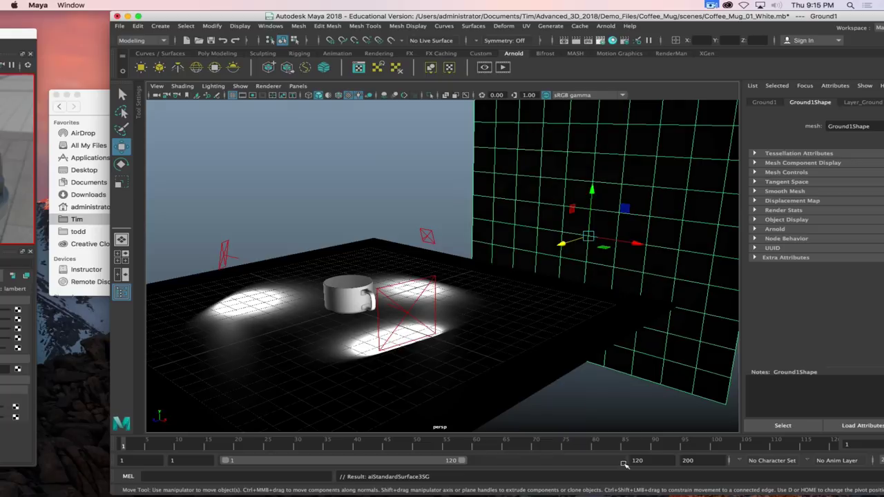
Add an Arnold area light to the scene.
scroll(553, 273, down, 5)
alt+drag(496, 270, 464, 290)
click(141, 67)
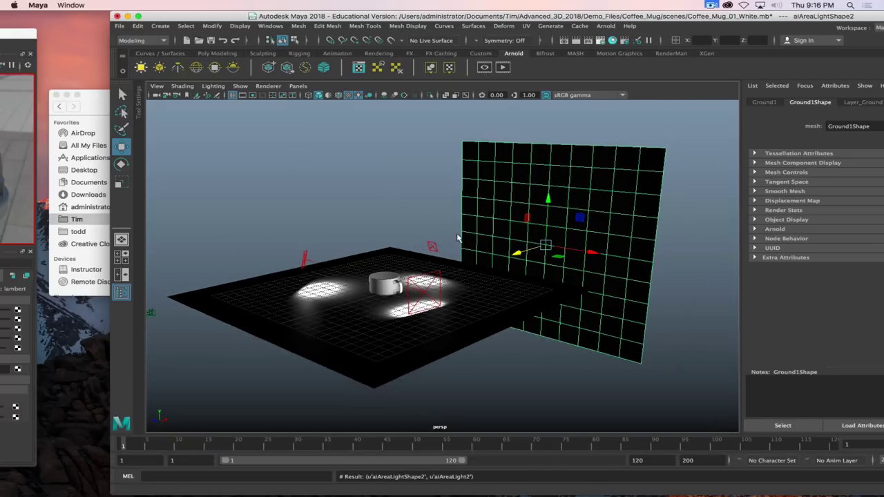
Move the new area light along its Z axis toward the wall.
key(w)
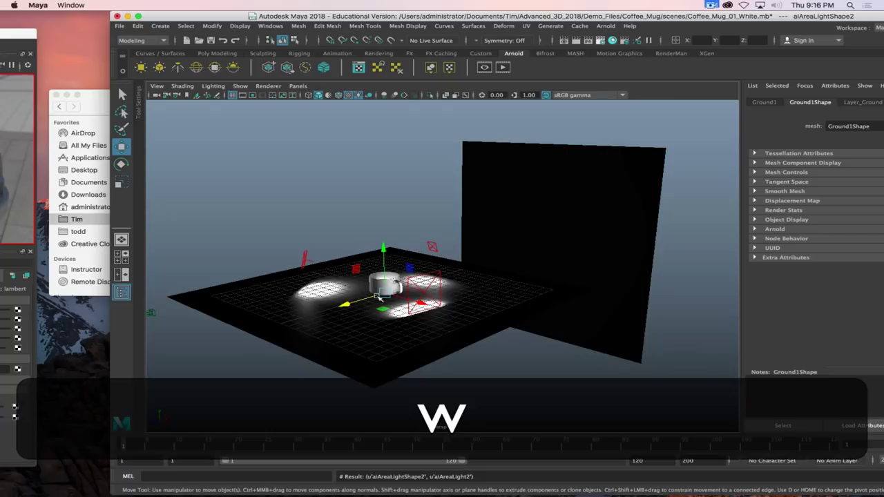
middle_drag(467, 284, 491, 278)
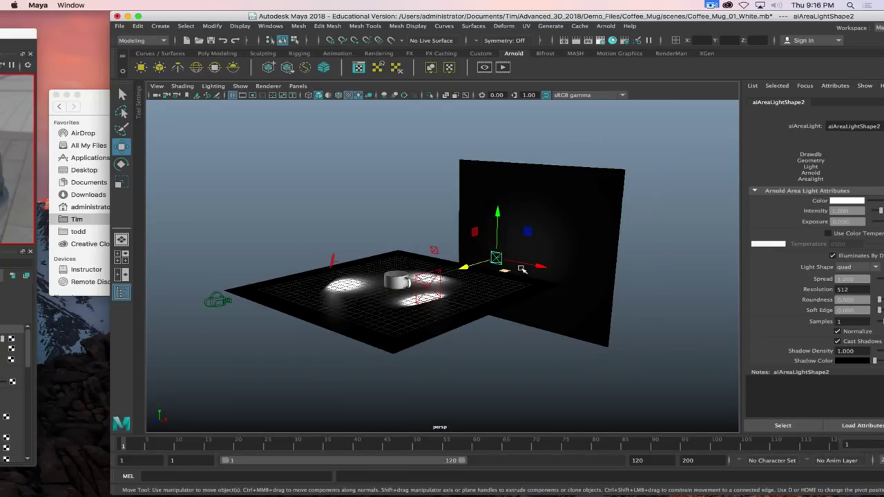
alt+drag(491, 278, 571, 275)
drag(484, 273, 567, 273)
alt+drag(513, 292, 478, 278)
key(e)
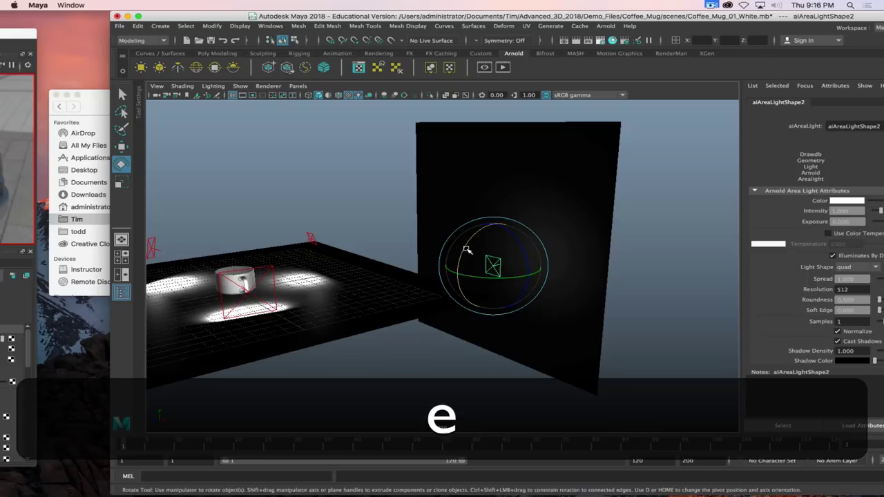
Set the area light's Intensity to 3 and Exposure to 5, then render the full frame.
drag(722, 17, 618, 17)
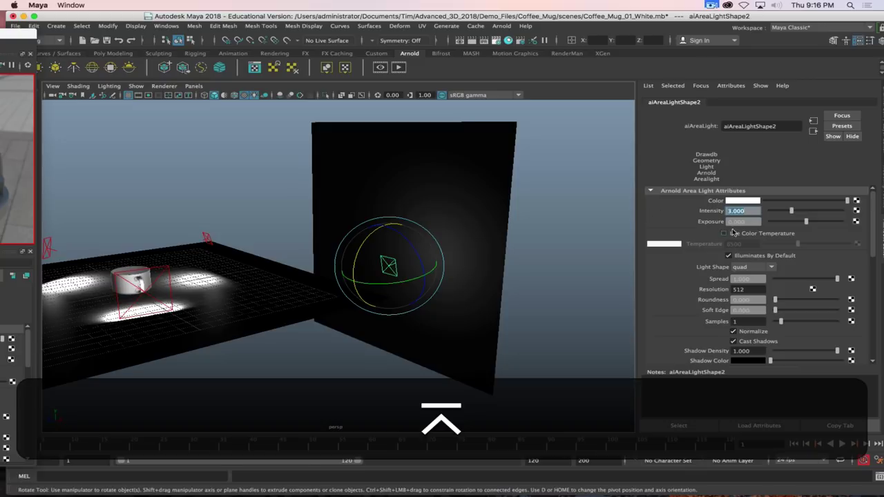
text(3)
key(Tab)
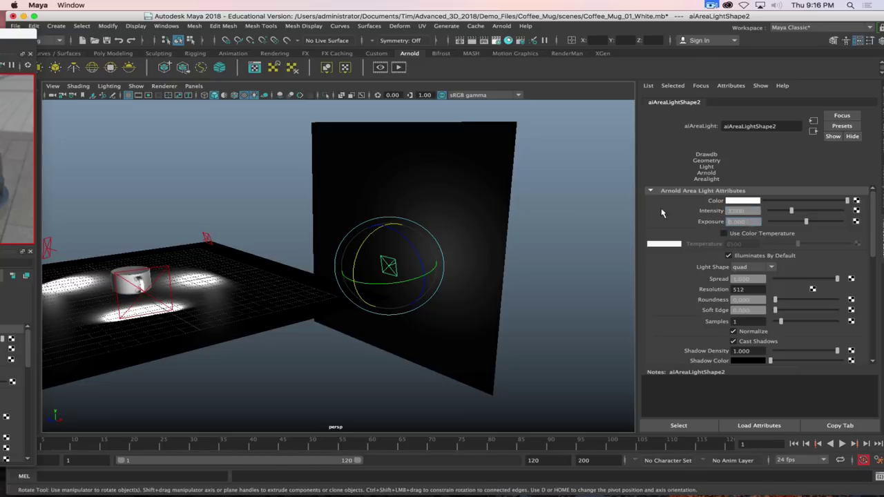
drag(747, 221, 696, 228)
text(5)
key(Return)
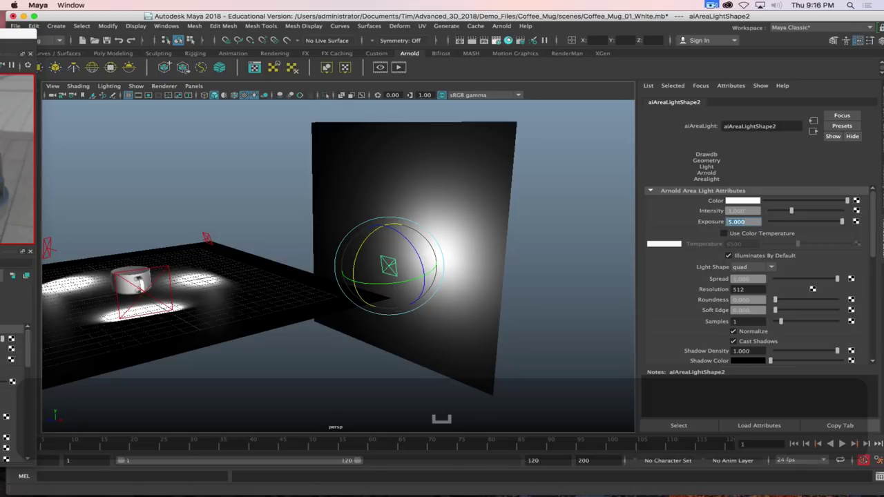
drag(34, 16, 407, 25)
click(181, 42)
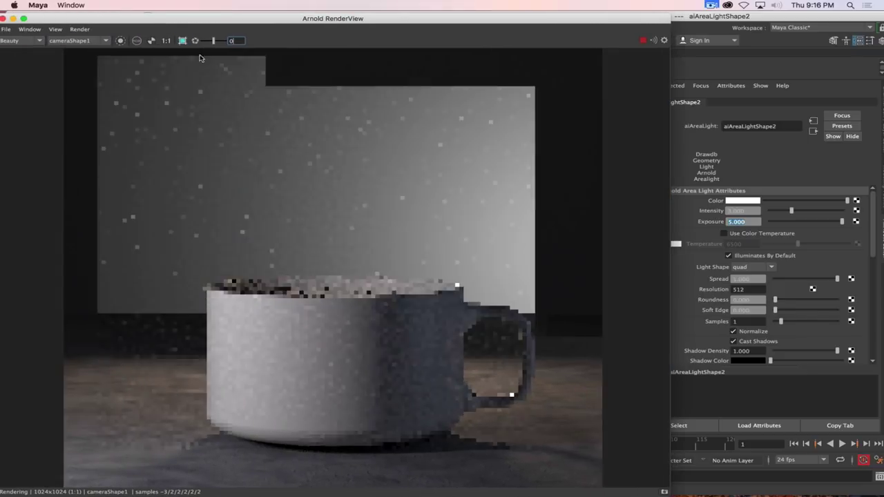
Tilt the area light toward the wall, then lower it and bring it closer.
drag(403, 22, 416, 69)
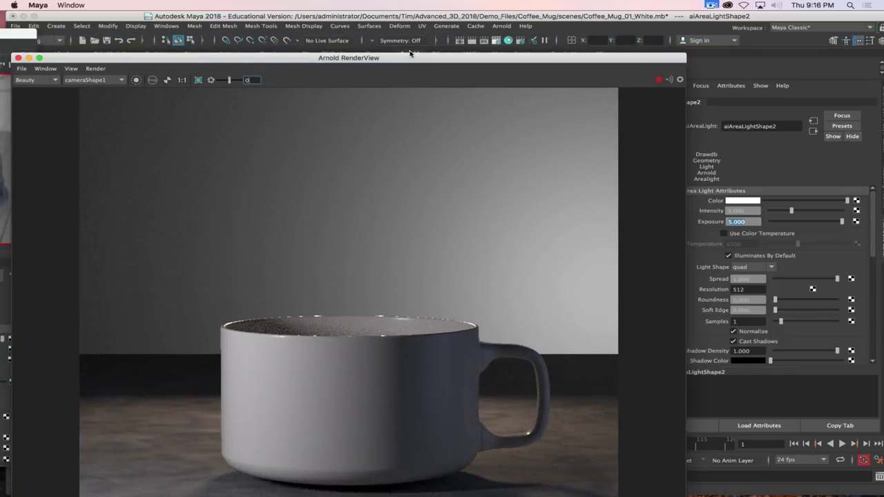
drag(408, 59, 6, 42)
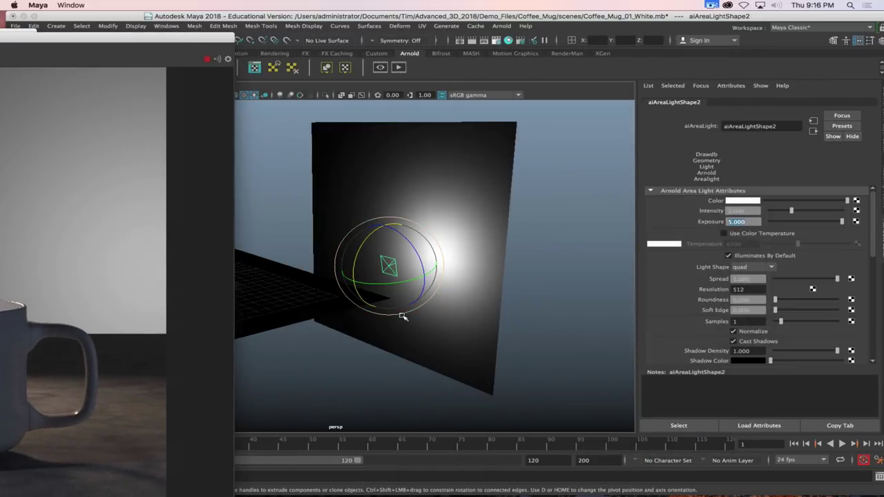
drag(361, 245, 348, 275)
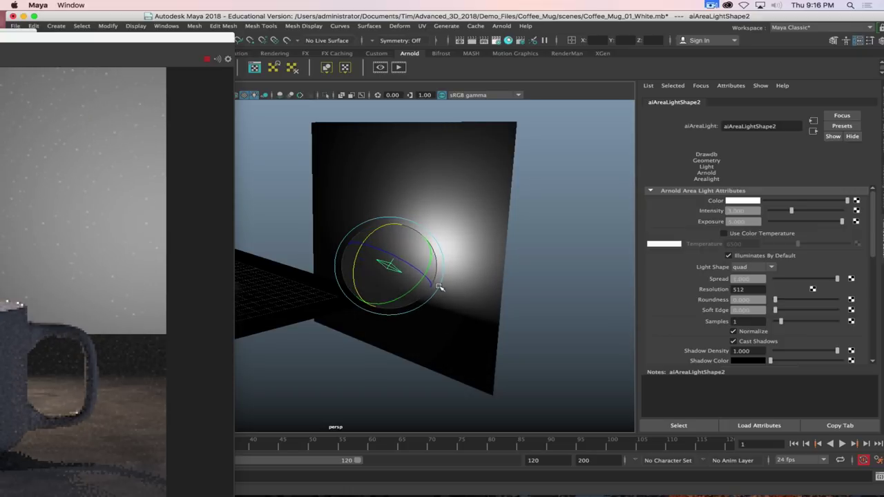
key(w)
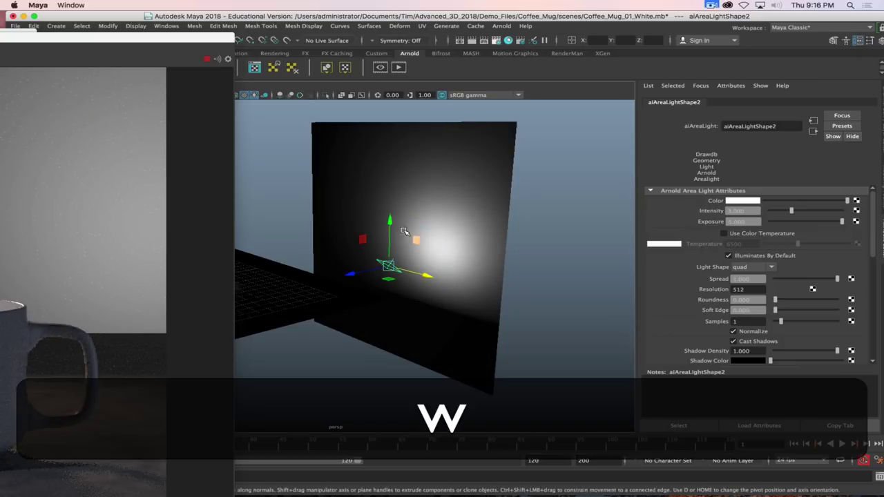
drag(390, 220, 390, 263)
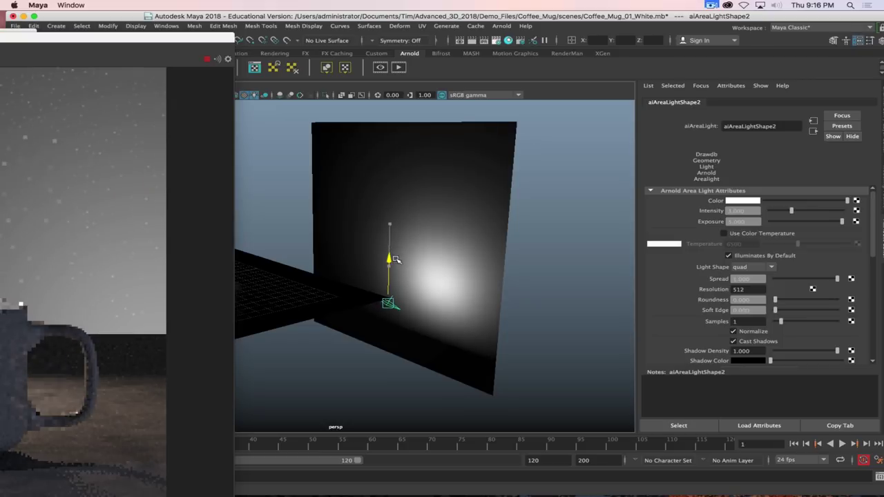
drag(352, 319, 414, 227)
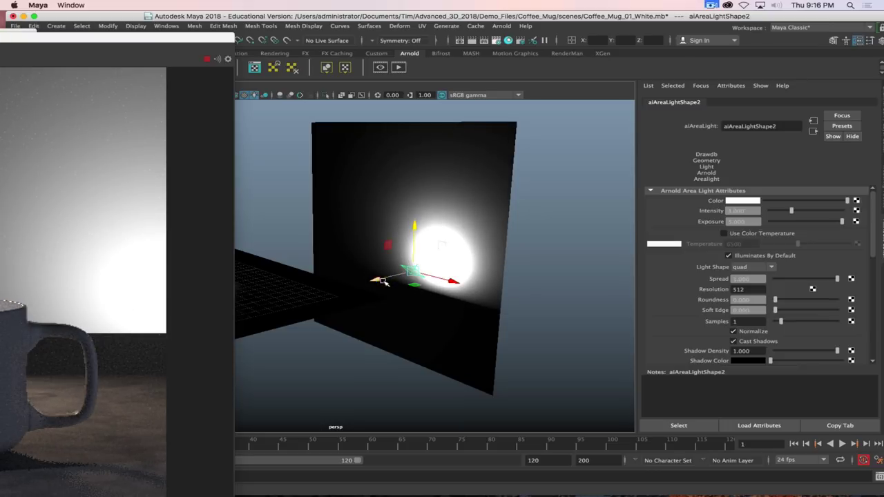
drag(404, 277, 335, 293)
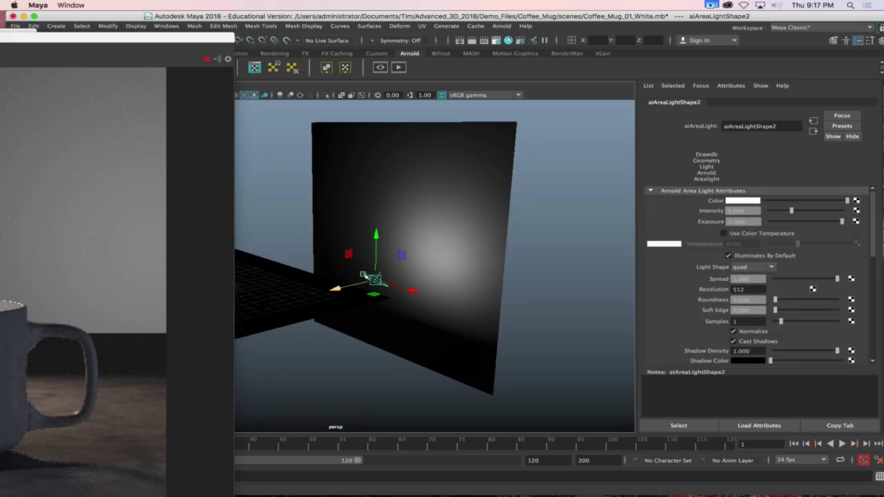
Fine-tune the area light with a slight tilt, a smaller scale and a nudge right.
key(e)
drag(358, 253, 360, 245)
key(r)
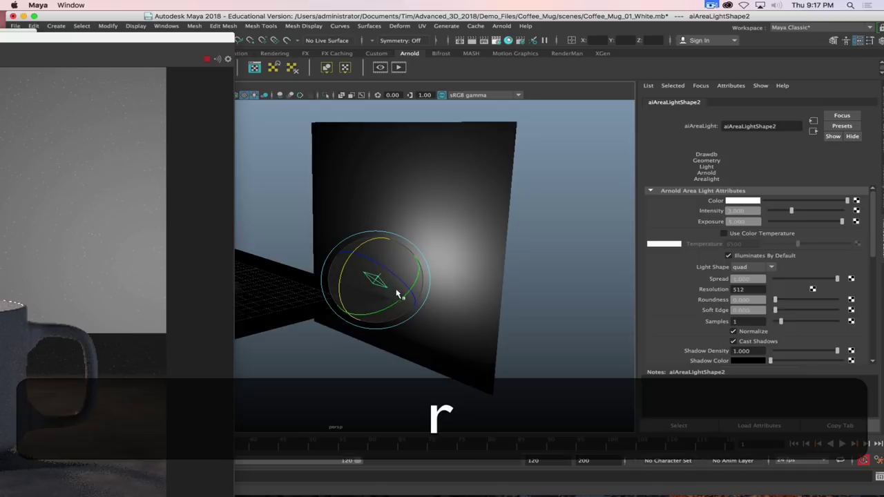
middle_drag(450, 300, 436, 298)
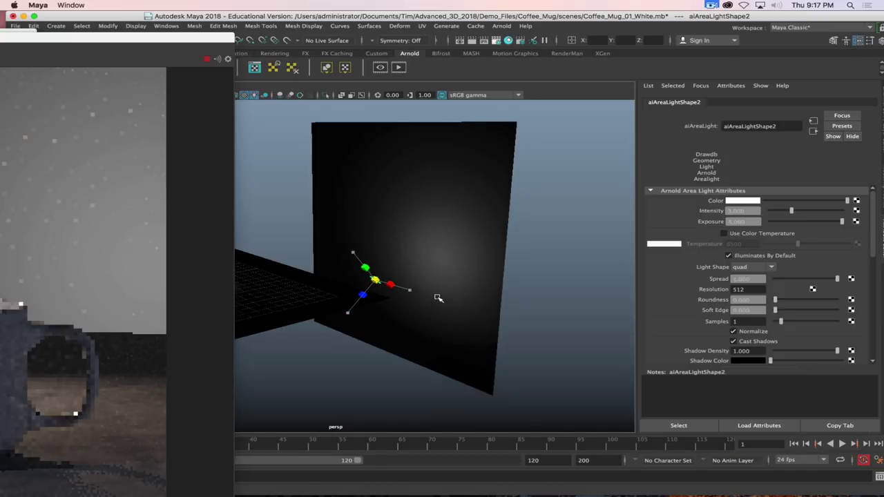
key(e)
key(w)
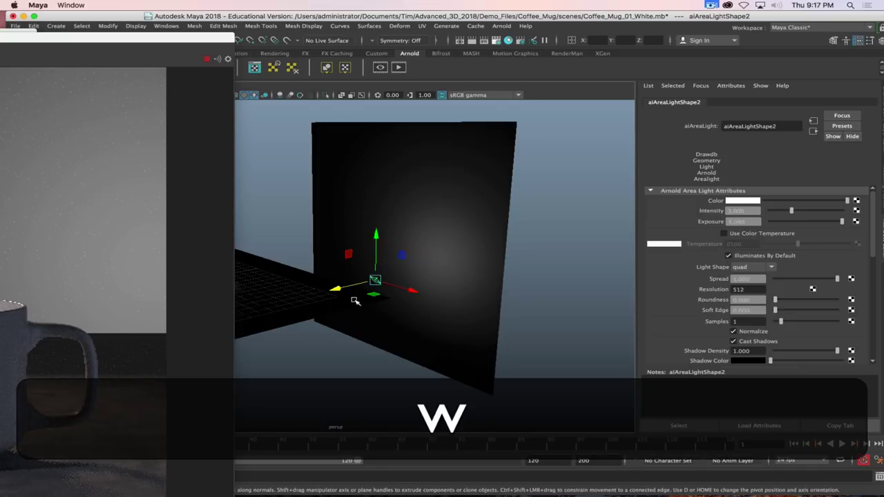
drag(336, 288, 351, 284)
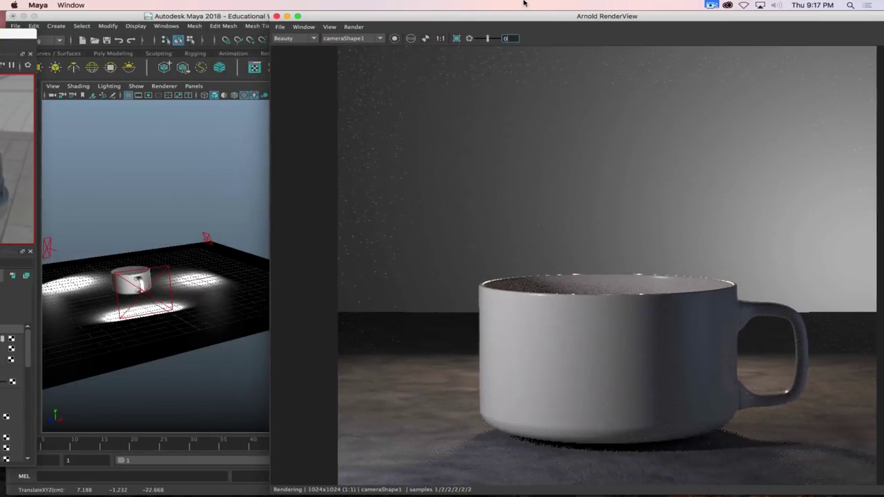
Close the Arnold RenderView and select the coffee mug.
drag(524, 3, 465, 6)
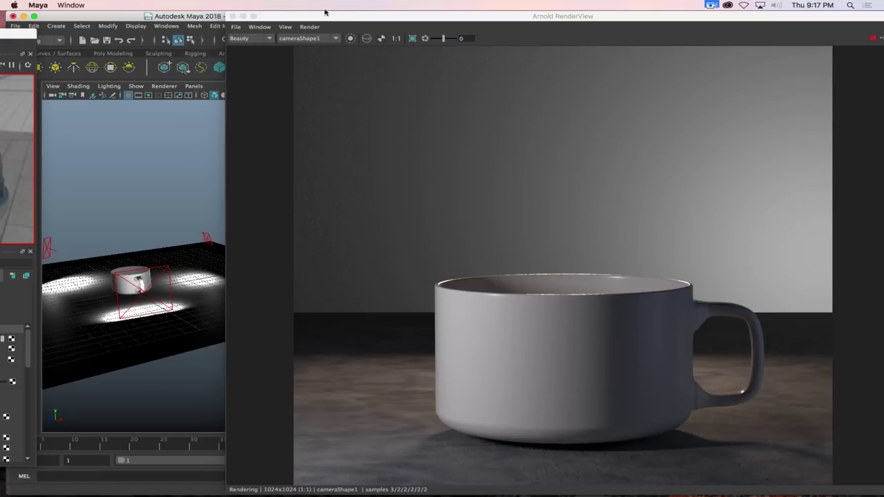
drag(327, 16, 147, 16)
click(52, 15)
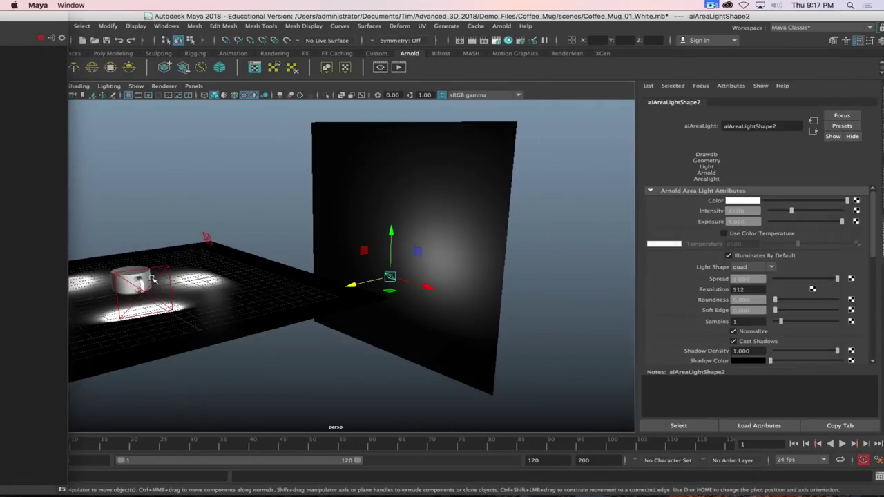
click(119, 292)
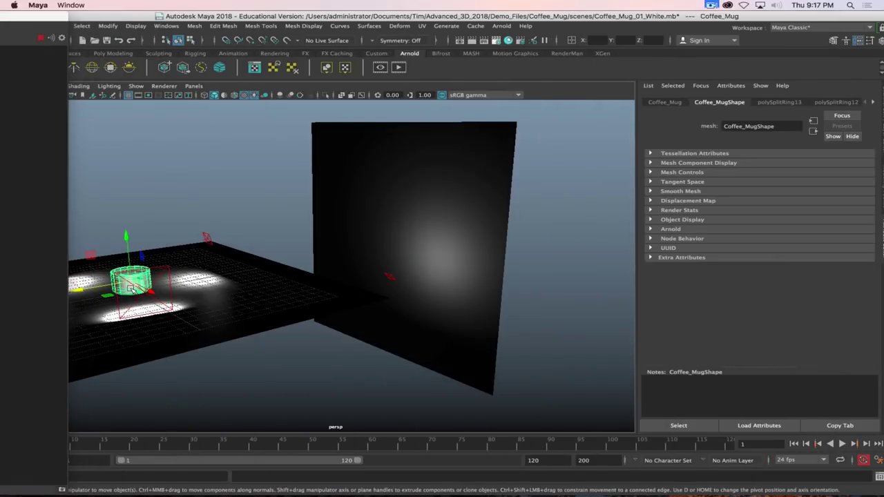
In front view, select the mug's top rim vertices and raise them slightly.
key(f)
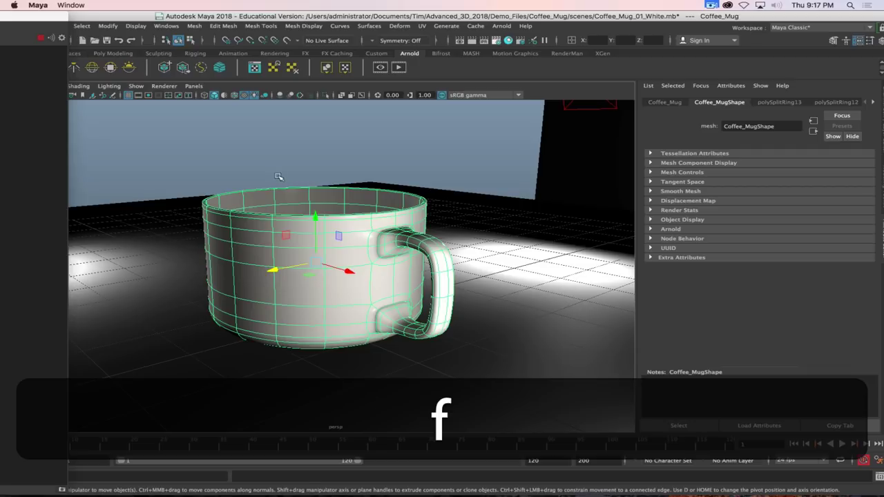
right_drag(257, 216, 212, 217)
alt+drag(290, 228, 351, 241)
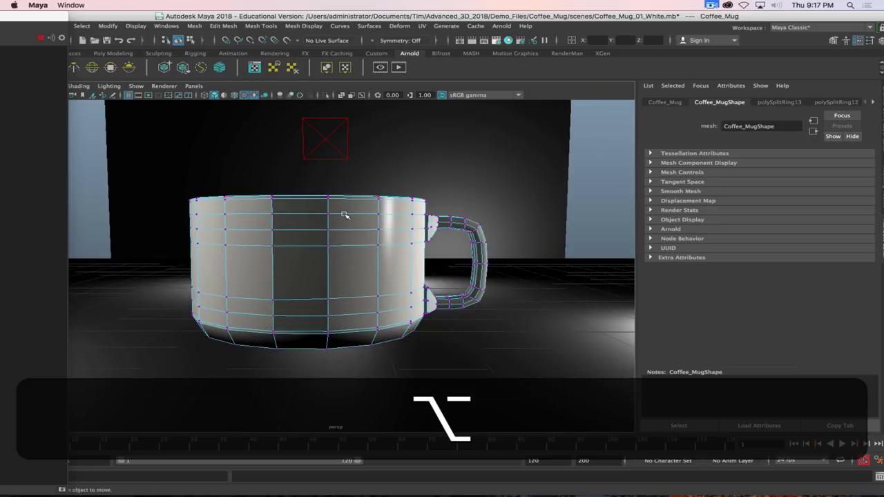
click(348, 222)
key(space)
drag(383, 199, 395, 225)
scroll(350, 242, down, 2)
scroll(324, 235, up, 8)
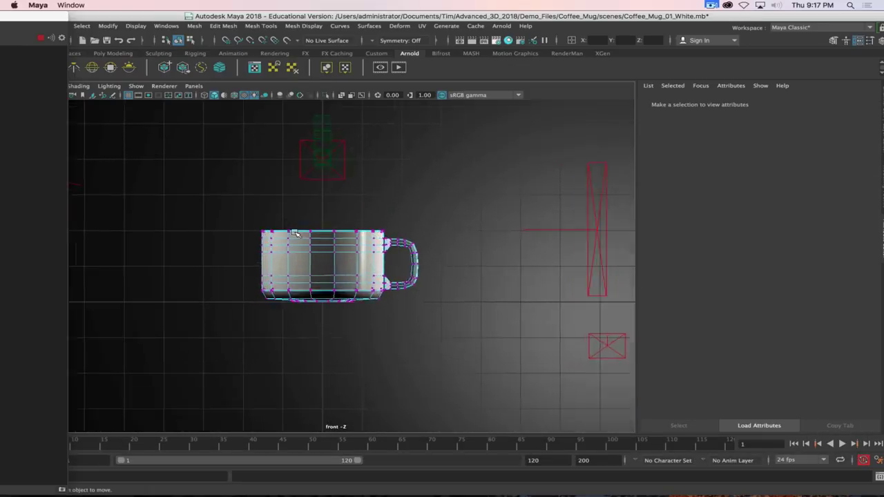
alt+middle_drag(333, 227, 377, 231)
drag(476, 170, 217, 211)
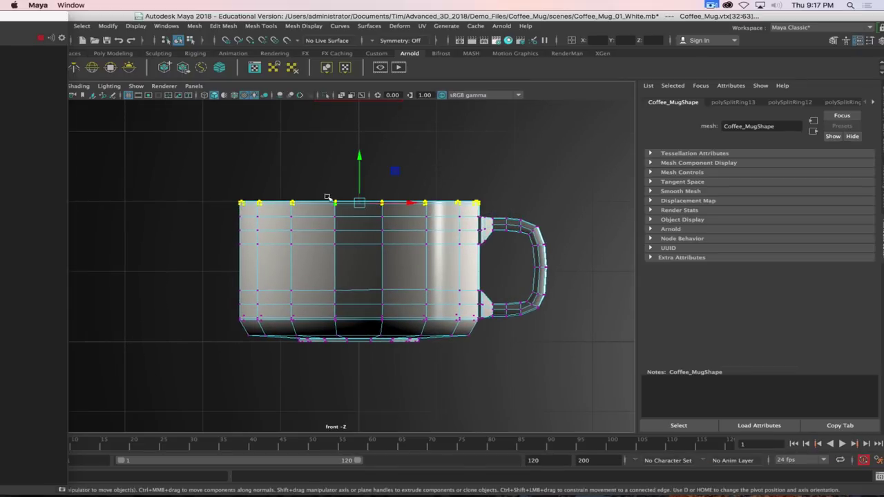
key(w)
drag(359, 156, 359, 147)
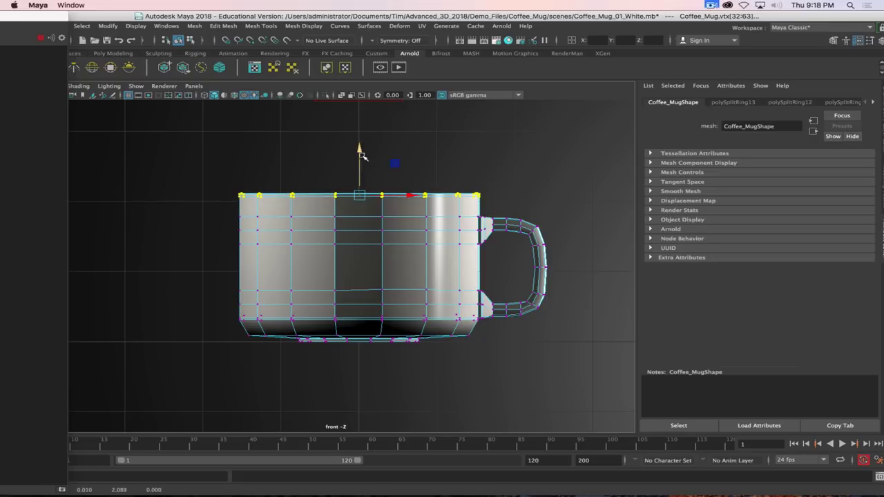
Lift a bottom edge of the mug slightly and show the mug in smooth preview.
right_click(442, 214)
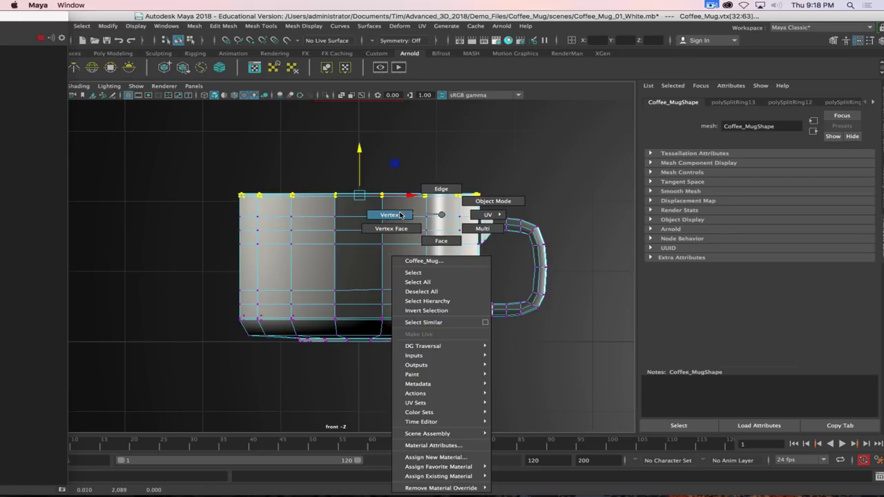
click(422, 341)
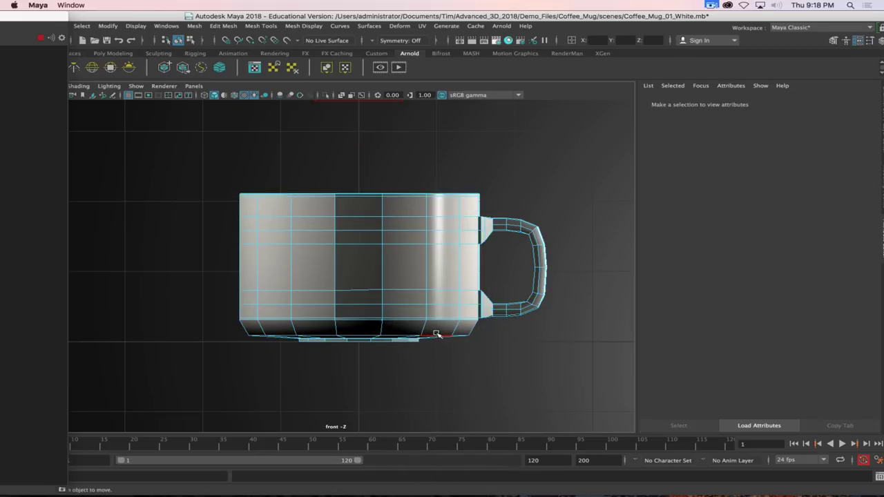
click(434, 338)
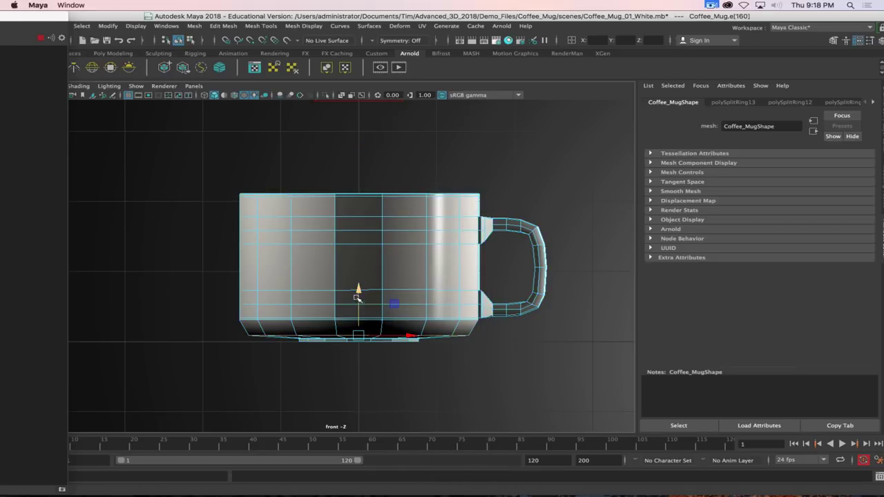
drag(359, 293, 361, 290)
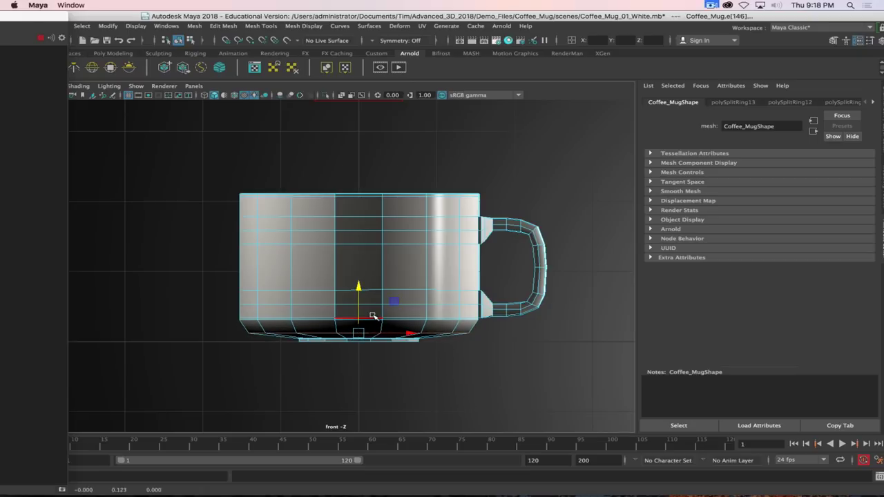
key(3)
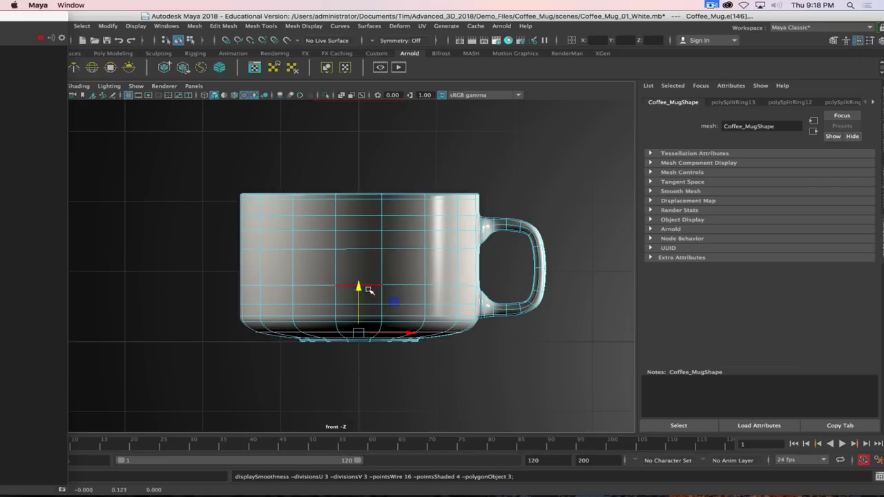
drag(361, 287, 360, 288)
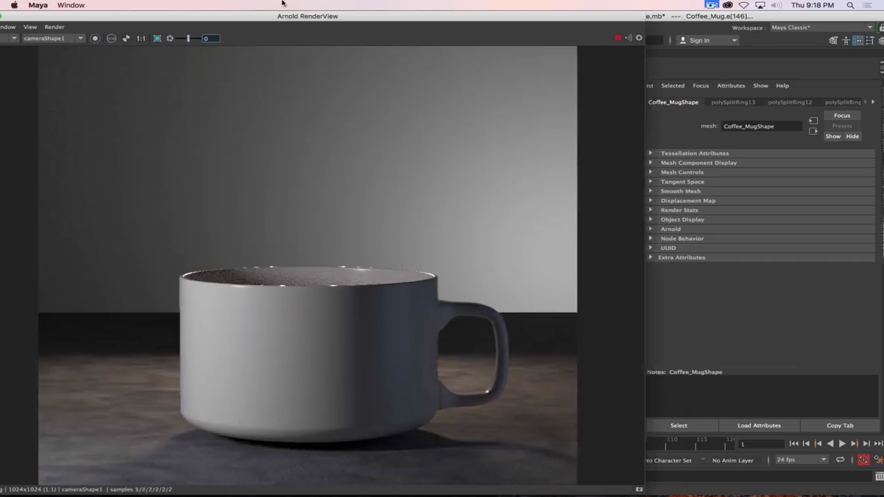
Zoom over the render, lower camera1 slightly, and move the RenderView right.
scroll(586, 343, up, 1)
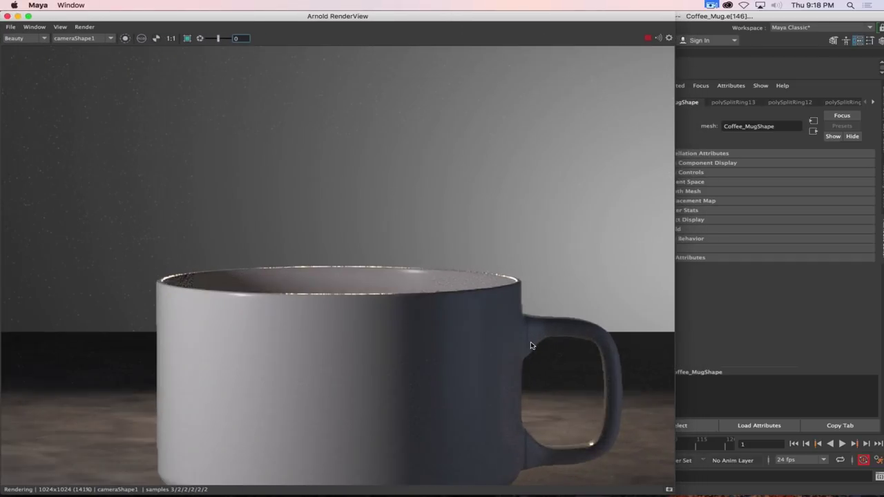
scroll(532, 345, down, 3)
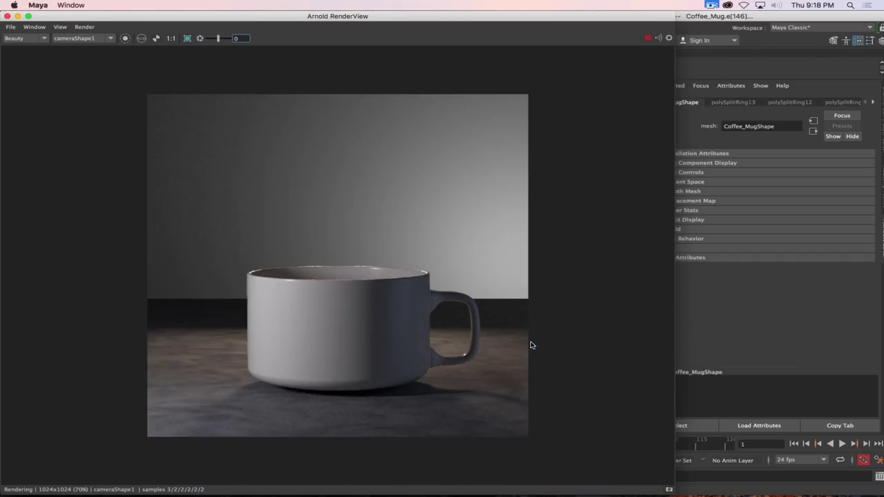
scroll(532, 346, up, 3)
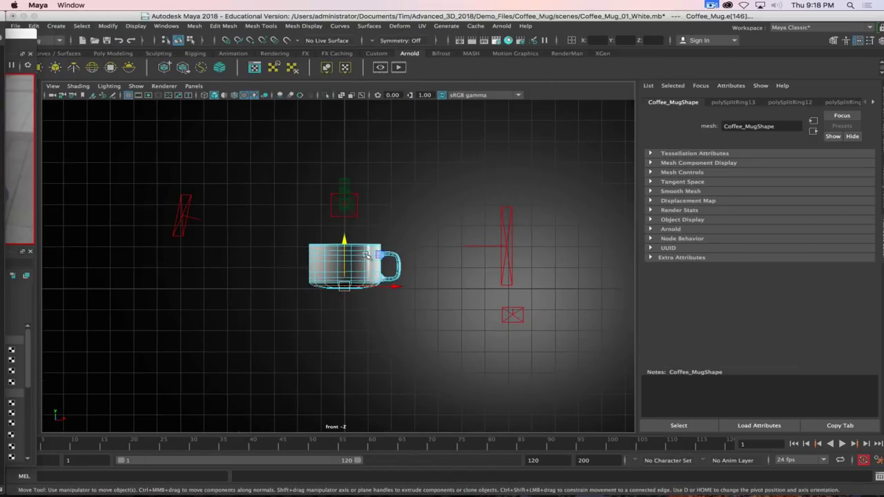
click(344, 199)
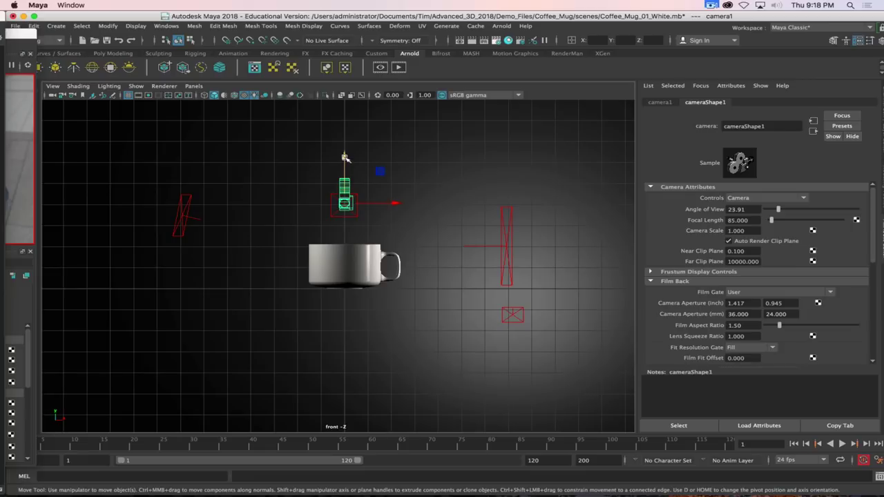
drag(345, 159, 343, 165)
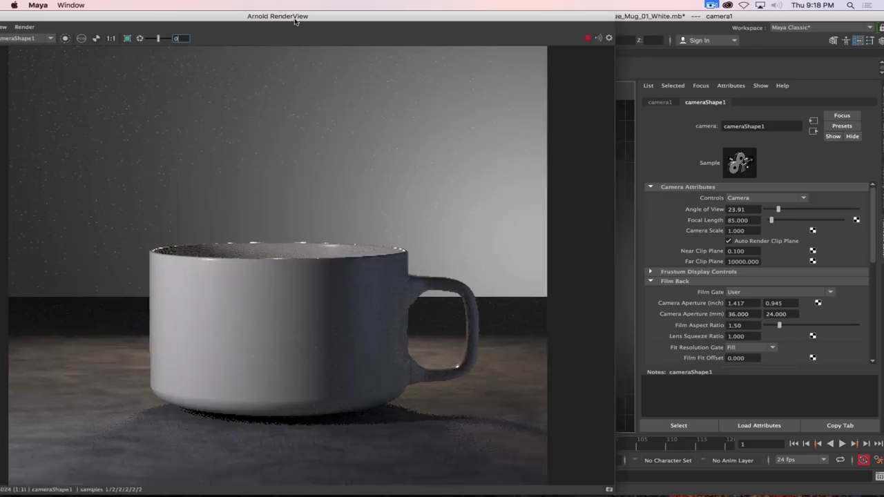
drag(258, 17, 572, 17)
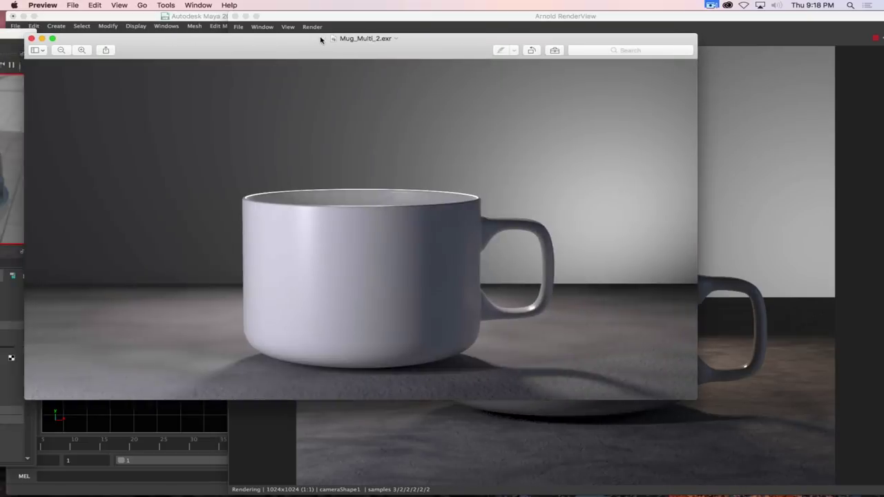
Place the Mug_Multi_2.exr Preview image beside the RenderView, then return to the Hypershade.
drag(322, 37, 132, 21)
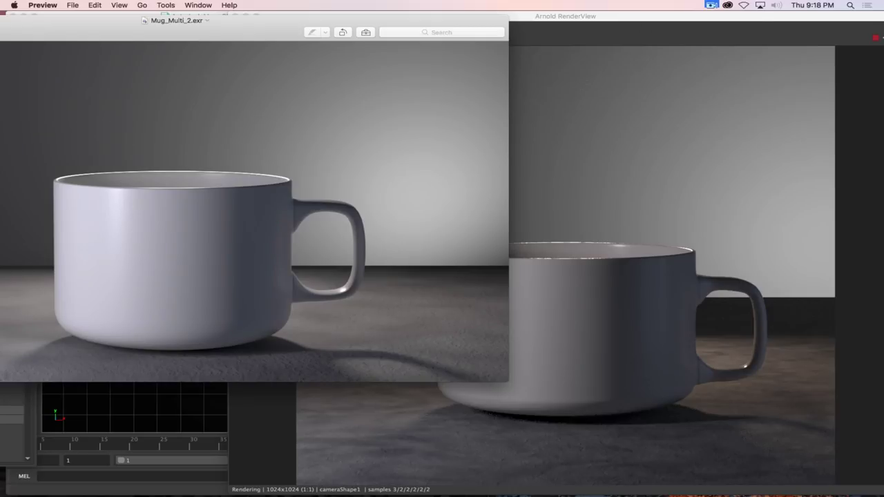
click(240, 393)
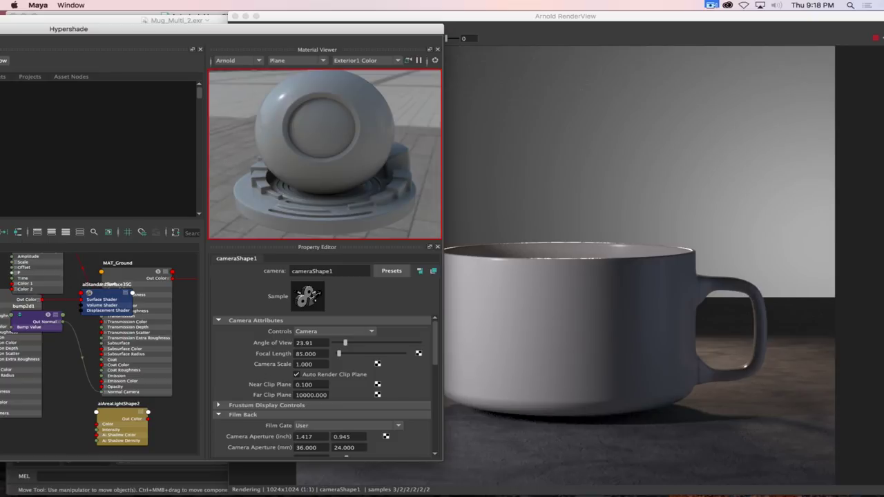
Set MAT_Mug's Specular Weight to 1.000 and minimise the Hypershade.
click(135, 325)
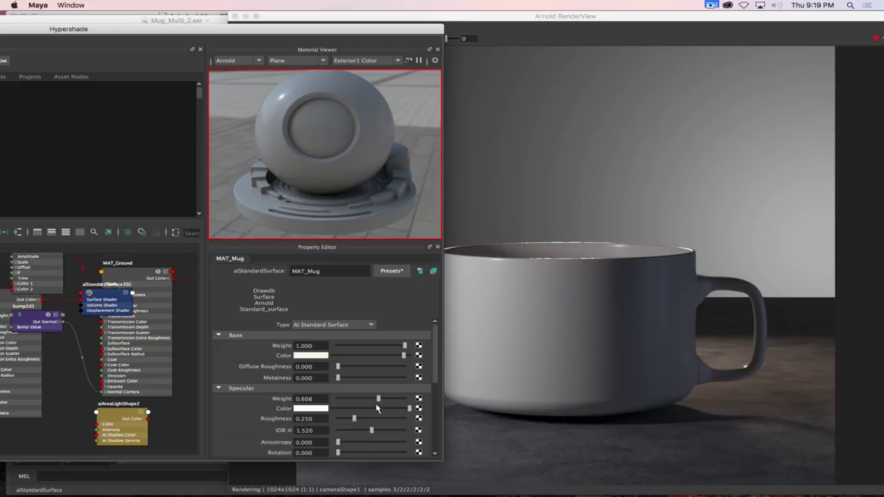
drag(379, 399, 408, 399)
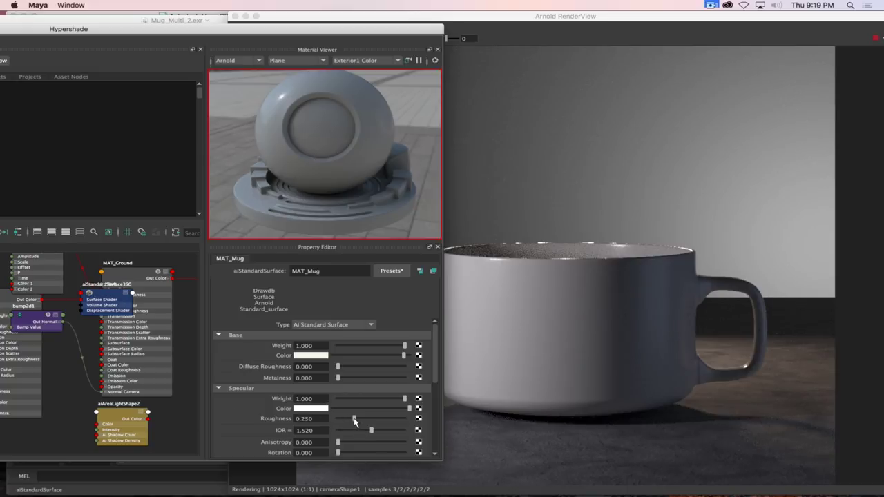
double_click(137, 31)
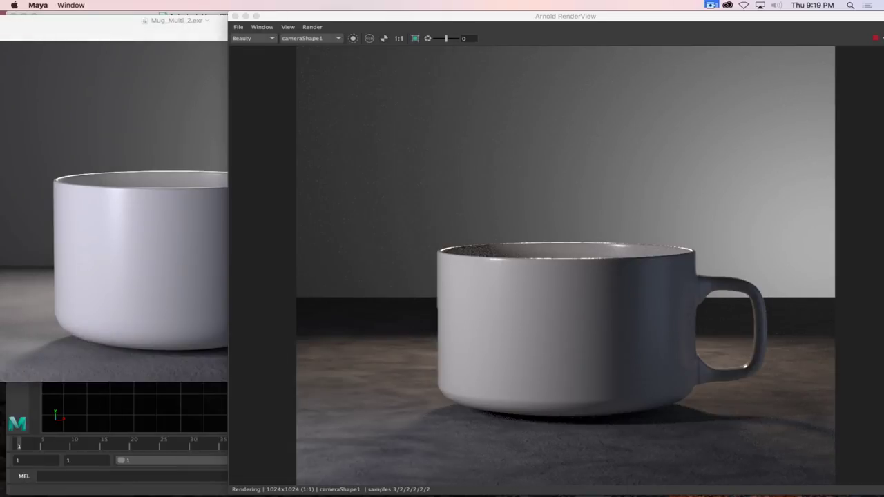
Close the Preview image and minimise the Arnold RenderView.
click(124, 20)
key(cmd+w)
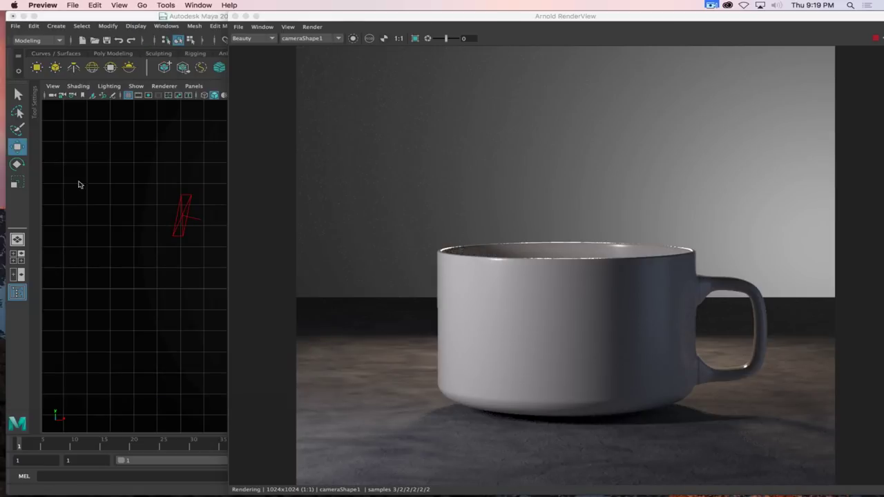
click(152, 235)
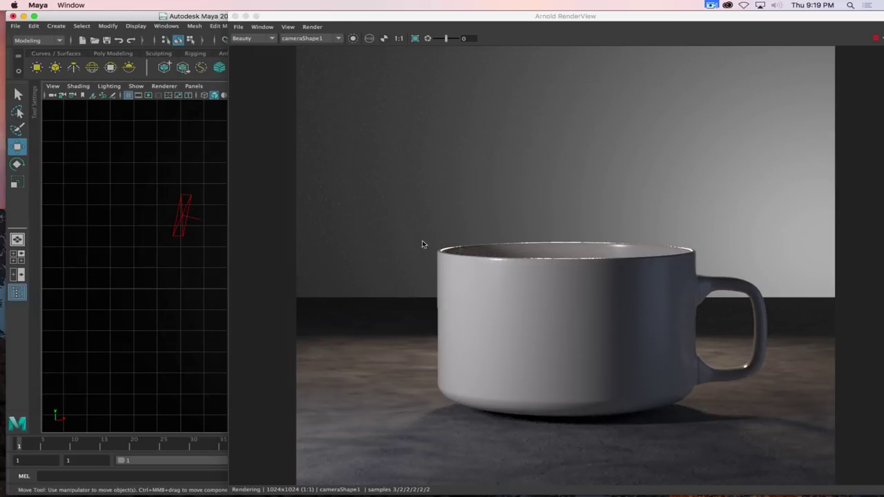
double_click(365, 17)
In top view, move Key_Light closer to the mug and dim its exposure slightly.
click(181, 228)
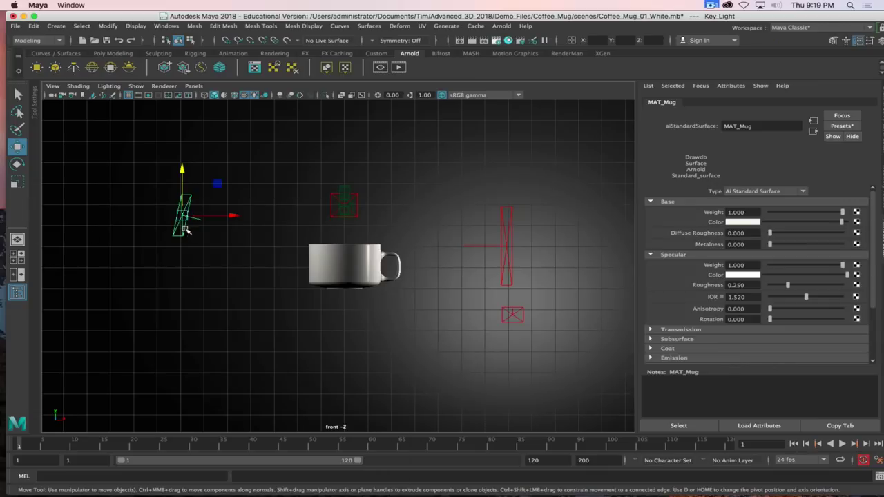
key(space)
drag(300, 203, 268, 205)
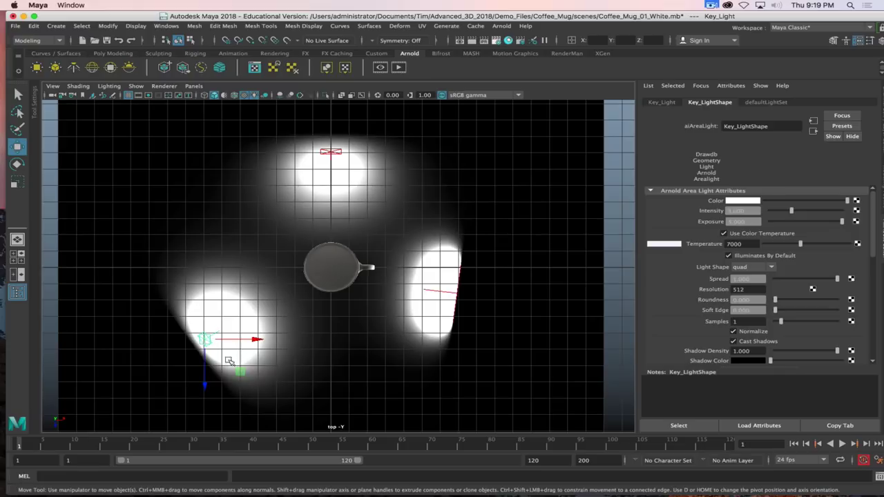
drag(242, 367, 294, 356)
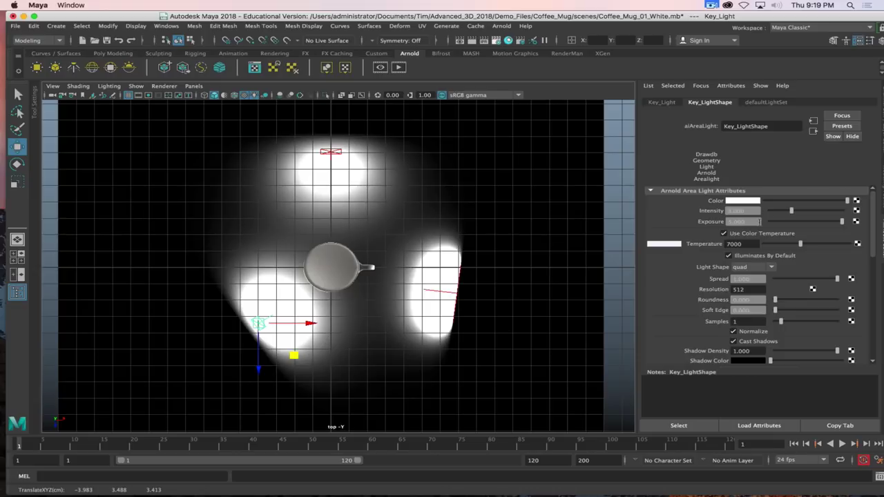
drag(842, 222, 837, 221)
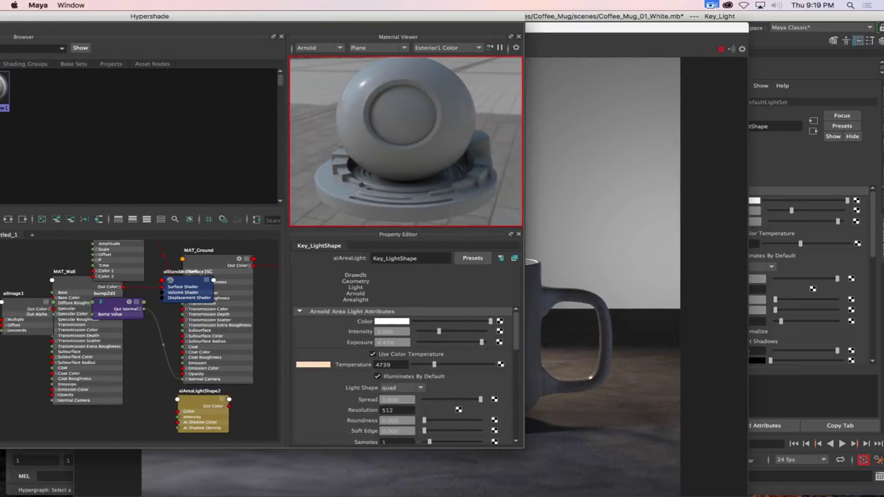
Lower MAT_Mug's specular roughness below 0.250 and close the Hypershade.
click(563, 332)
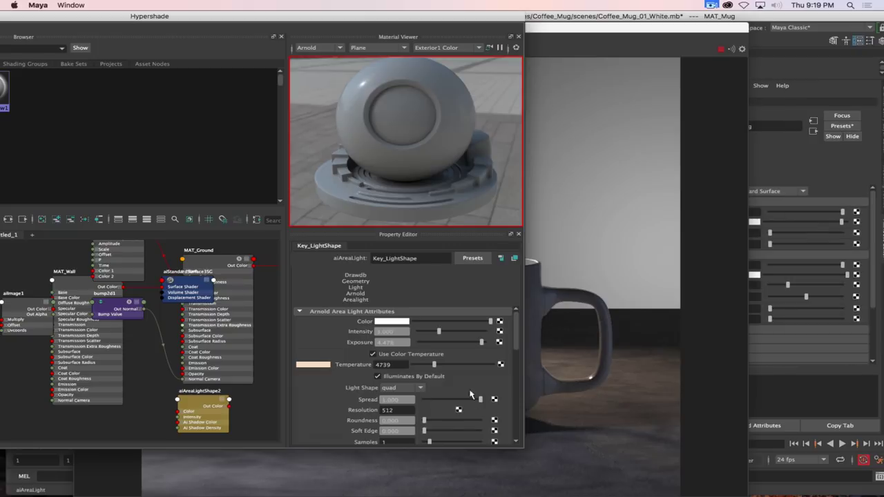
drag(435, 412, 429, 408)
drag(185, 29, 1, 56)
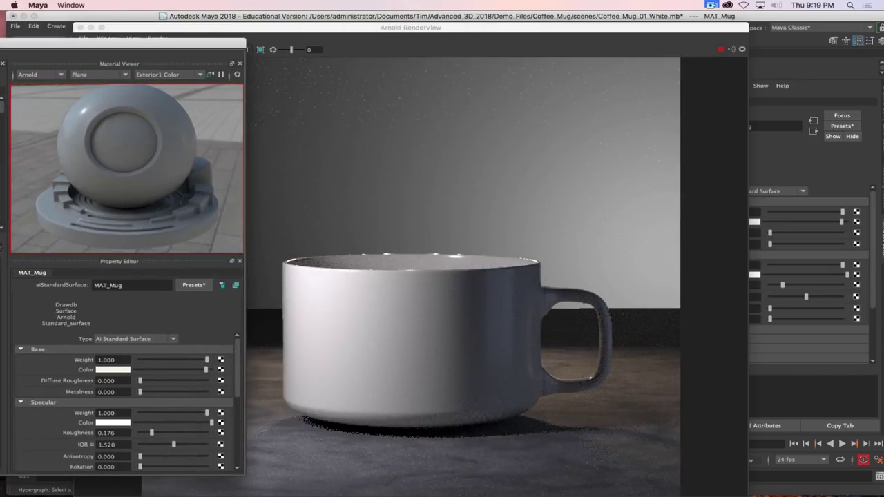
click(106, 48)
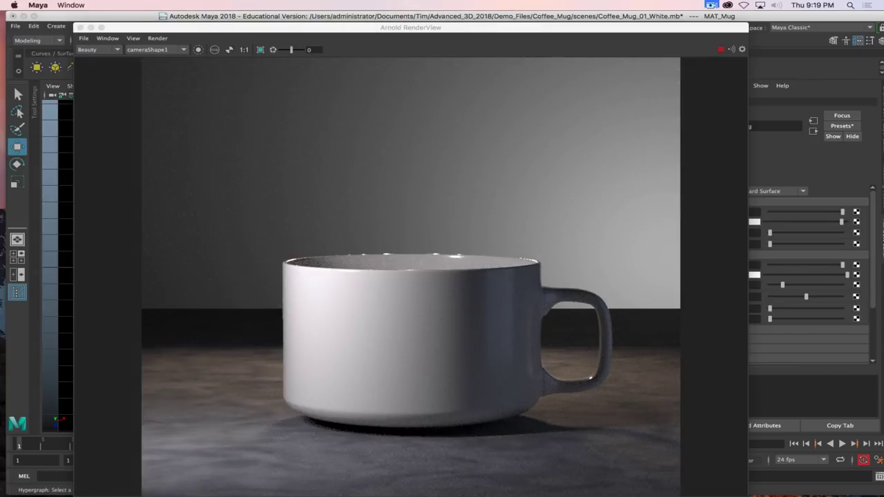
Reposition the Arnold RenderView, then centre and enlarge it.
drag(411, 28, 562, 11)
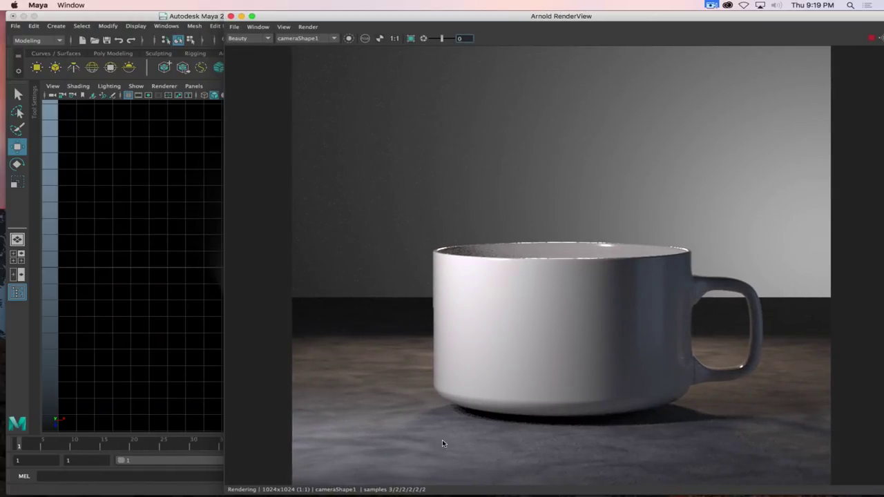
mouse_move(385, 495)
drag(624, 20, 688, 6)
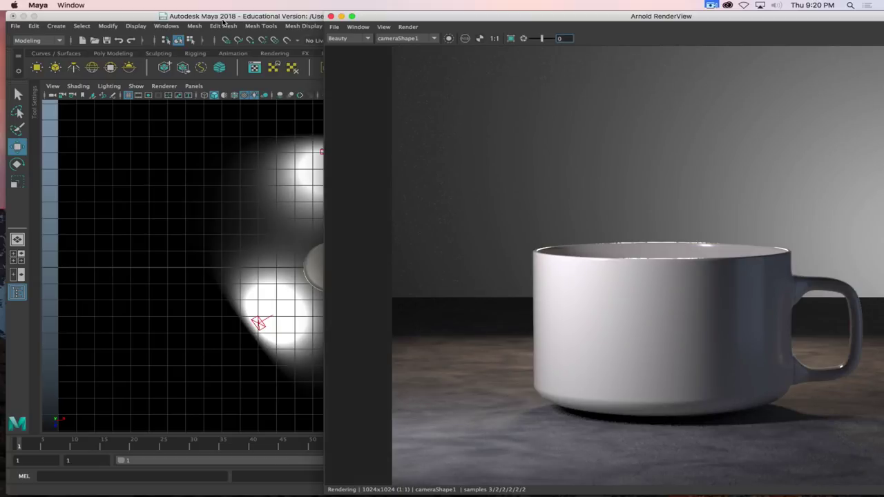
click(223, 21)
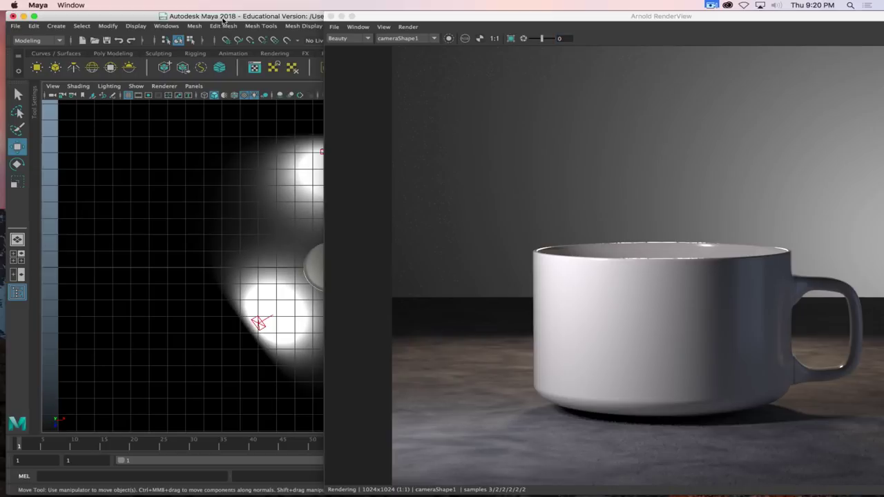
double_click(384, 16)
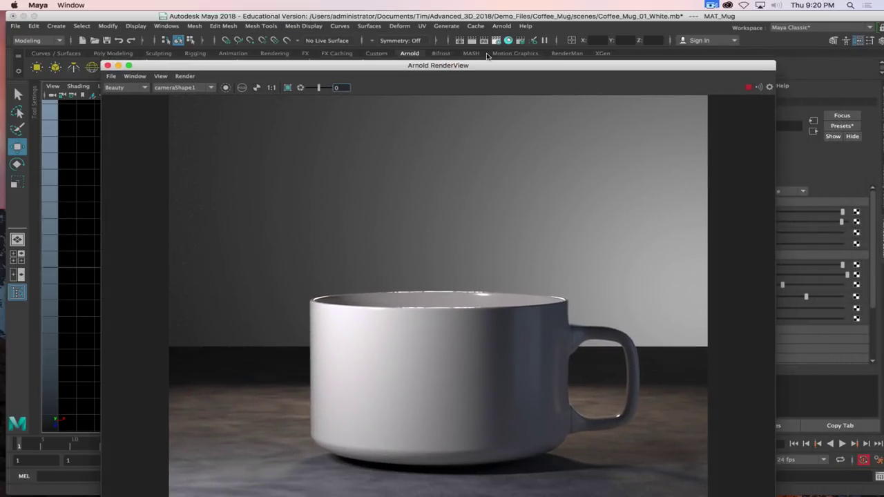
In Arnold Render Settings sampling, set Diffuse and Specular samples to 5.
click(496, 40)
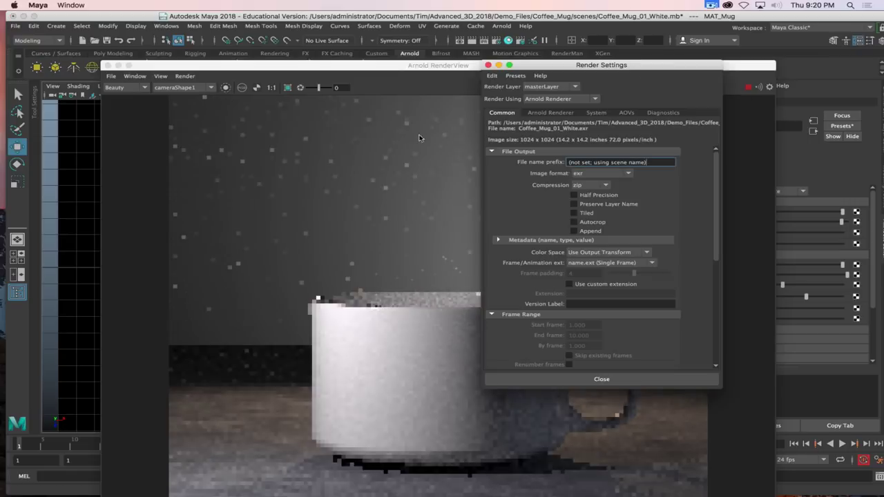
click(550, 112)
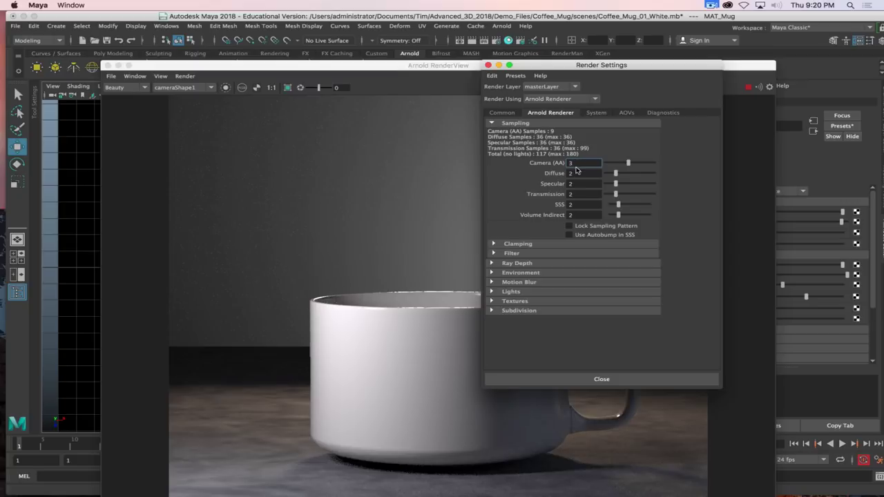
click(577, 173)
text(3)
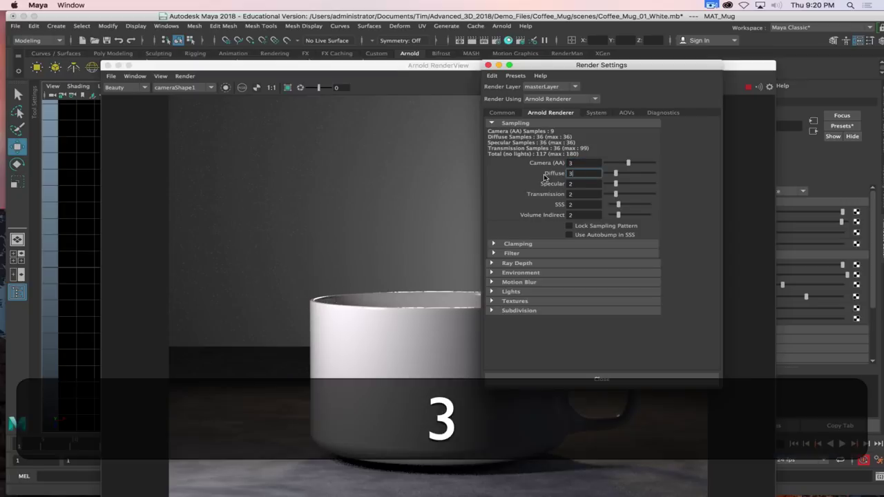
key(Return)
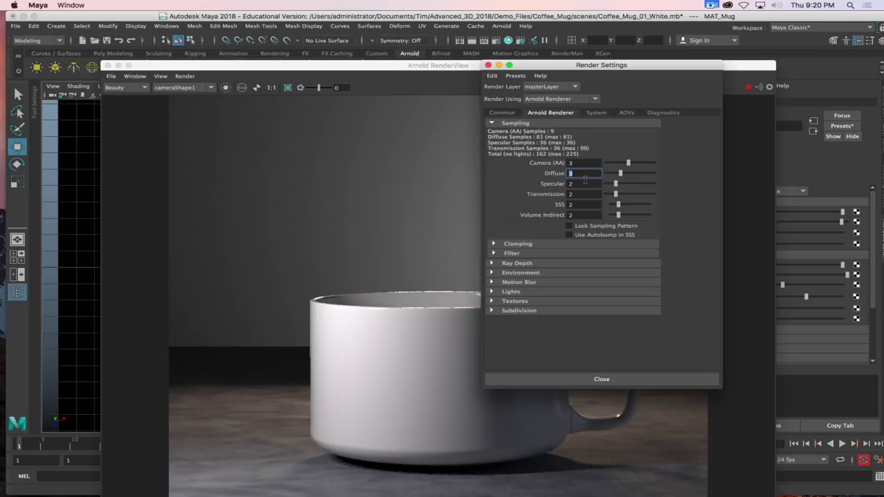
text(5)
key(Tab)
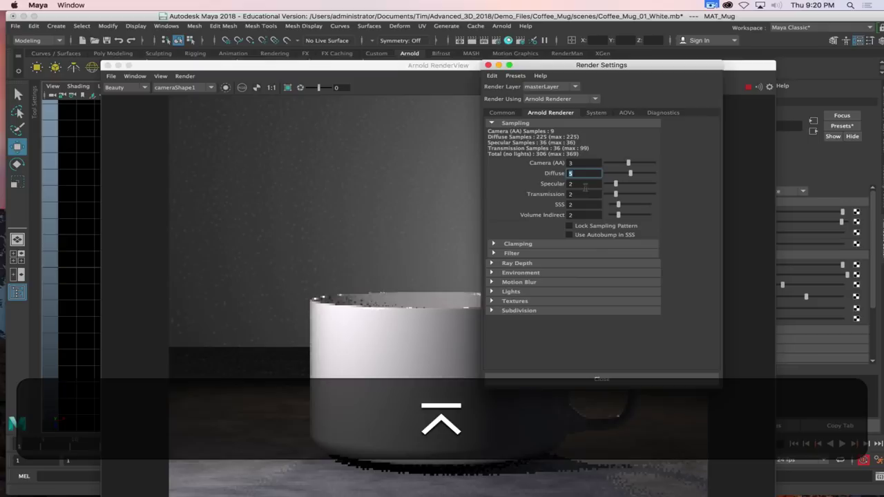
text(5)
key(Return)
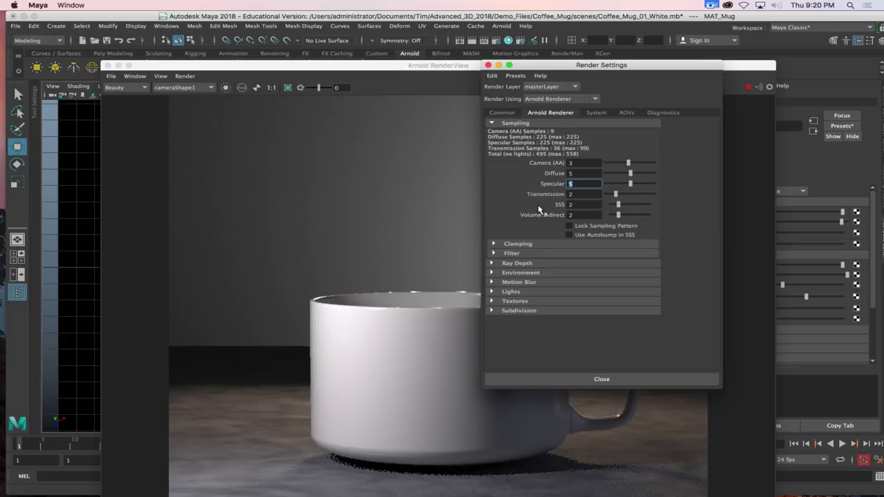
Set Camera (AA) samples to 5 and close Render Settings.
double_click(572, 163)
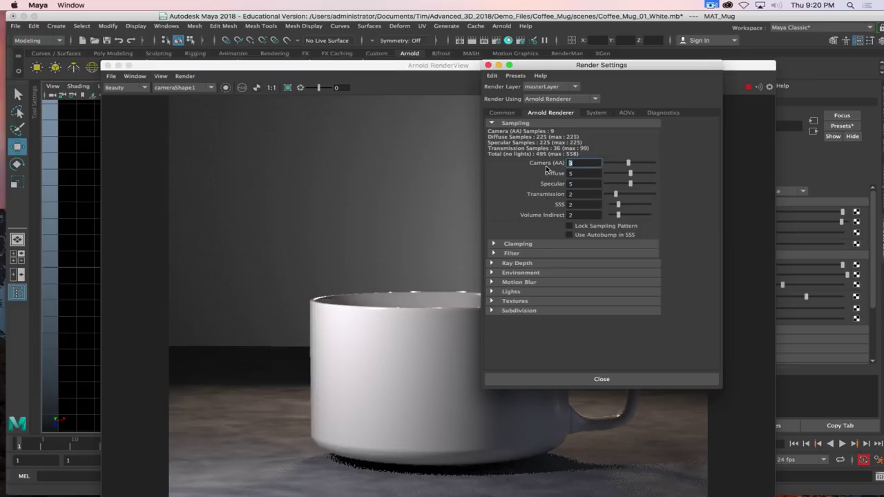
text(5)
key(Return)
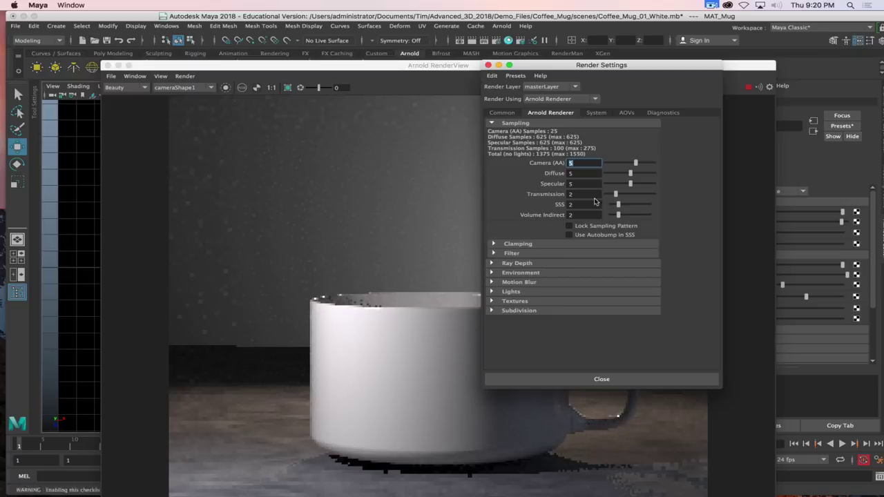
drag(550, 69, 629, 61)
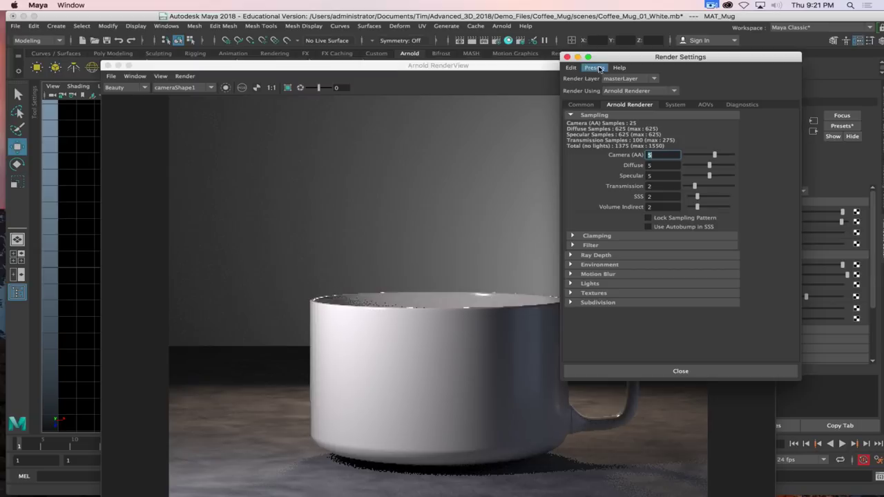
drag(614, 60, 642, 35)
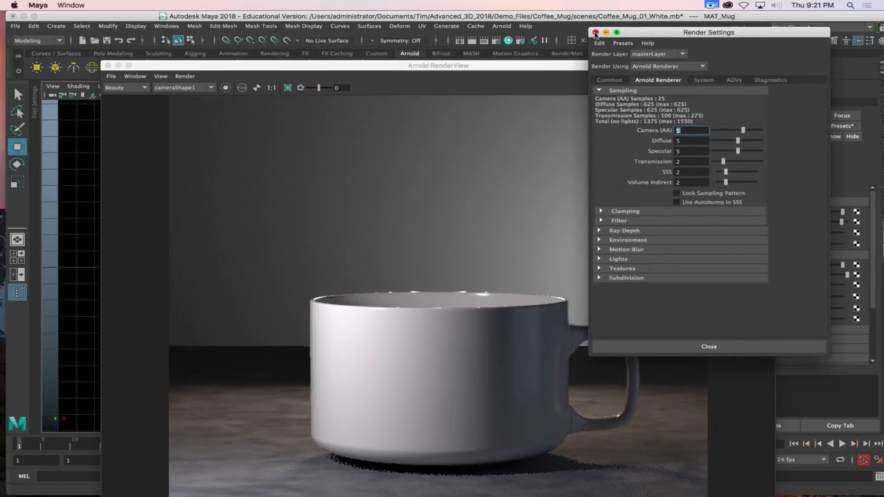
click(595, 33)
drag(446, 66, 446, 7)
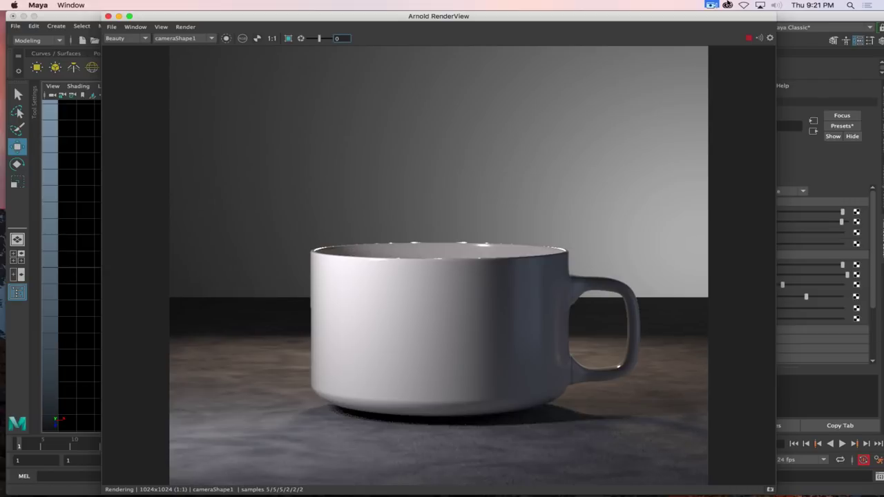
Save the Arnold RenderView image as Coffee_Mug_01 through File > Save Image.
click(711, 5)
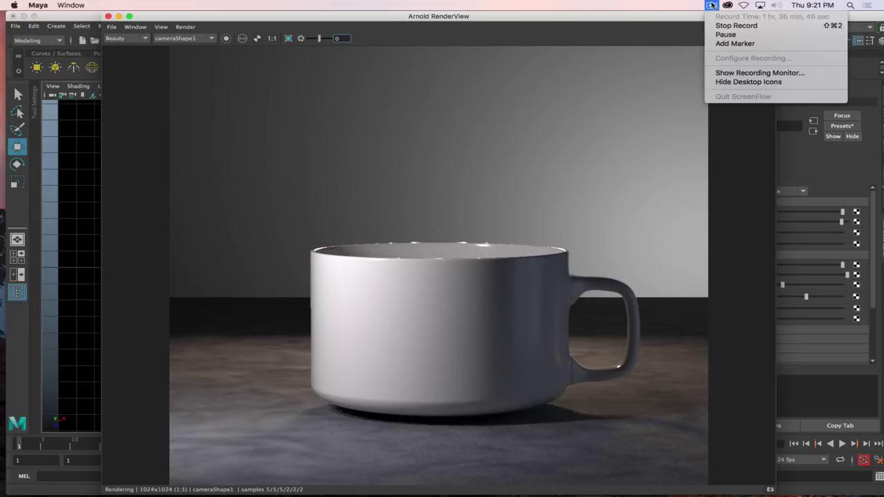
click(721, 39)
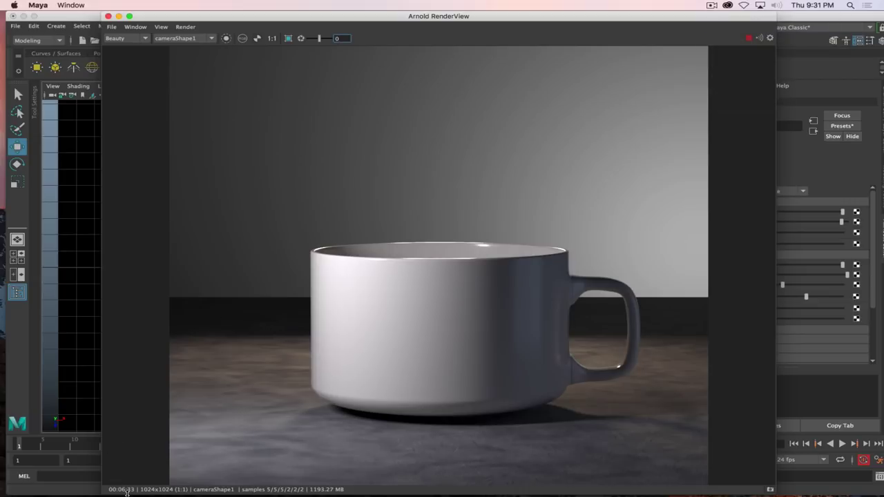
drag(368, 16, 423, 16)
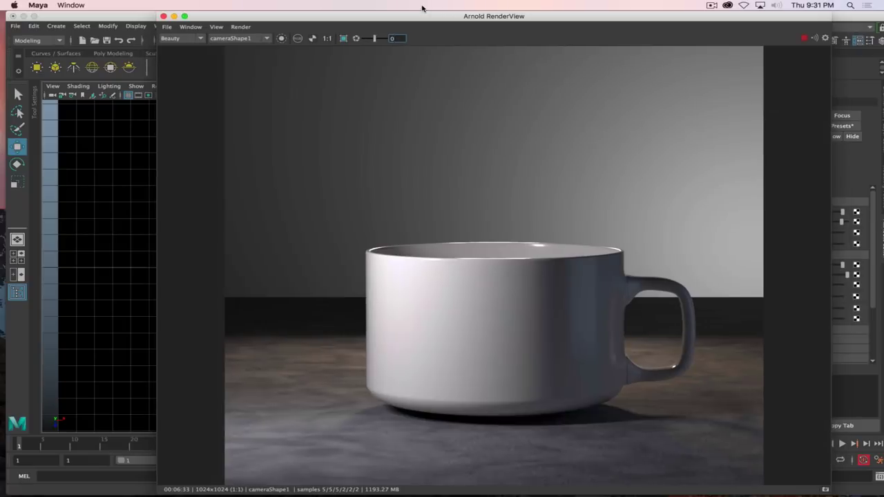
click(166, 27)
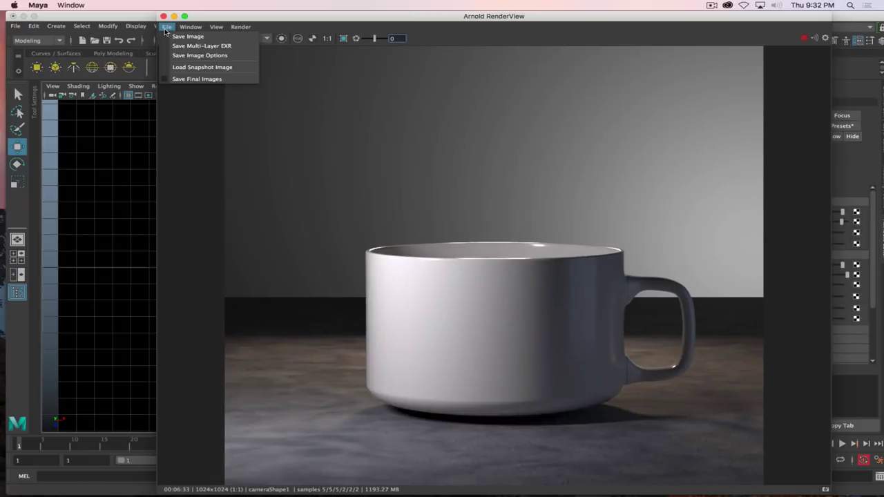
click(188, 36)
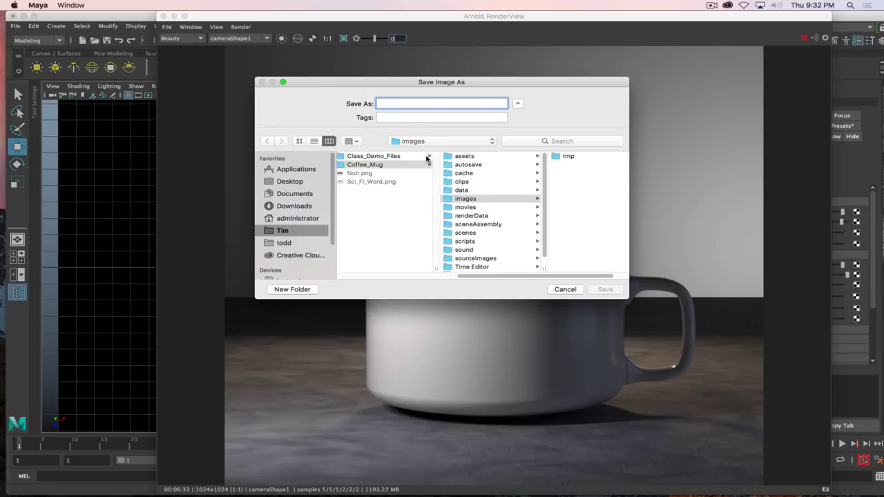
text(Coffee_)
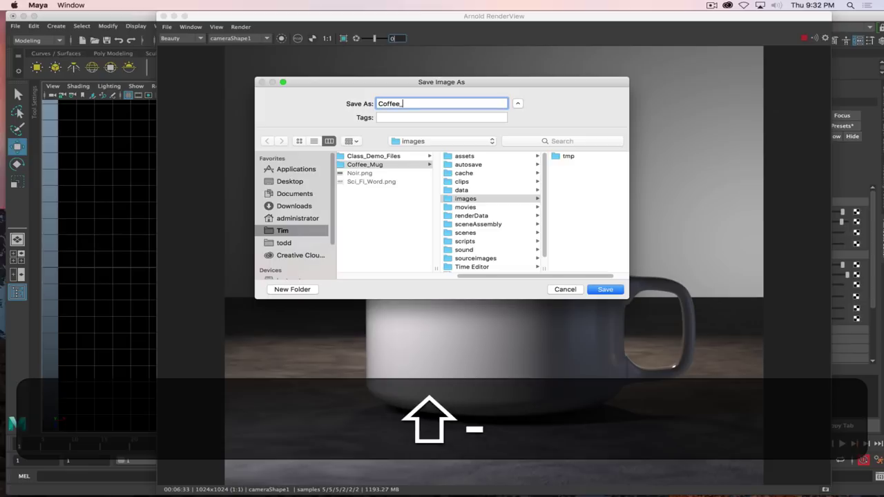
text(Mug_01)
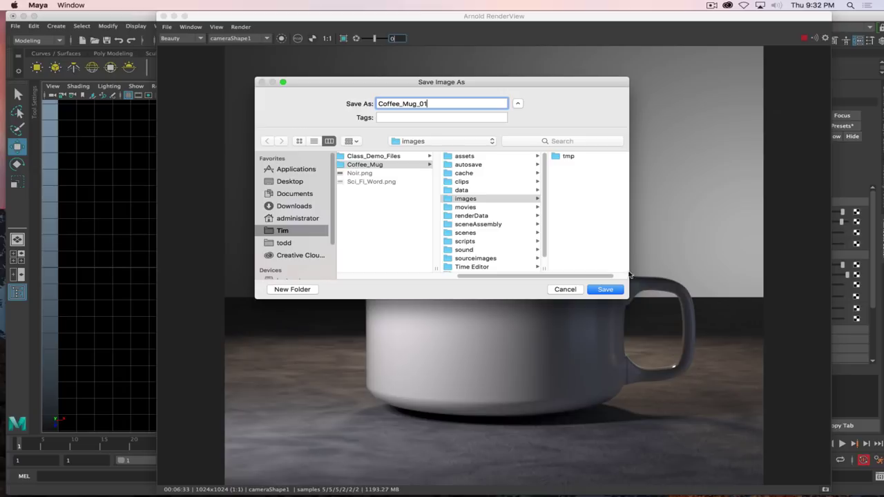
click(607, 290)
key(super+Tab)
key(super+Tab)
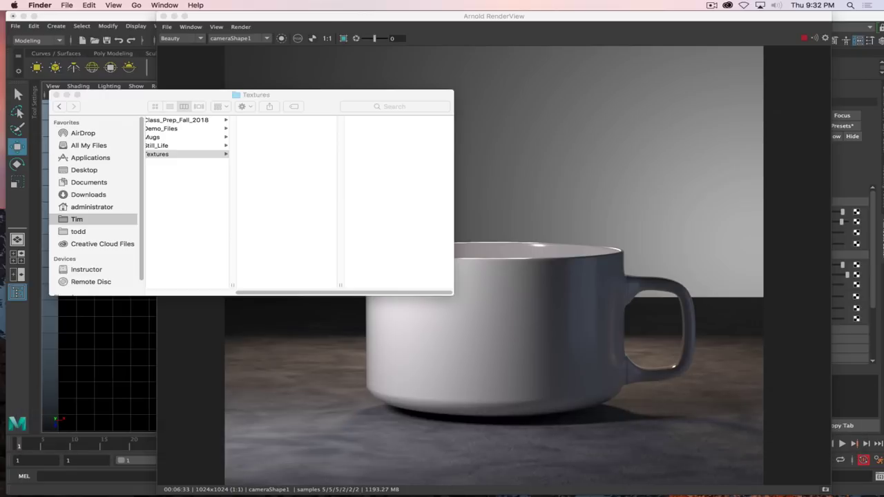
Open Coffee_Mug_01.jpeg from Demo_Files > Class_Demo_Files > Coffee_Mug > images in Preview.
click(208, 129)
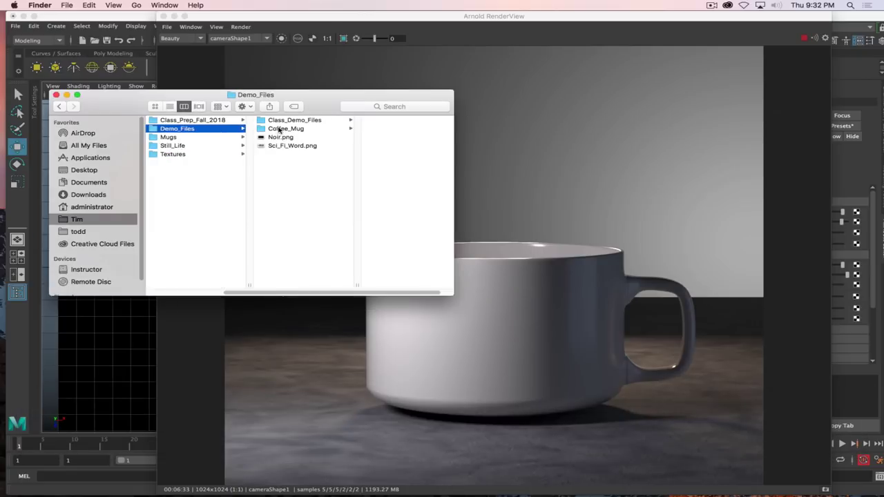
click(319, 122)
click(290, 131)
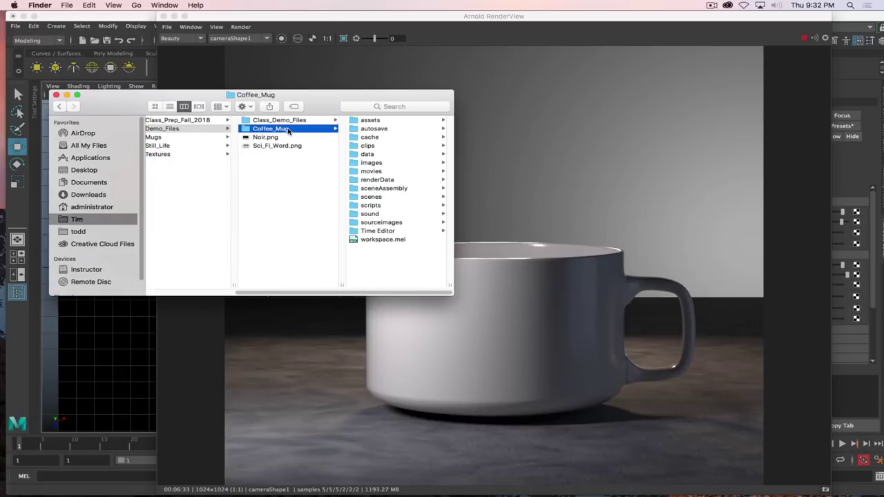
click(371, 162)
double_click(387, 121)
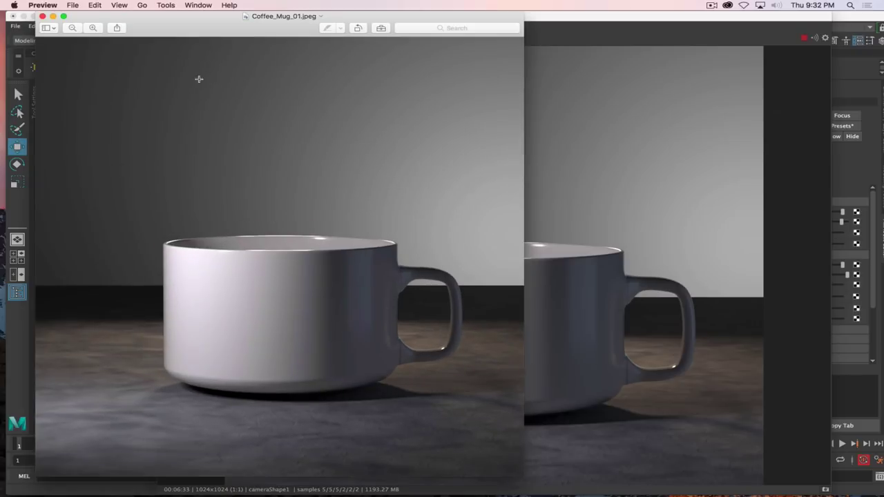
drag(210, 32, 477, 32)
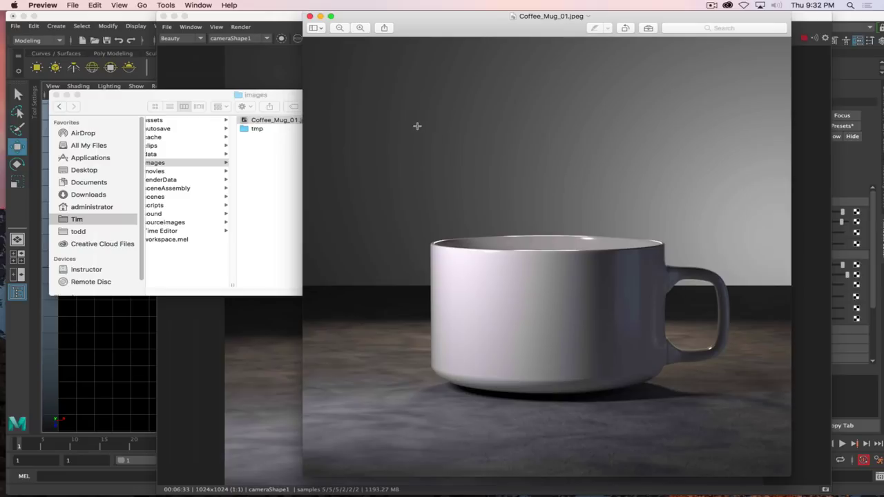
Move the Arnold RenderView aside and place the Coffee_Mug_01.jpeg window on the left.
click(248, 22)
click(167, 27)
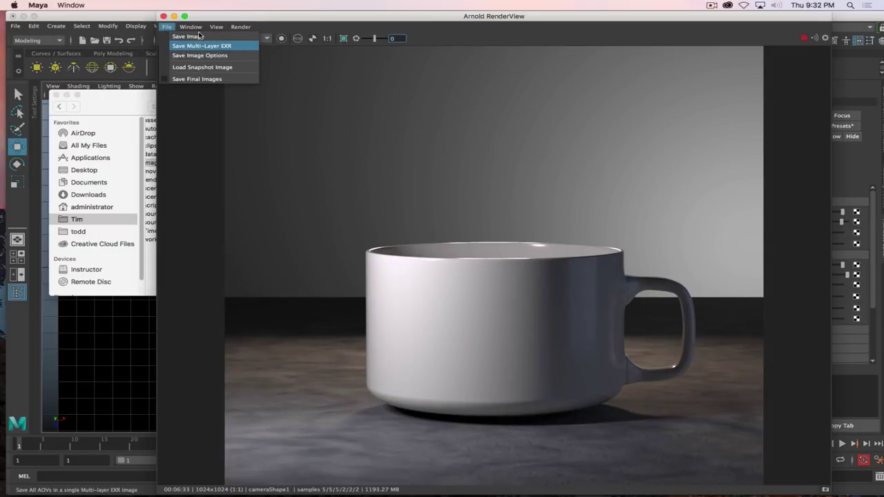
click(168, 28)
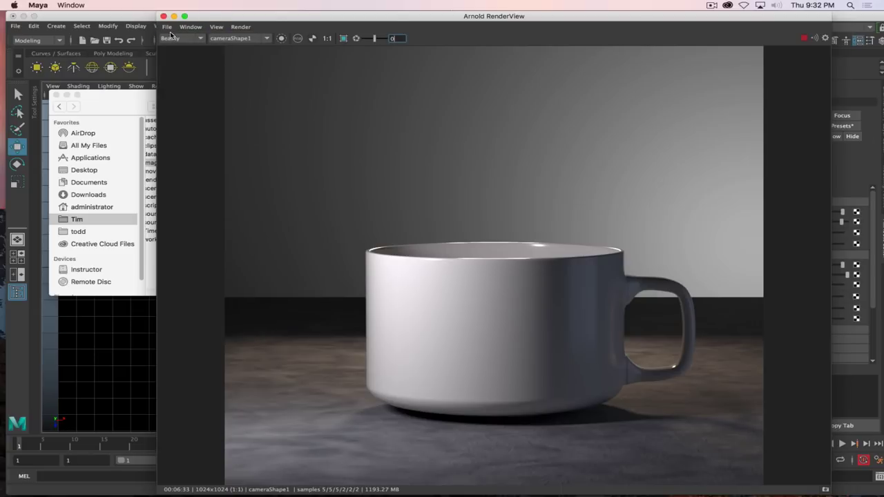
click(167, 27)
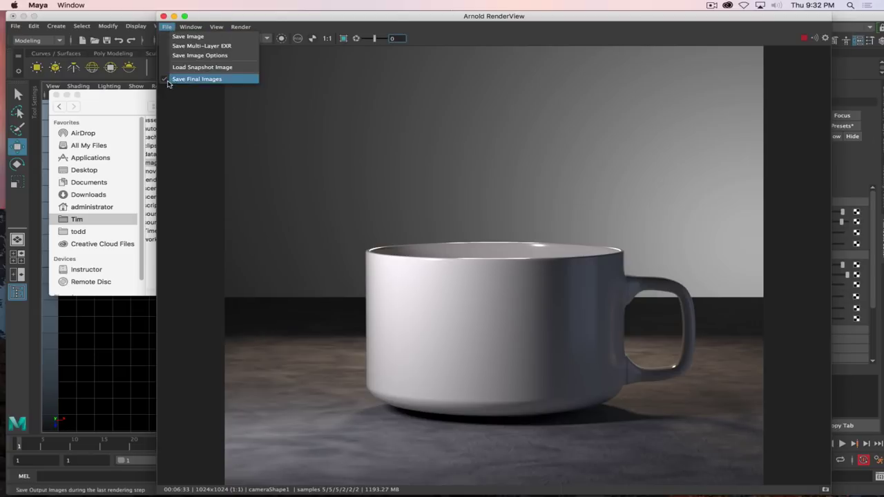
click(167, 27)
drag(469, 14, 1, 15)
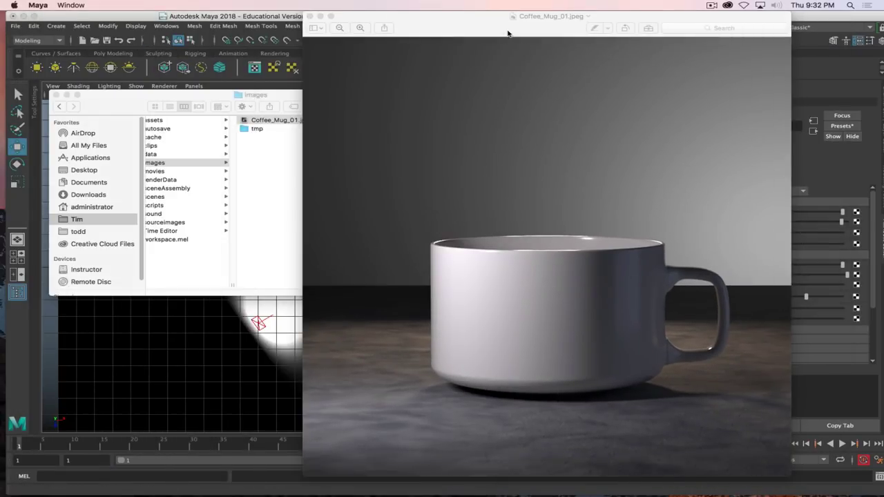
drag(508, 34, 330, 9)
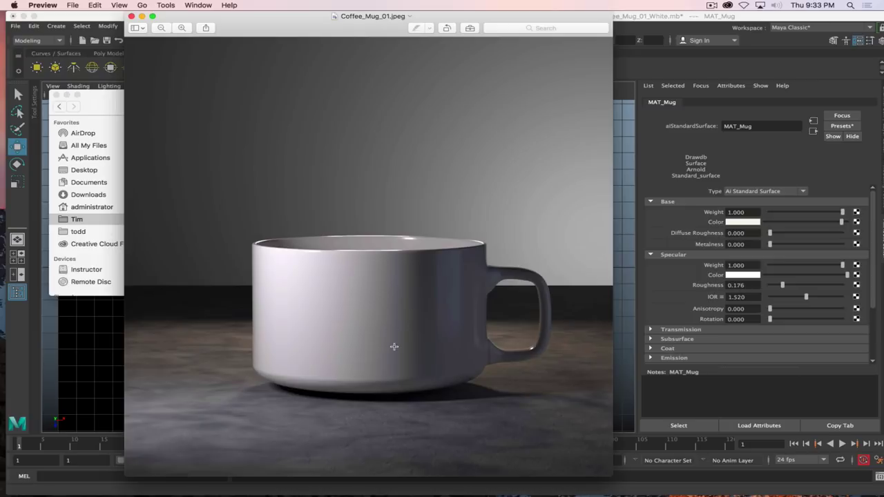
Close the image, save the white mug scene, and open Coffee_Mug from Recent Files.
key(super+w)
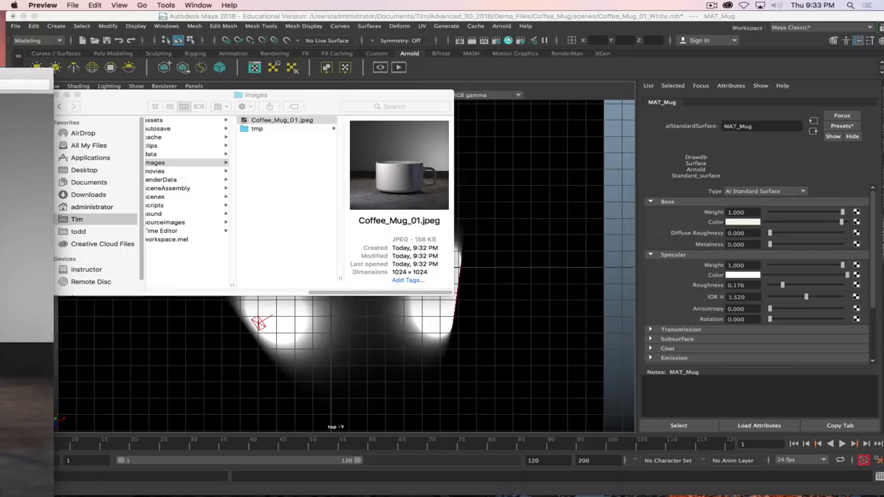
click(289, 10)
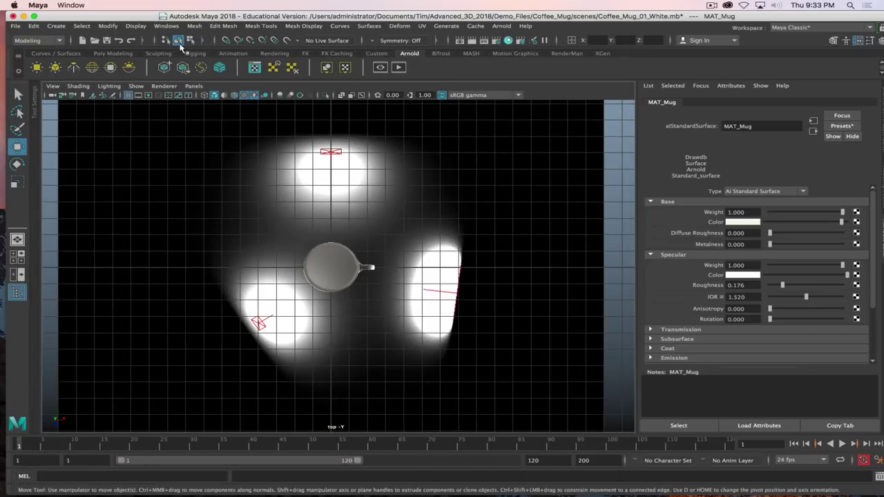
key(super+s)
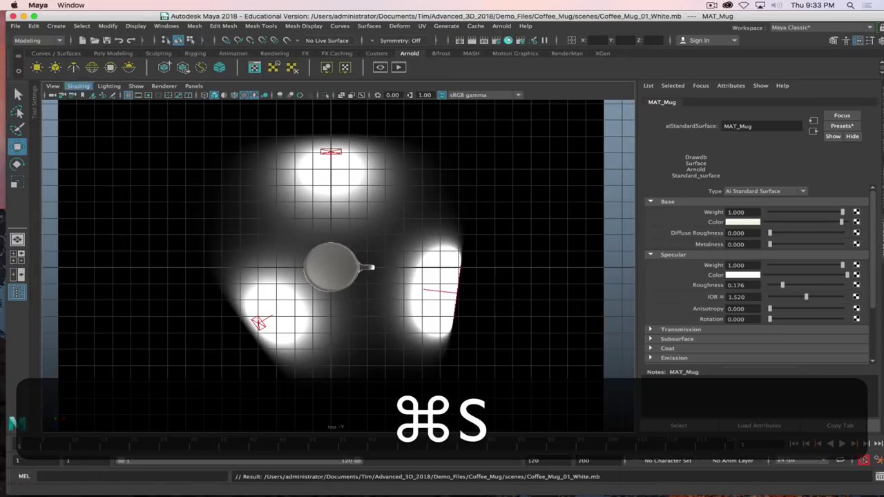
click(15, 26)
mouse_move(104, 344)
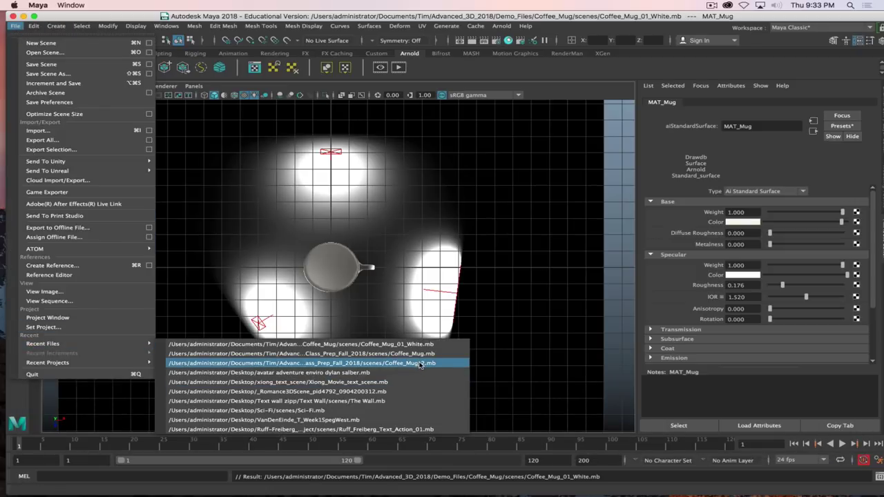
click(420, 363)
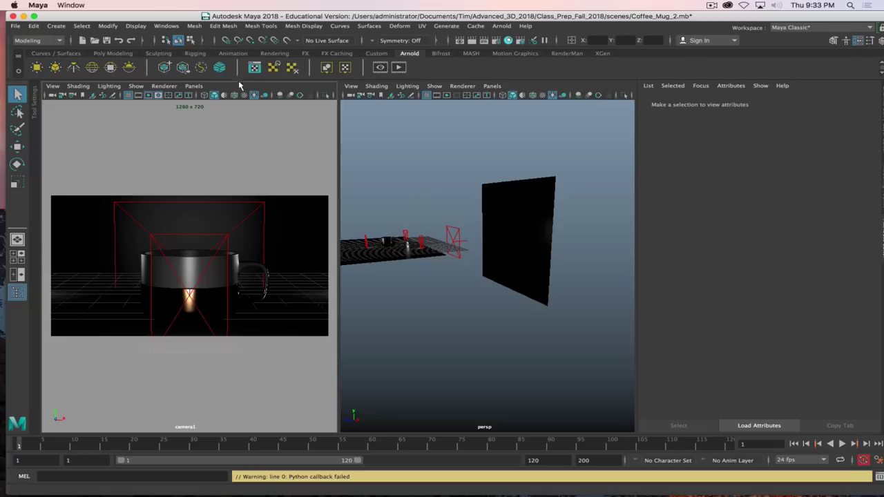
Select the coffee mug and frame it in the perspective view.
scroll(402, 250, up, 5)
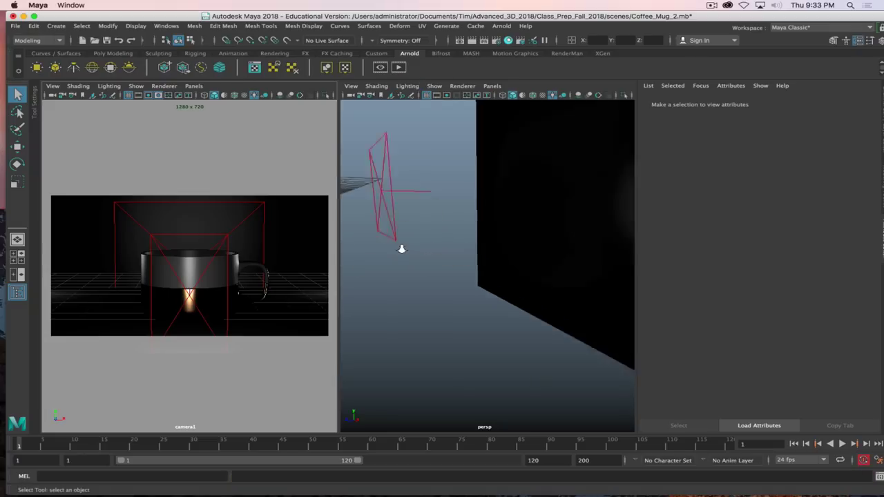
scroll(405, 248, down, 10)
alt+drag(405, 249, 523, 281)
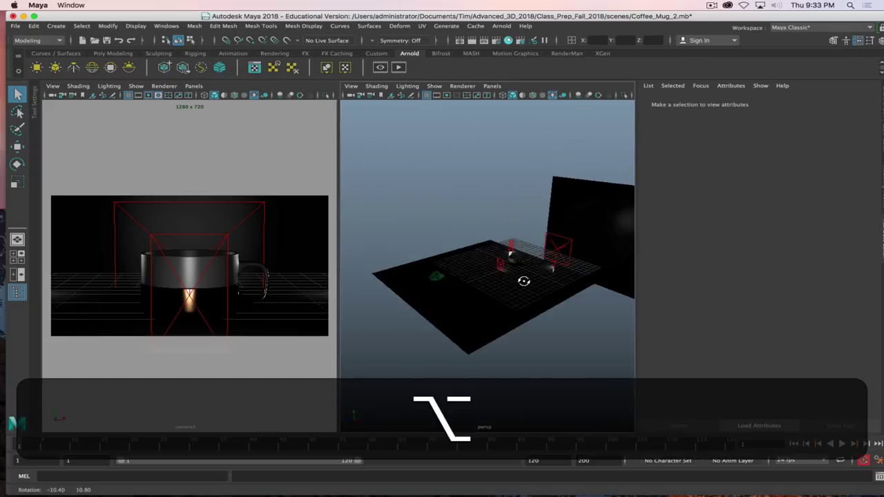
scroll(524, 281, up, 10)
alt+middle_drag(524, 281, 456, 257)
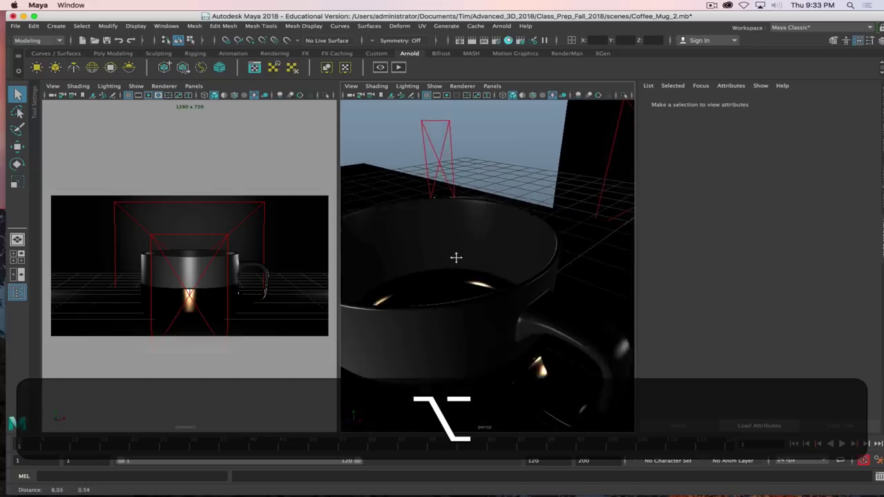
click(438, 312)
alt+drag(438, 312, 470, 273)
key(alt+f)
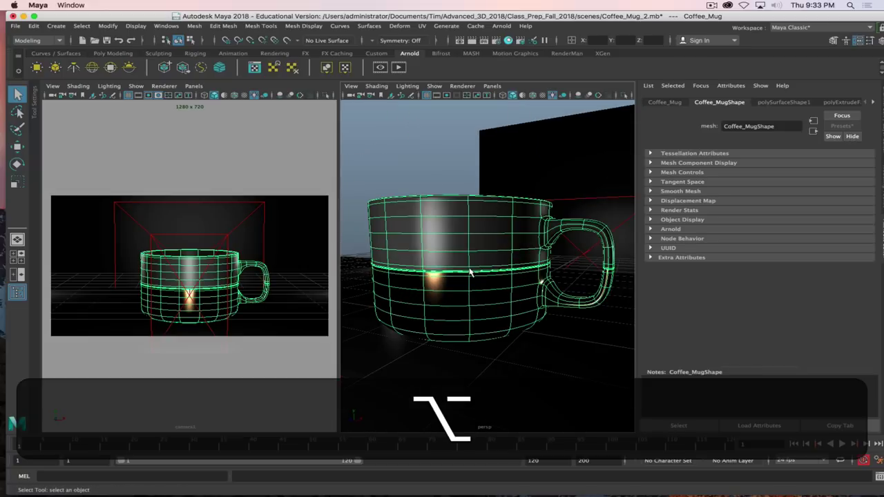
alt+drag(446, 239, 473, 251)
mouse_move(460, 286)
alt+mouse_down()
mouse_move(449, 276)
mouse_move(469, 288)
alt+mouse_up()
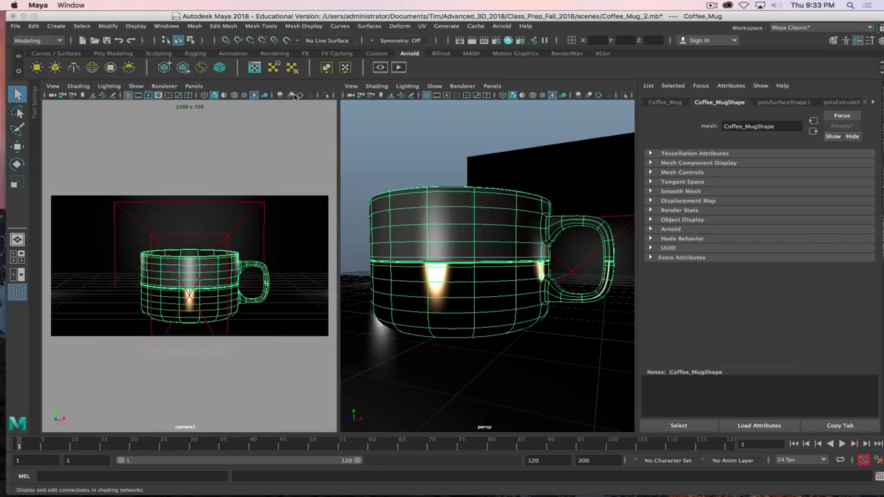
Select the Copper material in Hypershade, review its presets without applying one, then minimise Hypershade.
click(509, 42)
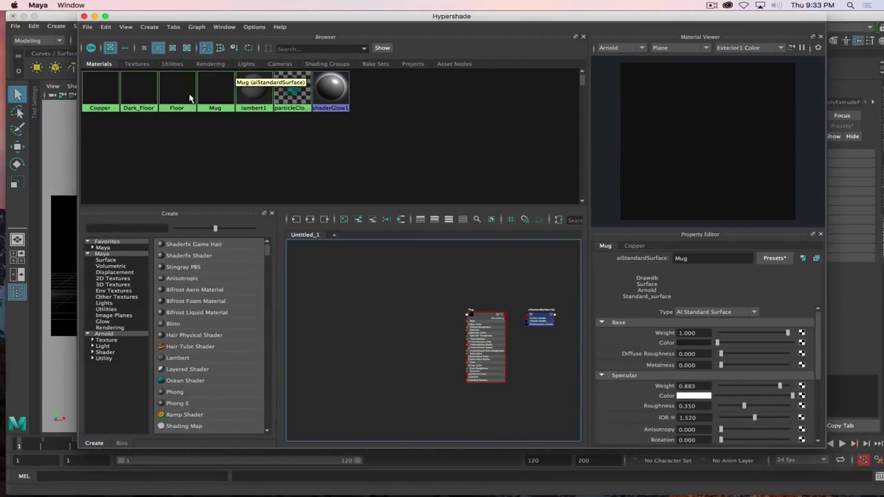
click(100, 90)
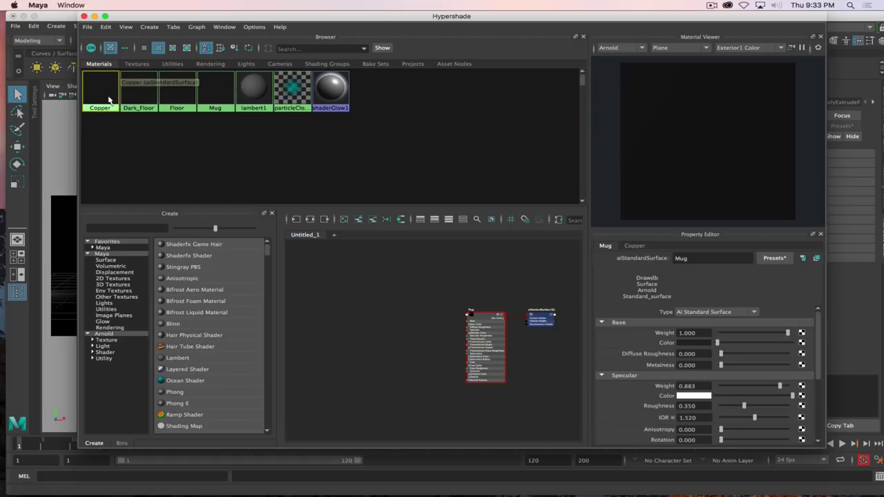
click(775, 257)
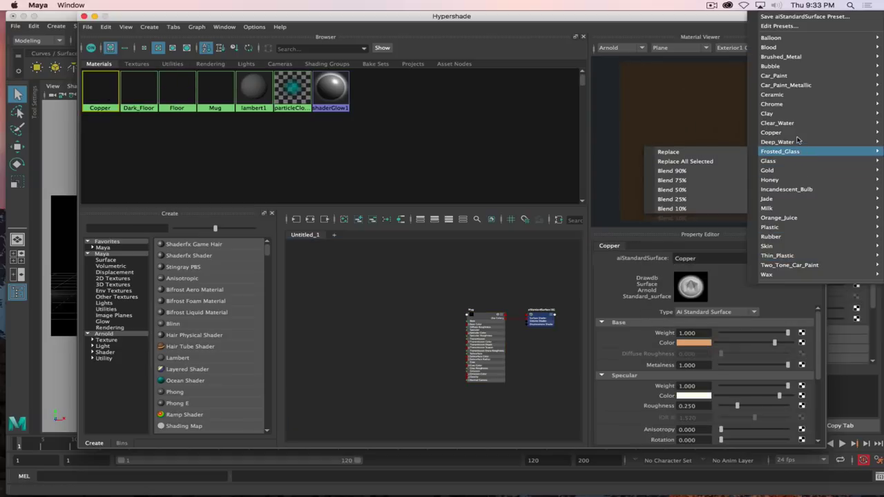
mouse_move(796, 134)
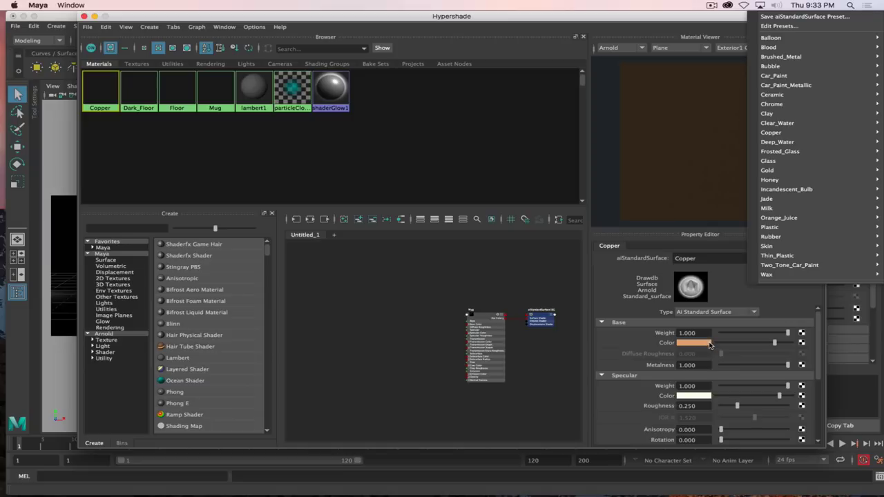
click(437, 21)
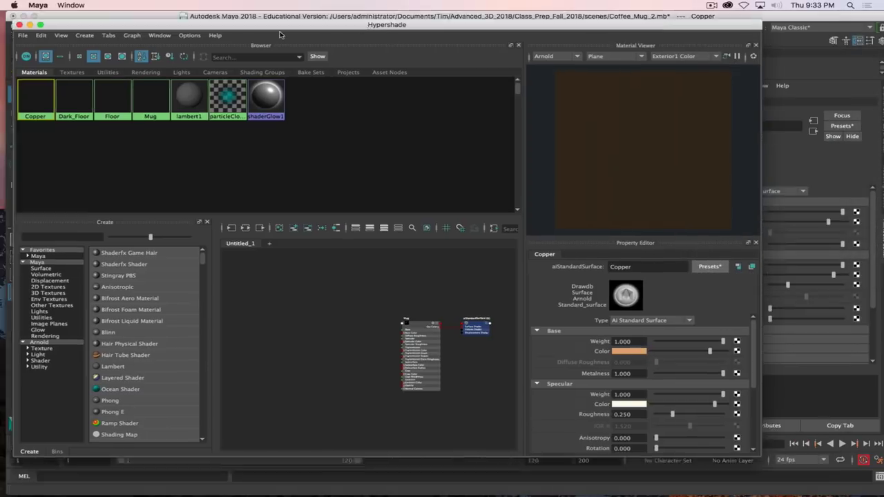
double_click(432, 16)
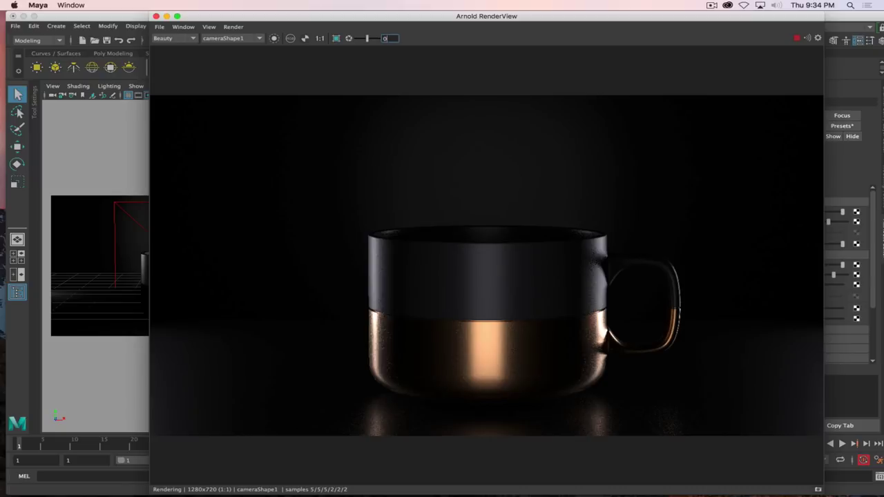
Bring the Preview window showing Mug_Multi_2.exr to the front.
key(super+Tab)
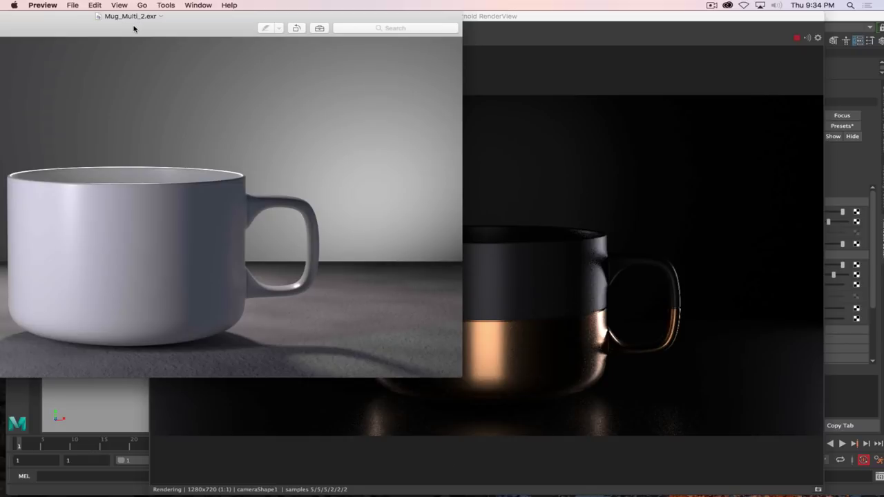
Reposition the Mug_Multi_2.exr window to show the whole mug, then drag it aside.
drag(140, 28, 349, 4)
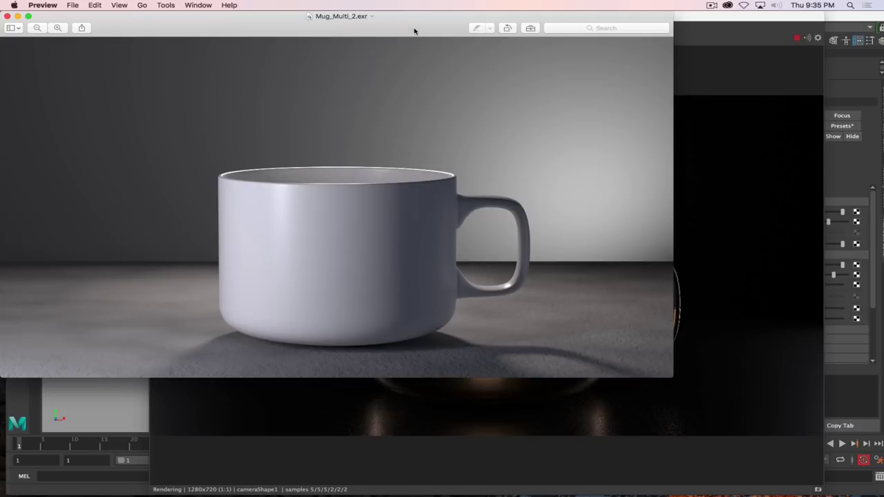
drag(415, 30, 0, 44)
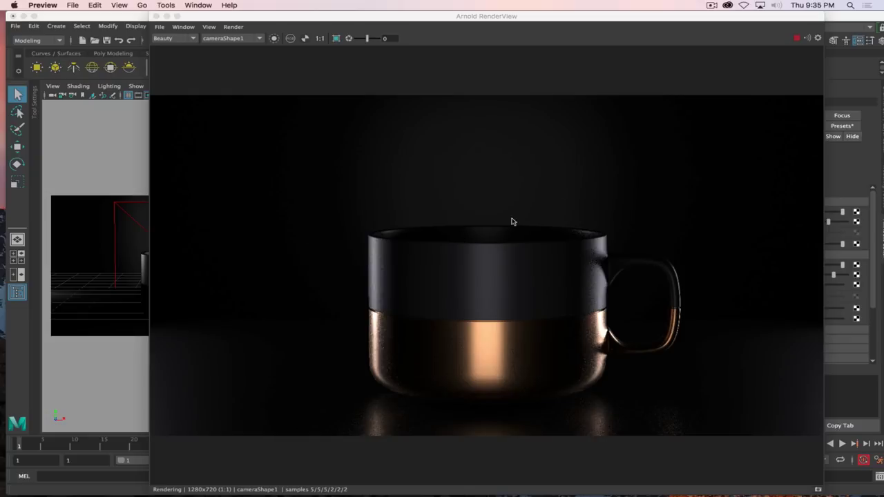
click(711, 5)
click(722, 35)
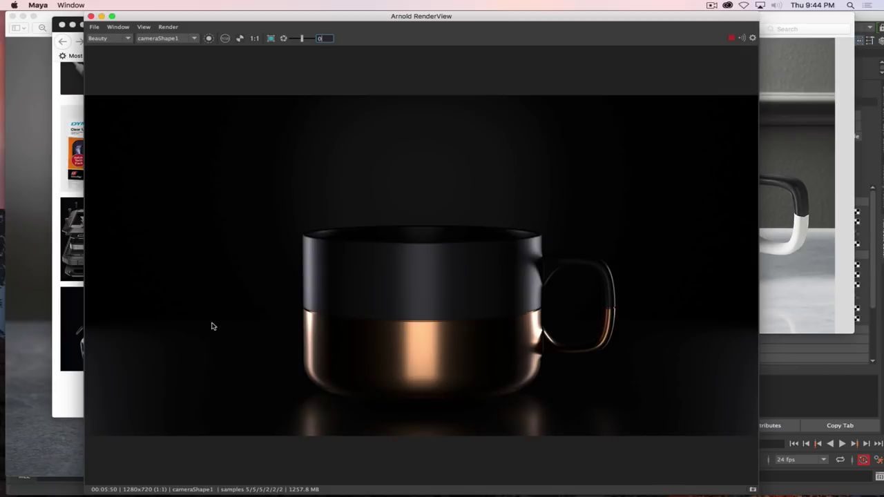
key(super+Tab)
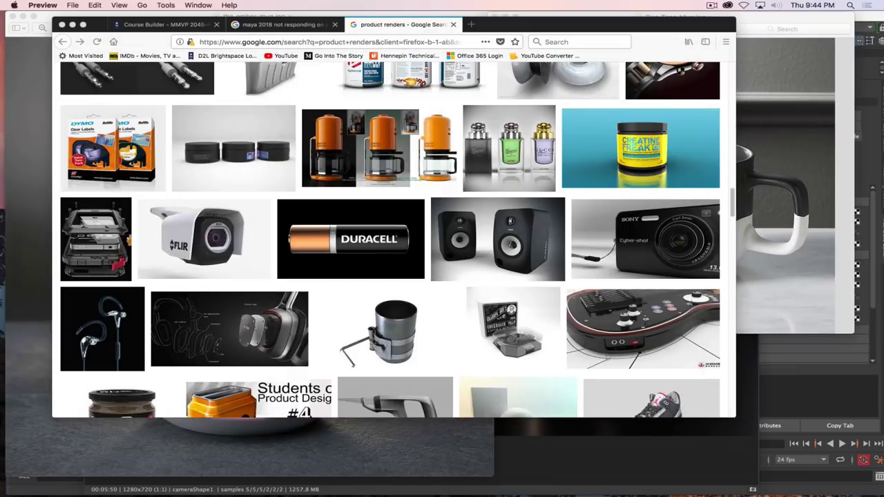
click(677, 464)
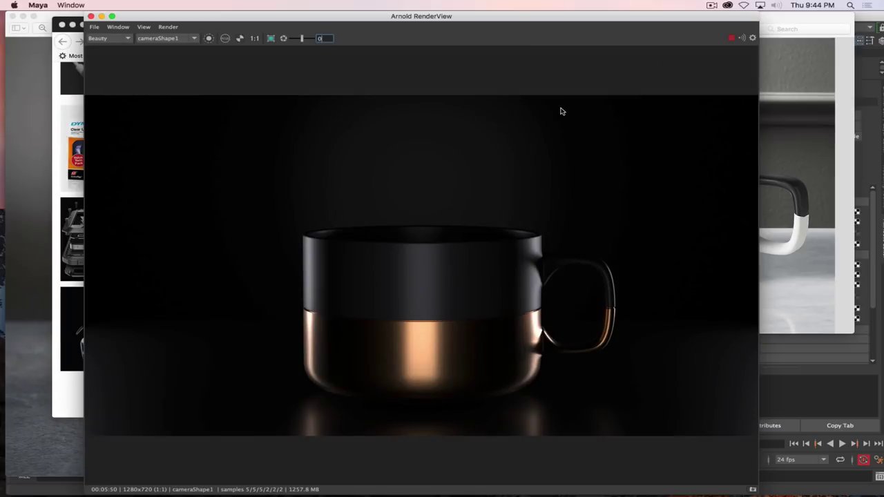
click(712, 5)
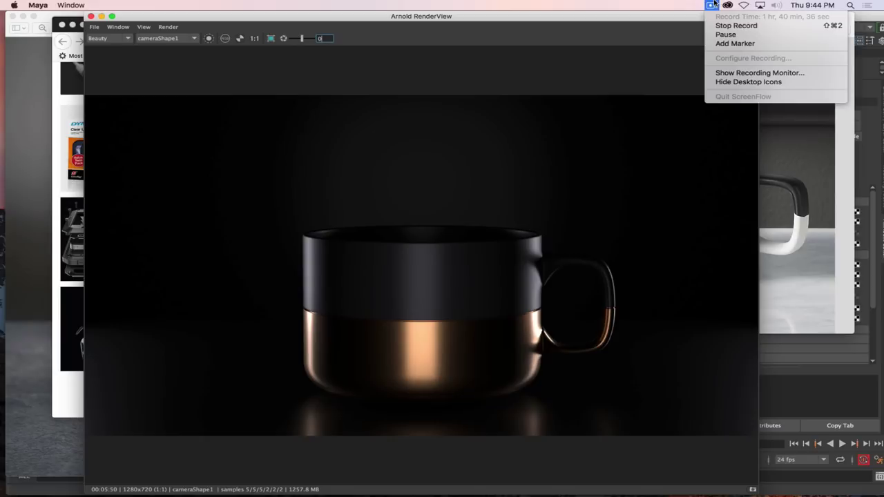